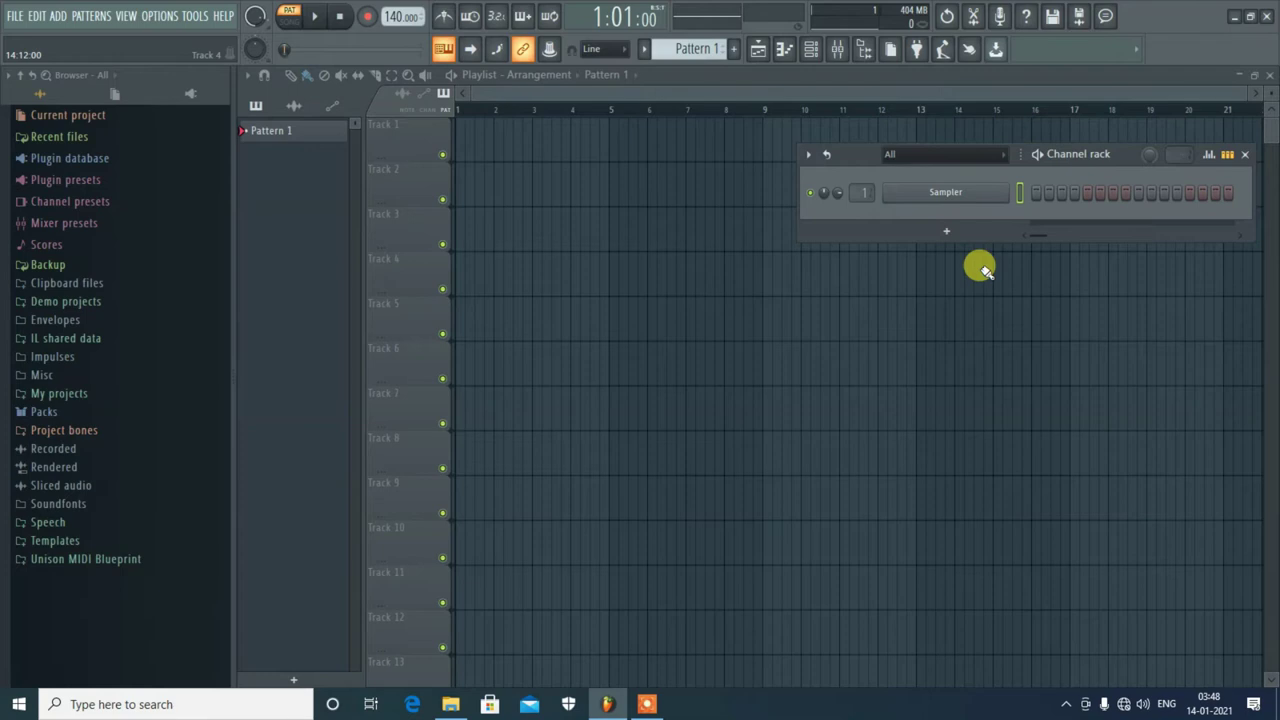
Set the project tempo to 100 BPM
{"action": "left_click", "coordinate": [394, 14]}
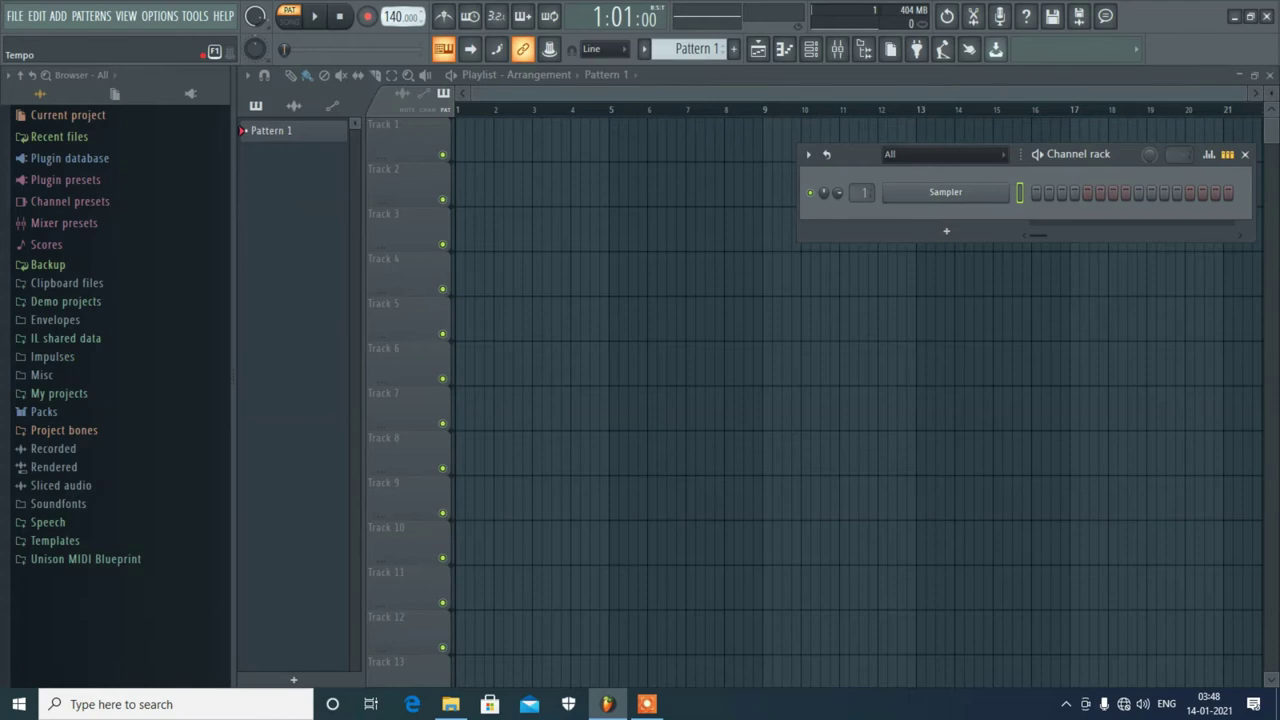
{"action": "left_click_drag", "start_coordinate": [394, 14], "coordinate": [394, 49]}
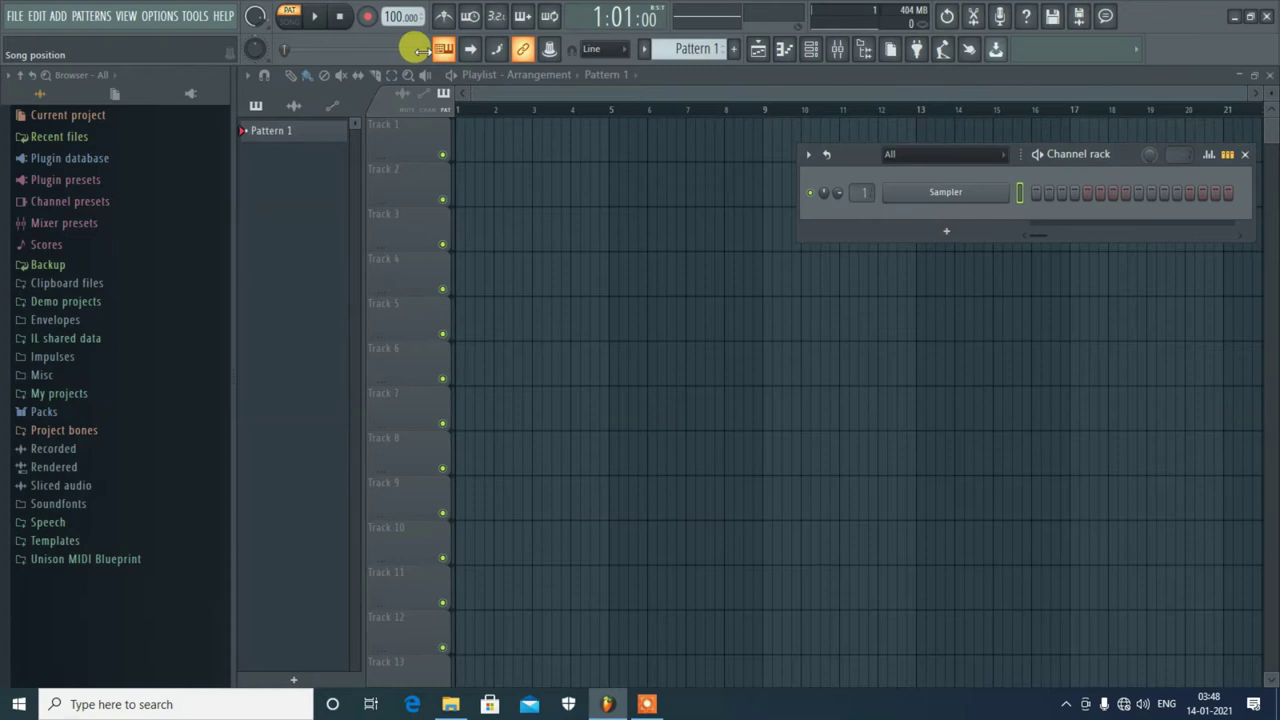
Add a Keyzone Classic channel and load its Yamaha Grand Piano program
{"action": "left_click", "coordinate": [948, 235]}
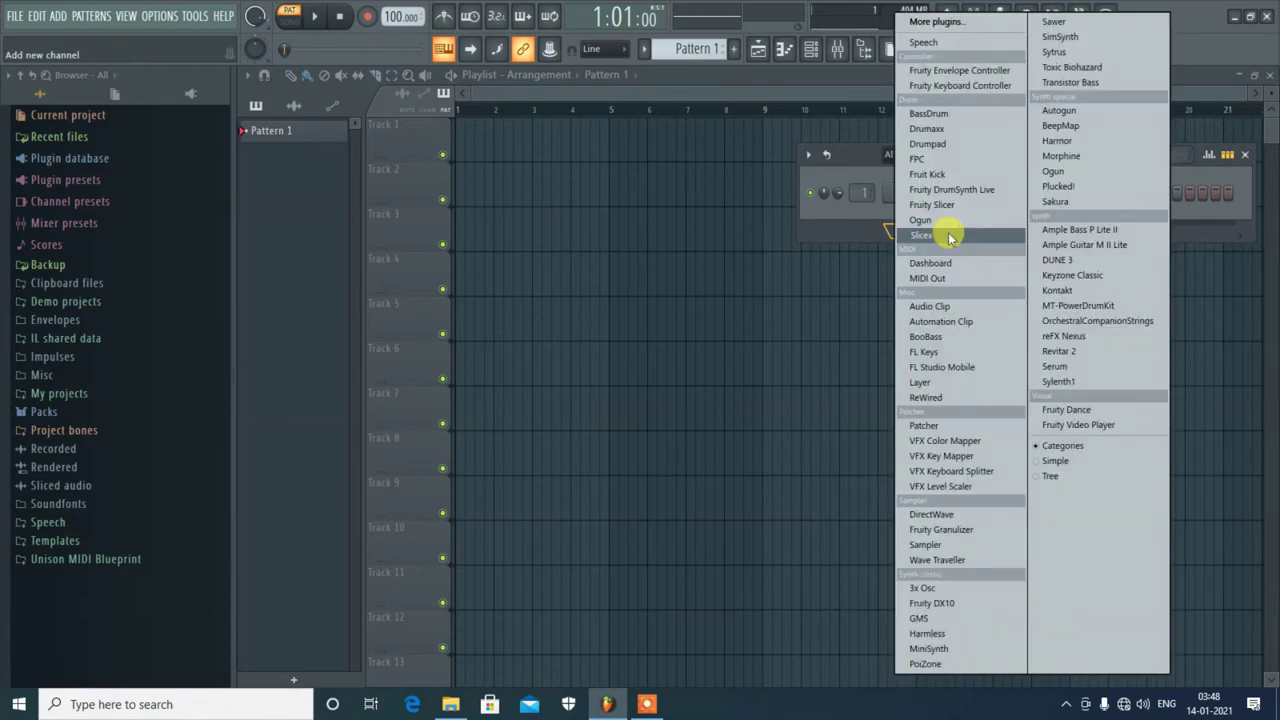
{"action": "left_click", "coordinate": [1086, 283]}
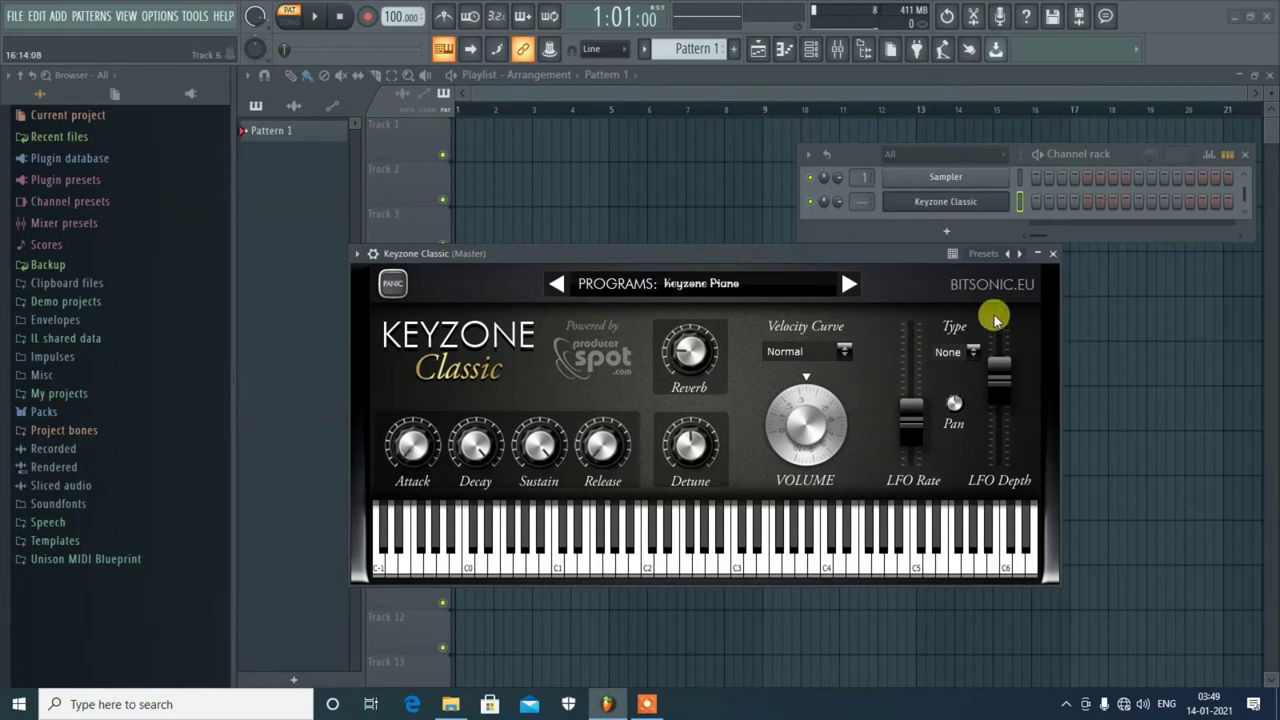
{"action": "left_click", "coordinate": [848, 286]}
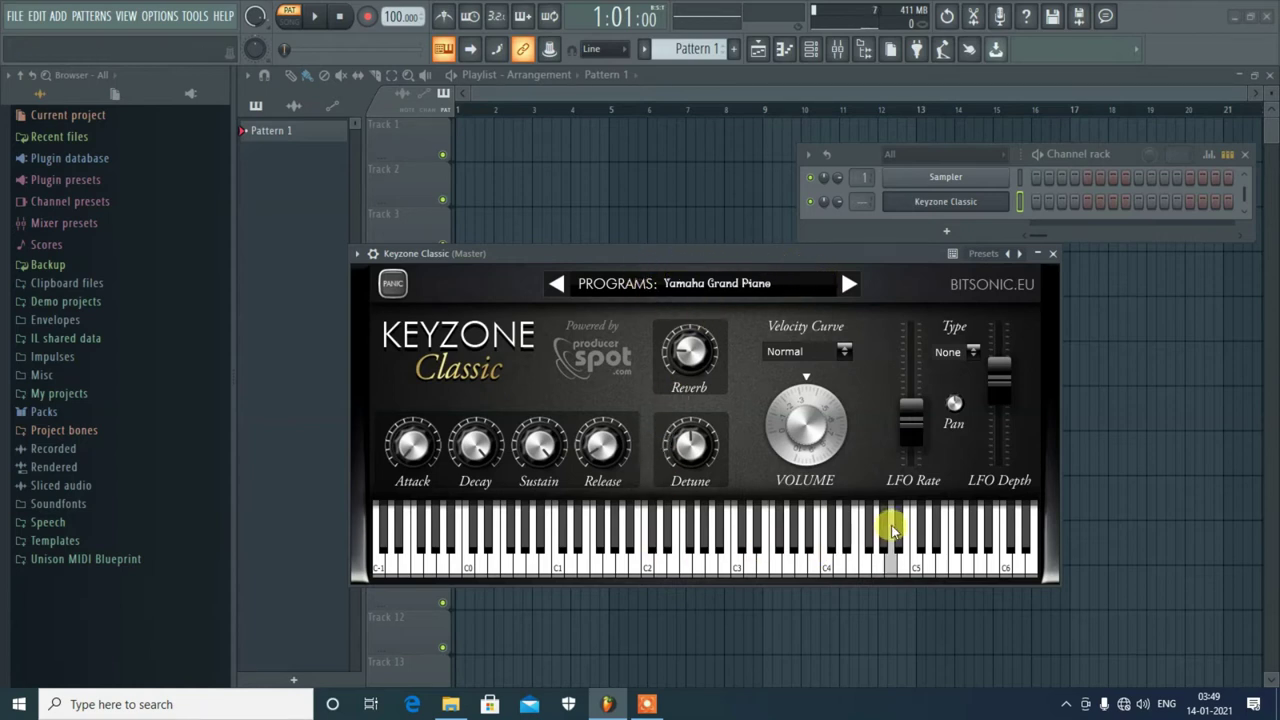
Audition the Yamaha Grand Piano sound with several notes from the upper to the middle octaves
{"action": "left_click", "coordinate": [914, 565]}
{"action": "left_click", "coordinate": [903, 566]}
{"action": "left_click", "coordinate": [829, 565]}
{"action": "left_click", "coordinate": [805, 565]}
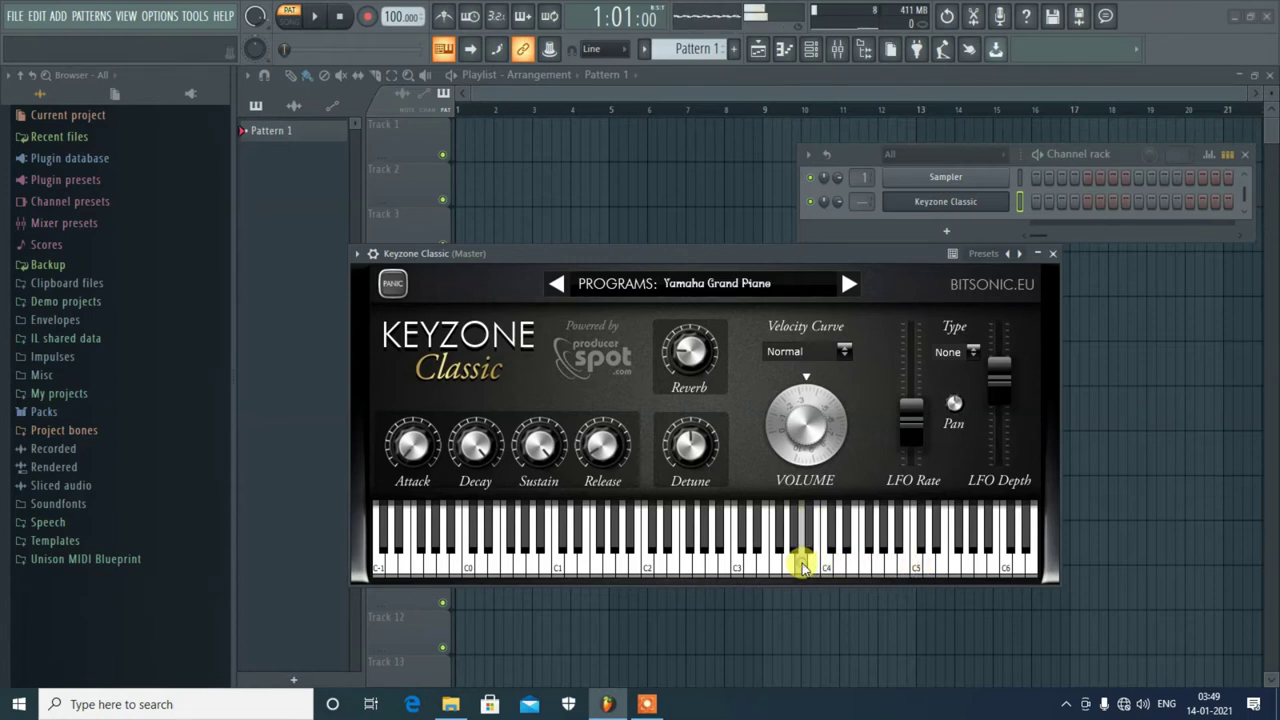
{"action": "left_click", "coordinate": [763, 567]}
{"action": "left_click", "coordinate": [741, 566]}
{"action": "left_click", "coordinate": [739, 569]}
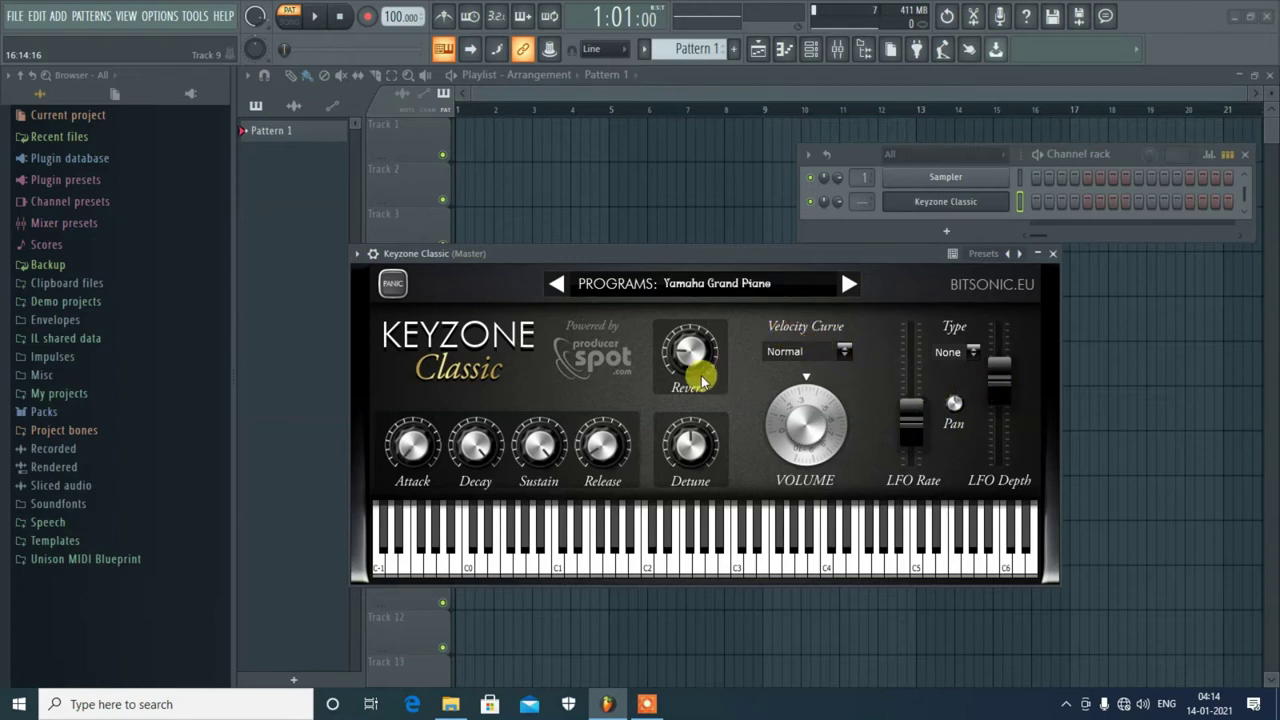
Raise the Reverb in Keyzone Classic, test it with several notes, and close the instrument
{"action": "left_click_drag", "start_coordinate": [684, 356], "coordinate": [686, 336]}
{"action": "left_click", "coordinate": [656, 550]}
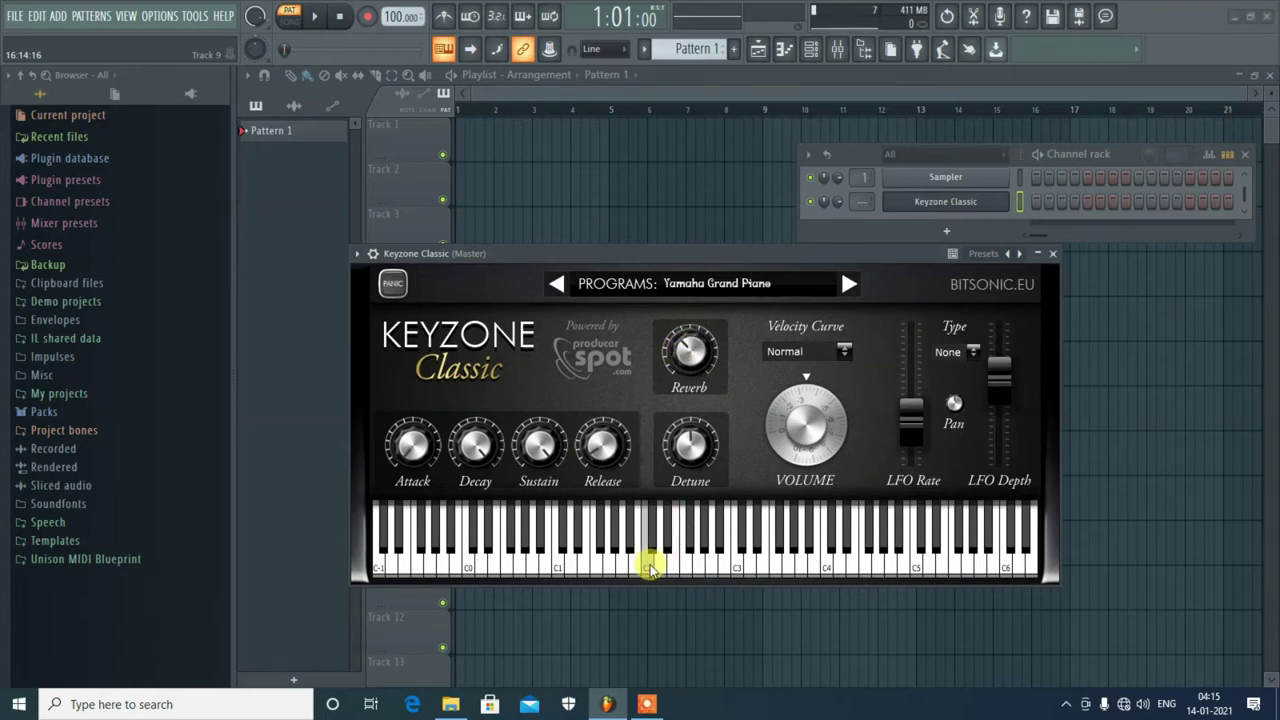
{"action": "left_click", "coordinate": [737, 563]}
{"action": "left_click", "coordinate": [765, 569]}
{"action": "left_click", "coordinate": [779, 568]}
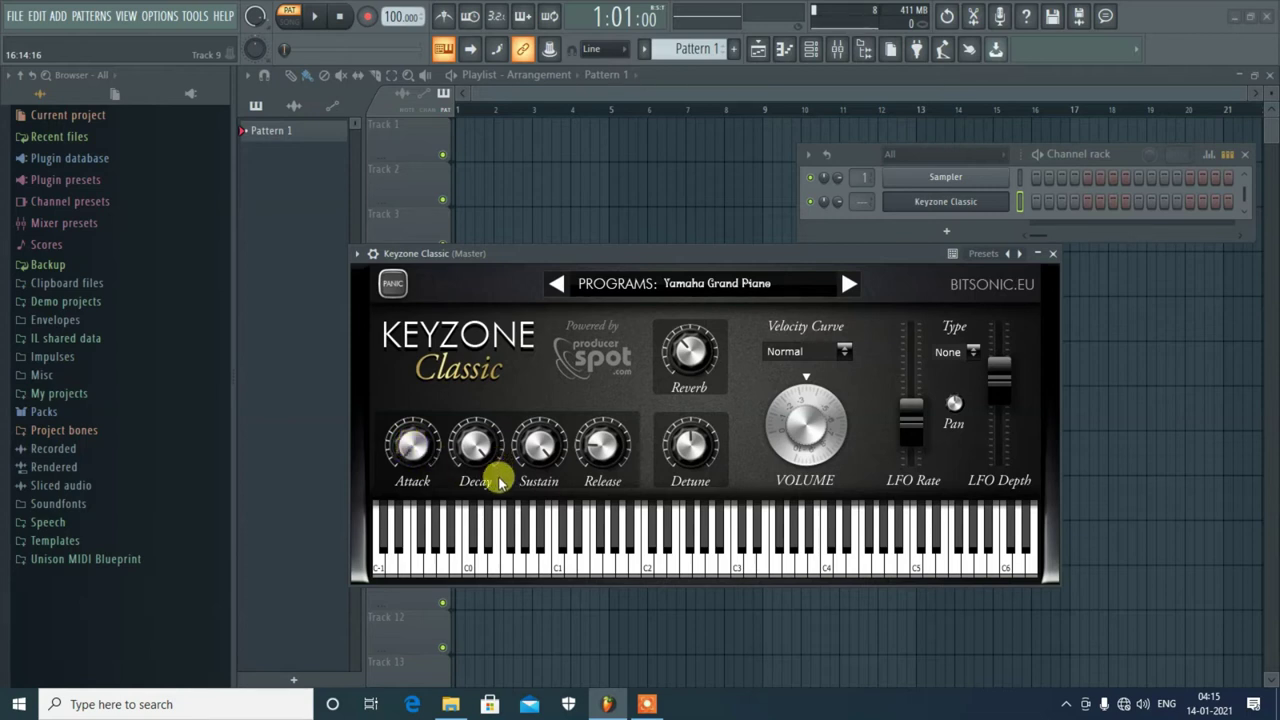
{"action": "left_click", "coordinate": [950, 513]}
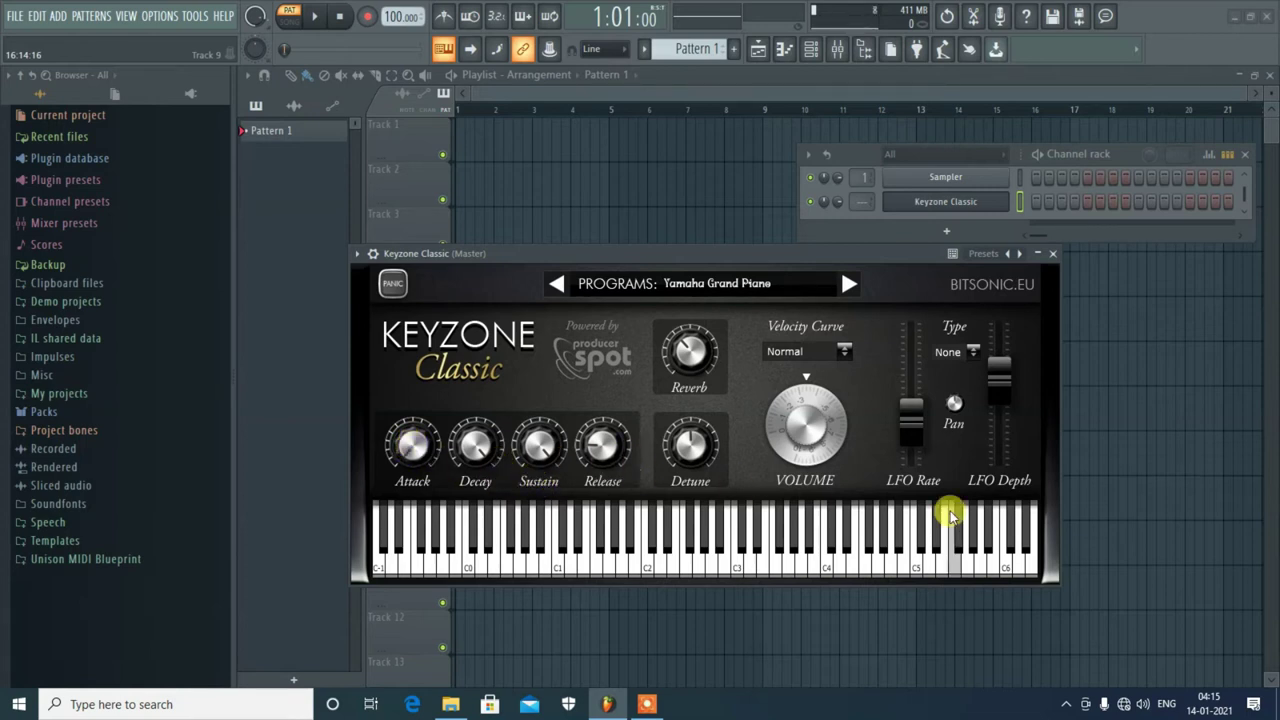
{"action": "left_click", "coordinate": [1053, 255]}
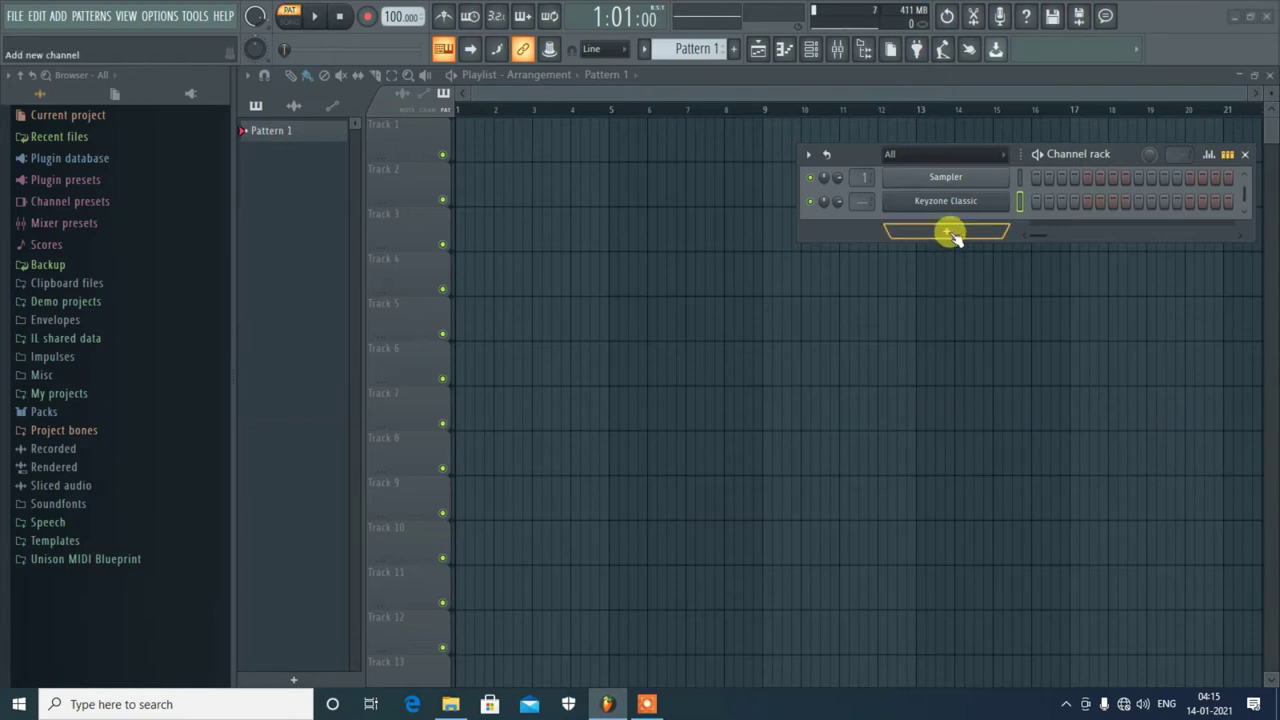
Add an MT-PowerDrumKit channel, skipping its registration screen, and look at its grooves browser before closing the instrument
{"action": "left_click", "coordinate": [948, 237]}
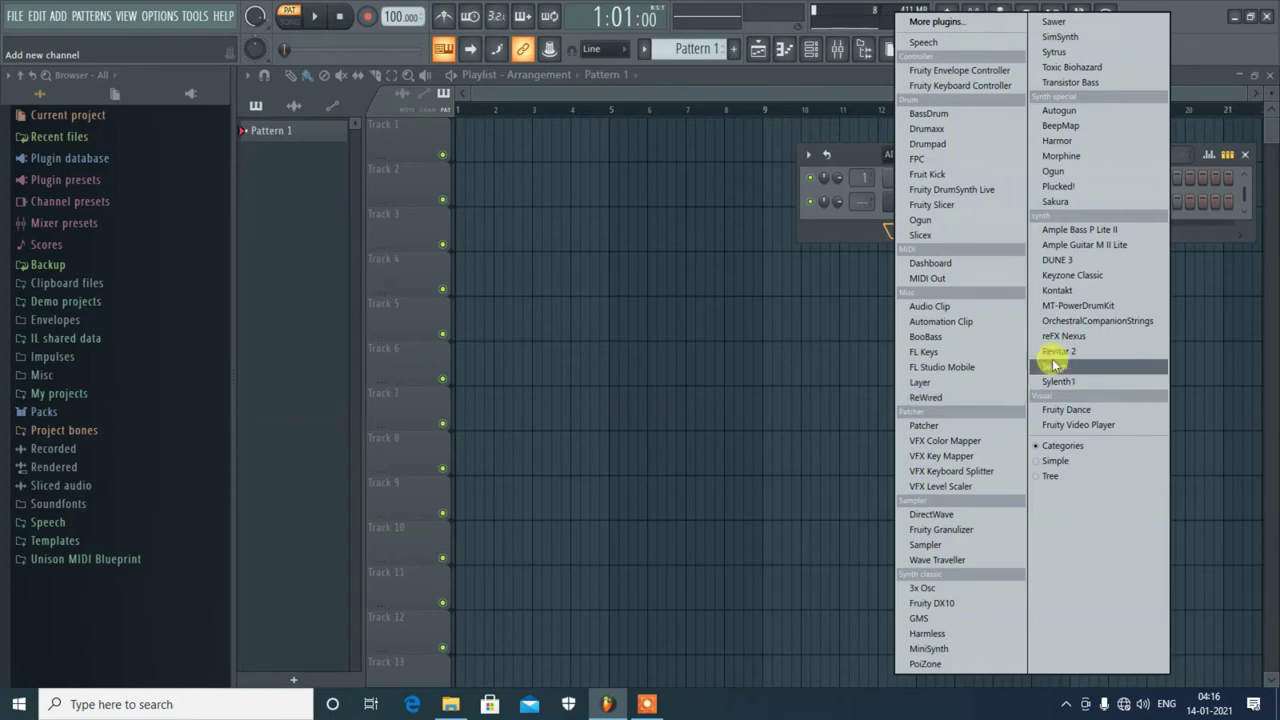
{"action": "left_click", "coordinate": [1087, 307]}
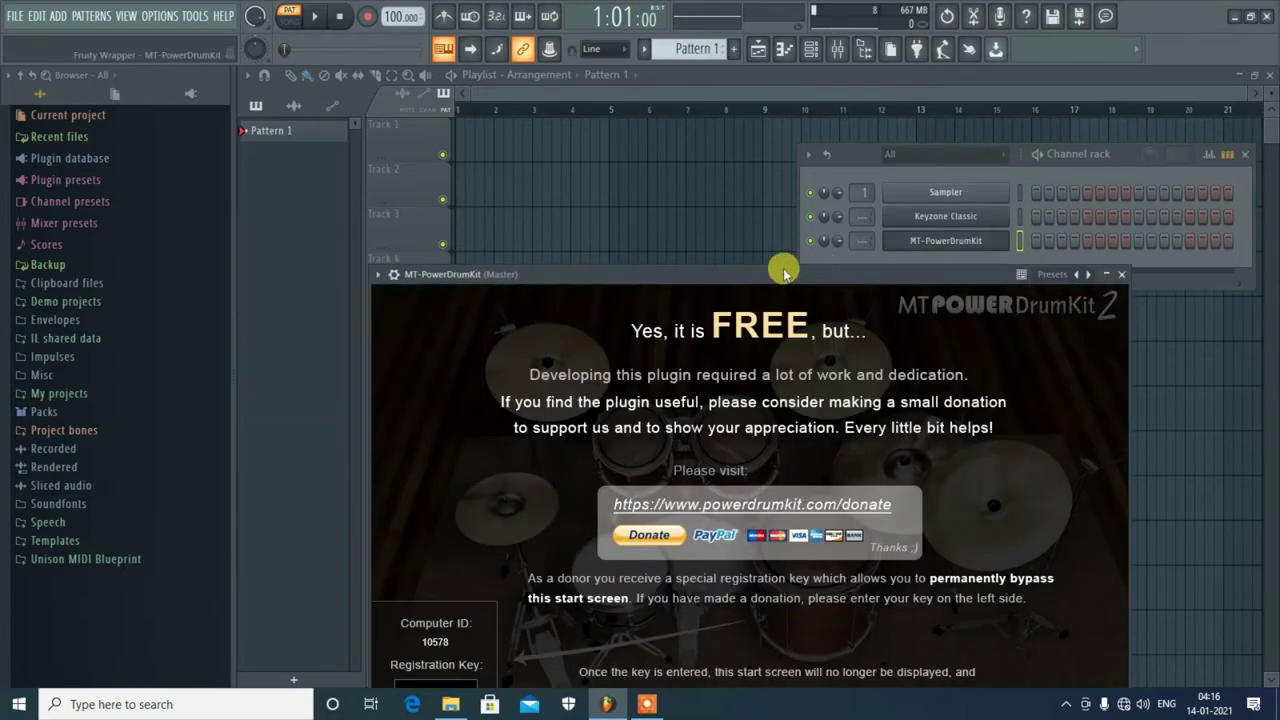
{"action": "left_click_drag", "start_coordinate": [765, 273], "coordinate": [760, 148]}
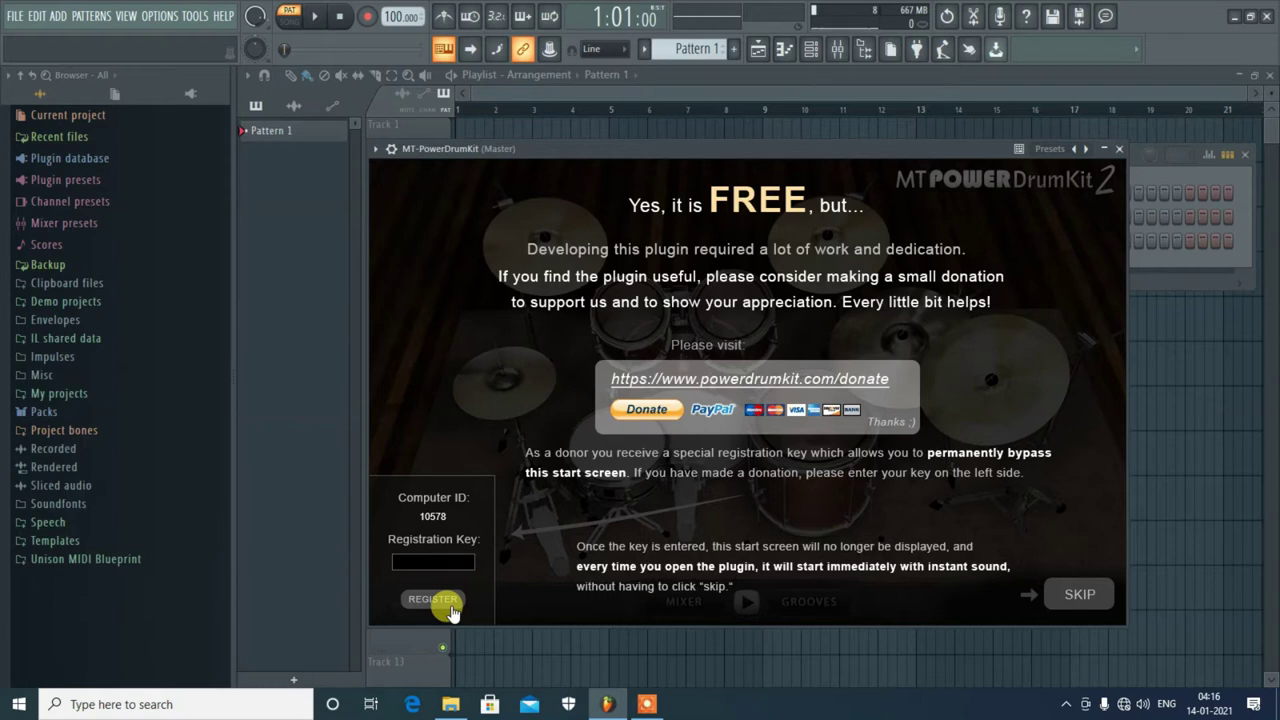
{"action": "left_click", "coordinate": [1077, 595]}
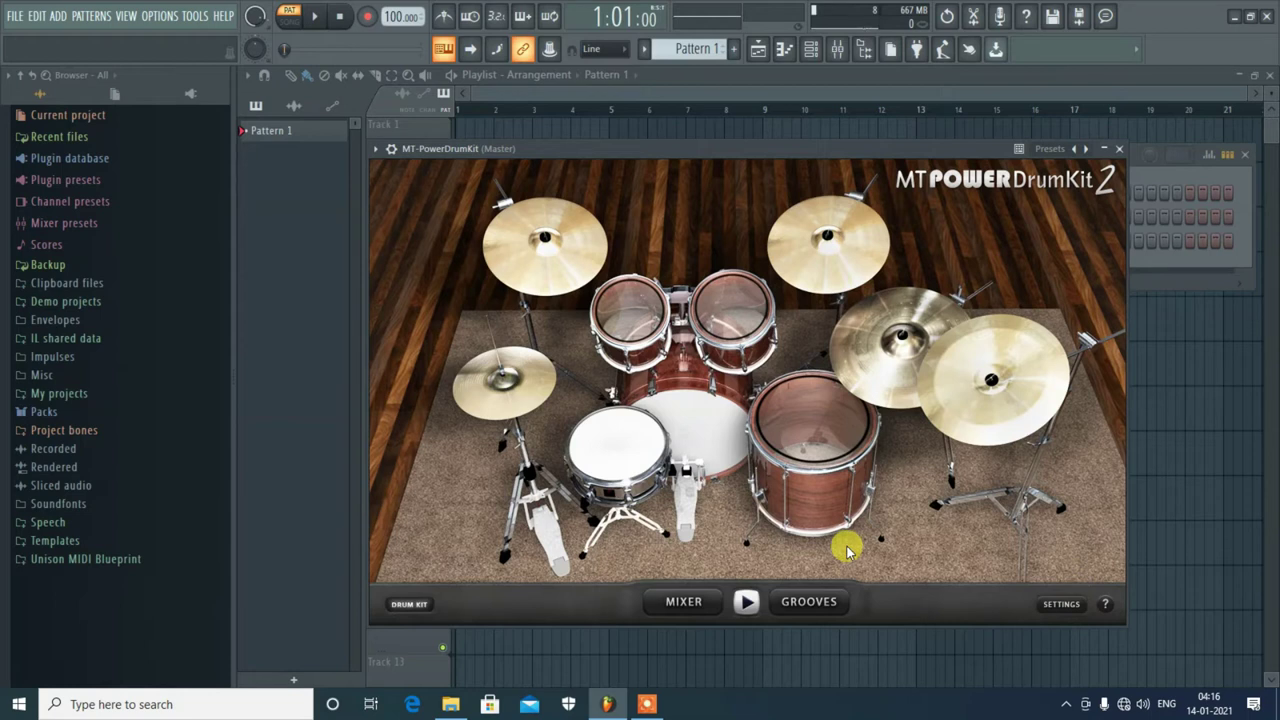
{"action": "left_click", "coordinate": [807, 603]}
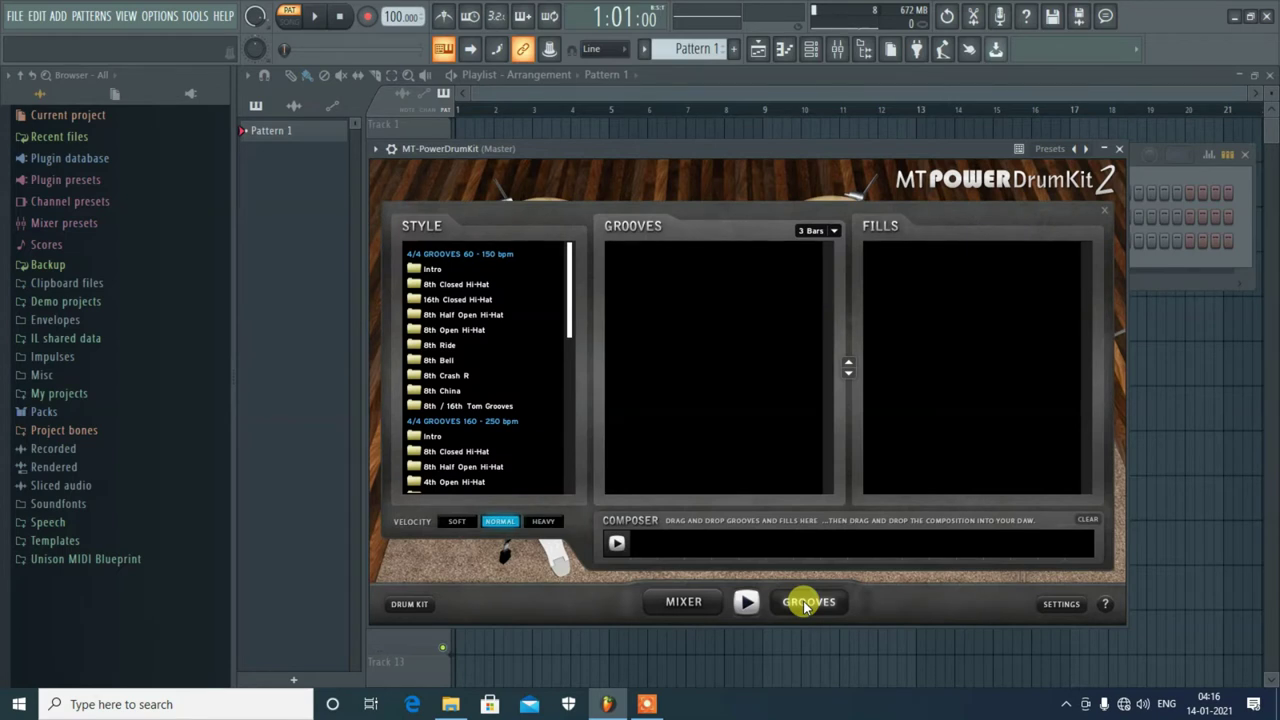
{"action": "left_click", "coordinate": [1120, 148]}
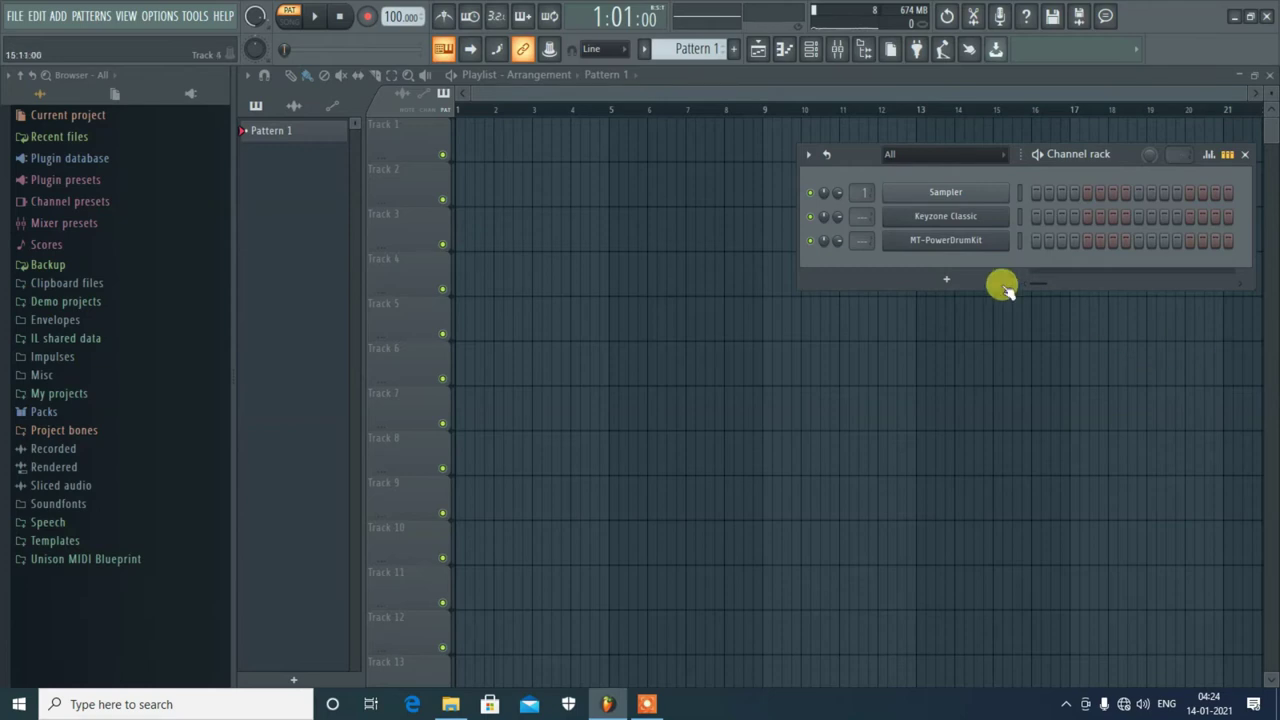
Add a Sytrus channel and load the Cloud pad preset
{"action": "left_click", "coordinate": [948, 282]}
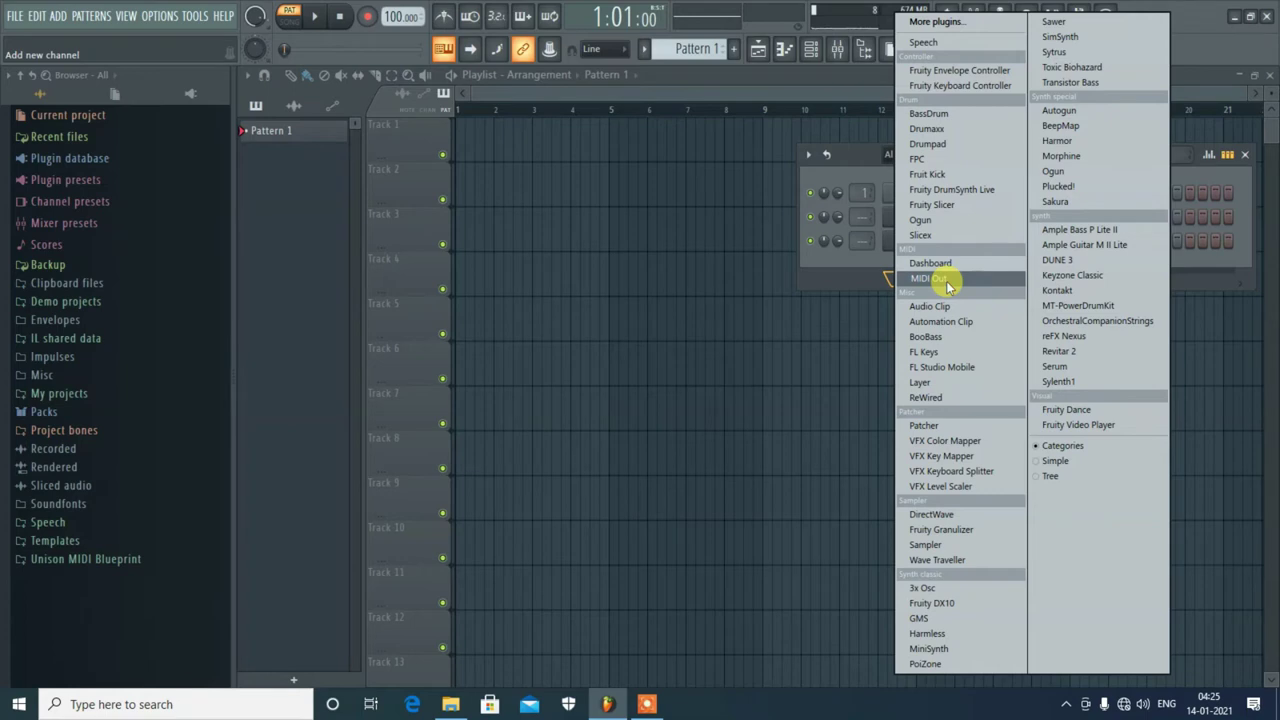
{"action": "left_click", "coordinate": [1064, 52]}
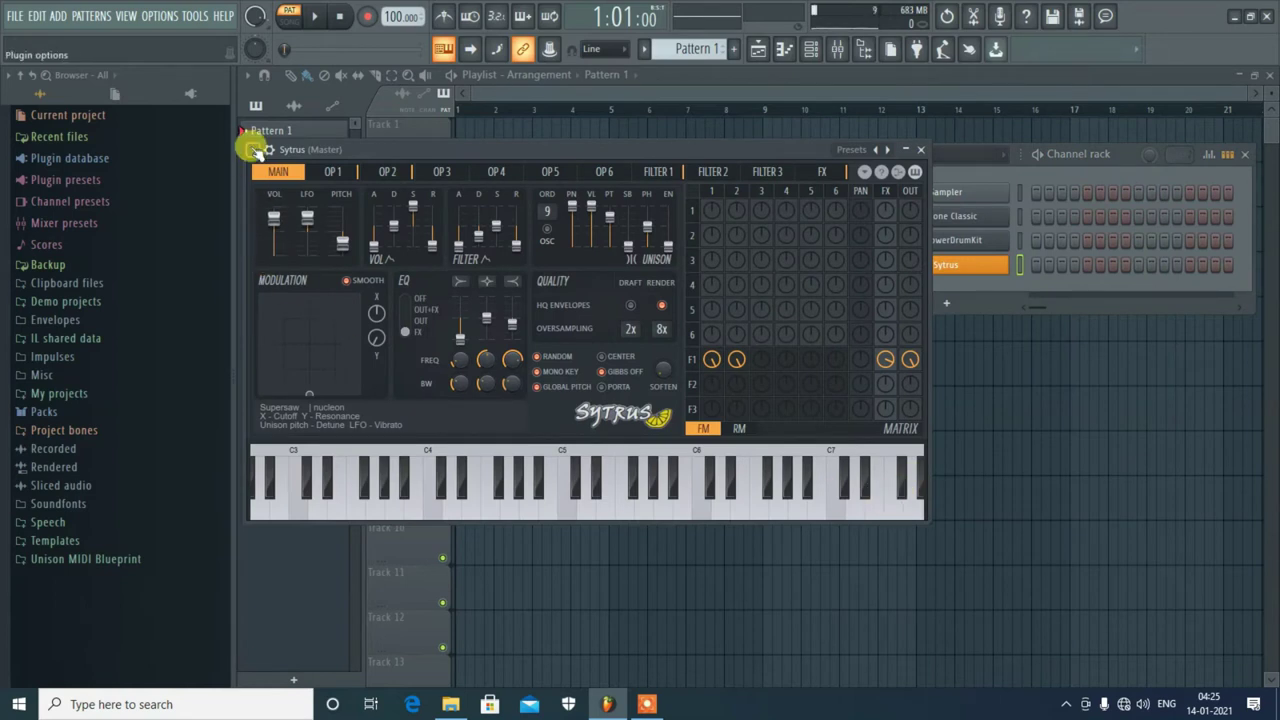
{"action": "left_click", "coordinate": [254, 150]}
{"action": "mouse_move", "coordinate": [285, 200]}
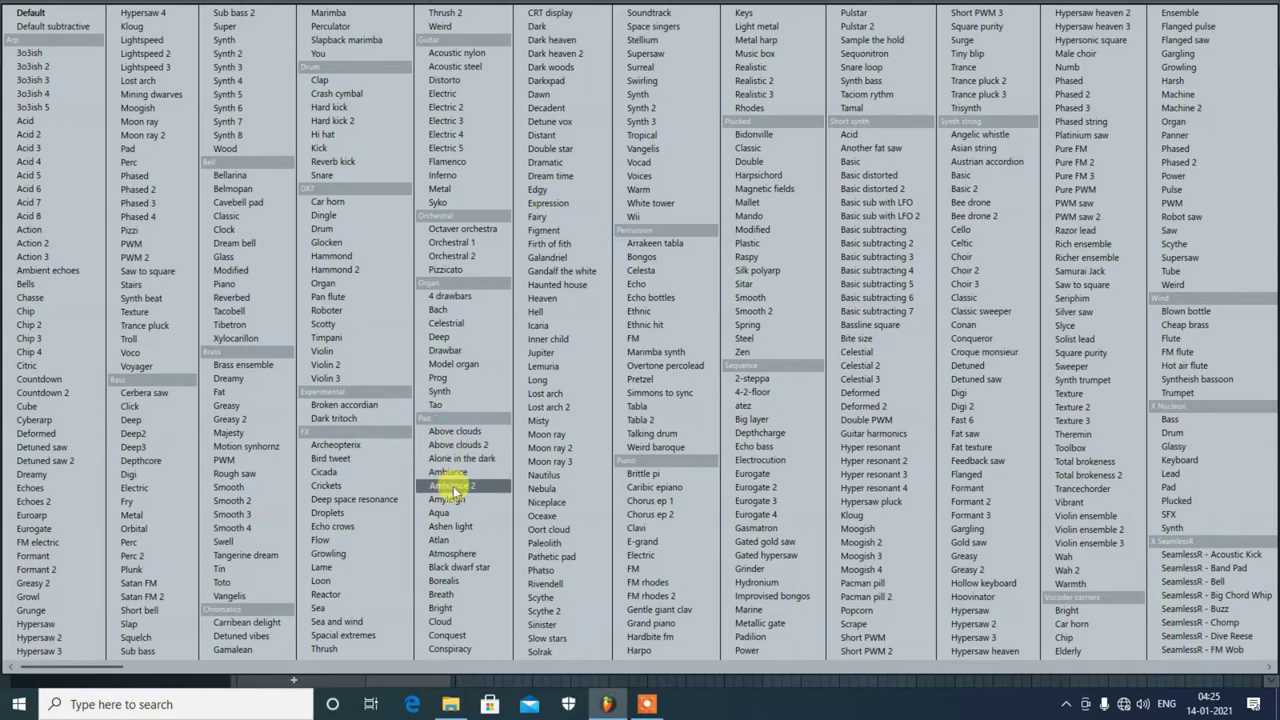
{"action": "left_click", "coordinate": [441, 624]}
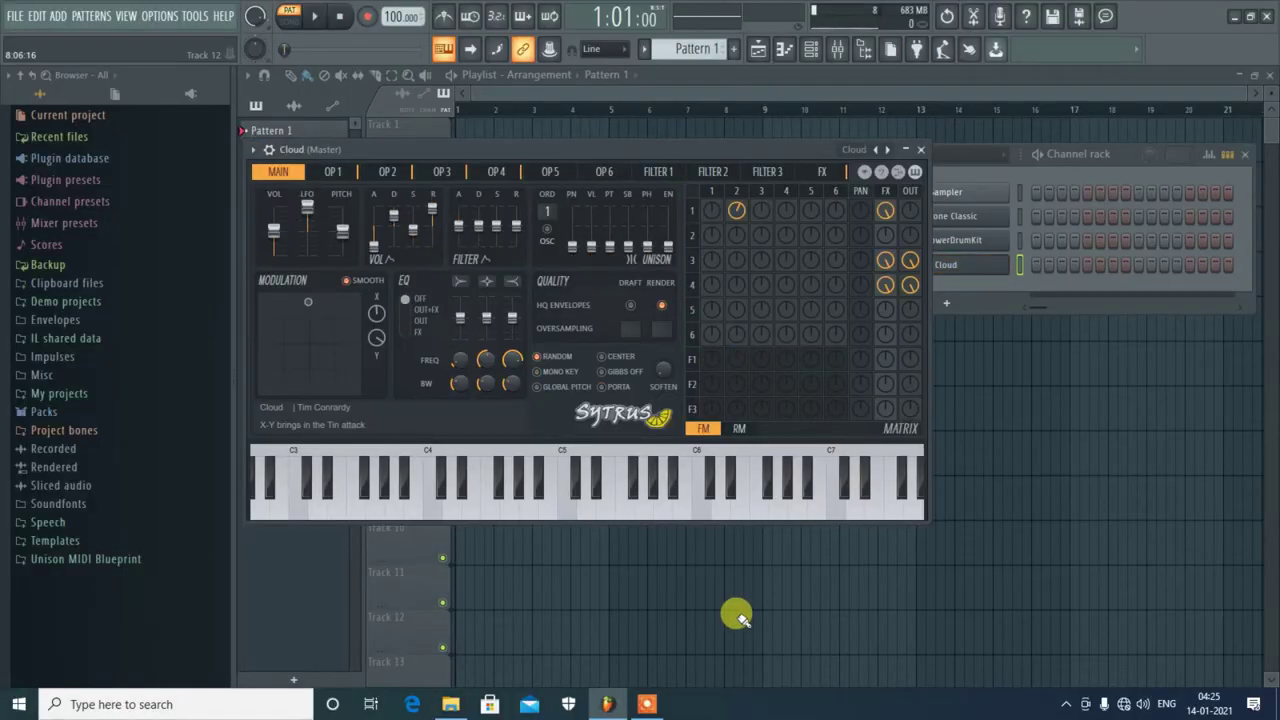
Audition the Cloud preset with a few notes, close the instrument, and save the project
{"action": "key", "text": "z"}
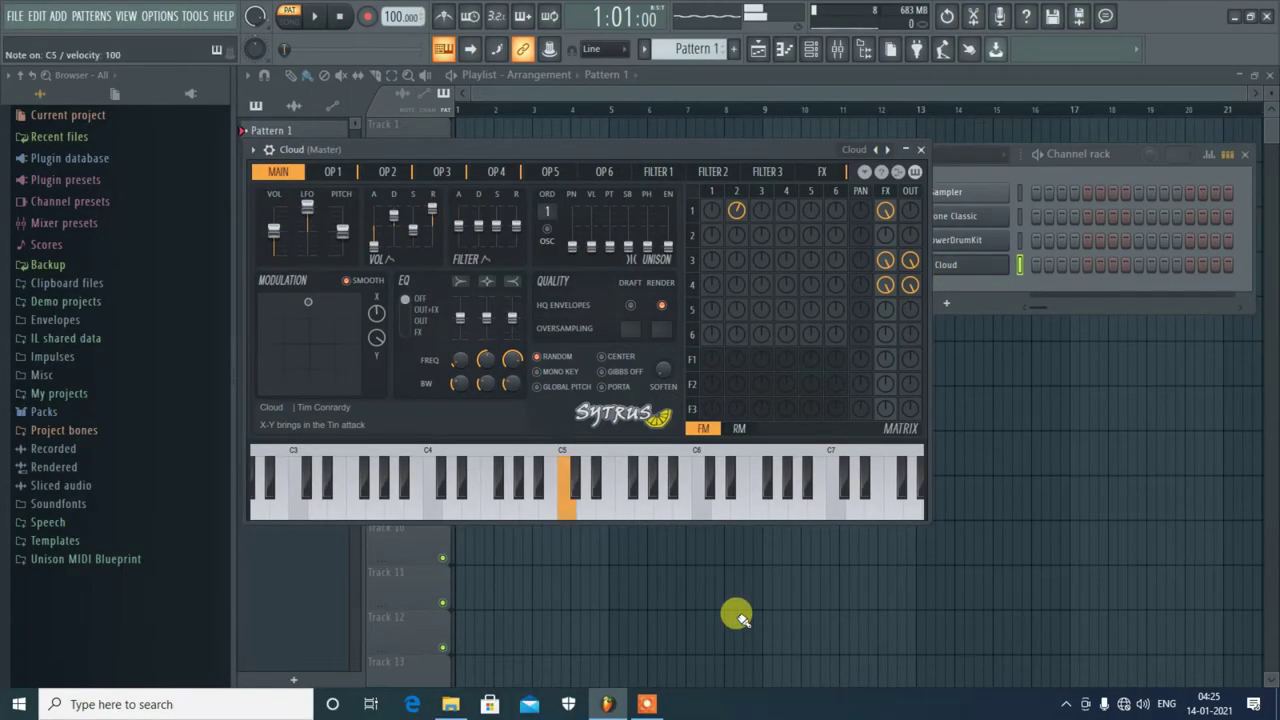
{"action": "key", "text": "c"}
{"action": "key", "text": "b"}
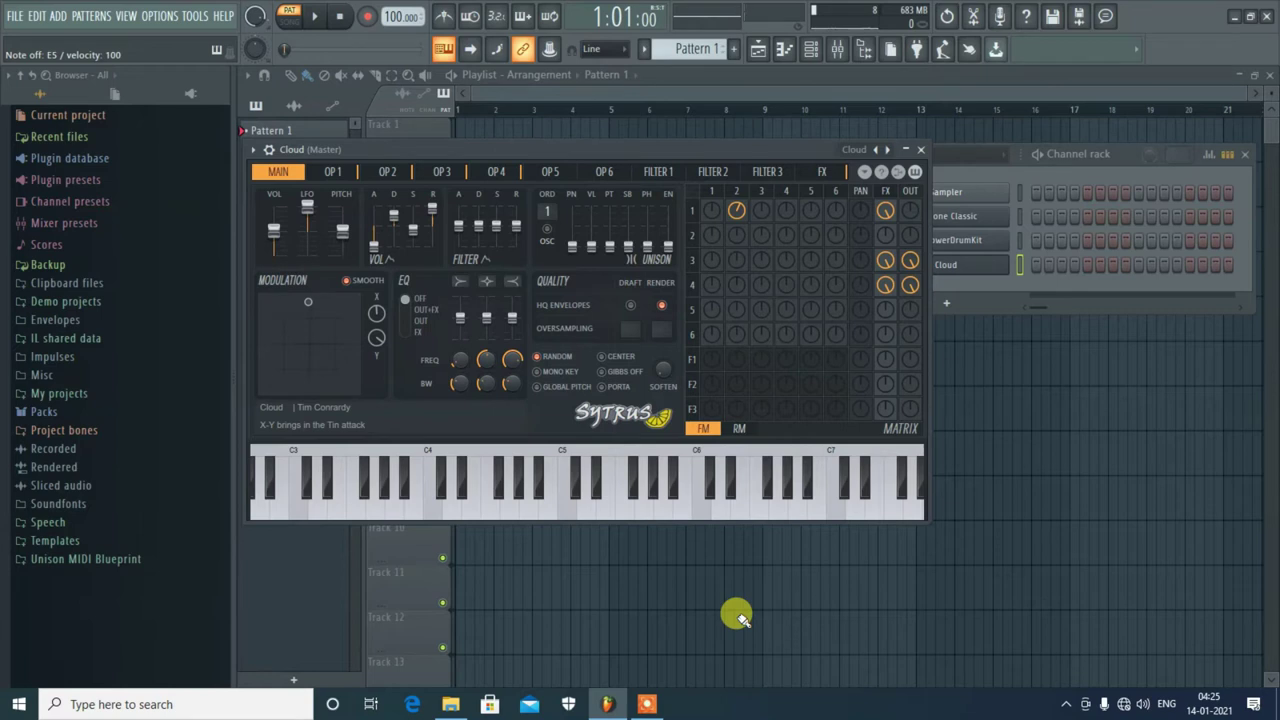
{"action": "left_click", "coordinate": [918, 150]}
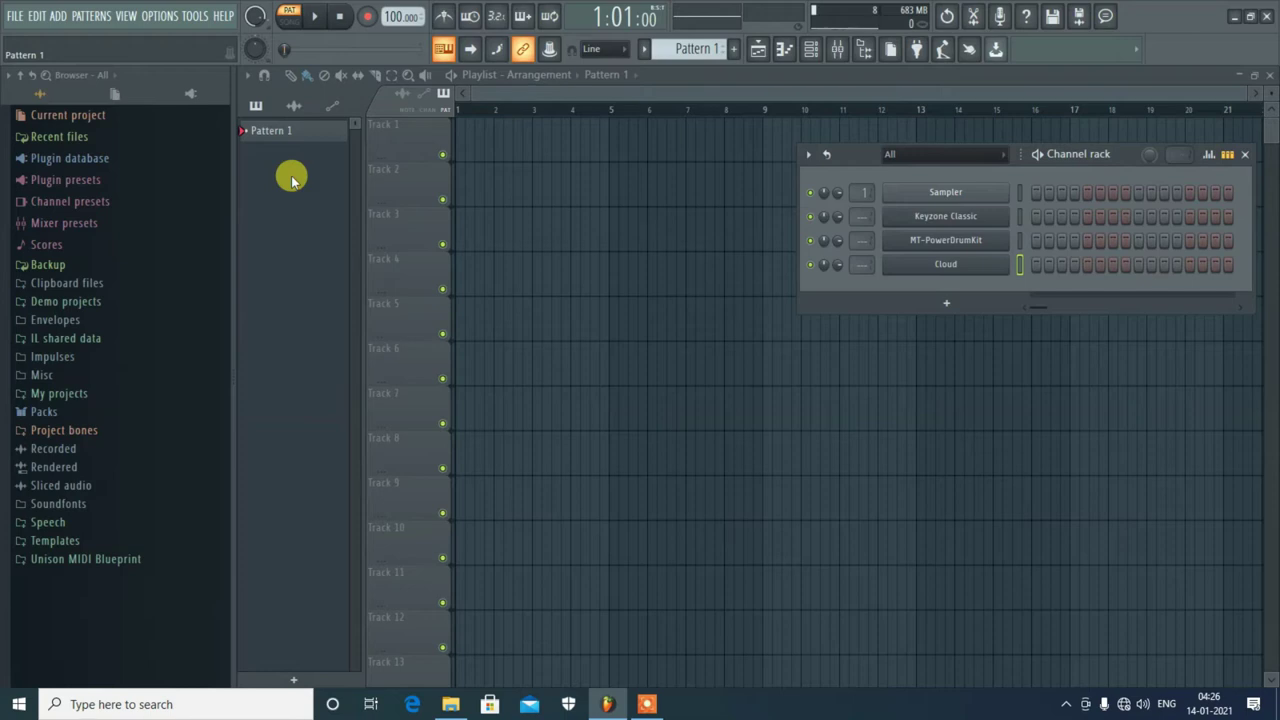
{"action": "key", "text": "ctrl+s"}
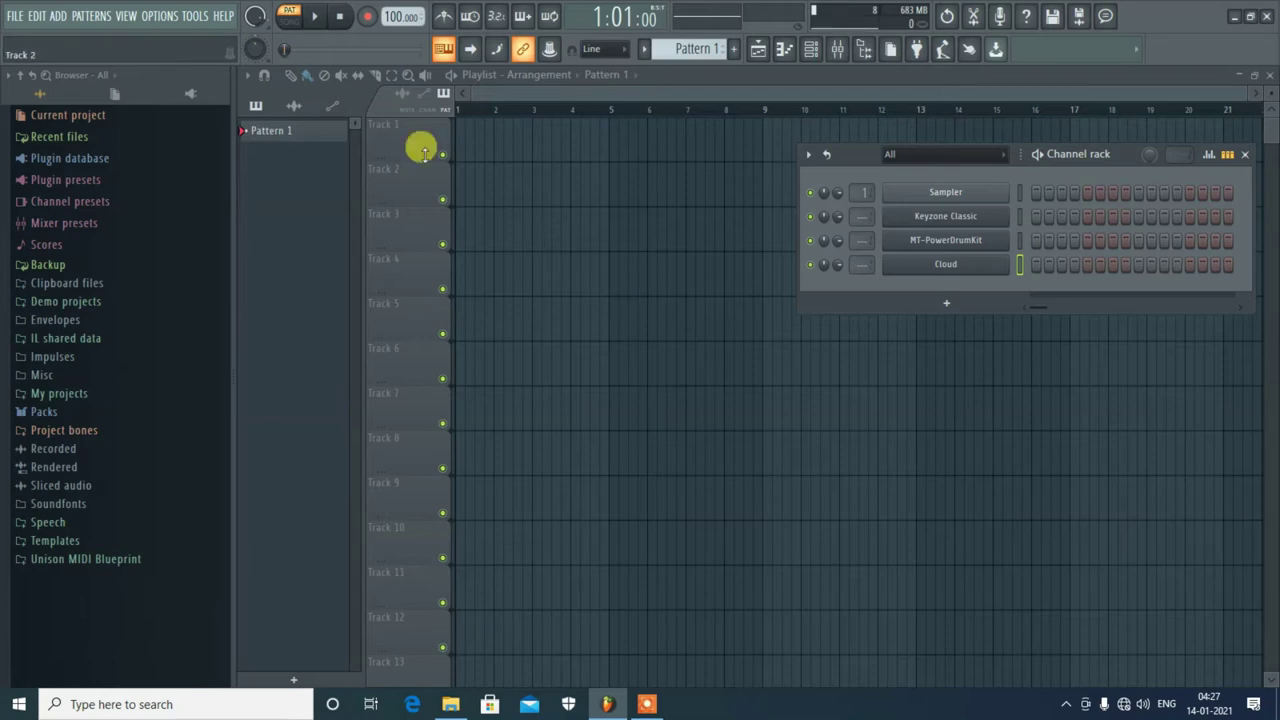
Rename Pattern 1 as "piano chords" and give it a green colour
{"action": "right_click", "coordinate": [303, 137]}
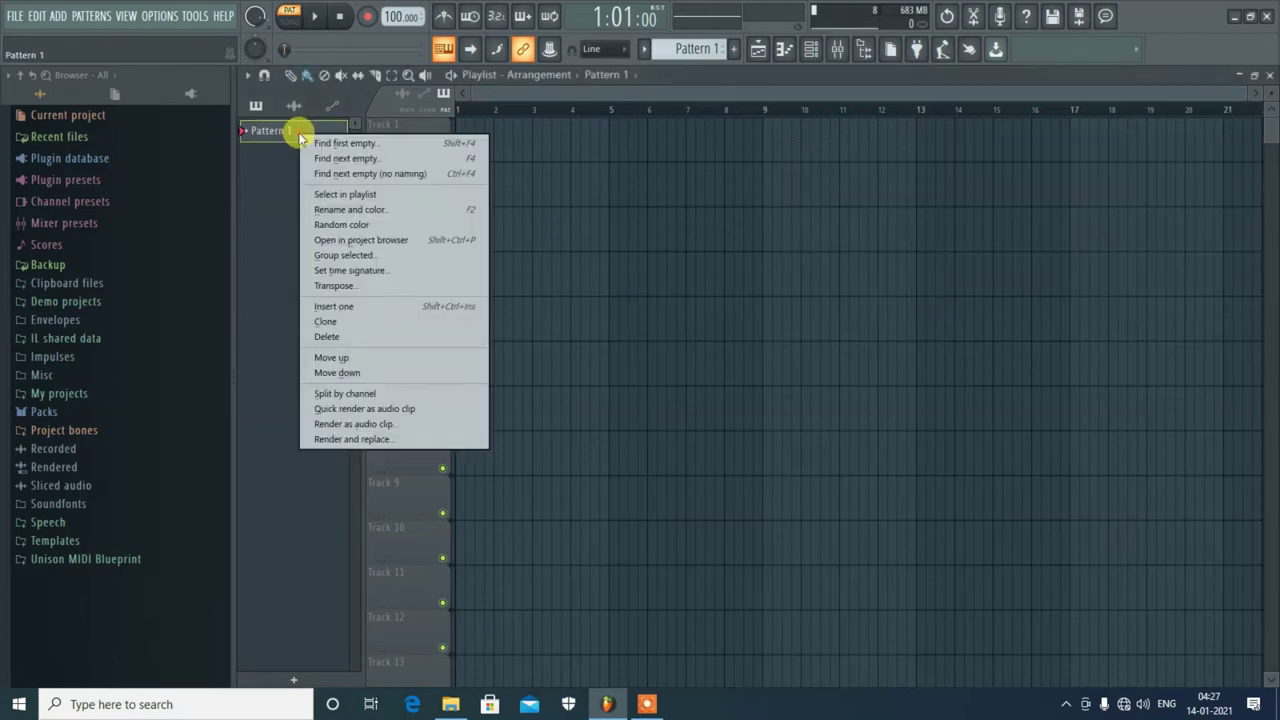
{"action": "left_click", "coordinate": [358, 210]}
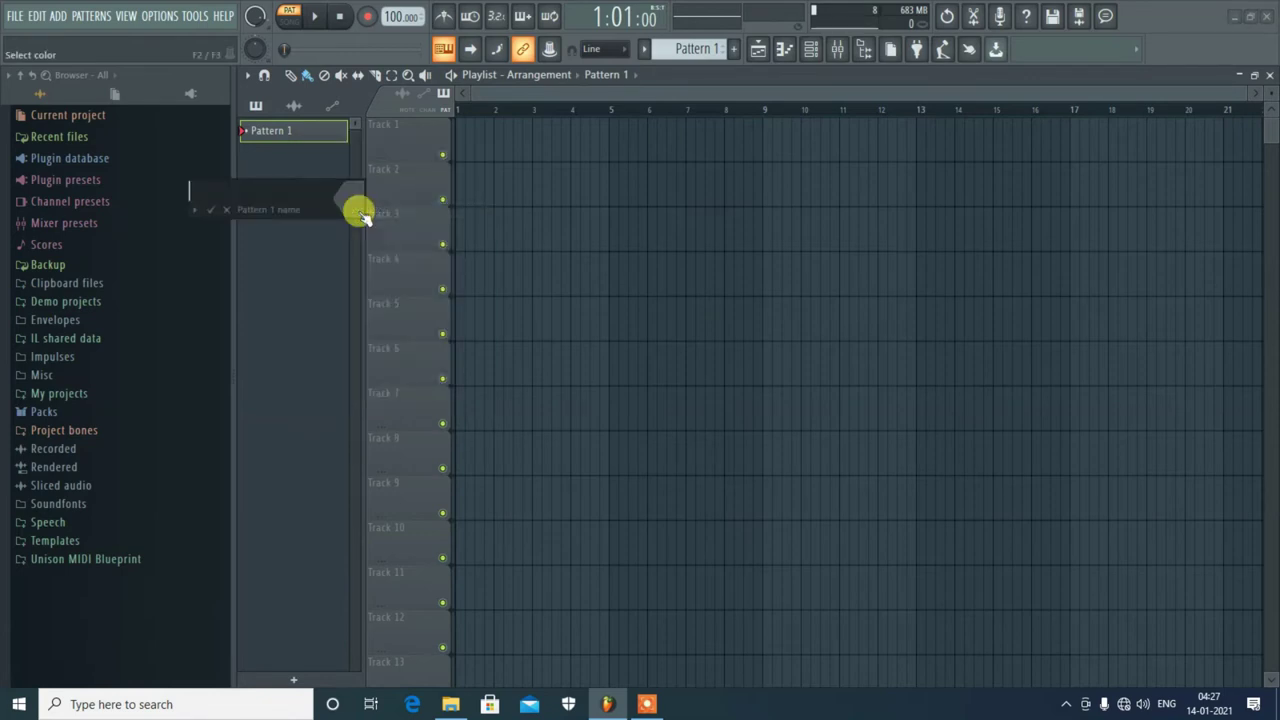
{"action": "type", "text": "piano chords"}
{"action": "left_click", "coordinate": [364, 208]}
{"action": "left_click", "coordinate": [385, 190]}
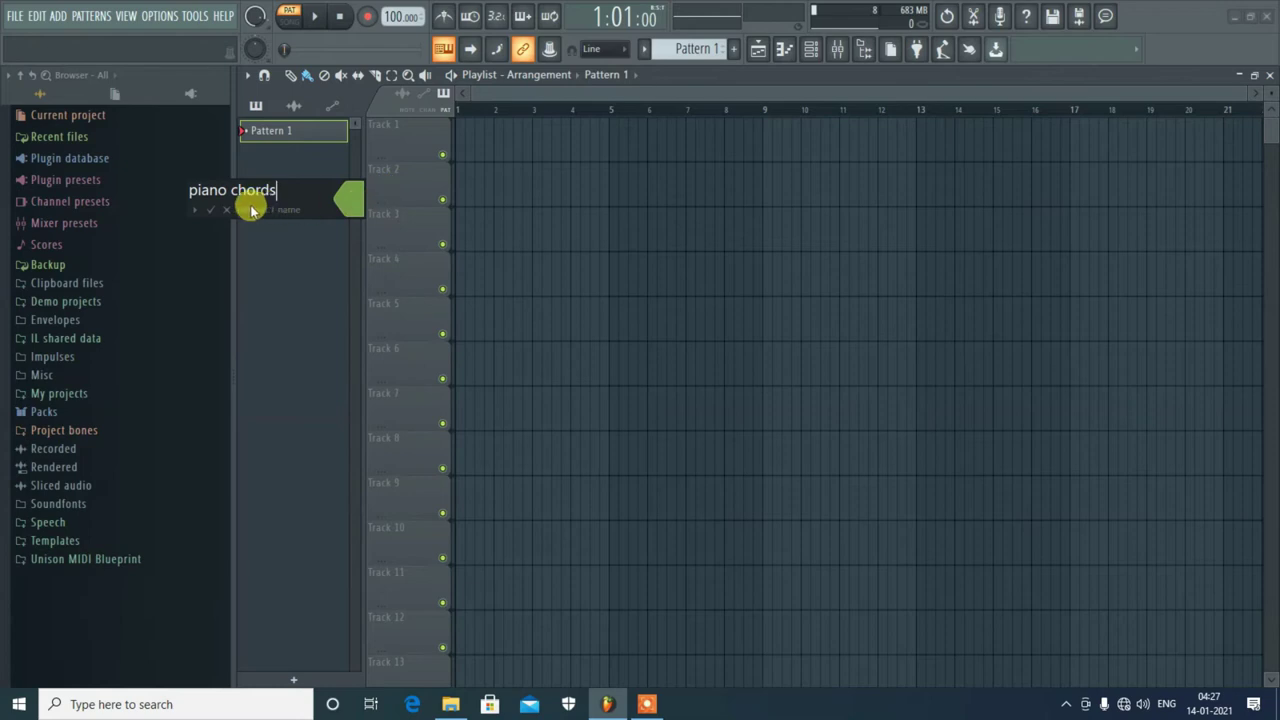
{"action": "left_click", "coordinate": [209, 209]}
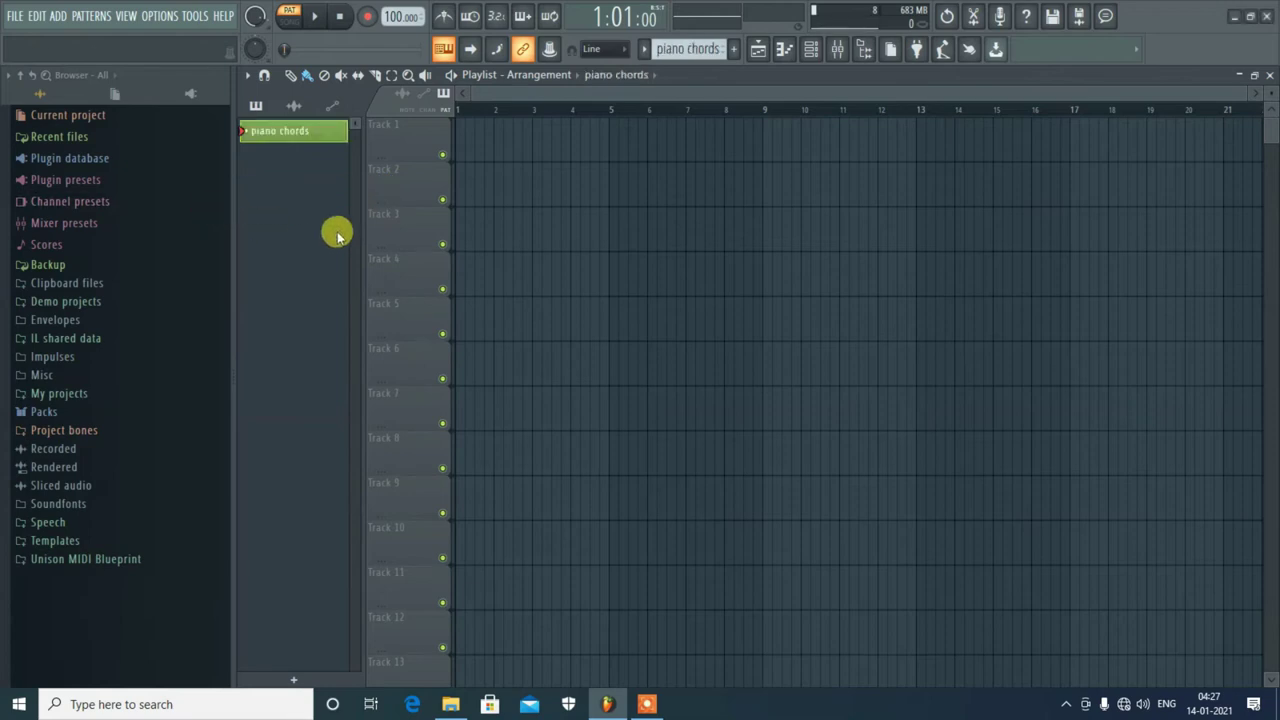
Open the piano roll of the Keyzone Classic channel and enlarge it over the playlist
{"action": "left_click", "coordinate": [812, 52]}
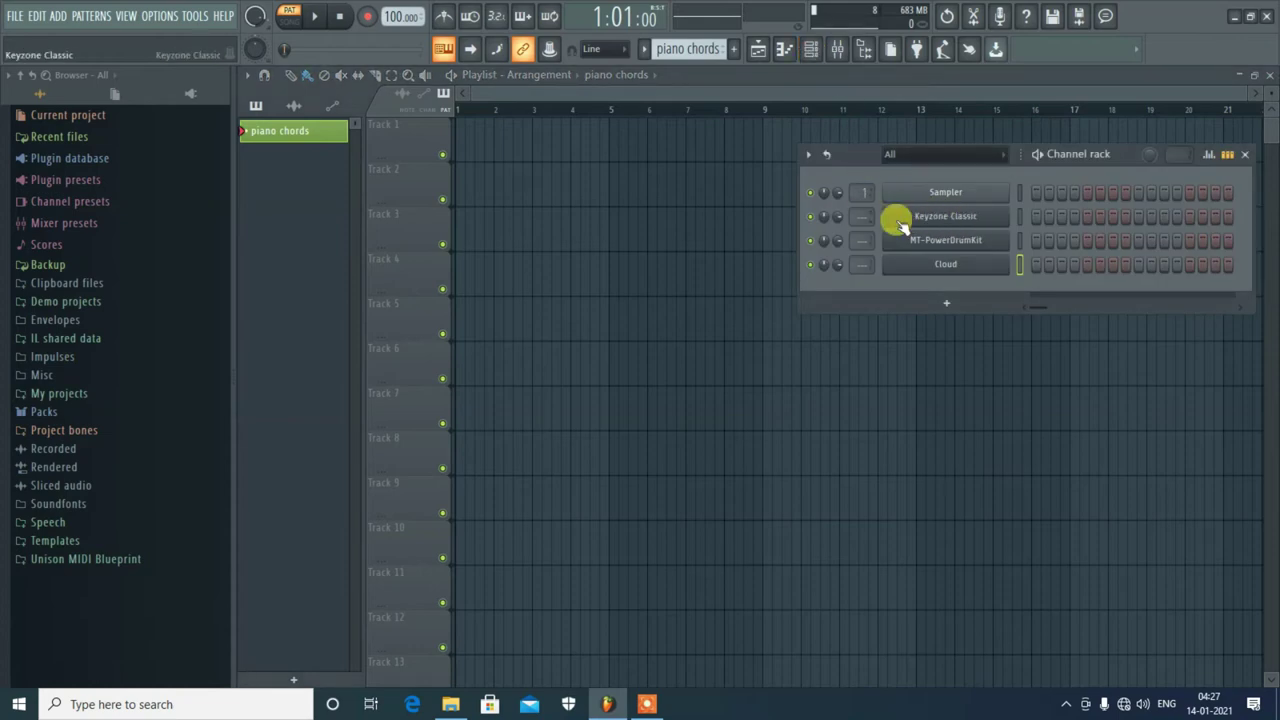
{"action": "right_click", "coordinate": [955, 216]}
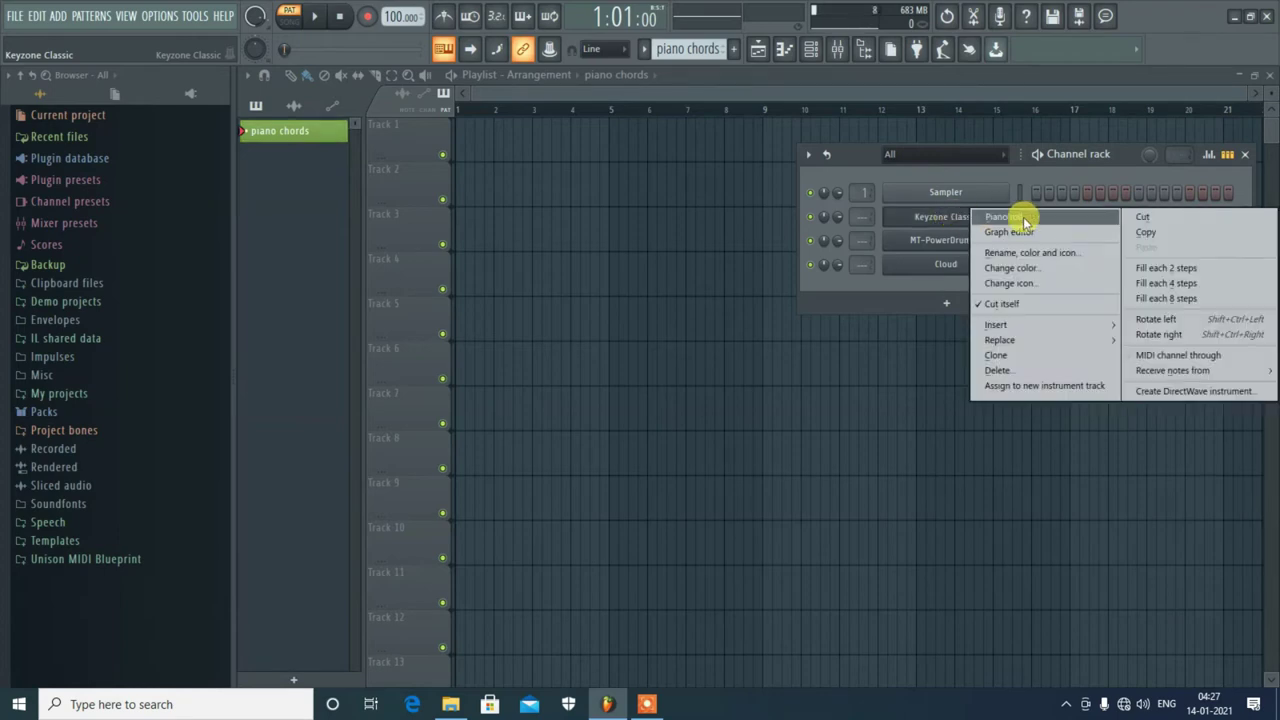
{"action": "left_click", "coordinate": [1000, 217]}
{"action": "left_click_drag", "start_coordinate": [716, 333], "coordinate": [826, 114]}
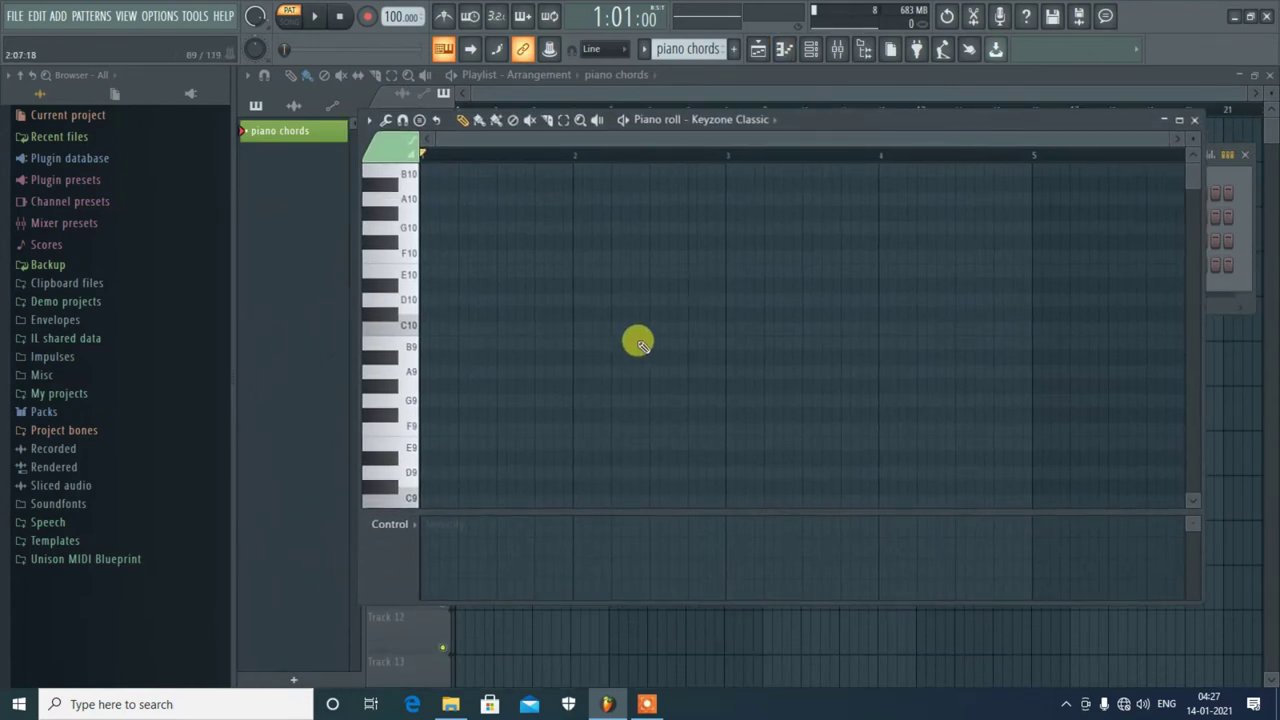
Draw a C major chord in bar 1 with one-bar-long notes at C6, E6 and G6
{"action": "scroll", "coordinate": [606, 372], "scroll_direction": "down", "scroll_amount": 10}
{"action": "scroll", "coordinate": [606, 372], "scroll_direction": "down", "scroll_amount": 8}
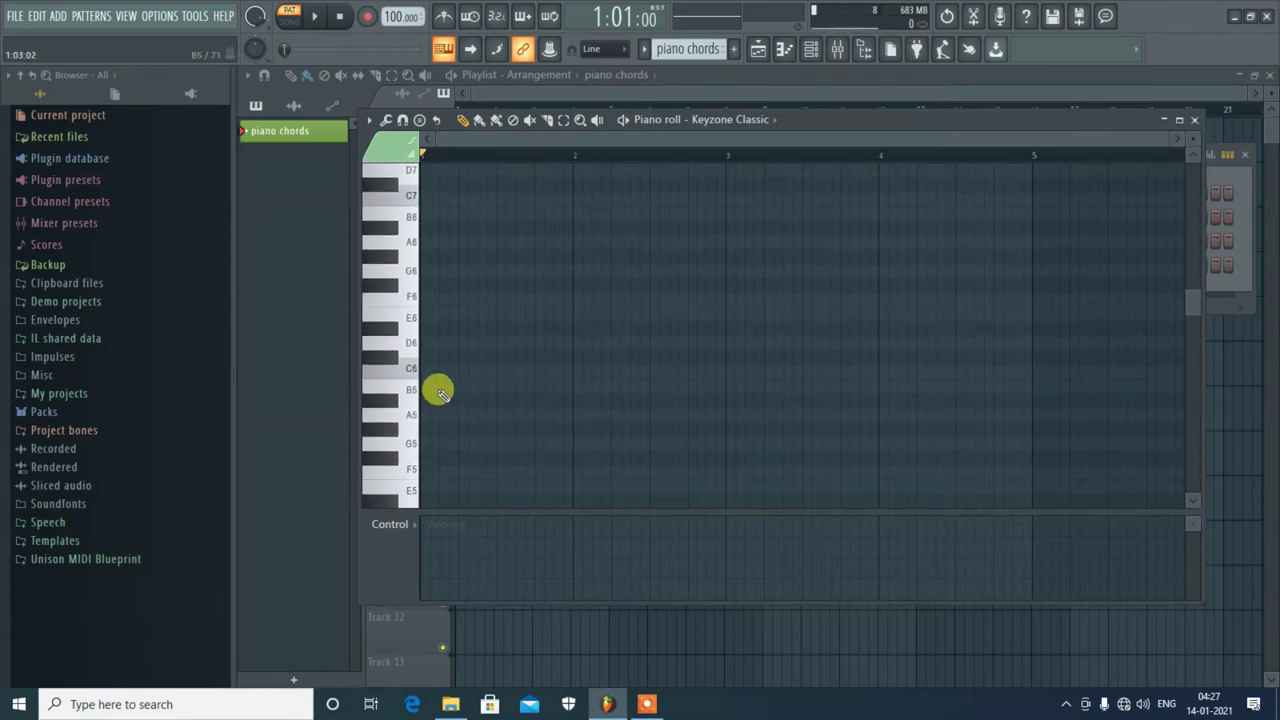
{"action": "left_click", "coordinate": [425, 370]}
{"action": "left_click_drag", "start_coordinate": [452, 372], "coordinate": [572, 382]}
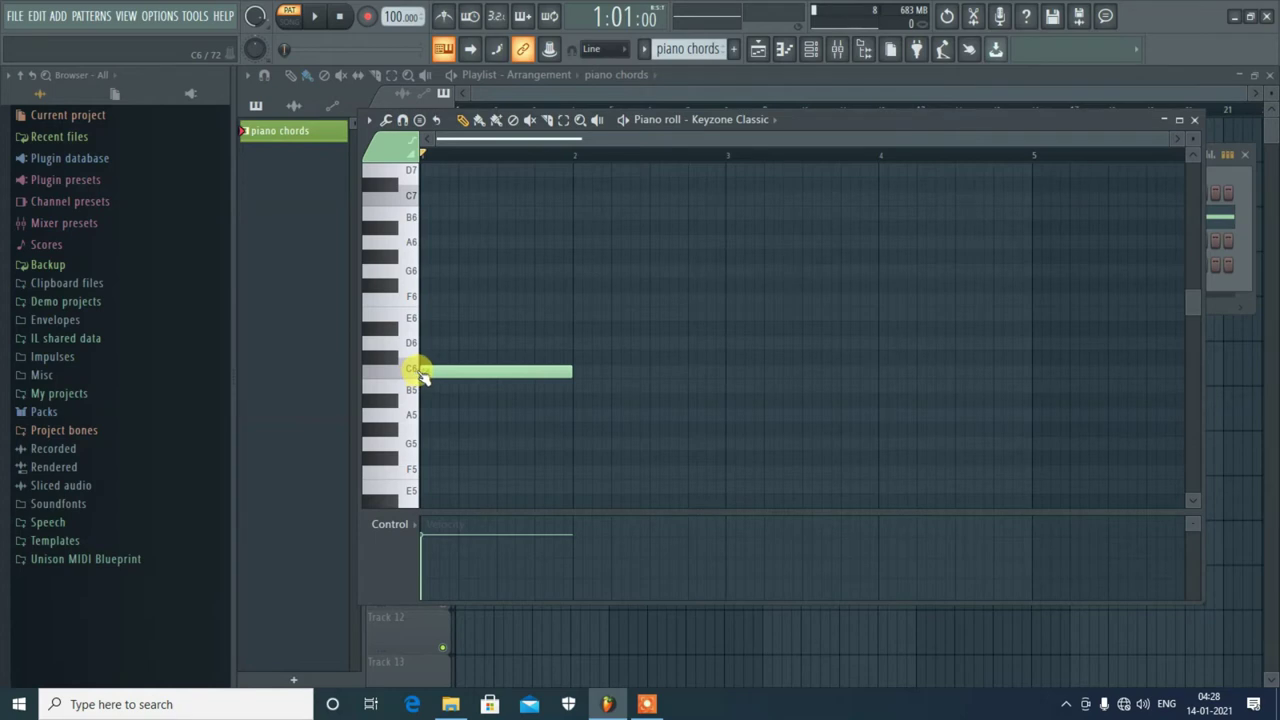
{"action": "left_click", "coordinate": [426, 316]}
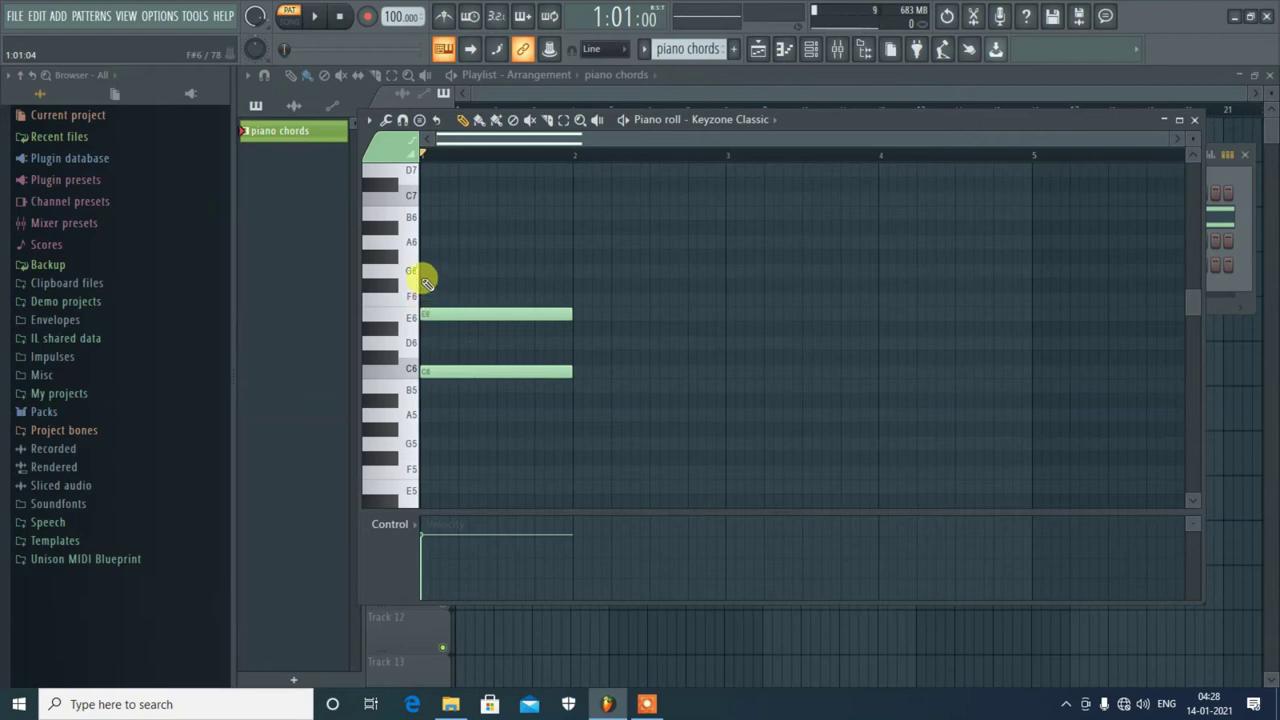
{"action": "left_click", "coordinate": [420, 270]}
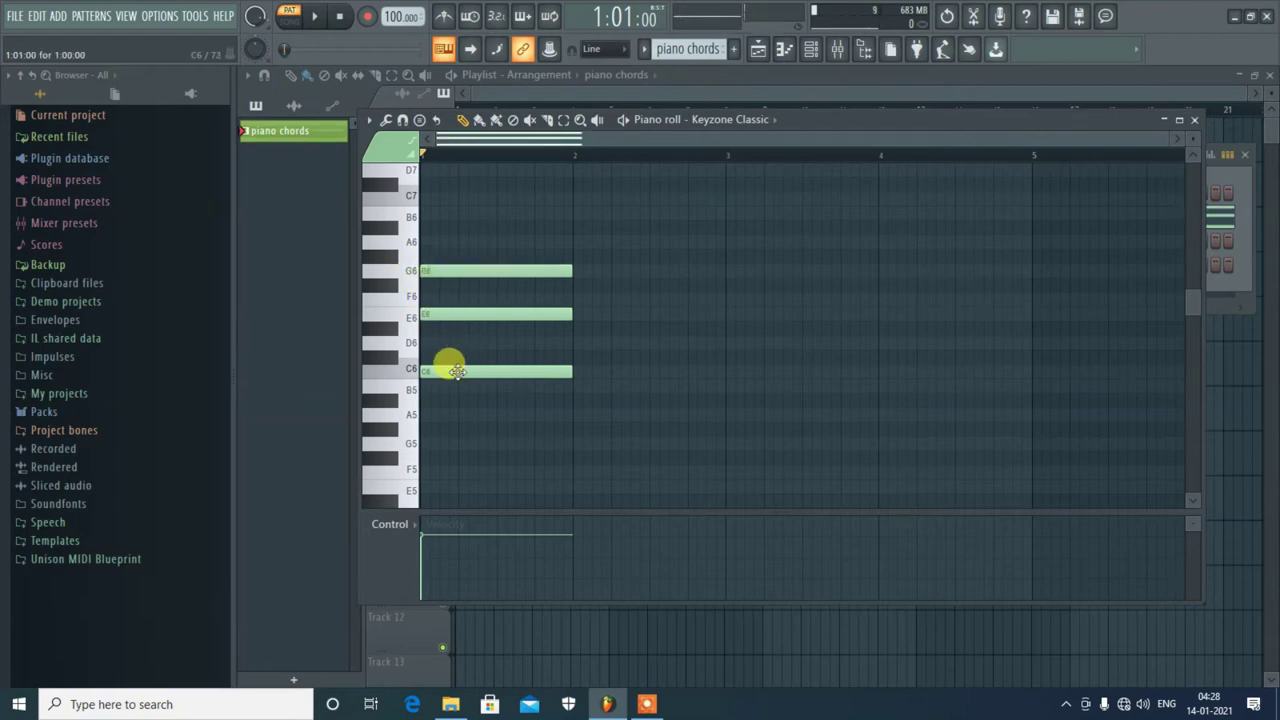
{"action": "left_click", "coordinate": [453, 312]}
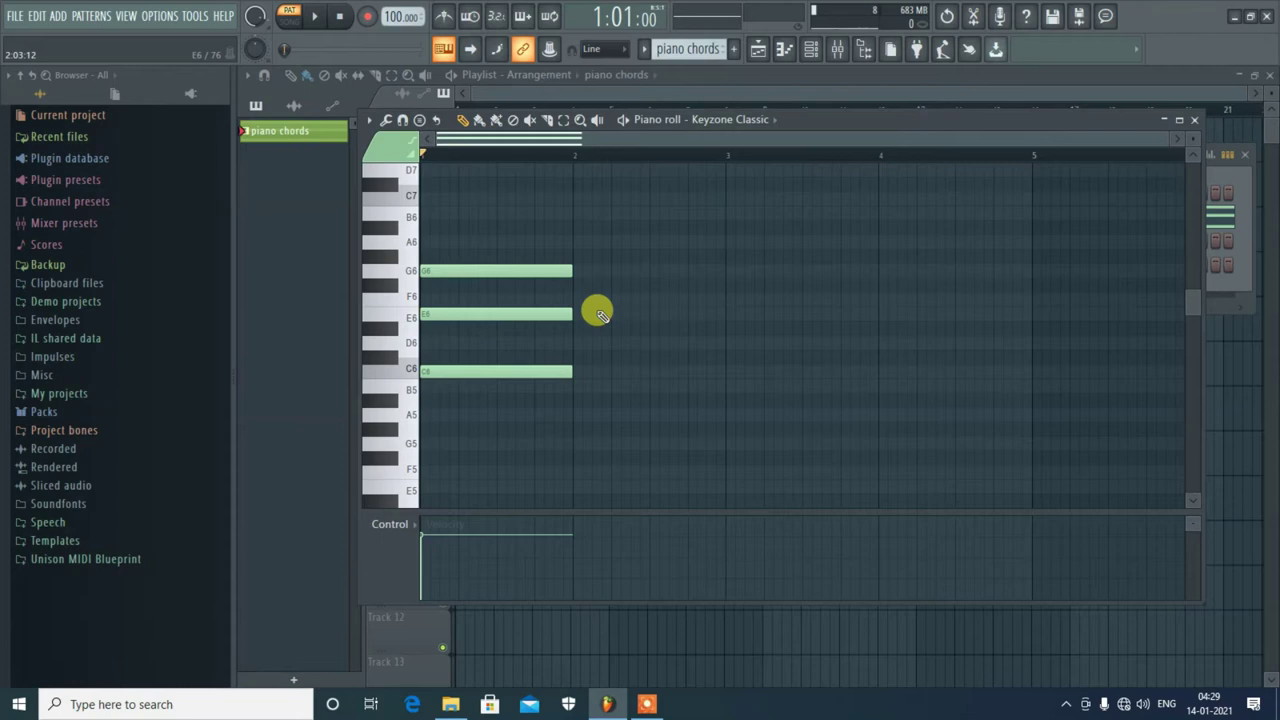
Add one-bar chords of G5, B5 and D6 in bar 2 and F5, A5 and C6 in bar 3
{"action": "left_click", "coordinate": [575, 446]}
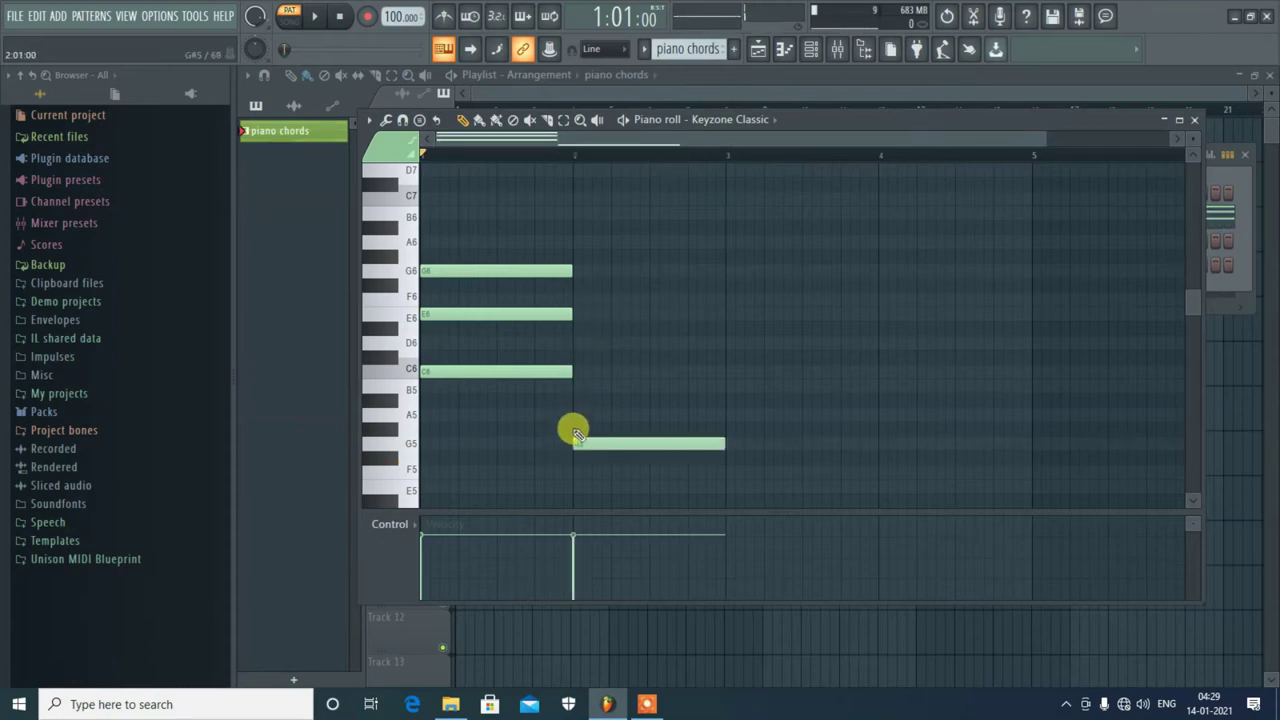
{"action": "left_click", "coordinate": [575, 384]}
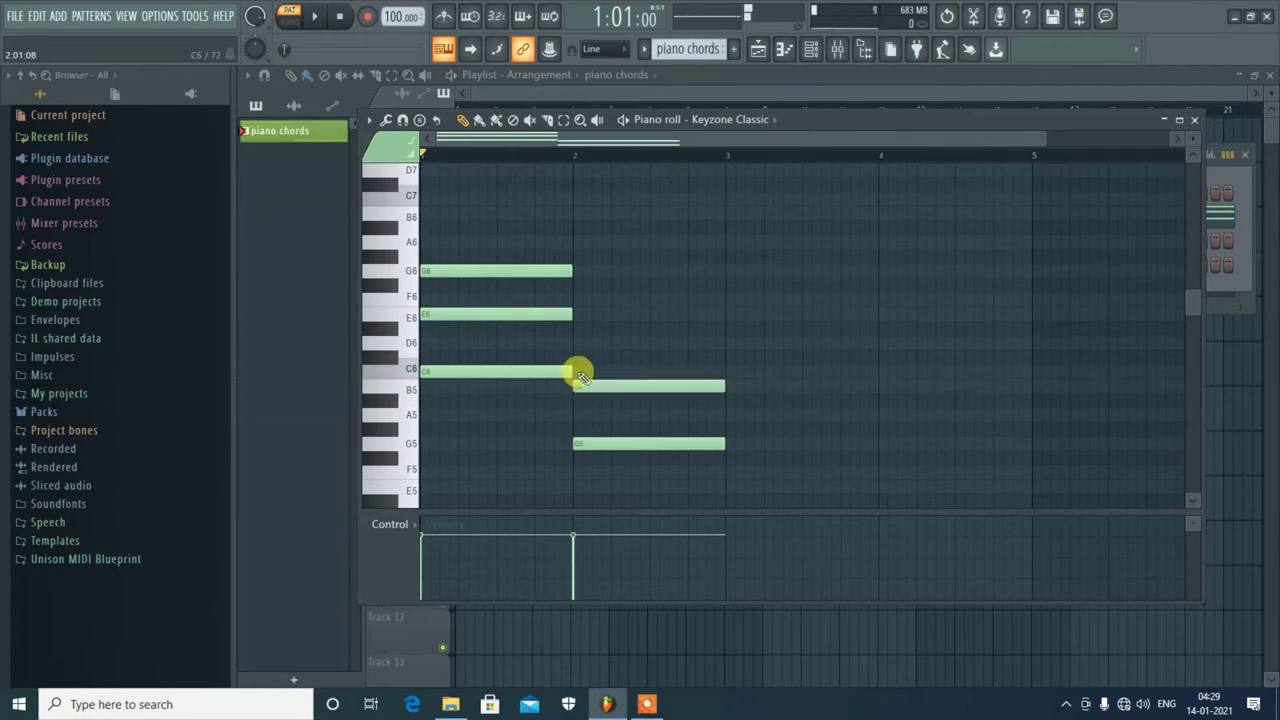
{"action": "left_click", "coordinate": [574, 342]}
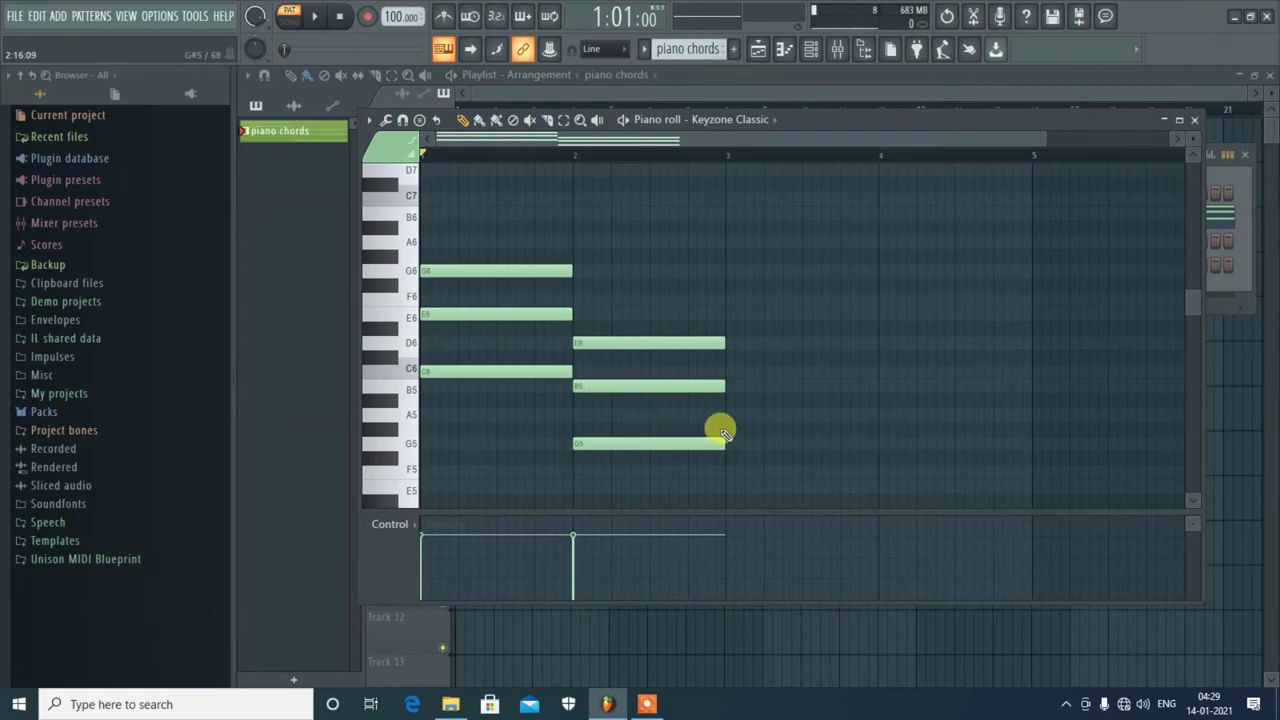
{"action": "left_click", "coordinate": [727, 472]}
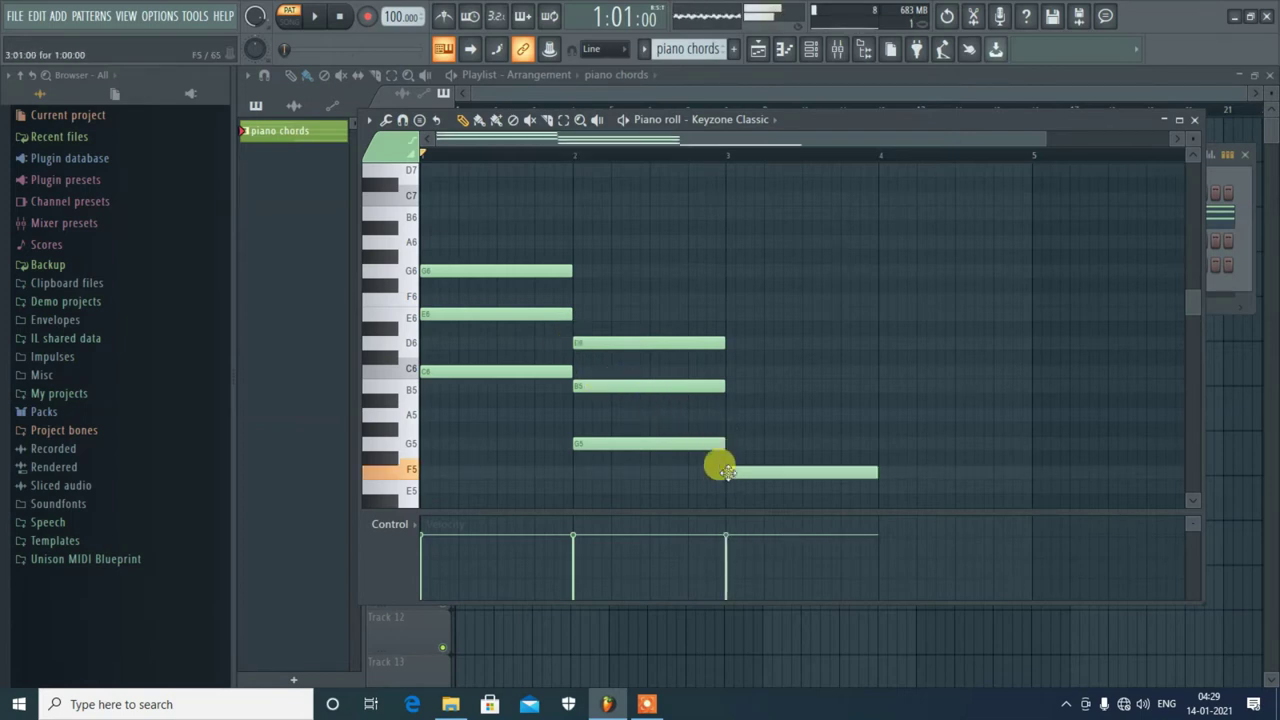
{"action": "left_click", "coordinate": [730, 372]}
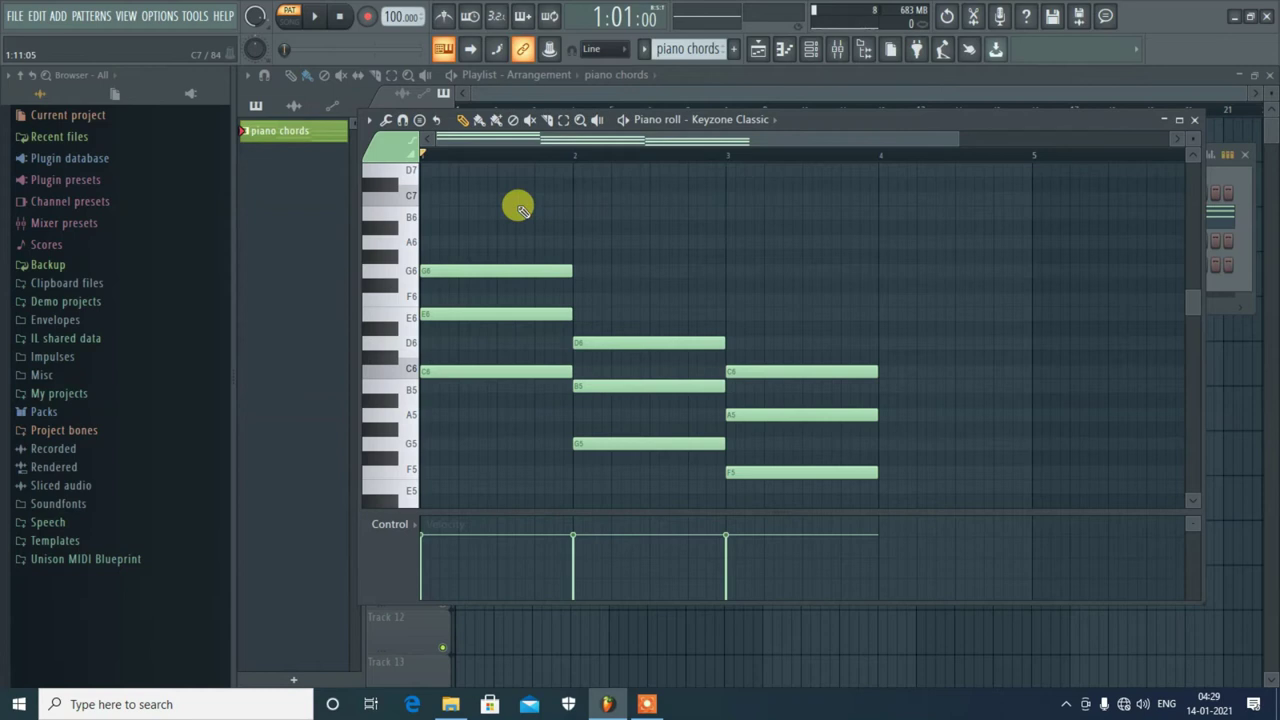
Copy the C major chord from bar 1 into bar 4 and play the pattern back
{"action": "left_click_drag", "start_coordinate": [524, 210], "coordinate": [480, 394]}
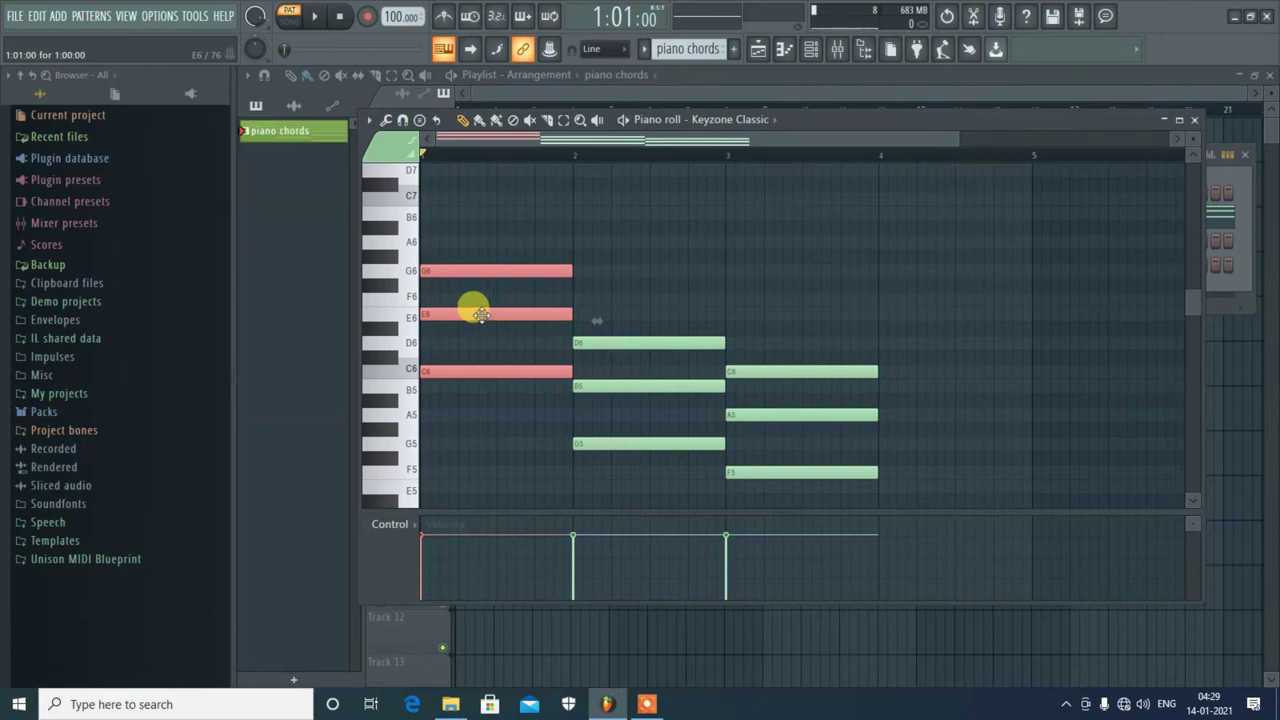
{"action": "left_click_drag", "start_coordinate": [477, 310], "coordinate": [943, 303]}
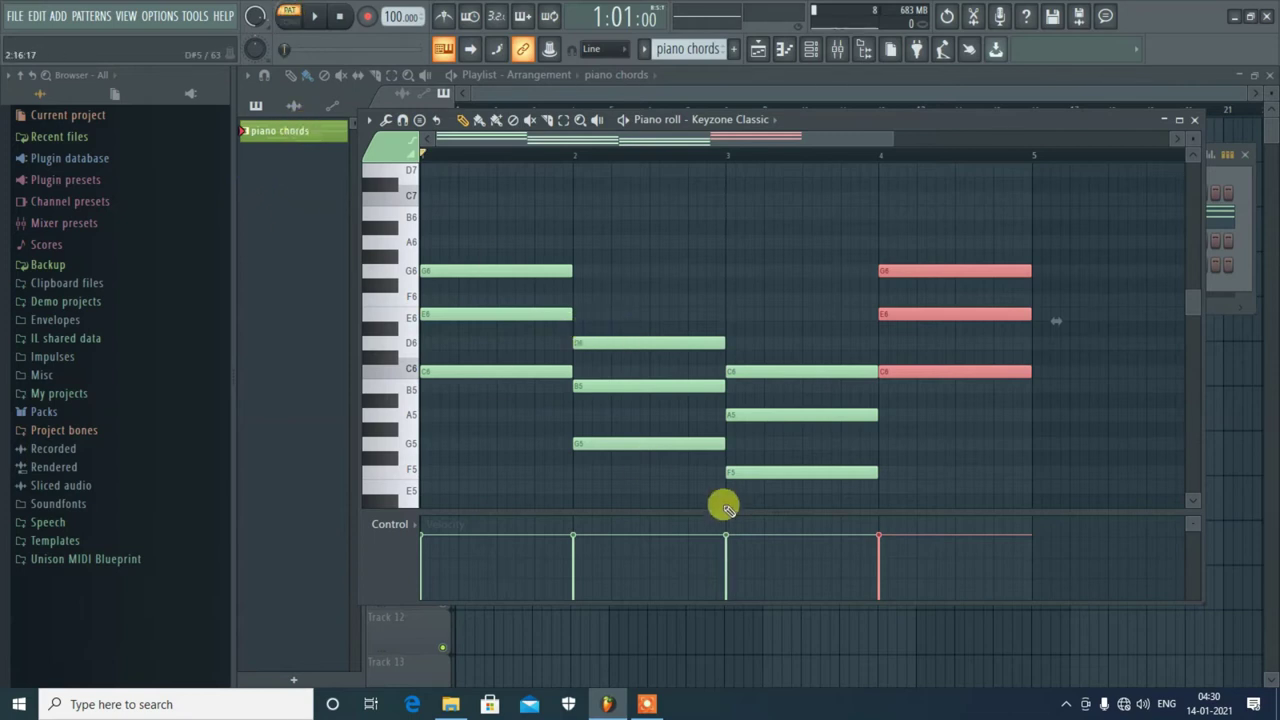
{"action": "key", "text": "space"}
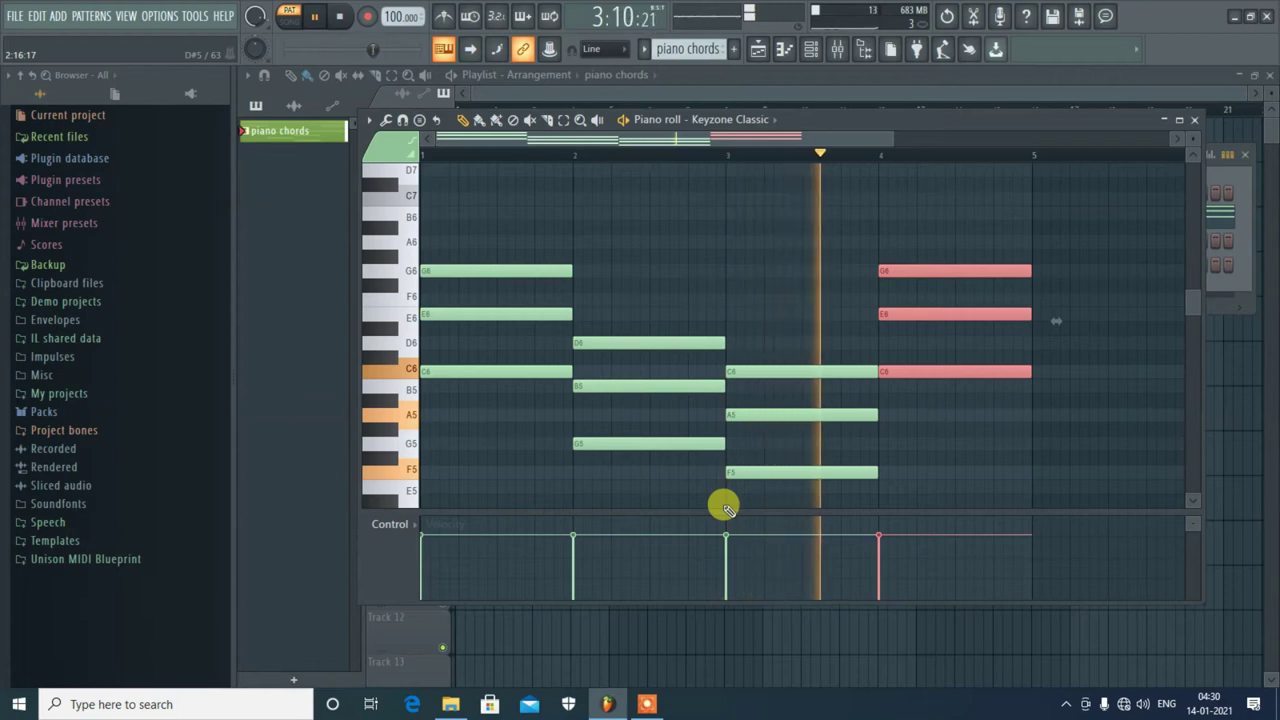
{"action": "key", "text": "space"}
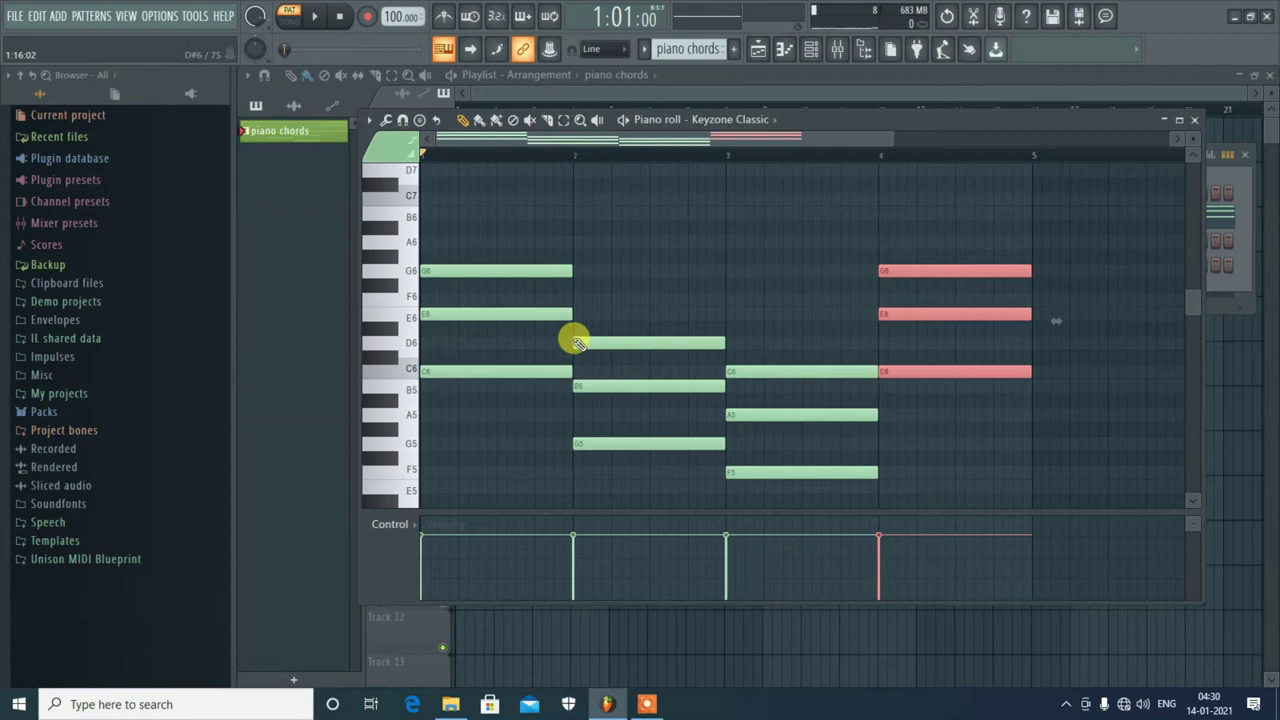
Lower the G6 note of the bar 4 chord by one octave to G5 and play the progression back
{"action": "left_click", "coordinate": [960, 245]}
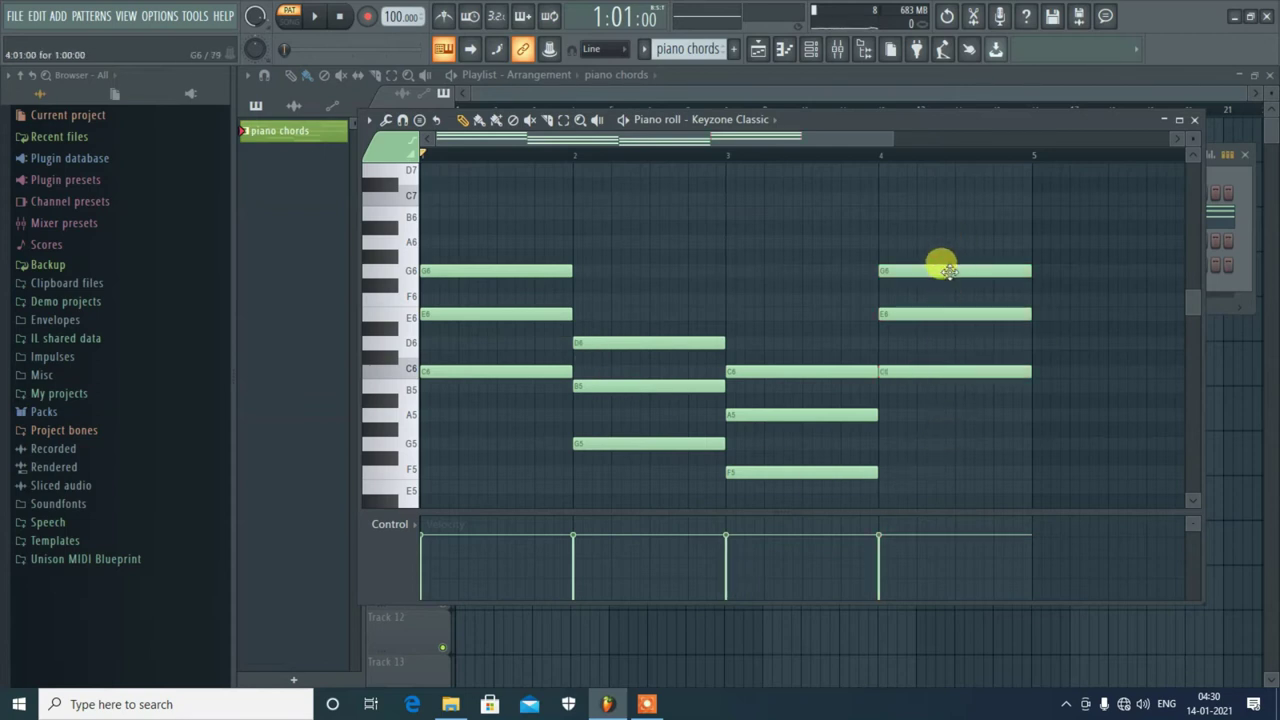
{"action": "left_click", "coordinate": [950, 270]}
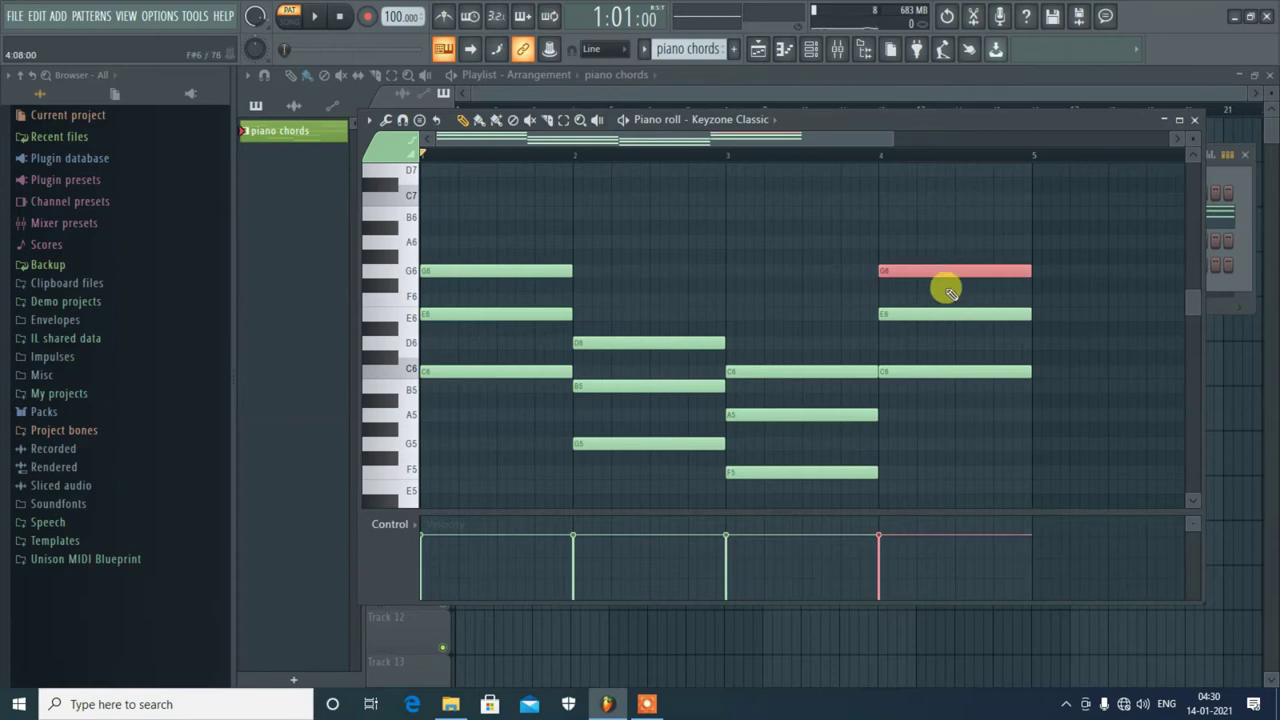
{"action": "key", "text": "ctrl+Down"}
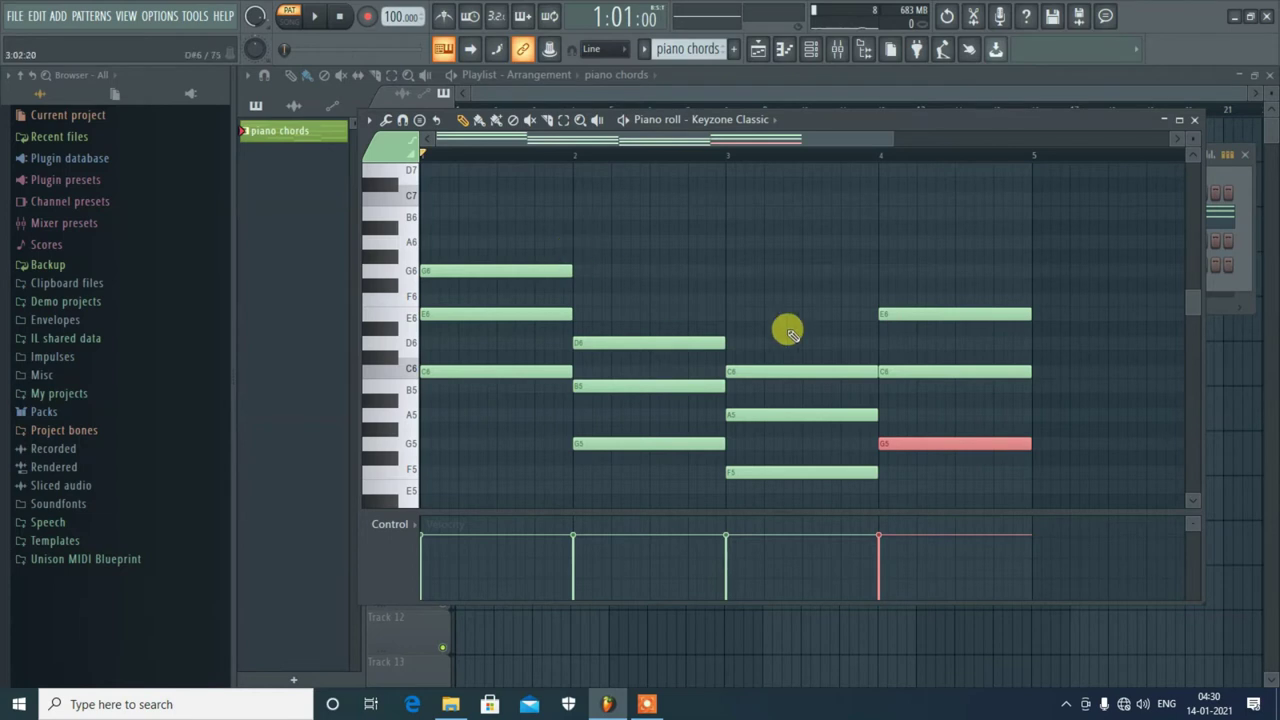
{"action": "key", "text": "ctrl+d"}
{"action": "key", "text": "space"}
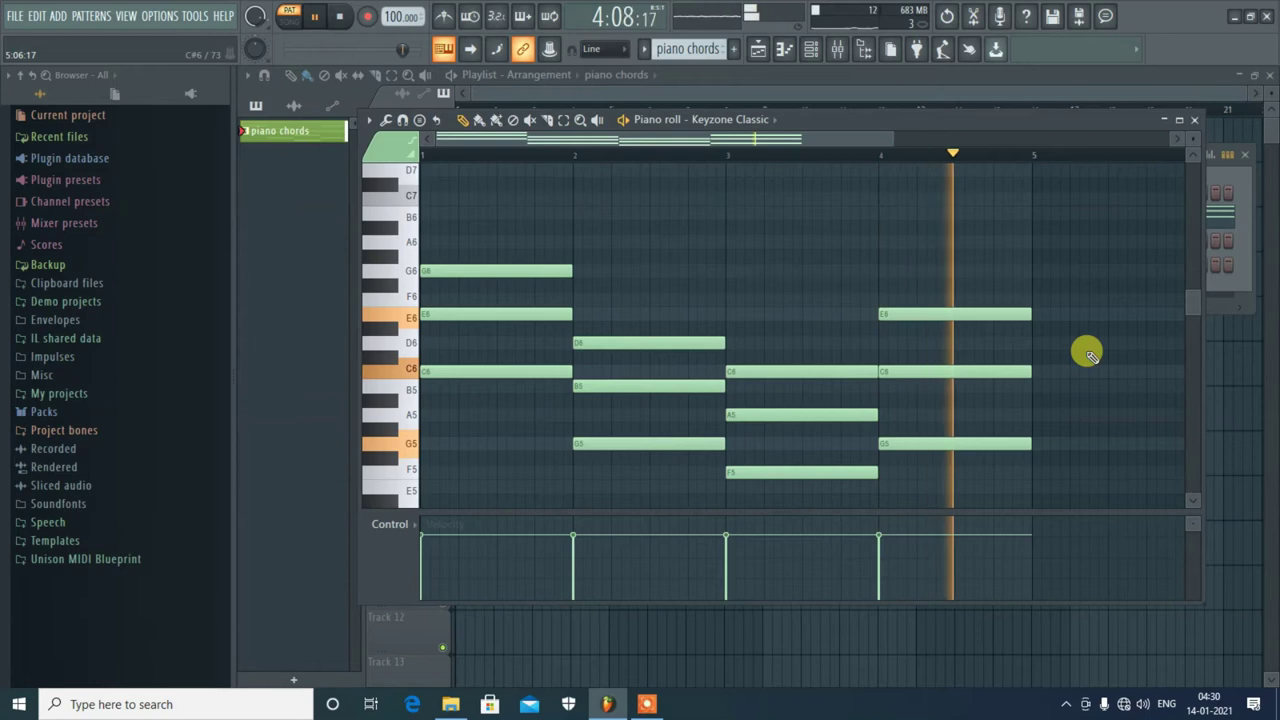
{"action": "key", "text": "space"}
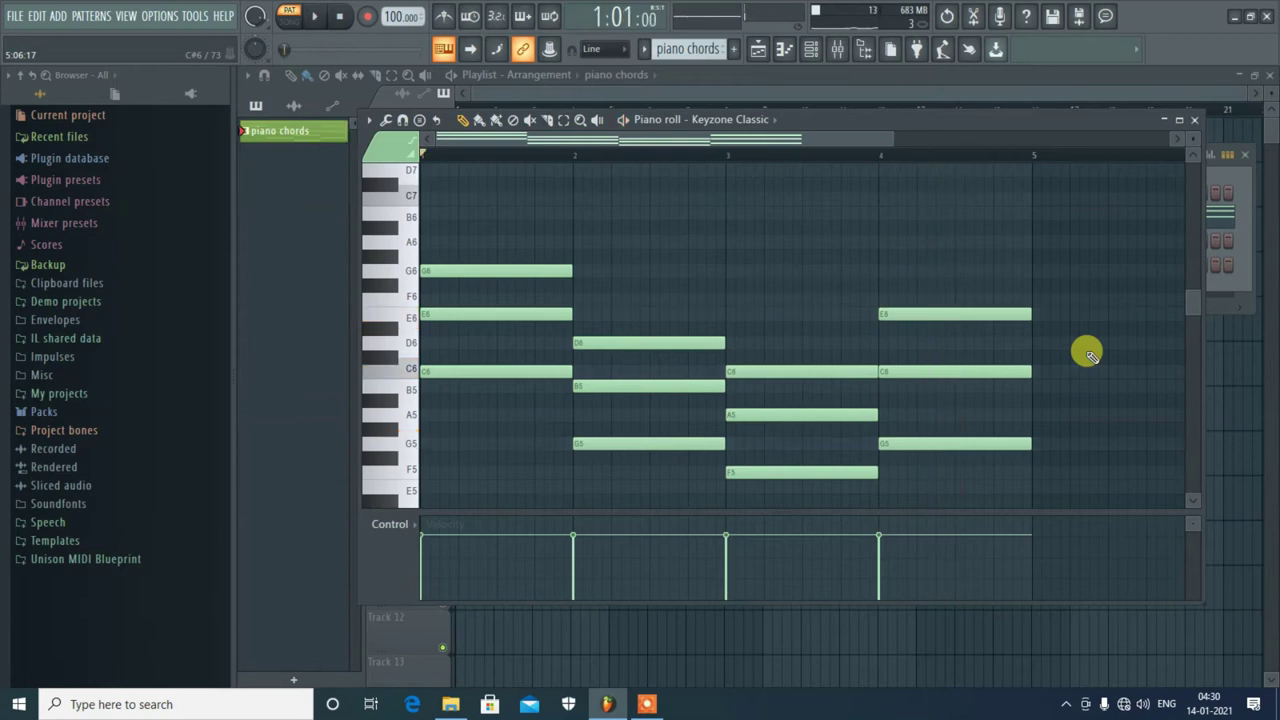
Close the piano roll, create a second pattern, name it "piano notes 1" and give it a green colour
{"action": "left_click", "coordinate": [1195, 120]}
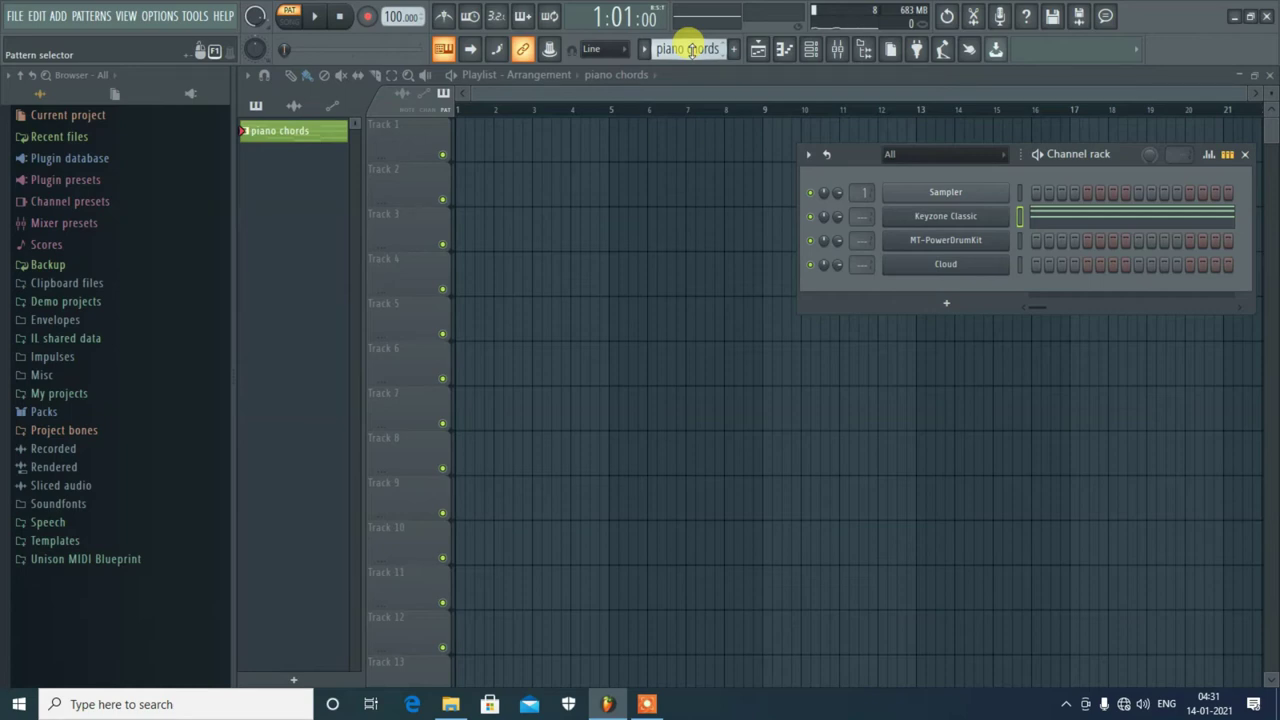
{"action": "scroll", "coordinate": [690, 50], "scroll_direction": "down", "scroll_amount": 1}
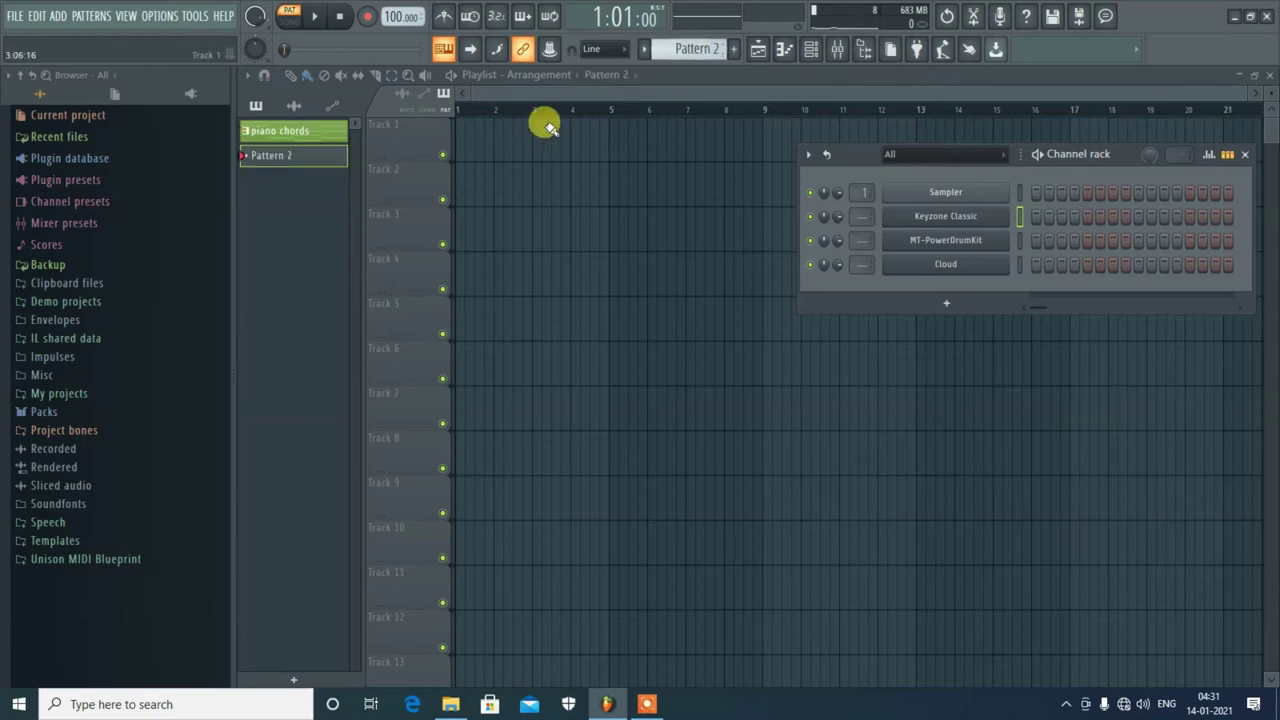
{"action": "right_click", "coordinate": [291, 158]}
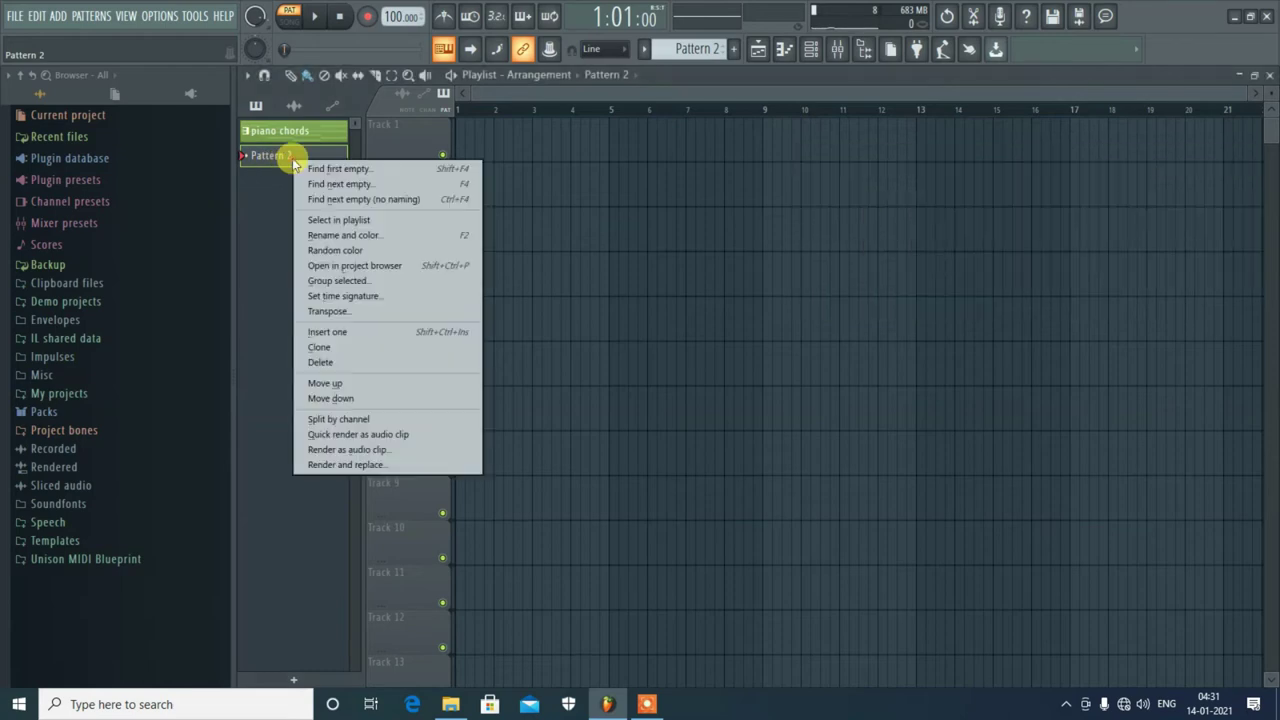
{"action": "left_click", "coordinate": [365, 240]}
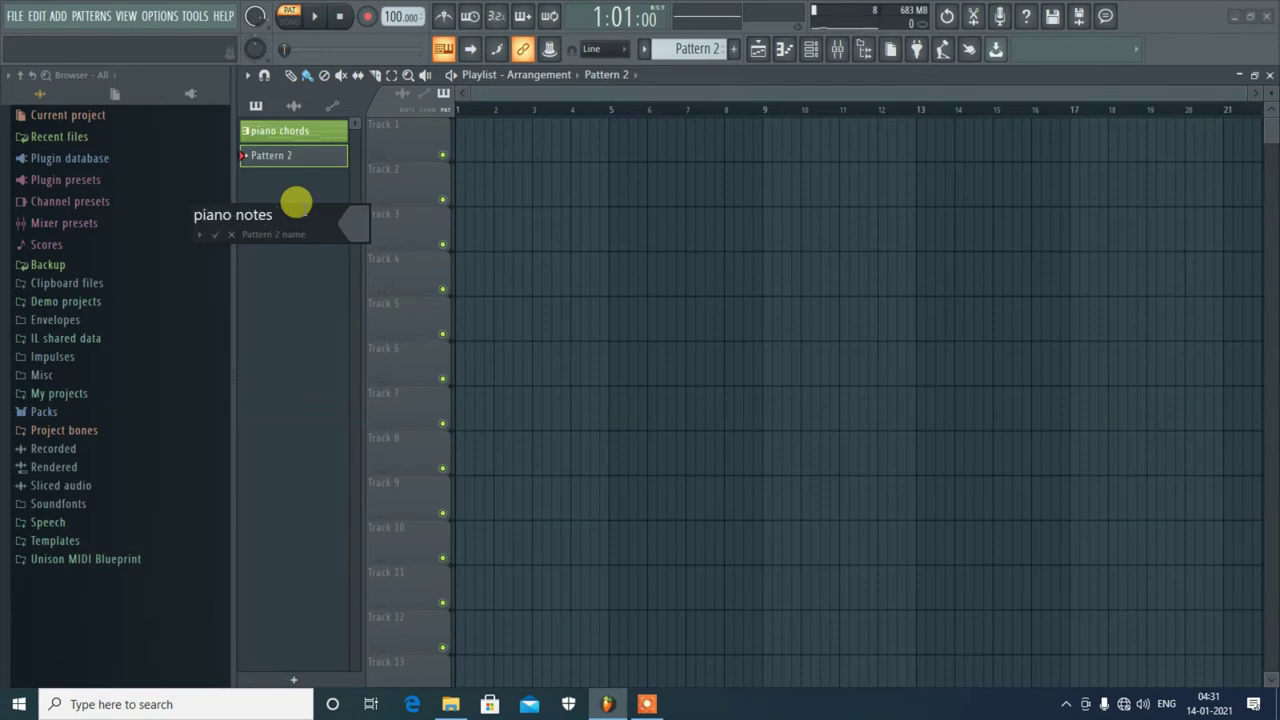
{"action": "type", "text": "piano notes 1"}
{"action": "left_click", "coordinate": [350, 225]}
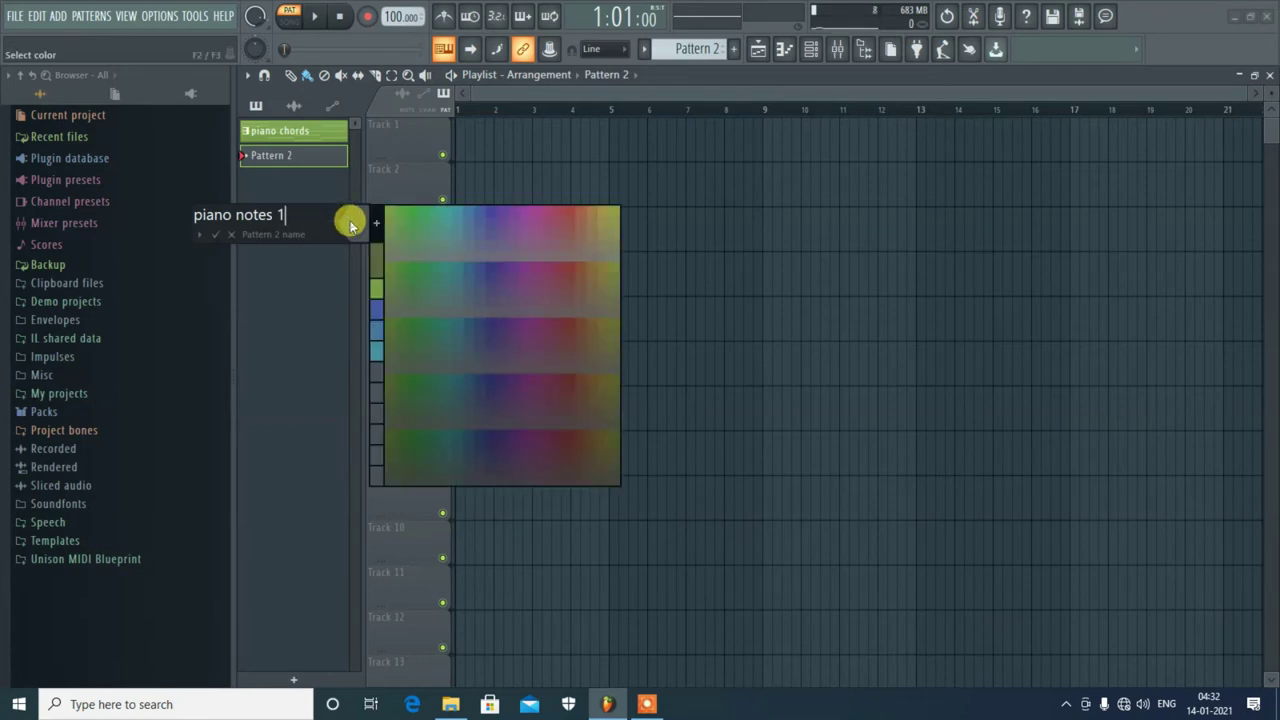
{"action": "left_click", "coordinate": [405, 216]}
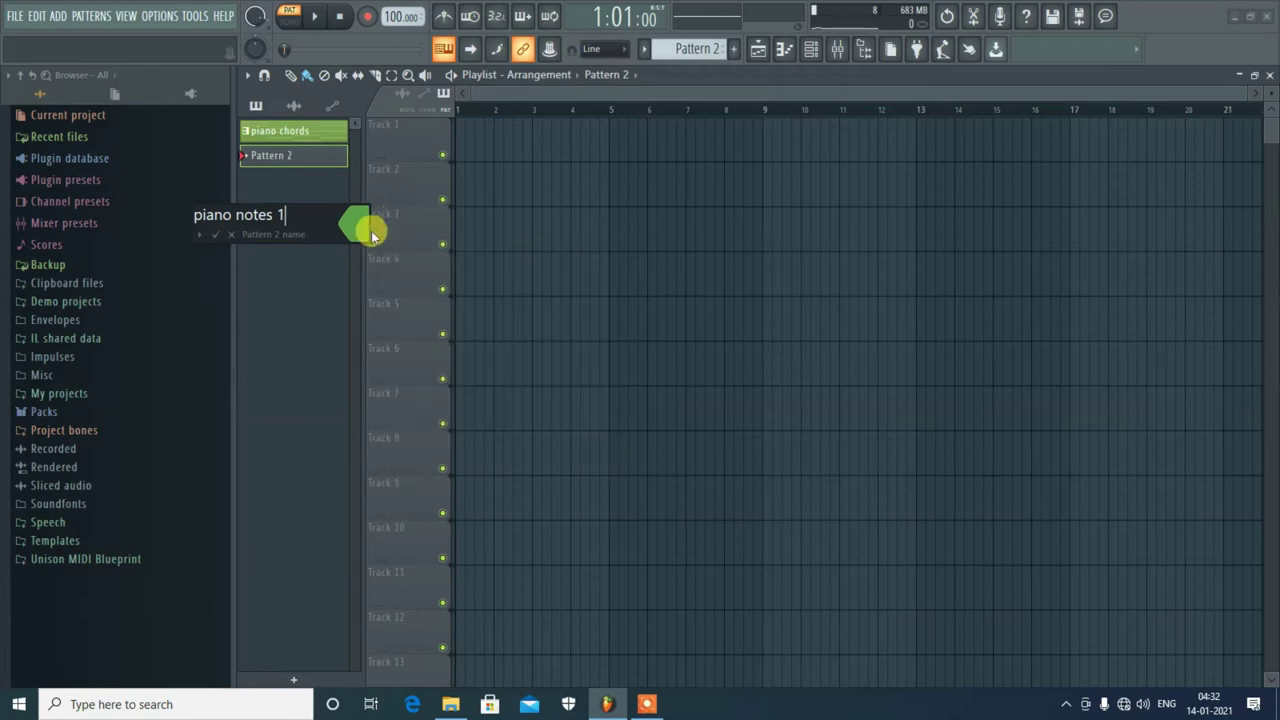
{"action": "left_click", "coordinate": [216, 237]}
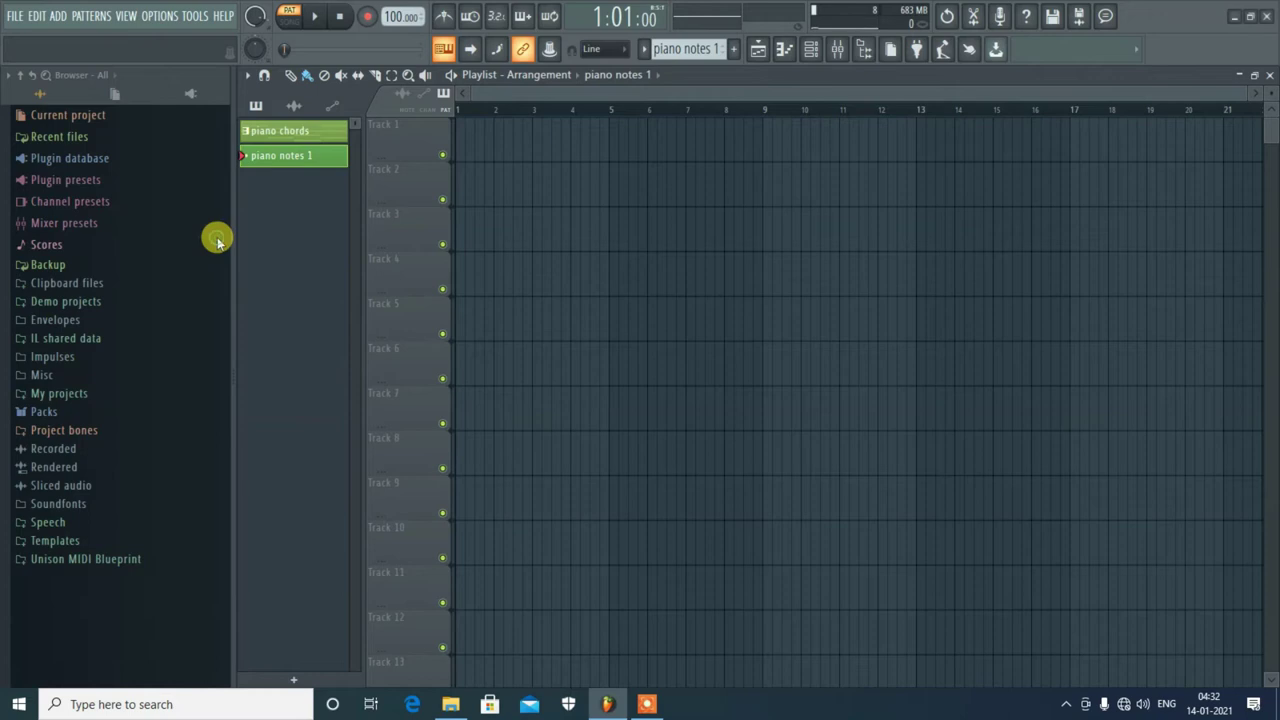
Open the Keyzone Classic piano roll for the piano notes 1 pattern from the channel rack
{"action": "left_click", "coordinate": [813, 53]}
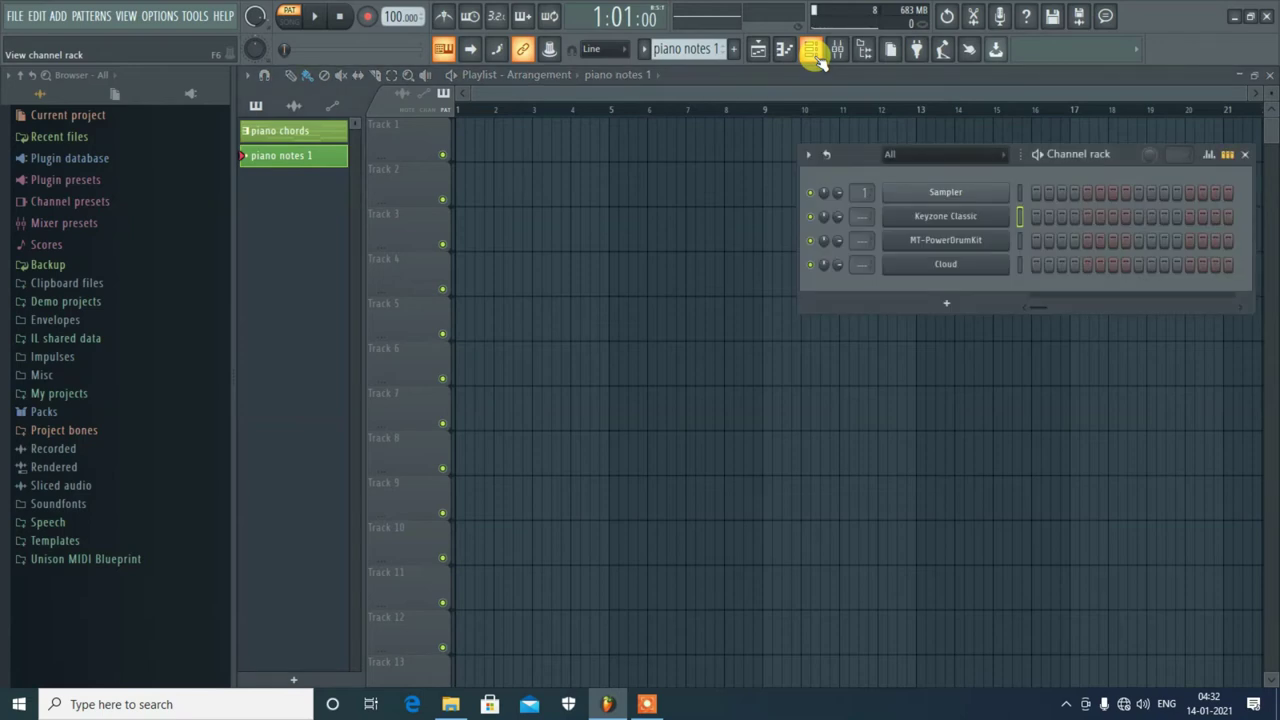
{"action": "right_click", "coordinate": [947, 222]}
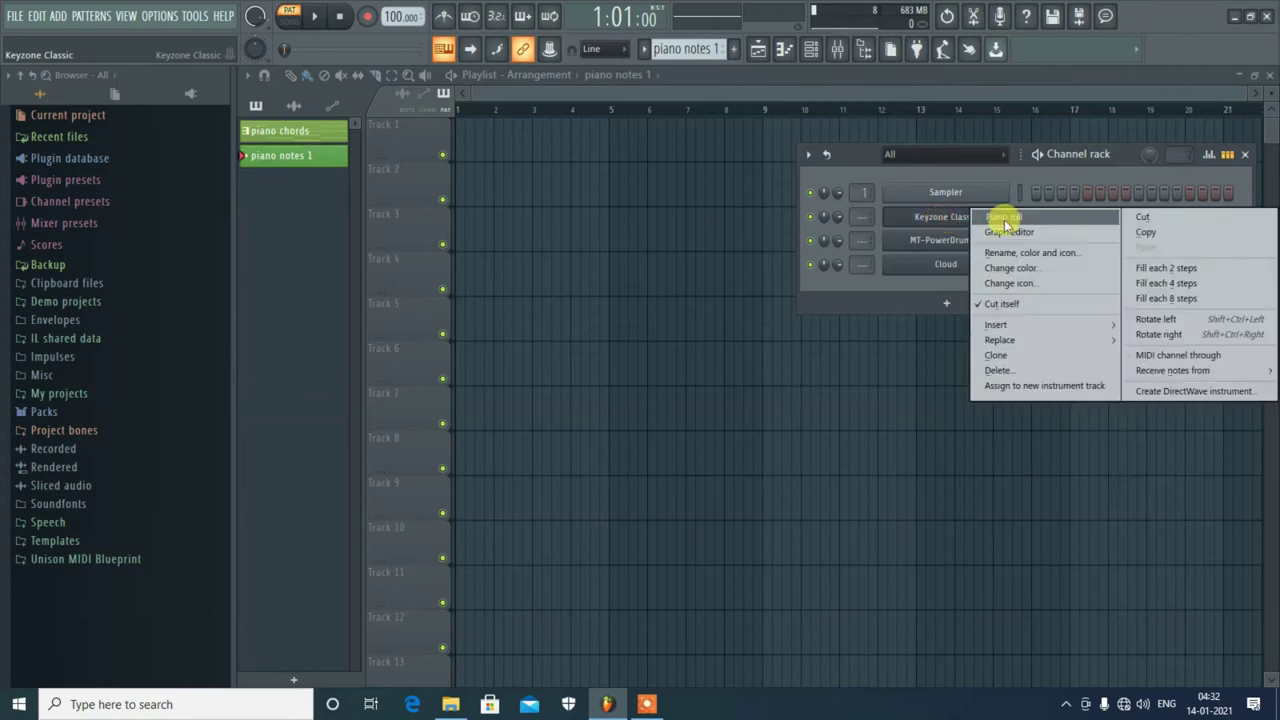
{"action": "left_click", "coordinate": [997, 216]}
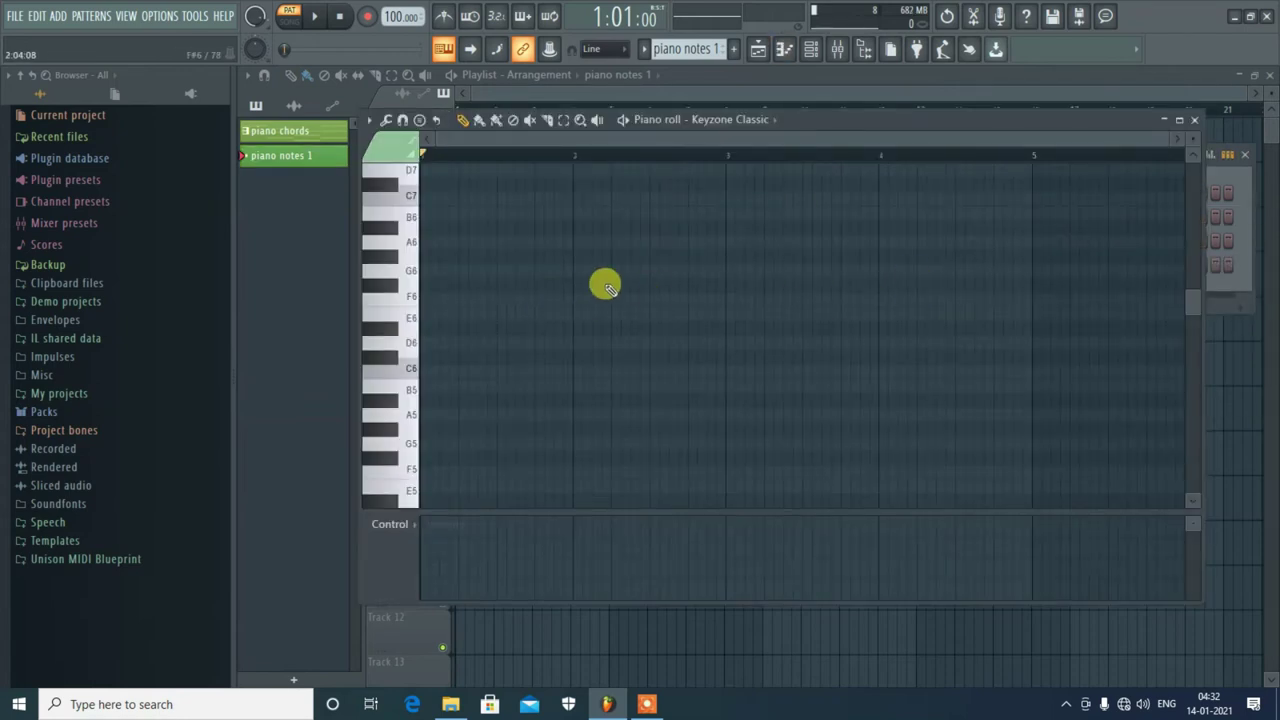
View the piano chords pattern in the piano roll and switch back to piano notes 1 to compare them
{"action": "left_click", "coordinate": [294, 129]}
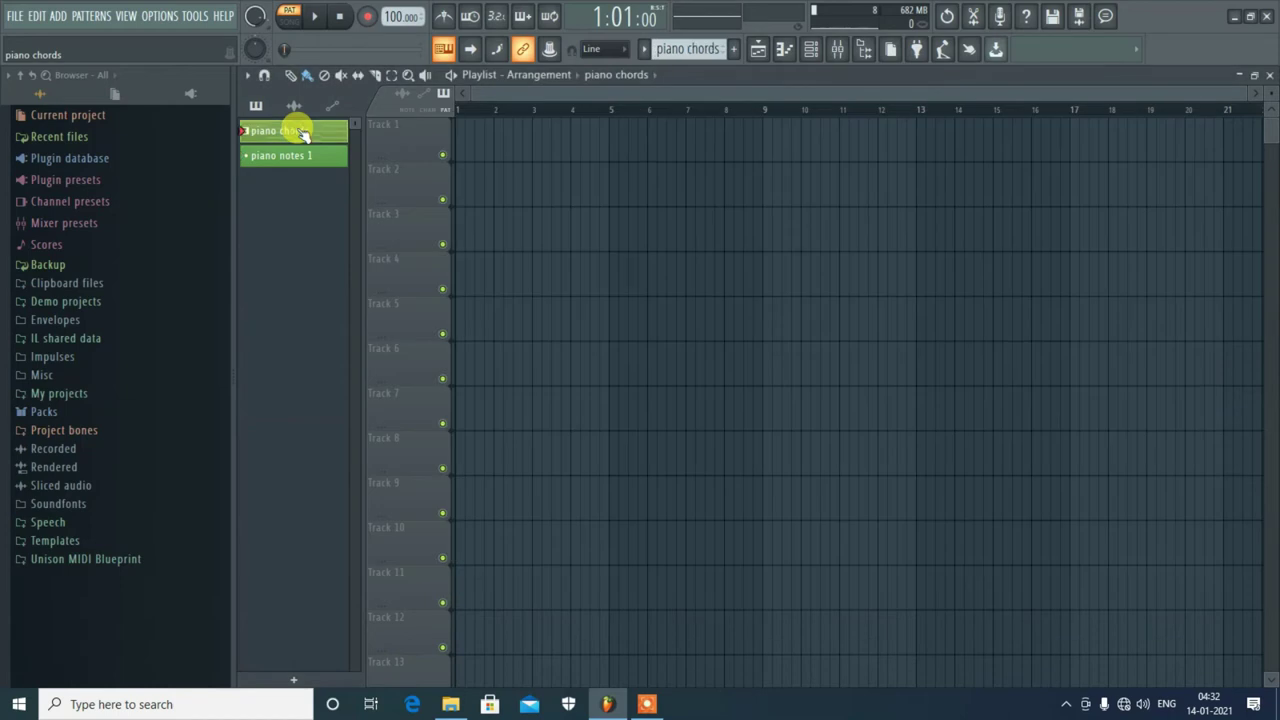
{"action": "left_click", "coordinate": [784, 49]}
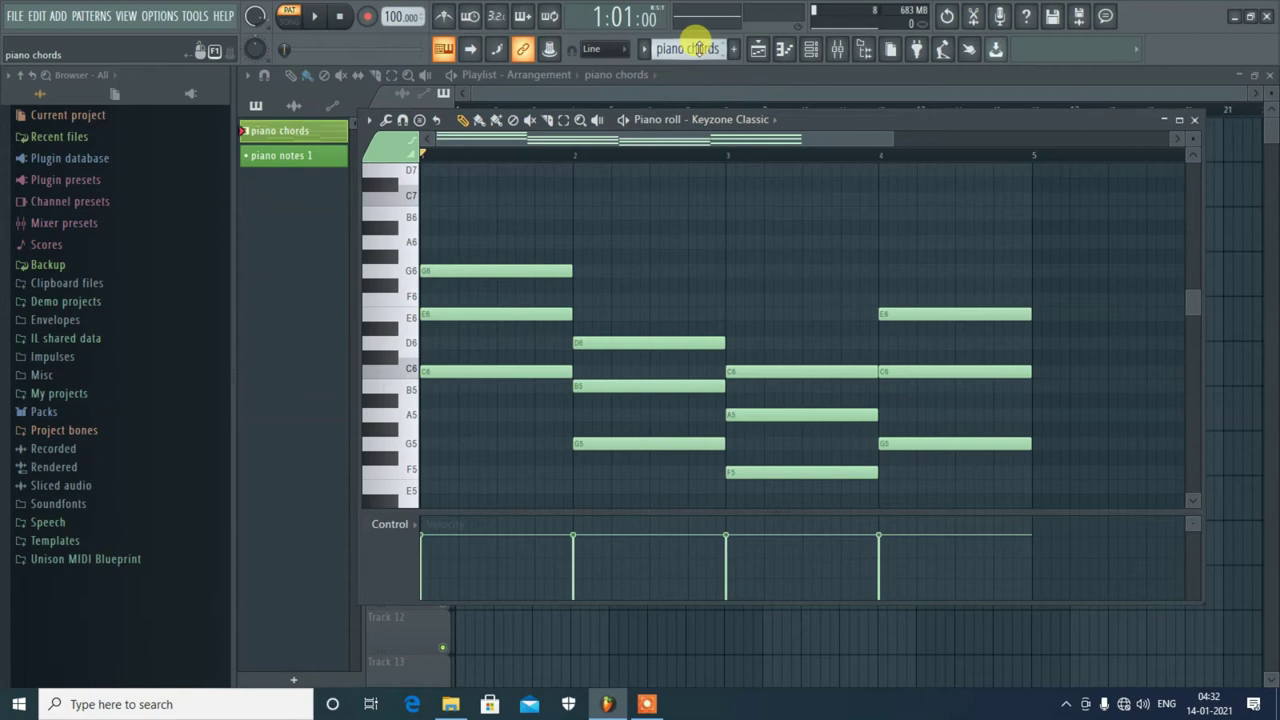
{"action": "scroll", "coordinate": [697, 48], "scroll_direction": "down", "scroll_amount": 1}
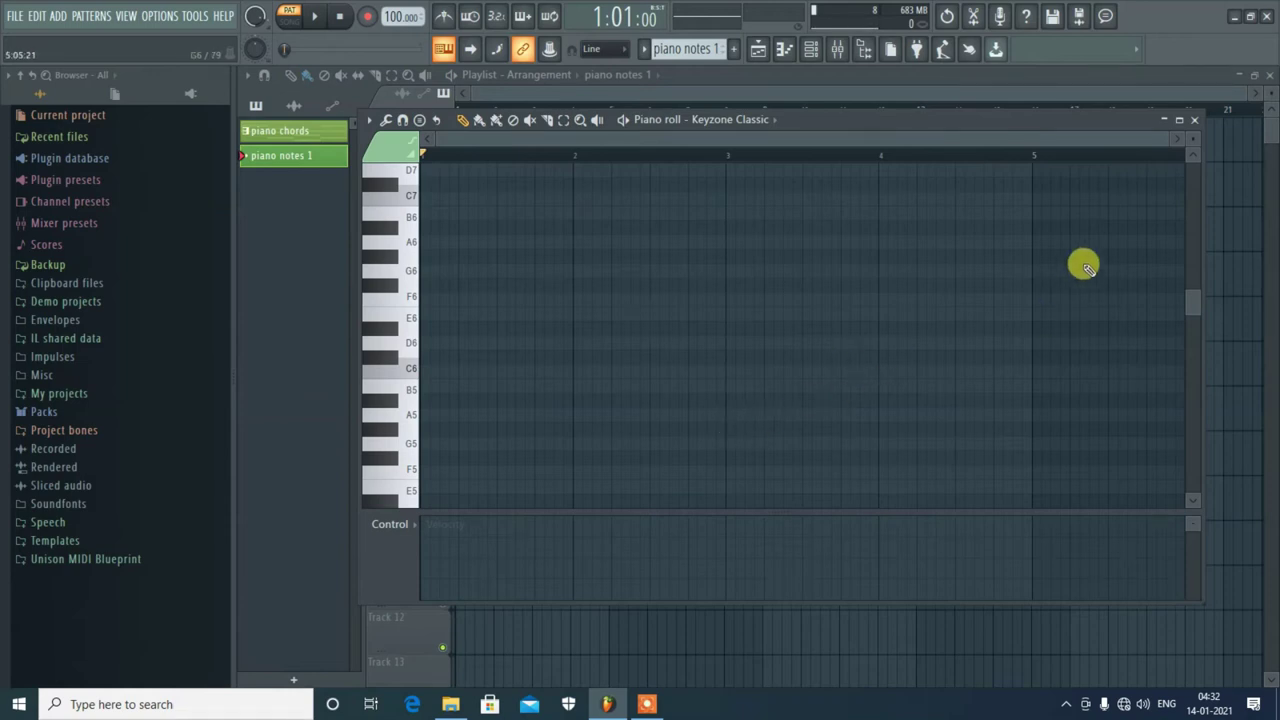
Close the piano roll, return to the playlist and select the piano chords pattern
{"action": "left_click", "coordinate": [1194, 119]}
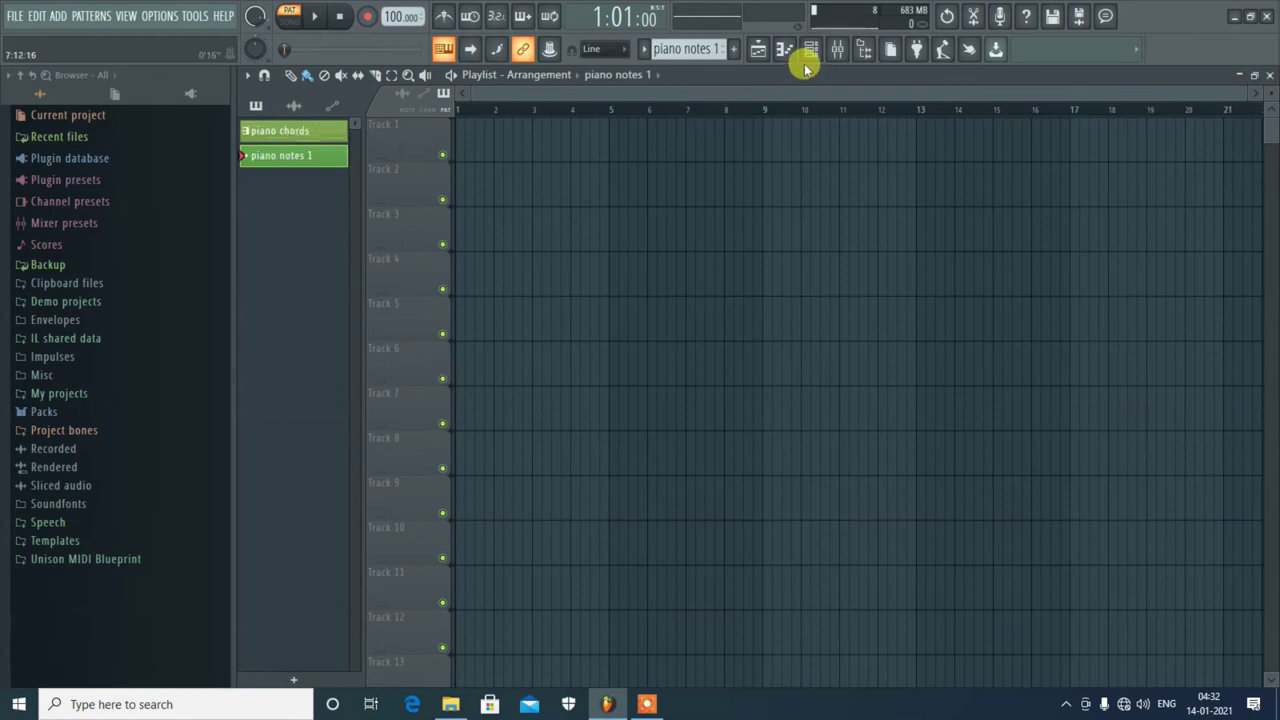
{"action": "left_click", "coordinate": [757, 52]}
{"action": "left_click", "coordinate": [757, 52]}
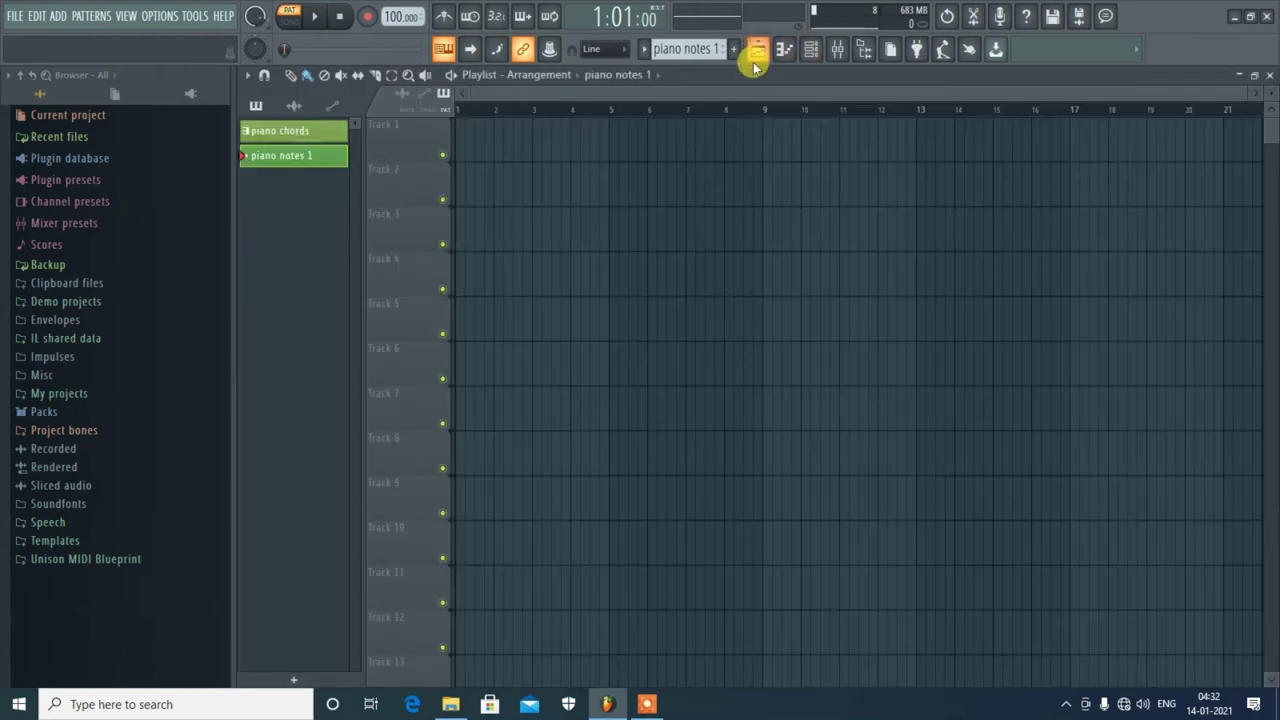
{"action": "left_click", "coordinate": [303, 132]}
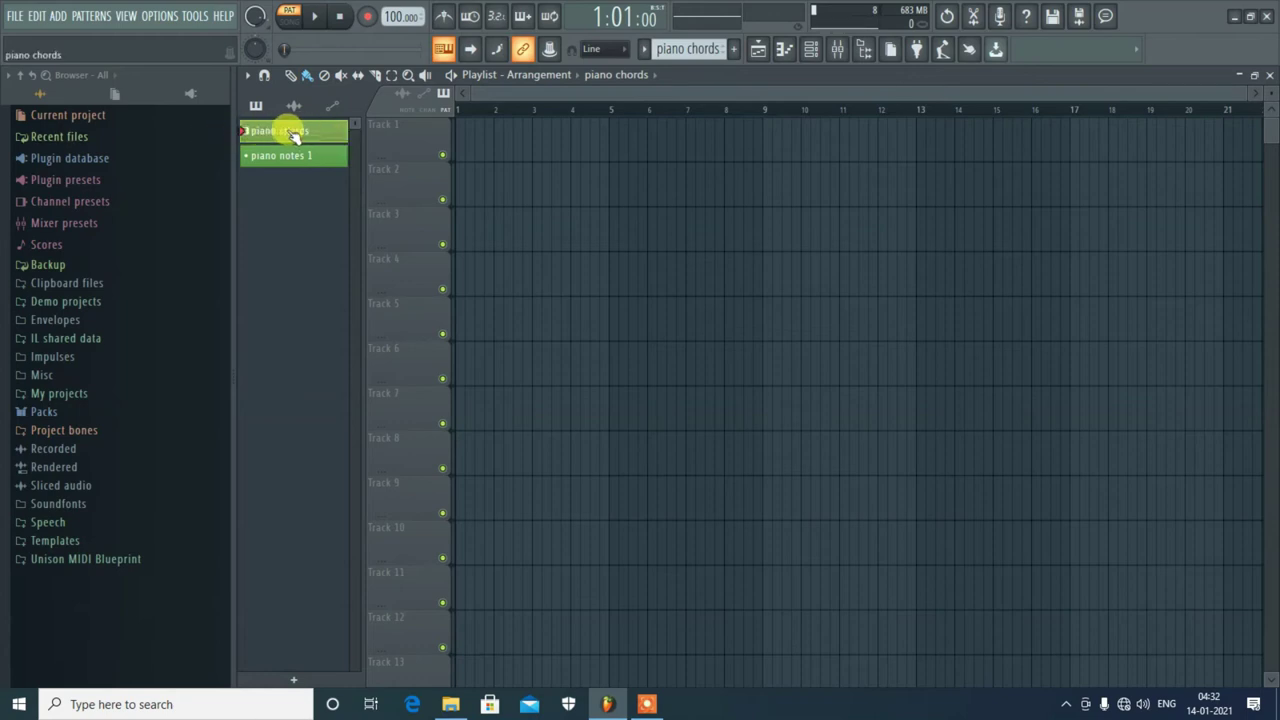
Place two piano chords clips back to back on Track 1 at bars 1 and 5, and select the piano notes 1 pattern
{"action": "left_click", "coordinate": [462, 140]}
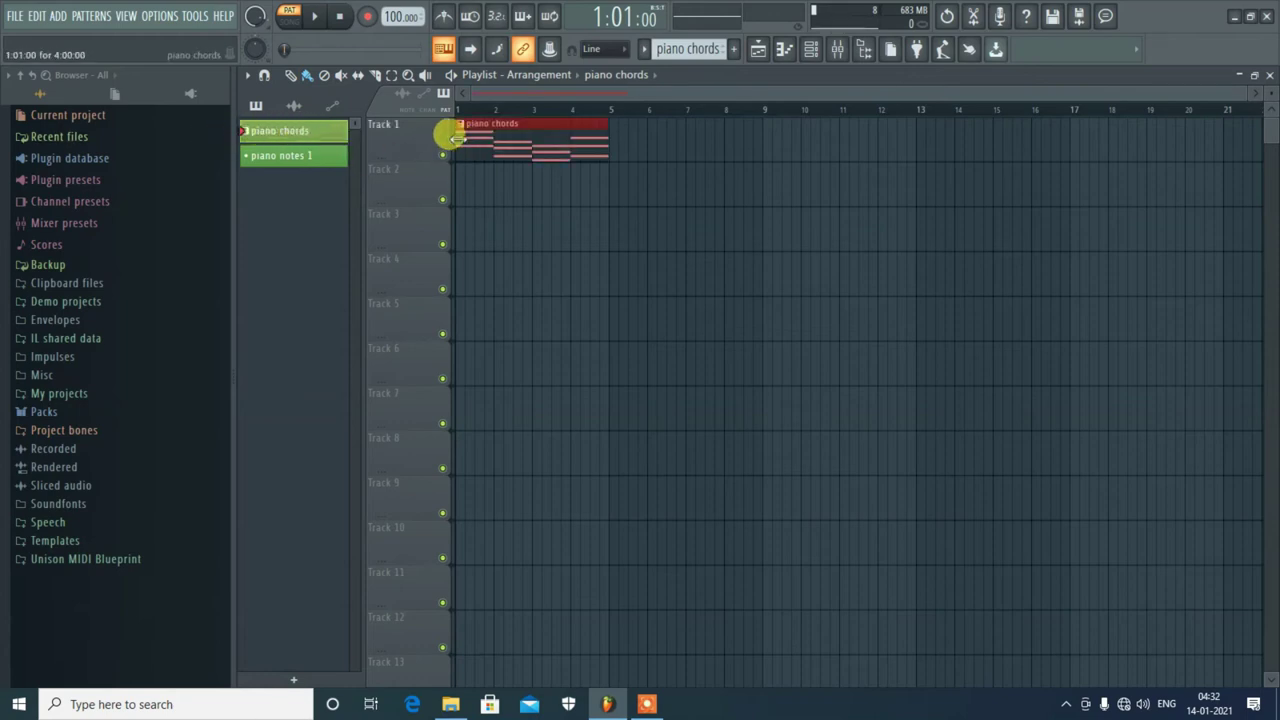
{"action": "left_click", "coordinate": [618, 142]}
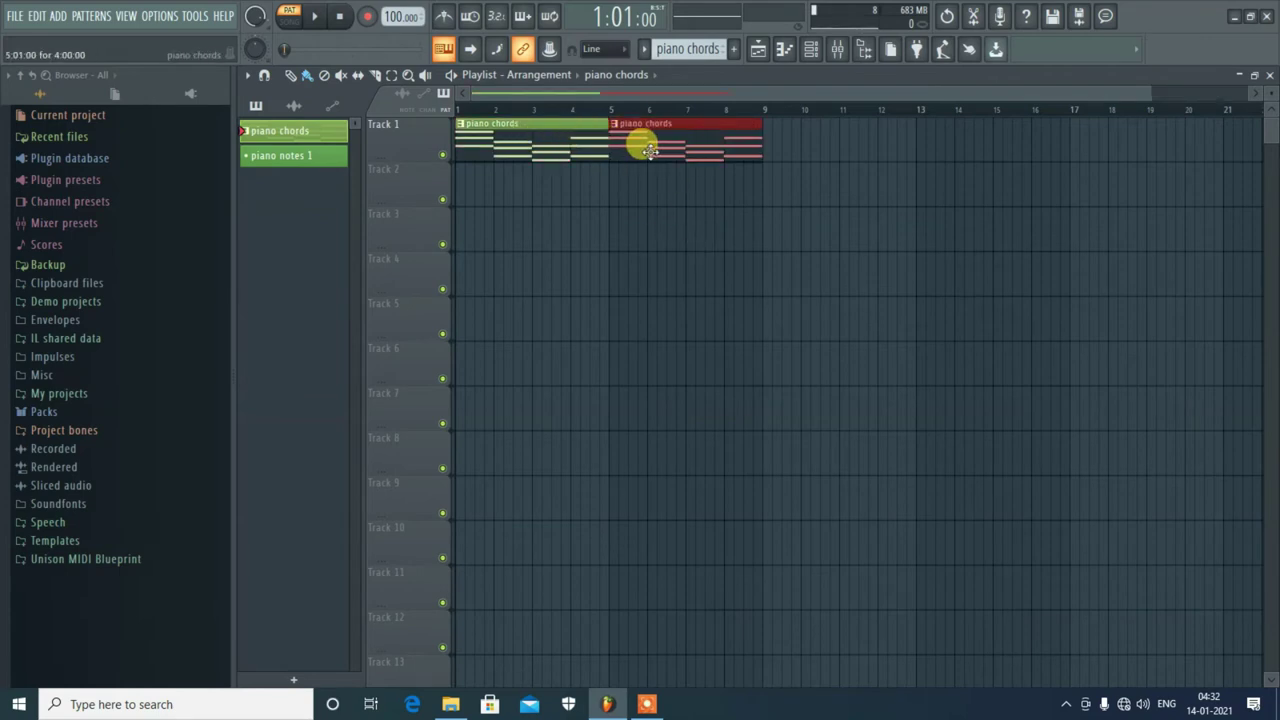
{"action": "left_click", "coordinate": [300, 157]}
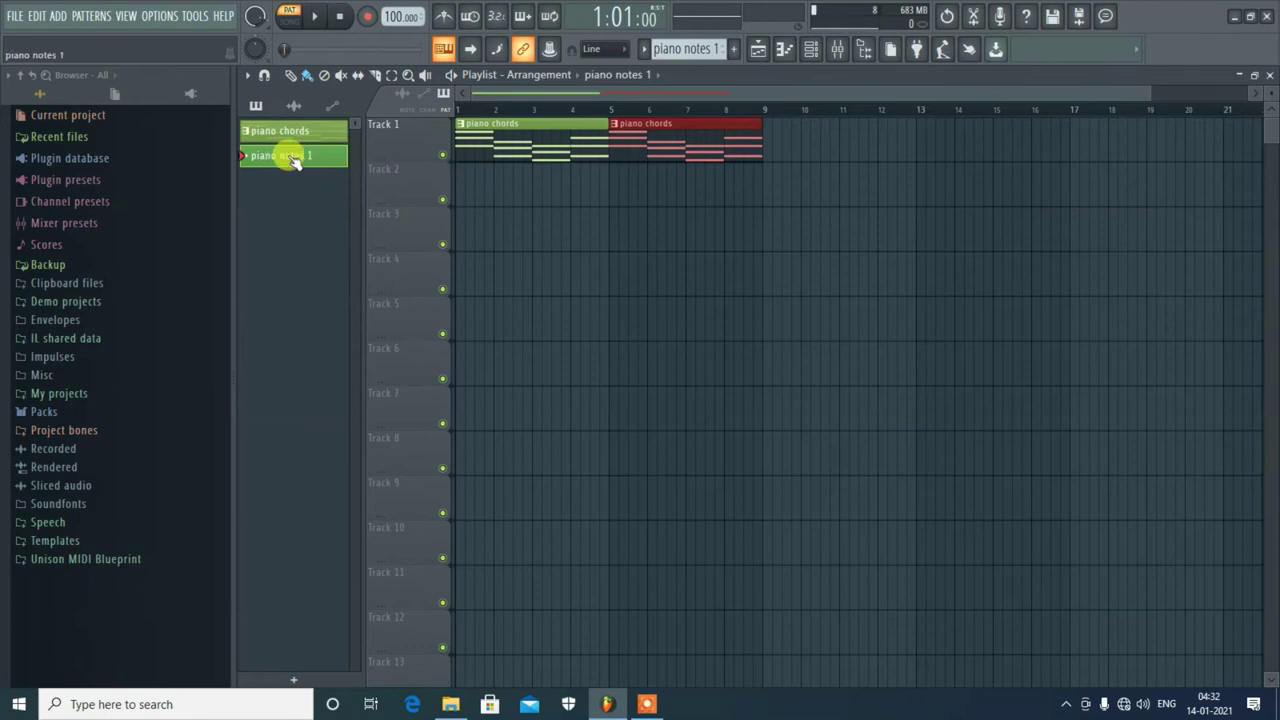
{"action": "double_click", "coordinate": [292, 158]}
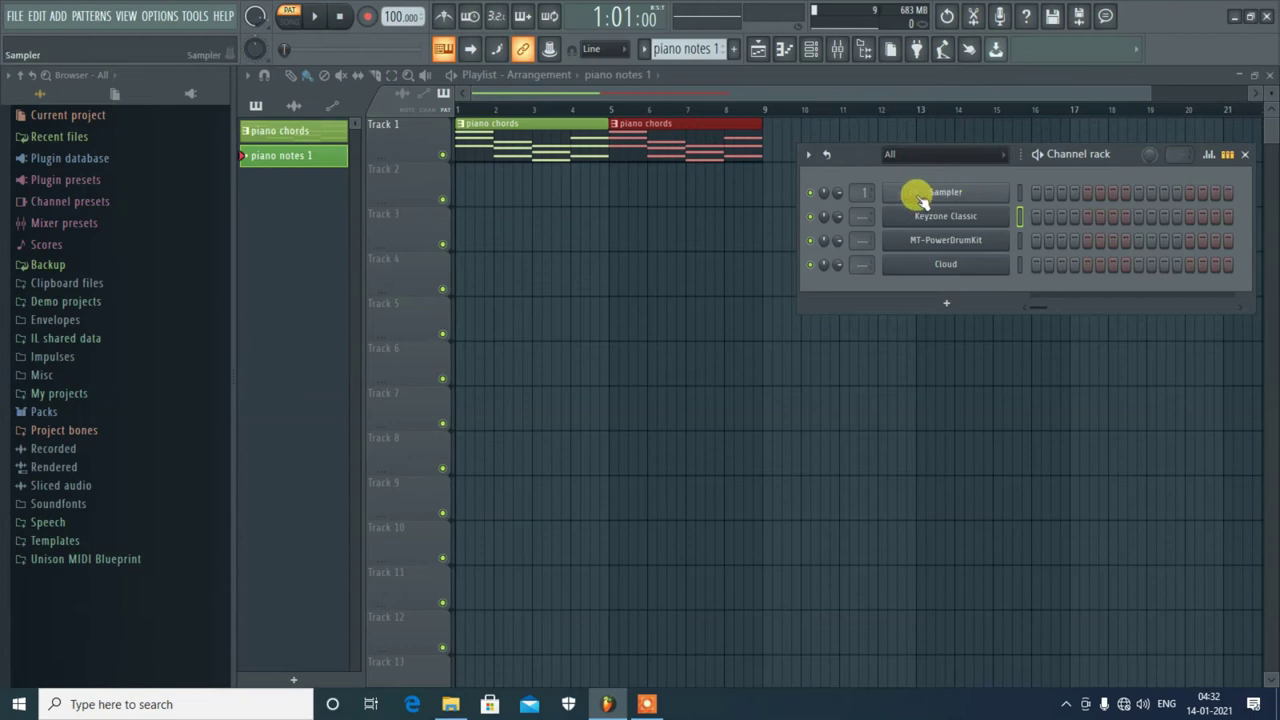
{"action": "right_click", "coordinate": [930, 214]}
{"action": "left_click", "coordinate": [1000, 214]}
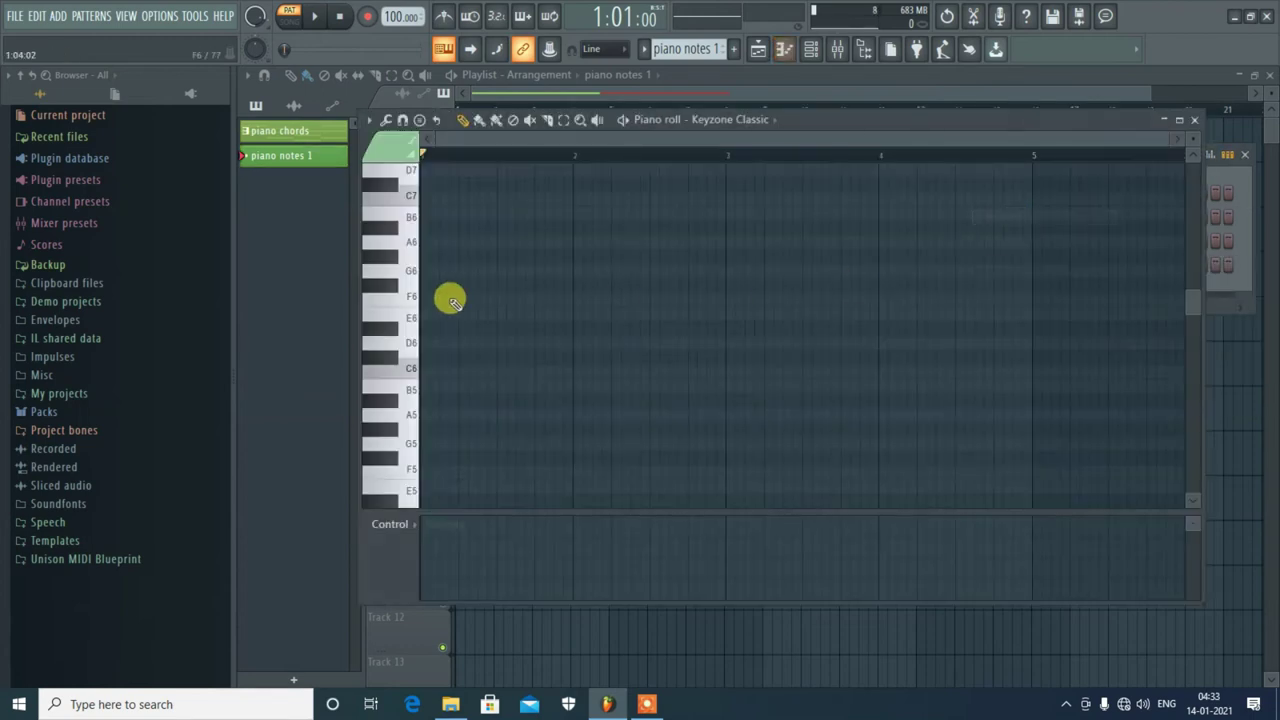
{"action": "left_click", "coordinate": [1195, 121]}
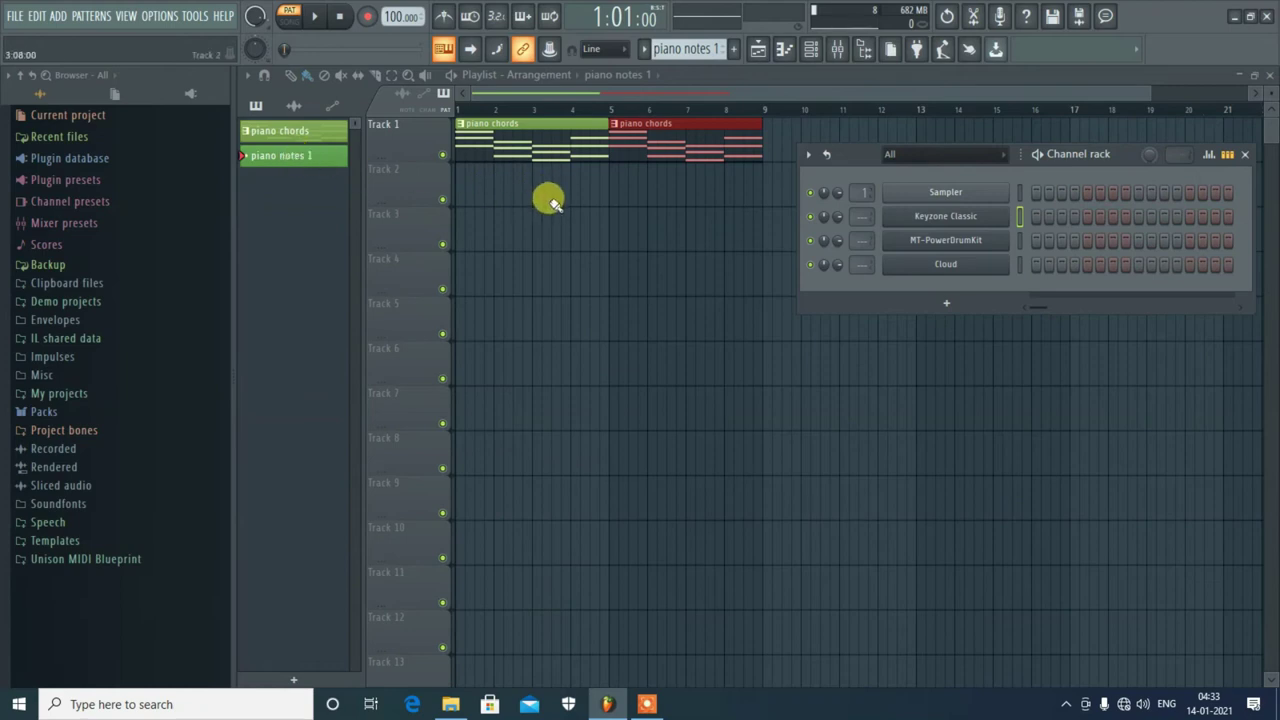
Place a piano notes 1 clip at bar 1 of Track 2 and switch playback to song mode
{"action": "left_click", "coordinate": [461, 186]}
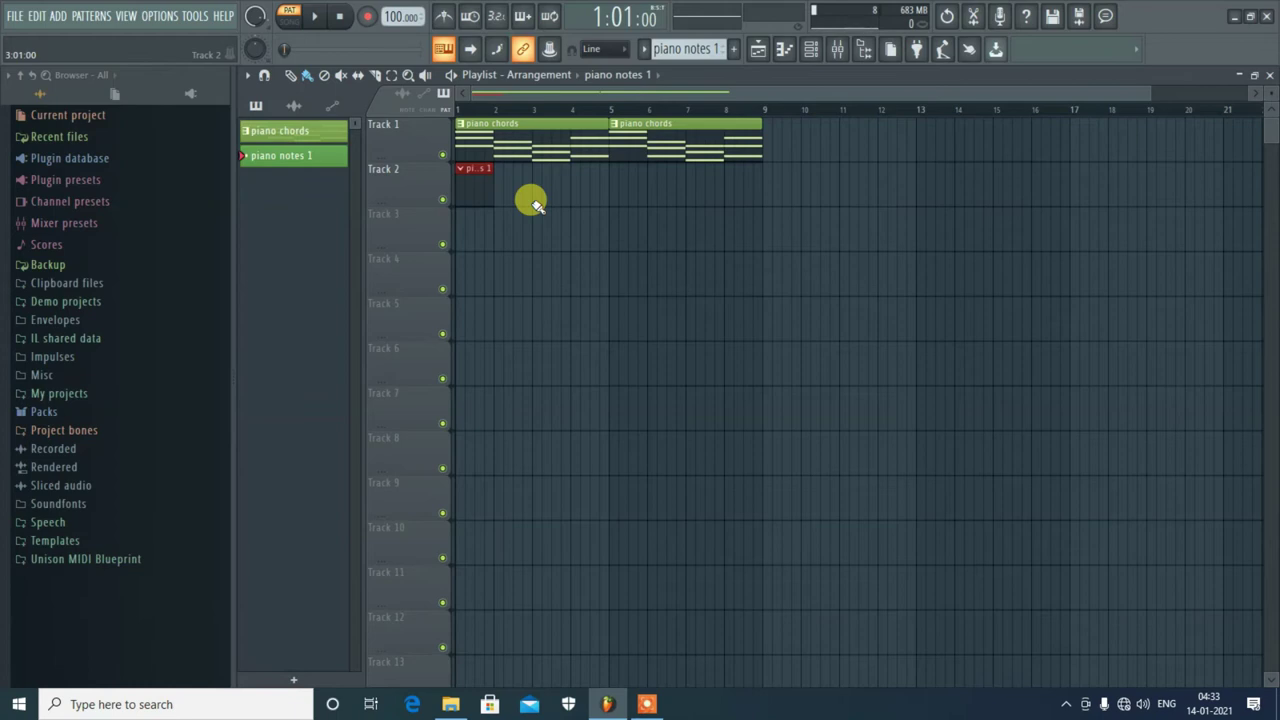
{"action": "left_click", "coordinate": [295, 17]}
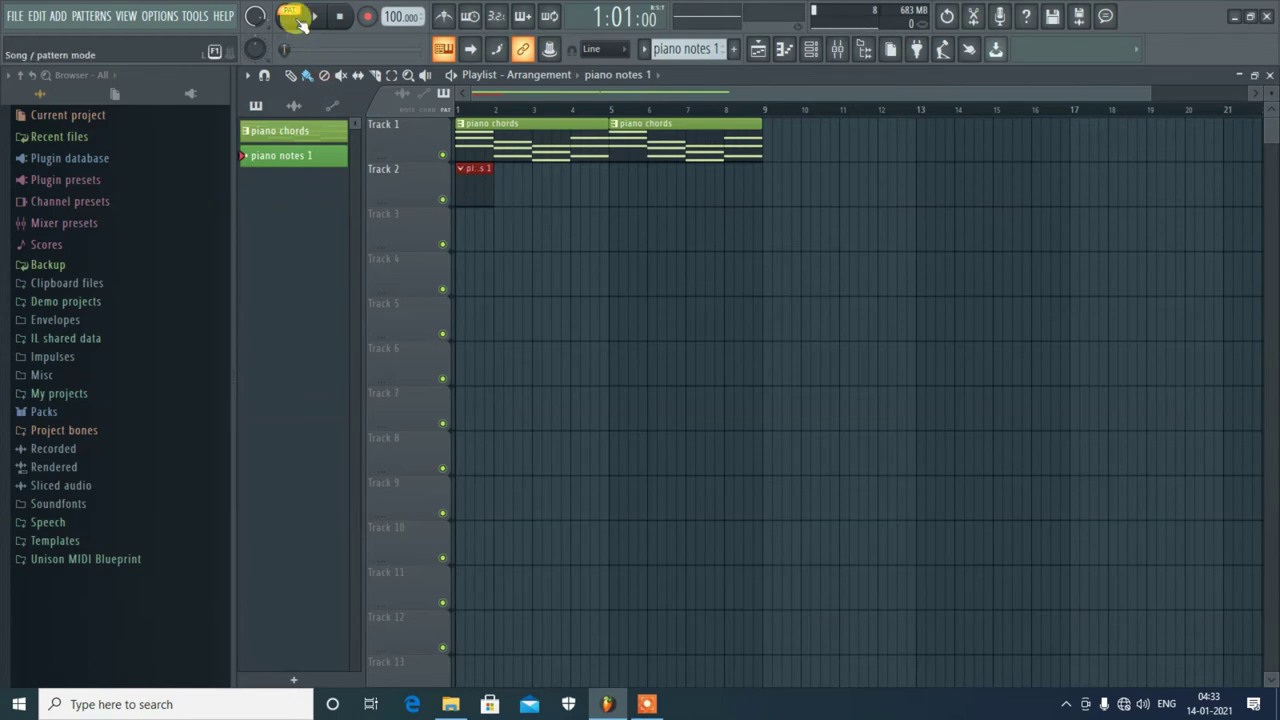
Open the Keyzone Classic piano roll for piano notes 1 and move its window so the playlist clips stay in view
{"action": "double_click", "coordinate": [473, 187]}
{"action": "right_click", "coordinate": [957, 219]}
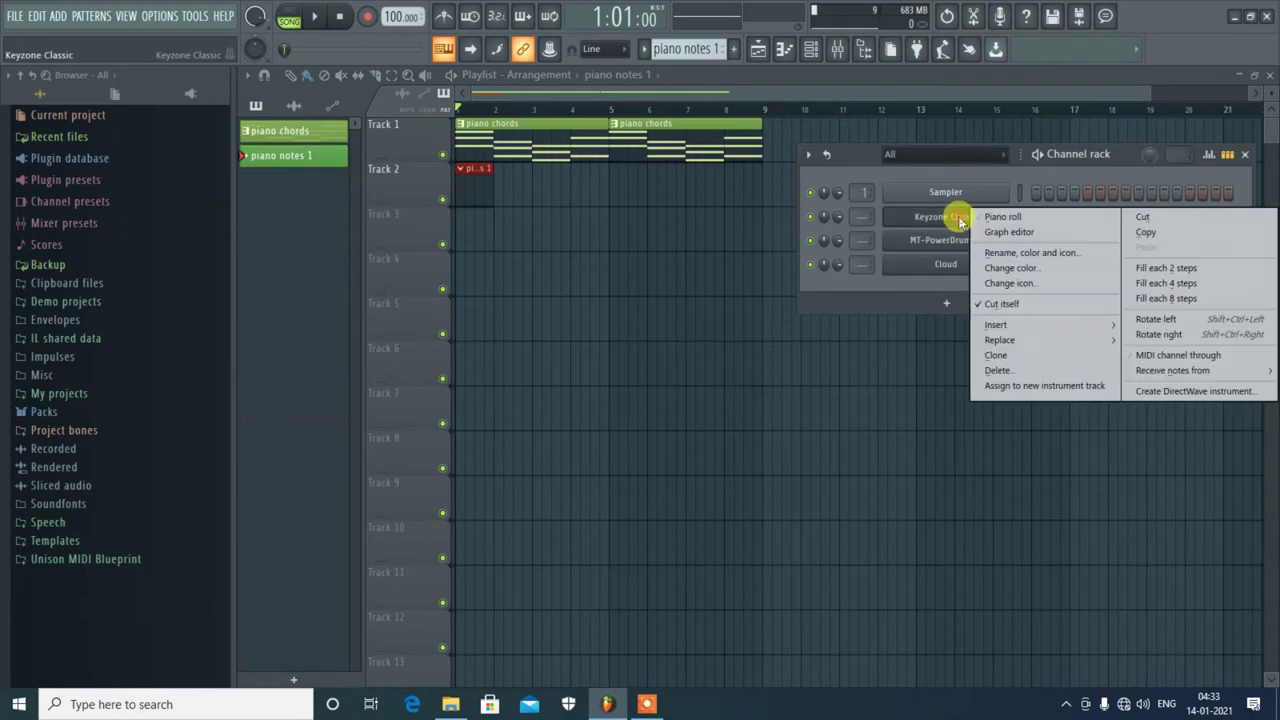
{"action": "left_click", "coordinate": [1026, 219]}
{"action": "left_click_drag", "start_coordinate": [815, 125], "coordinate": [967, 220]}
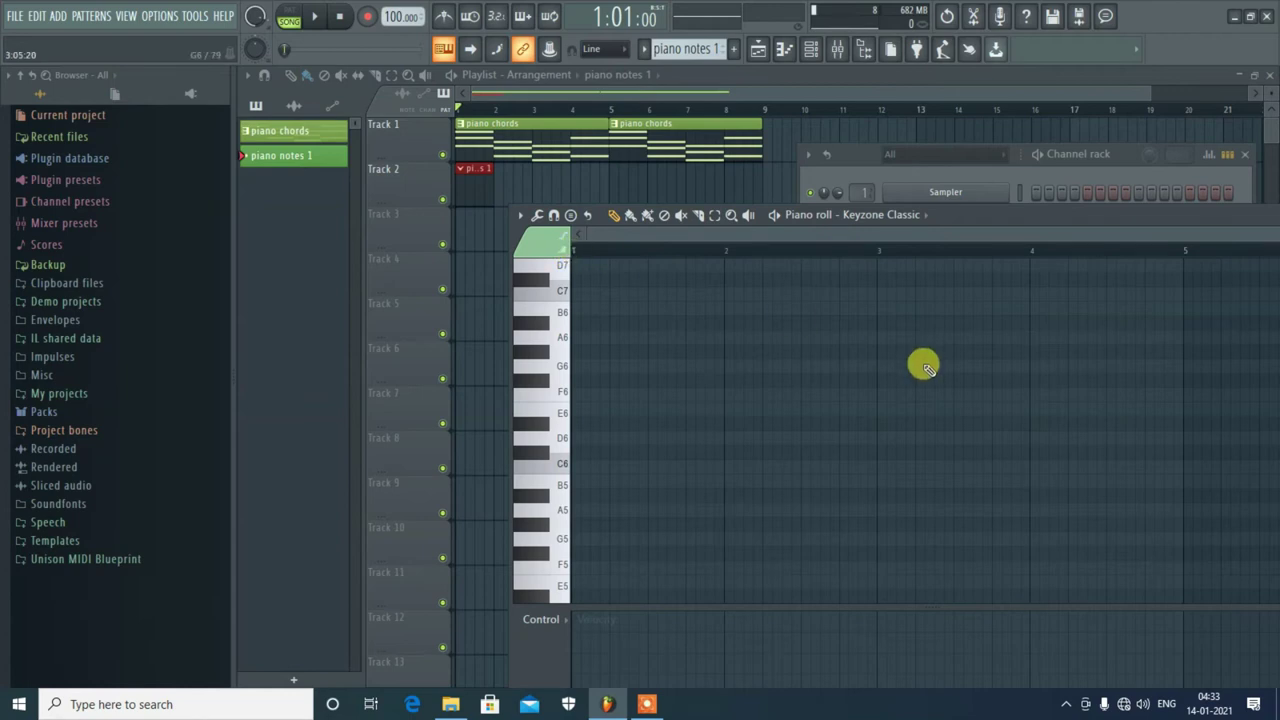
Turn on the metronome and play the chord clips in song mode to hear their timing
{"action": "key", "text": "space"}
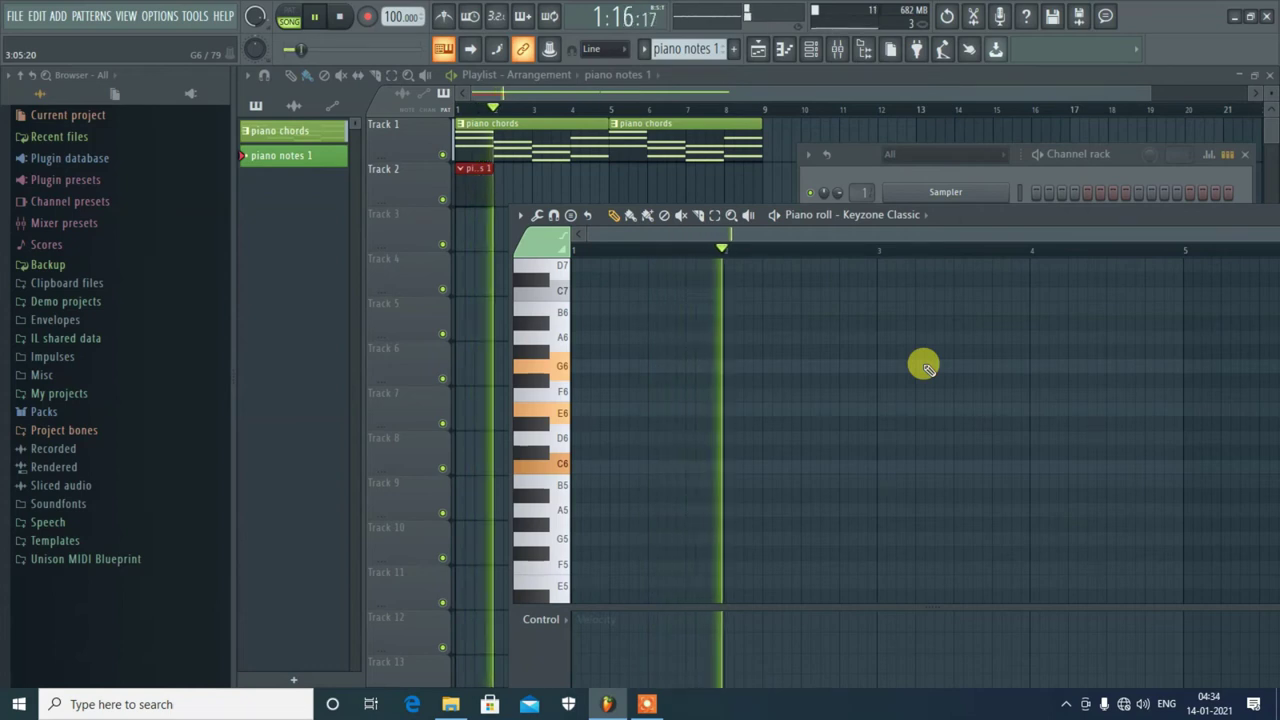
{"action": "key", "text": "space"}
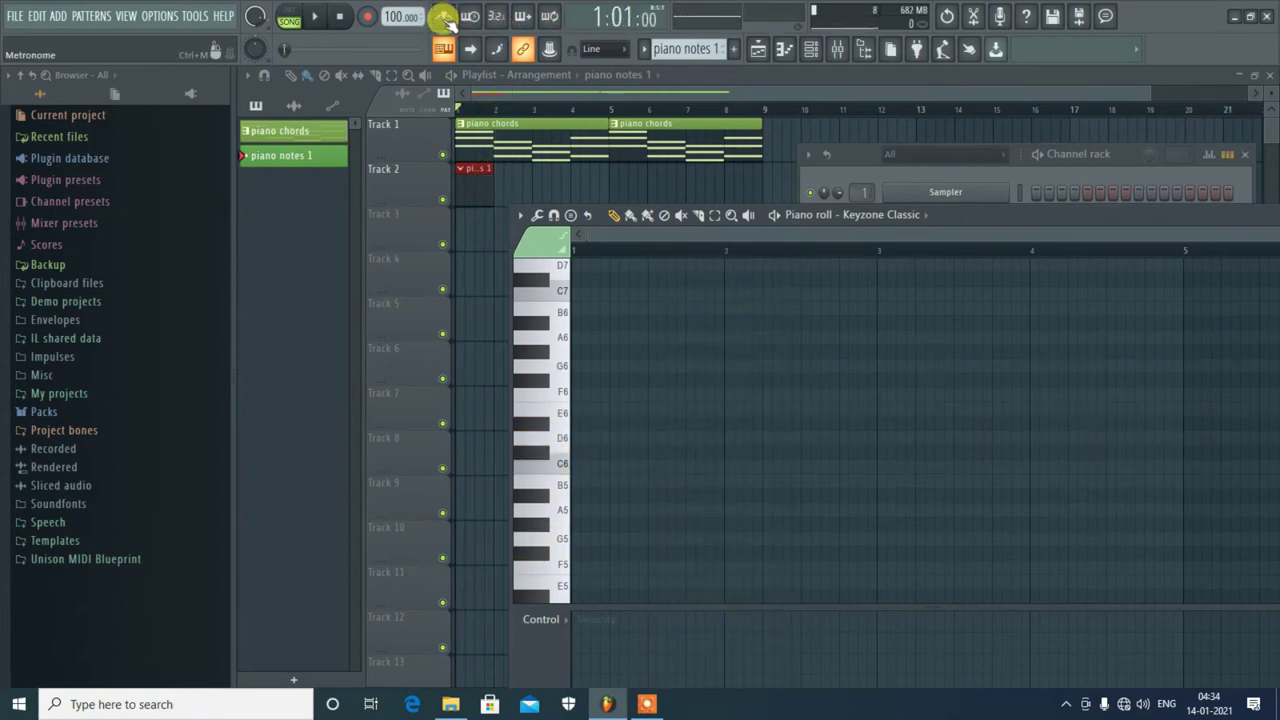
{"action": "left_click", "coordinate": [443, 17]}
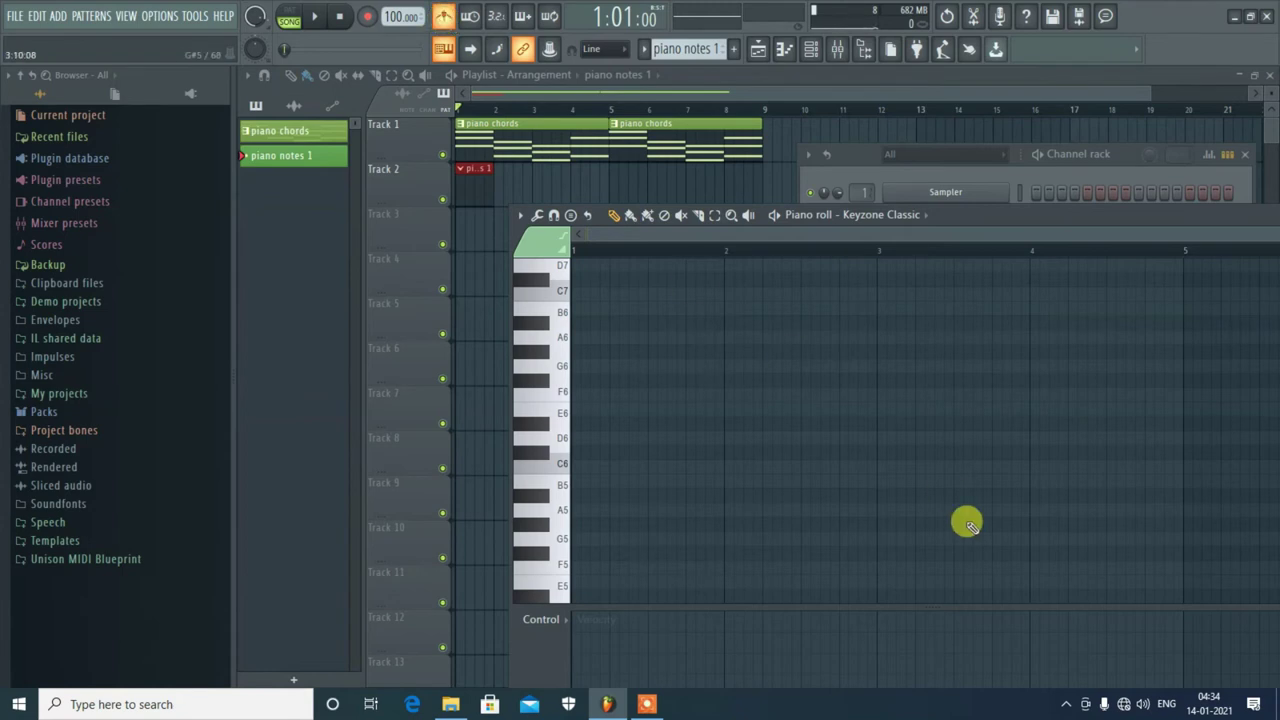
{"action": "key", "text": "space"}
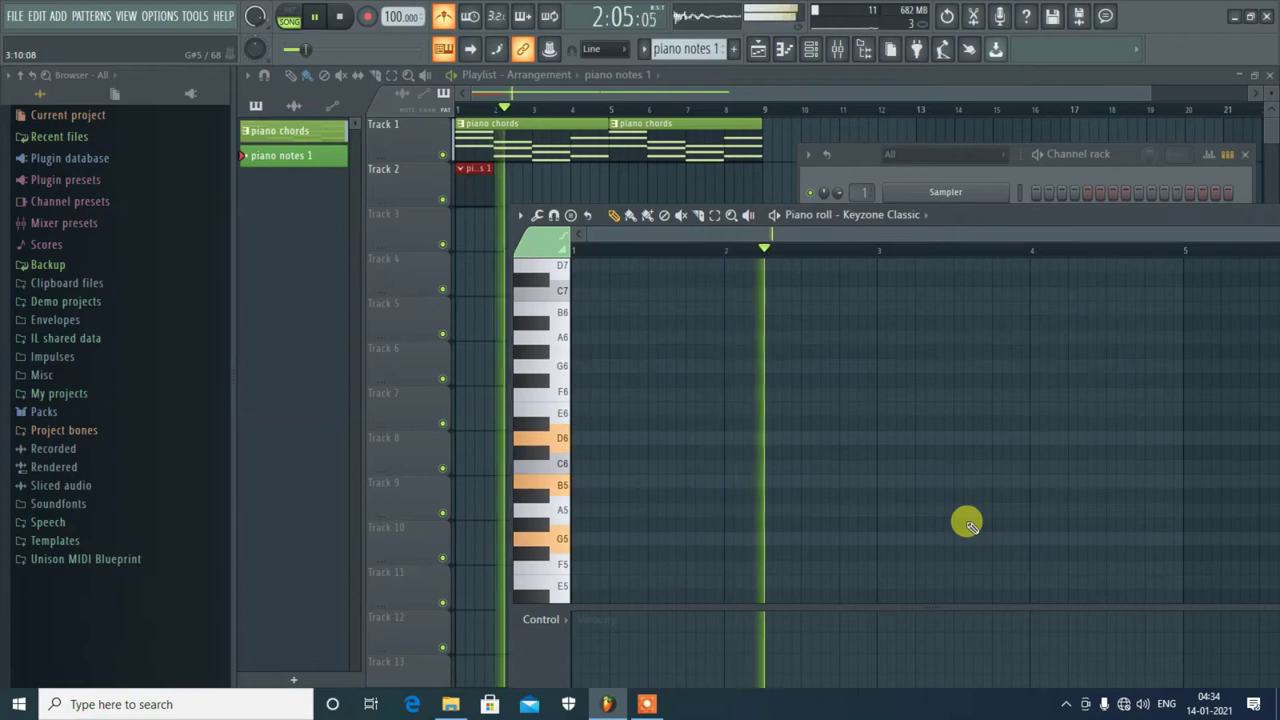
{"action": "key", "text": "space"}
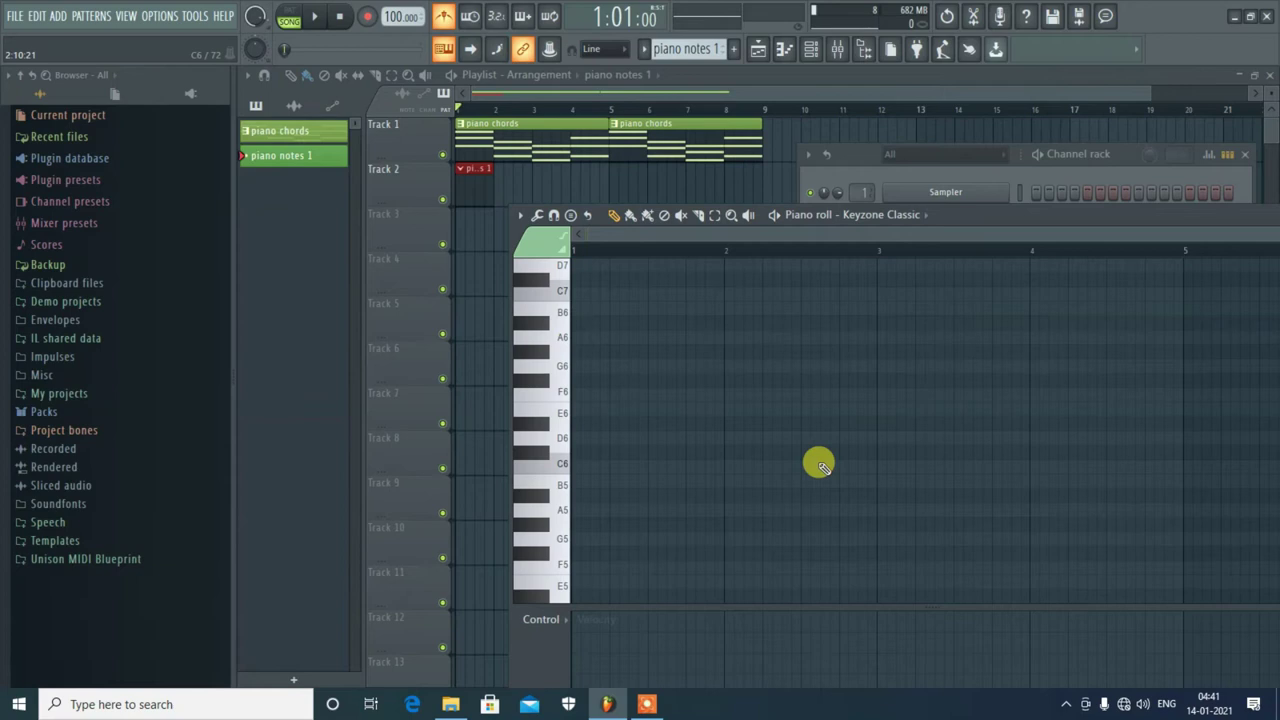
{"action": "key", "text": "space"}
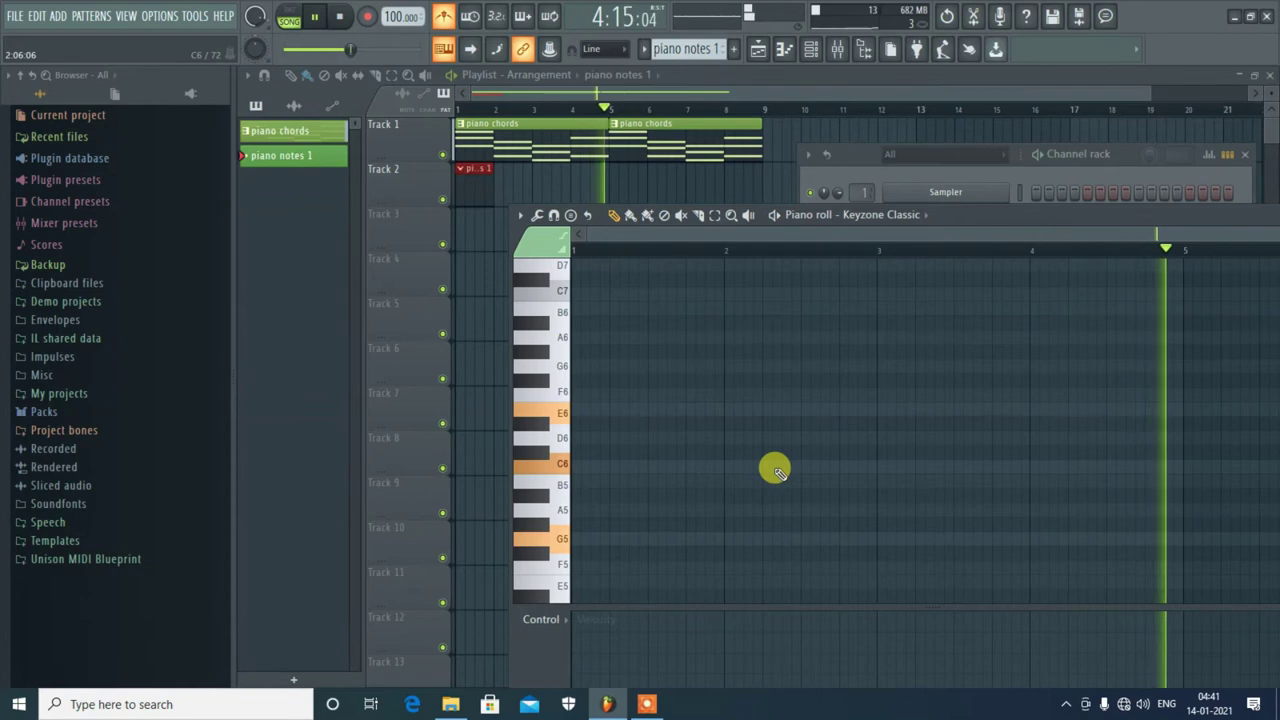
{"action": "key", "text": "space"}
Draw one-beat notes C6, E6 and D6 on beats 2, 3 and 4 of bar 1, and play them back
{"action": "scroll", "coordinate": [693, 447], "scroll_direction": "down", "scroll_amount": 2}
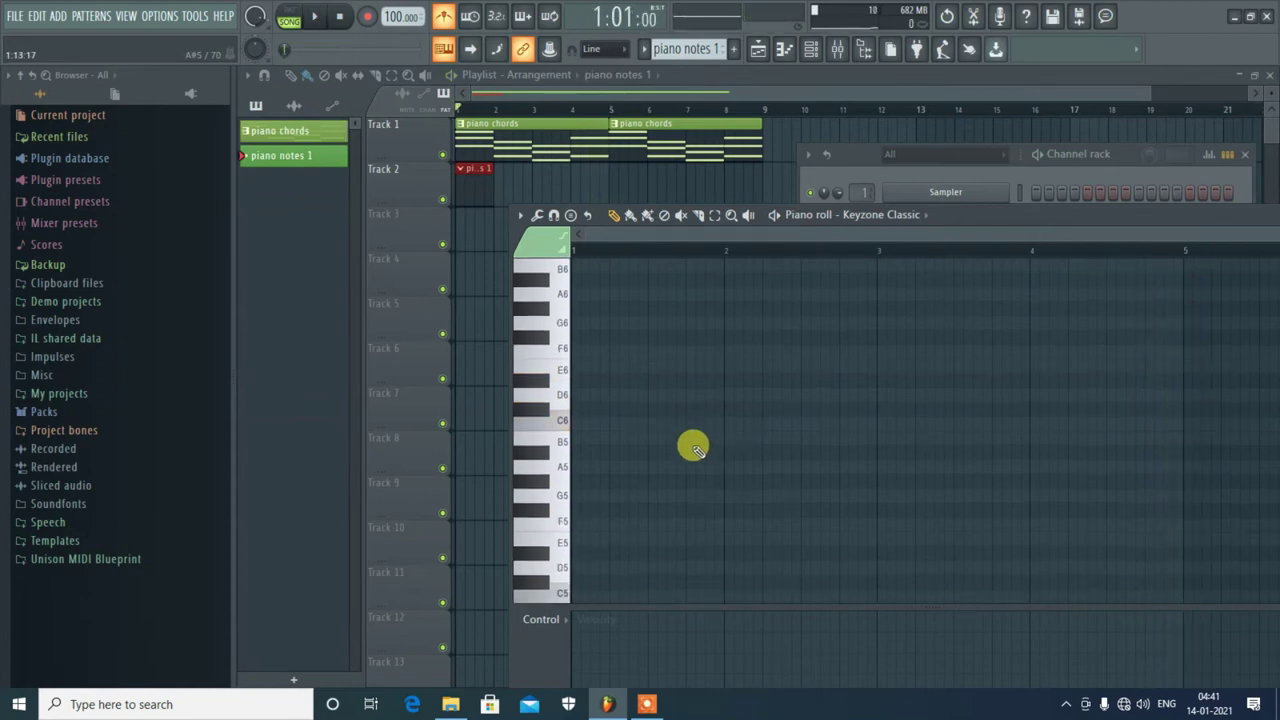
{"action": "left_click", "coordinate": [613, 427]}
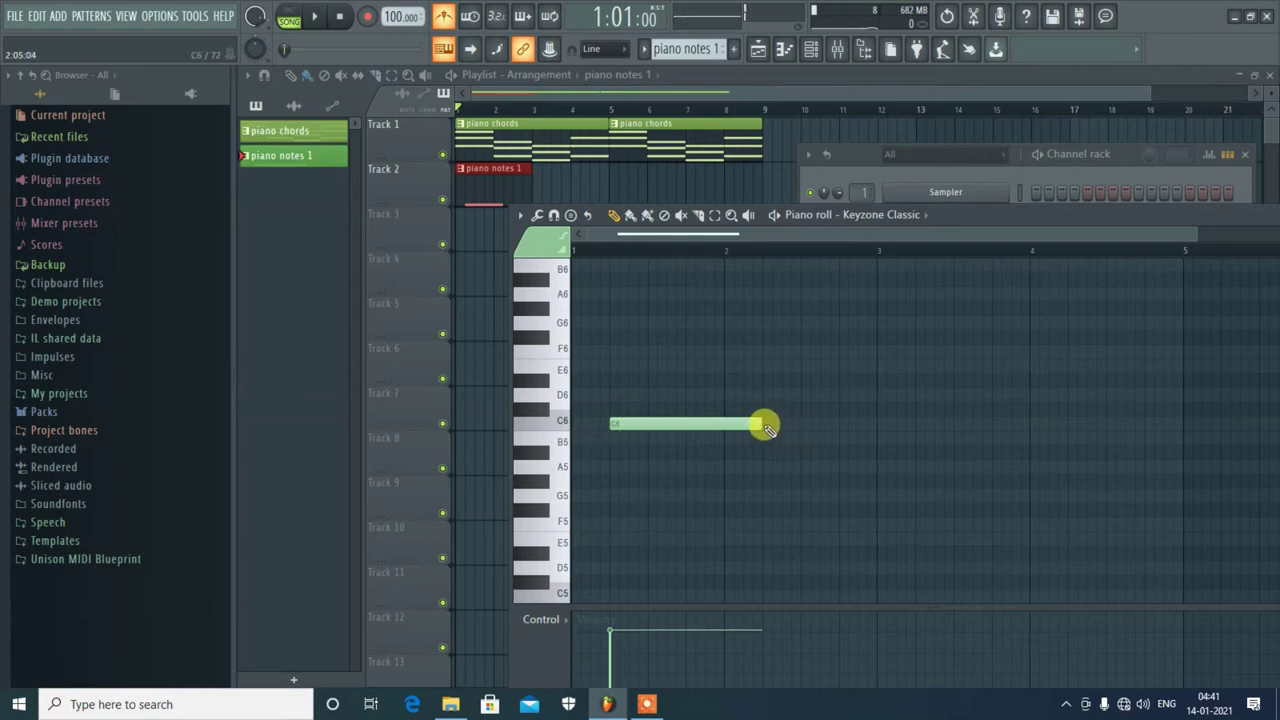
{"action": "left_click_drag", "start_coordinate": [757, 419], "coordinate": [650, 429]}
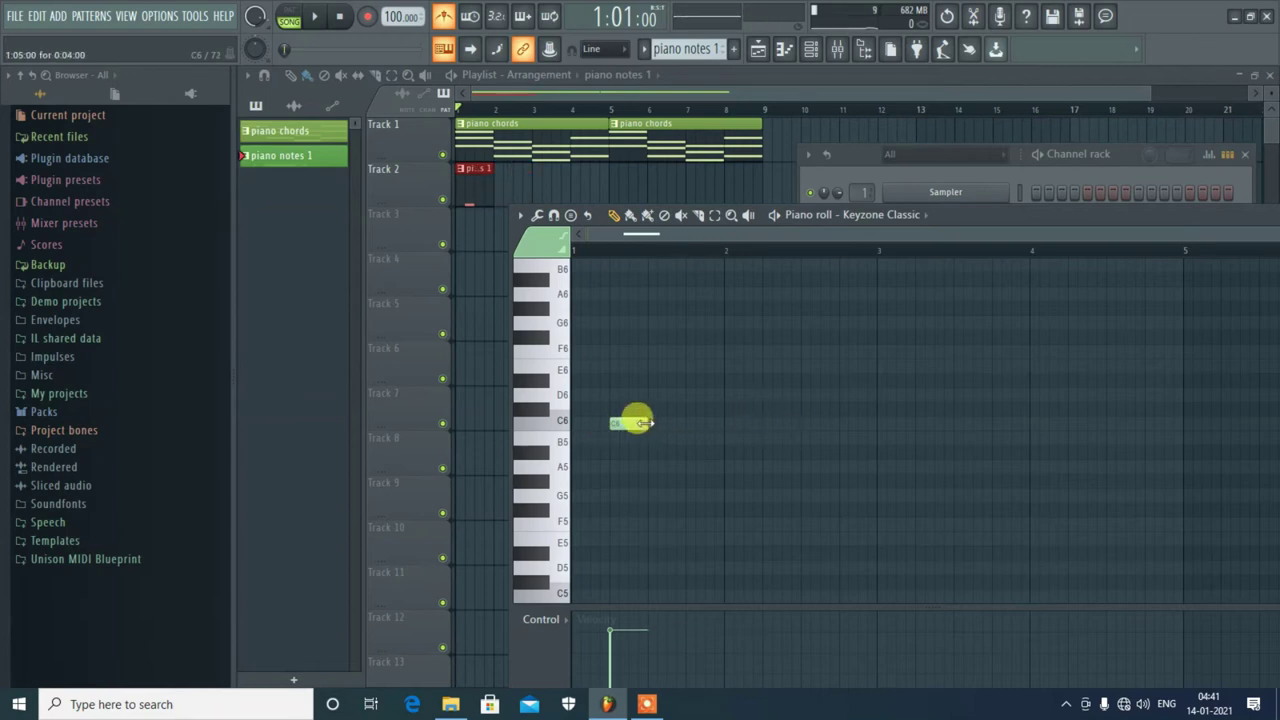
{"action": "left_click", "coordinate": [651, 367]}
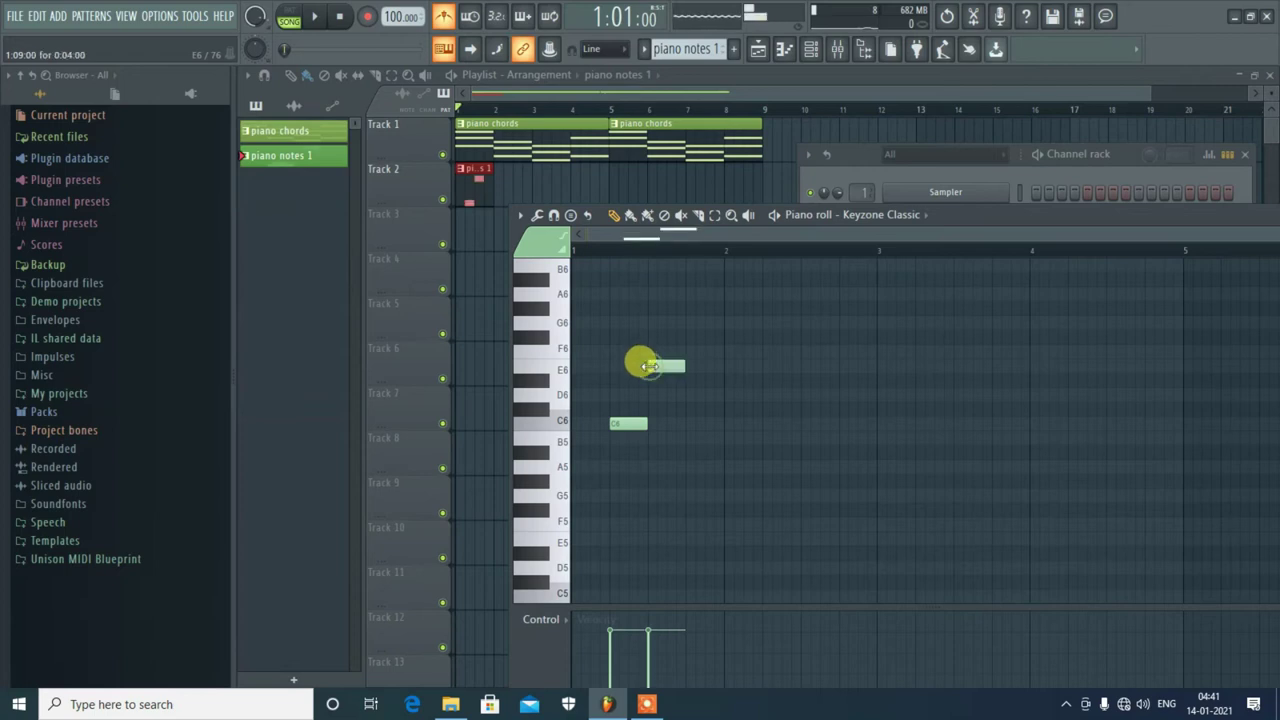
{"action": "left_click", "coordinate": [690, 396]}
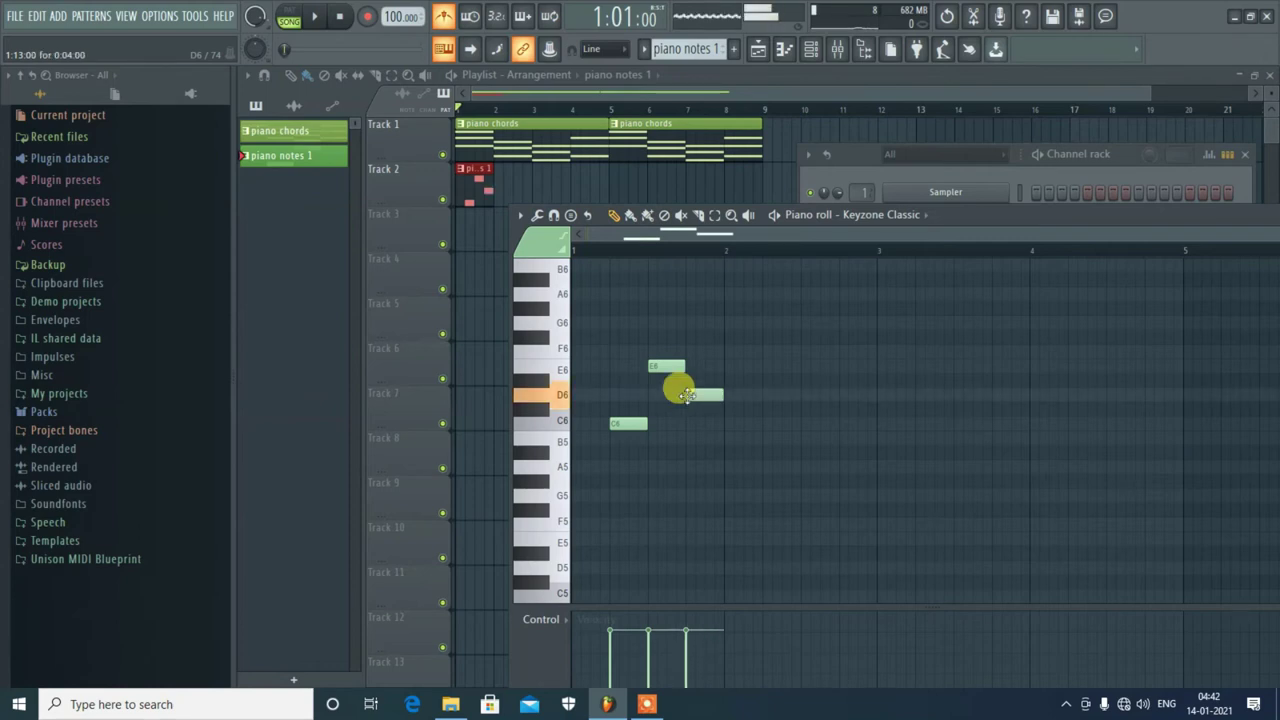
{"action": "key", "text": "space"}
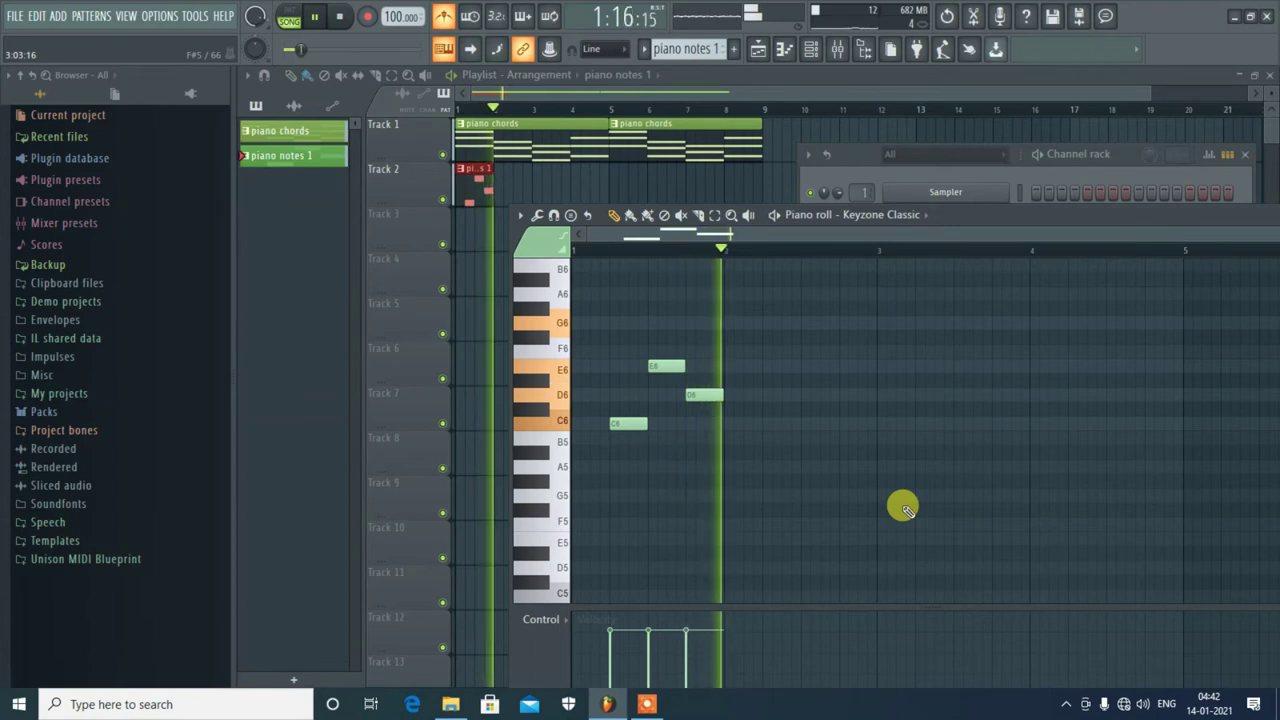
{"action": "key", "text": "space"}
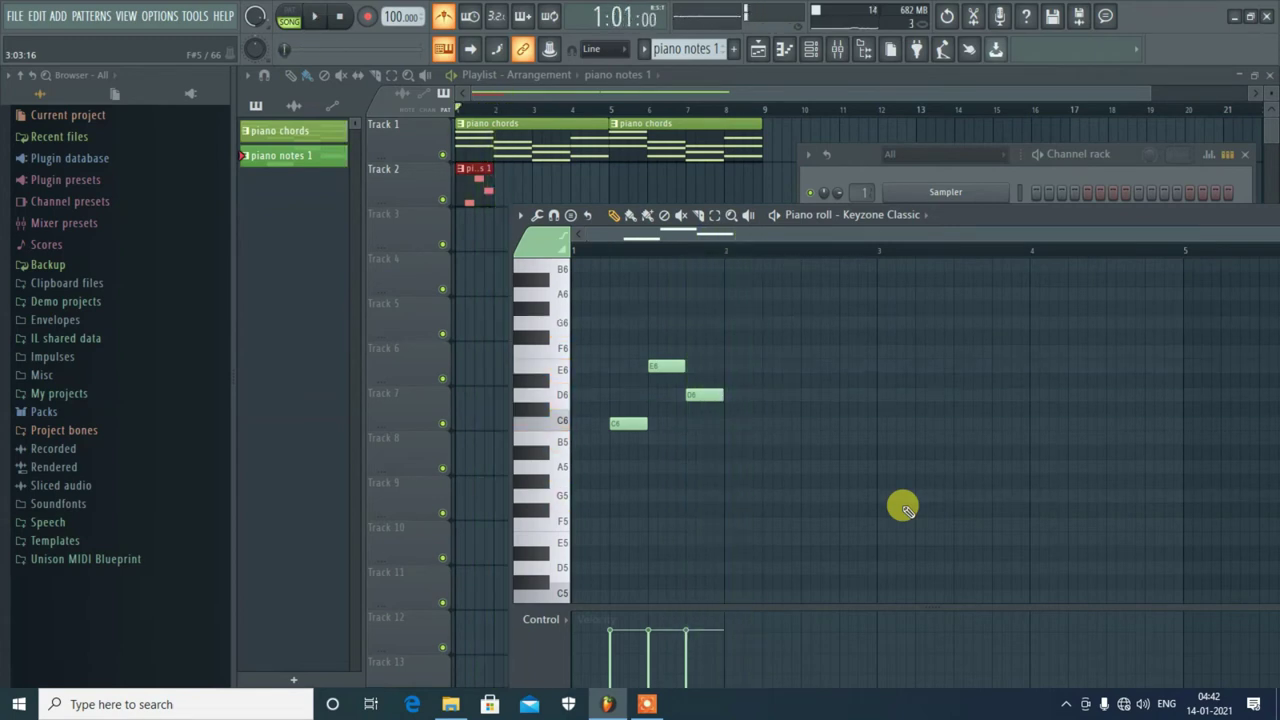
Split the E6 note into two half-beat notes, shorten the D6 note to half a beat, and play the melody back
{"action": "left_click", "coordinate": [672, 366]}
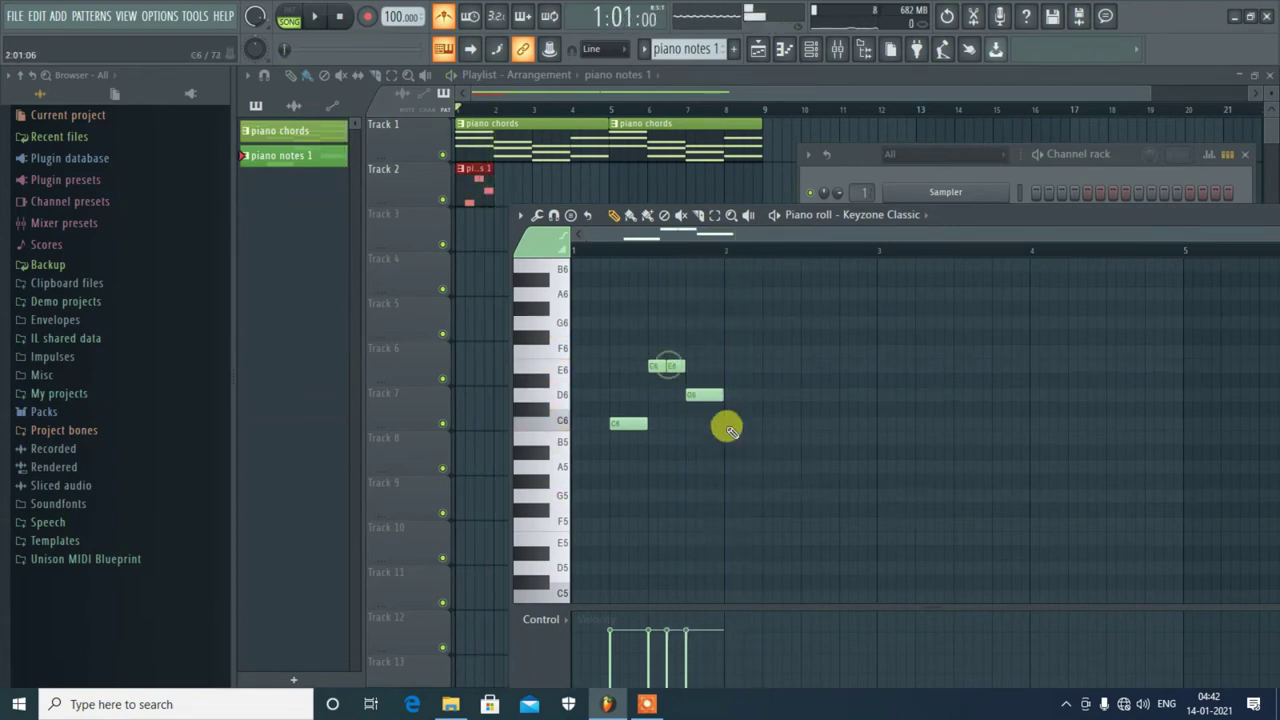
{"action": "key", "text": "space"}
{"action": "key", "text": "space"}
{"action": "left_click_drag", "start_coordinate": [708, 395], "coordinate": [688, 398]}
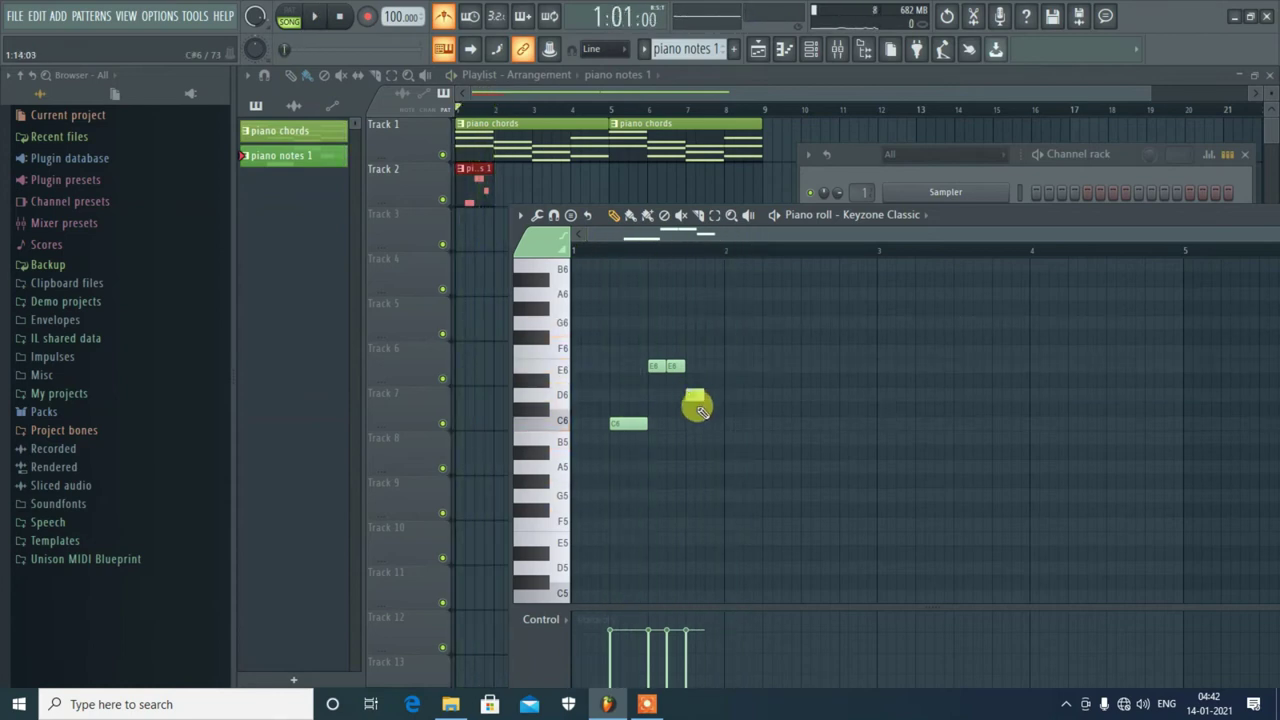
{"action": "key", "text": "space"}
{"action": "key", "text": "space"}
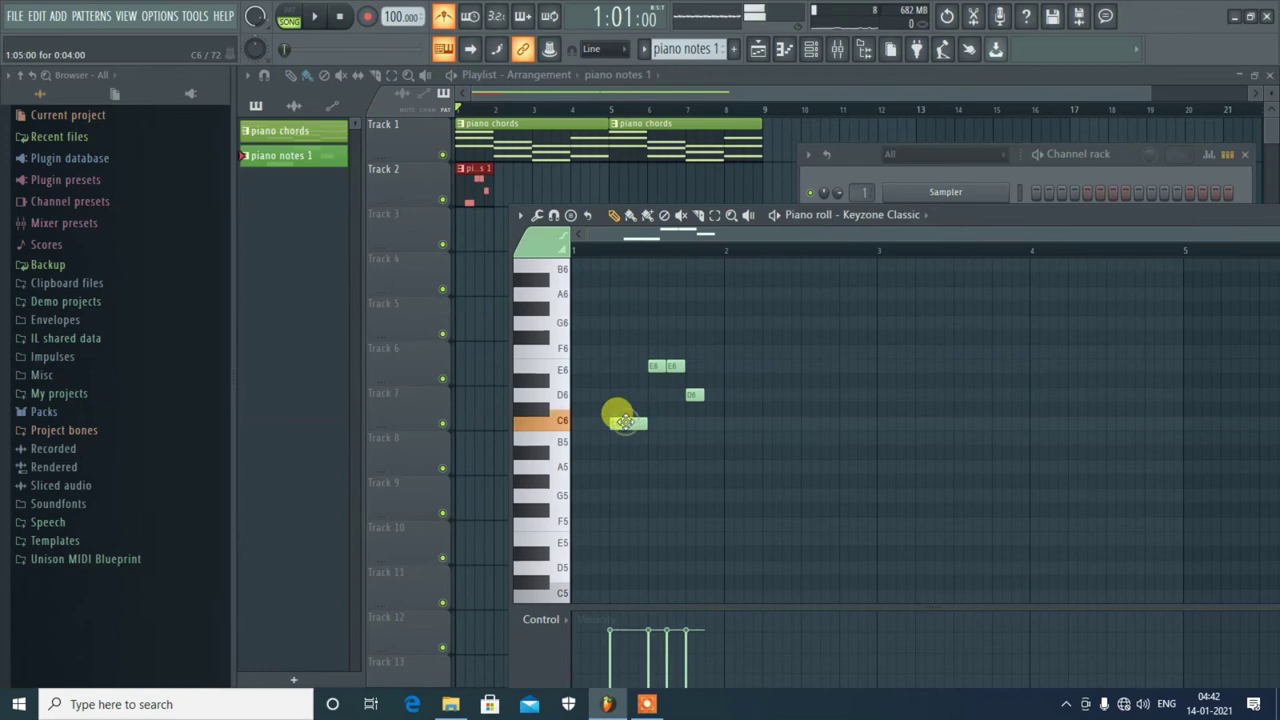
Try the opening note at G6 and play the melody back
{"action": "left_click_drag", "start_coordinate": [625, 421], "coordinate": [625, 322]}
{"action": "key", "text": "space"}
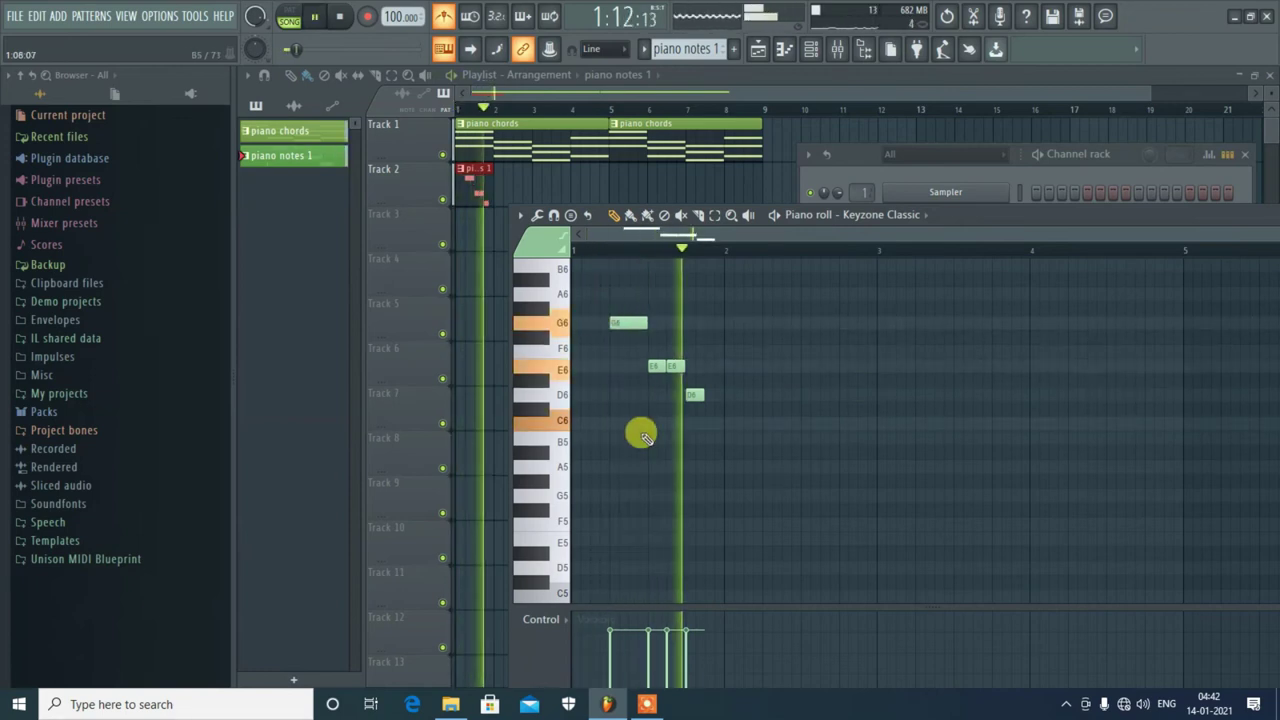
{"action": "key", "text": "space"}
Rework the opening note on beat 2 into a half-beat G5 followed by a half-beat C6, and play the melody back
{"action": "left_click_drag", "start_coordinate": [614, 322], "coordinate": [618, 495]}
{"action": "left_click", "coordinate": [621, 323]}
{"action": "key", "text": "space"}
{"action": "key", "text": "space"}
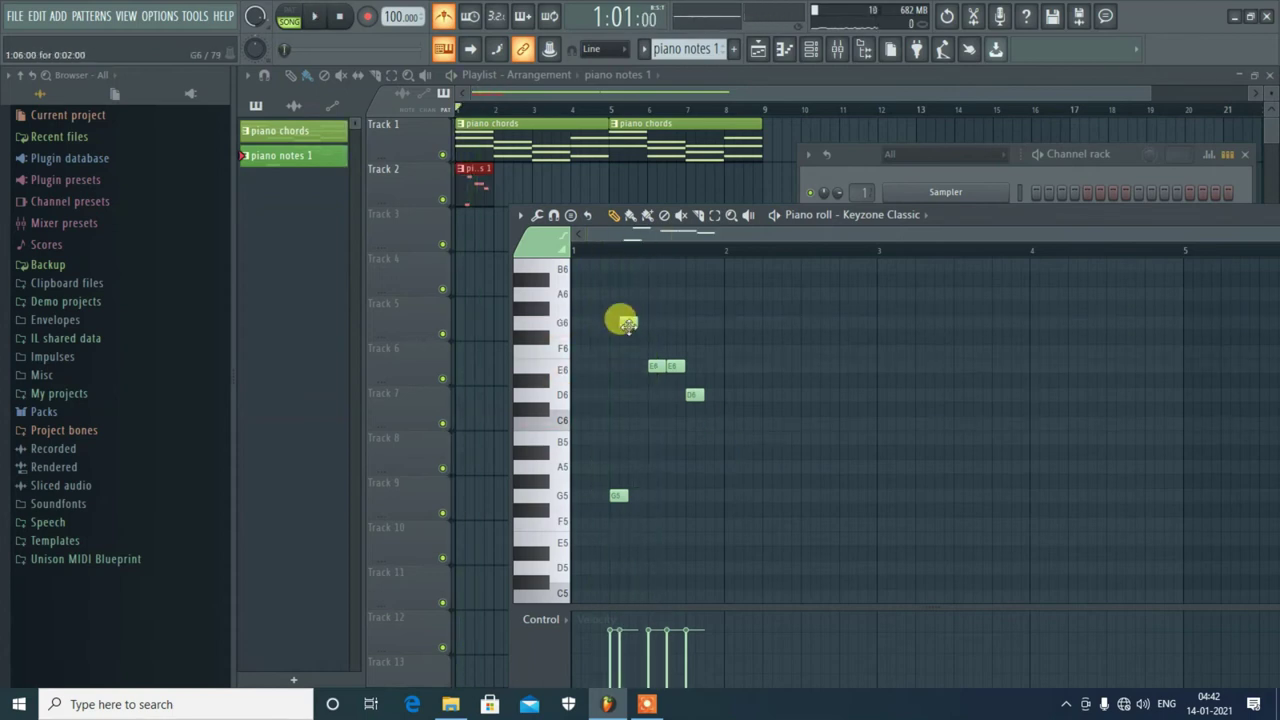
{"action": "left_click_drag", "start_coordinate": [631, 323], "coordinate": [638, 421]}
{"action": "key", "text": "space"}
{"action": "key", "text": "space"}
{"action": "key", "text": "space"}
{"action": "key", "text": "space"}
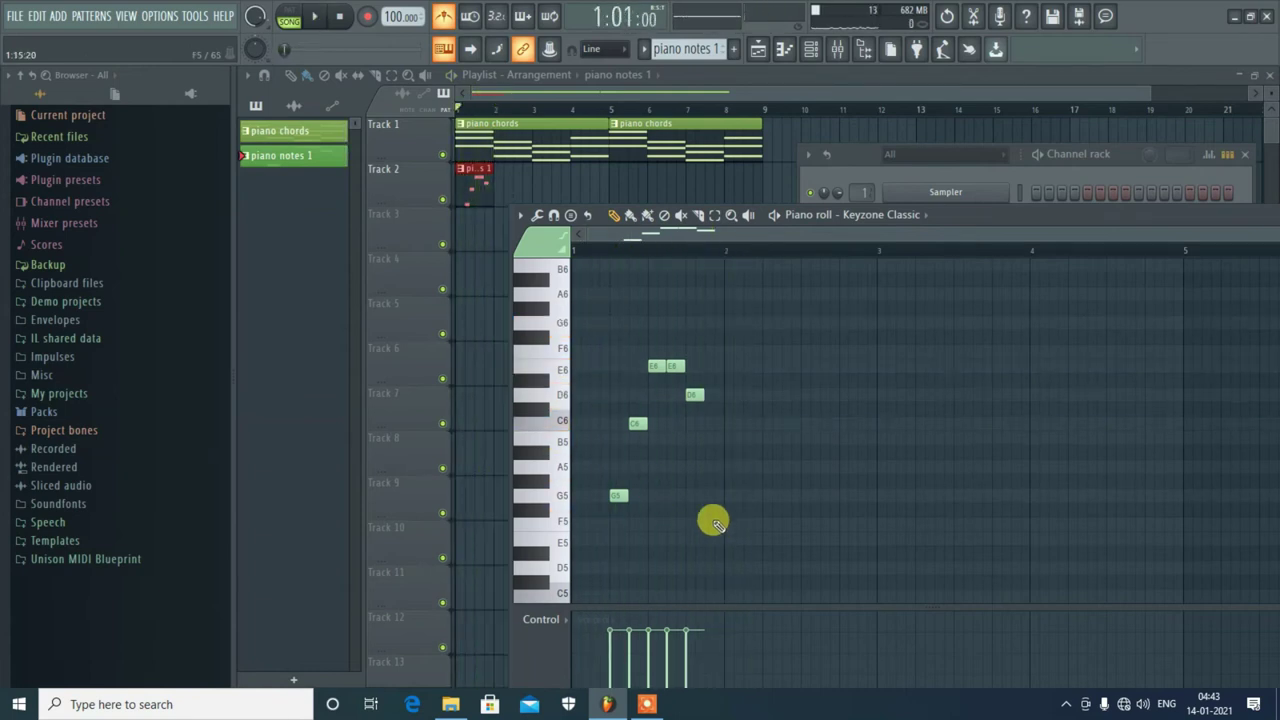
Add consecutive half-beat notes D6, D6, C6 and F6 from the start of bar 2, and play the melody back
{"action": "left_click", "coordinate": [732, 395]}
{"action": "left_click", "coordinate": [751, 395]}
{"action": "left_click", "coordinate": [766, 424]}
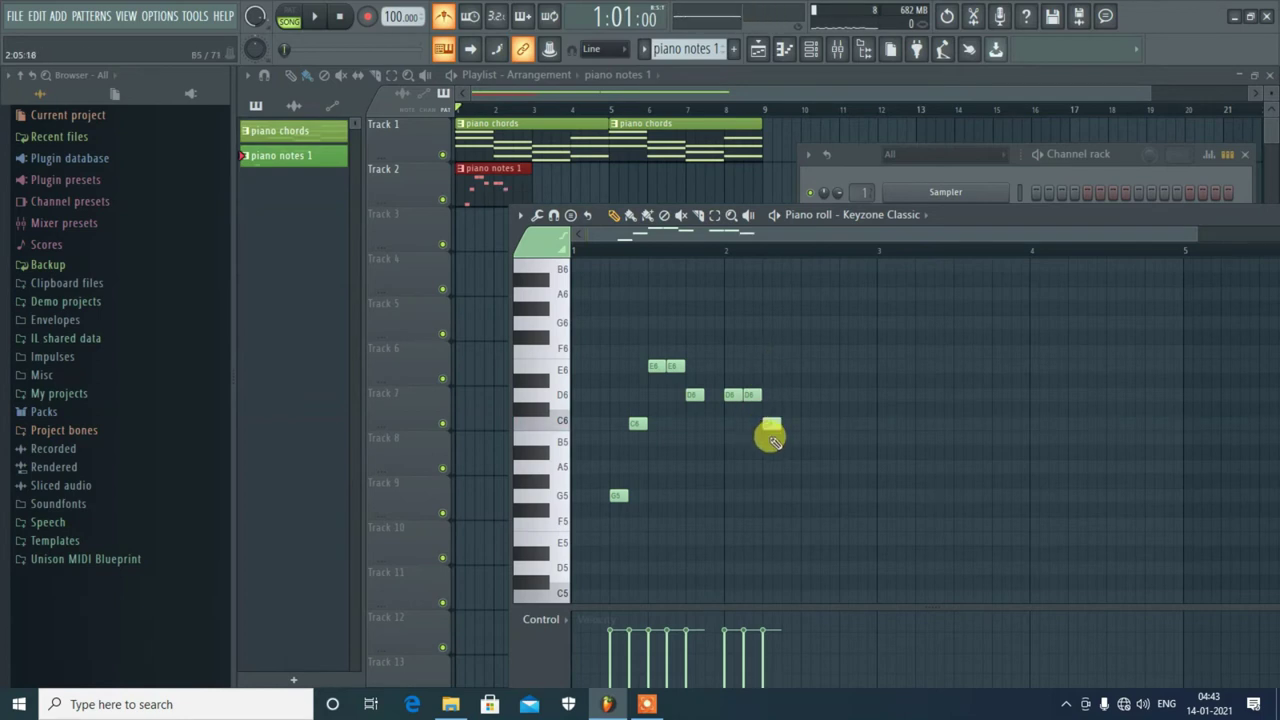
{"action": "left_click", "coordinate": [780, 351]}
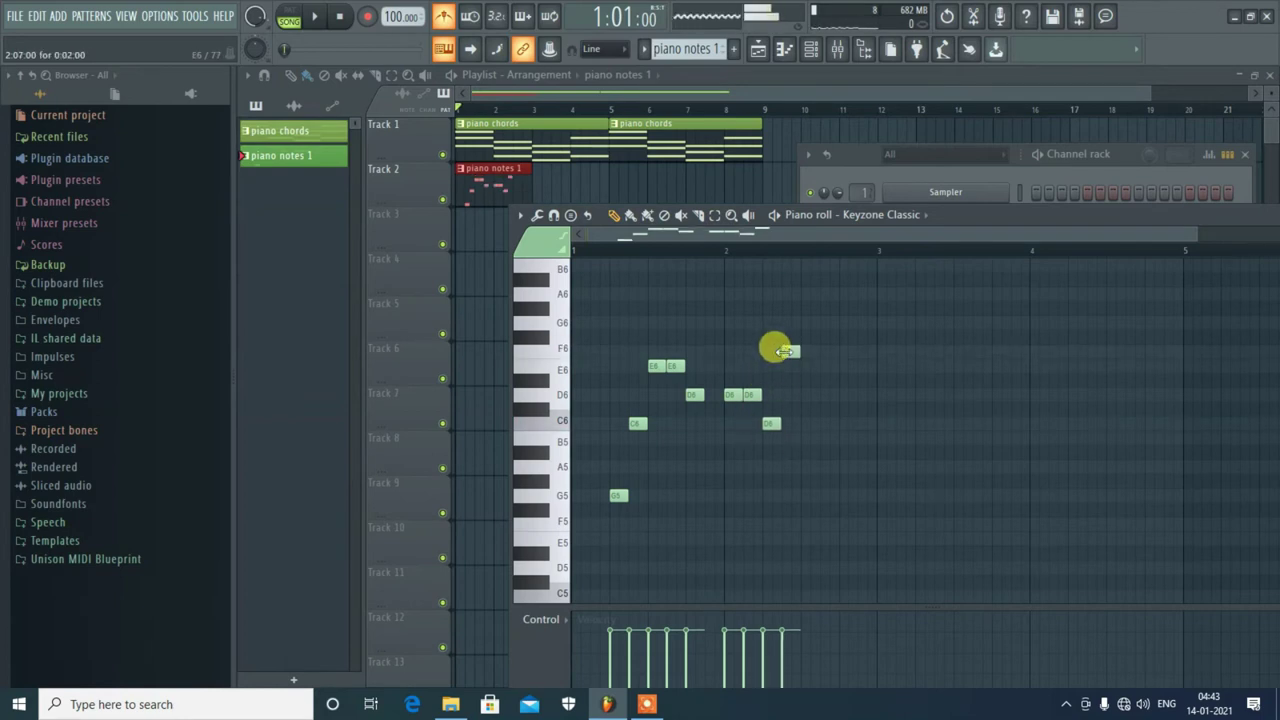
{"action": "key", "text": "space"}
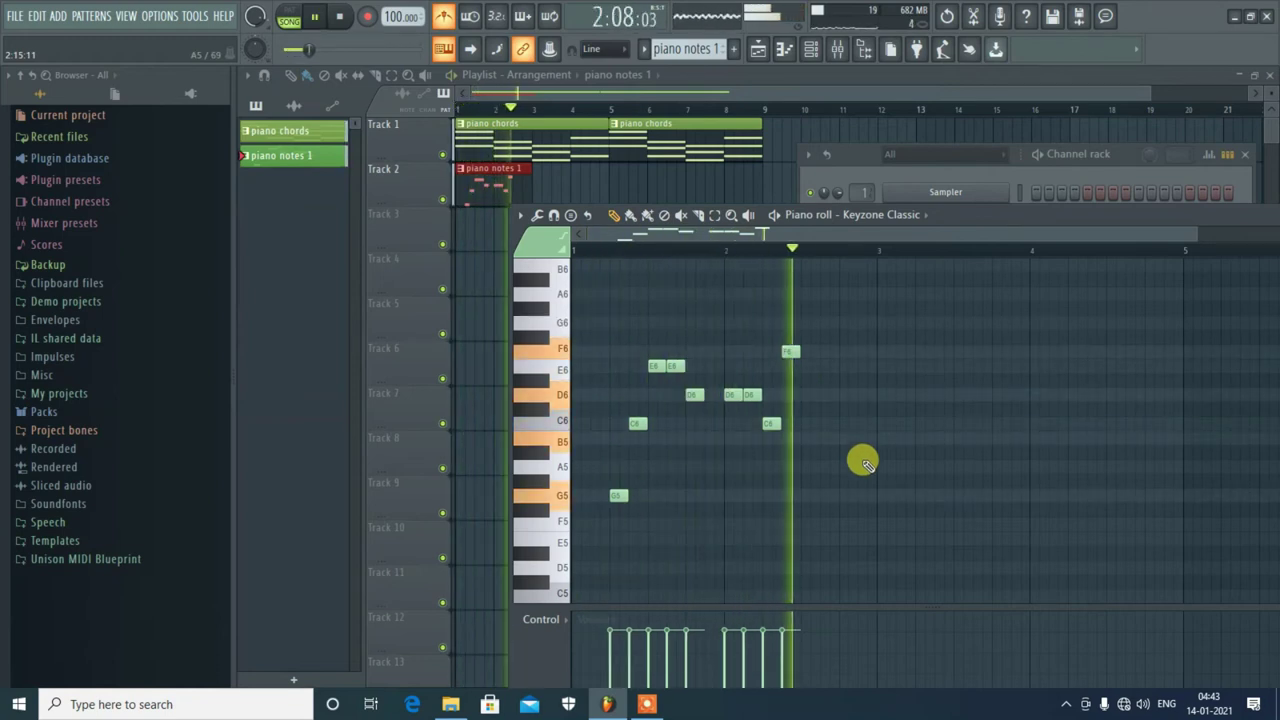
{"action": "key", "text": "space"}
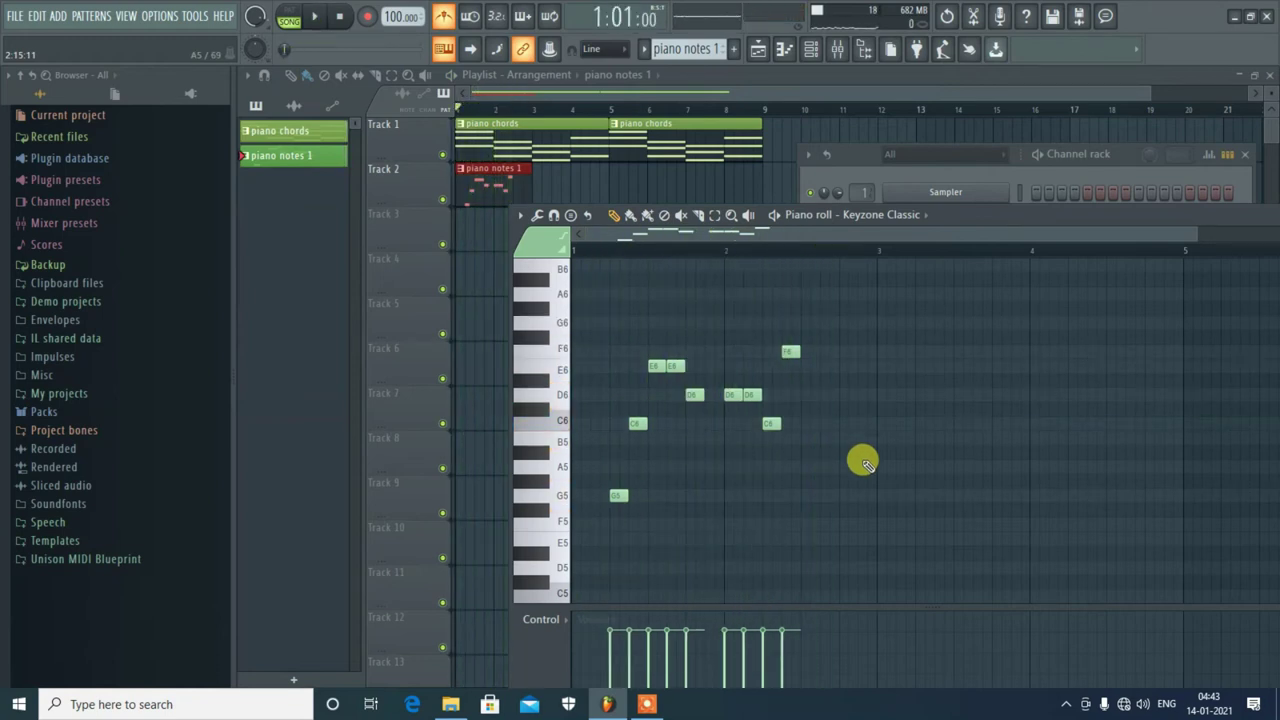
Complete bar 2 with half-beat F6 and E6 notes and a one-beat F6, and play the melody back
{"action": "left_click", "coordinate": [805, 352]}
{"action": "left_click", "coordinate": [826, 366]}
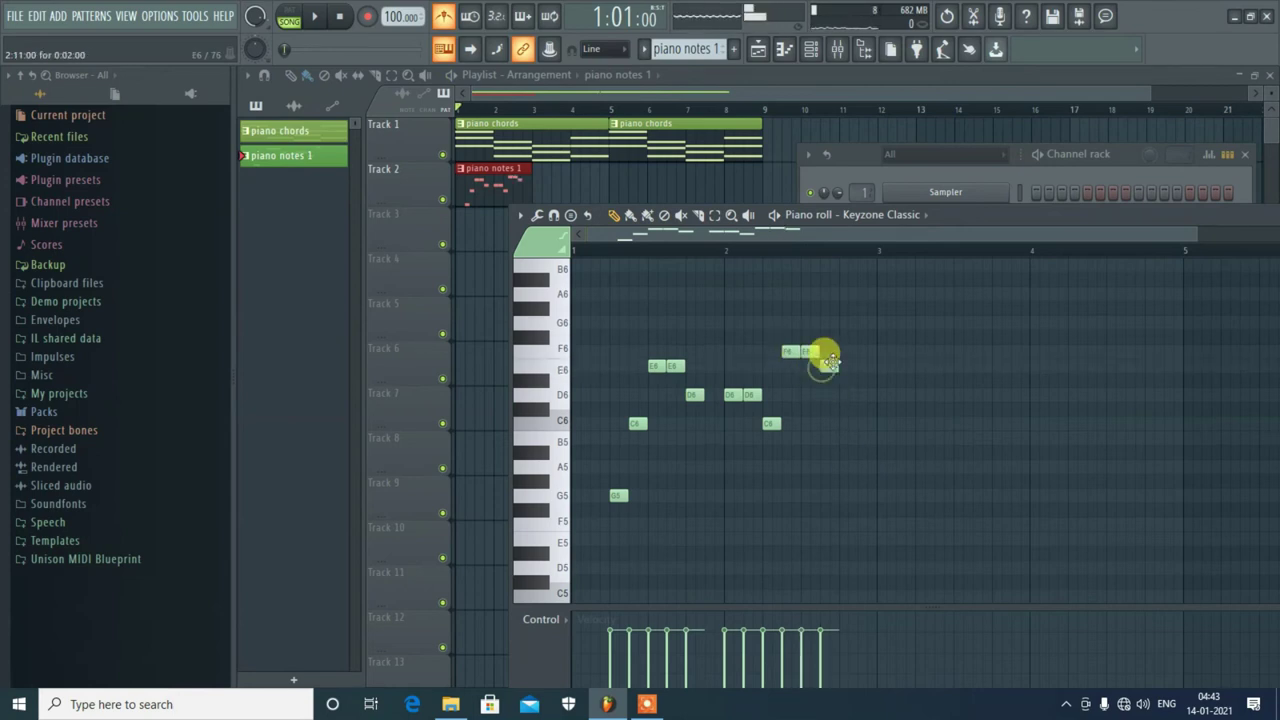
{"action": "left_click", "coordinate": [846, 351]}
{"action": "left_click_drag", "start_coordinate": [855, 352], "coordinate": [872, 352]}
{"action": "key", "text": "space"}
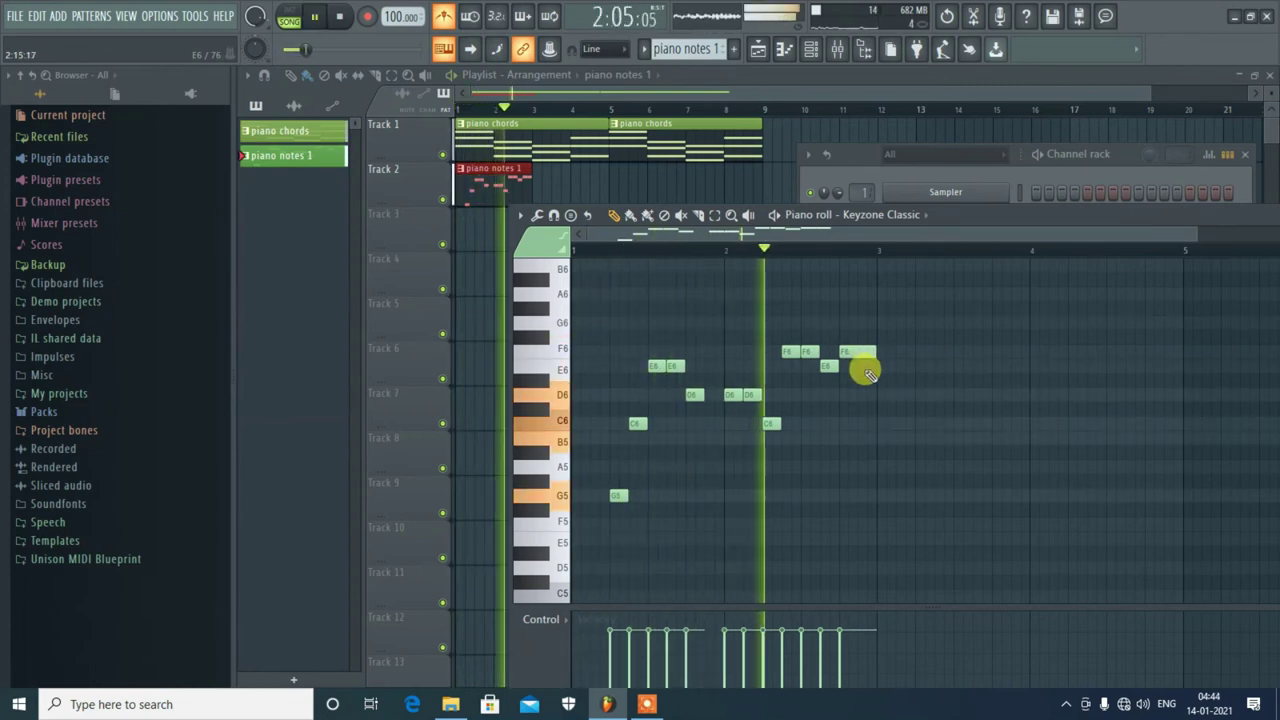
Lower the one-beat note at the end of bar 2 to D6 and play the melody back
{"action": "key", "text": "space"}
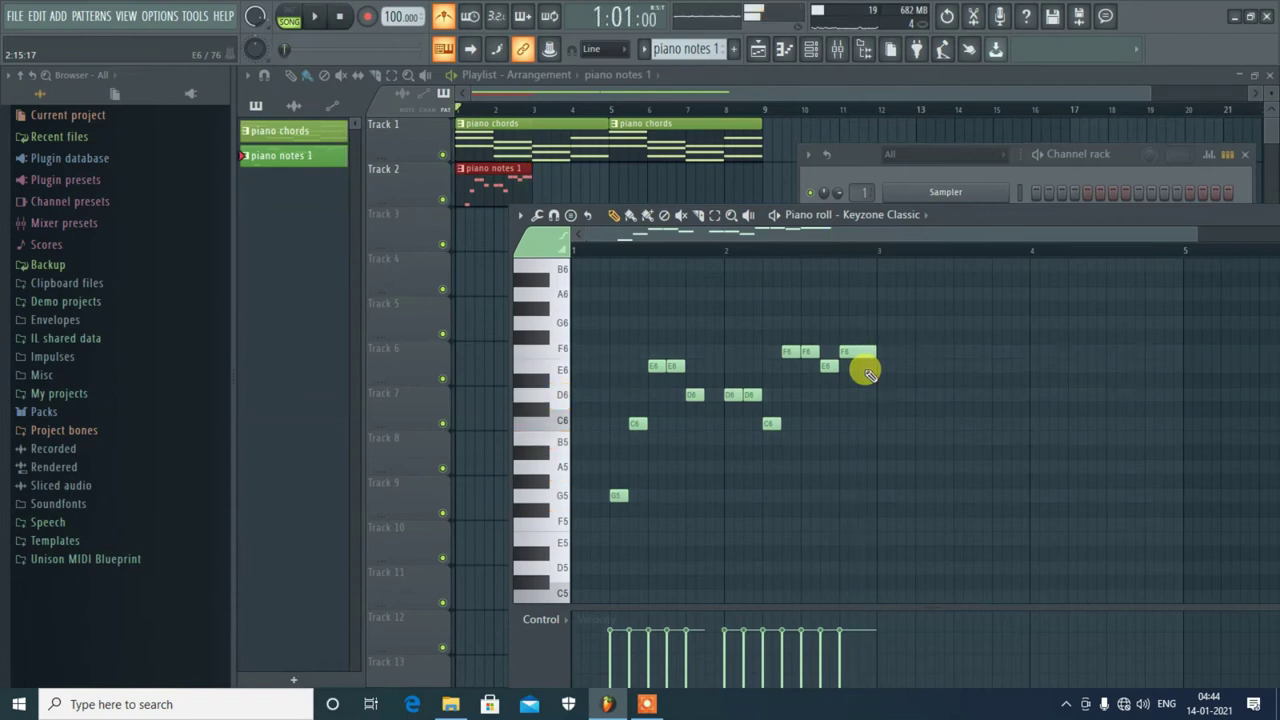
{"action": "left_click_drag", "start_coordinate": [850, 364], "coordinate": [852, 400]}
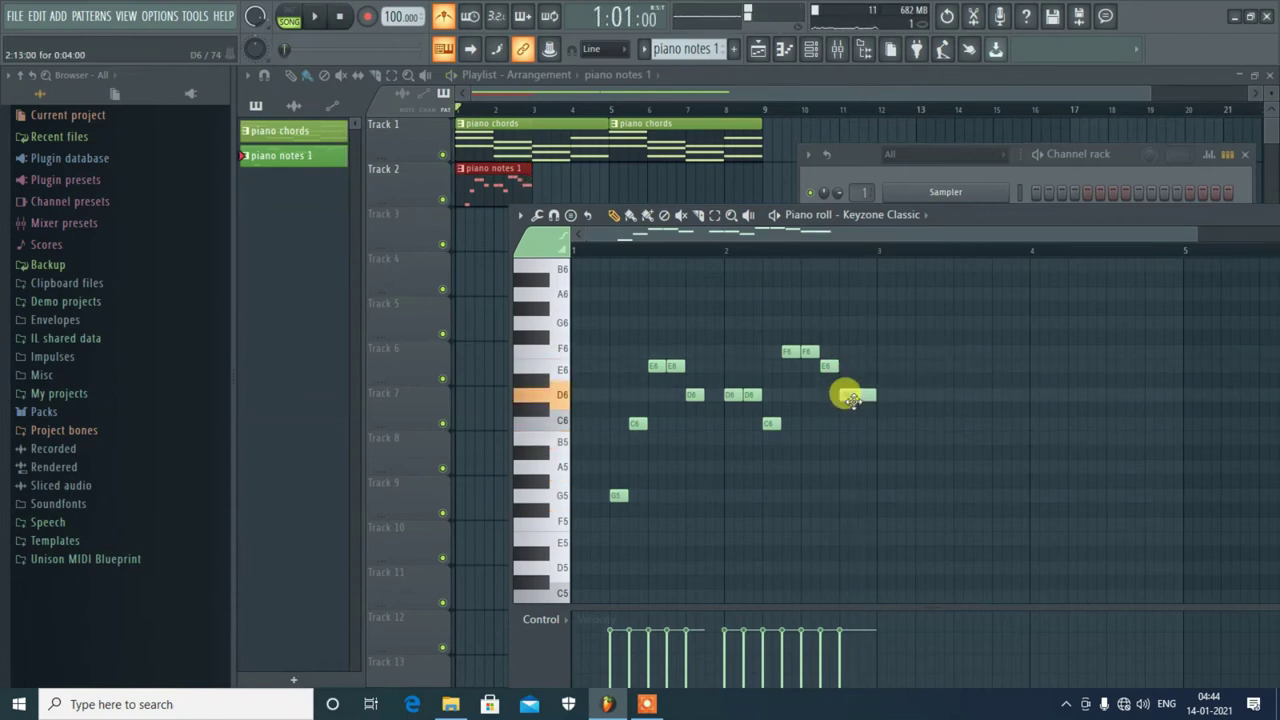
{"action": "key", "text": "space"}
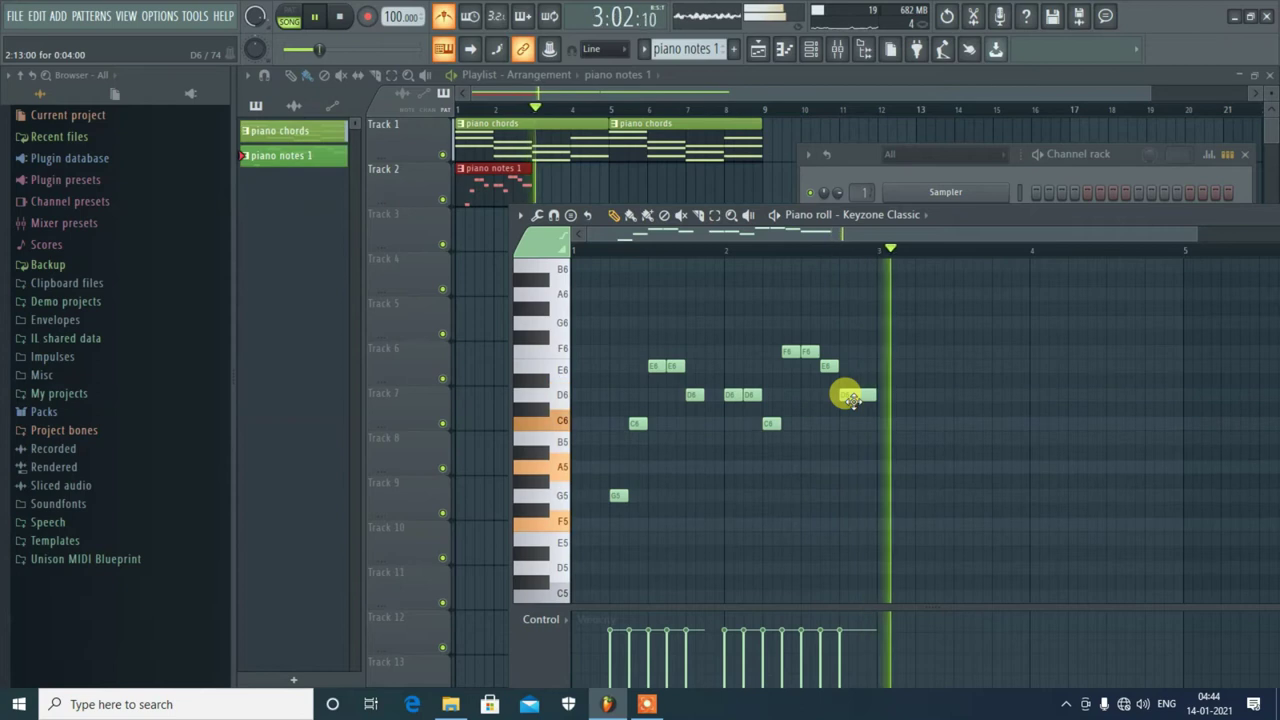
{"action": "key", "text": "space"}
Add two consecutive half-beat notes on beat 2 of bar 3, try them at B5, lower both to A5 and play back
{"action": "left_click", "coordinate": [898, 435]}
{"action": "mouse_move", "coordinate": [931, 435]}
{"action": "left_mouse_down"}
{"action": "mouse_move", "coordinate": [898, 432]}
{"action": "mouse_move", "coordinate": [919, 432]}
{"action": "left_mouse_up"}
{"action": "left_click", "coordinate": [940, 435]}
{"action": "key", "text": "space"}
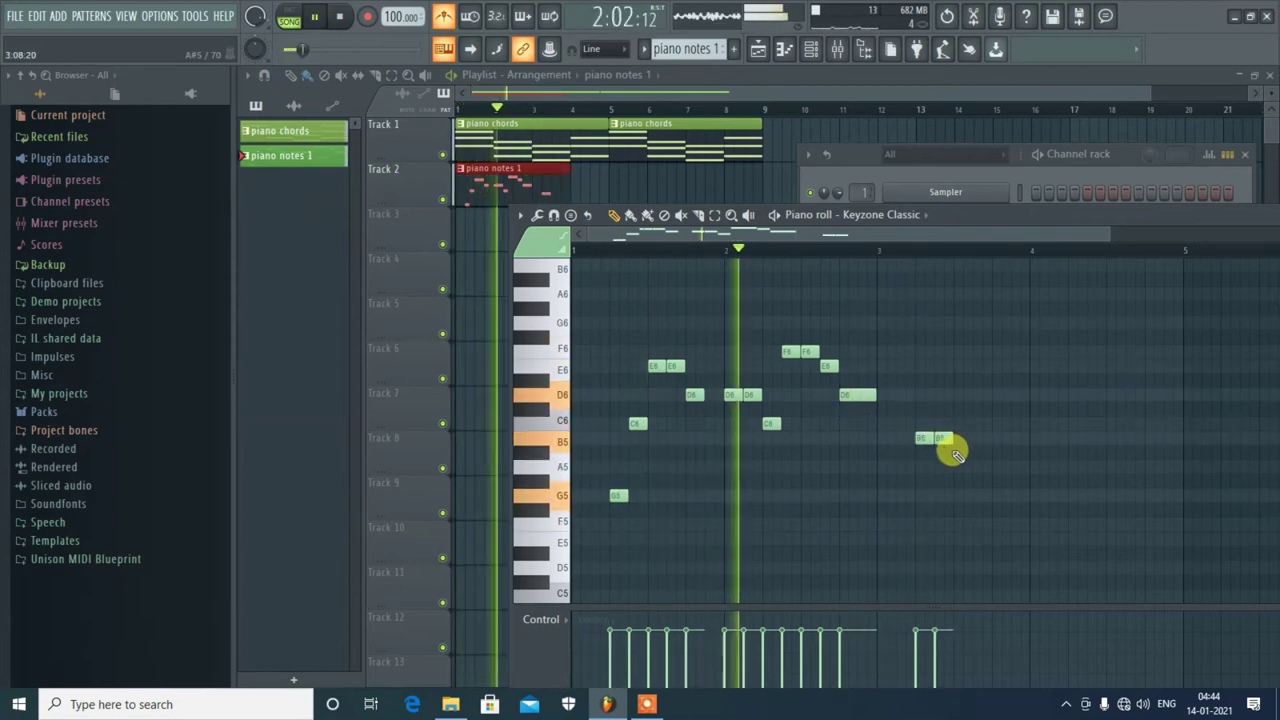
{"action": "key", "text": "space"}
{"action": "left_click_drag", "start_coordinate": [926, 438], "coordinate": [939, 467]}
{"action": "key", "text": "space"}
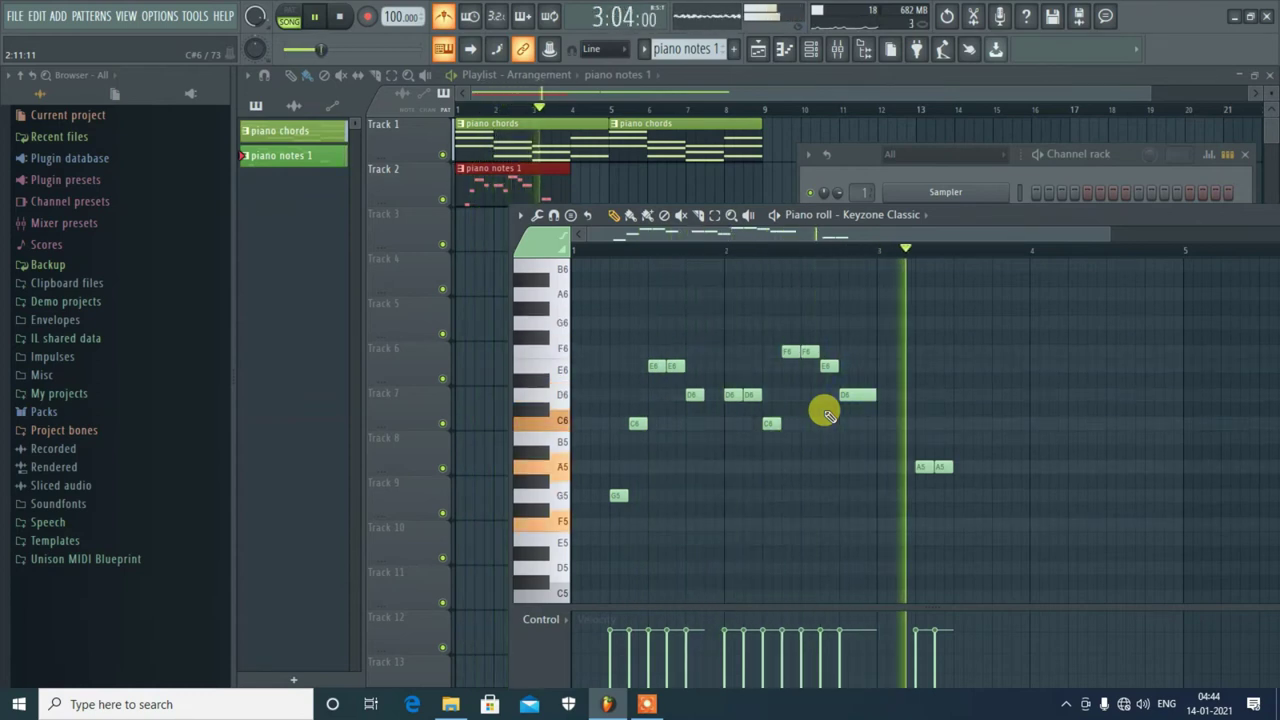
{"action": "key", "text": "space"}
Continue bar 3 with consecutive half-beat notes B5, D6 and C6, and play the melody back
{"action": "left_click", "coordinate": [960, 437]}
{"action": "left_click", "coordinate": [975, 393]}
{"action": "left_click", "coordinate": [996, 422]}
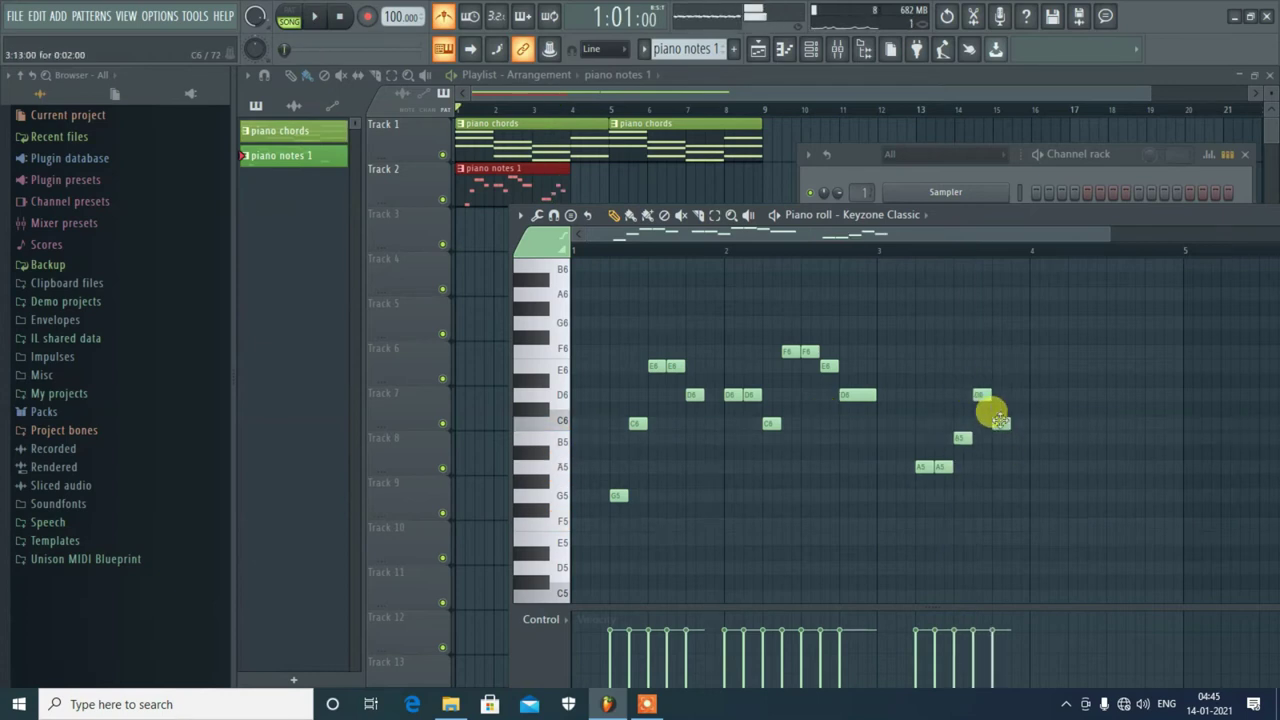
{"action": "key", "text": "space"}
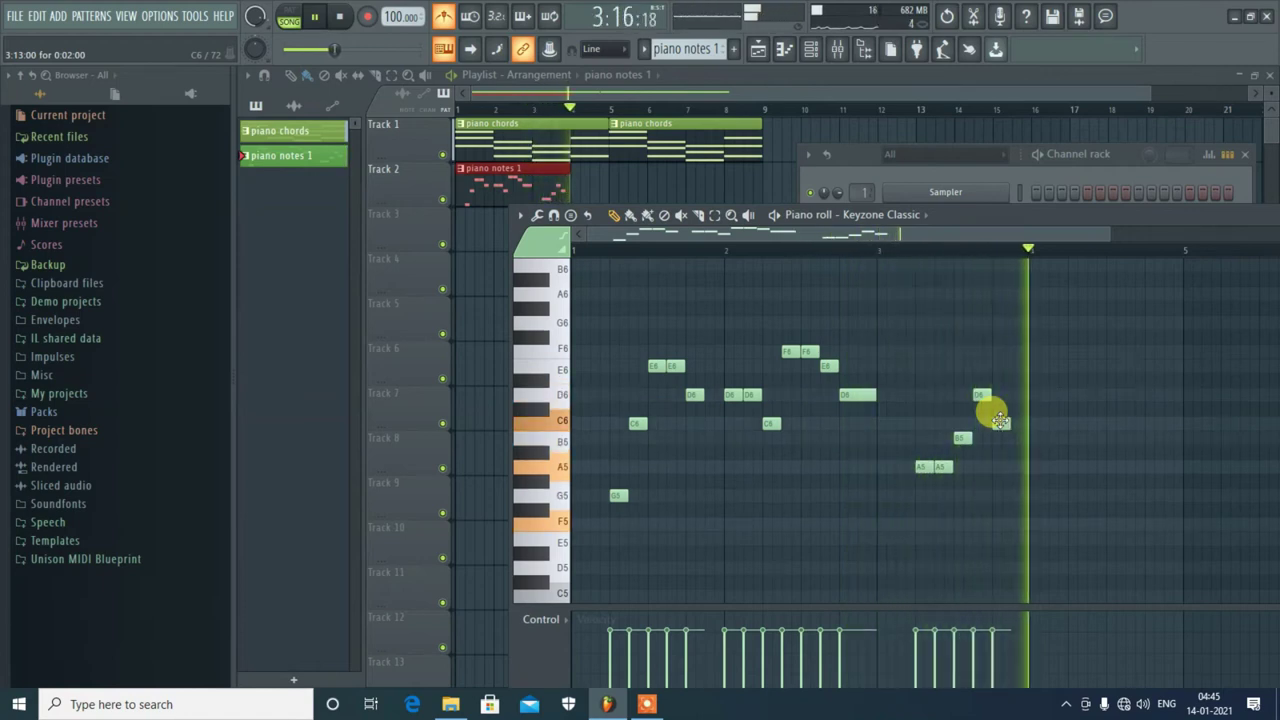
{"action": "key", "text": "space"}
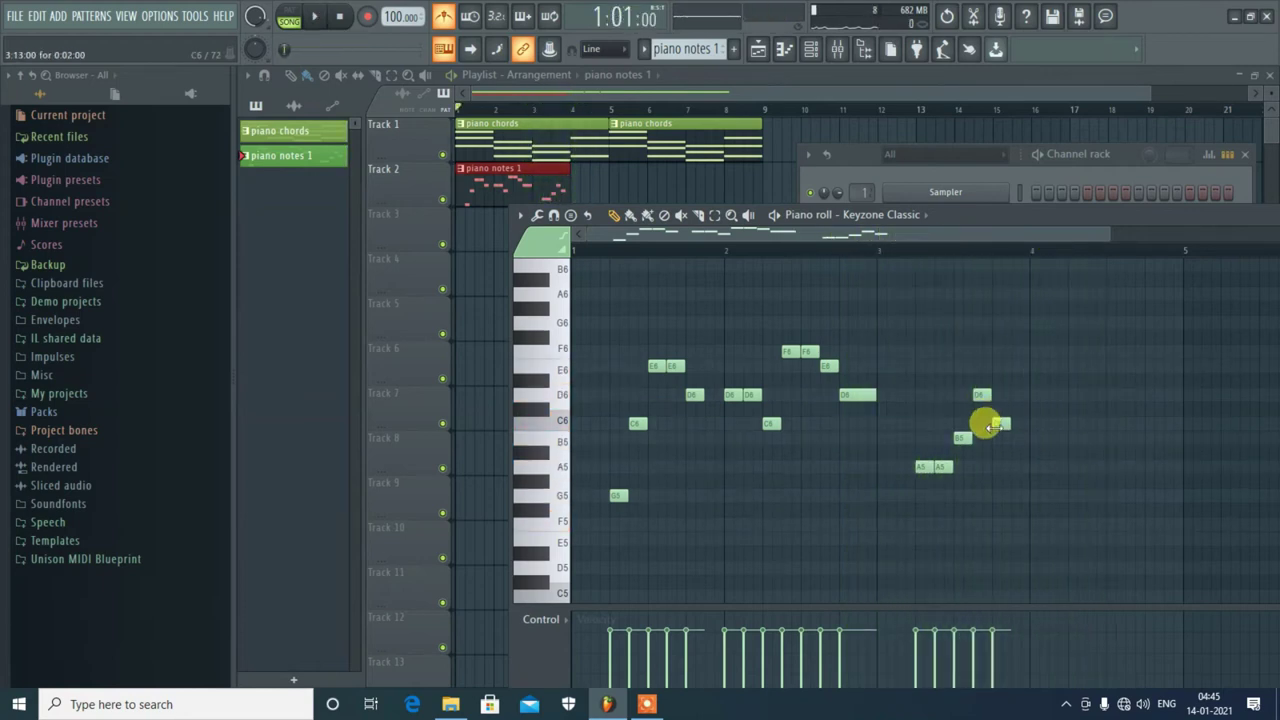
Try the last note of bar 3 at B5, raise it to E6, and play the melody back each time
{"action": "left_click_drag", "start_coordinate": [1000, 422], "coordinate": [997, 437]}
{"action": "key", "text": "space"}
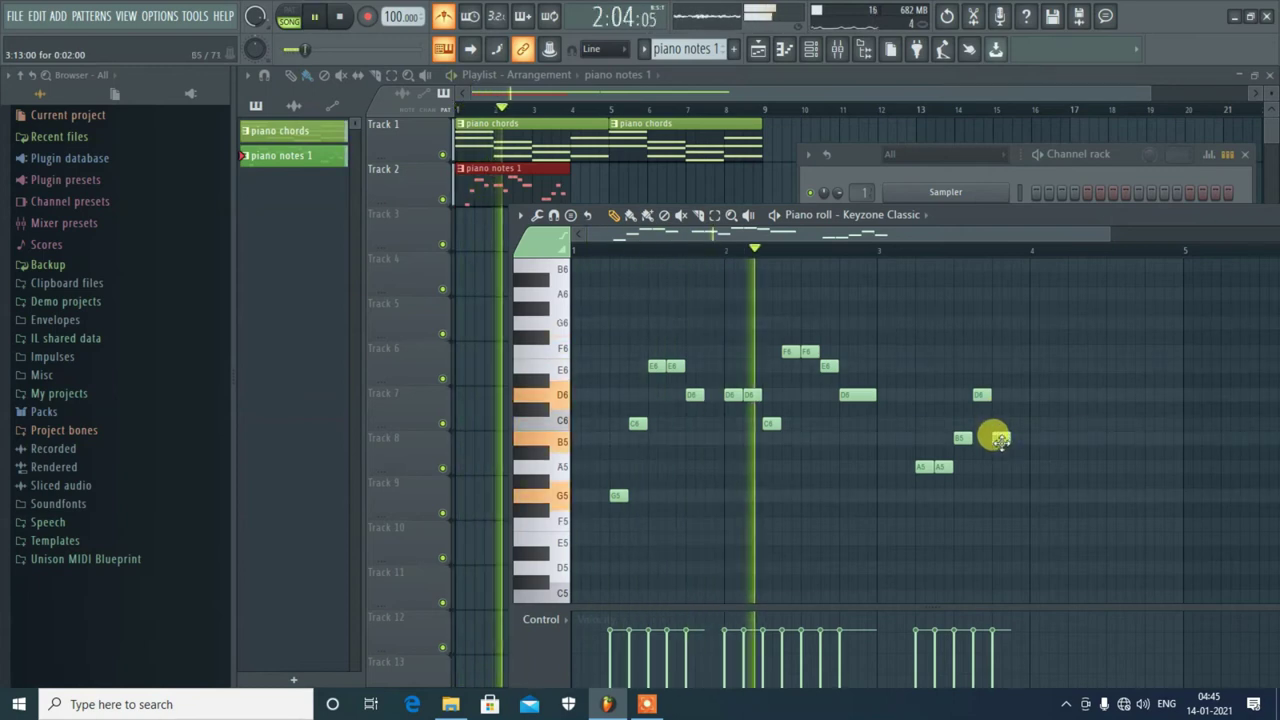
{"action": "key", "text": "space"}
{"action": "left_click_drag", "start_coordinate": [1000, 440], "coordinate": [1008, 366]}
{"action": "key", "text": "space"}
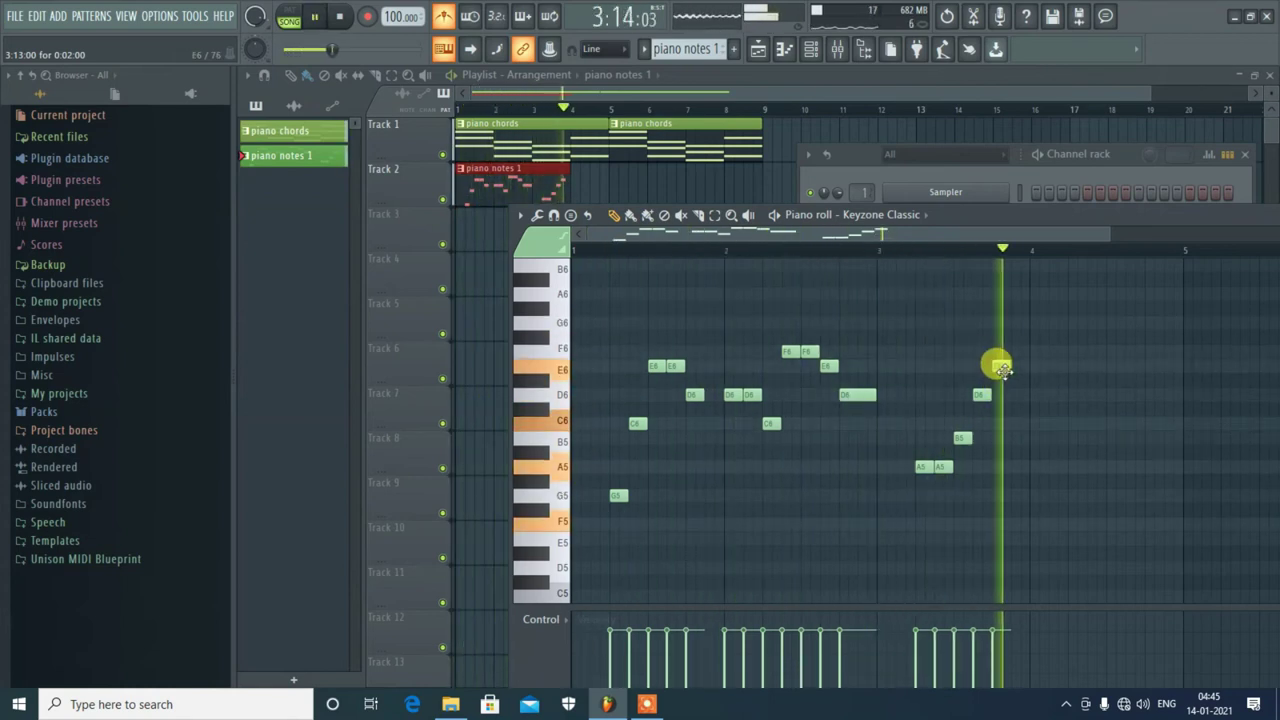
{"action": "key", "text": "space"}
Add one-beat notes G6, E6 and C6 from beat 2 of bar 4, and play that bar back
{"action": "left_click", "coordinate": [1071, 366]}
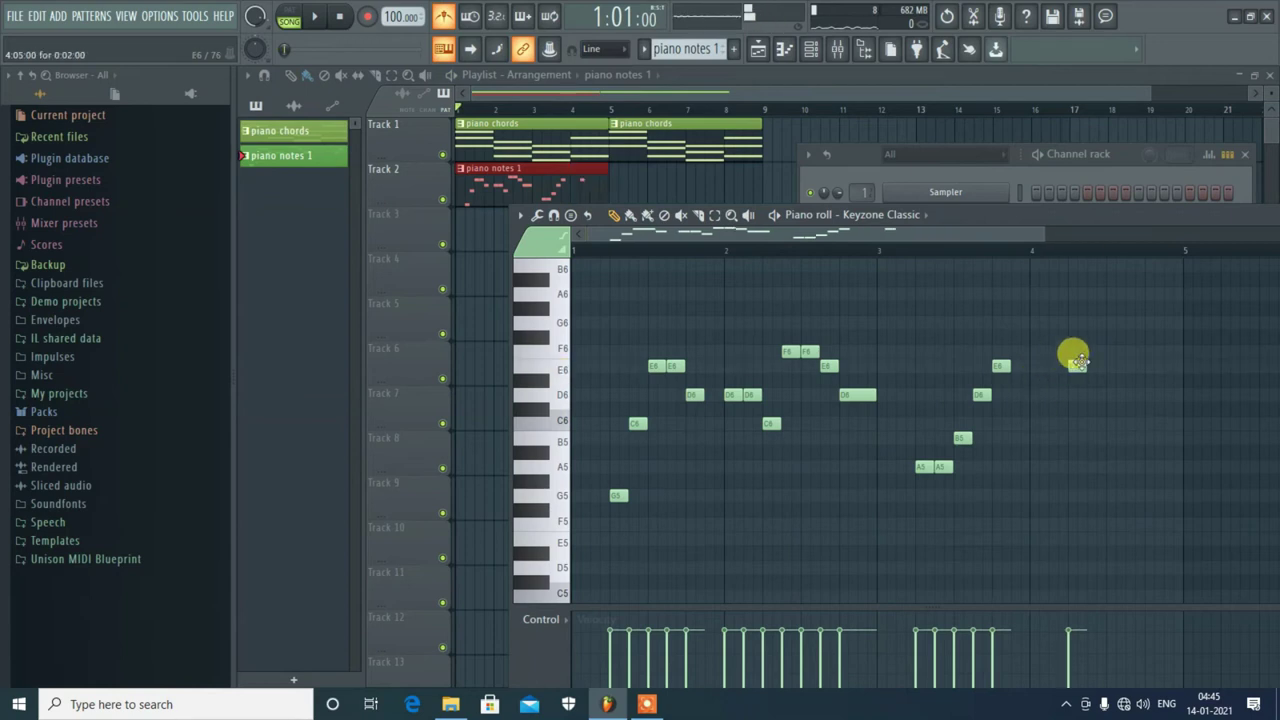
{"action": "left_click", "coordinate": [1108, 422]}
{"action": "left_click_drag", "start_coordinate": [1072, 364], "coordinate": [1063, 312]}
{"action": "left_click_drag", "start_coordinate": [1120, 422], "coordinate": [1120, 366]}
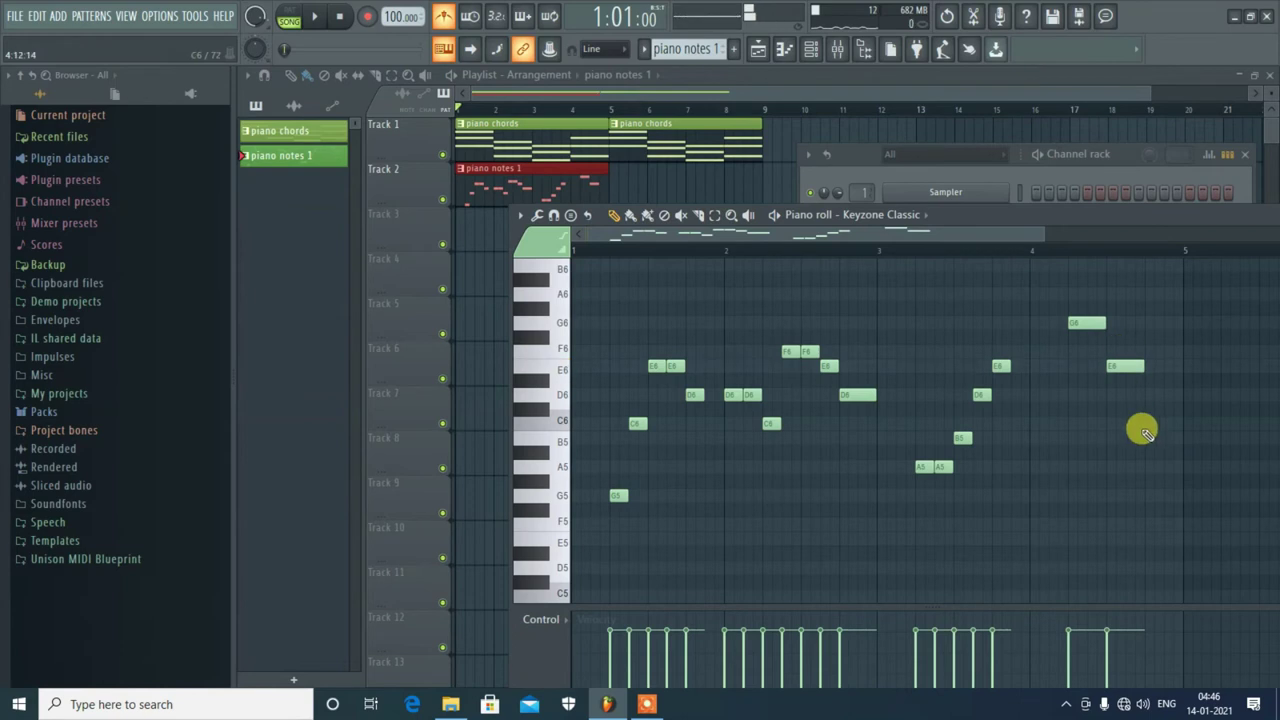
{"action": "left_click", "coordinate": [1146, 422]}
{"action": "key", "text": "space"}
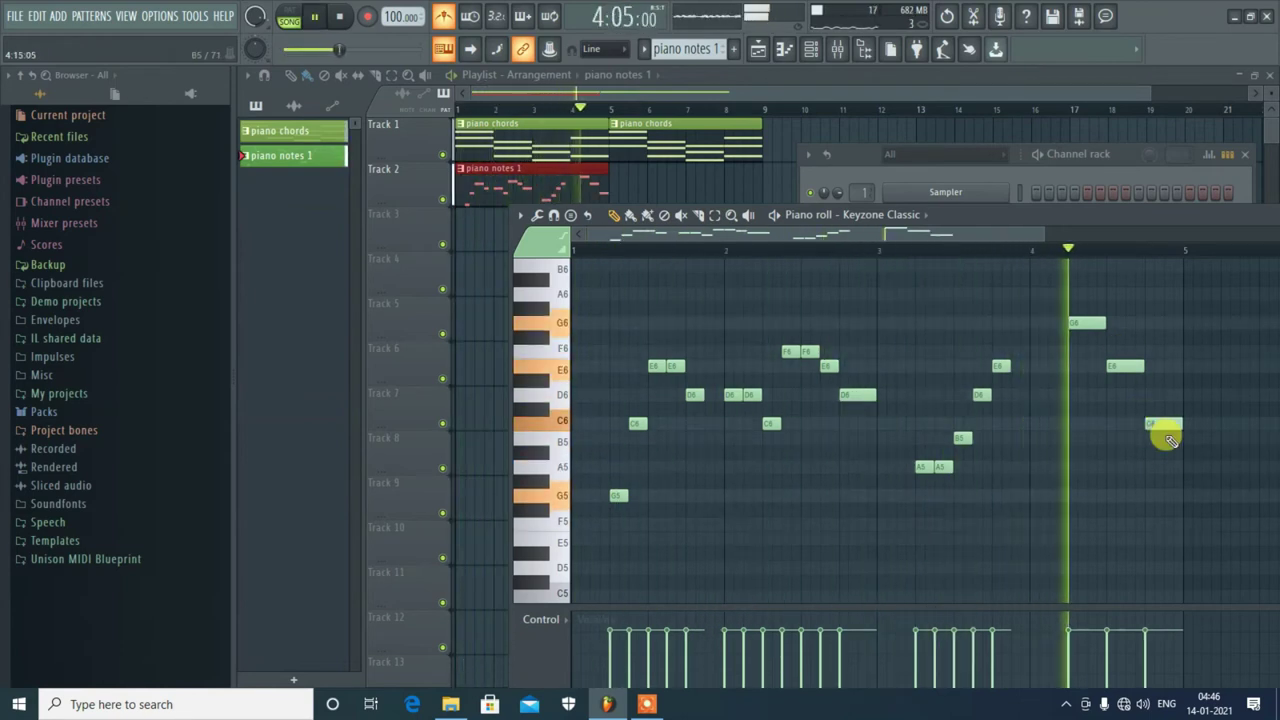
{"action": "key", "text": "space"}
{"action": "left_click", "coordinate": [1037, 251]}
{"action": "key", "text": "space"}
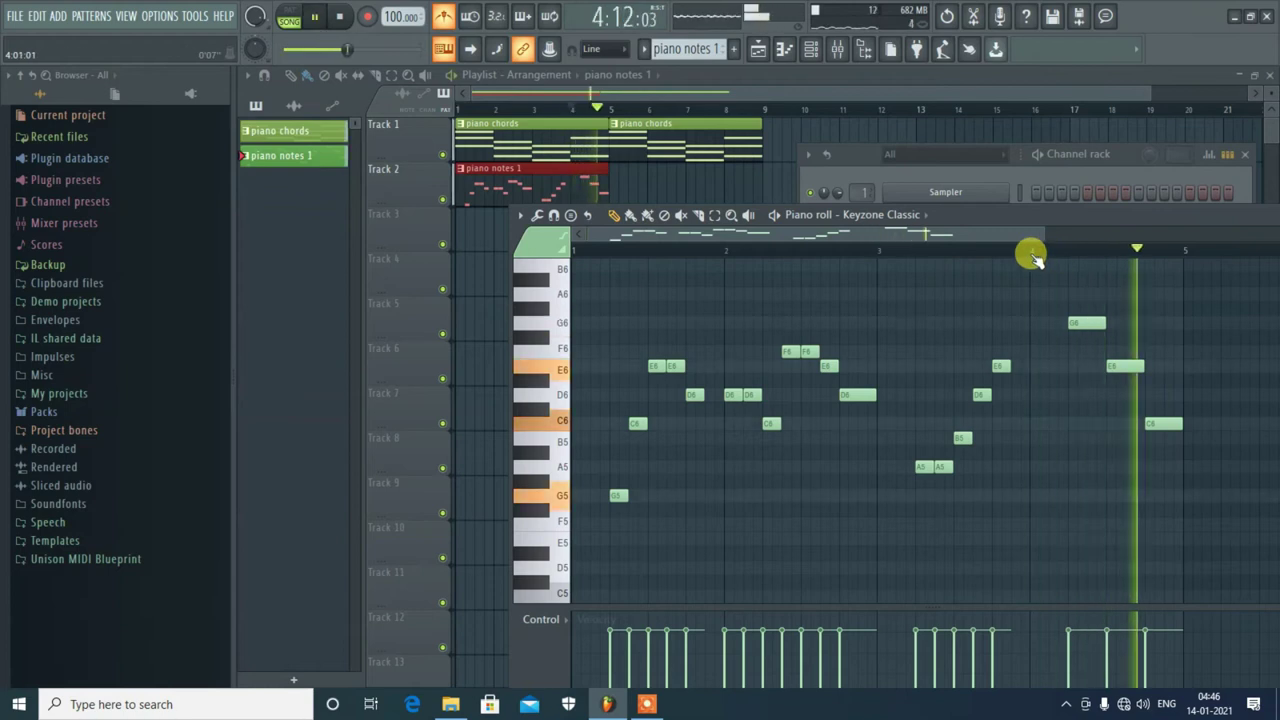
{"action": "key", "text": "space"}
Try C6 on beat 3 of bar 4 with G5 and then E6 on beat 4, playing each version back
{"action": "left_click_drag", "start_coordinate": [1114, 366], "coordinate": [1138, 421]}
{"action": "key", "text": "space"}
{"action": "key", "text": "space"}
{"action": "left_click_drag", "start_coordinate": [1163, 366], "coordinate": [1162, 495]}
{"action": "key", "text": "space"}
{"action": "key", "text": "space"}
{"action": "key", "text": "space"}
{"action": "key", "text": "space"}
{"action": "left_click_drag", "start_coordinate": [1162, 496], "coordinate": [1182, 365]}
{"action": "key", "text": "space"}
{"action": "key", "text": "space"}
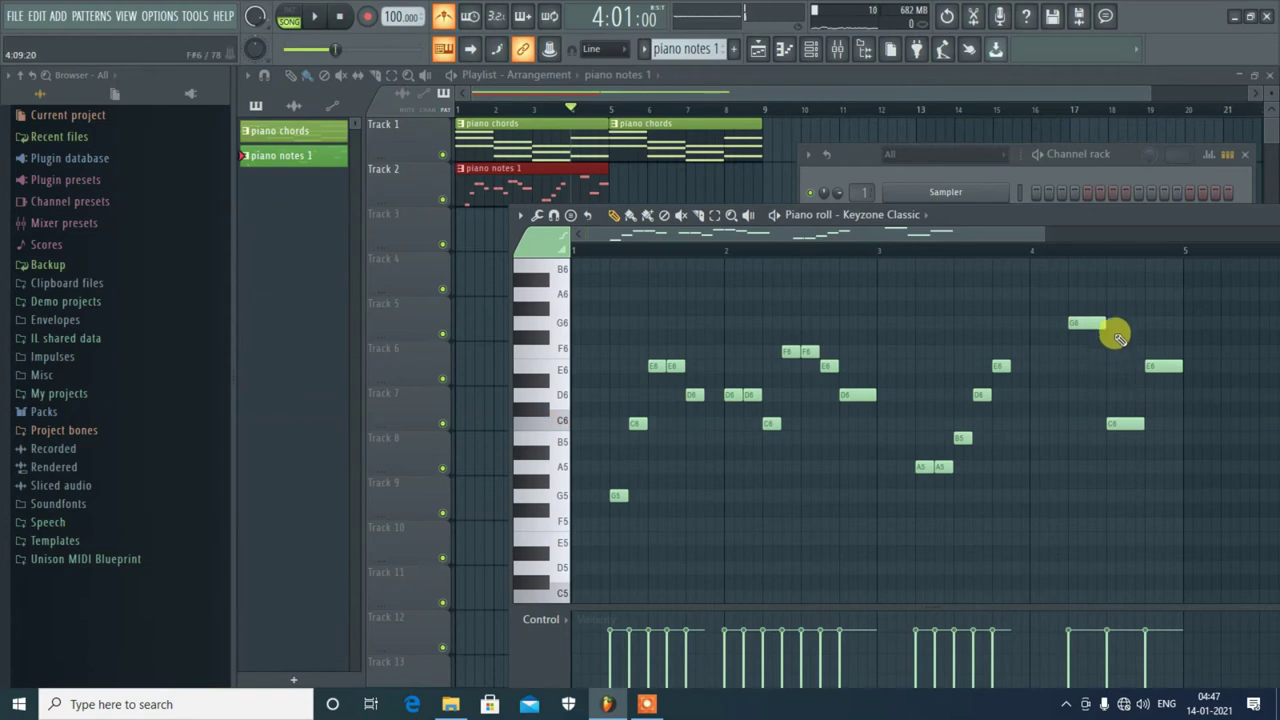
Rework bar 4 into consecutive half-beat notes G6, F6, E6, D6 and C6 from beat 2, and play back from bar 3
{"action": "left_click", "coordinate": [1091, 351]}
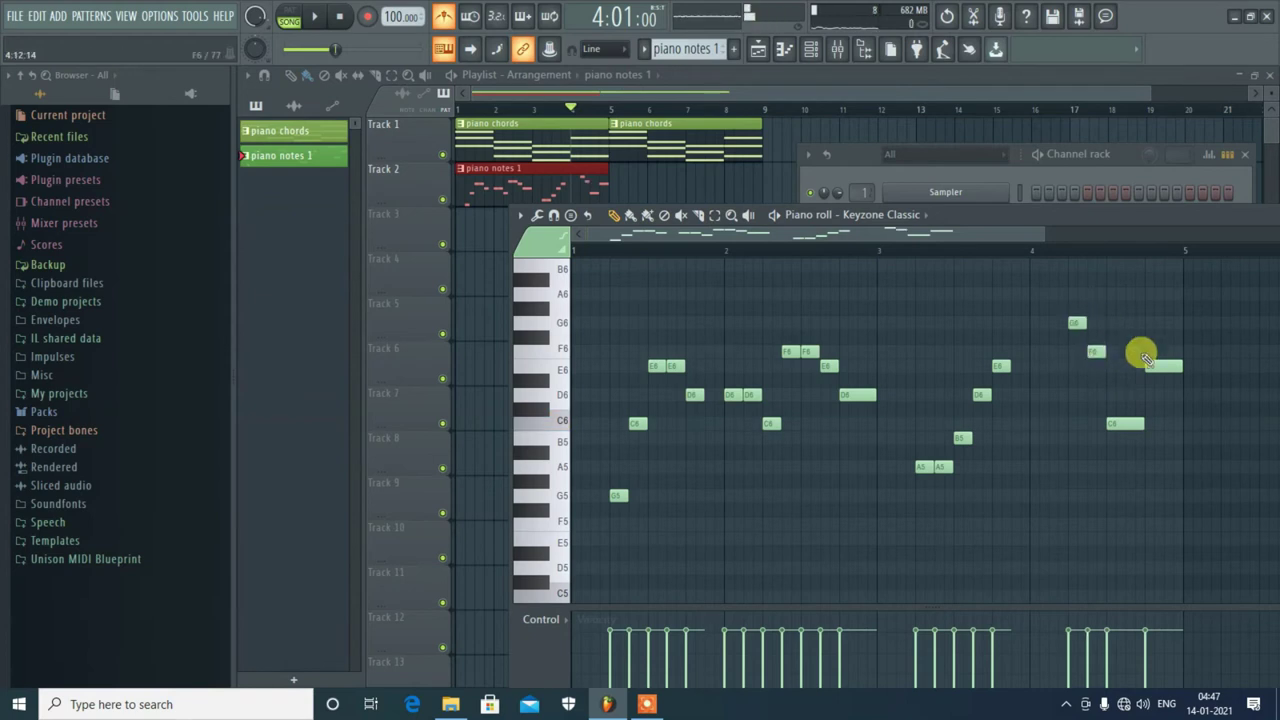
{"action": "left_click_drag", "start_coordinate": [1157, 362], "coordinate": [1124, 366]}
{"action": "left_click_drag", "start_coordinate": [1128, 422], "coordinate": [1141, 397]}
{"action": "left_click", "coordinate": [1150, 424]}
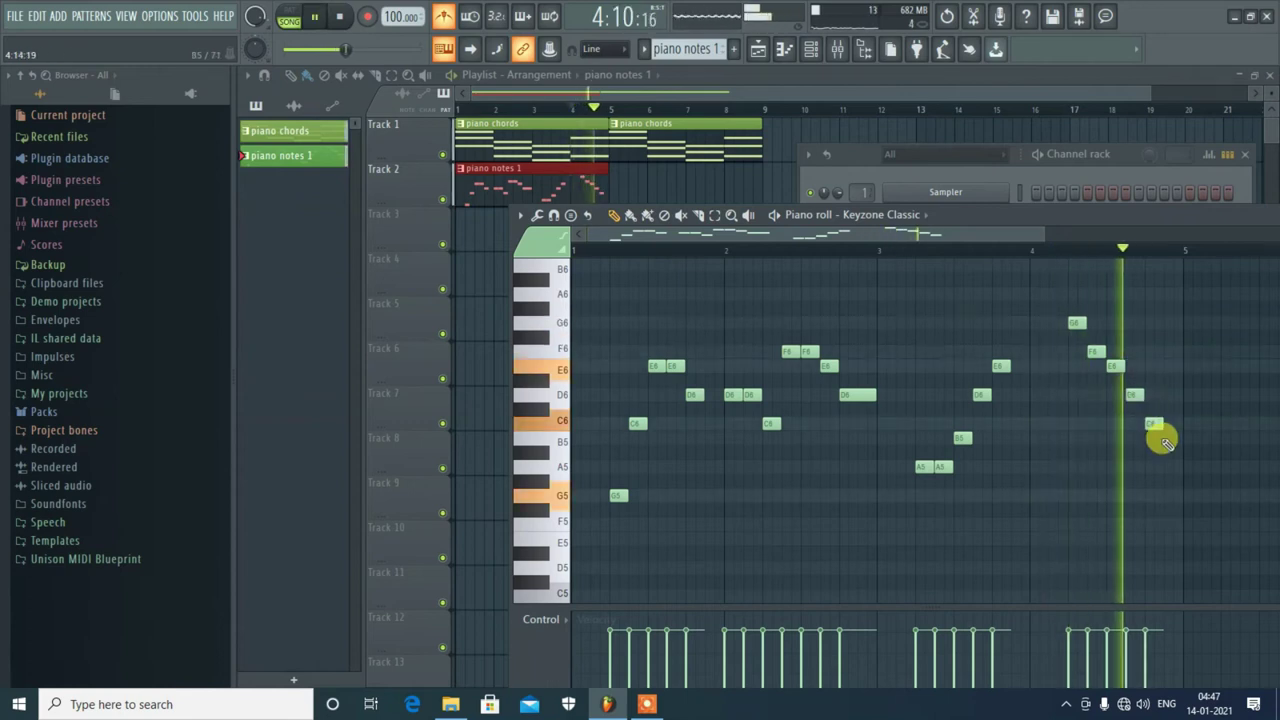
{"action": "left_click", "coordinate": [877, 250]}
{"action": "key", "text": "space"}
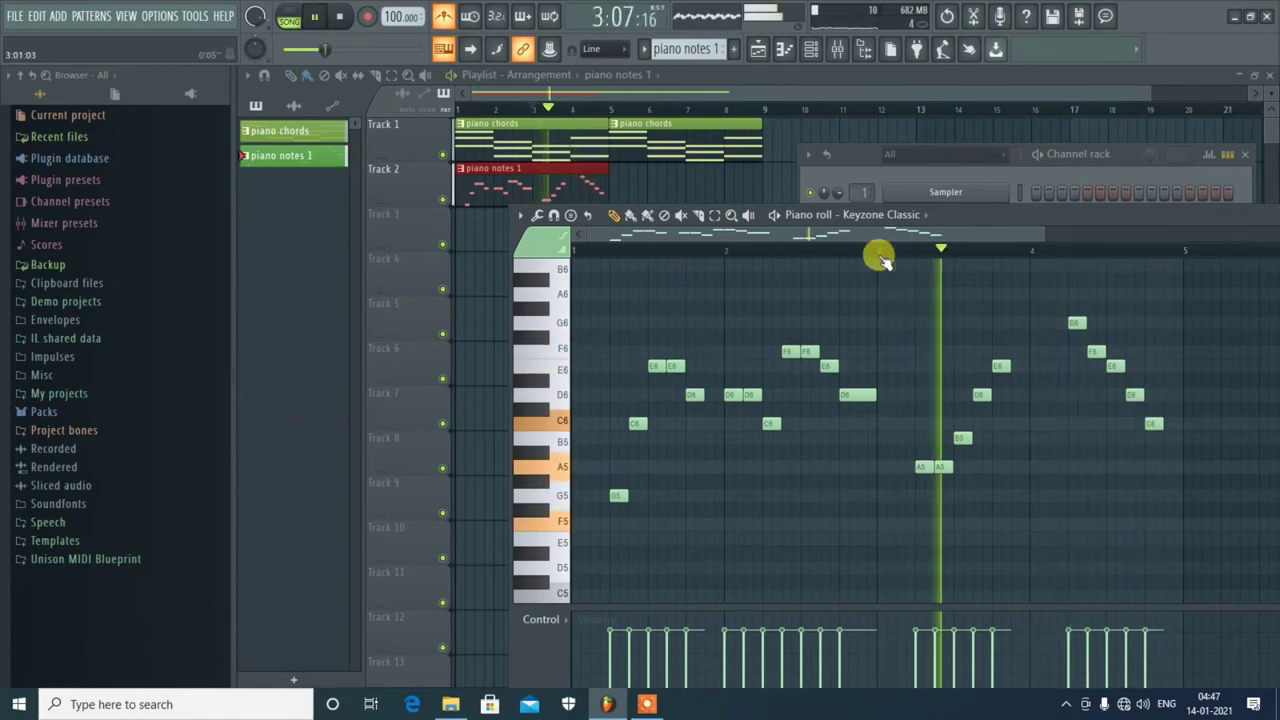
{"action": "left_click", "coordinate": [879, 251]}
{"action": "key", "text": "space"}
Lower the D6 note in bar 3 to C6 and play the melody back from bar 3
{"action": "key", "text": "v"}
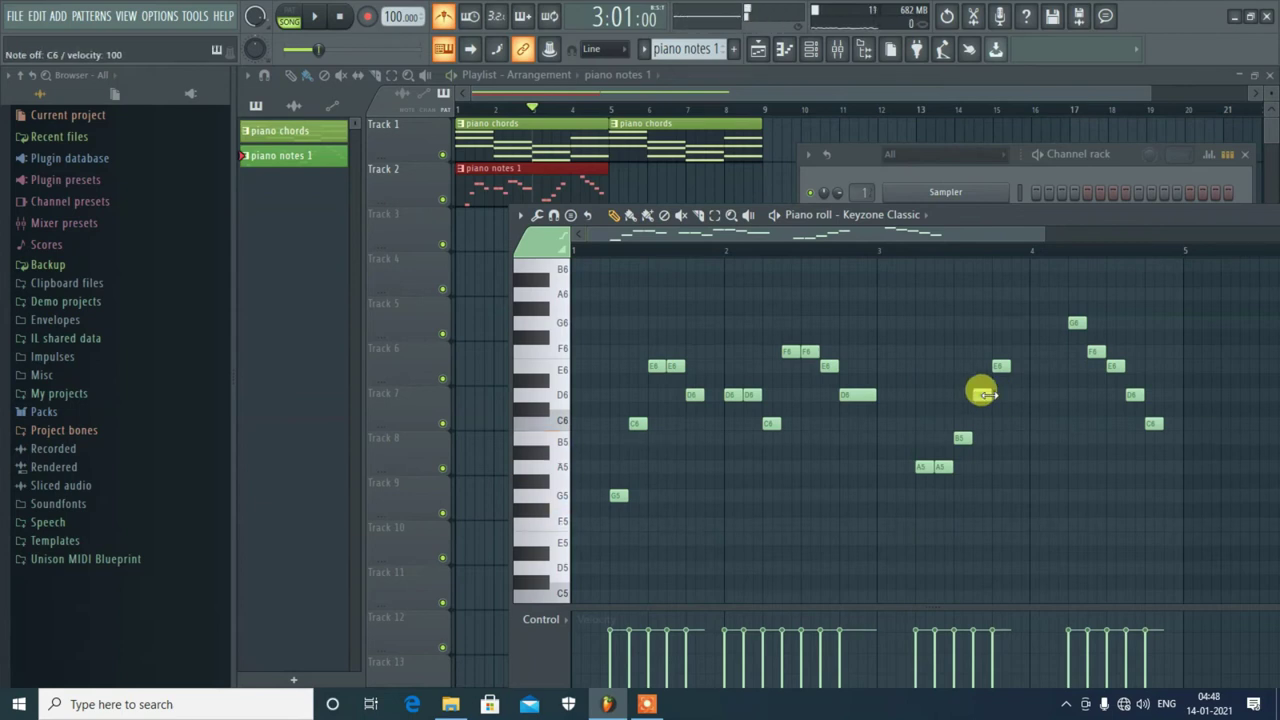
{"action": "left_click_drag", "start_coordinate": [985, 394], "coordinate": [981, 426]}
{"action": "key", "text": "n"}
{"action": "key", "text": "m"}
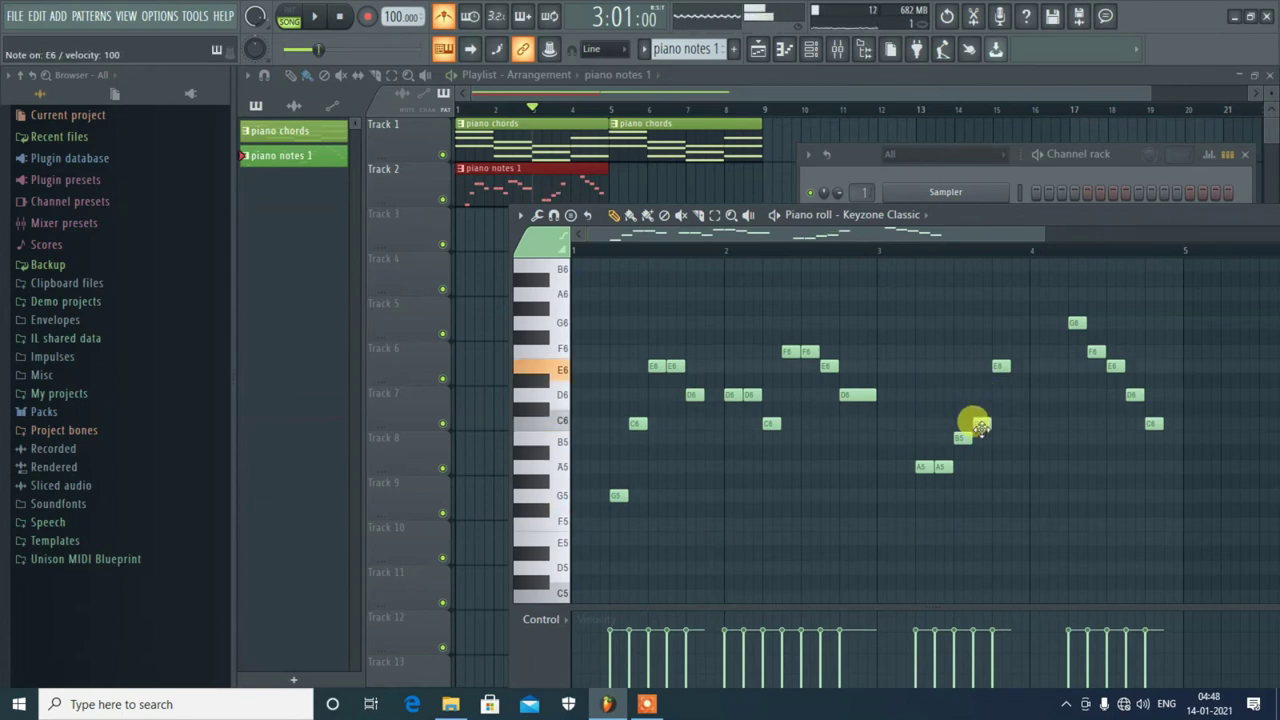
{"action": "key", "text": "space"}
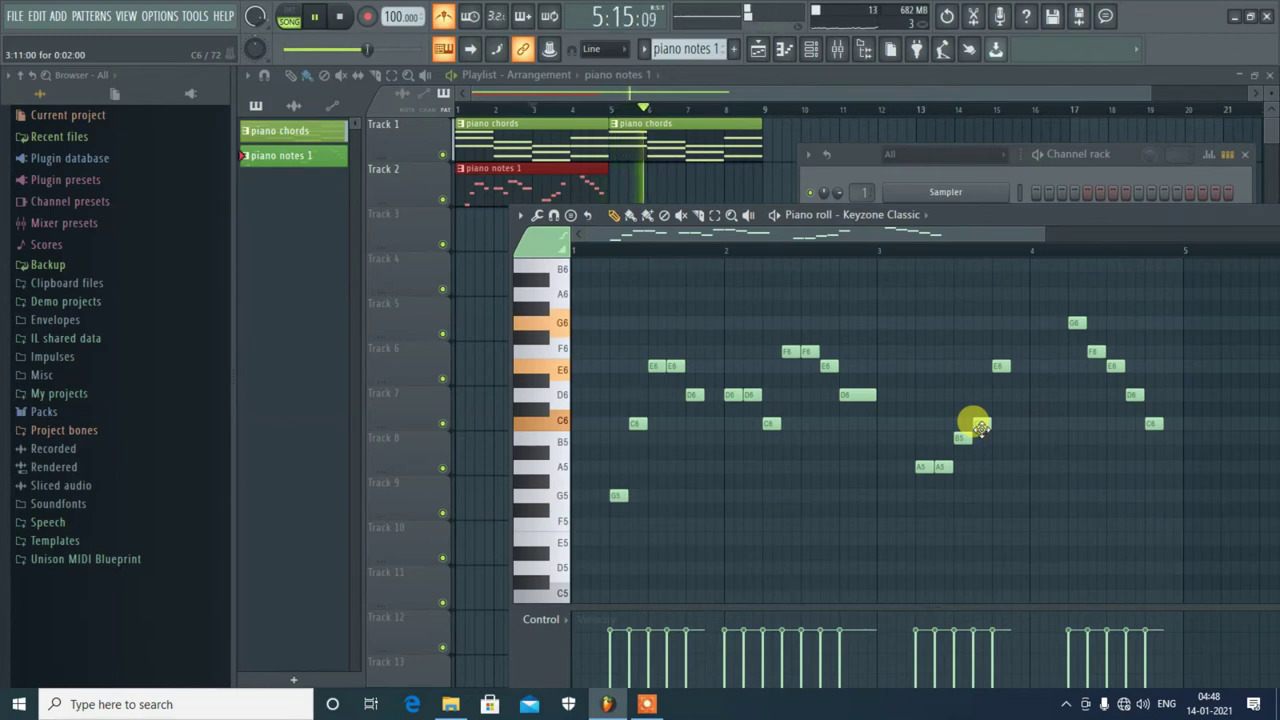
{"action": "key", "text": "space"}
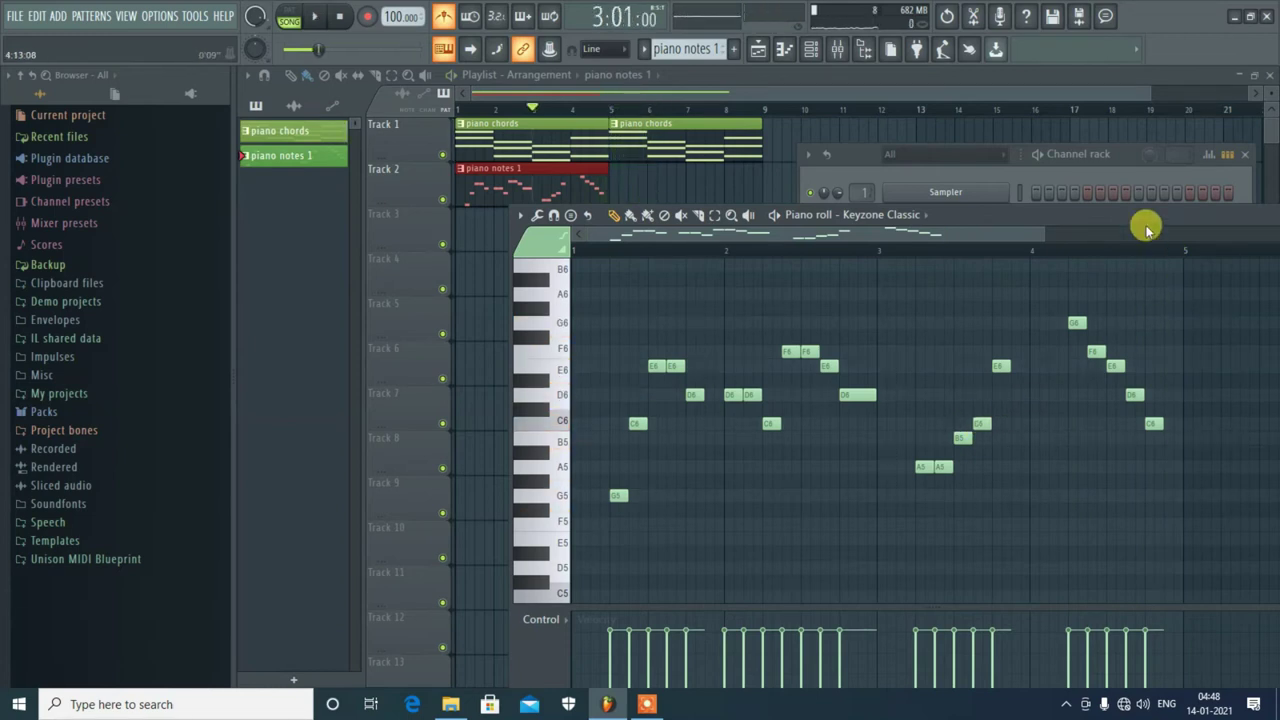
Back in the playlist, delete the second piano chords clip from Track 1 and play the arrangement from bar 1
{"action": "left_click_drag", "start_coordinate": [1145, 220], "coordinate": [1001, 218]}
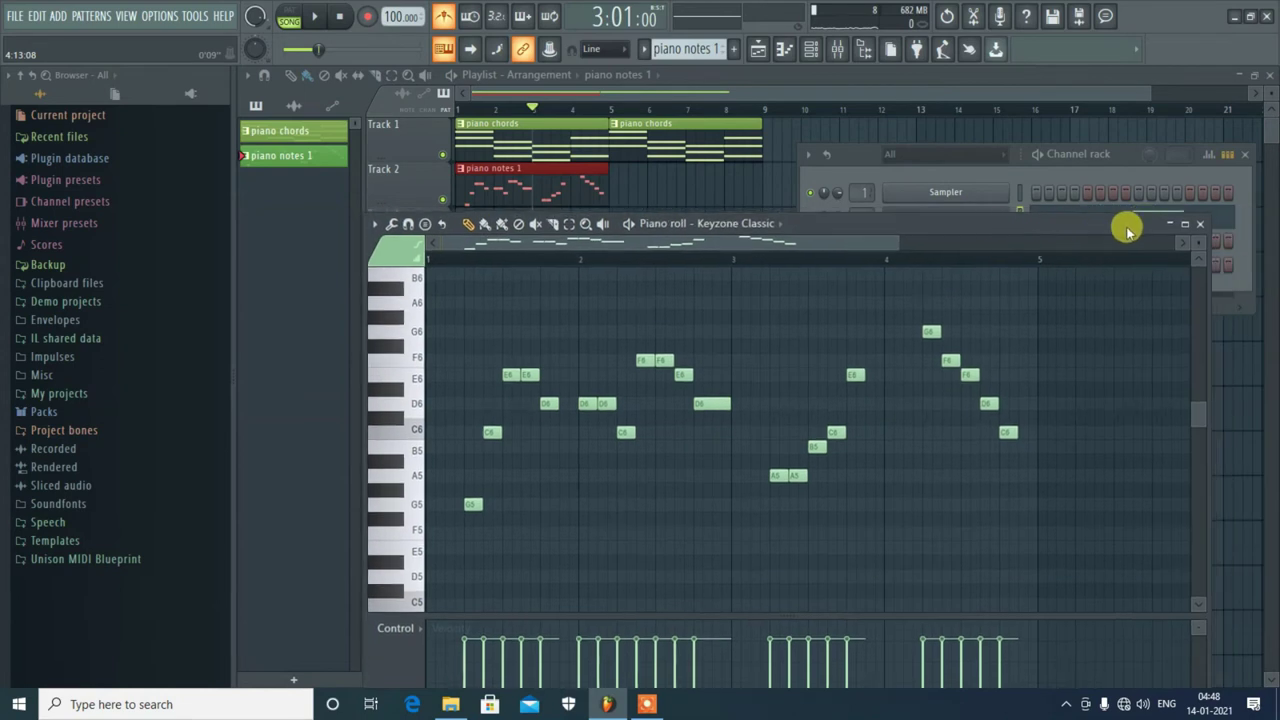
{"action": "left_click", "coordinate": [1203, 233]}
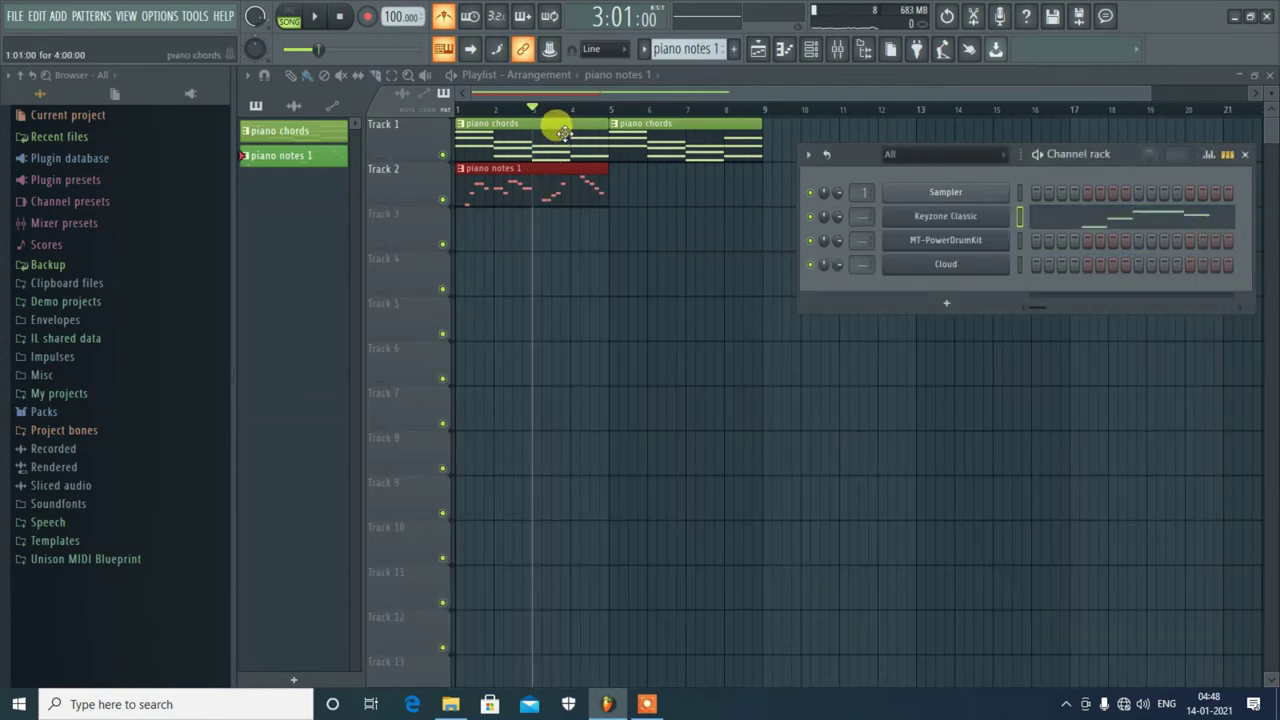
{"action": "left_click_drag", "start_coordinate": [533, 108], "coordinate": [455, 124]}
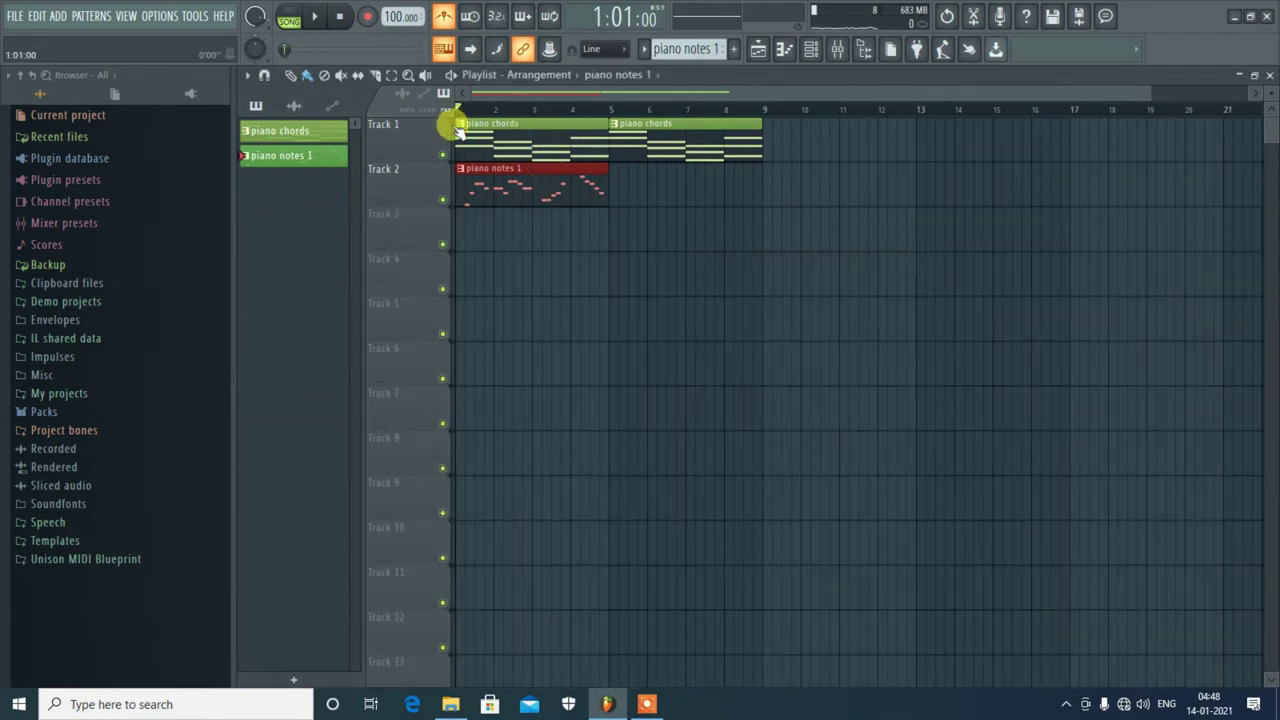
{"action": "right_click", "coordinate": [679, 139]}
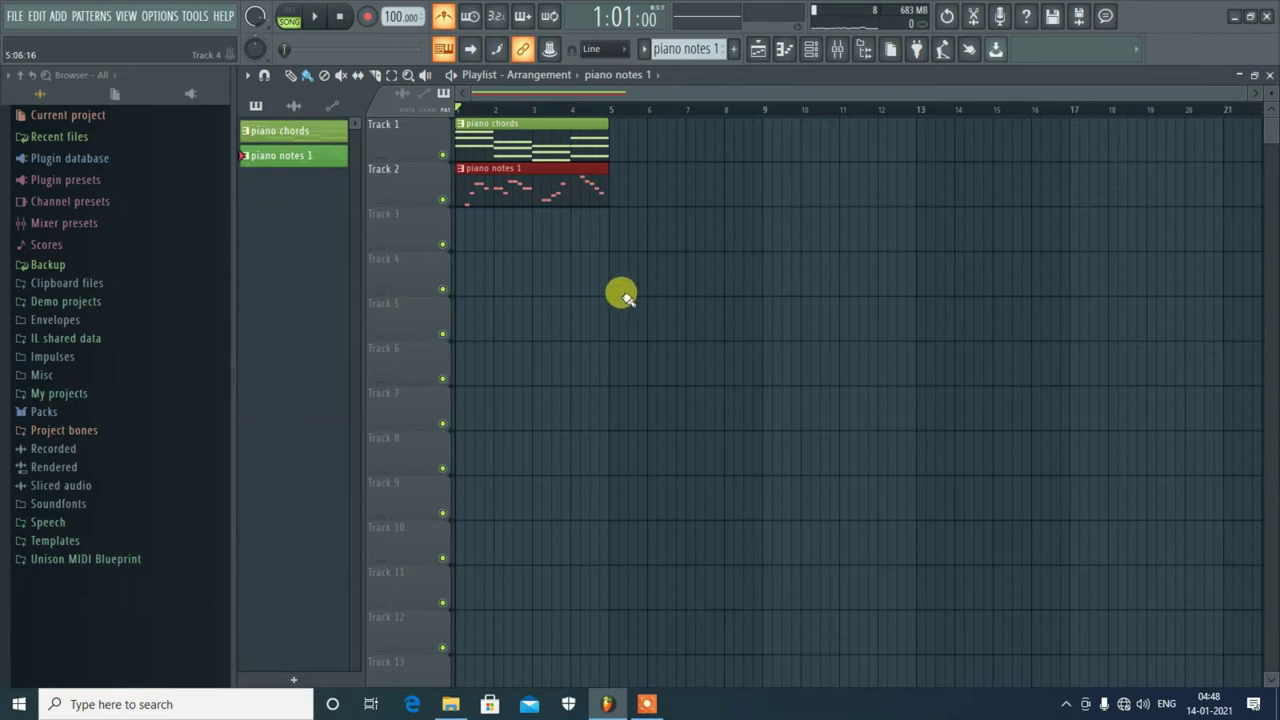
{"action": "key", "text": "space"}
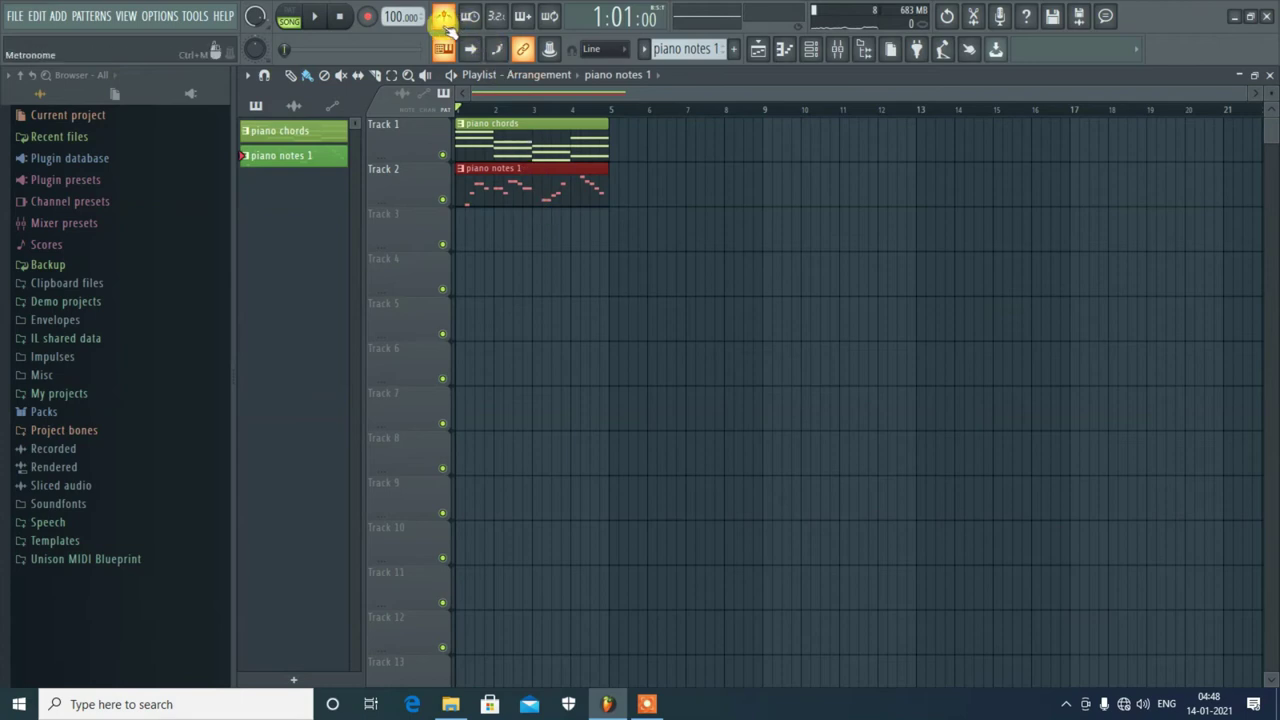
Select the piano chords and piano notes 1 clips and duplicate them together three times, filling bars 1 to 16
{"action": "left_click_drag", "start_coordinate": [645, 135], "coordinate": [558, 235]}
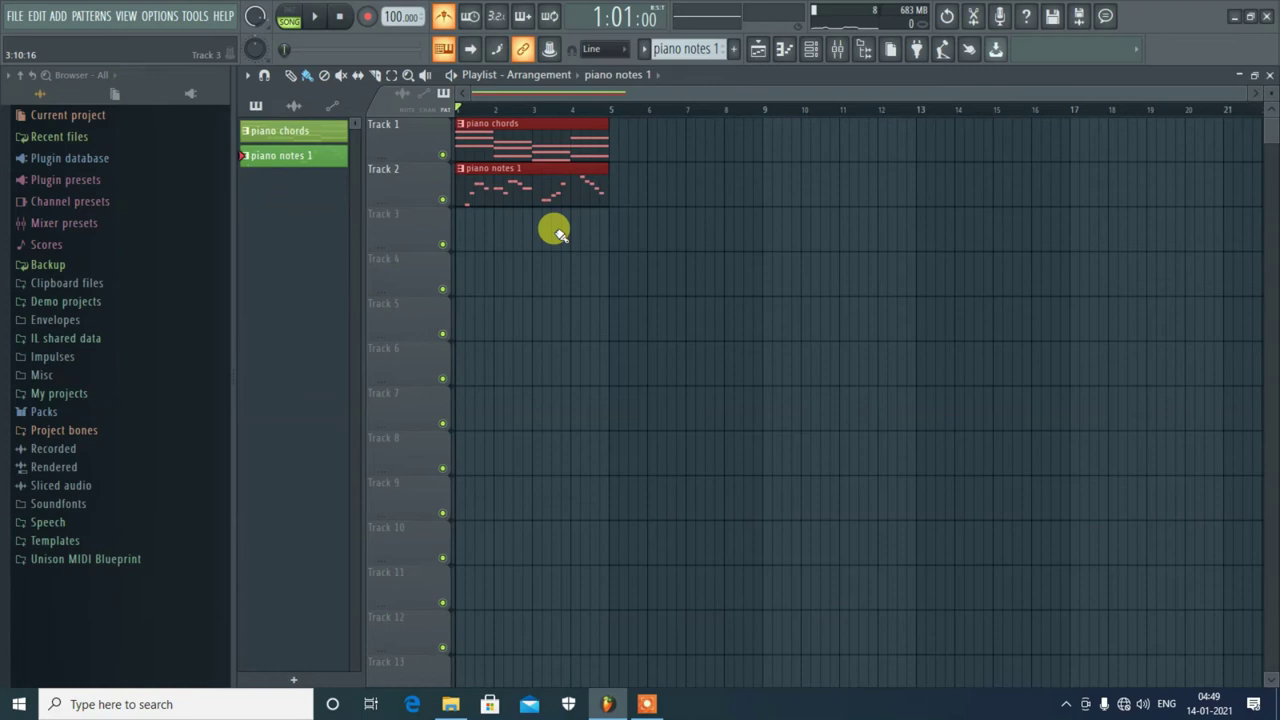
{"action": "key", "text": "ctrl+b"}
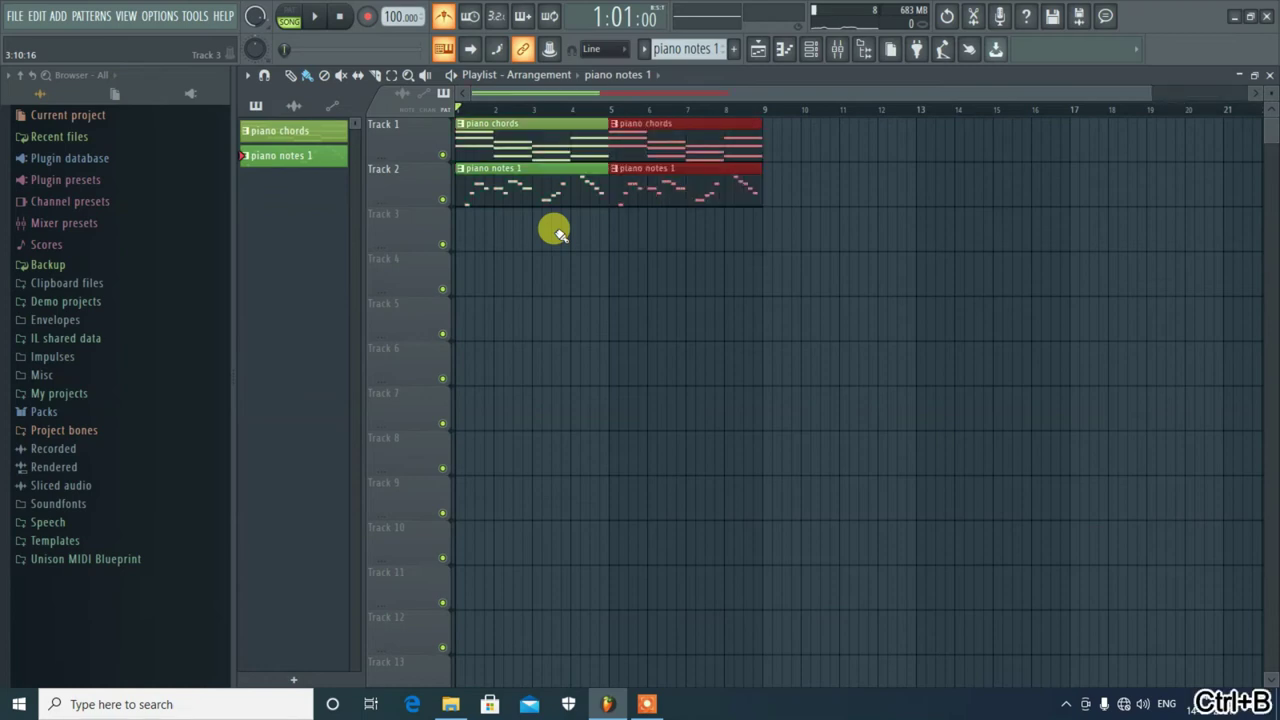
{"action": "key", "text": "ctrl+b"}
{"action": "key", "text": "ctrl+b"}
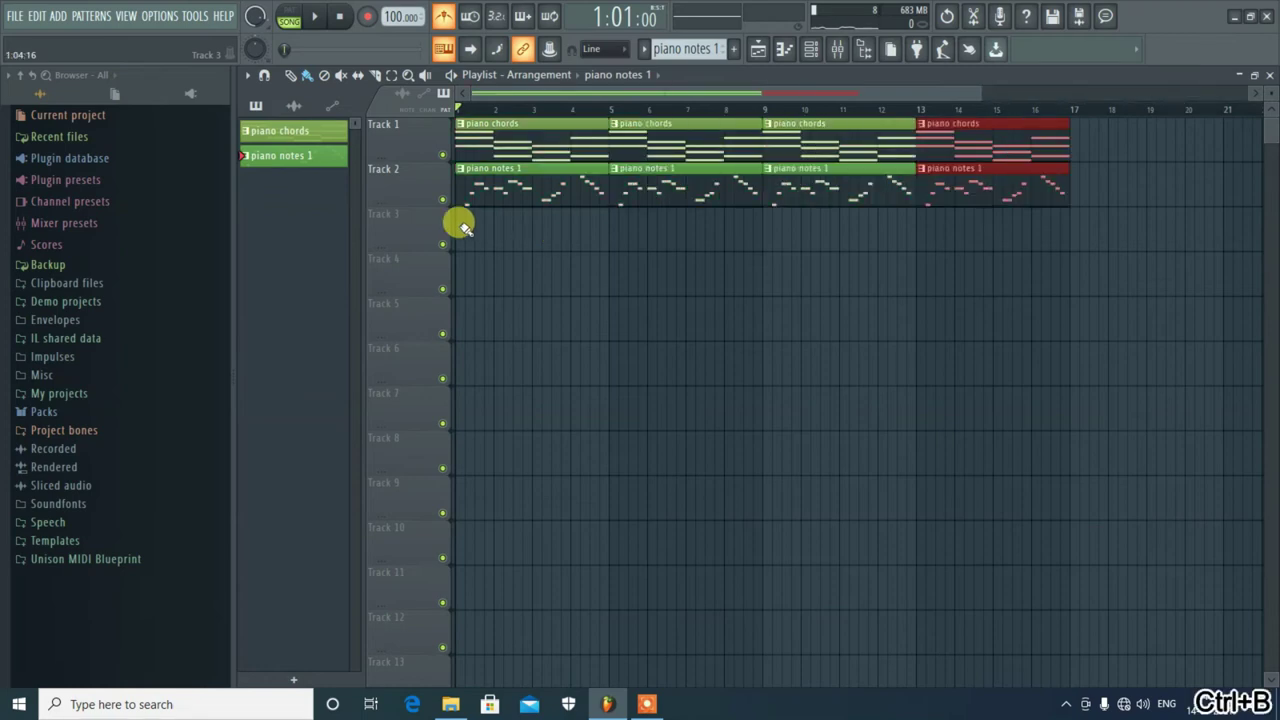
{"action": "left_click", "coordinate": [1075, 197]}
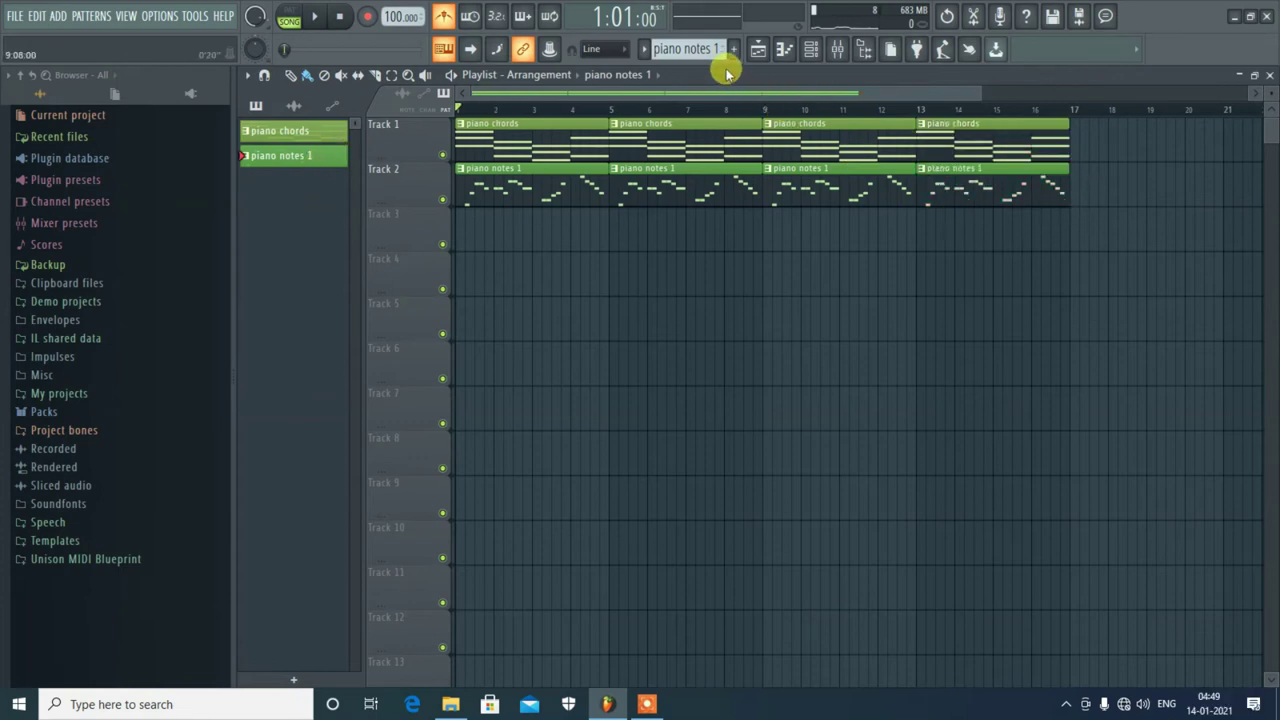
Start a new empty pattern for the MT-PowerDrumKit, rename it drum intro and give it a yellow color
{"action": "left_click", "coordinate": [811, 49]}
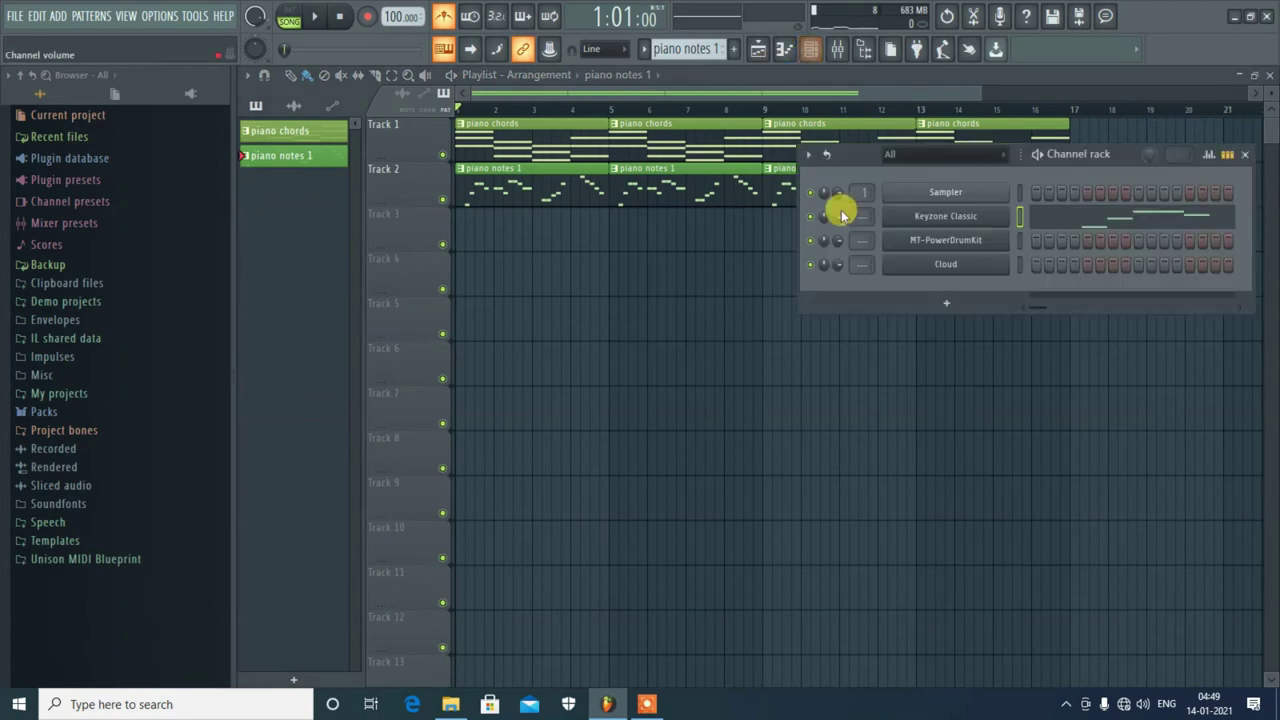
{"action": "left_click", "coordinate": [958, 244]}
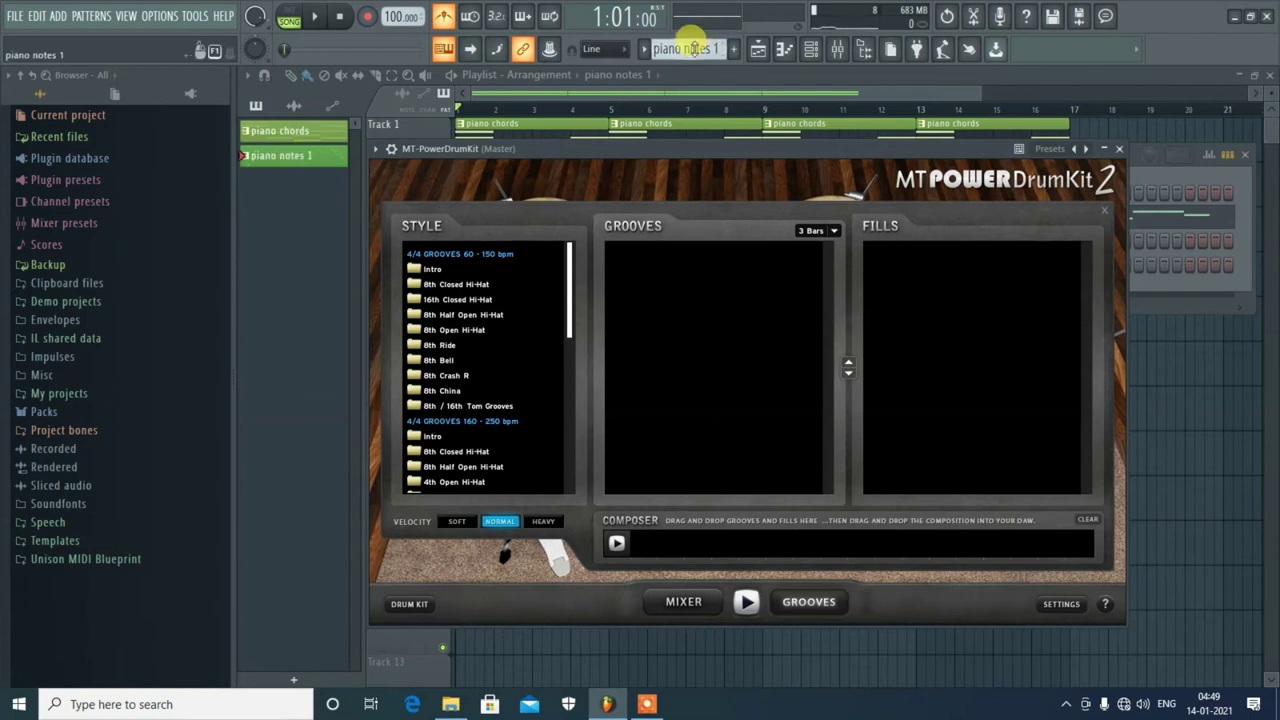
{"action": "scroll", "coordinate": [690, 48], "scroll_direction": "up", "scroll_amount": 1}
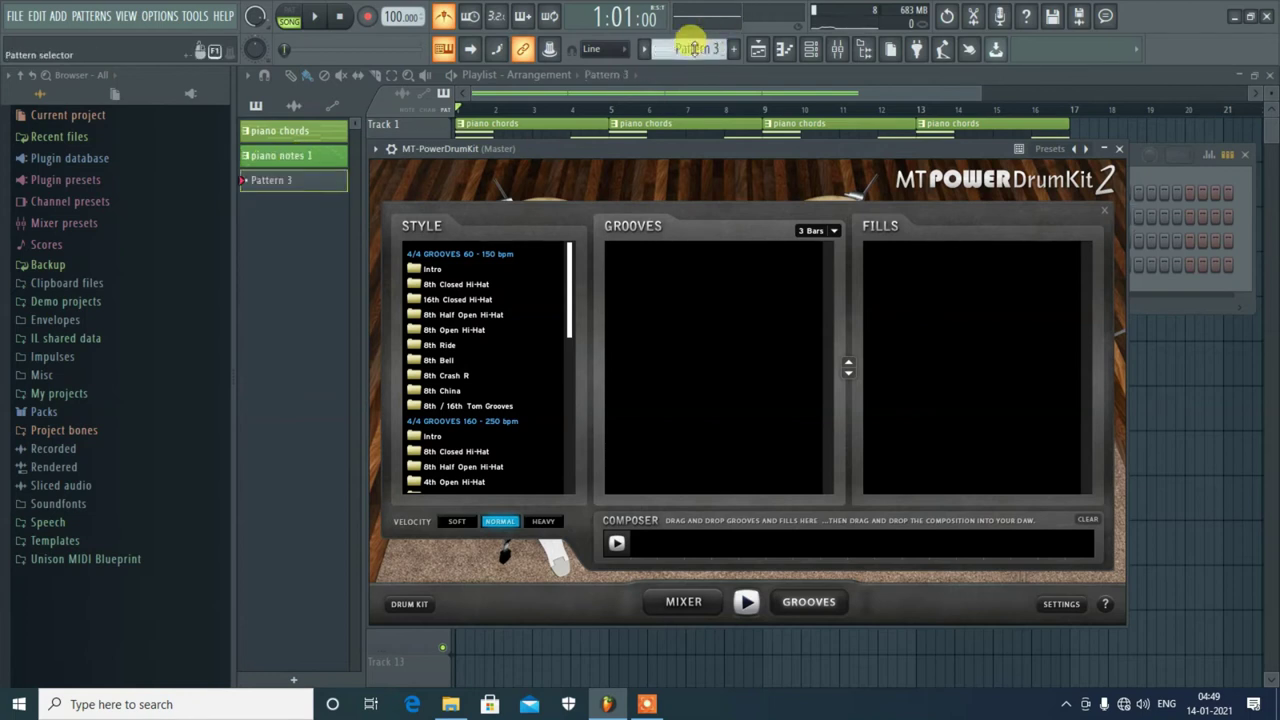
{"action": "right_click", "coordinate": [278, 188]}
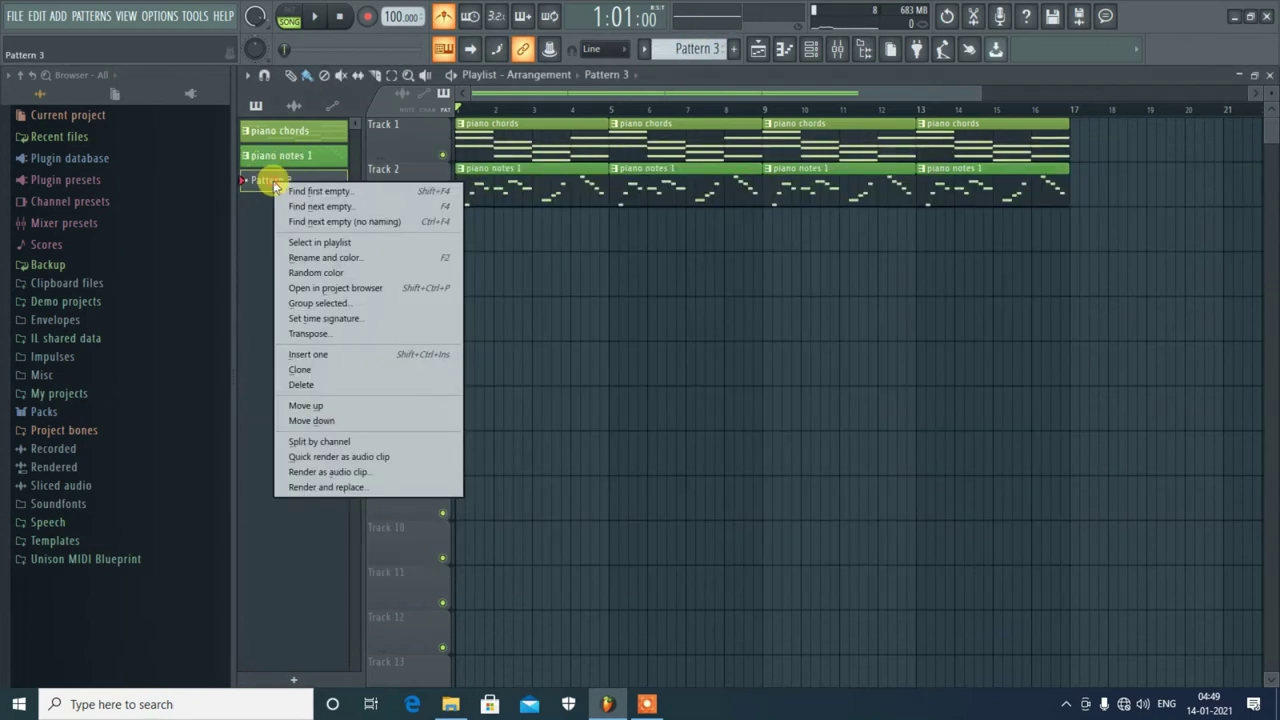
{"action": "left_click", "coordinate": [340, 260]}
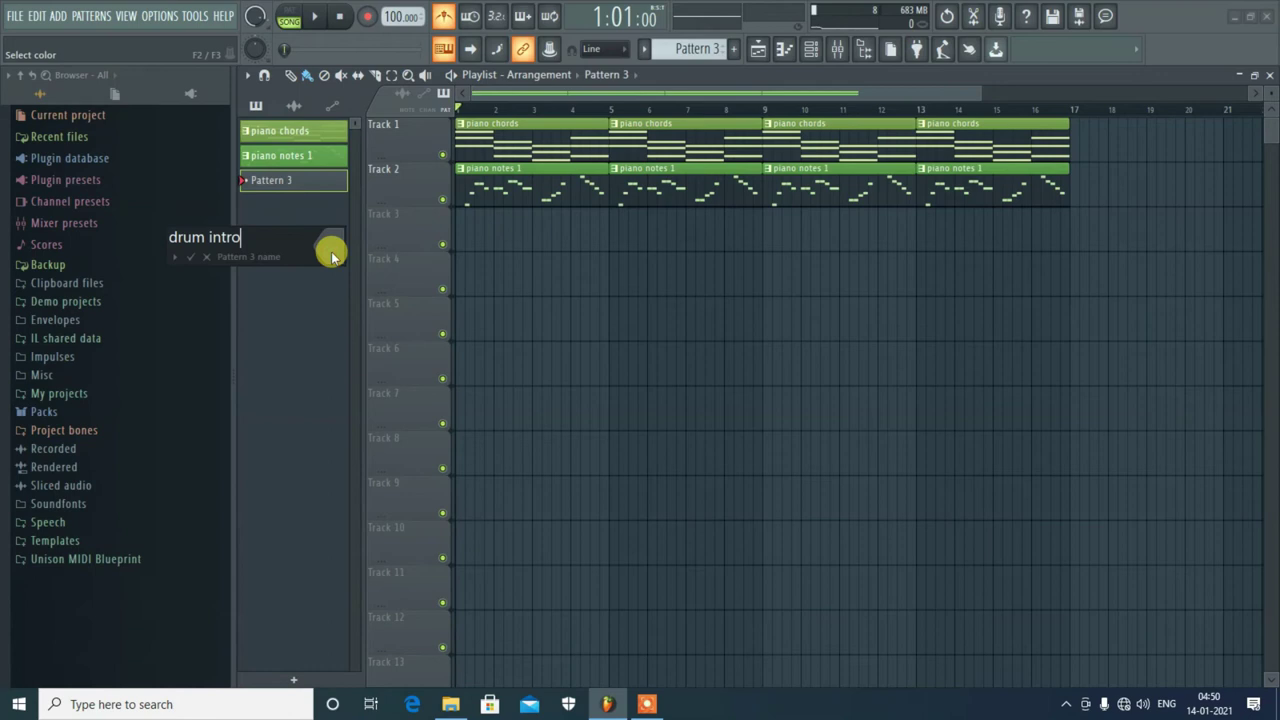
{"action": "left_click", "coordinate": [332, 253]}
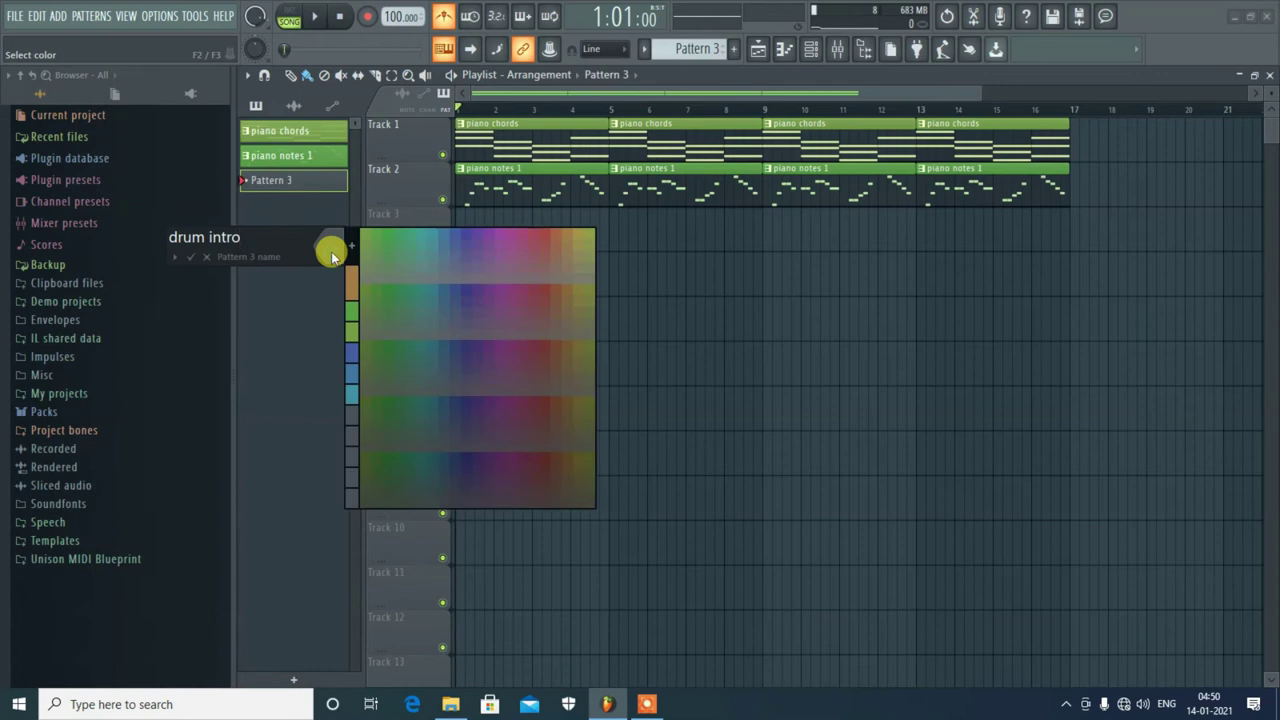
{"action": "left_click", "coordinate": [592, 235]}
{"action": "left_click", "coordinate": [188, 257]}
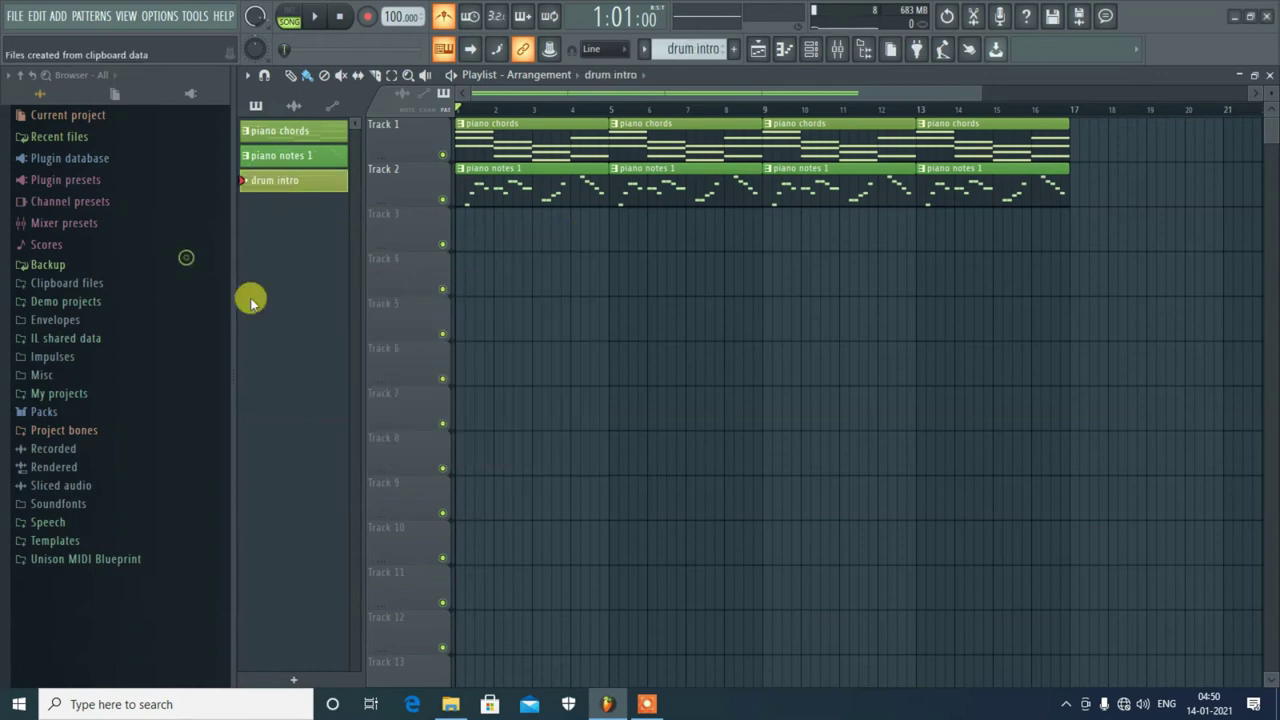
Show the MT-PowerDrumKit plugin together with its piano roll, placing the piano roll lower so both windows are reachable
{"action": "left_click", "coordinate": [811, 49]}
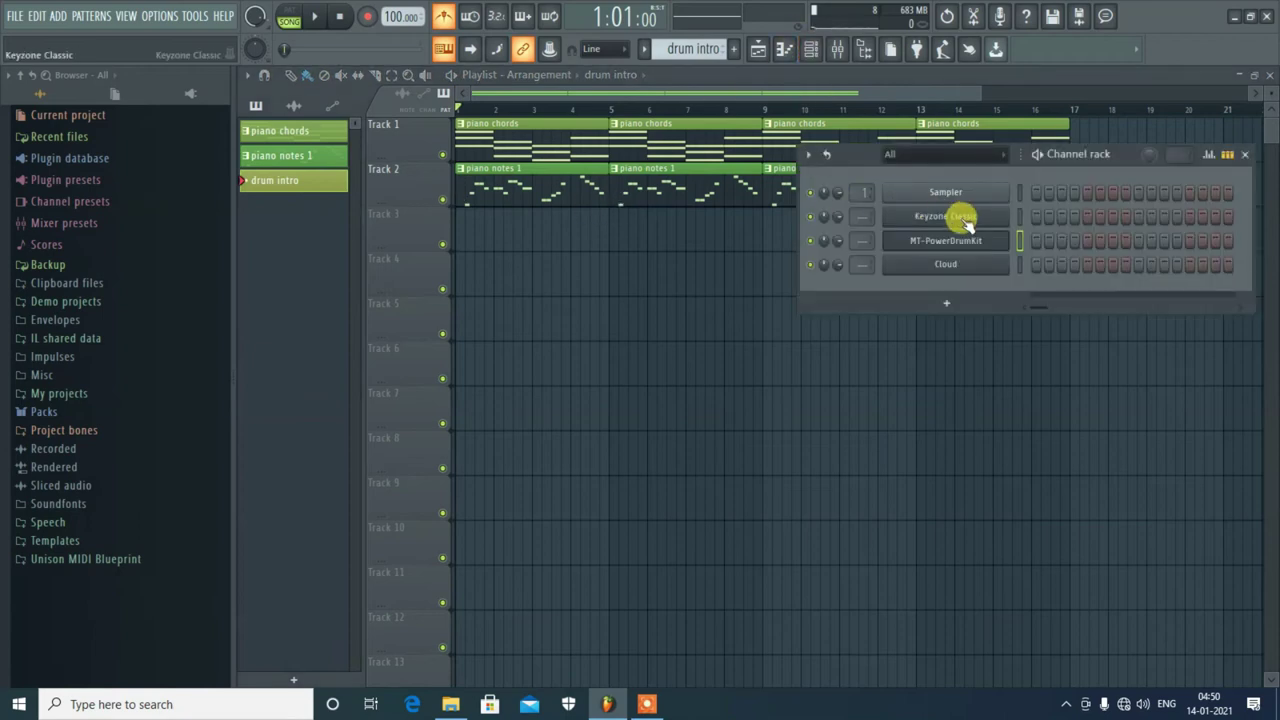
{"action": "left_click", "coordinate": [945, 245]}
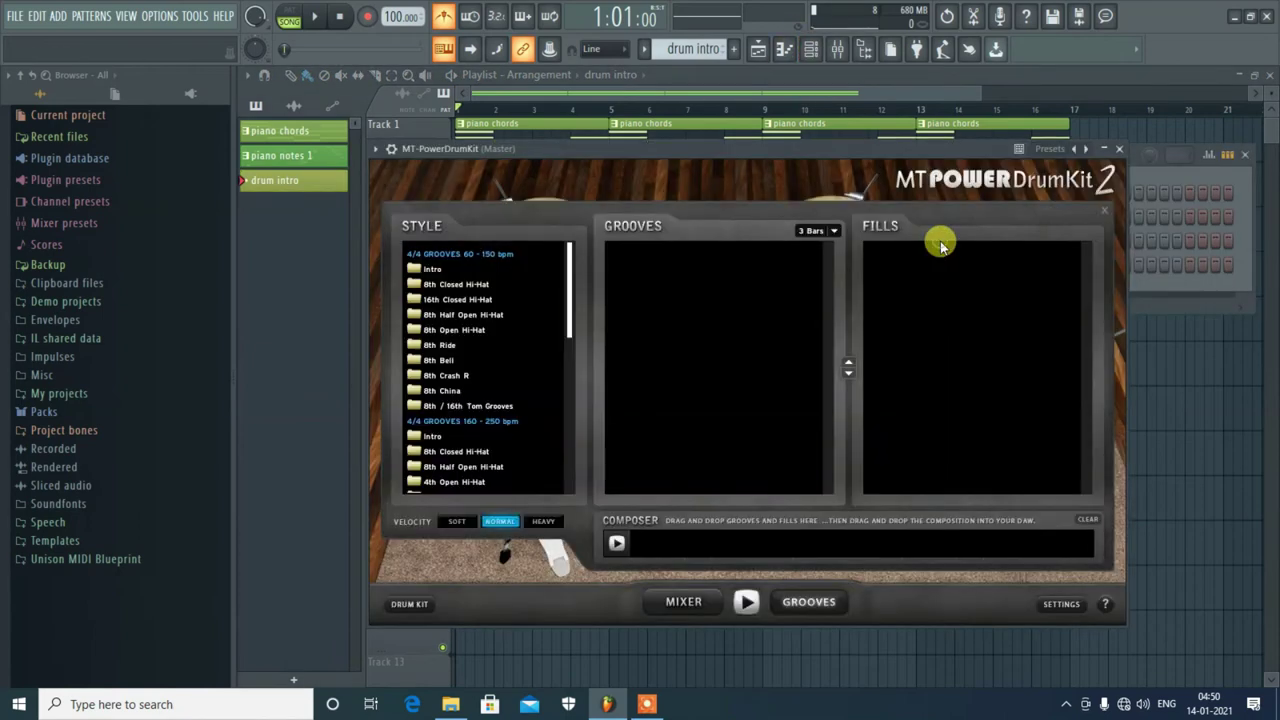
{"action": "left_click_drag", "start_coordinate": [837, 143], "coordinate": [631, 242]}
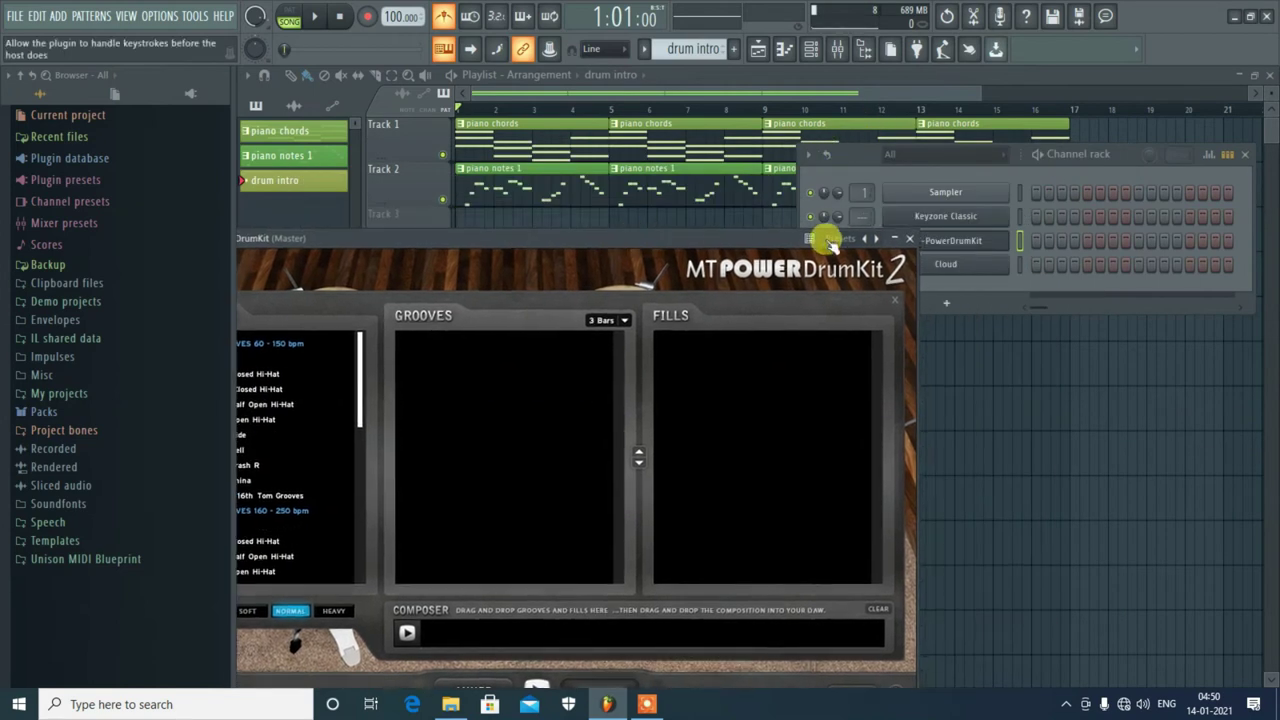
{"action": "right_click", "coordinate": [955, 244]}
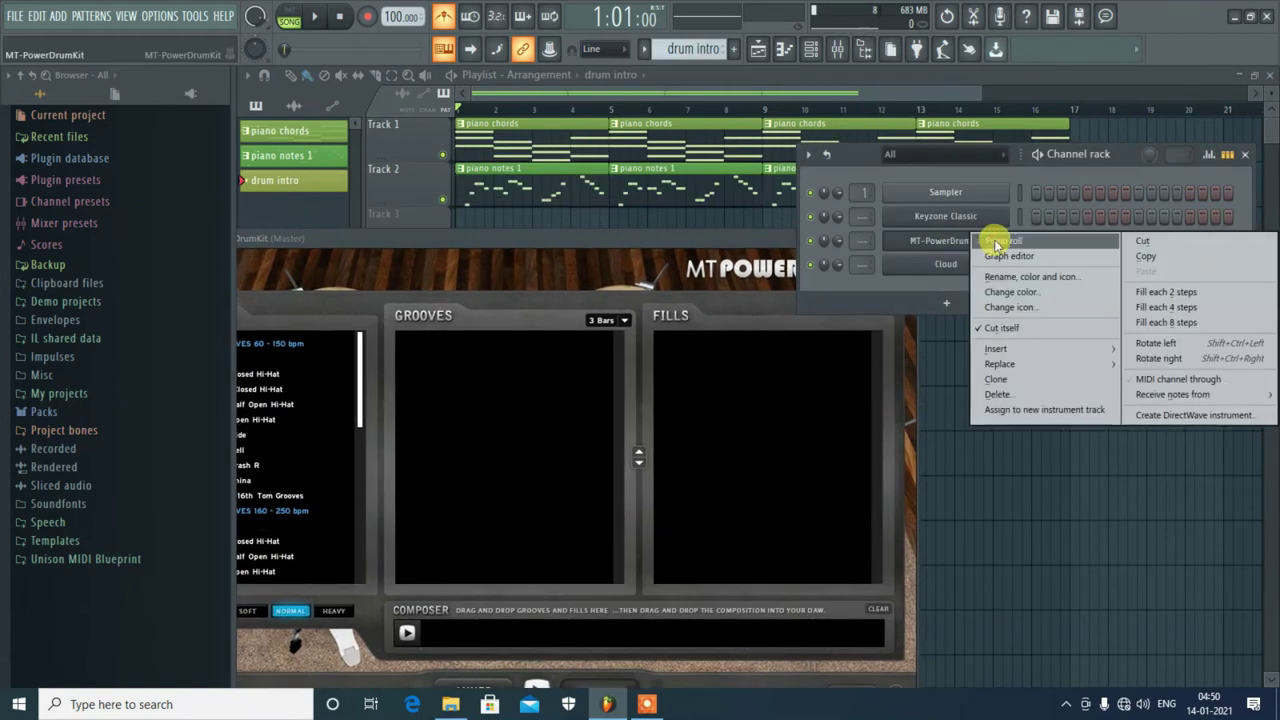
{"action": "left_click", "coordinate": [990, 241]}
{"action": "left_click_drag", "start_coordinate": [853, 228], "coordinate": [941, 412]}
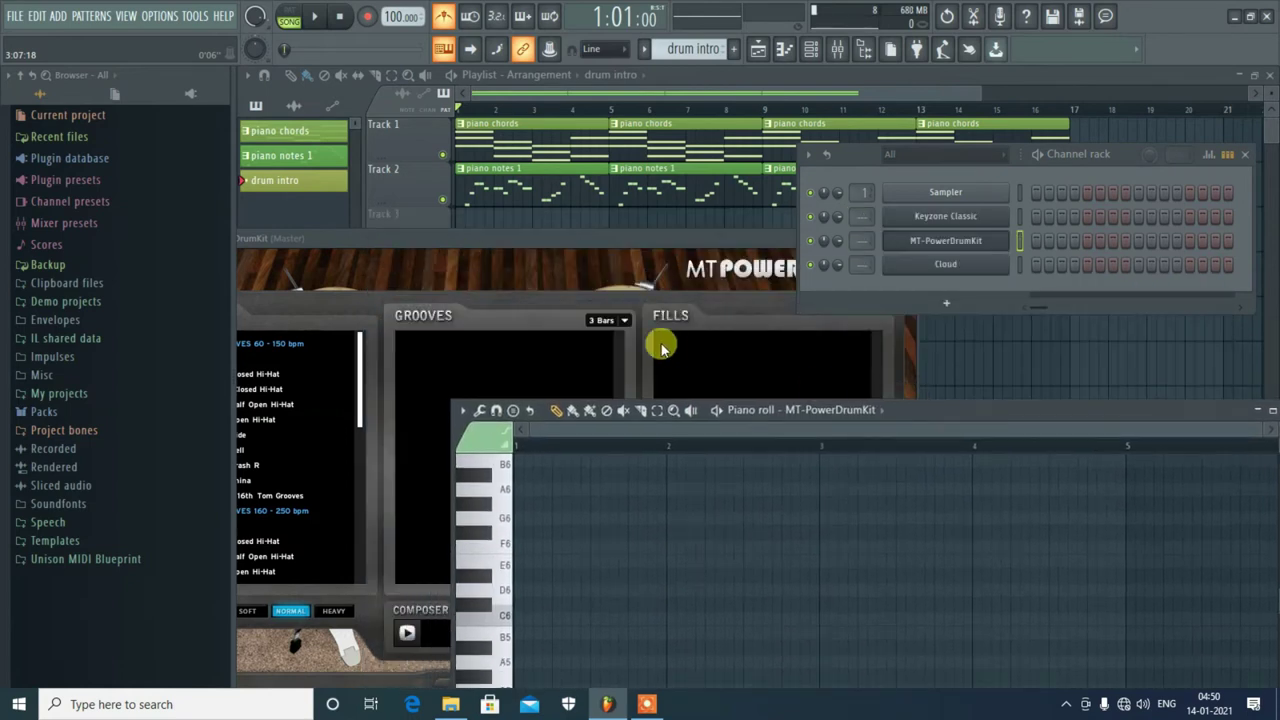
{"action": "left_click", "coordinate": [505, 243]}
{"action": "left_click_drag", "start_coordinate": [507, 243], "coordinate": [575, 140]}
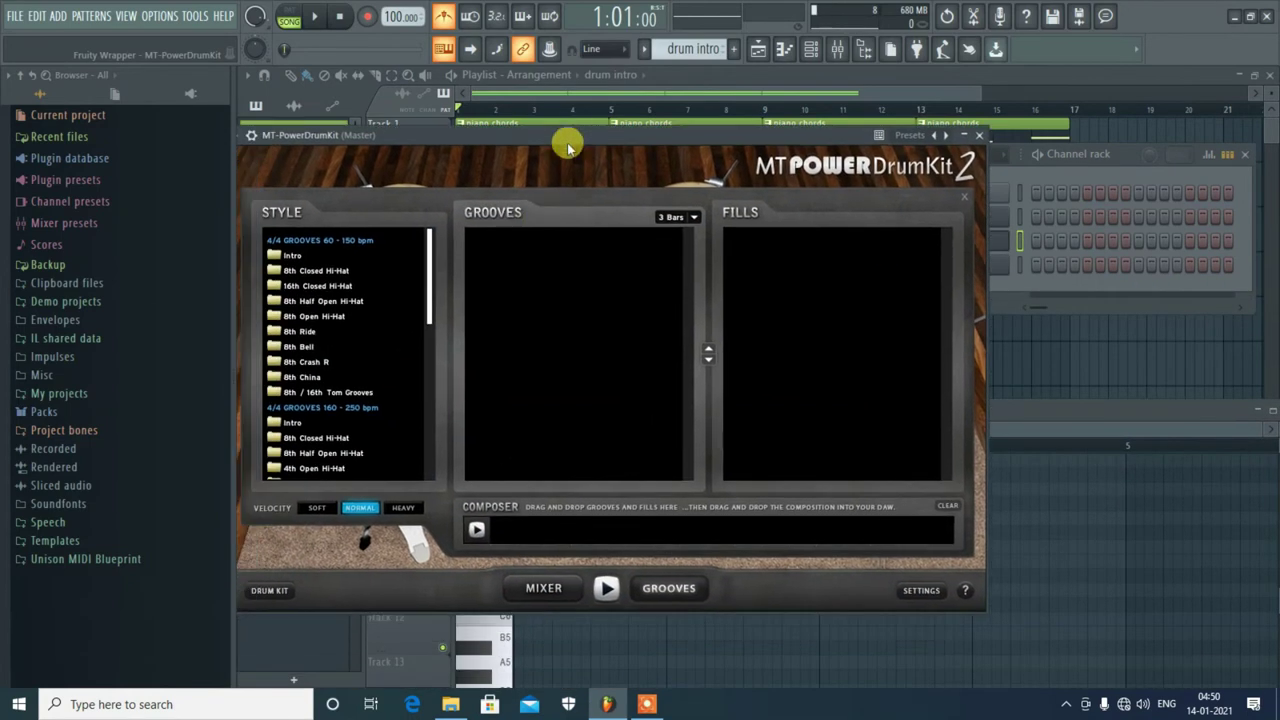
Audition the Intro grooves 01 to 06 and 12 from the 4/4 Grooves 160-250 bpm style in the drum kit
{"action": "left_click", "coordinate": [294, 423]}
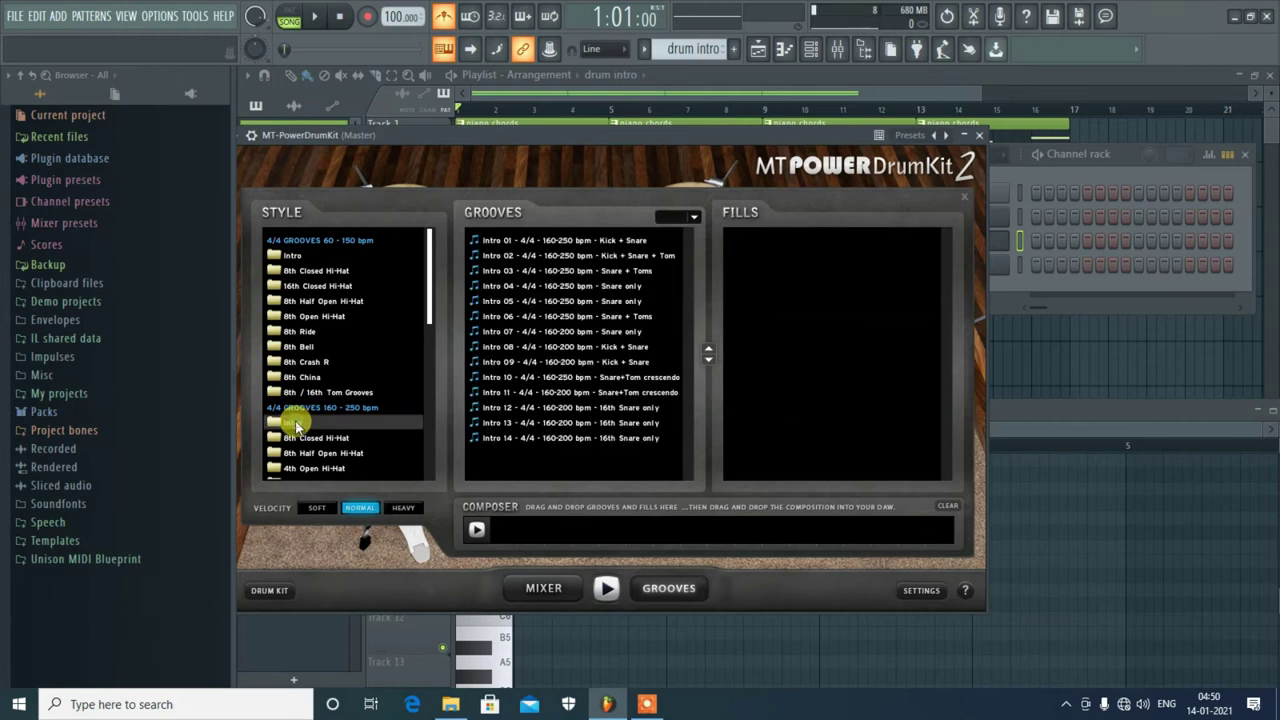
{"action": "left_click", "coordinate": [568, 241]}
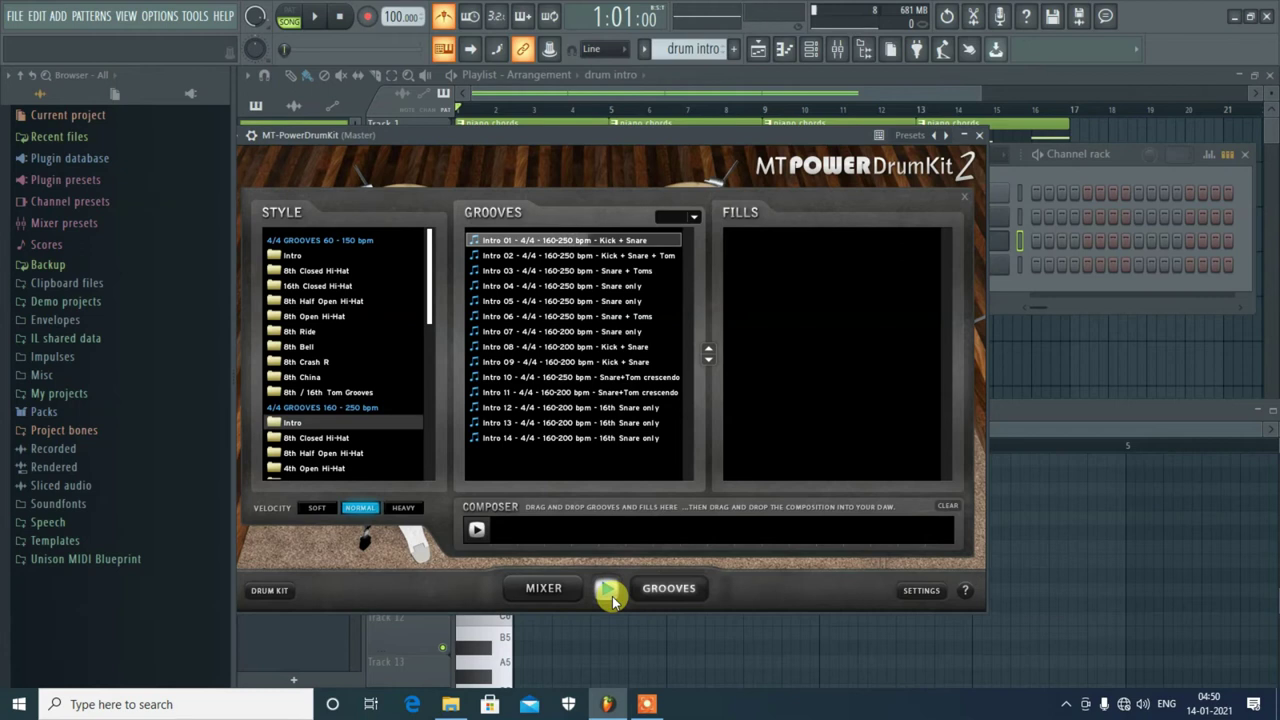
{"action": "left_click", "coordinate": [577, 271]}
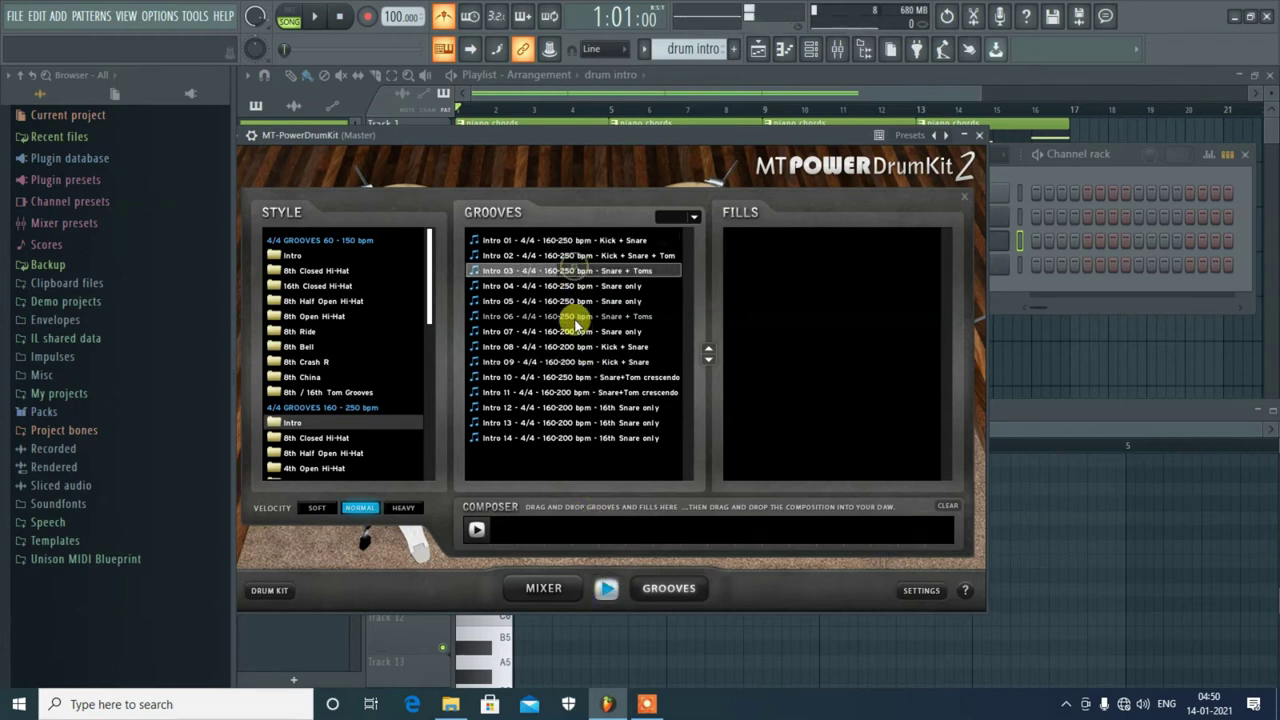
{"action": "left_click", "coordinate": [586, 242]}
{"action": "left_click", "coordinate": [564, 256]}
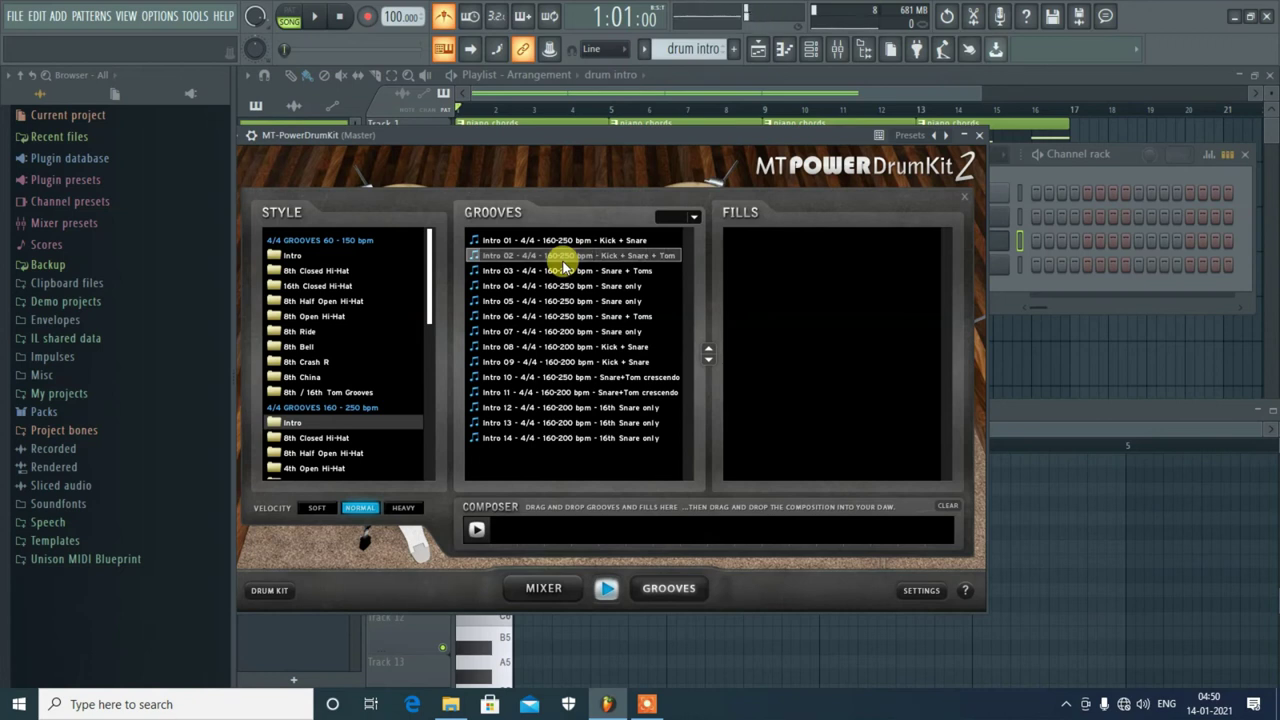
{"action": "left_click", "coordinate": [563, 287]}
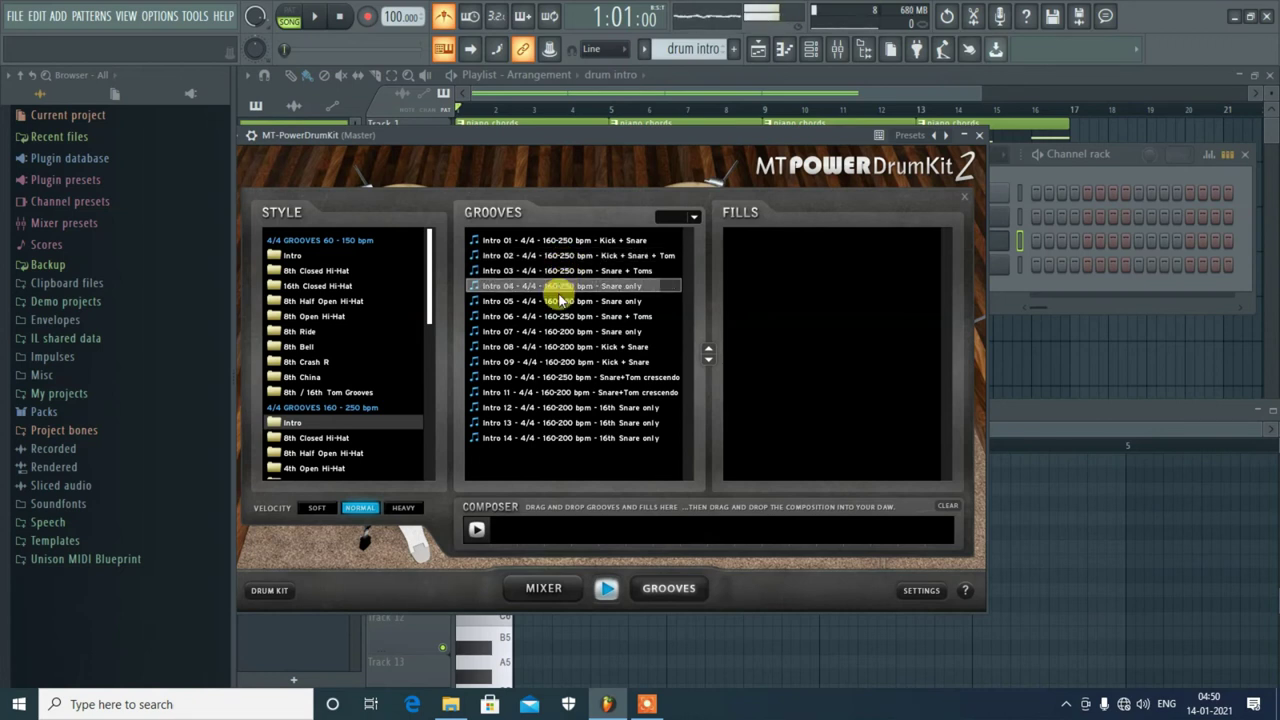
{"action": "left_click", "coordinate": [557, 302]}
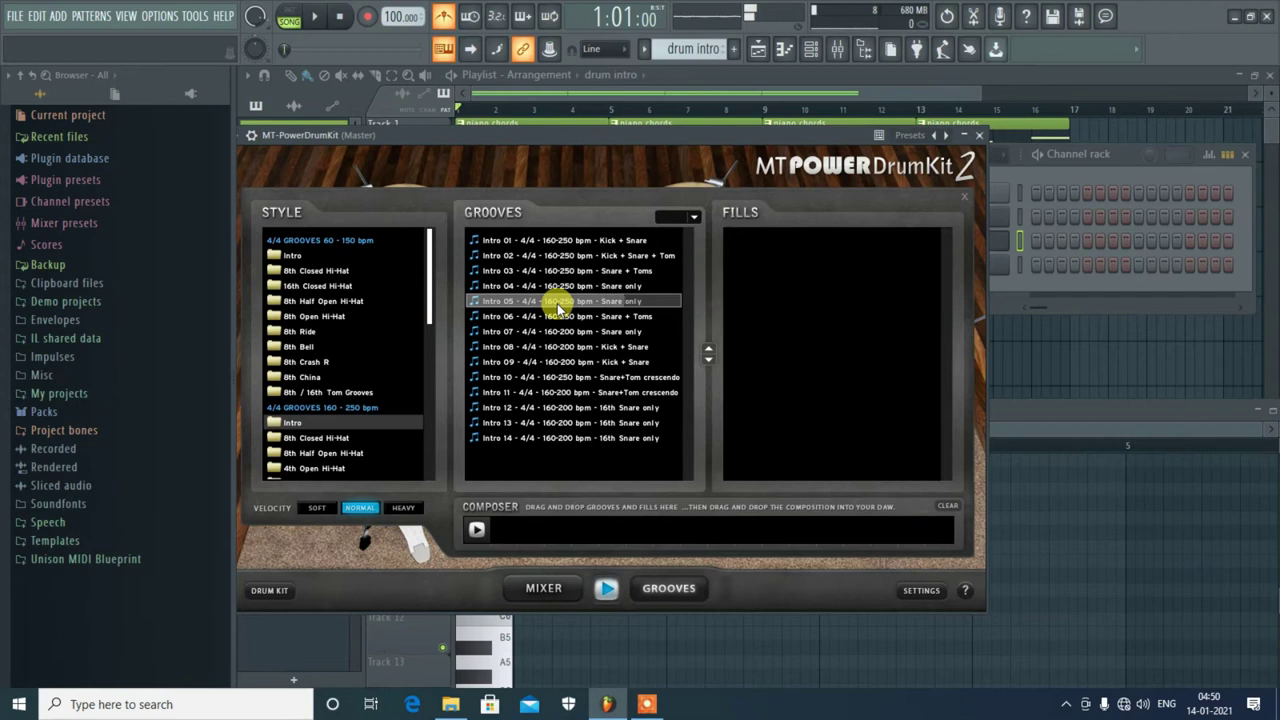
{"action": "left_click", "coordinate": [557, 318]}
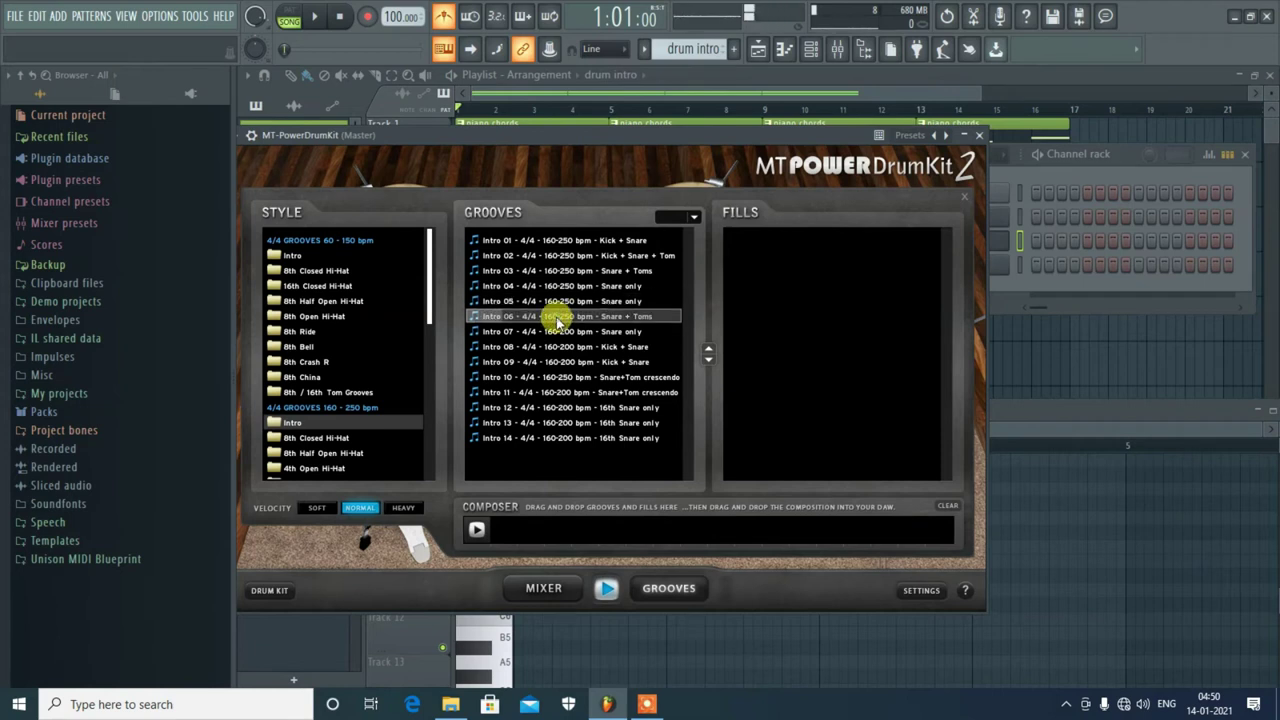
{"action": "left_click", "coordinate": [570, 407]}
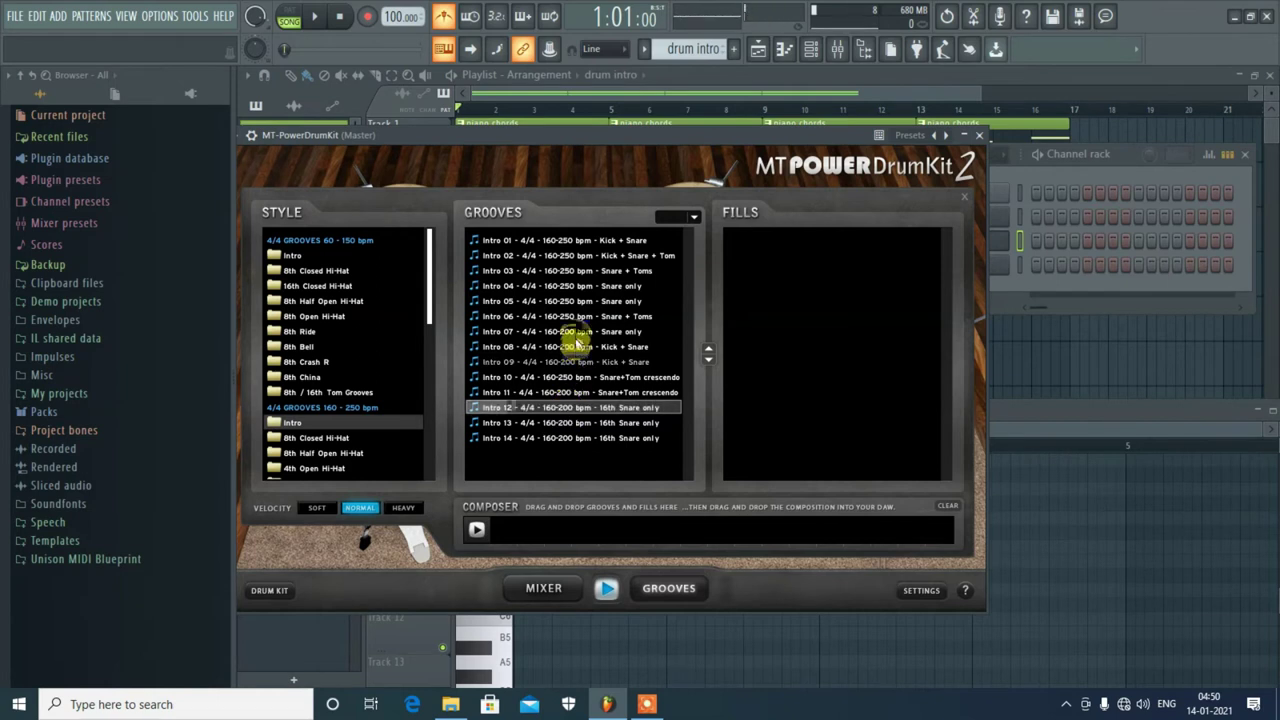
{"action": "left_click", "coordinate": [568, 242]}
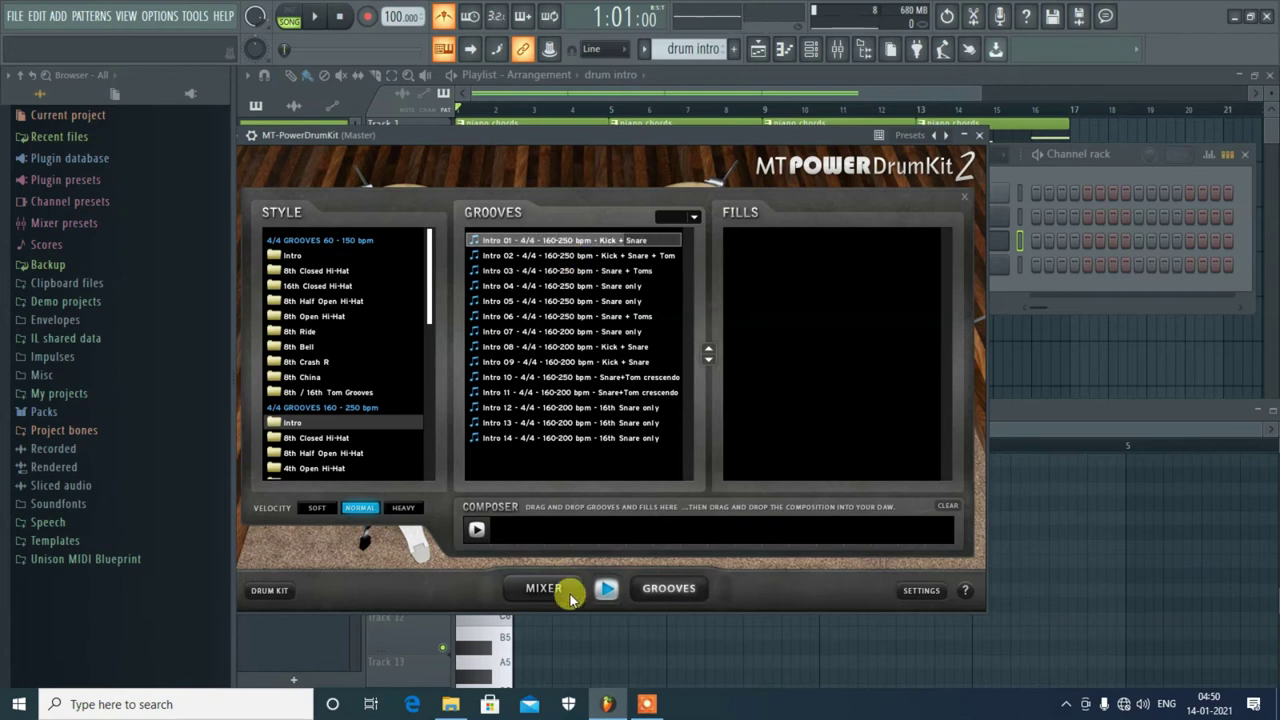
{"action": "left_click", "coordinate": [606, 590]}
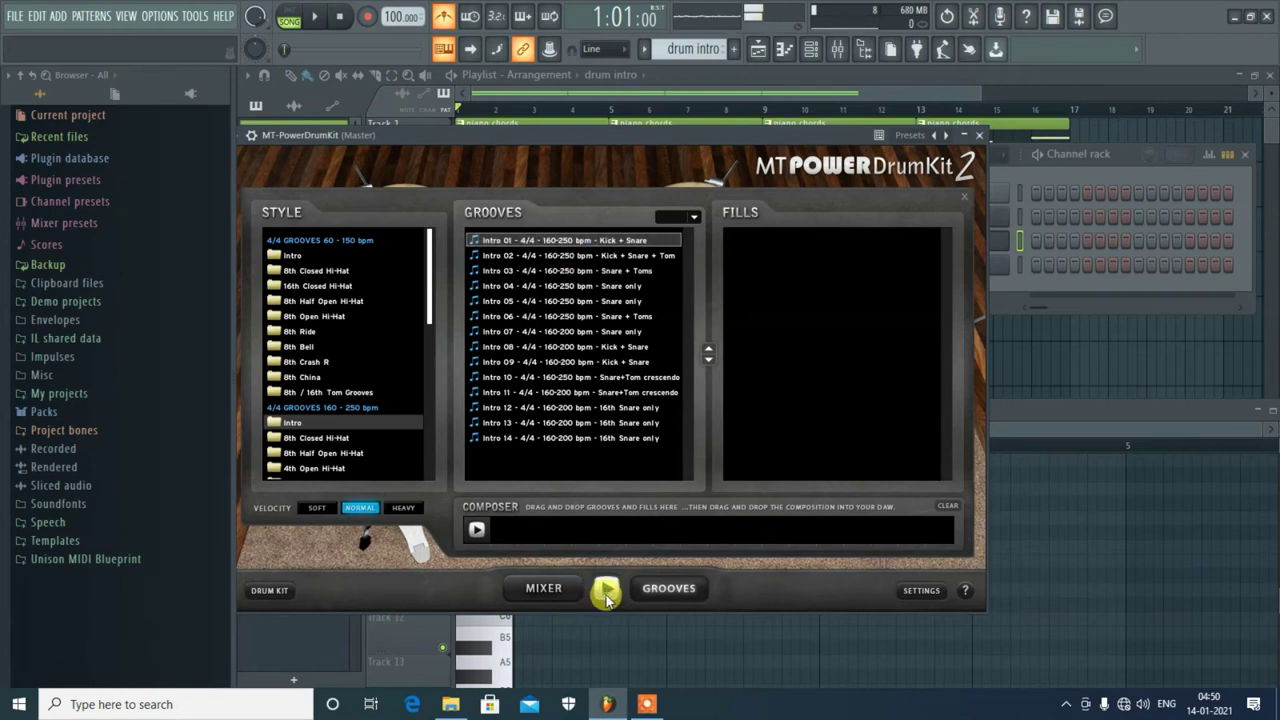
Compare Intro 01 of the 60-150 bpm style with Intro 02 and Intro 03 of the 160-250 bpm style, and stop the preview
{"action": "left_click", "coordinate": [300, 254]}
{"action": "left_click", "coordinate": [568, 243]}
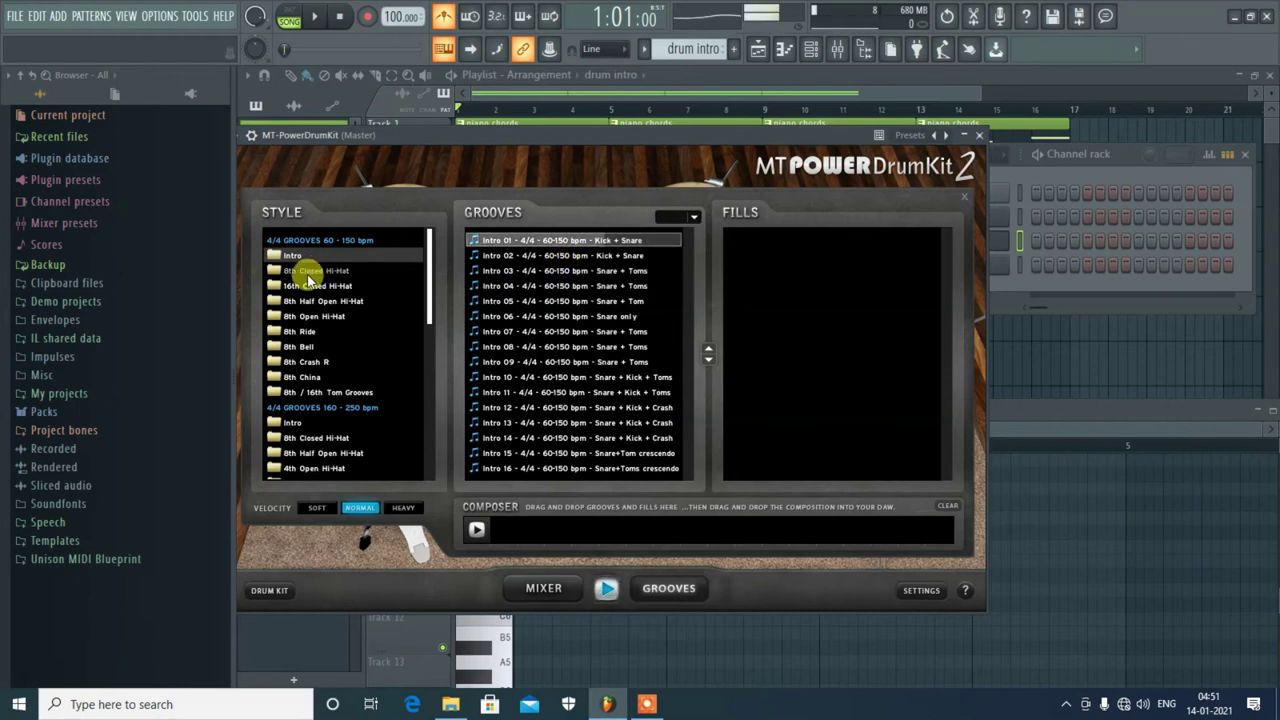
{"action": "left_click", "coordinate": [297, 425]}
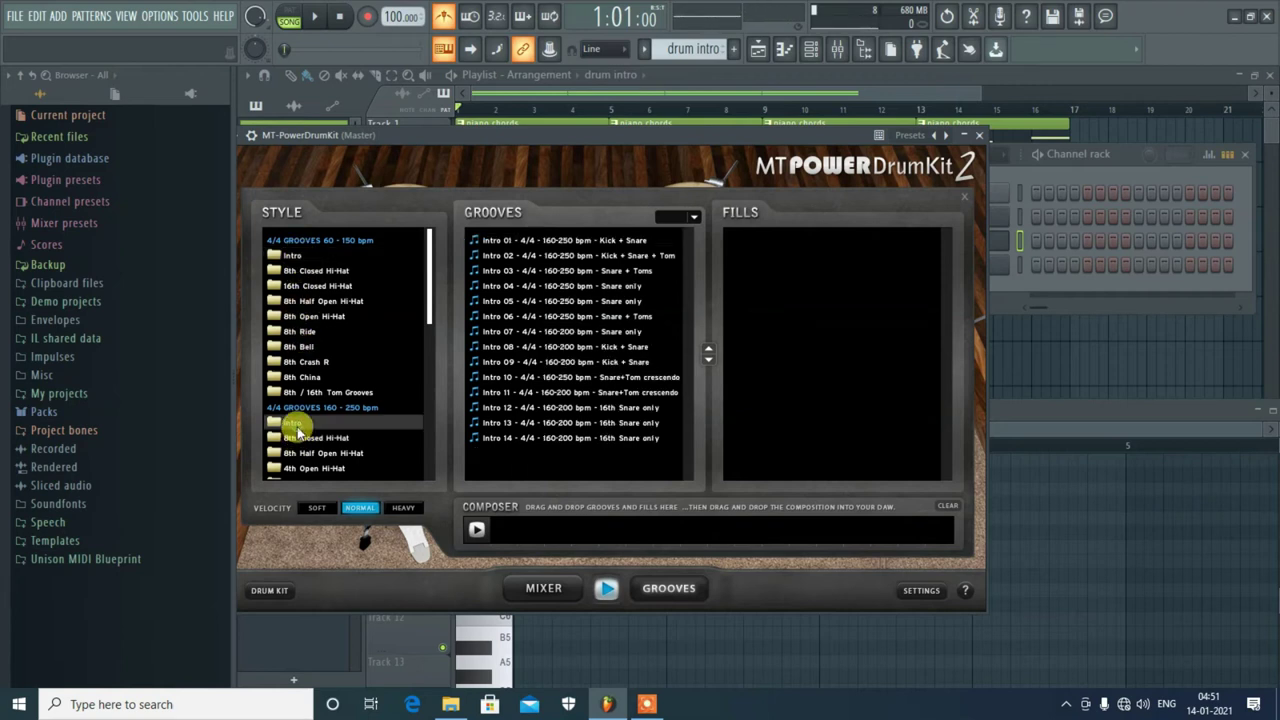
{"action": "left_click", "coordinate": [550, 257]}
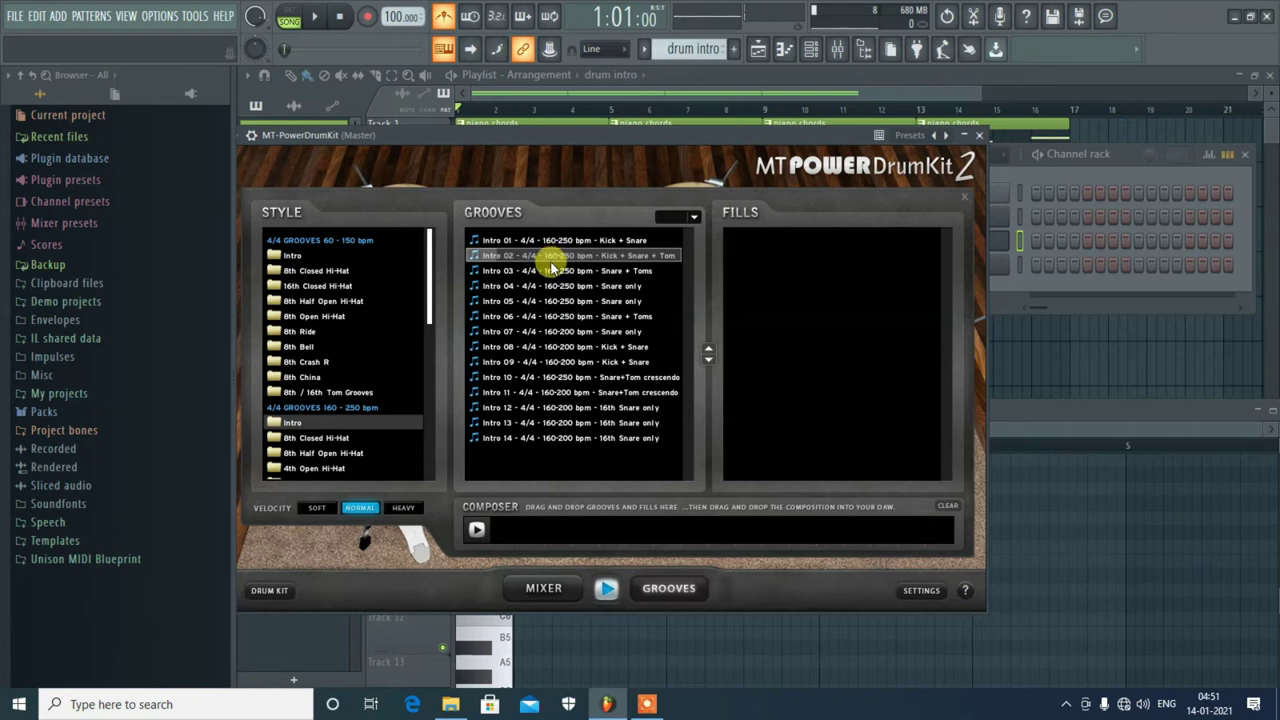
{"action": "left_click", "coordinate": [552, 271]}
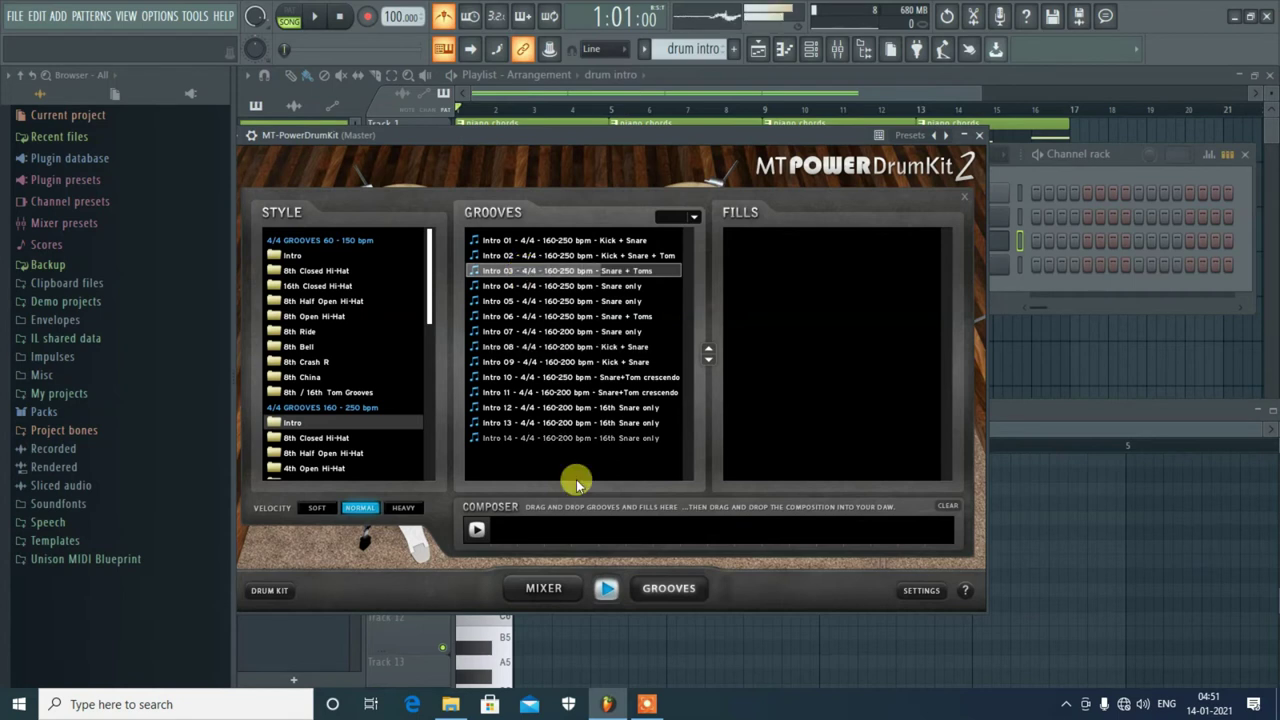
{"action": "left_click", "coordinate": [606, 589]}
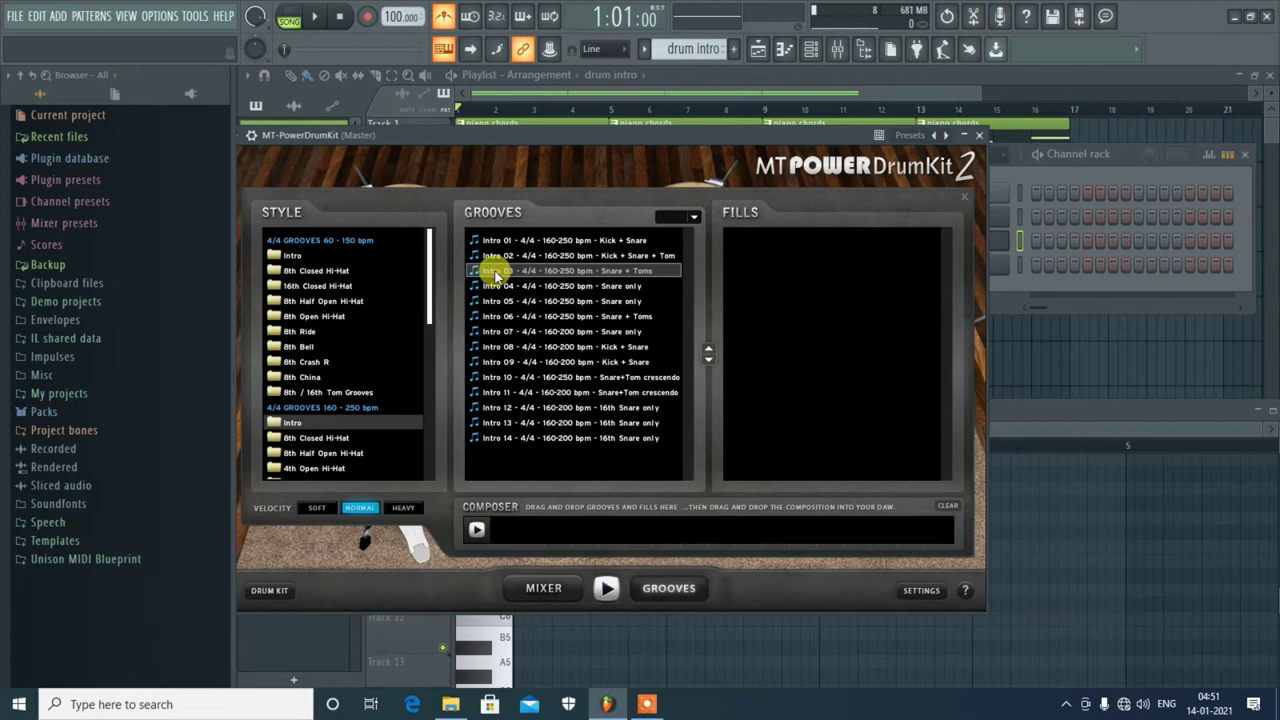
Insert the Intro 03 (160-250 bpm, Snare + Toms) groove into the MT-PowerDrumKit piano roll at bar 1 and view its notes
{"action": "left_click_drag", "start_coordinate": [495, 275], "coordinate": [900, 612]}
{"action": "left_click_drag", "start_coordinate": [1023, 646], "coordinate": [1064, 607]}
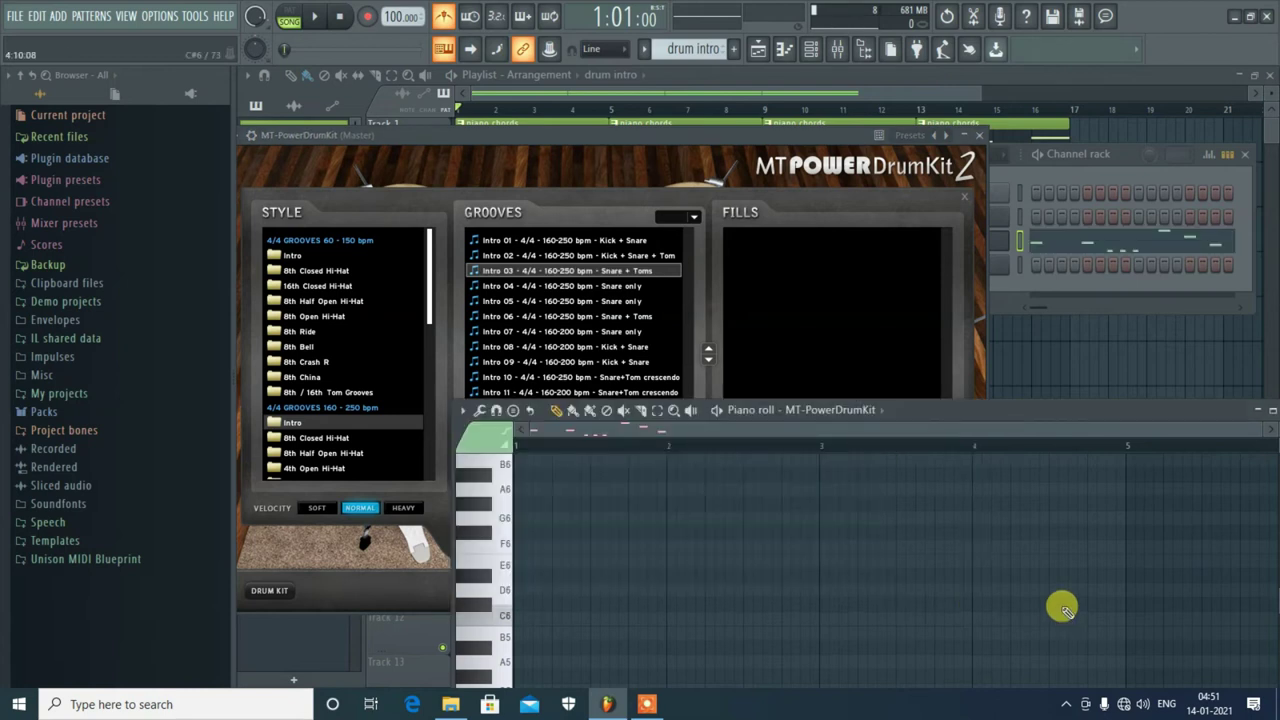
{"action": "scroll", "coordinate": [741, 600], "scroll_direction": "down", "scroll_amount": 6}
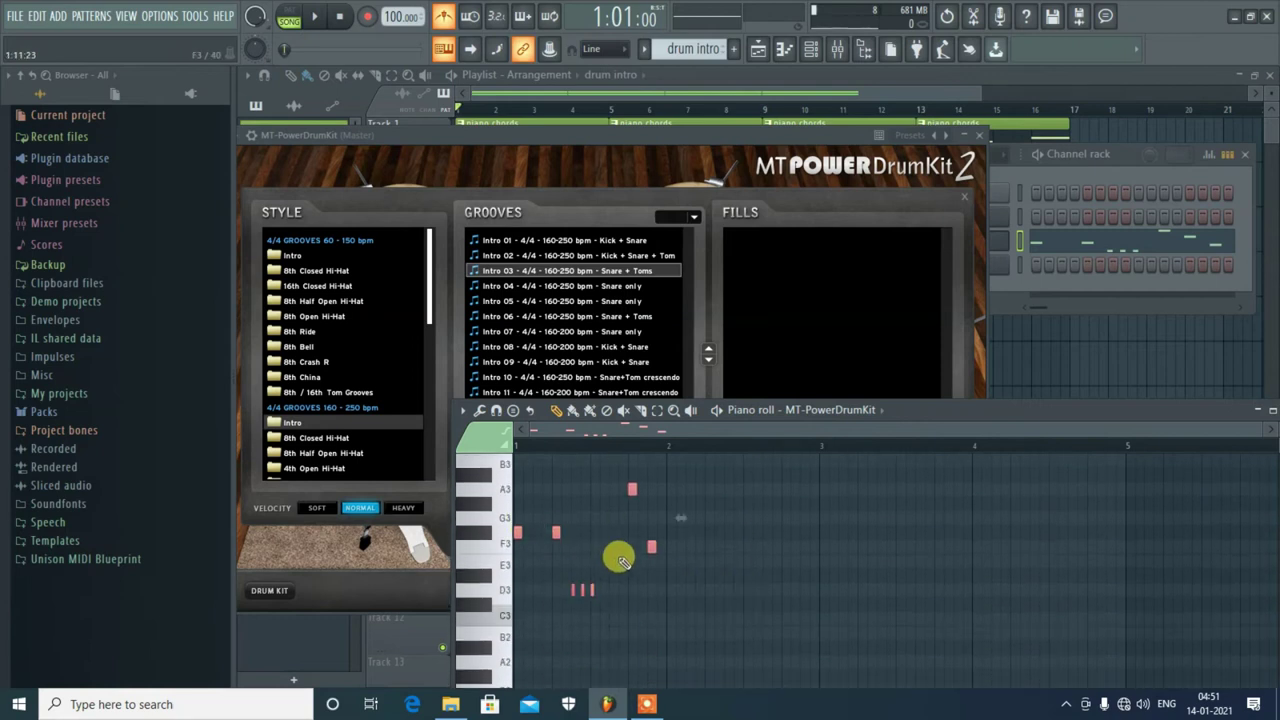
{"action": "scroll", "coordinate": [620, 560], "scroll_direction": "up", "scroll_amount": 7}
{"action": "scroll", "coordinate": [793, 566], "scroll_direction": "down", "scroll_amount": 1}
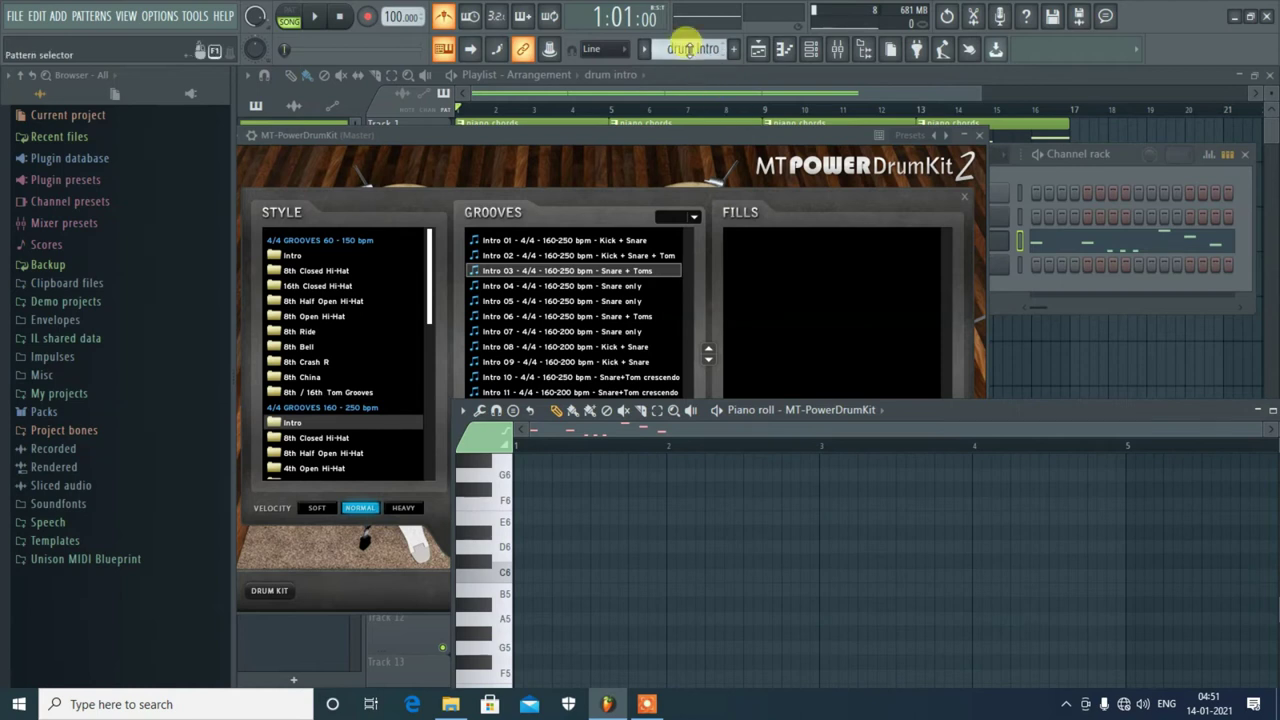
Rearrange the MT-PowerDrumKit window and its piano roll so the groove list and the playlist's pattern list are both accessible
{"action": "left_click_drag", "start_coordinate": [546, 135], "coordinate": [678, 197]}
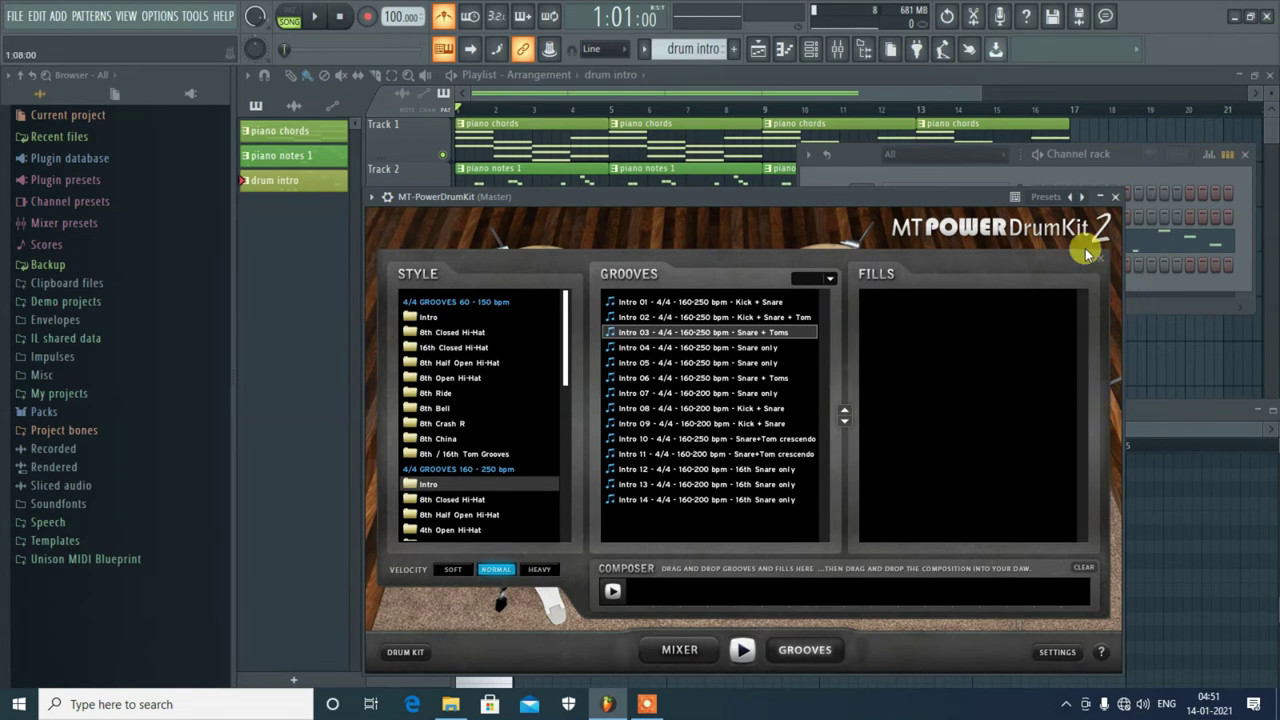
{"action": "left_click", "coordinate": [1161, 549]}
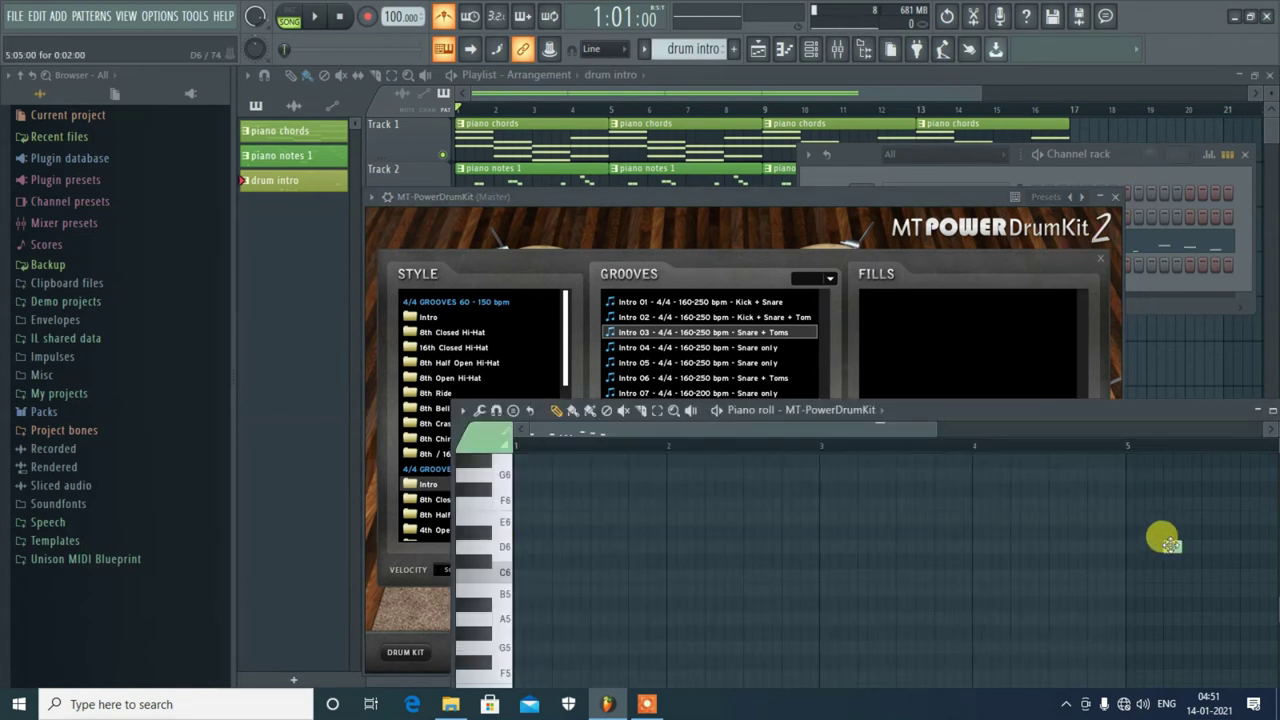
{"action": "left_click", "coordinate": [882, 410]}
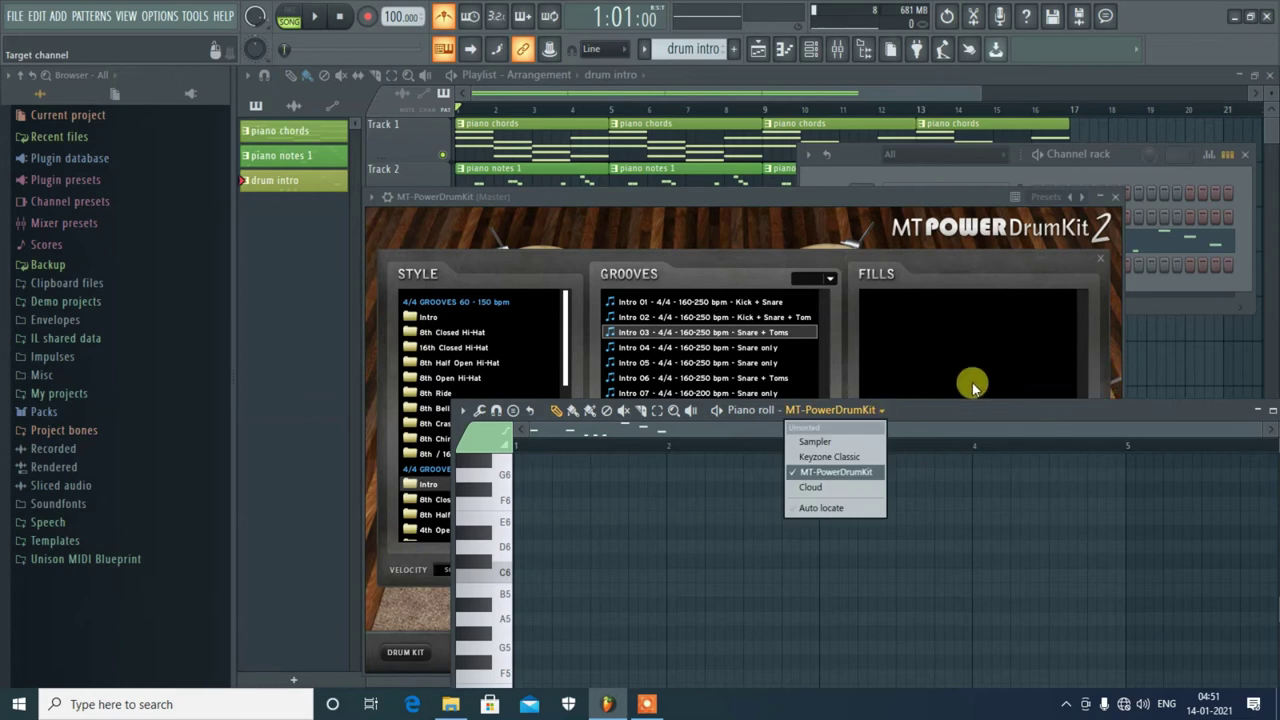
{"action": "left_click", "coordinate": [890, 410]}
{"action": "left_click_drag", "start_coordinate": [890, 410], "coordinate": [825, 510]}
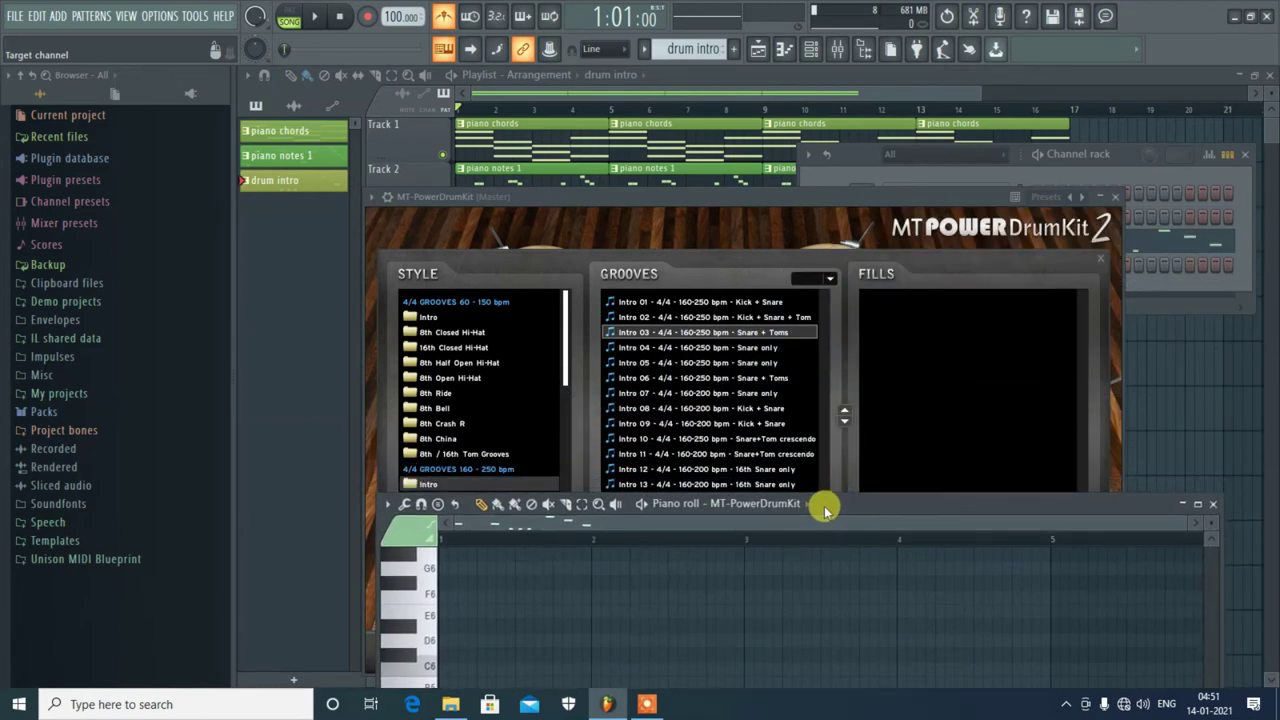
Show the 8th Closed Hi-Hat grooves of the 4/4 Grooves 160-250 bpm style in the drum kit and add a new empty pattern
{"action": "left_click_drag", "start_coordinate": [690, 200], "coordinate": [721, 137]}
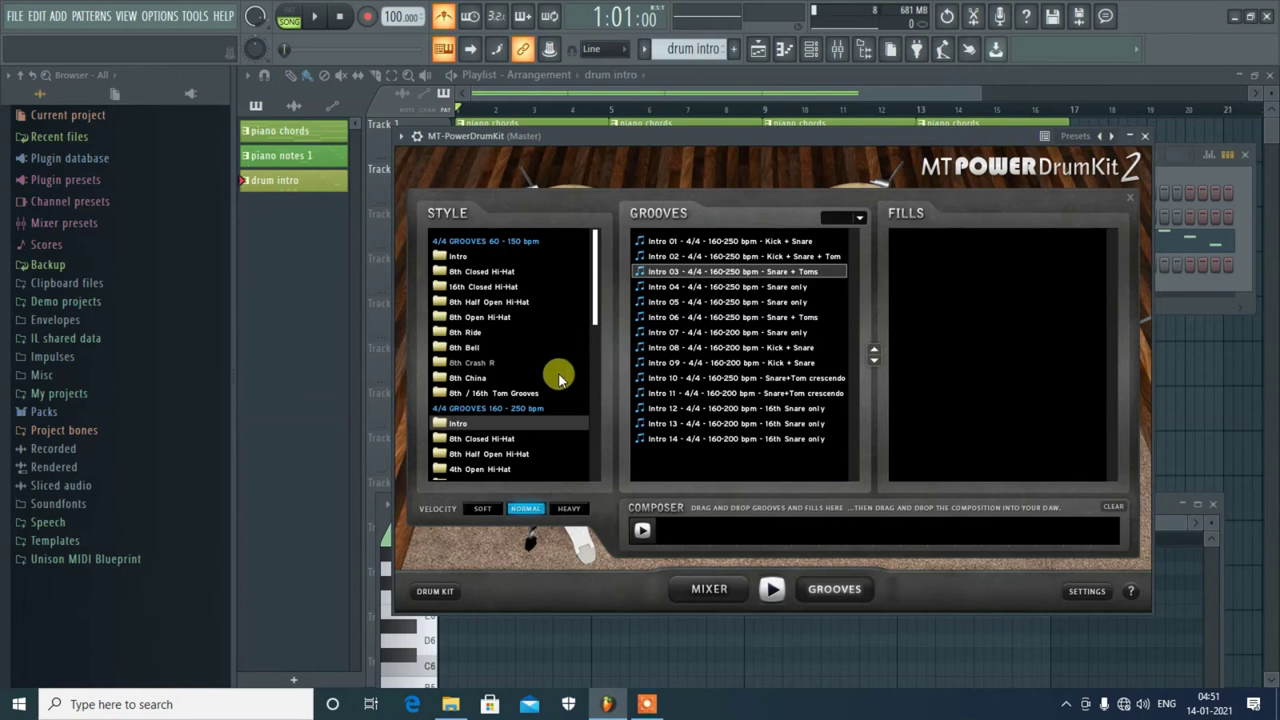
{"action": "left_click", "coordinate": [481, 438]}
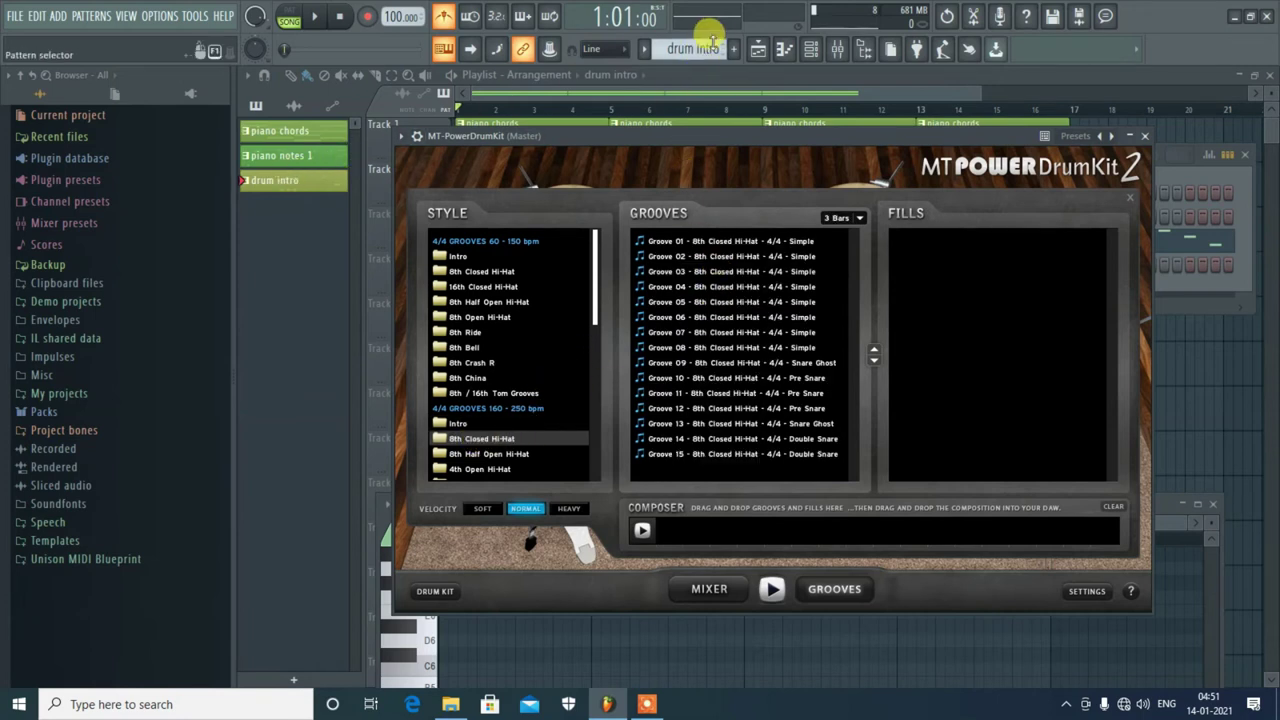
{"action": "scroll", "coordinate": [686, 49], "scroll_direction": "up", "scroll_amount": 1}
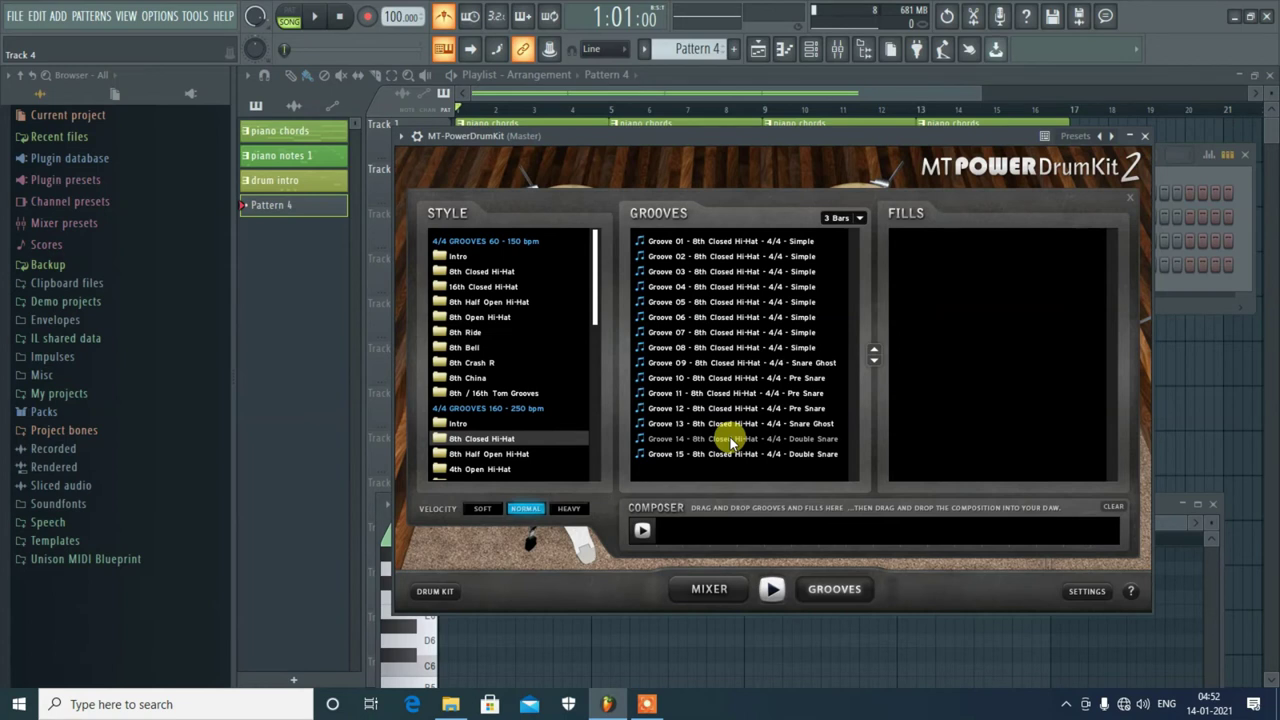
Select Groove 01 of the 8th Closed Hi-Hat style for preview and set the groove length to 4 Bars
{"action": "left_click", "coordinate": [724, 243]}
{"action": "left_click", "coordinate": [771, 592]}
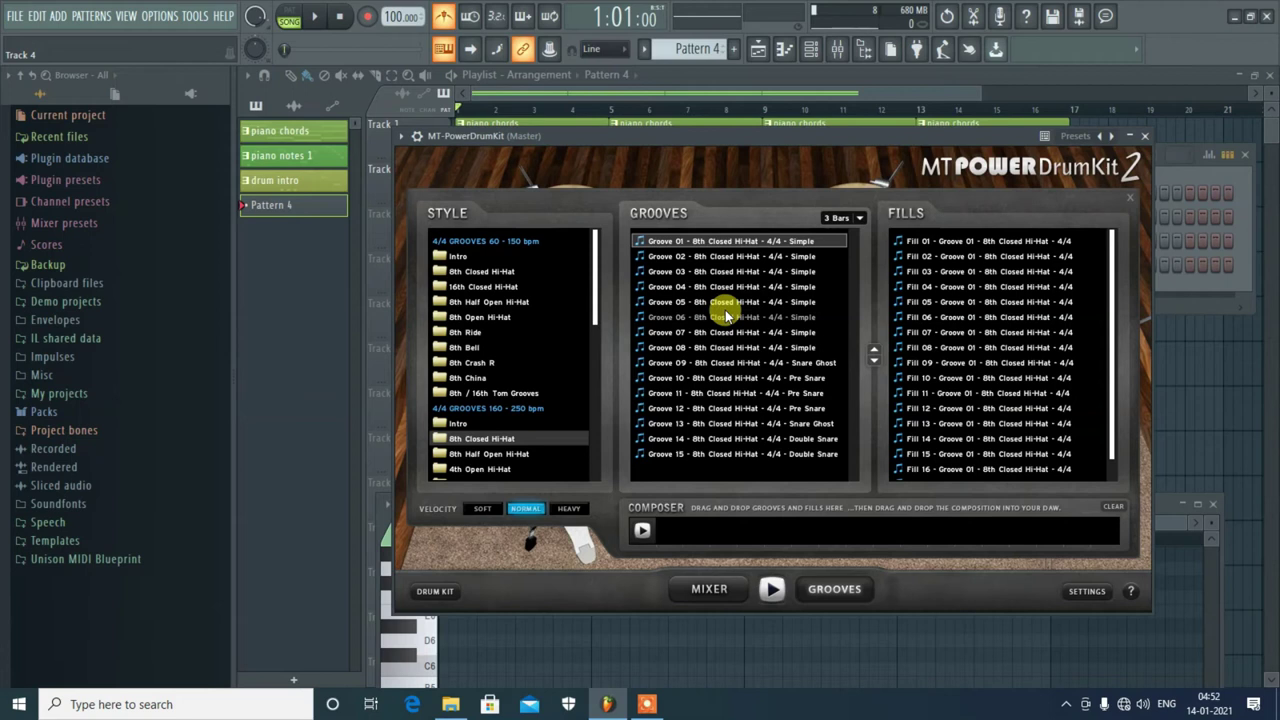
{"action": "left_click", "coordinate": [862, 220]}
{"action": "left_click", "coordinate": [836, 262]}
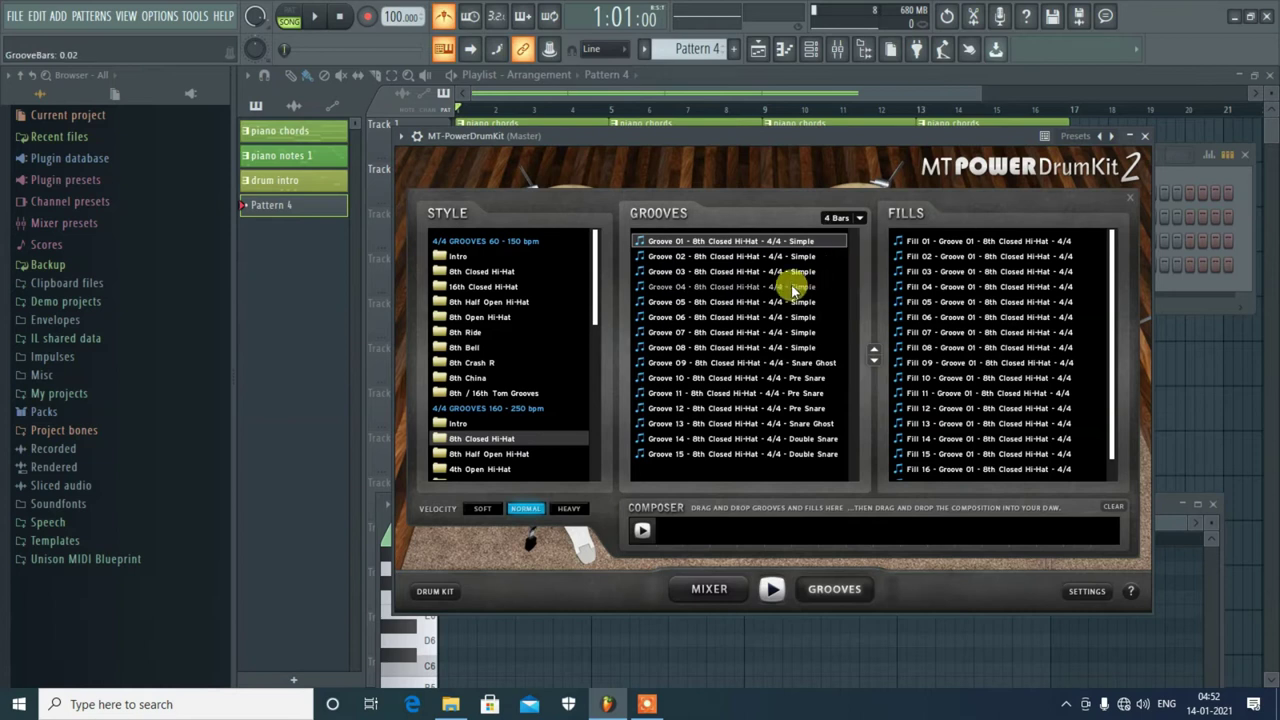
Preview Groove 03 - 8th Closed Hi-Hat - Simple and insert it into the new pattern's MT-PowerDrumKit piano roll
{"action": "left_click", "coordinate": [728, 279]}
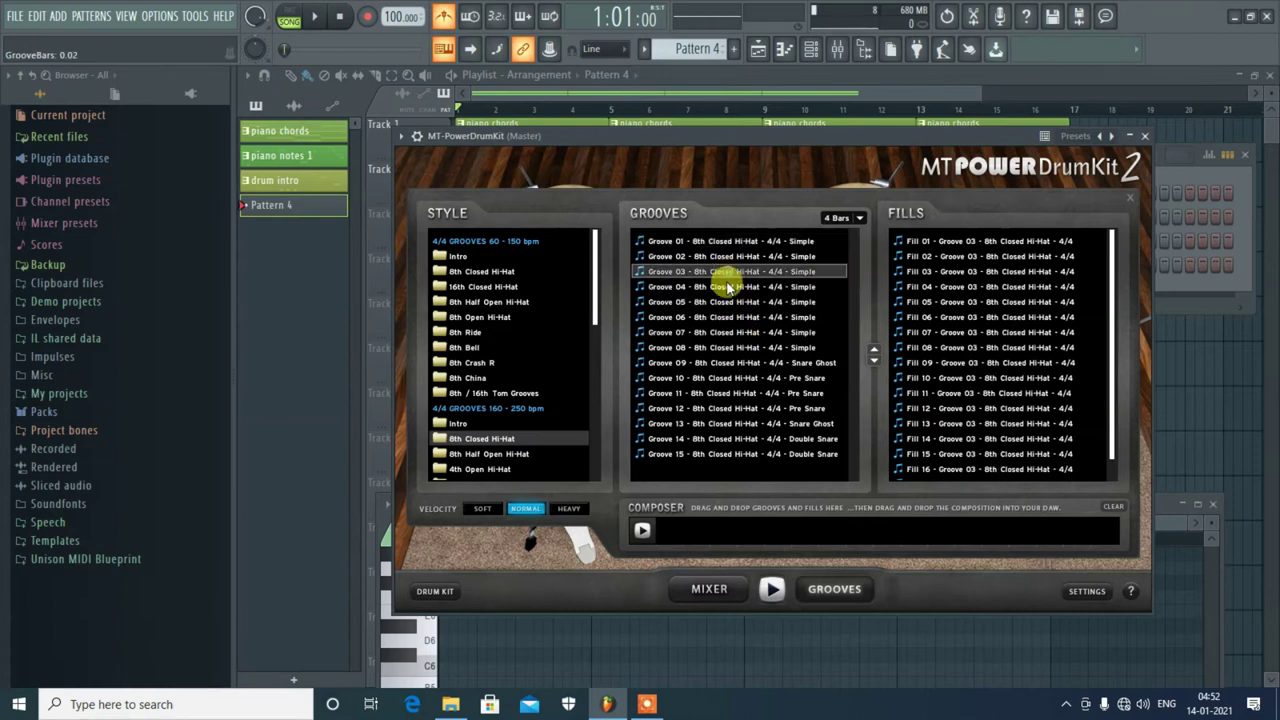
{"action": "left_click", "coordinate": [771, 590]}
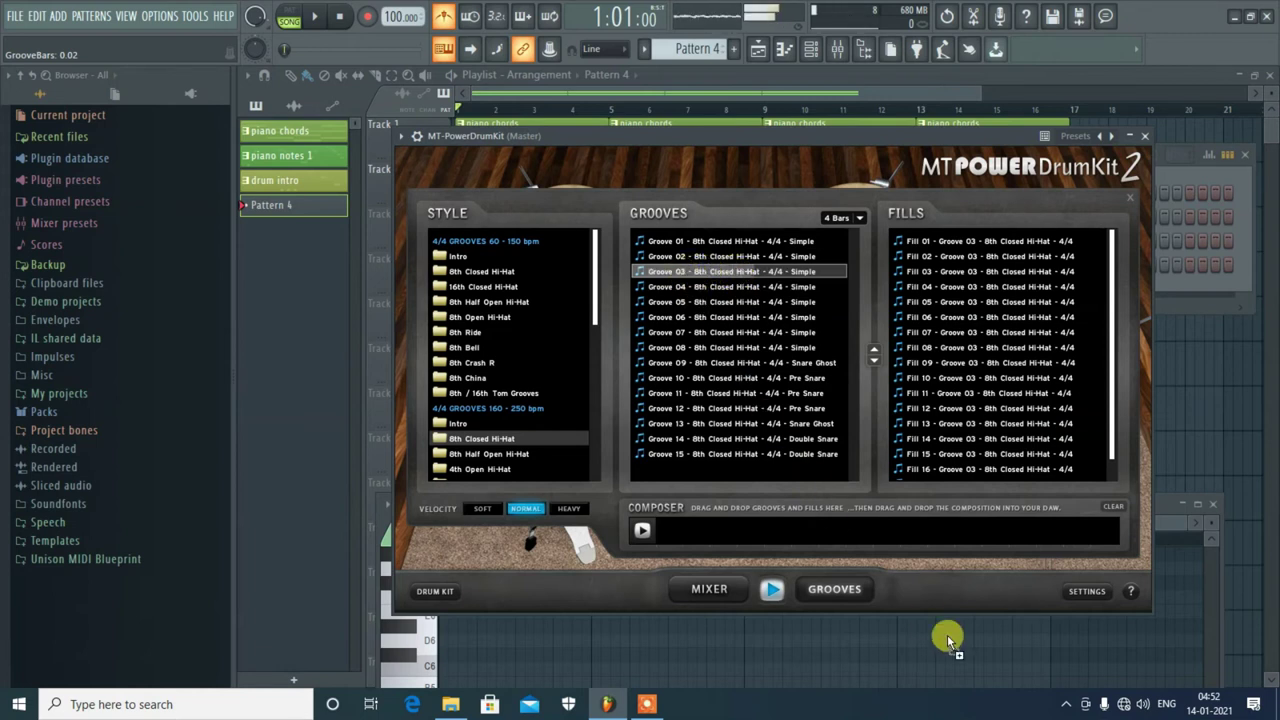
{"action": "left_click", "coordinate": [991, 671]}
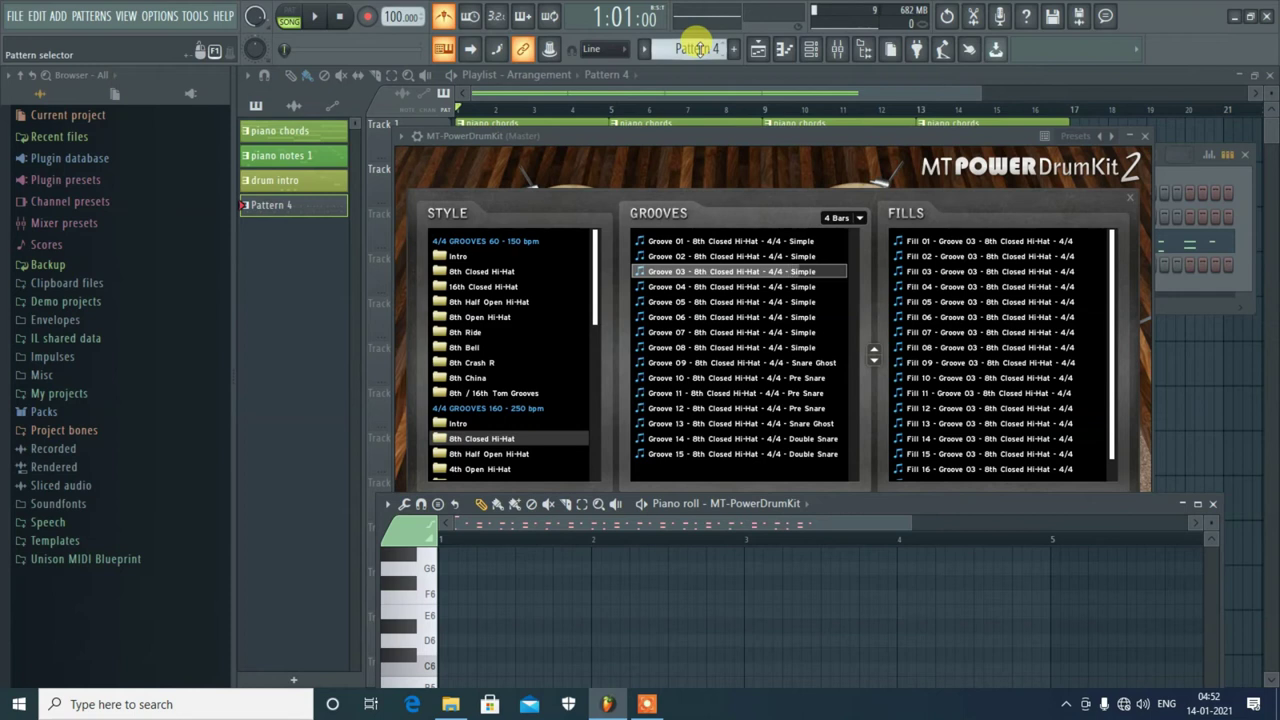
Add another pattern, compare Grooves 08, 10 and 09, and insert Groove 09 (Snare Ghost) into its MT-PowerDrumKit piano roll
{"action": "scroll", "coordinate": [697, 48], "scroll_direction": "down", "scroll_amount": 1}
{"action": "left_click", "coordinate": [712, 349]}
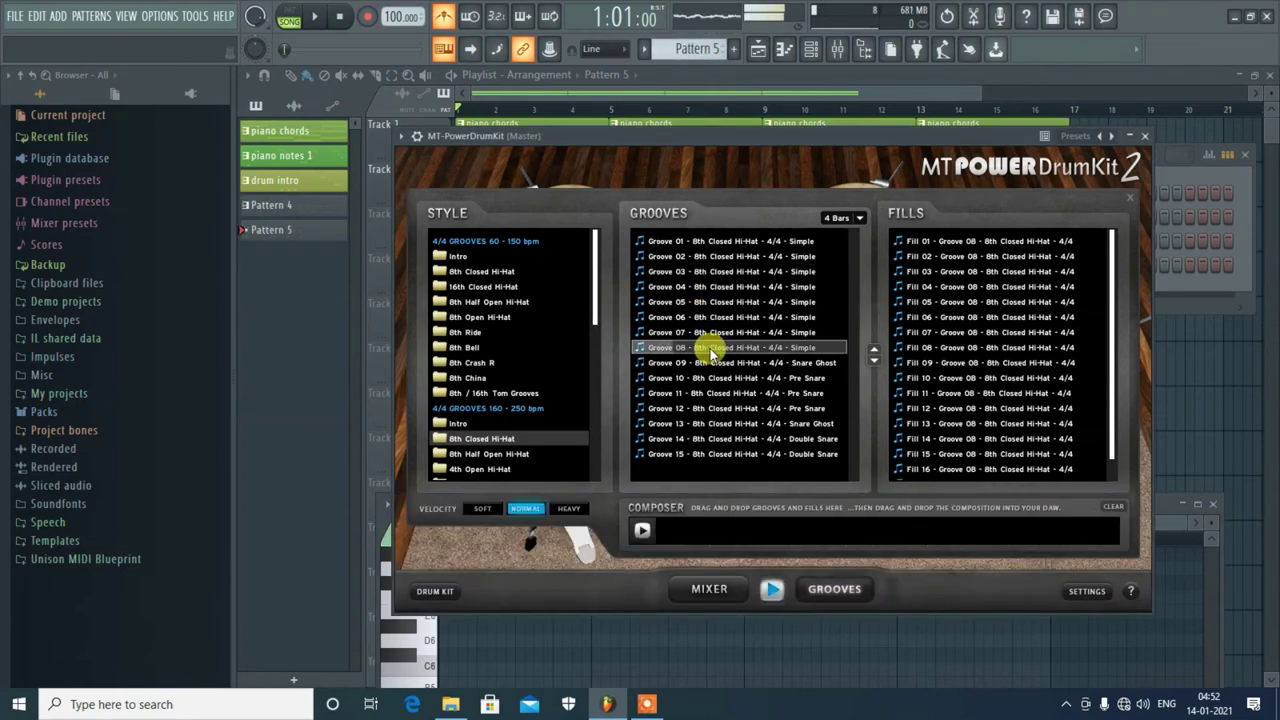
{"action": "left_click", "coordinate": [716, 379]}
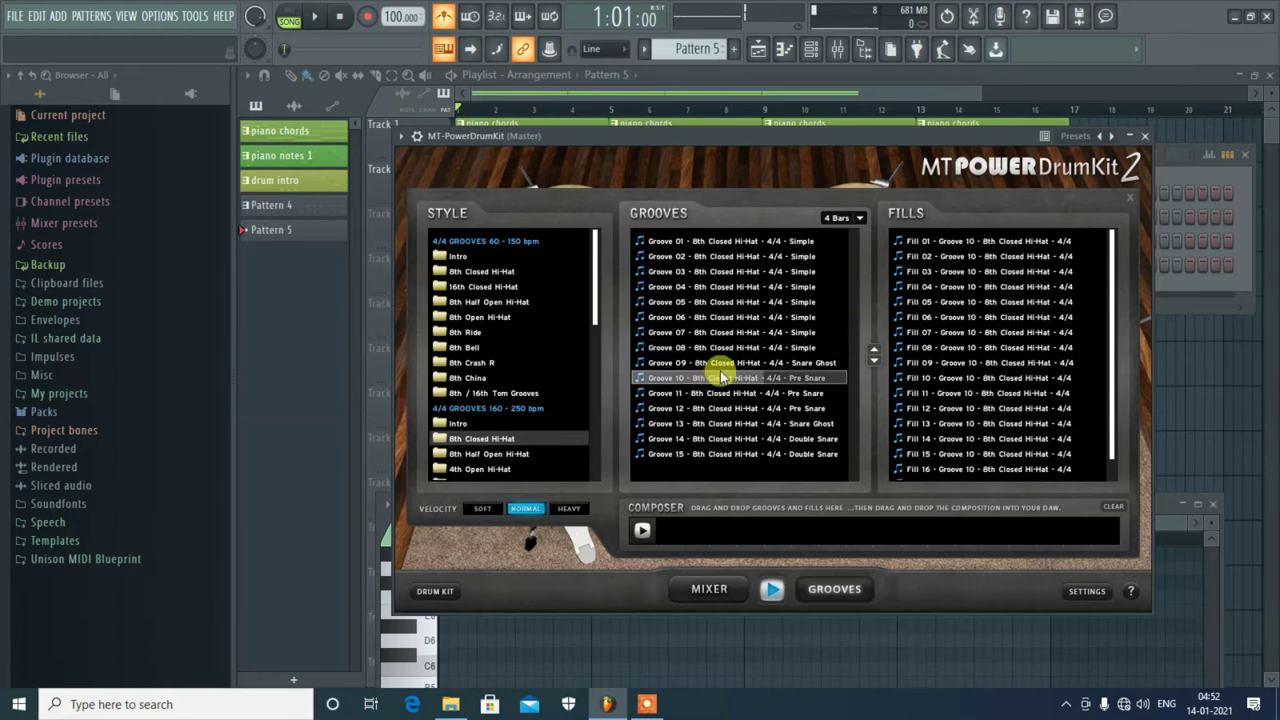
{"action": "left_click", "coordinate": [723, 362]}
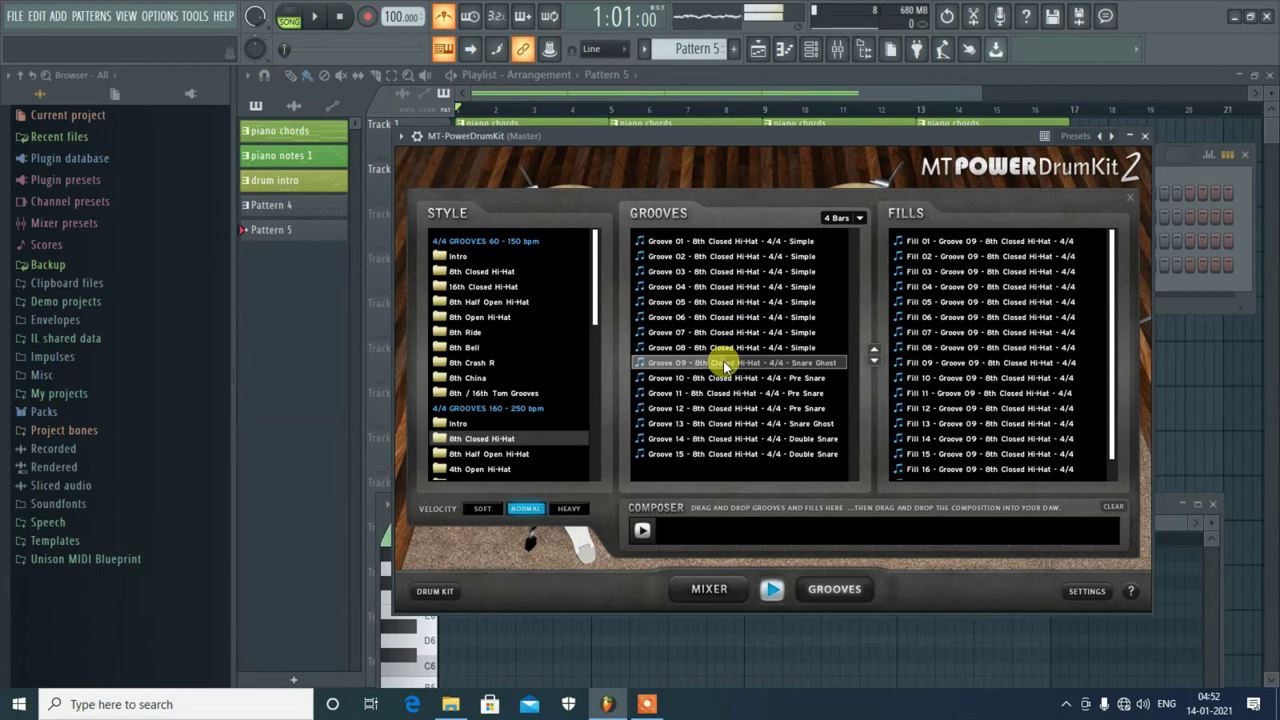
{"action": "left_click", "coordinate": [908, 643]}
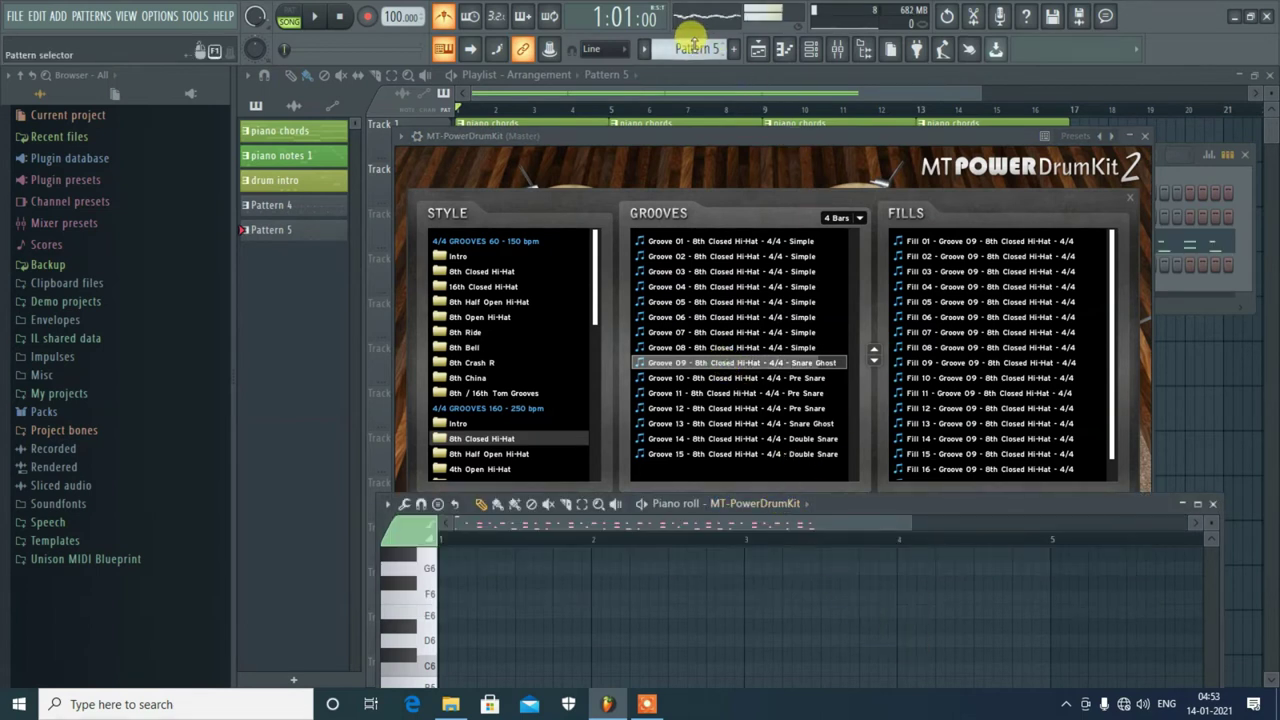
Add a further pattern and insert Fill 01 of Groove 08 - 8th Closed Hi-Hat into its drum kit piano roll
{"action": "scroll", "coordinate": [694, 44], "scroll_direction": "up", "scroll_amount": 1}
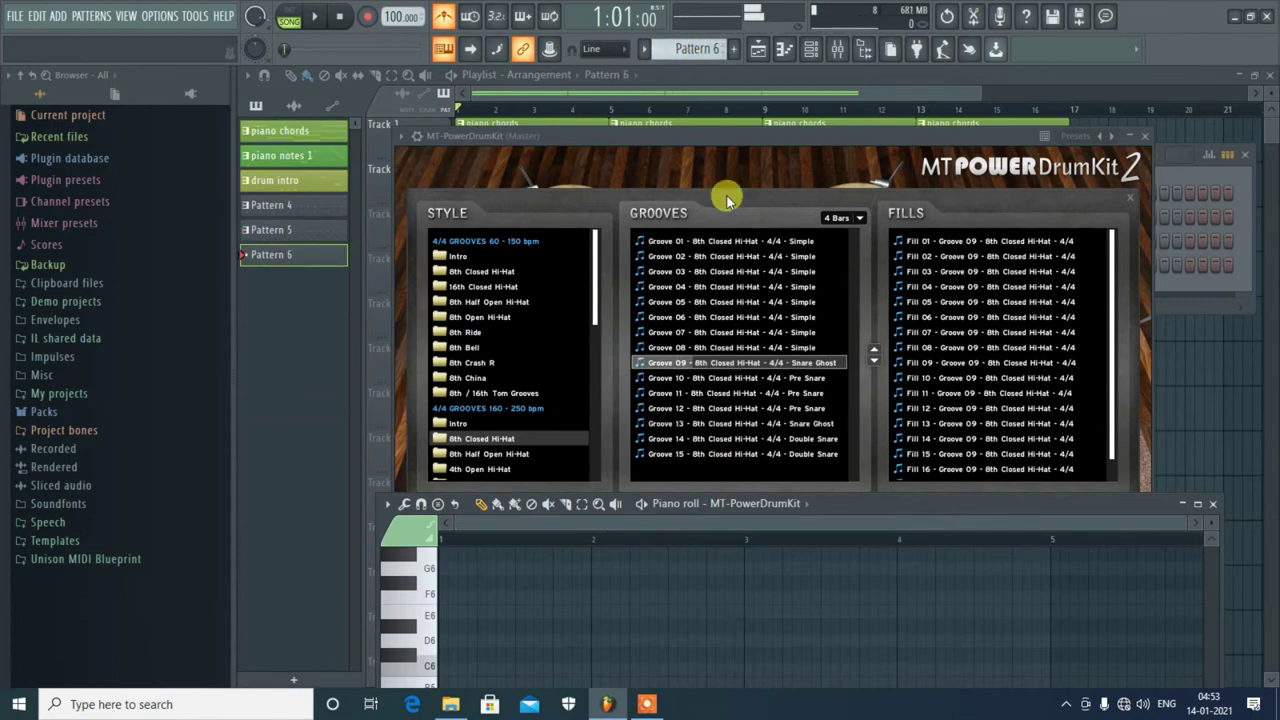
{"action": "left_click", "coordinate": [720, 133]}
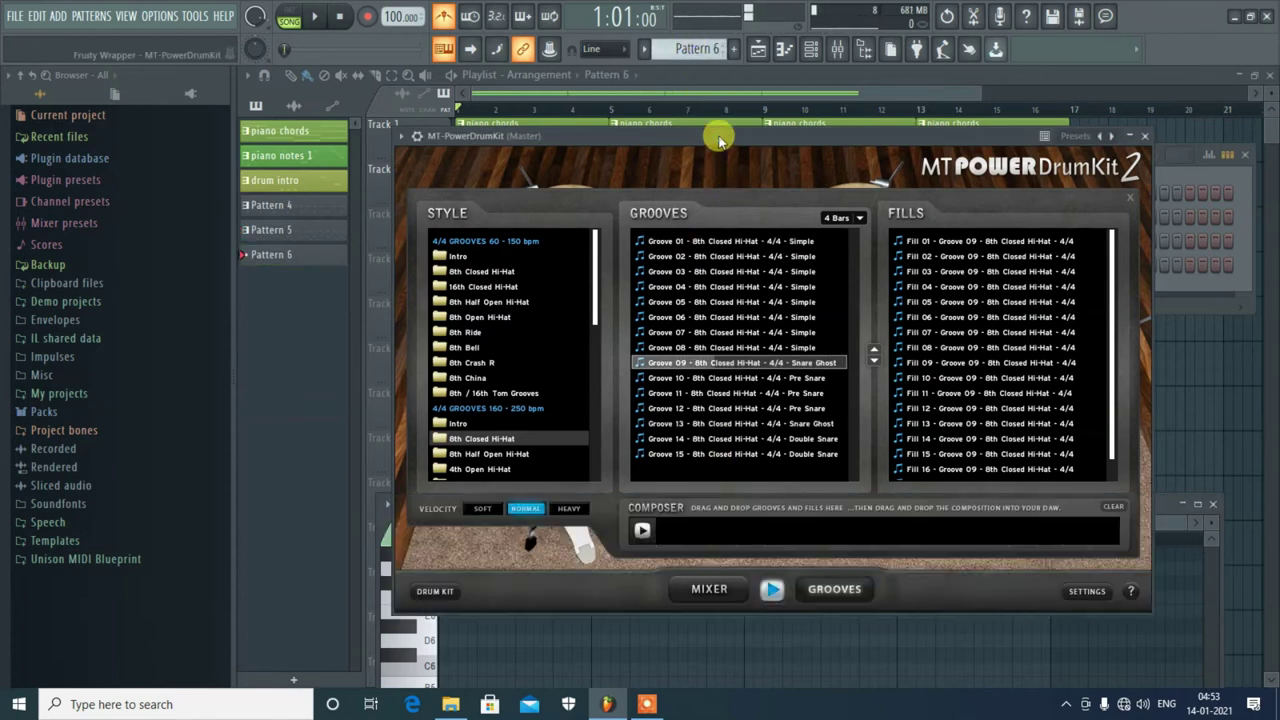
{"action": "left_click", "coordinate": [740, 347]}
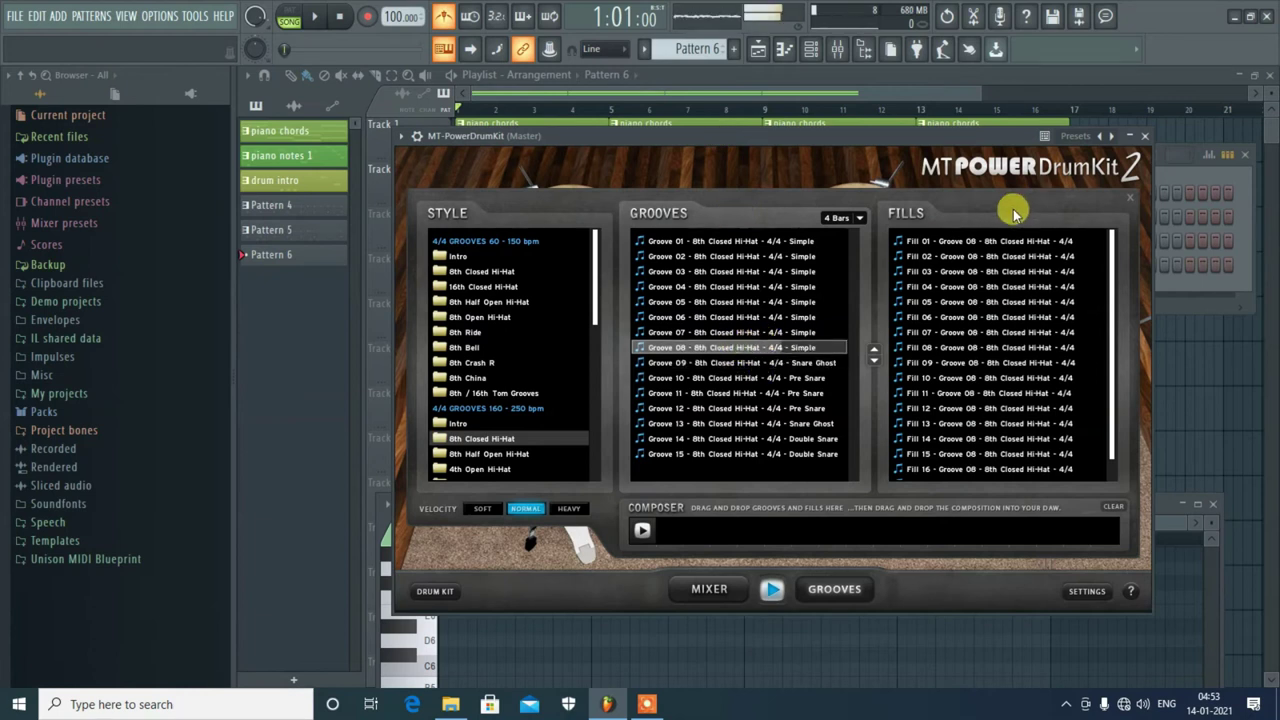
{"action": "left_click", "coordinate": [987, 243]}
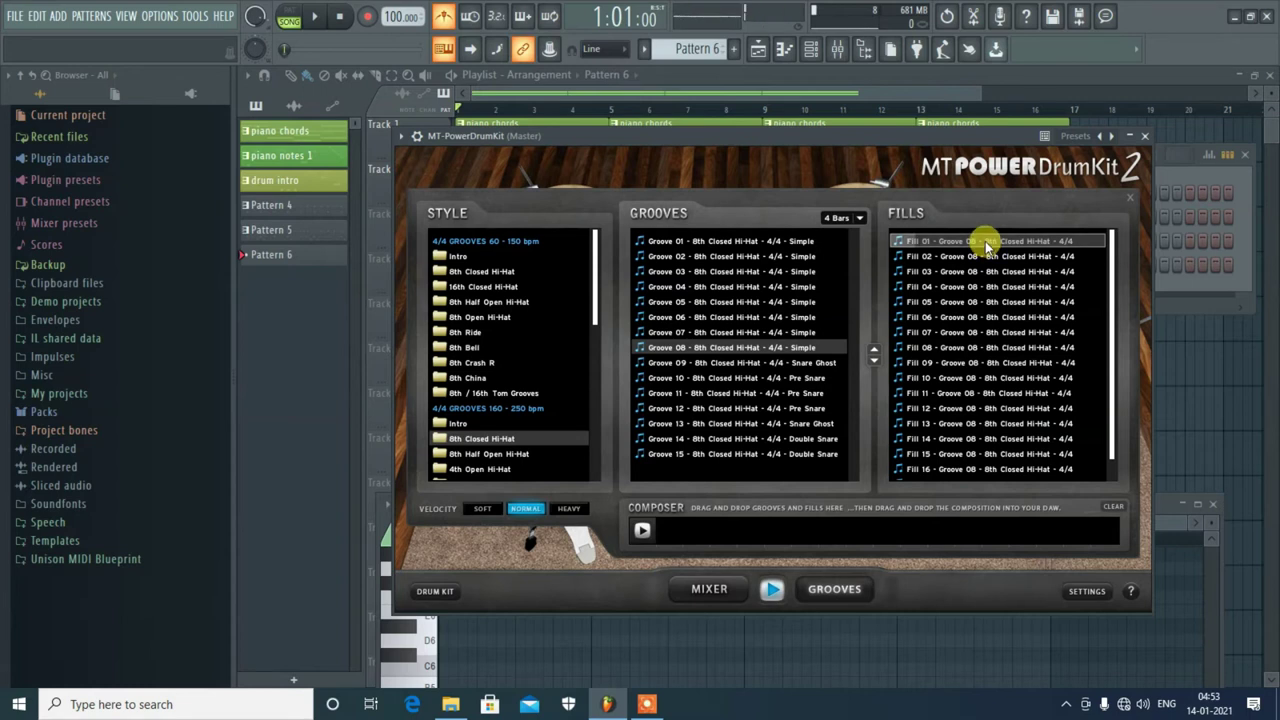
{"action": "left_click_drag", "start_coordinate": [985, 244], "coordinate": [865, 615]}
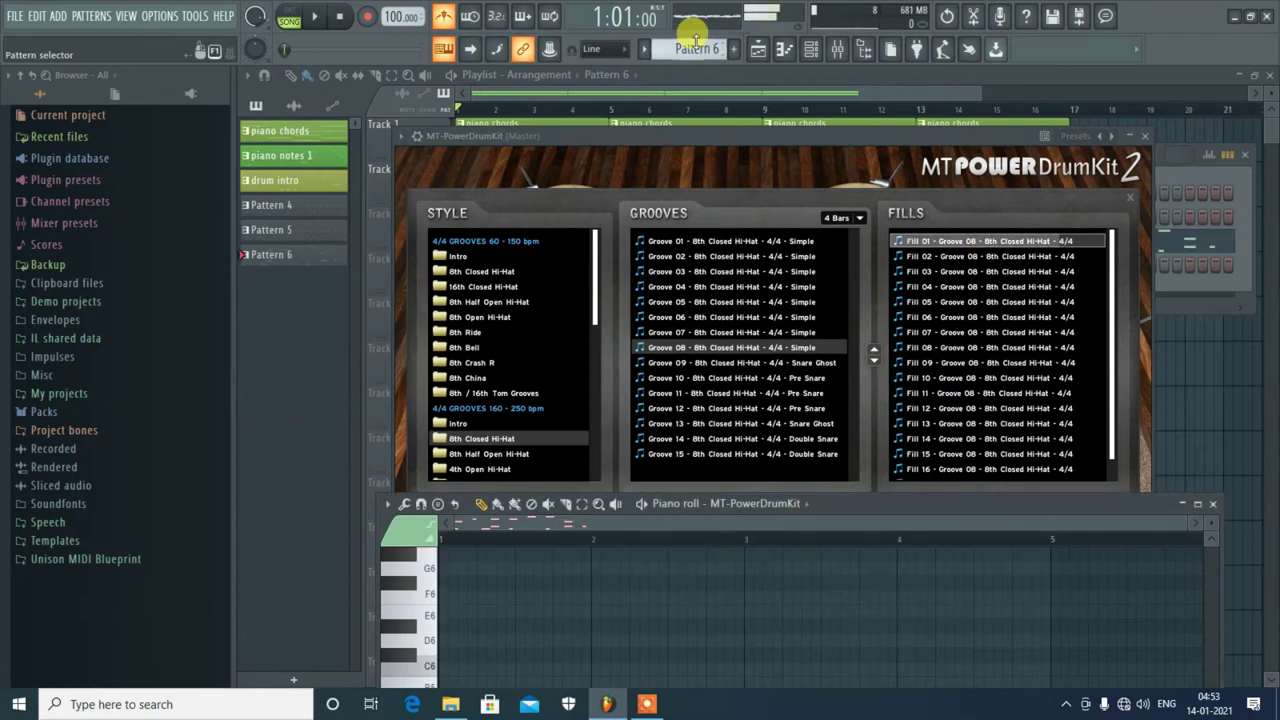
In a new pattern, audition Groove 08's Fills 02, 05, 08, 09 and 10 and insert Fill 10 into the drum kit piano roll
{"action": "scroll", "coordinate": [696, 42], "scroll_direction": "up", "scroll_amount": 1}
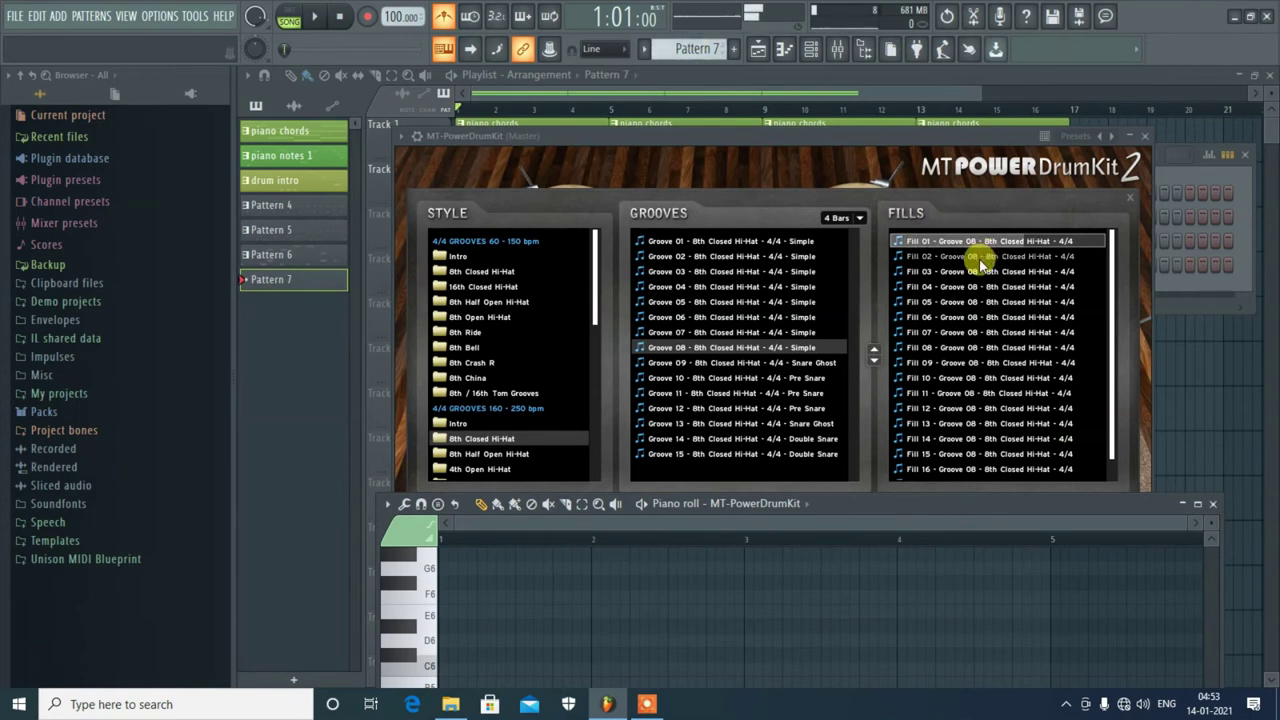
{"action": "left_click", "coordinate": [979, 258]}
{"action": "left_click", "coordinate": [978, 302]}
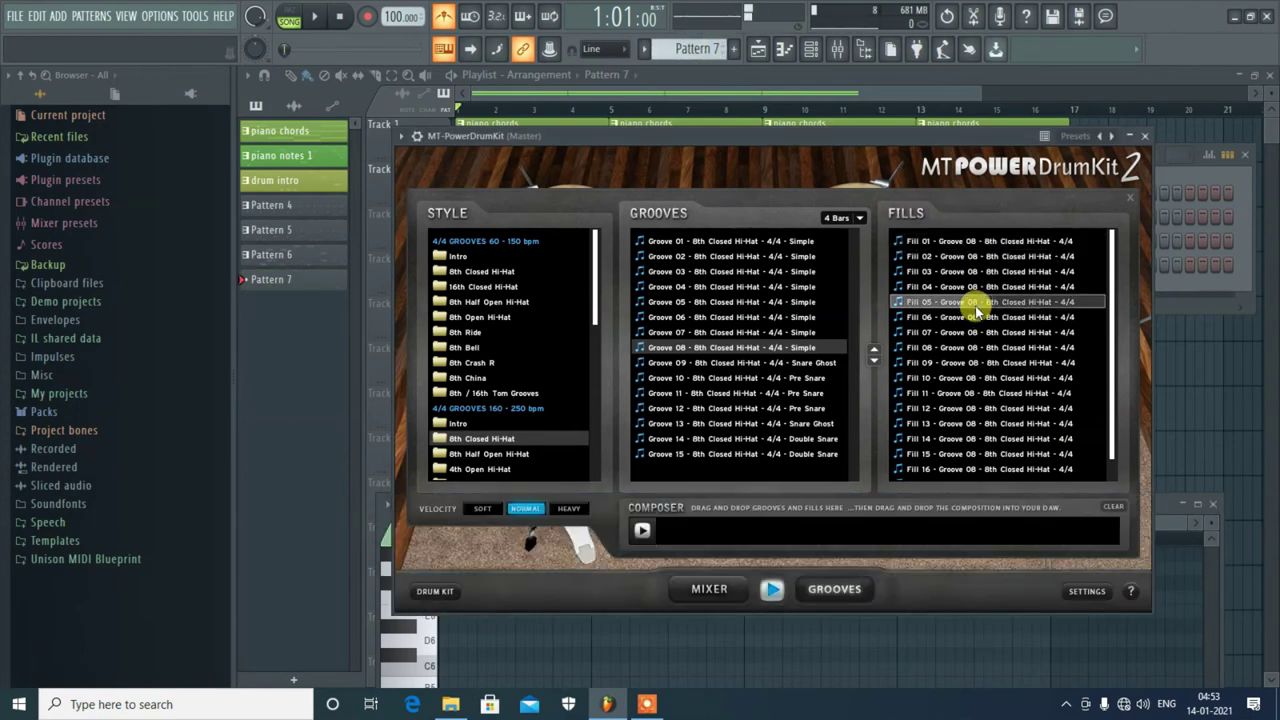
{"action": "left_click", "coordinate": [980, 348]}
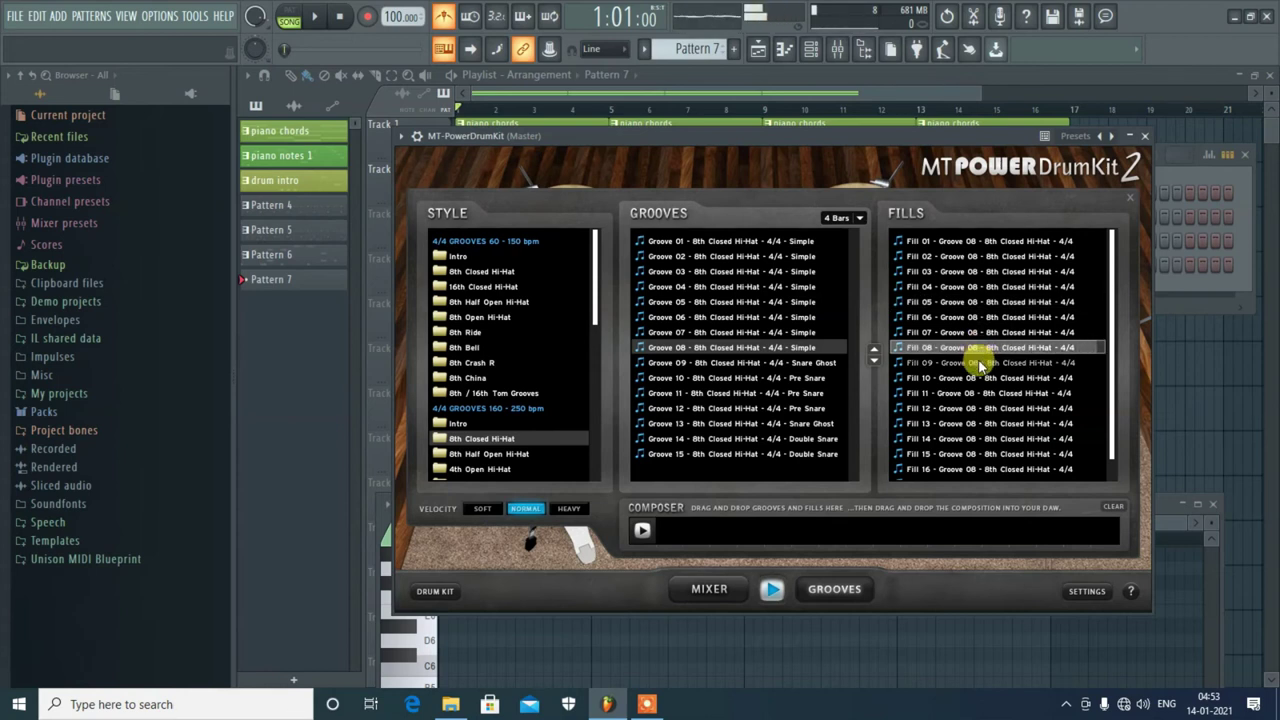
{"action": "left_click", "coordinate": [980, 363]}
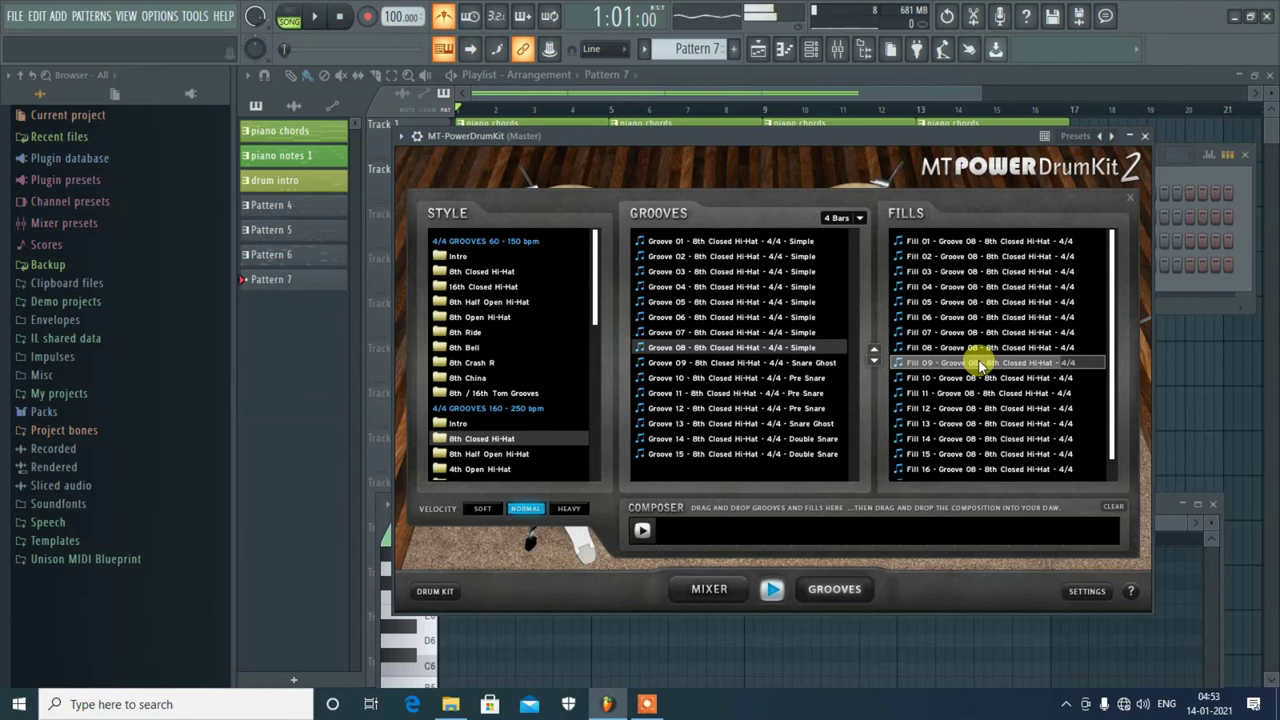
{"action": "left_click", "coordinate": [980, 378]}
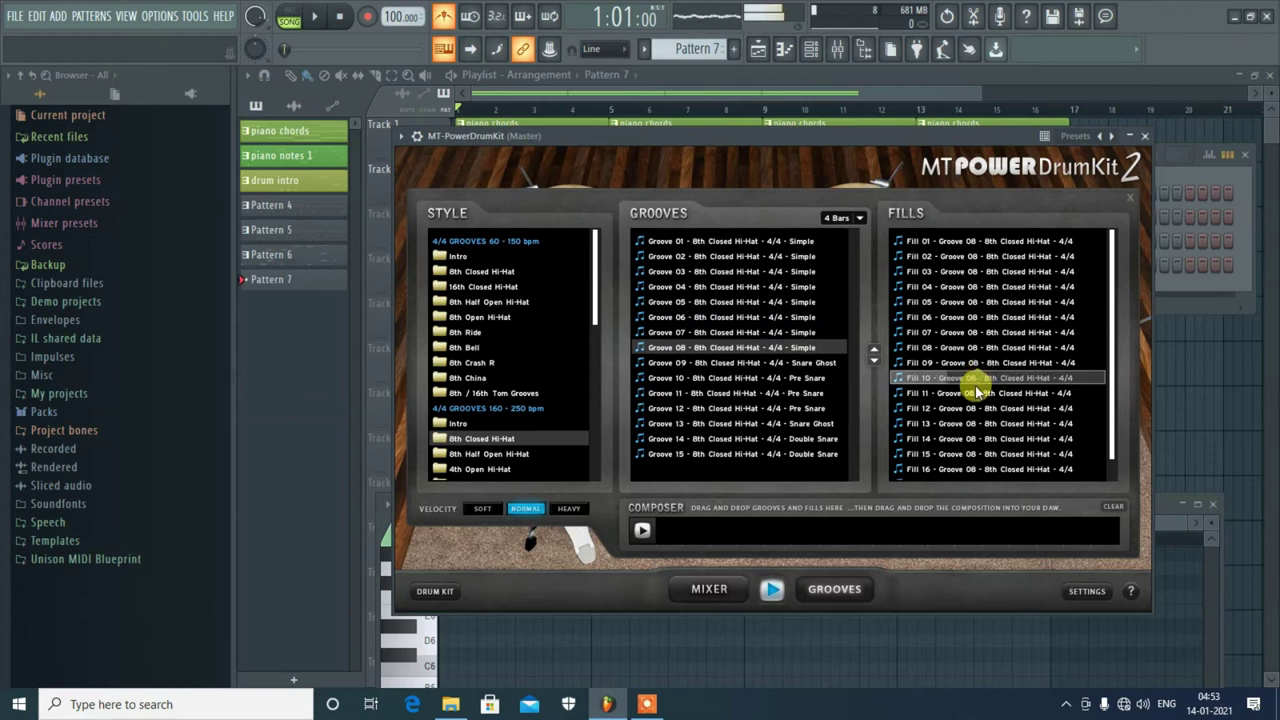
{"action": "left_click", "coordinate": [810, 658]}
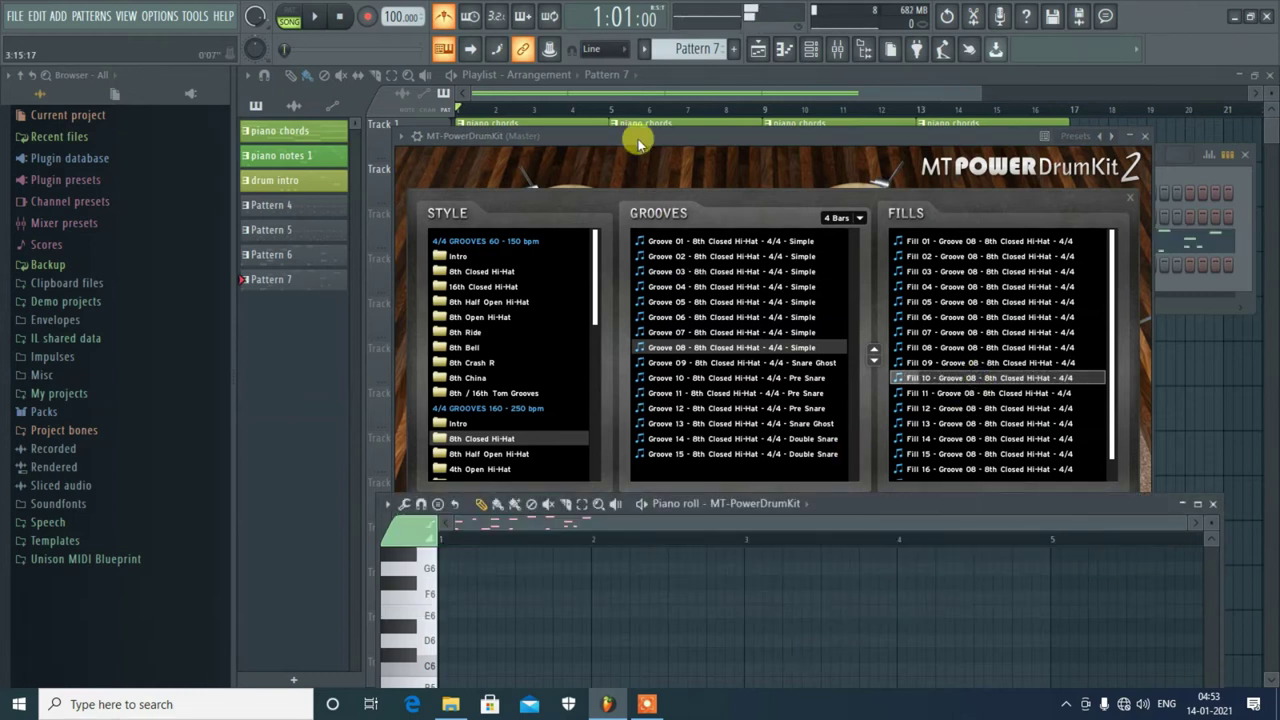
Add a new pattern and insert Fill 04 of Groove 08 into its MT-PowerDrumKit piano roll
{"action": "scroll", "coordinate": [711, 51], "scroll_direction": "up", "scroll_amount": 1}
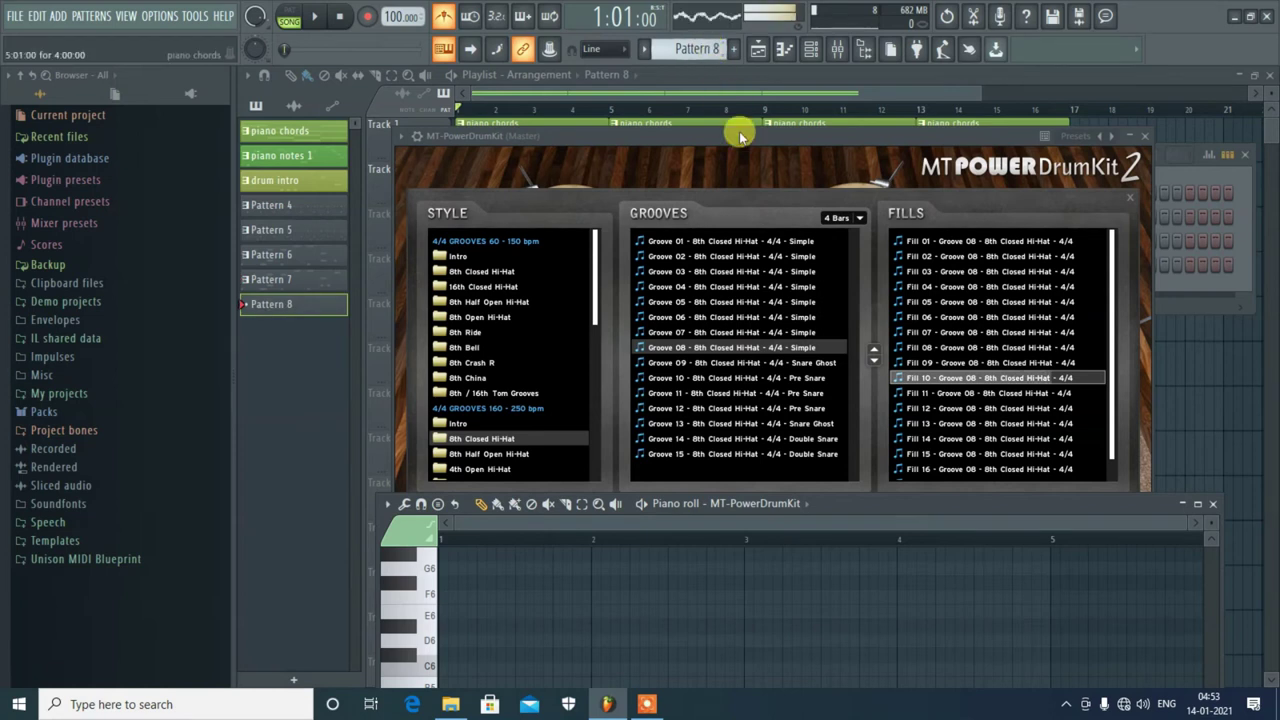
{"action": "left_click", "coordinate": [971, 318]}
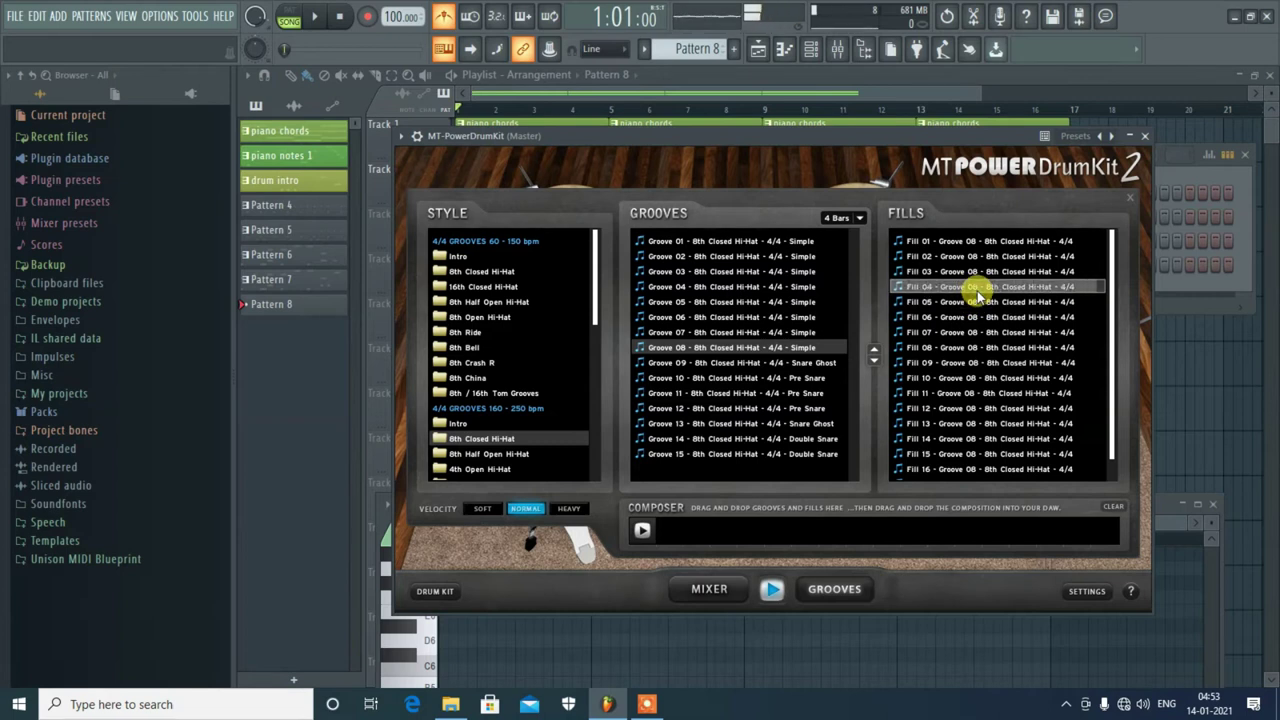
{"action": "left_click_drag", "start_coordinate": [978, 291], "coordinate": [768, 678]}
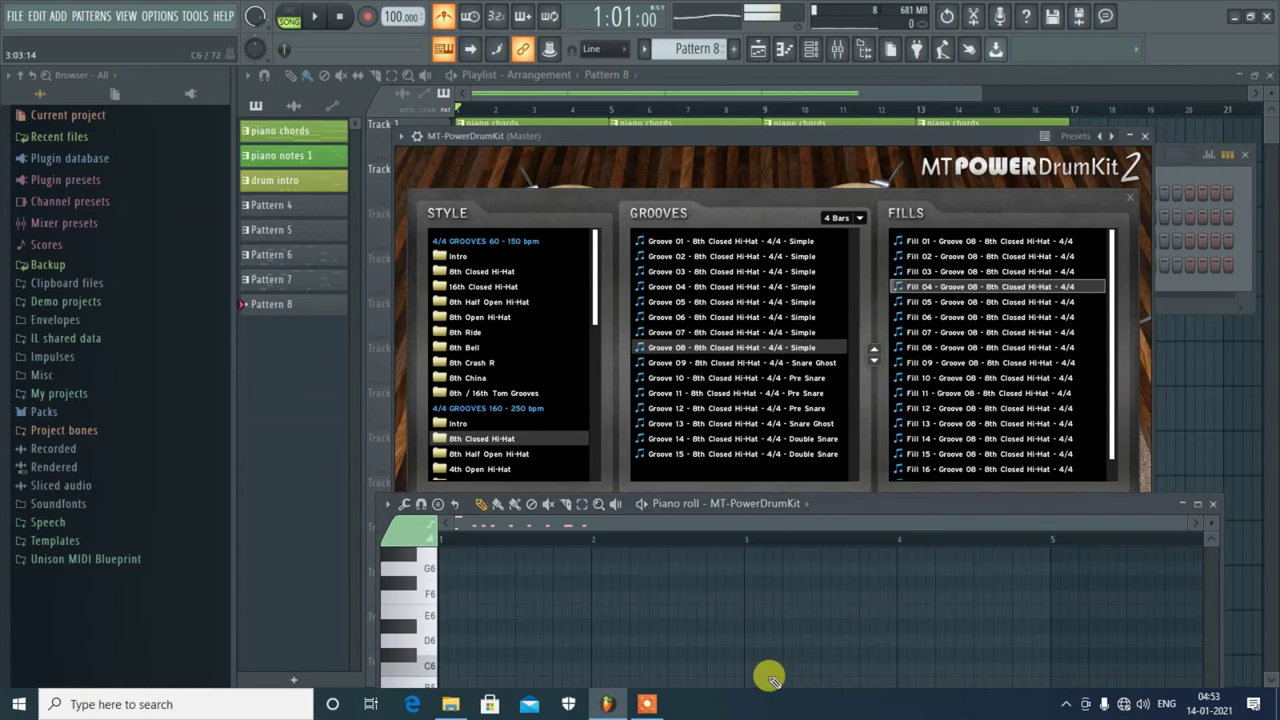
Add a new empty pattern and open the fills of Groove 09 - Snare Ghost, previewing Fill 01
{"action": "left_click", "coordinate": [733, 49]}
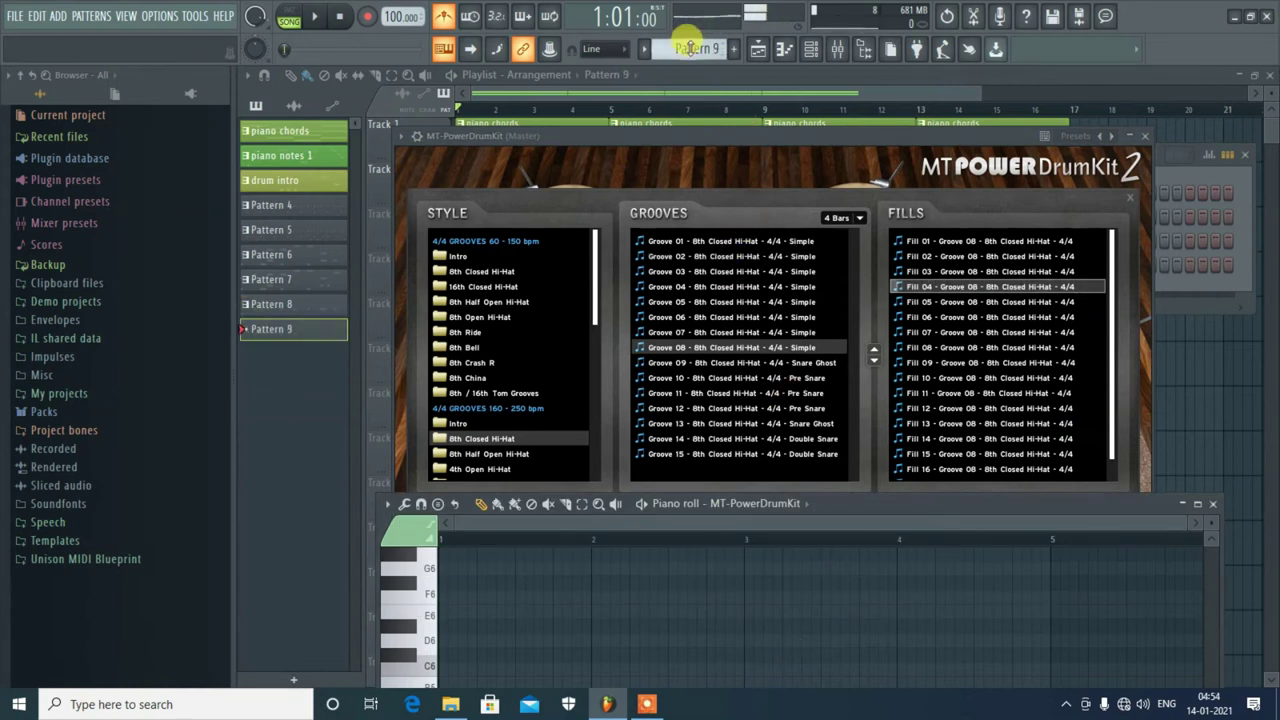
{"action": "left_click", "coordinate": [713, 375]}
{"action": "left_click", "coordinate": [717, 363]}
{"action": "left_click", "coordinate": [1036, 245]}
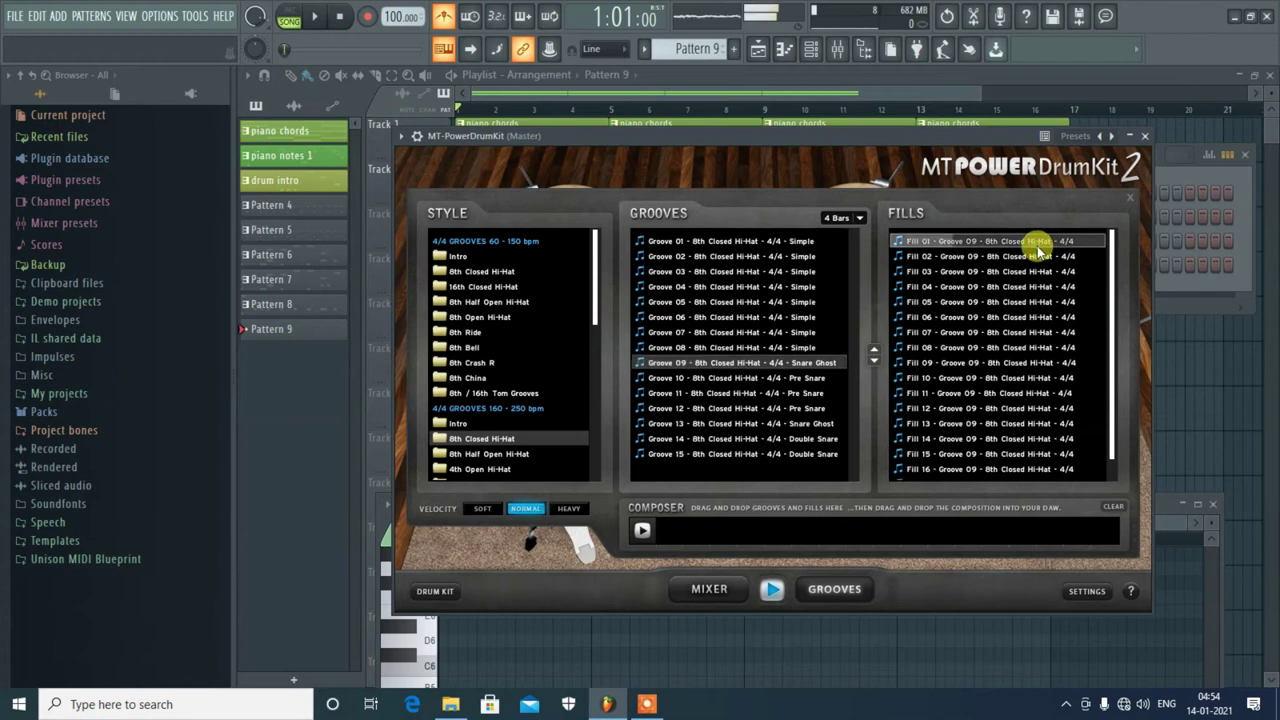
Audition Groove 09's Fills 05, 07, 09, 10 and 11 and insert Fill 11 into the current pattern's drum kit piano roll
{"action": "left_click", "coordinate": [1010, 303]}
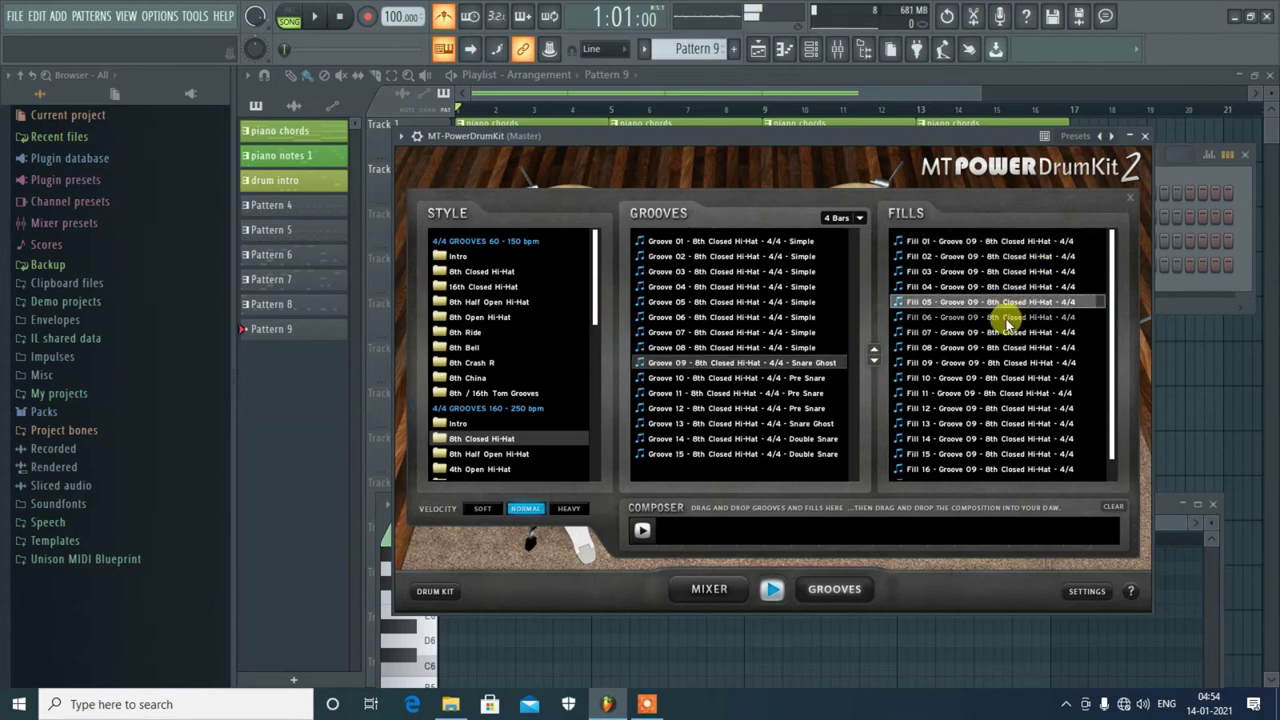
{"action": "left_click", "coordinate": [995, 336]}
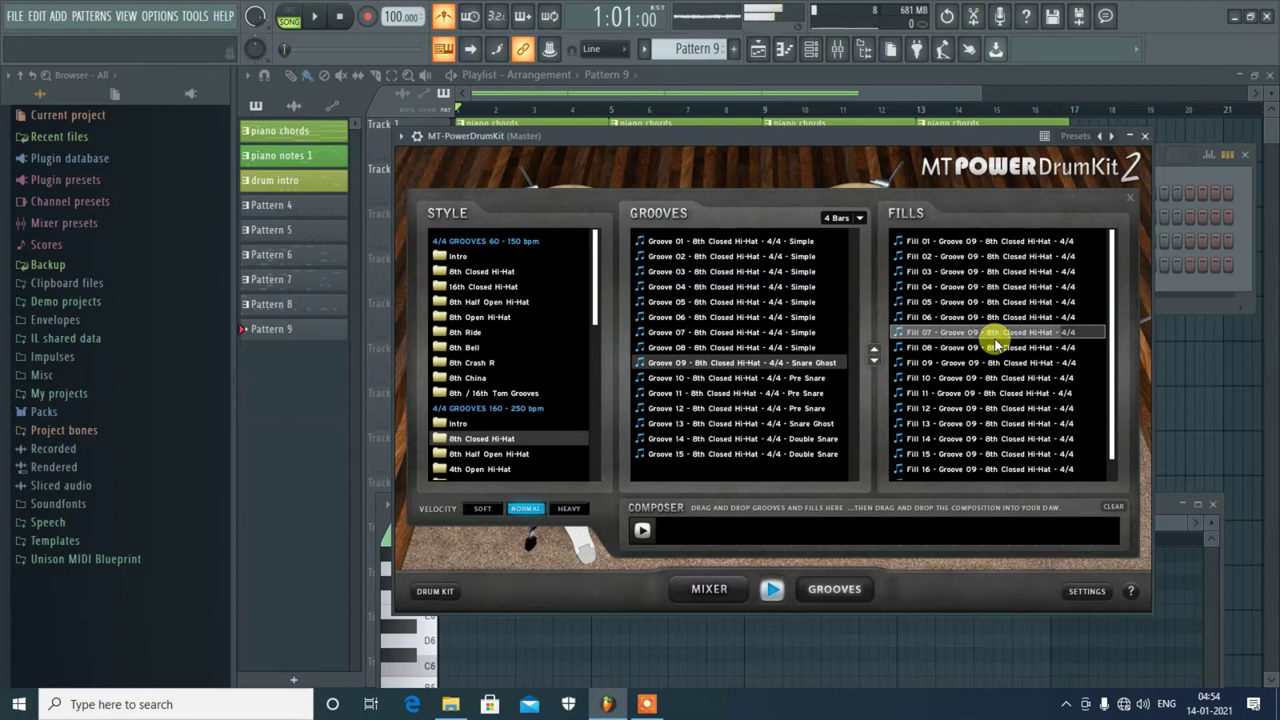
{"action": "left_click", "coordinate": [987, 365]}
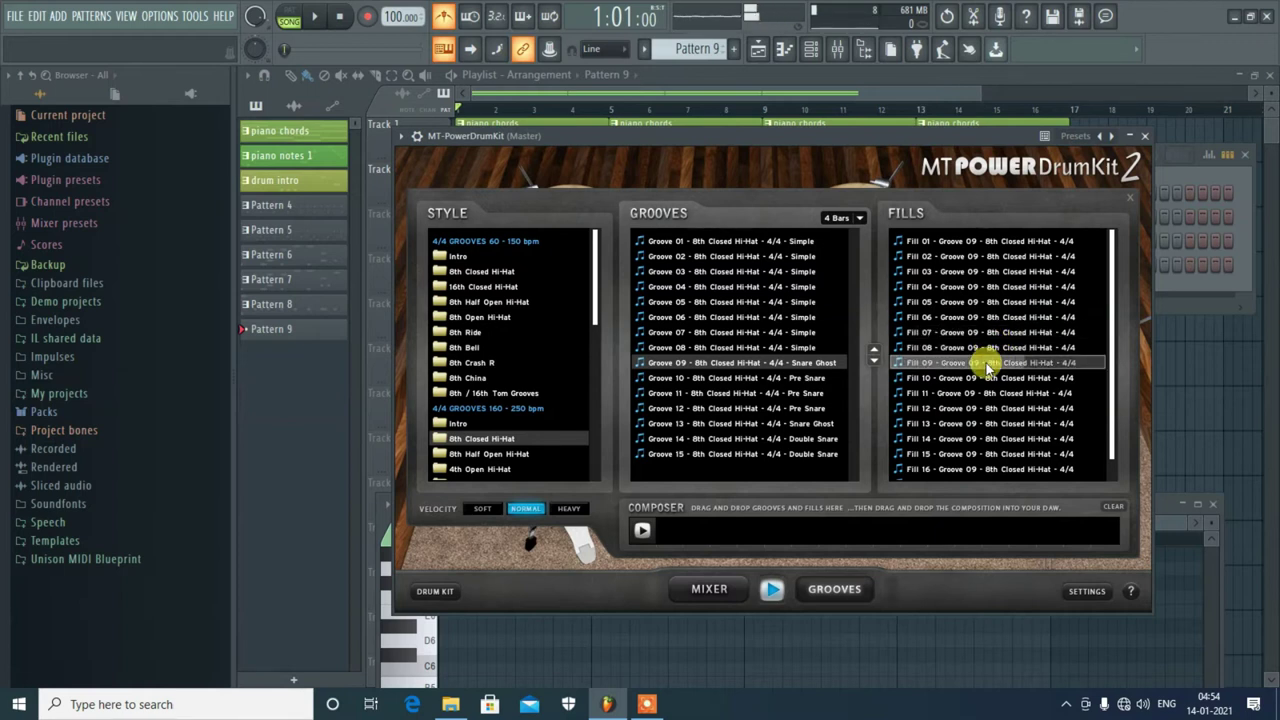
{"action": "left_click", "coordinate": [981, 380]}
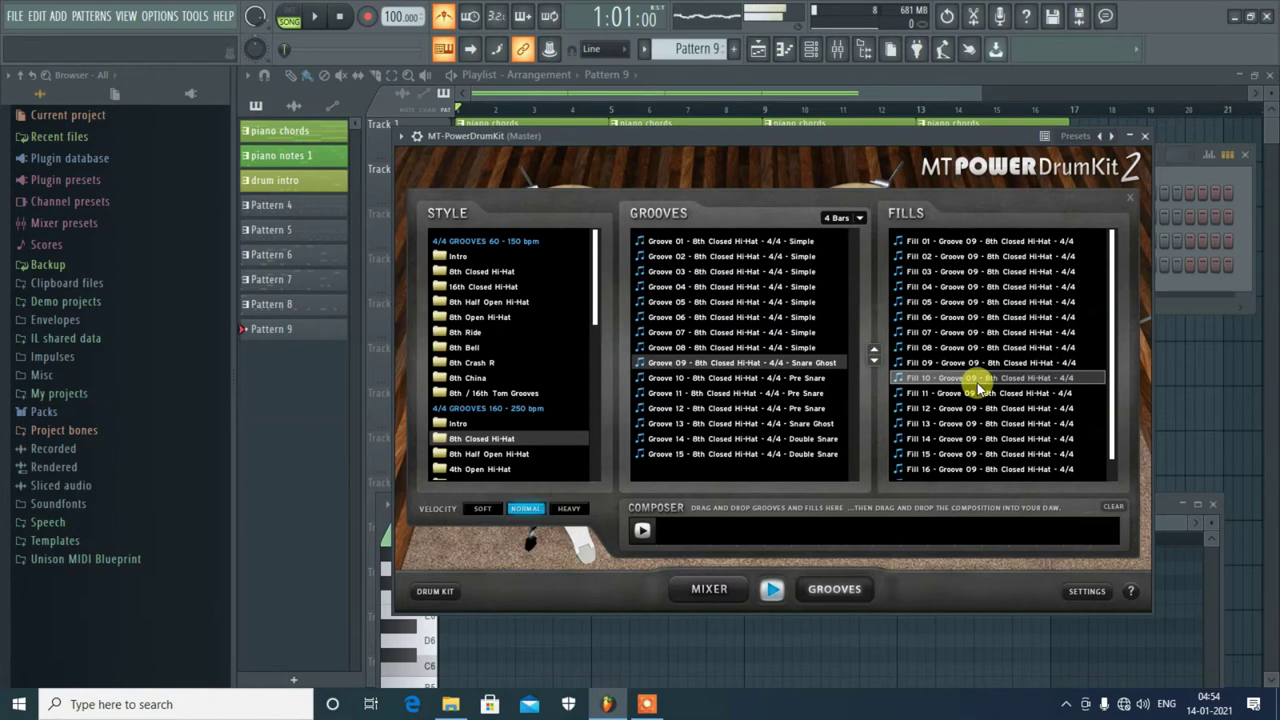
{"action": "left_click", "coordinate": [975, 395]}
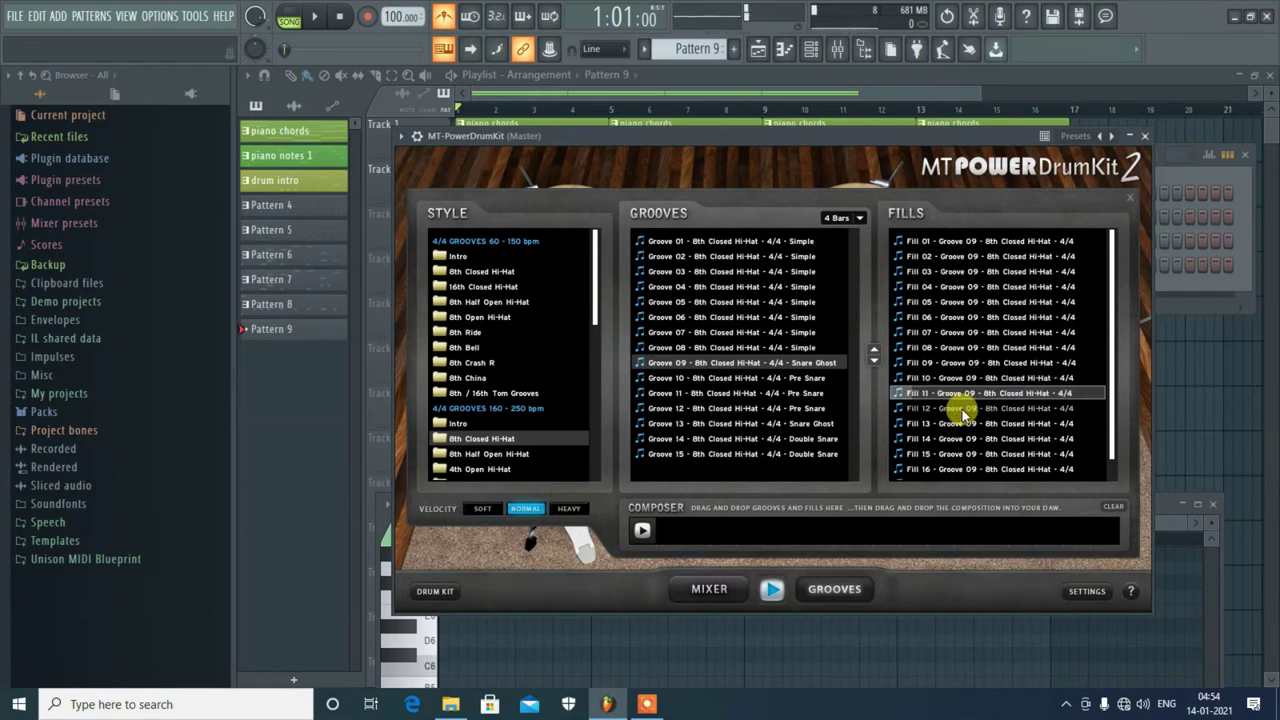
{"action": "left_click", "coordinate": [812, 650]}
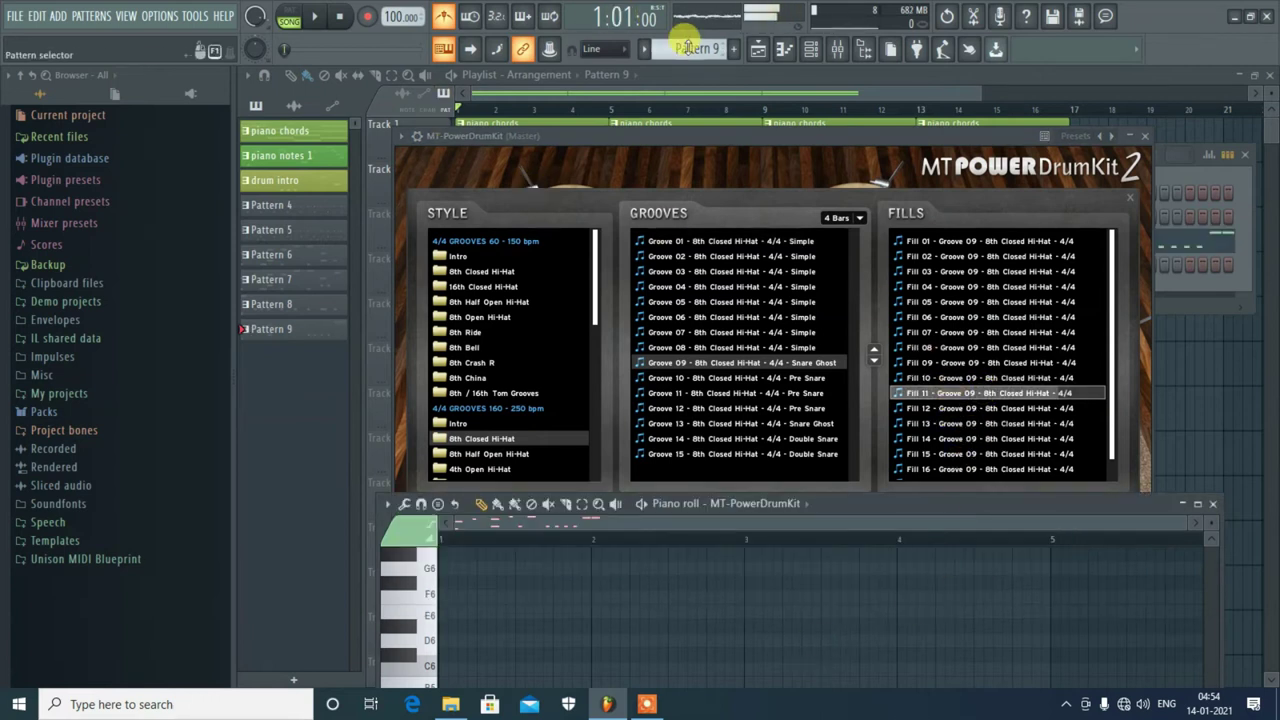
Add a new pattern, audition Groove 09's Fills 13, 14 and 16, insert Fill 16 into its drum kit piano roll and close the plugin
{"action": "scroll", "coordinate": [686, 45], "scroll_direction": "down", "scroll_amount": 1}
{"action": "left_click", "coordinate": [964, 424]}
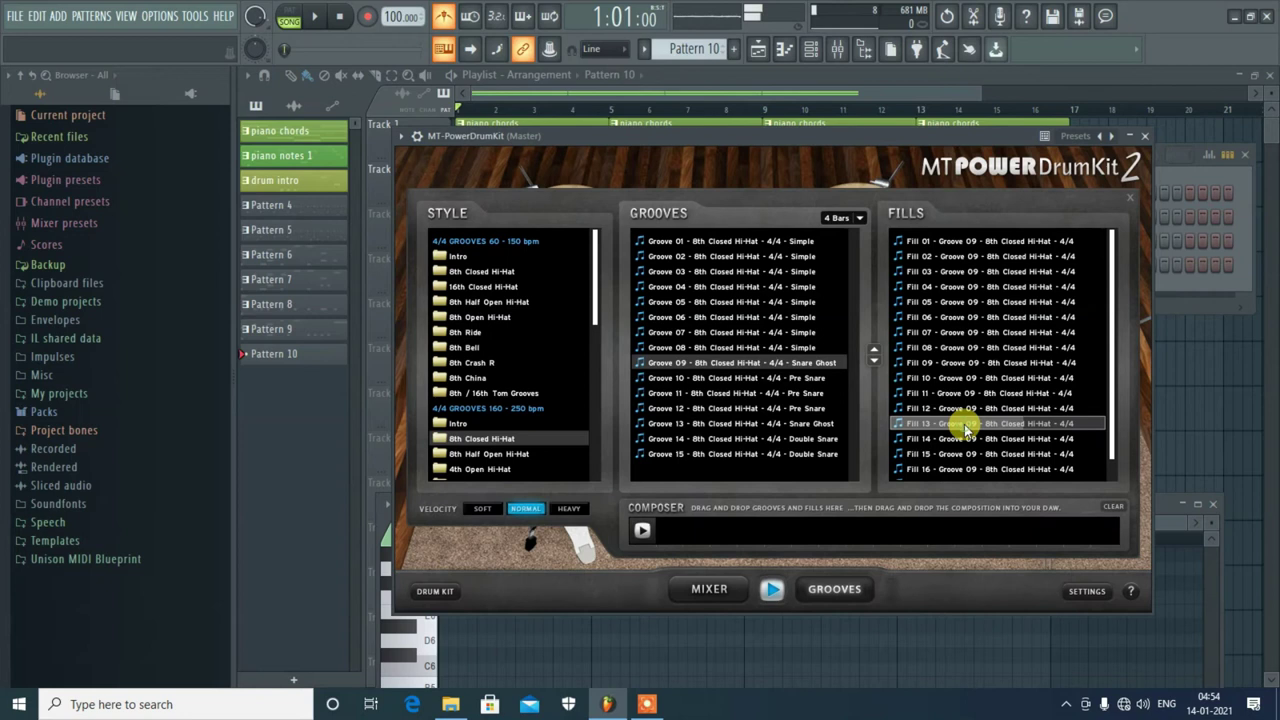
{"action": "left_click", "coordinate": [990, 434]}
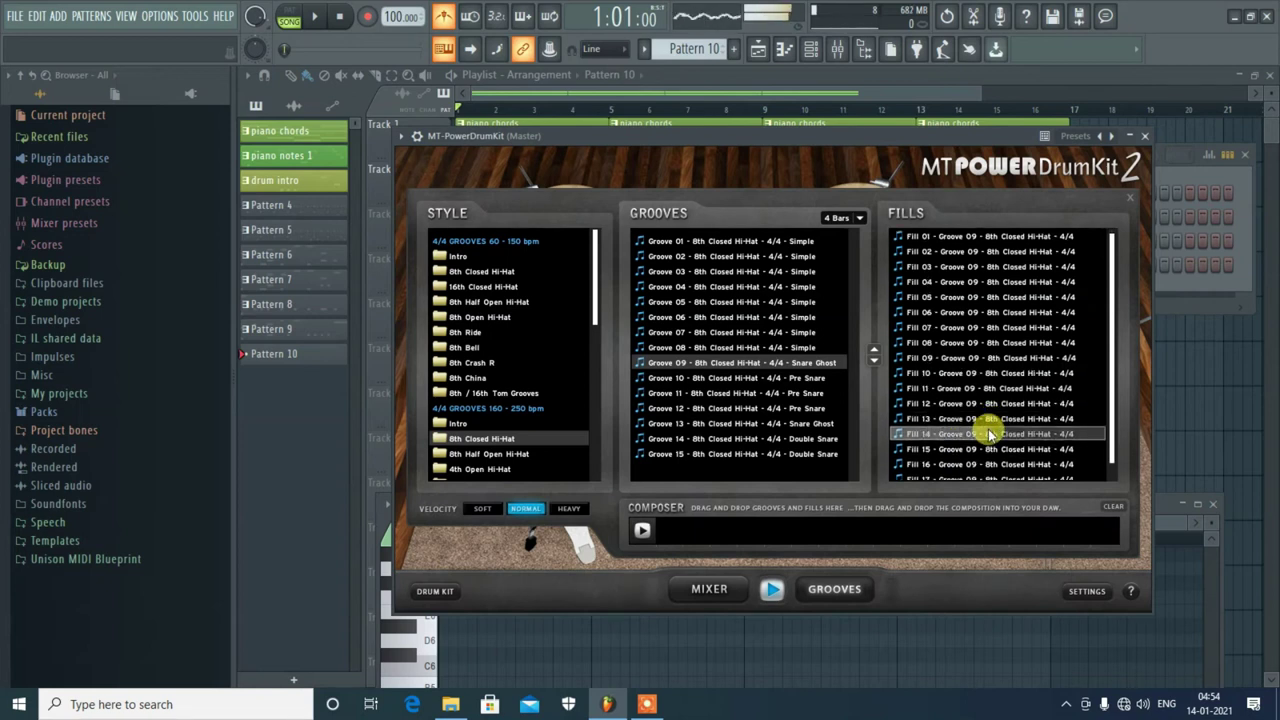
{"action": "left_click", "coordinate": [975, 465]}
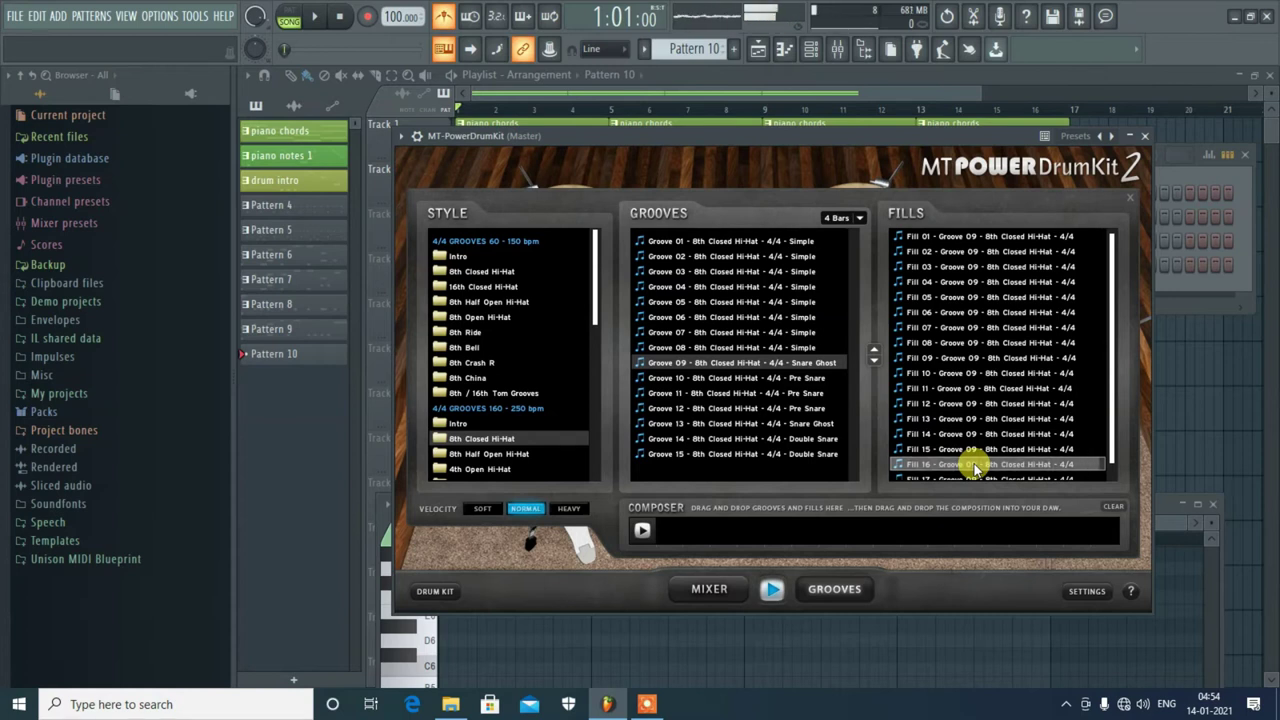
{"action": "left_click", "coordinate": [860, 650]}
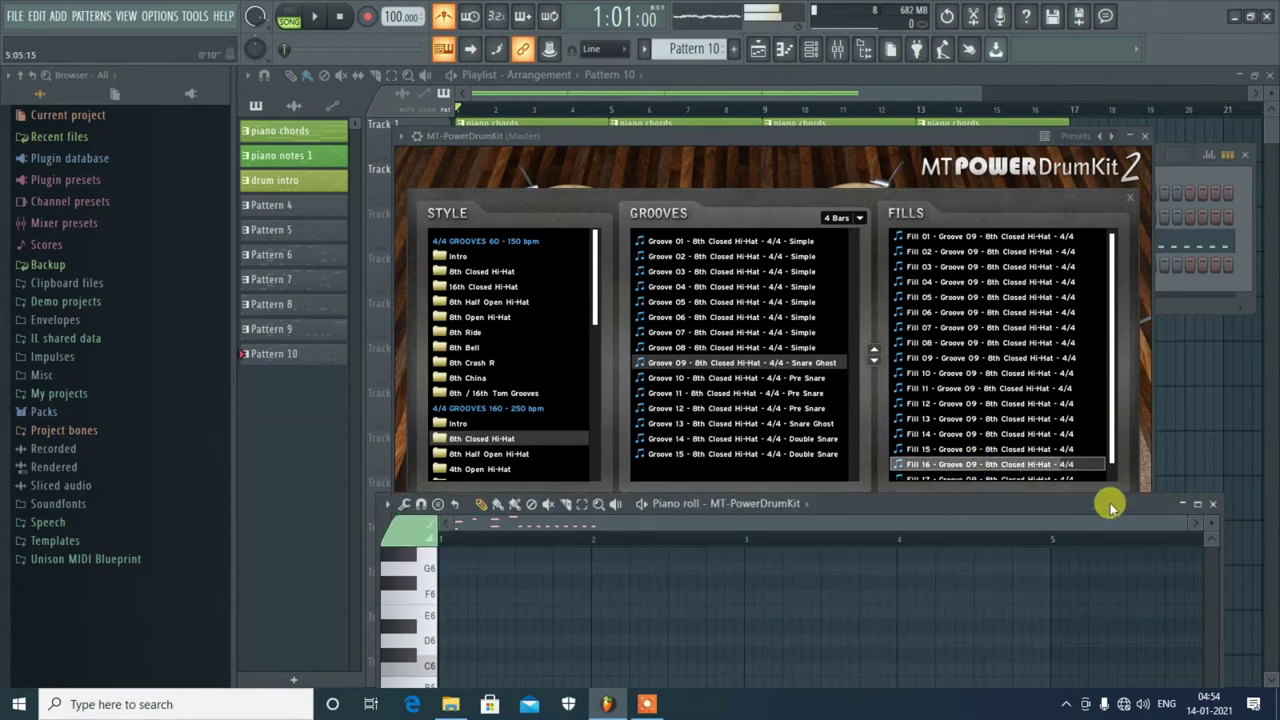
{"action": "left_click", "coordinate": [718, 133]}
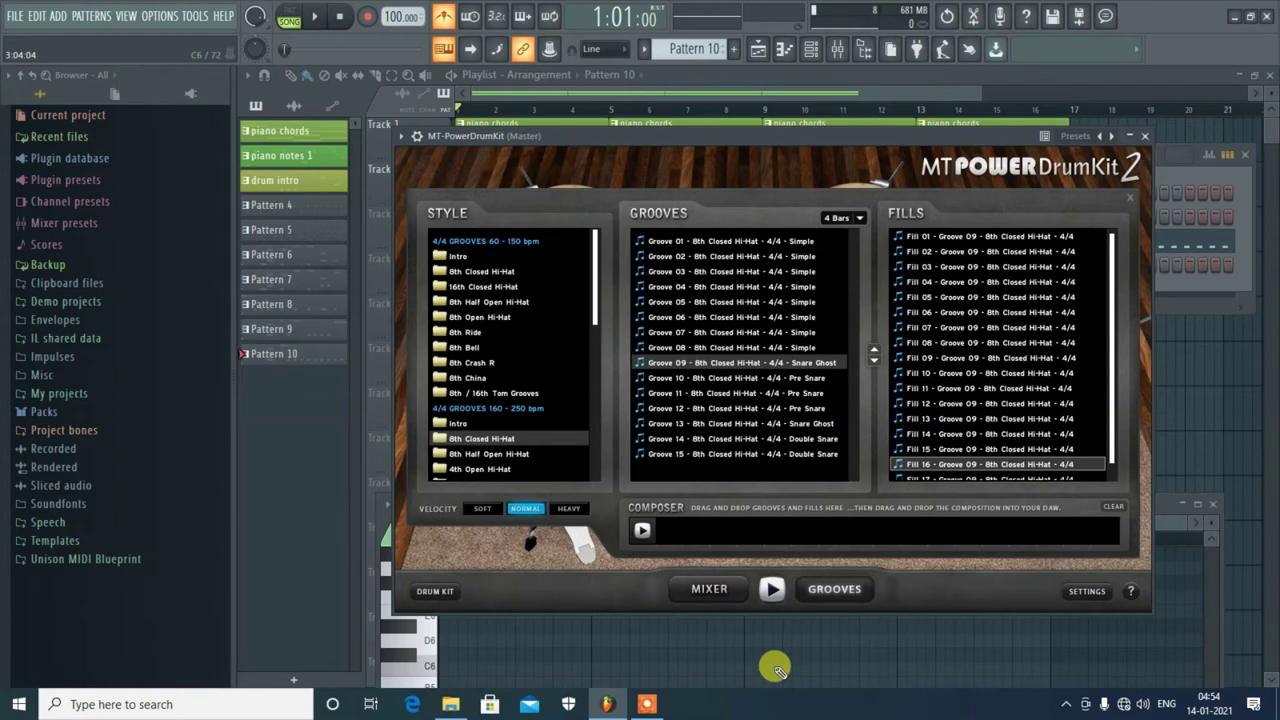
{"action": "left_click", "coordinate": [1144, 135]}
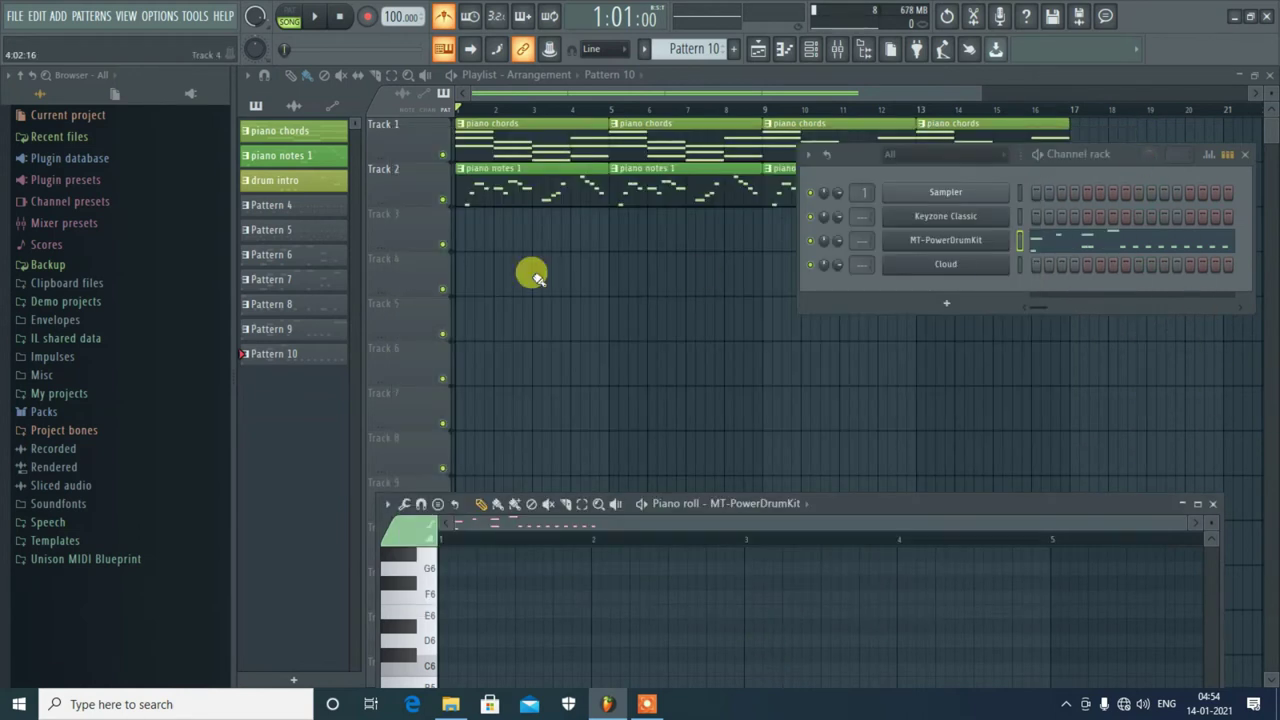
Select Pattern 4, switch playback from song to pattern mode and audition the pattern
{"action": "left_click", "coordinate": [297, 208]}
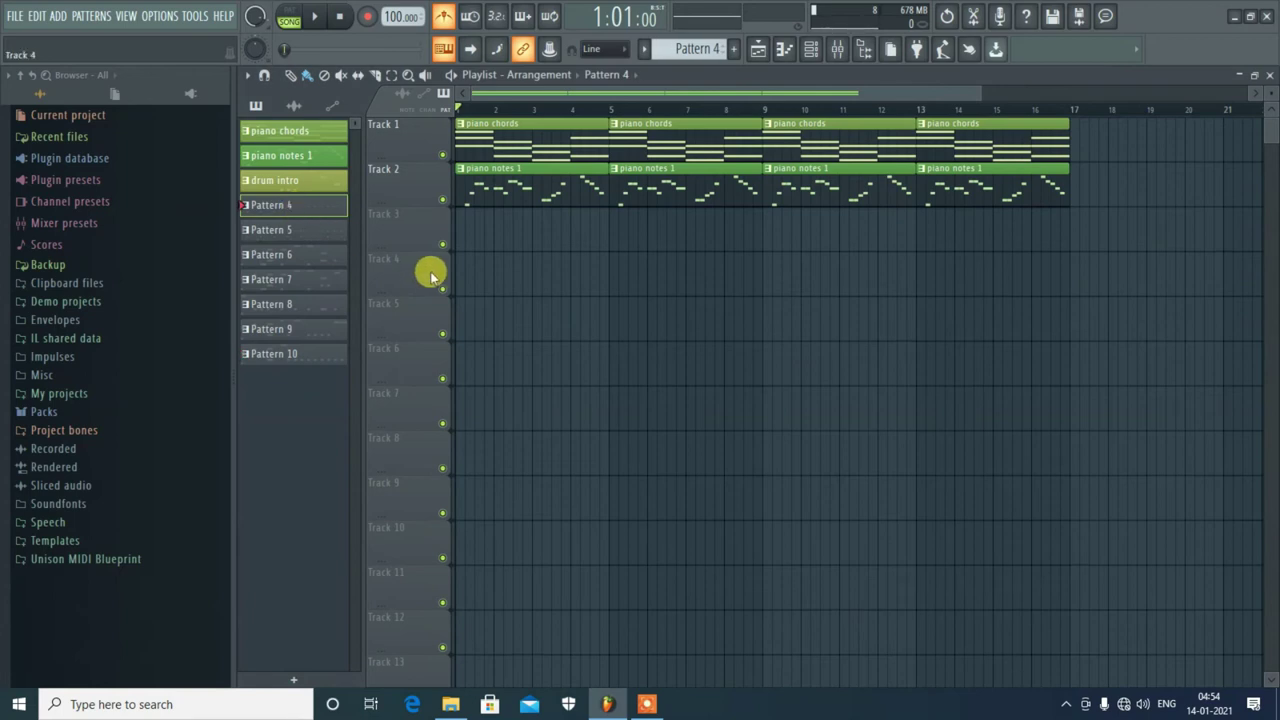
{"action": "key", "text": "space"}
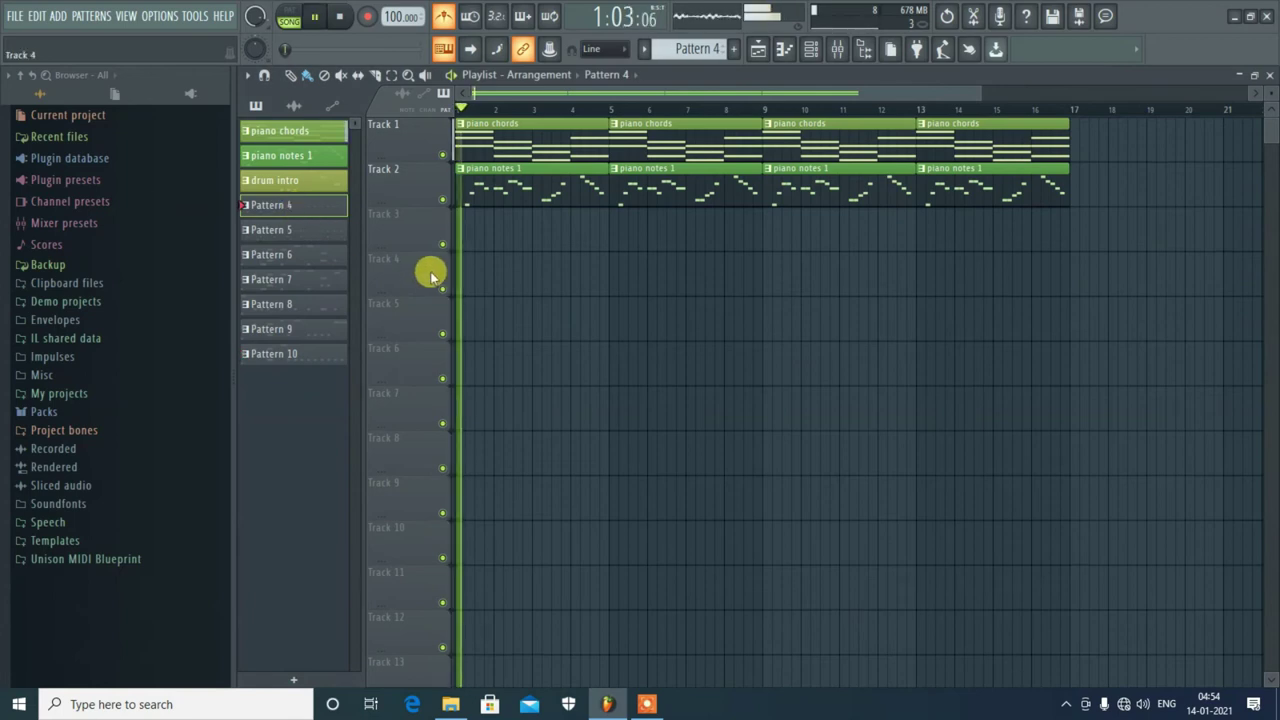
{"action": "key", "text": "space"}
{"action": "left_click", "coordinate": [293, 17]}
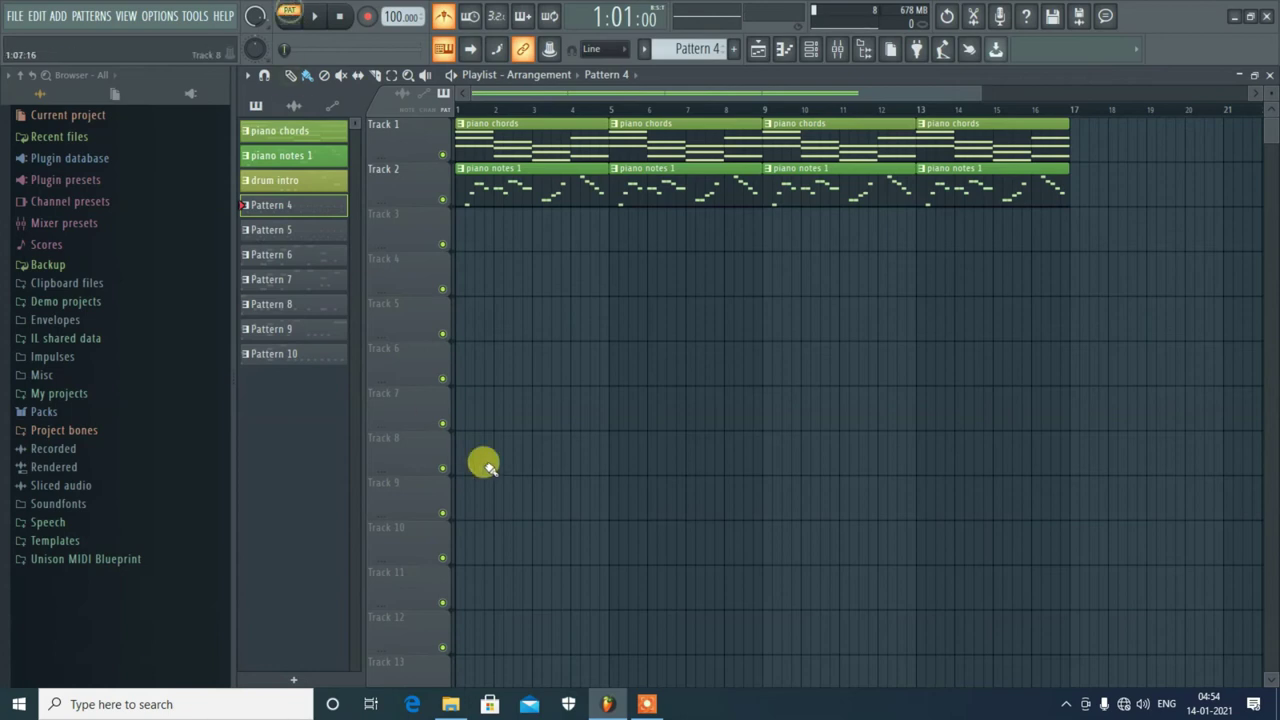
{"action": "key", "text": "space"}
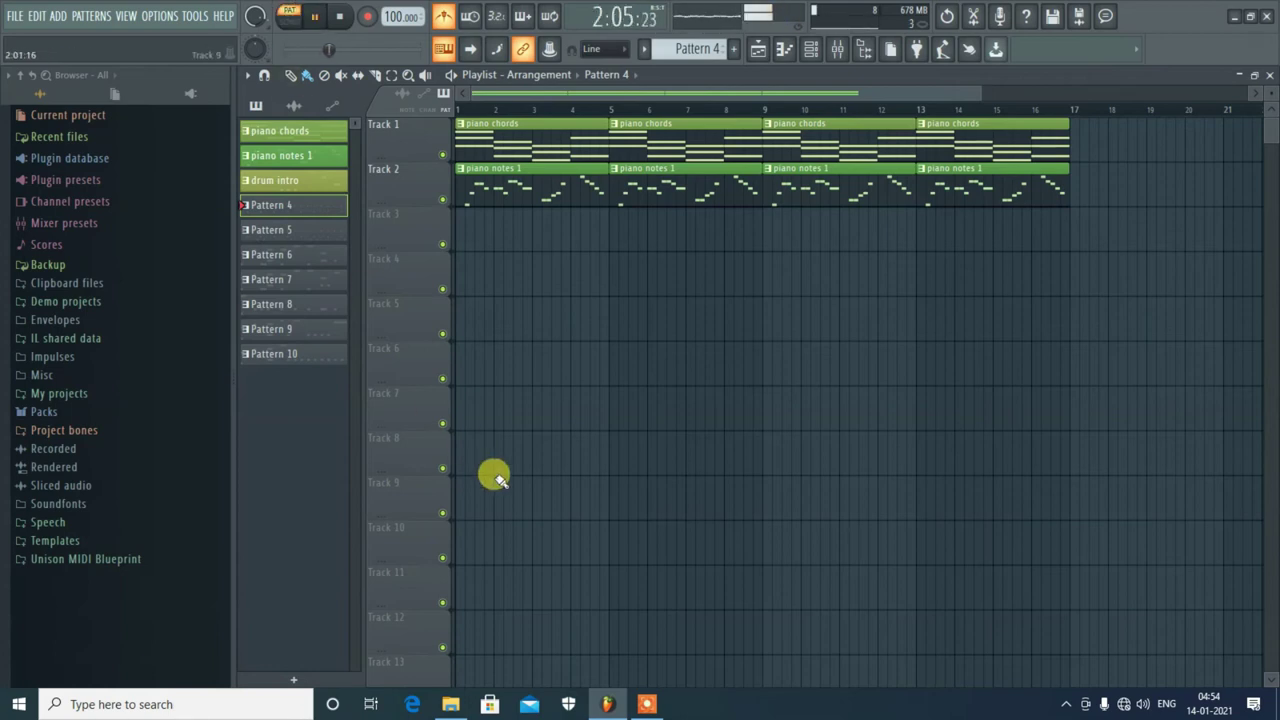
{"action": "key", "text": "space"}
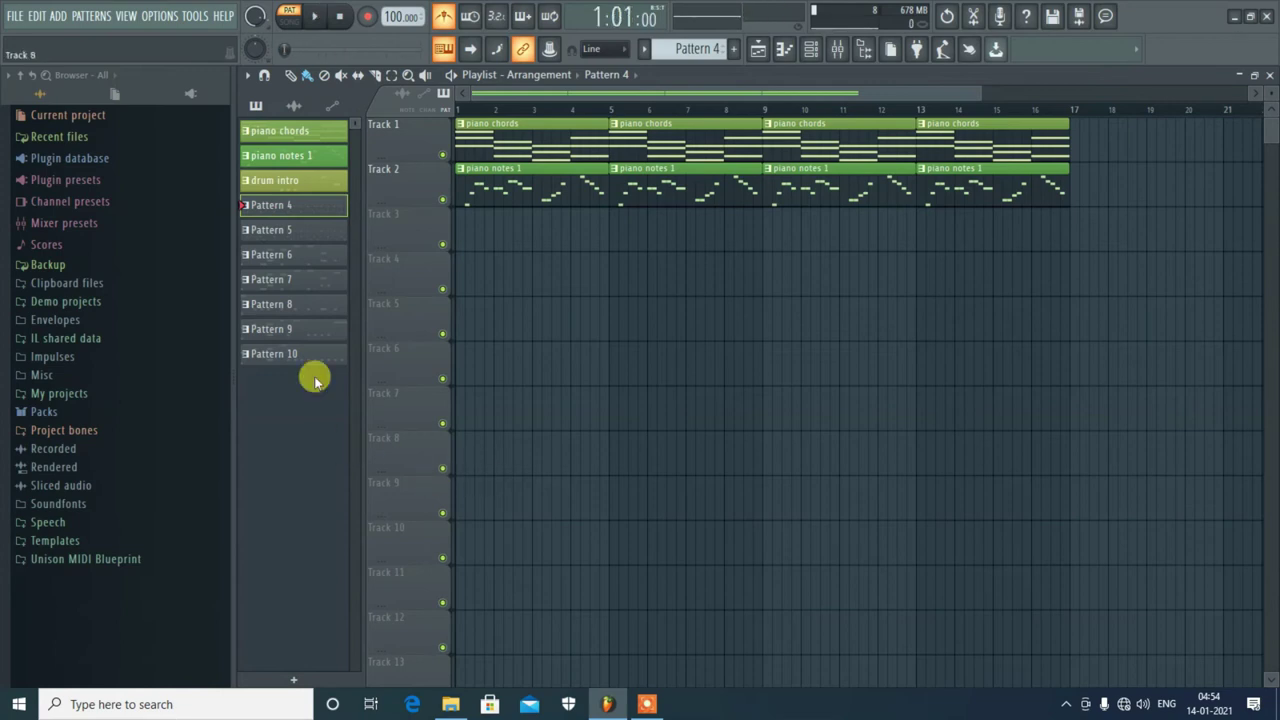
Open the options of Pattern 4 in the pattern list
{"action": "right_click", "coordinate": [300, 206]}
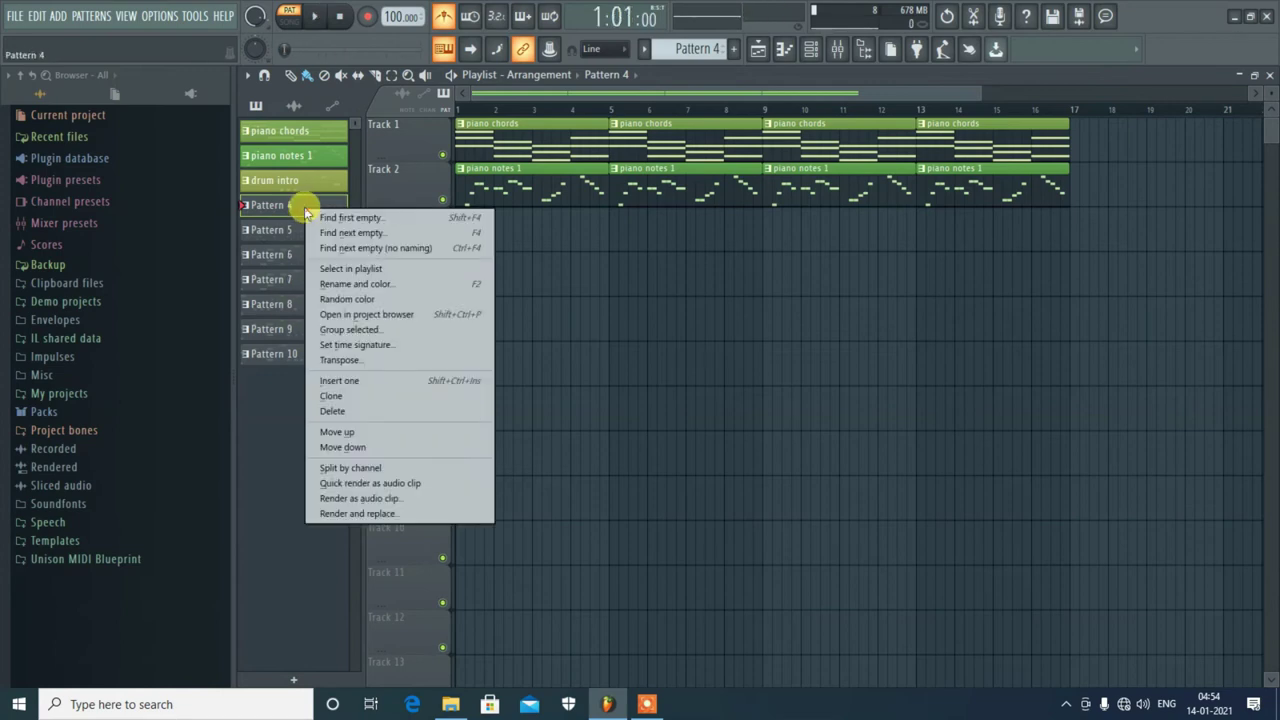
Rename Pattern 4 to "drum body" and give it a yellow color
{"action": "left_click", "coordinate": [364, 284]}
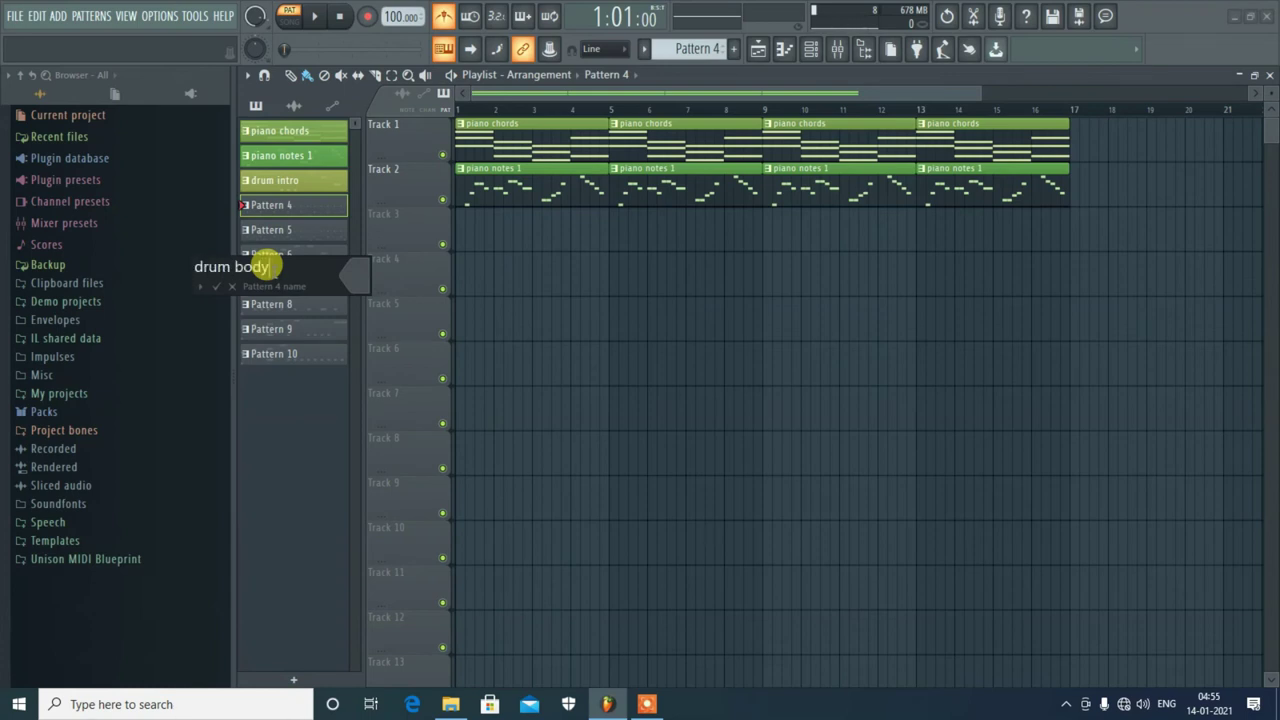
{"action": "left_click", "coordinate": [350, 270]}
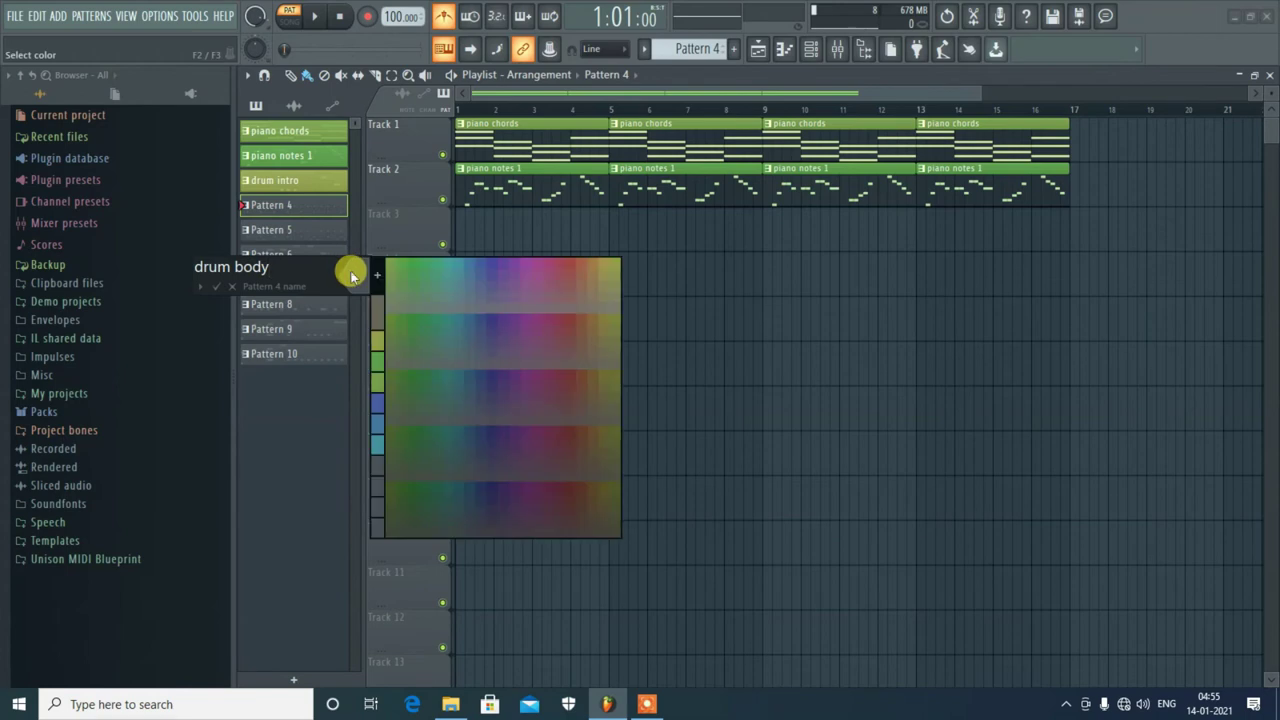
{"action": "left_click", "coordinate": [602, 266]}
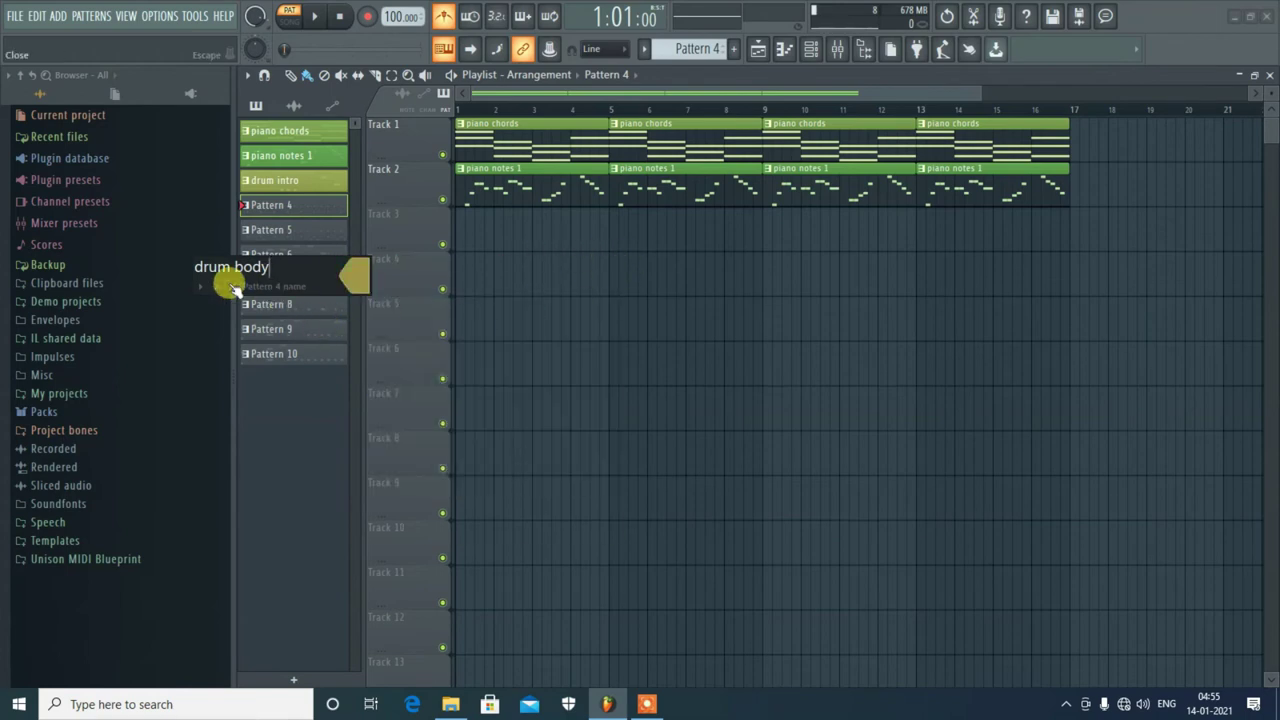
{"action": "key", "text": "Return"}
Play back Pattern 5 briefly, then rename it "drum body 2" and color it orange
{"action": "left_click", "coordinate": [305, 238]}
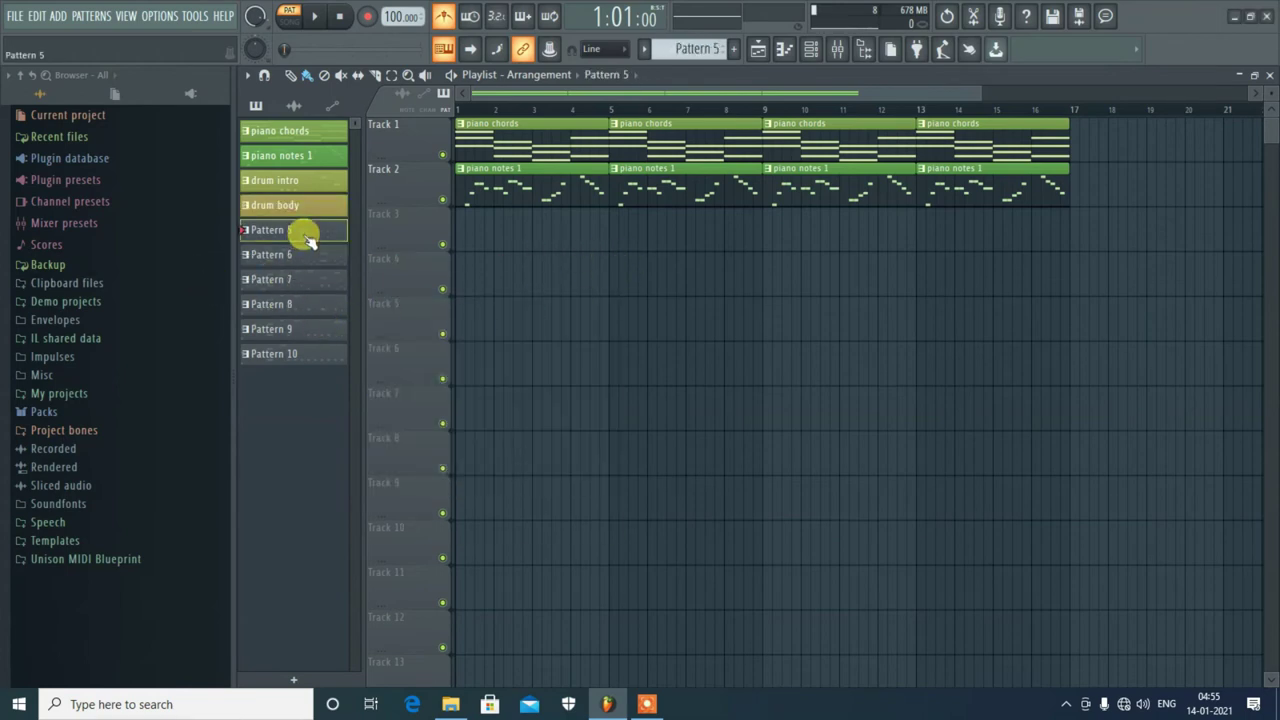
{"action": "key", "text": "space"}
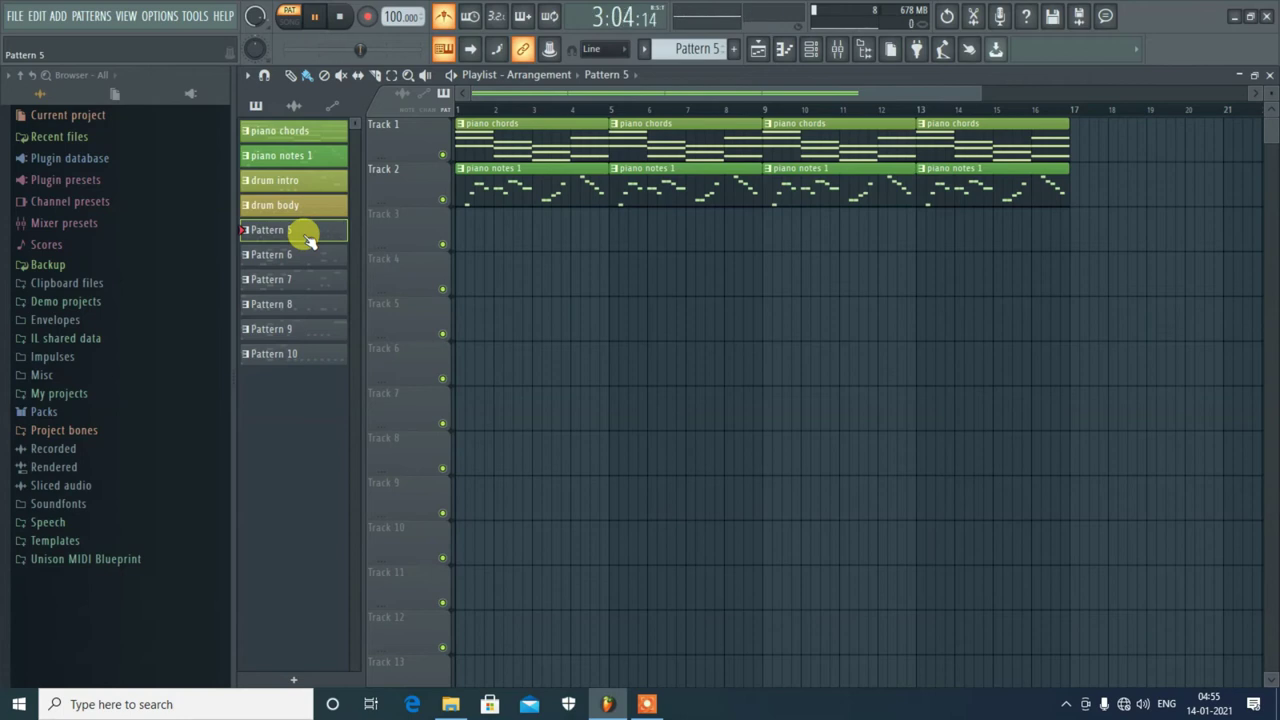
{"action": "key", "text": "space"}
{"action": "right_click", "coordinate": [301, 234]}
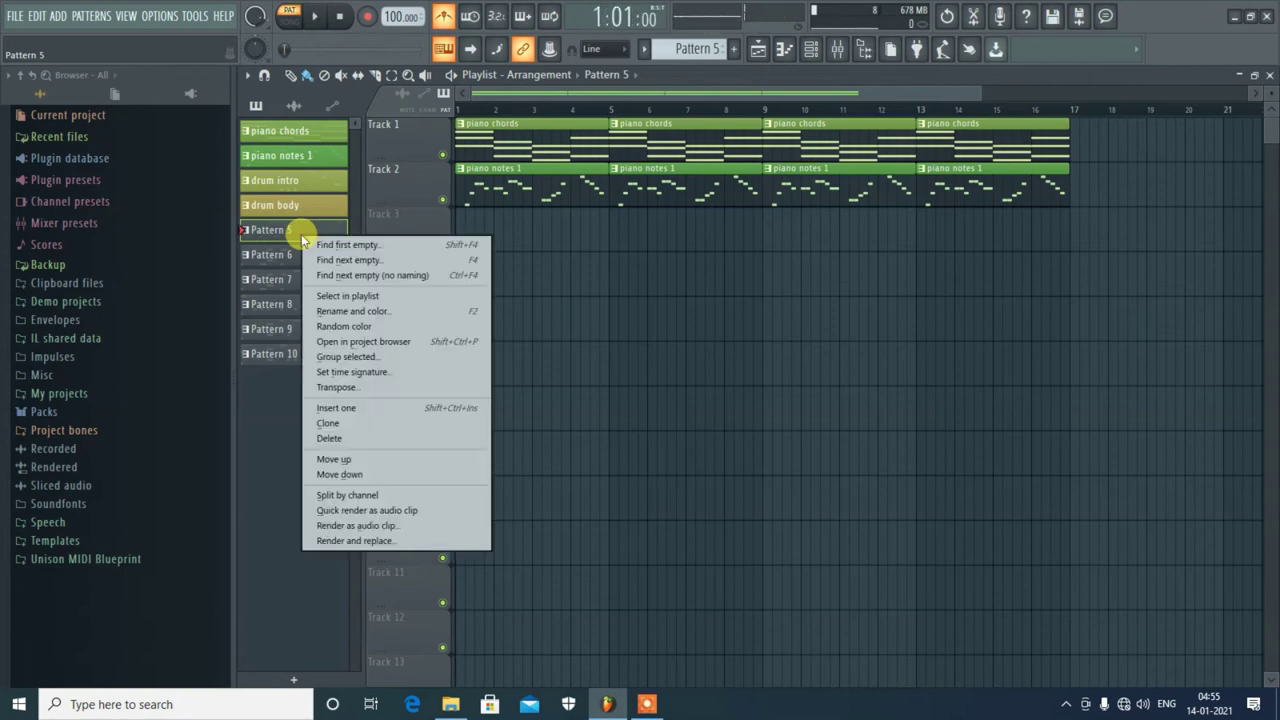
{"action": "left_click", "coordinate": [366, 311]}
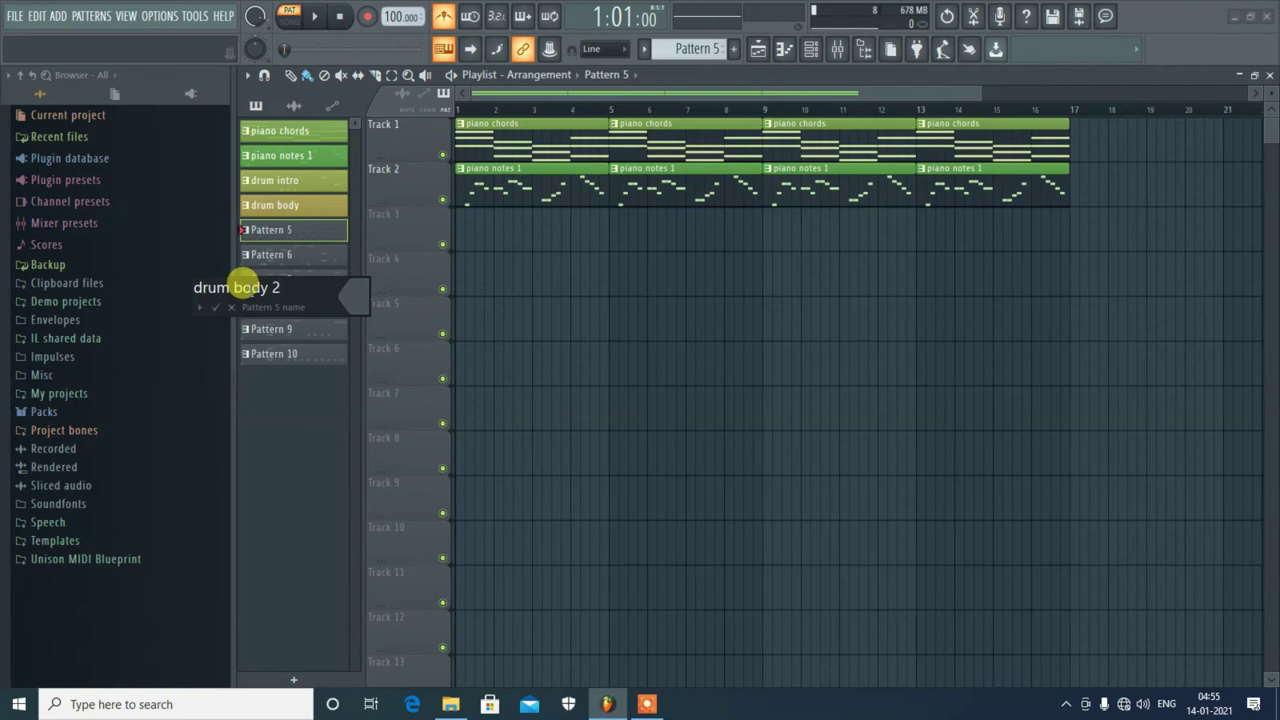
{"action": "left_click", "coordinate": [352, 293]}
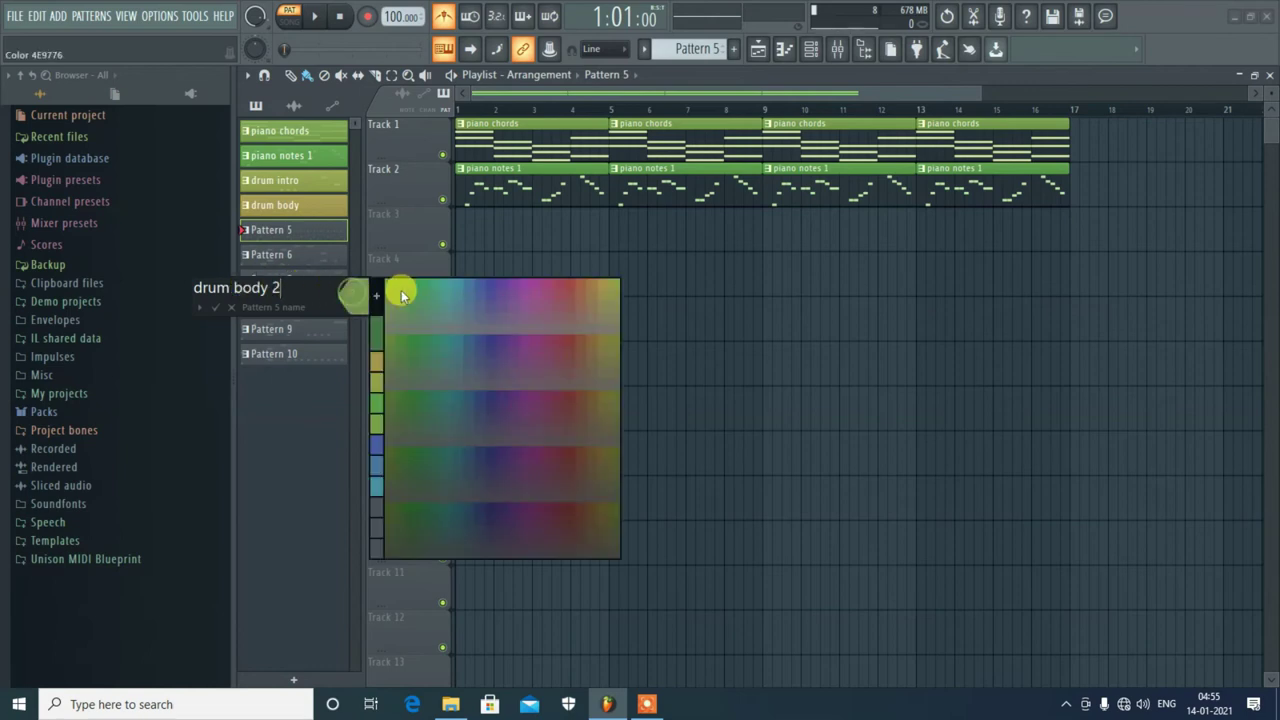
{"action": "left_click", "coordinate": [592, 285]}
{"action": "left_click", "coordinate": [214, 308]}
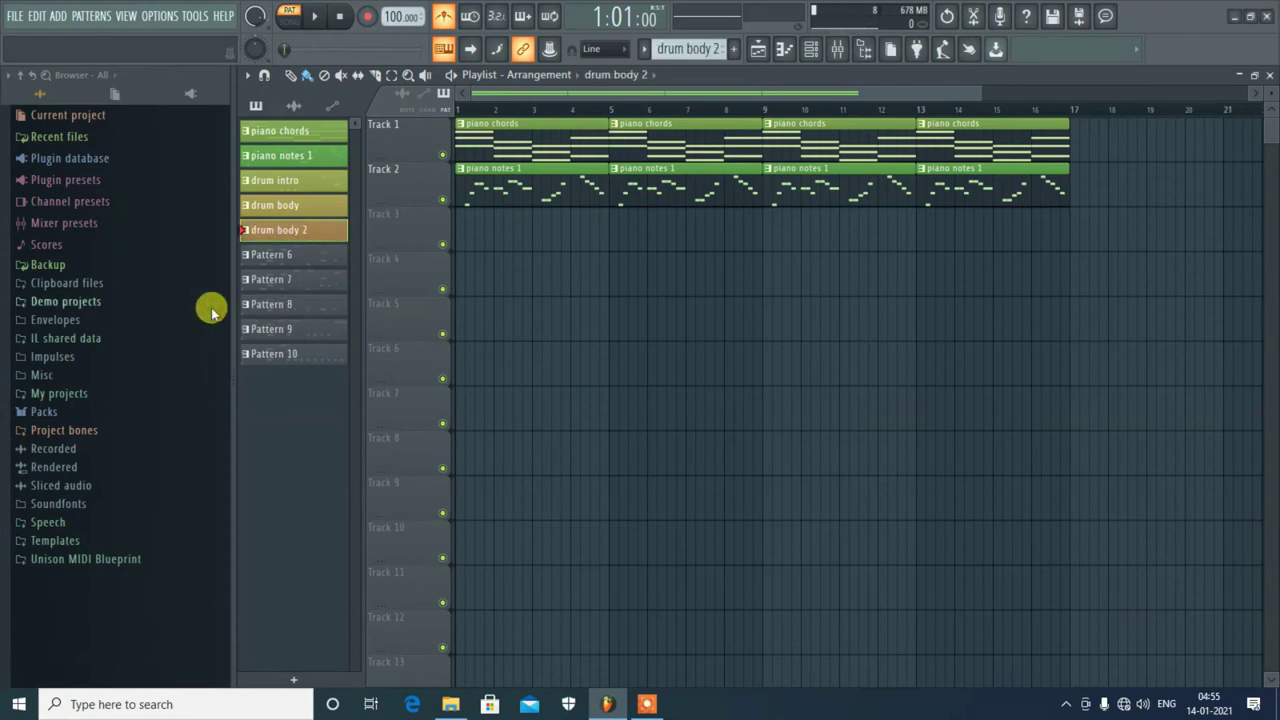
Play back Pattern 6 briefly, then rename it "filler 01" and color it reddish orange
{"action": "left_click", "coordinate": [297, 258]}
{"action": "key", "text": "space"}
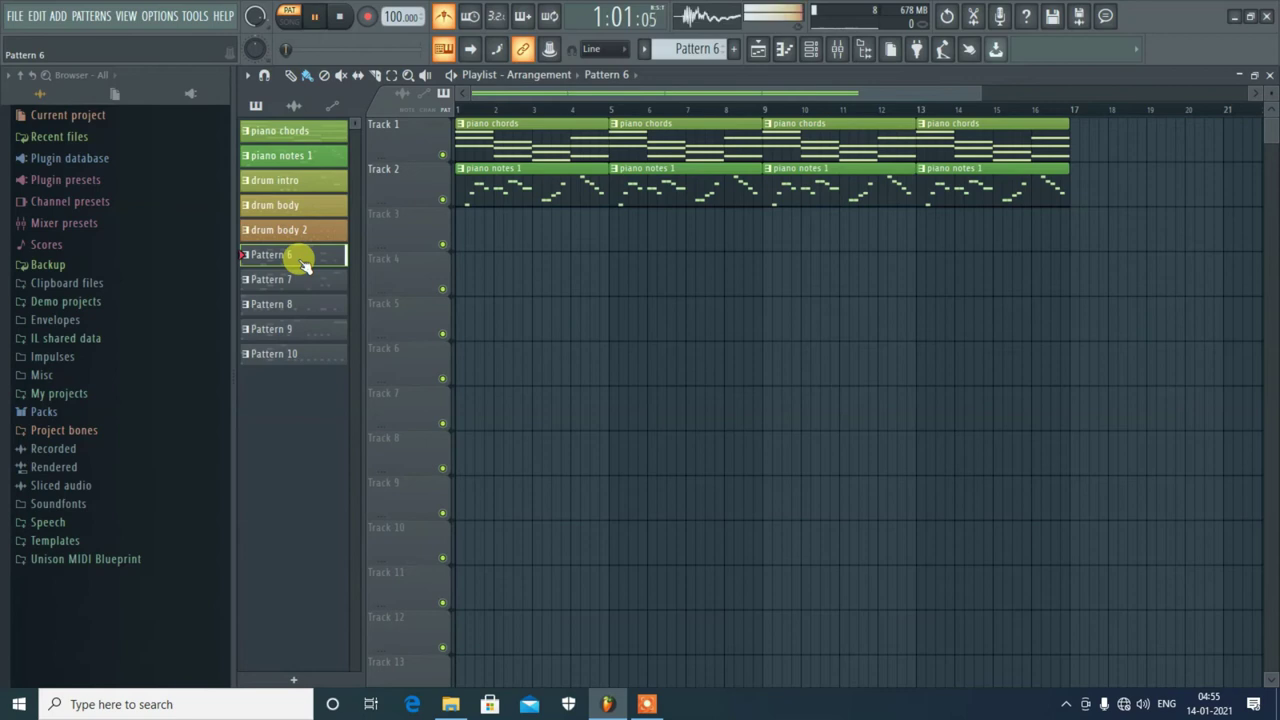
{"action": "key", "text": "space"}
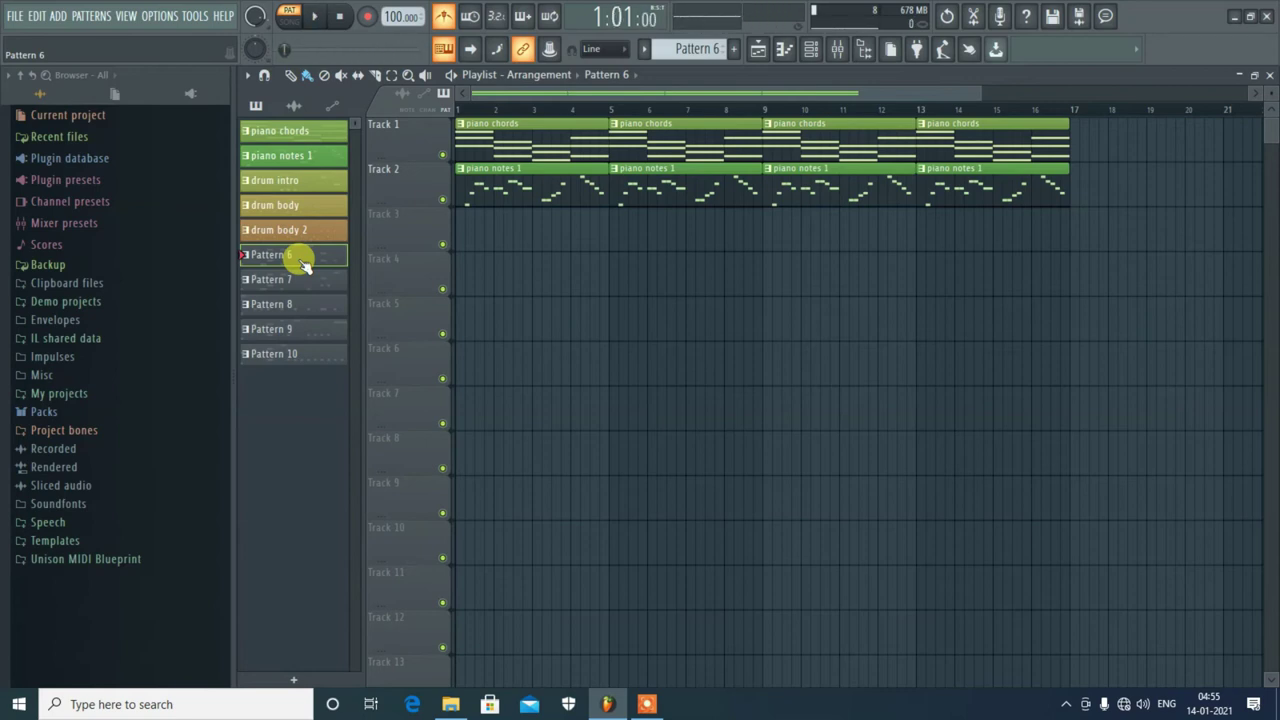
{"action": "right_click", "coordinate": [300, 259]}
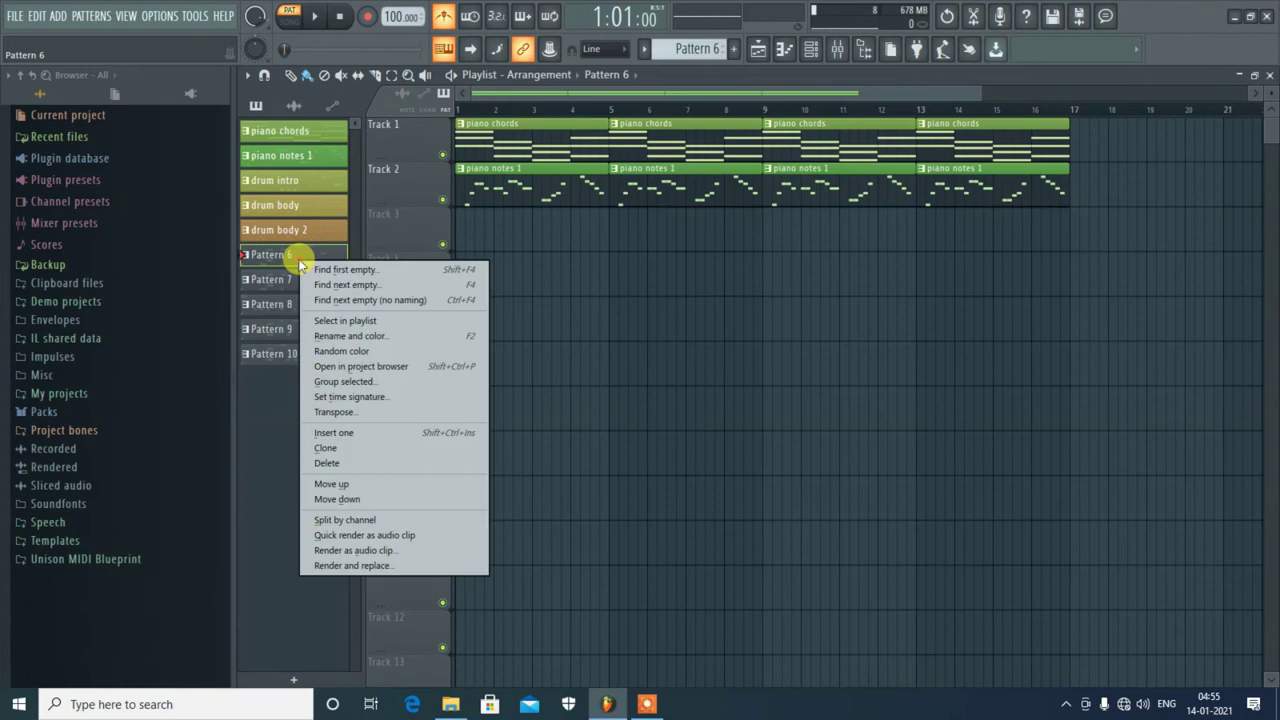
{"action": "left_click", "coordinate": [371, 338]}
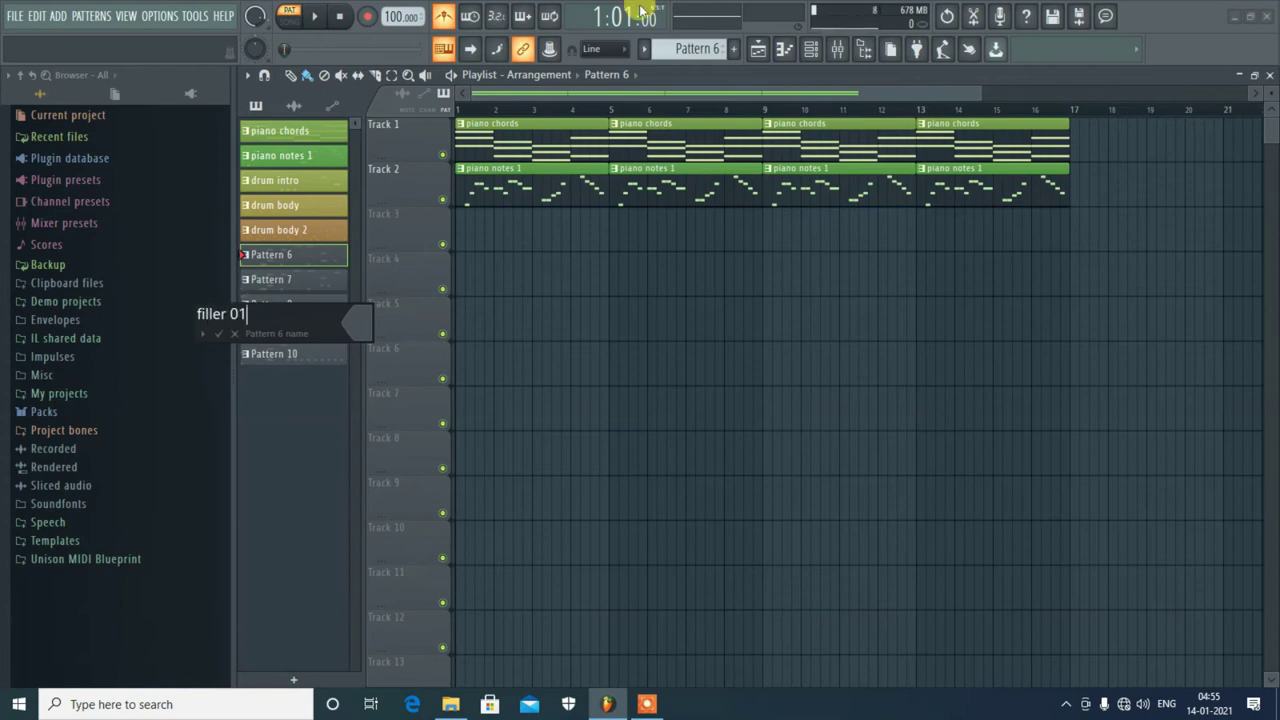
{"action": "left_click", "coordinate": [357, 320]}
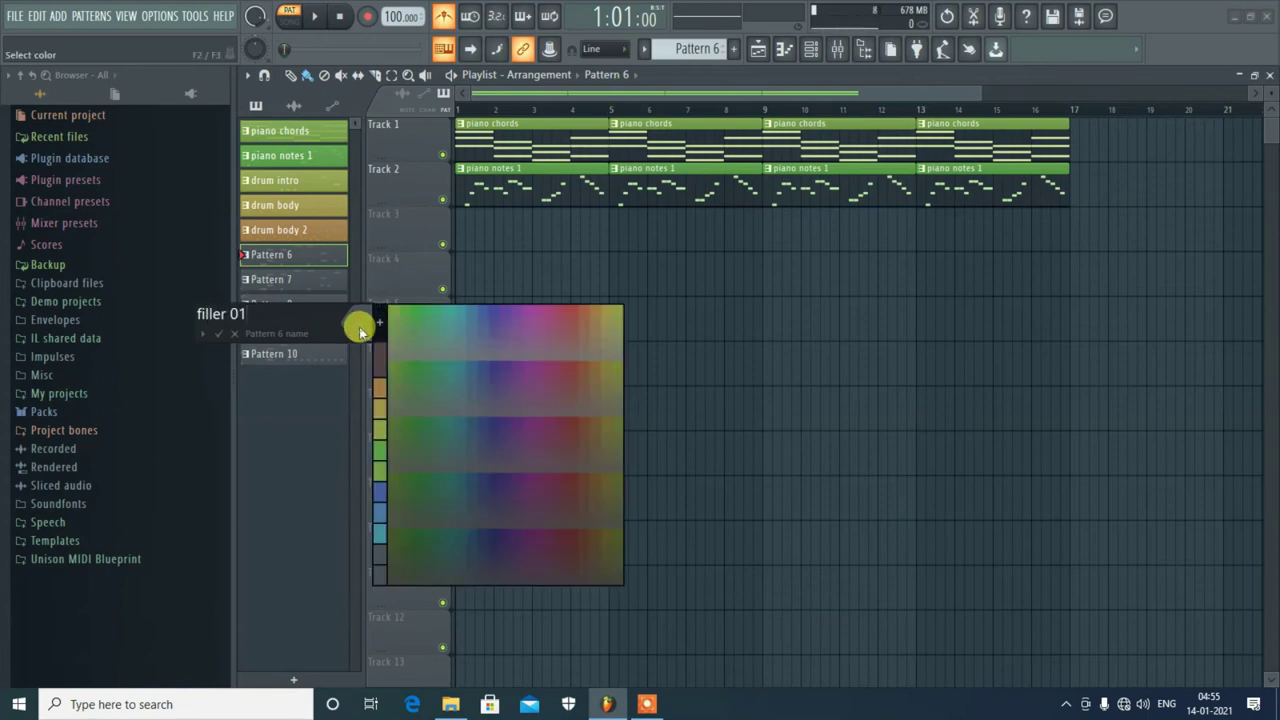
{"action": "left_click", "coordinate": [586, 312]}
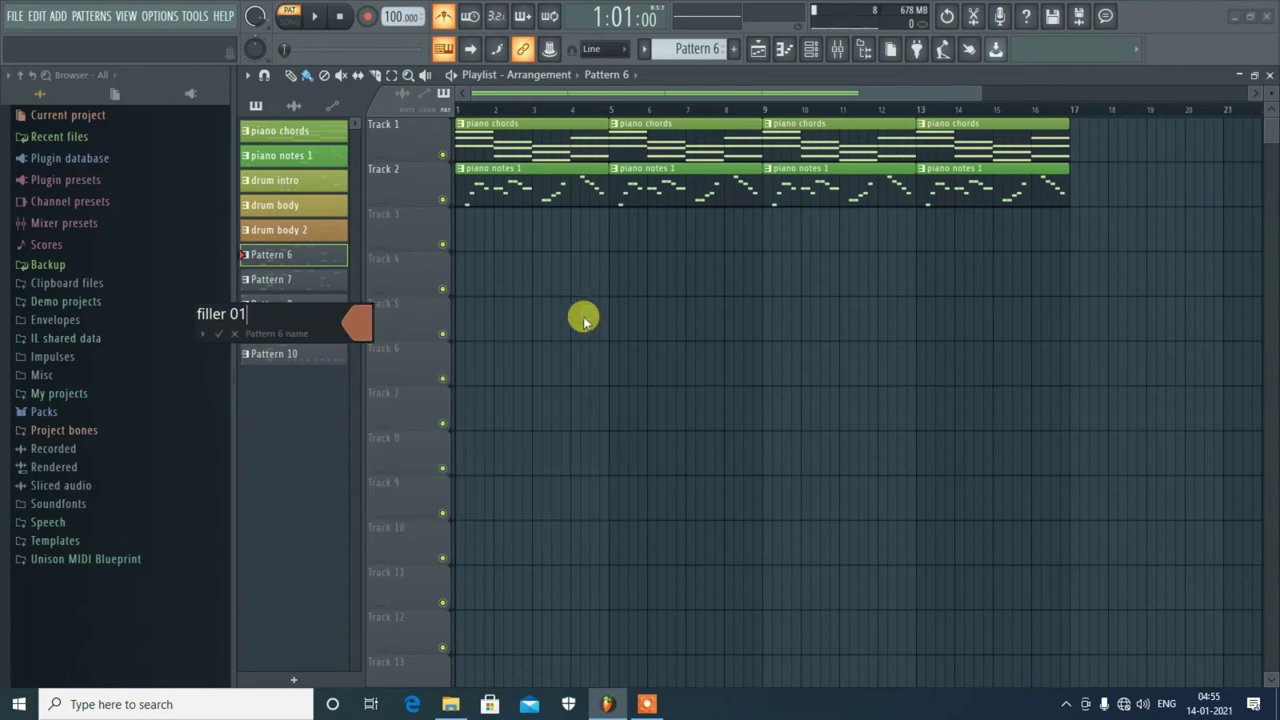
{"action": "left_click", "coordinate": [231, 335]}
Rename Pattern 7 to "filler 02" and give it a red color
{"action": "right_click", "coordinate": [285, 280]}
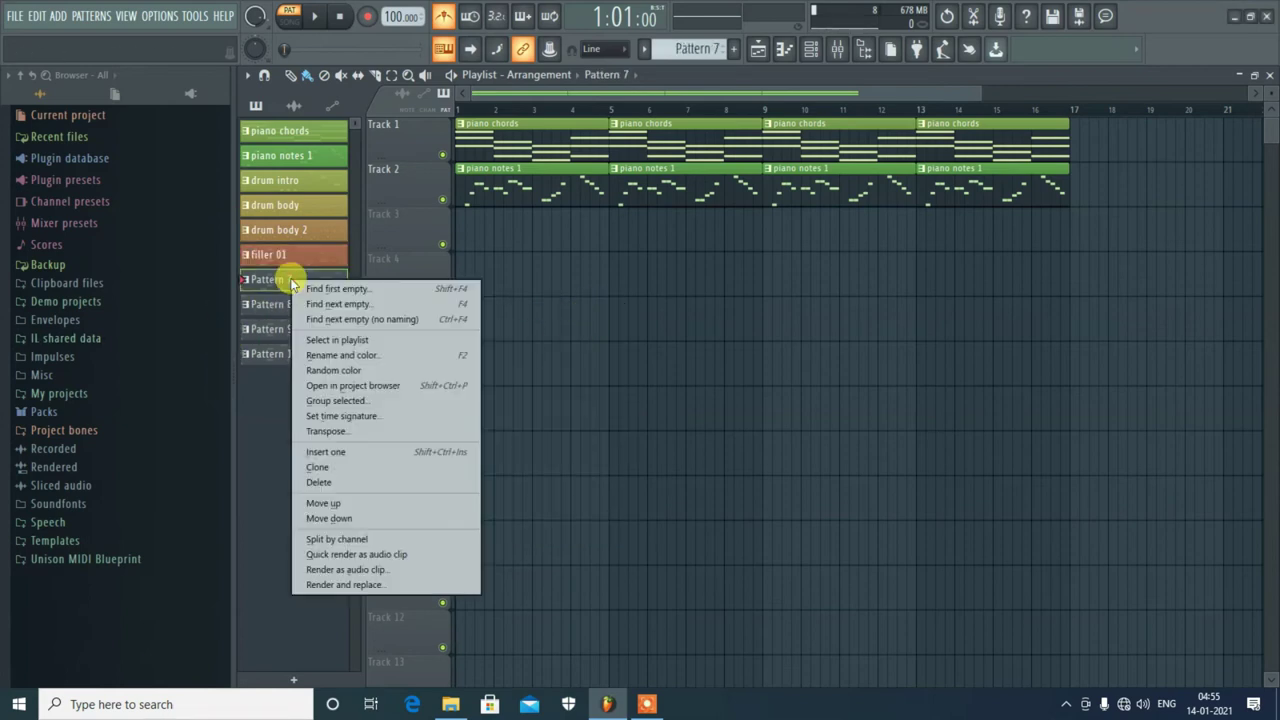
{"action": "left_click", "coordinate": [343, 355]}
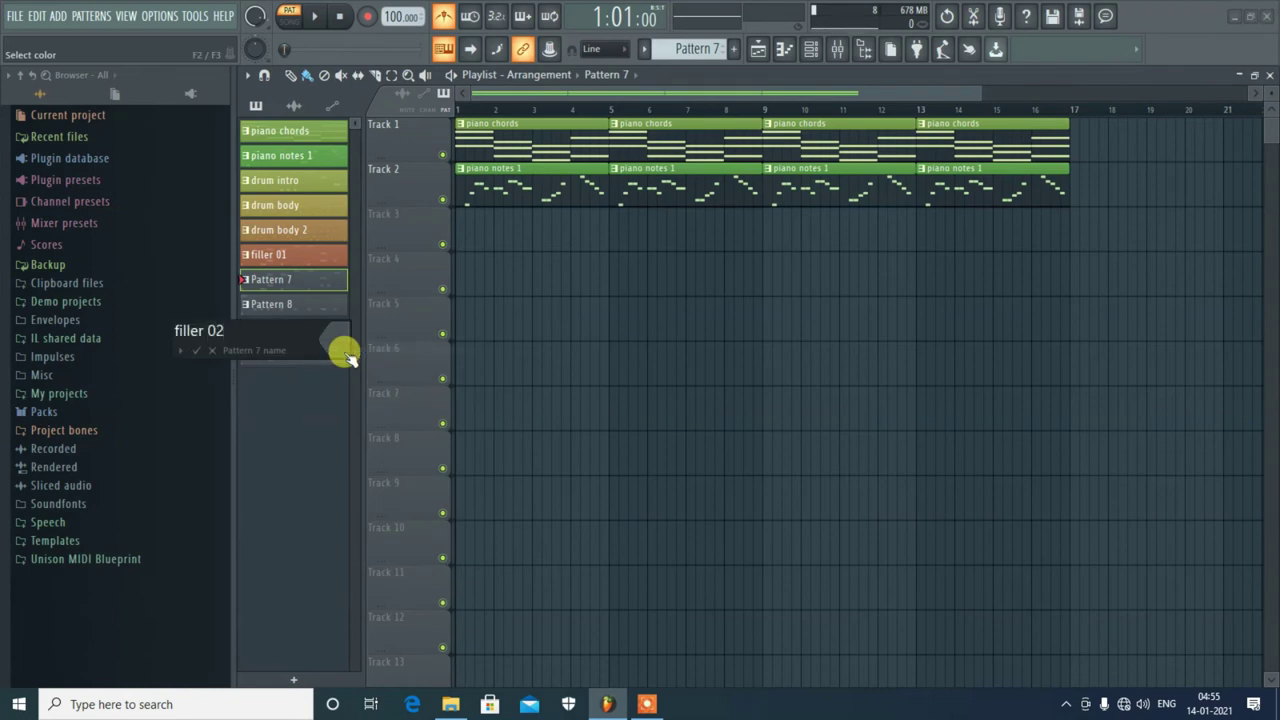
{"action": "type", "text": "filler 02"}
{"action": "left_click", "coordinate": [337, 349]}
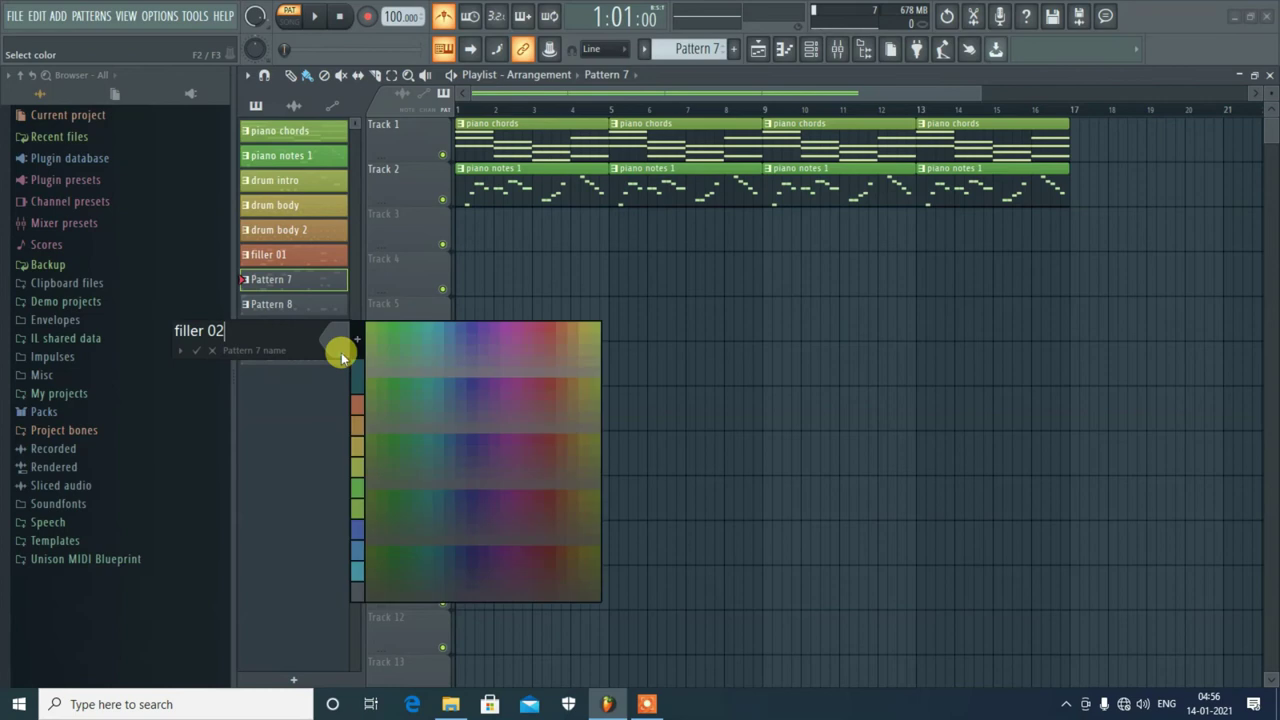
{"action": "left_click", "coordinate": [550, 330]}
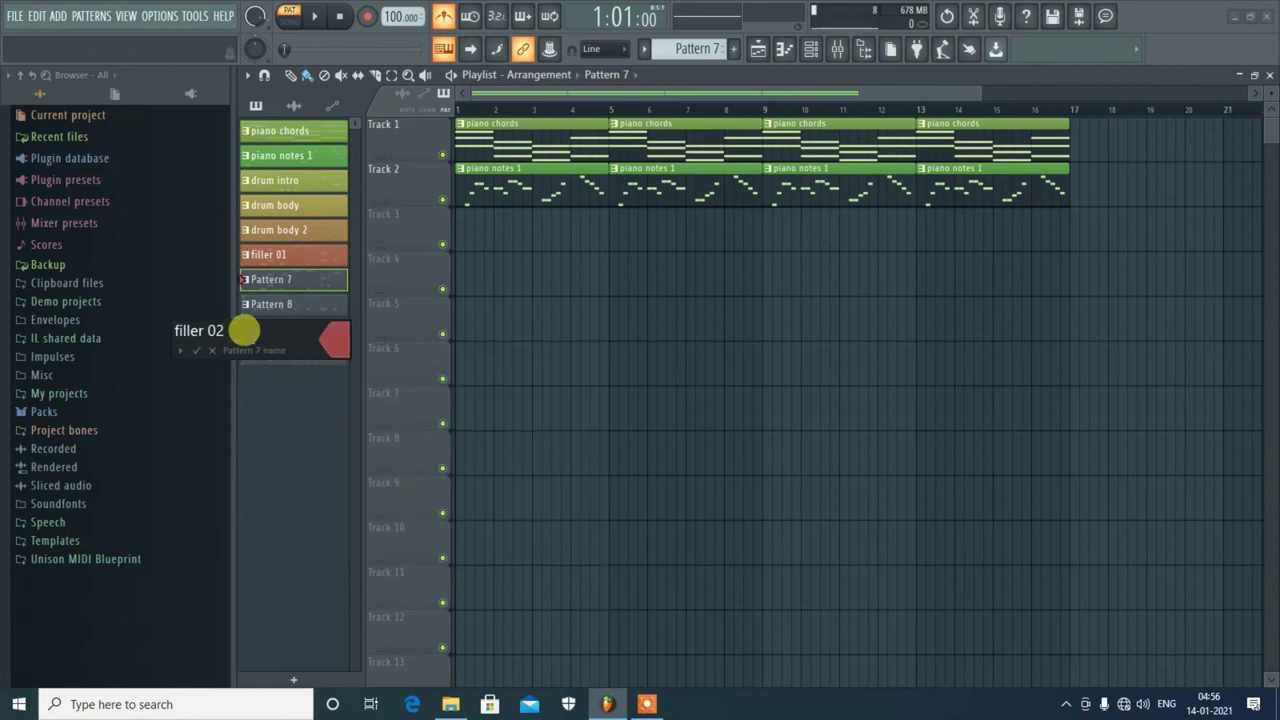
{"action": "left_click", "coordinate": [192, 349]}
Rename Pattern 8 to "filler 03" and give it a crimson color
{"action": "left_click", "coordinate": [300, 306]}
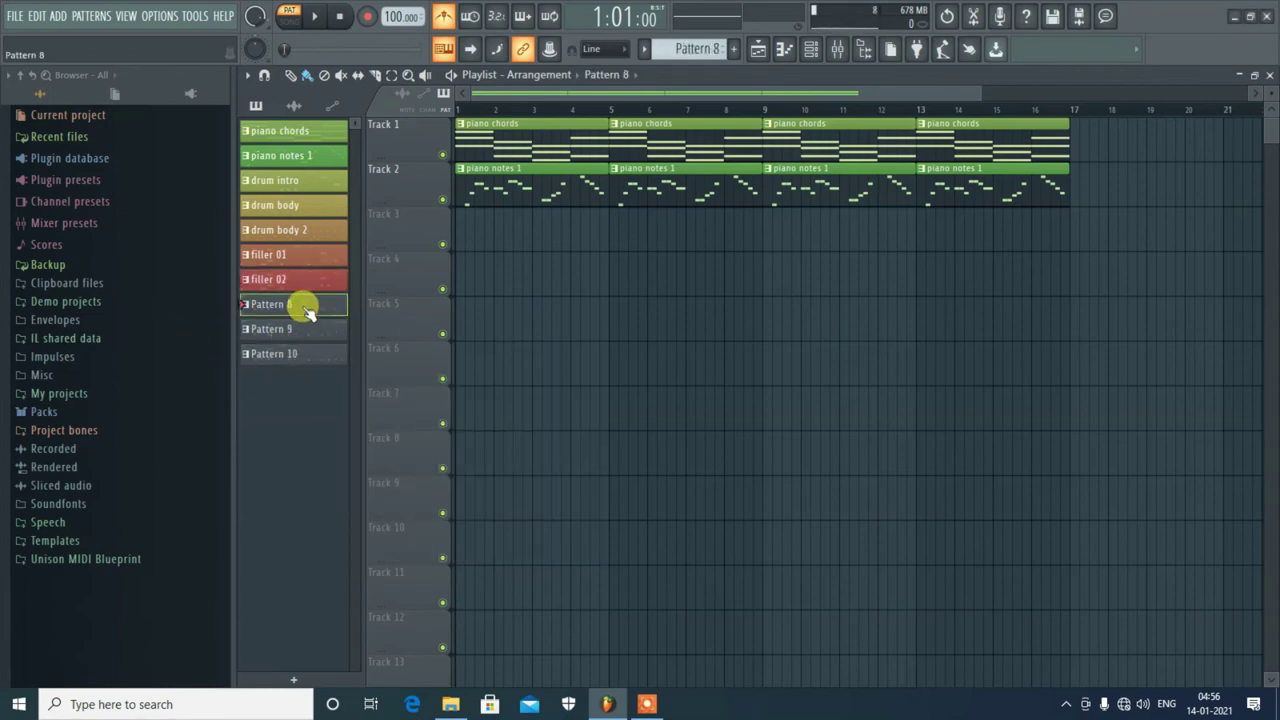
{"action": "right_click", "coordinate": [302, 307]}
{"action": "left_click", "coordinate": [340, 383]}
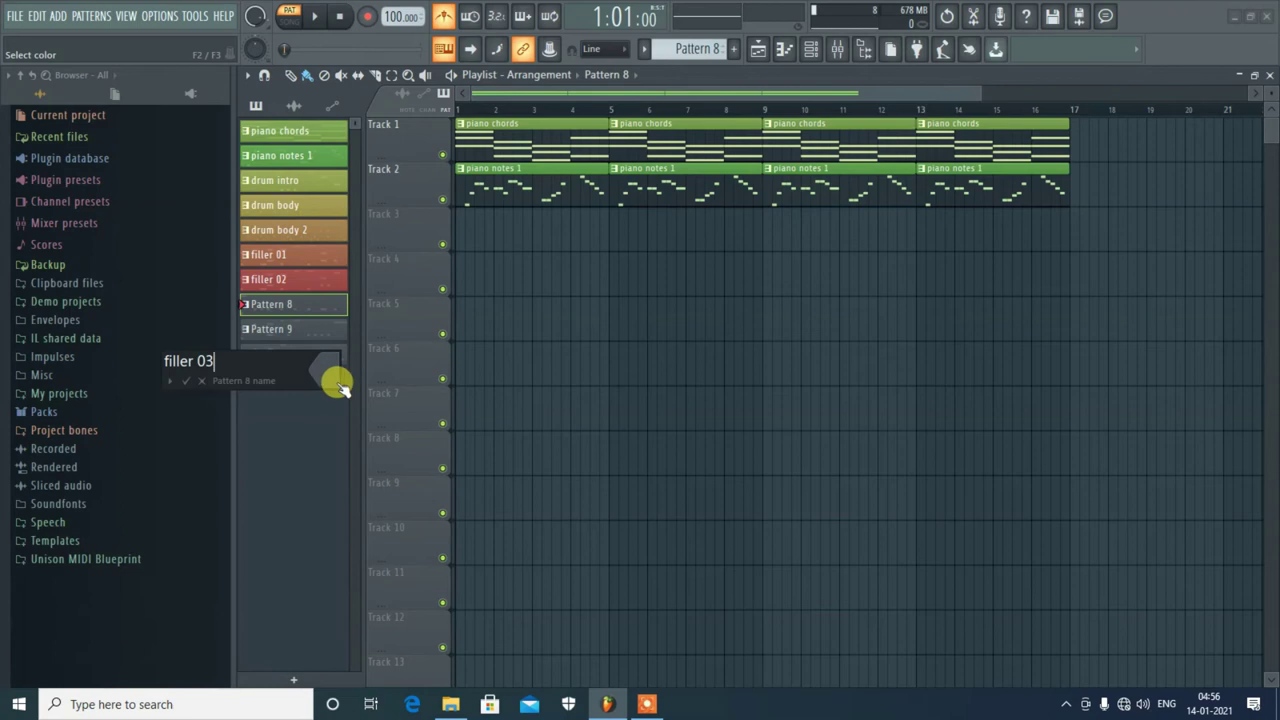
{"action": "left_click", "coordinate": [339, 385]}
{"action": "left_click", "coordinate": [529, 360]}
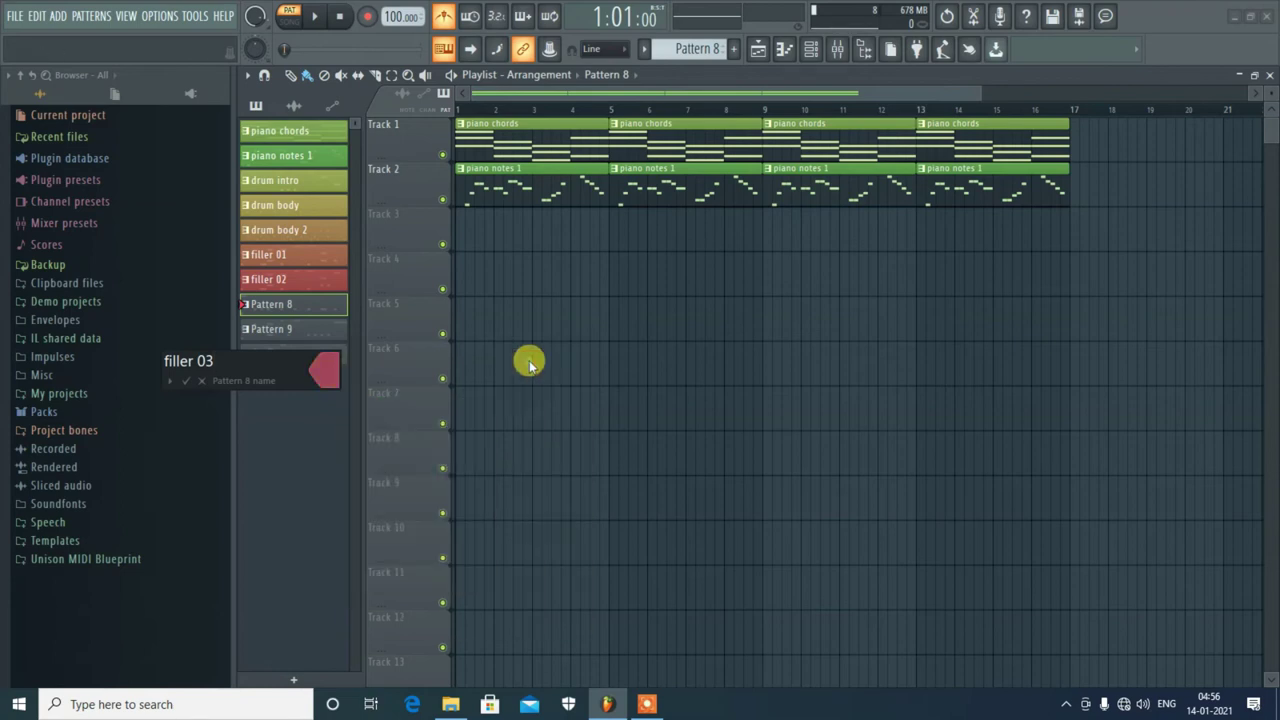
{"action": "left_click", "coordinate": [188, 383]}
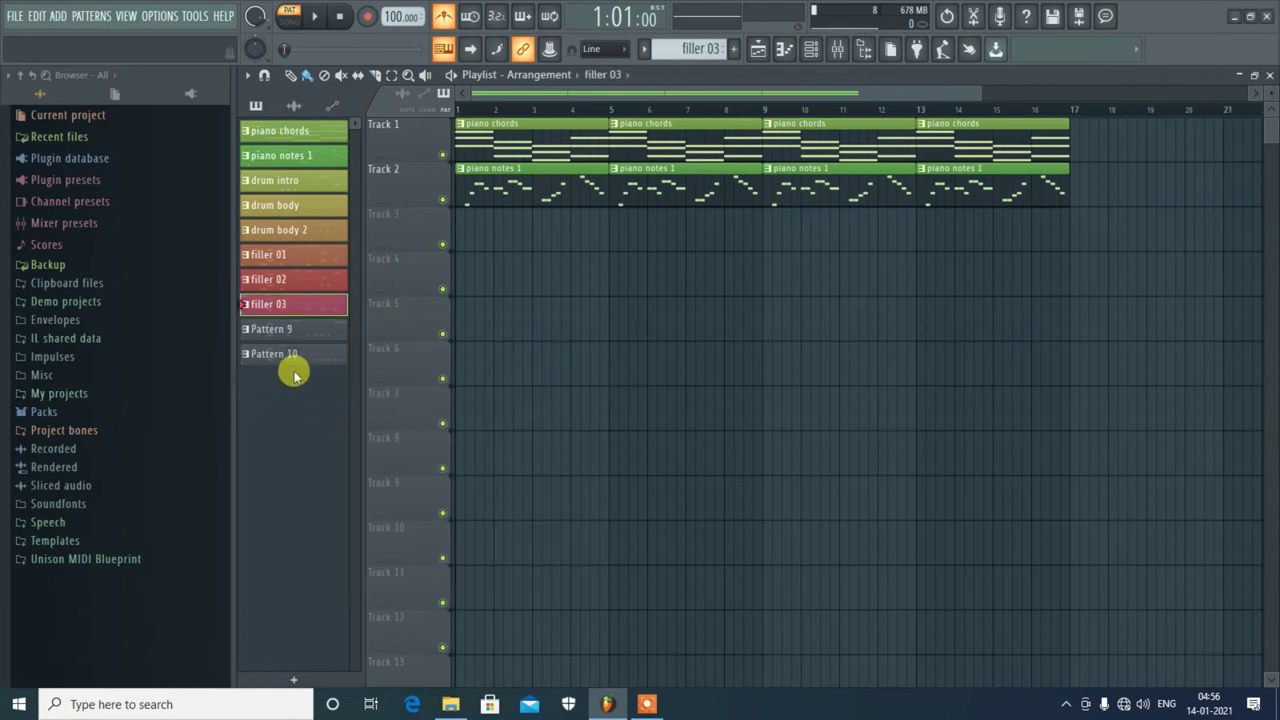
Rename Pattern 9 to "filler 04" and give it a pink color
{"action": "right_click", "coordinate": [308, 334]}
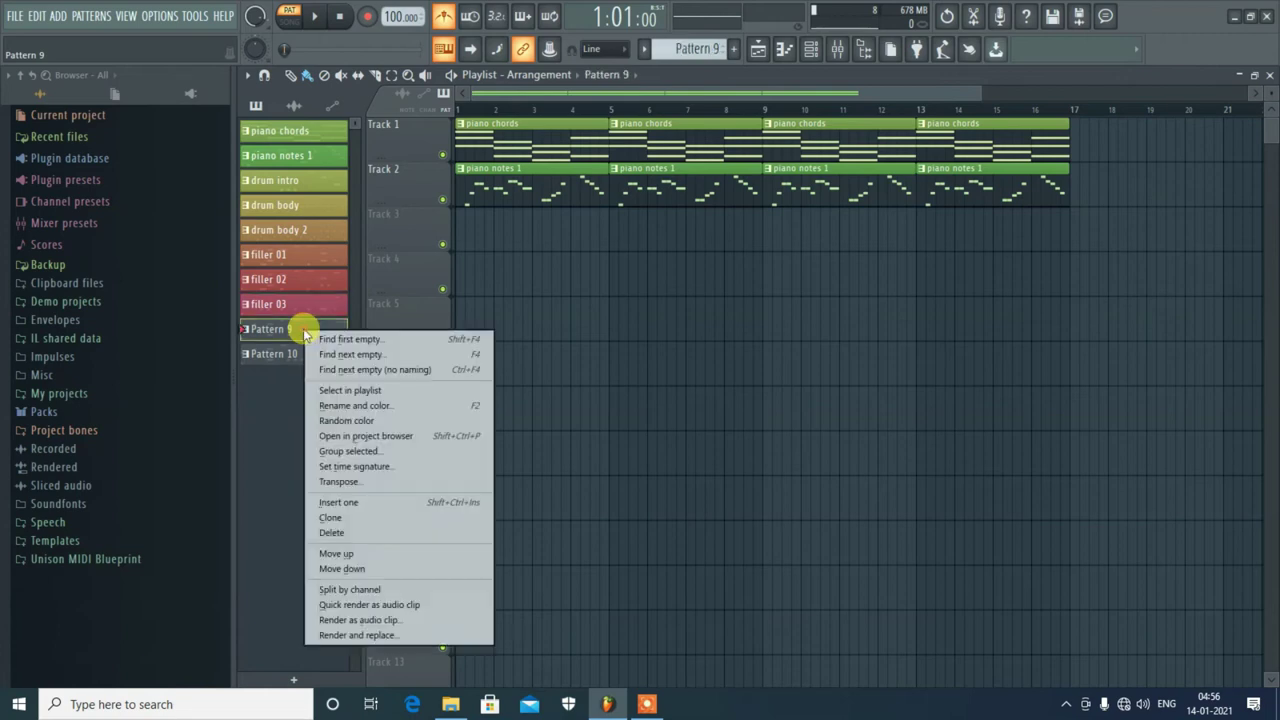
{"action": "left_click", "coordinate": [334, 402]}
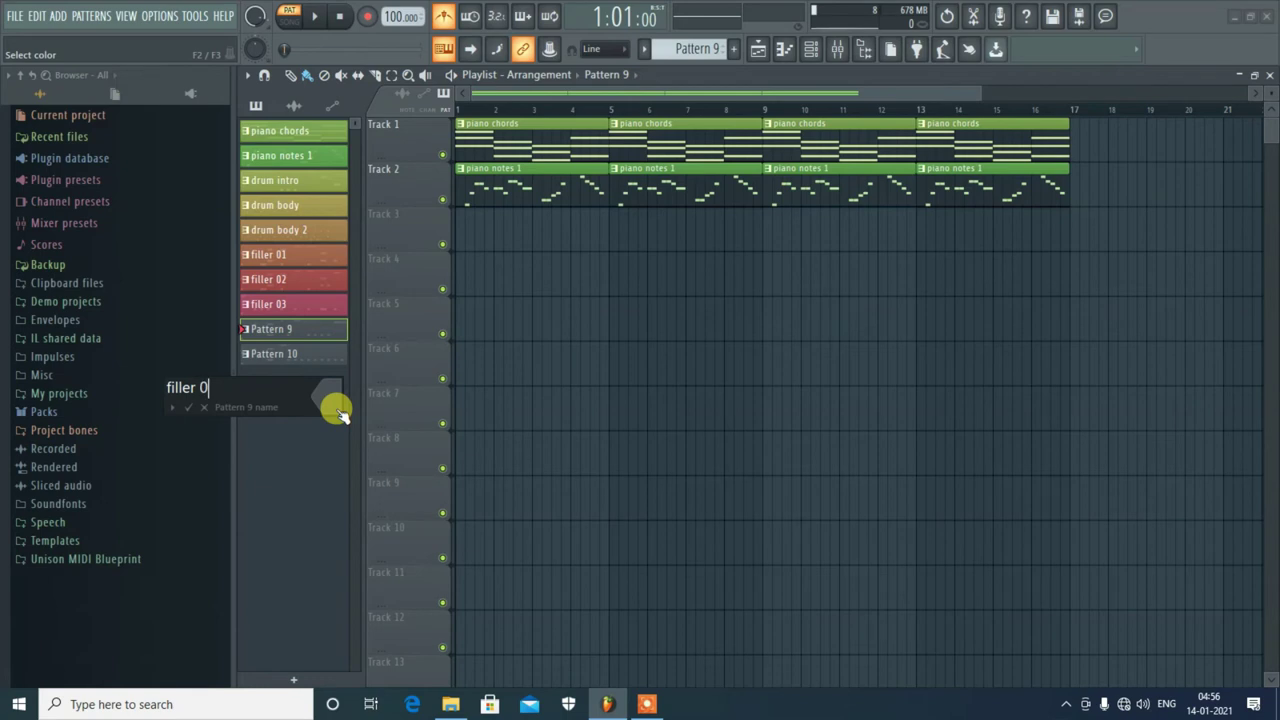
{"action": "left_click", "coordinate": [336, 408]}
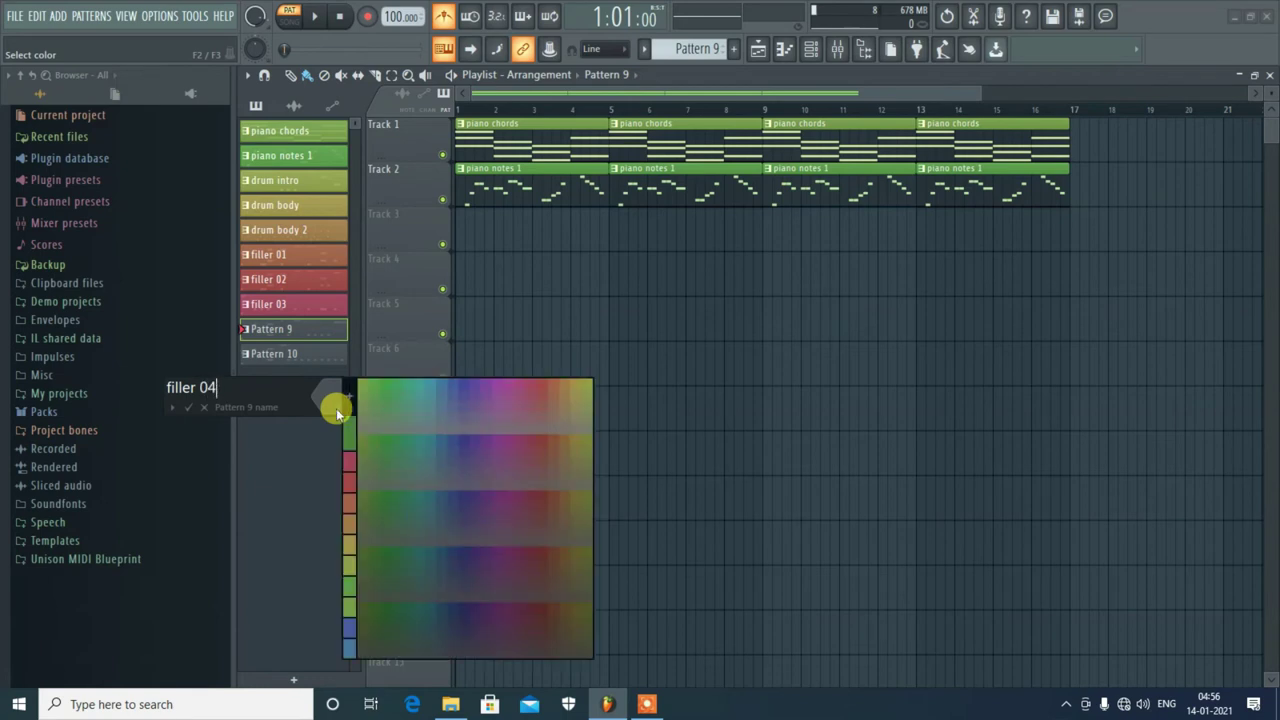
{"action": "left_click", "coordinate": [519, 388]}
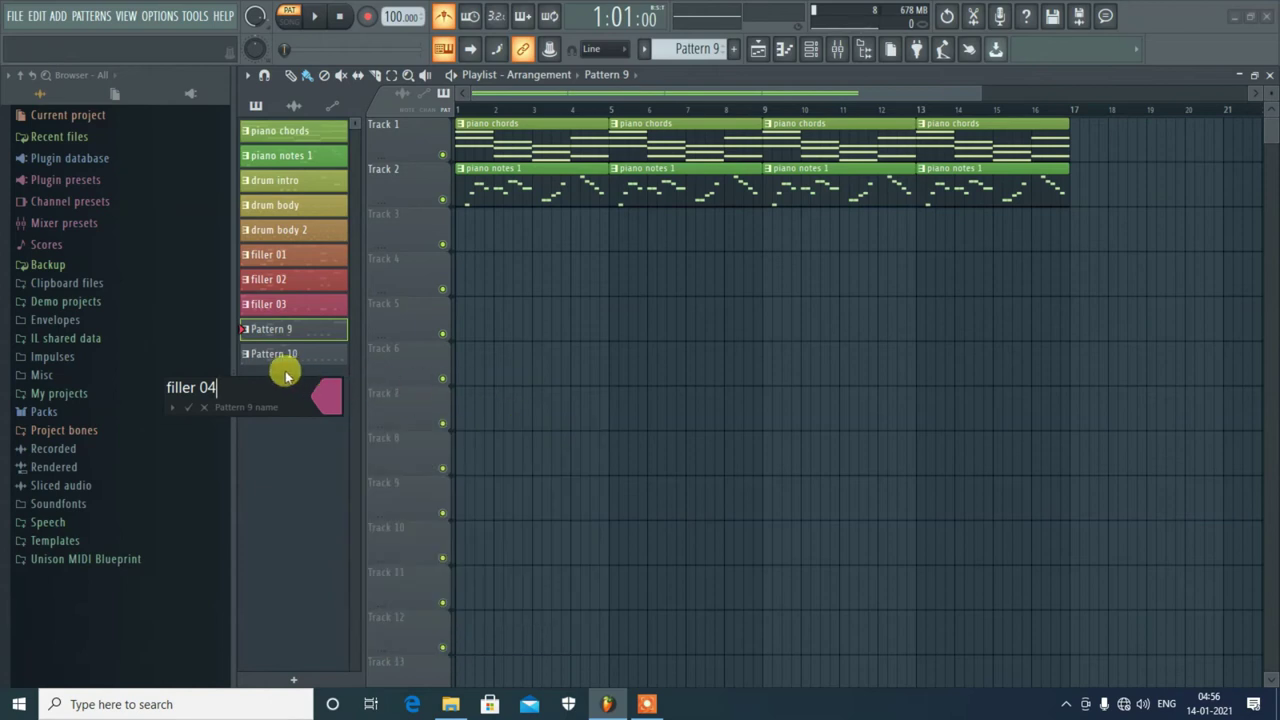
{"action": "left_click", "coordinate": [189, 412]}
Rename Pattern 10 to "filler 05" and give it a purple color
{"action": "right_click", "coordinate": [295, 356]}
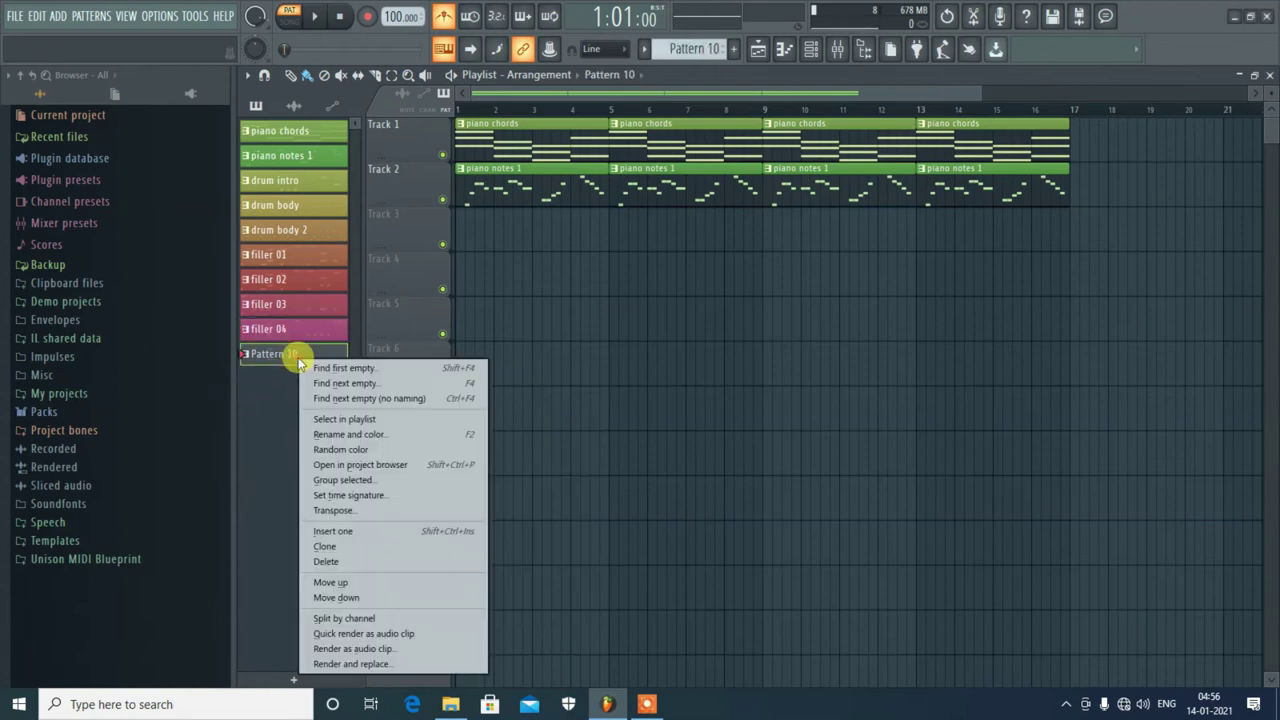
{"action": "left_click", "coordinate": [321, 437]}
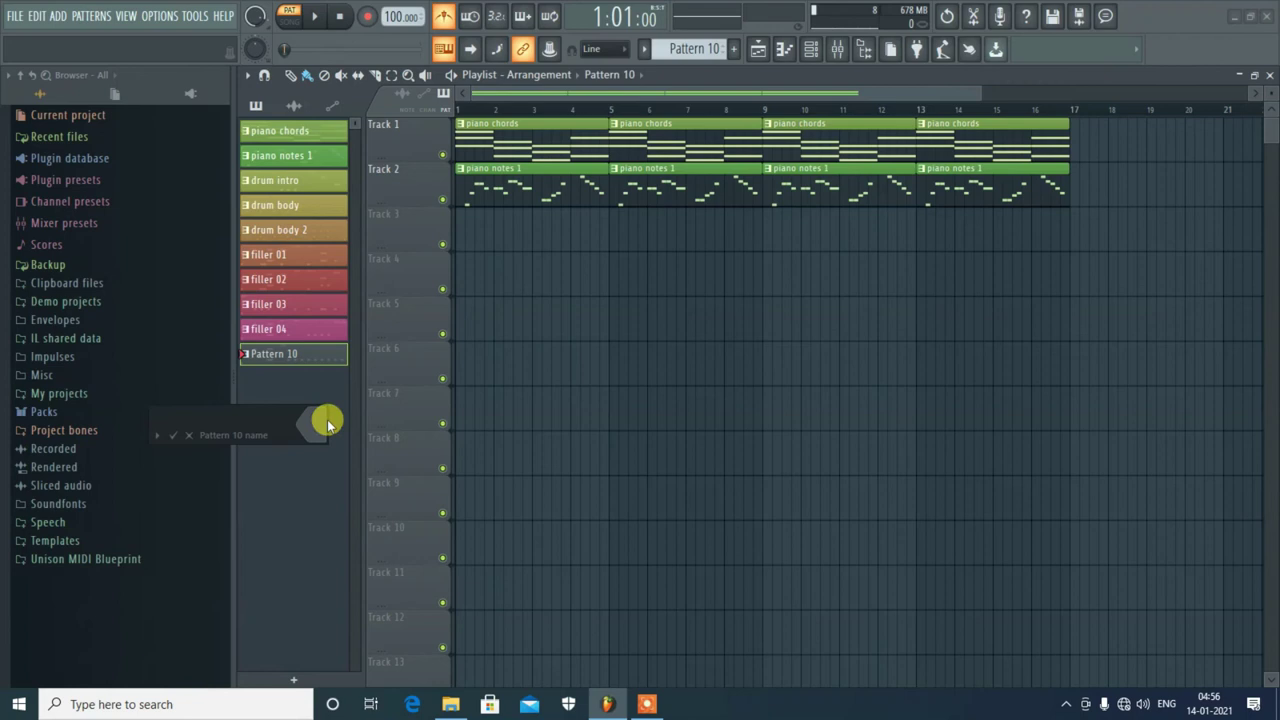
{"action": "left_click", "coordinate": [316, 423]}
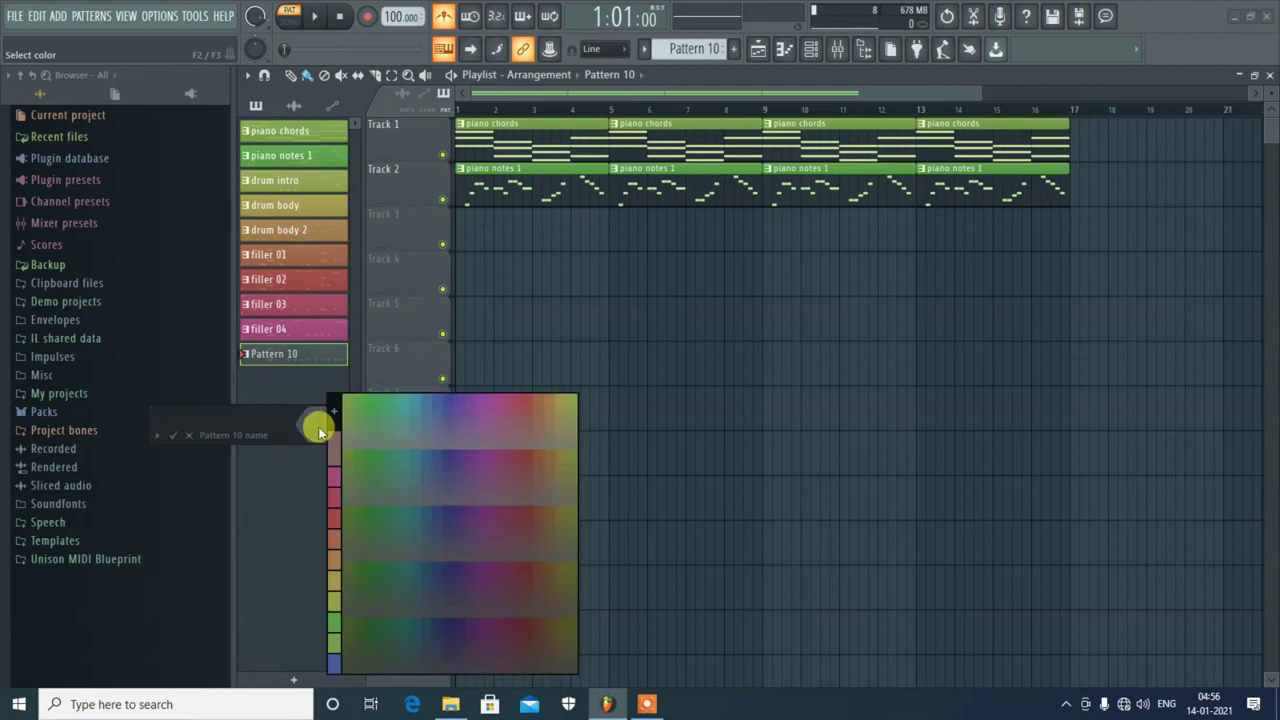
{"action": "left_click", "coordinate": [483, 404]}
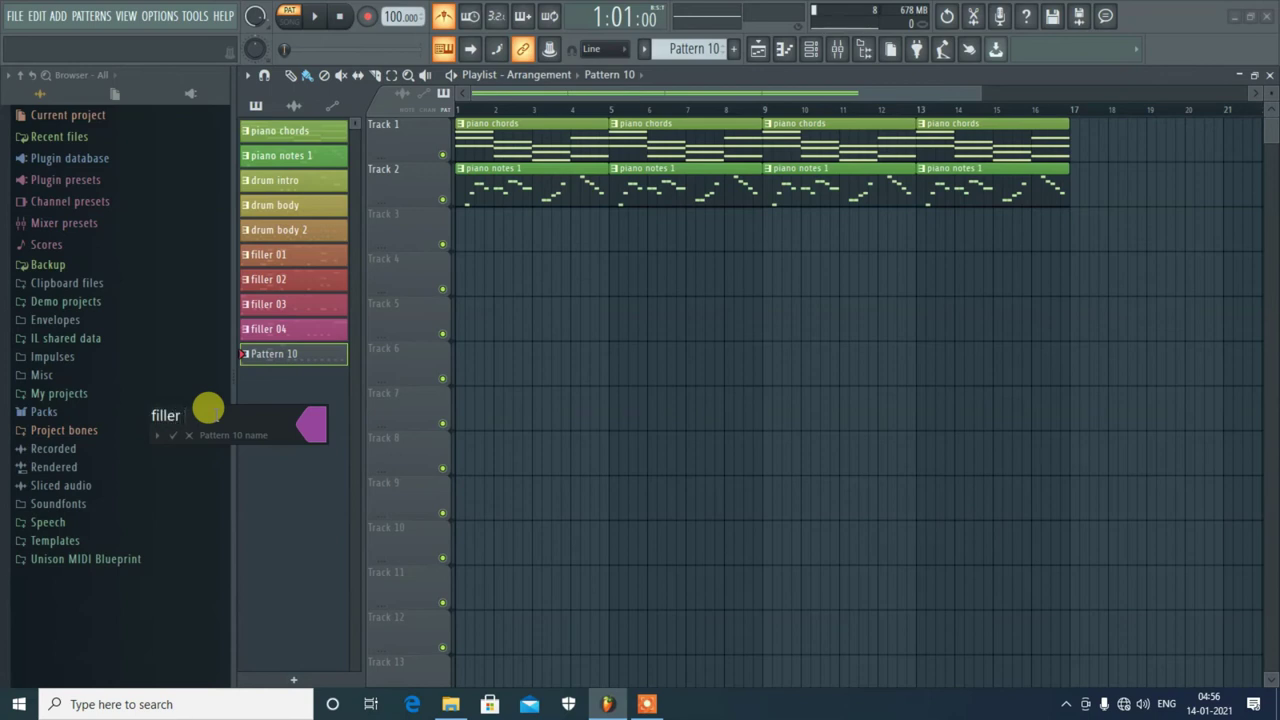
{"action": "key", "text": "Return"}
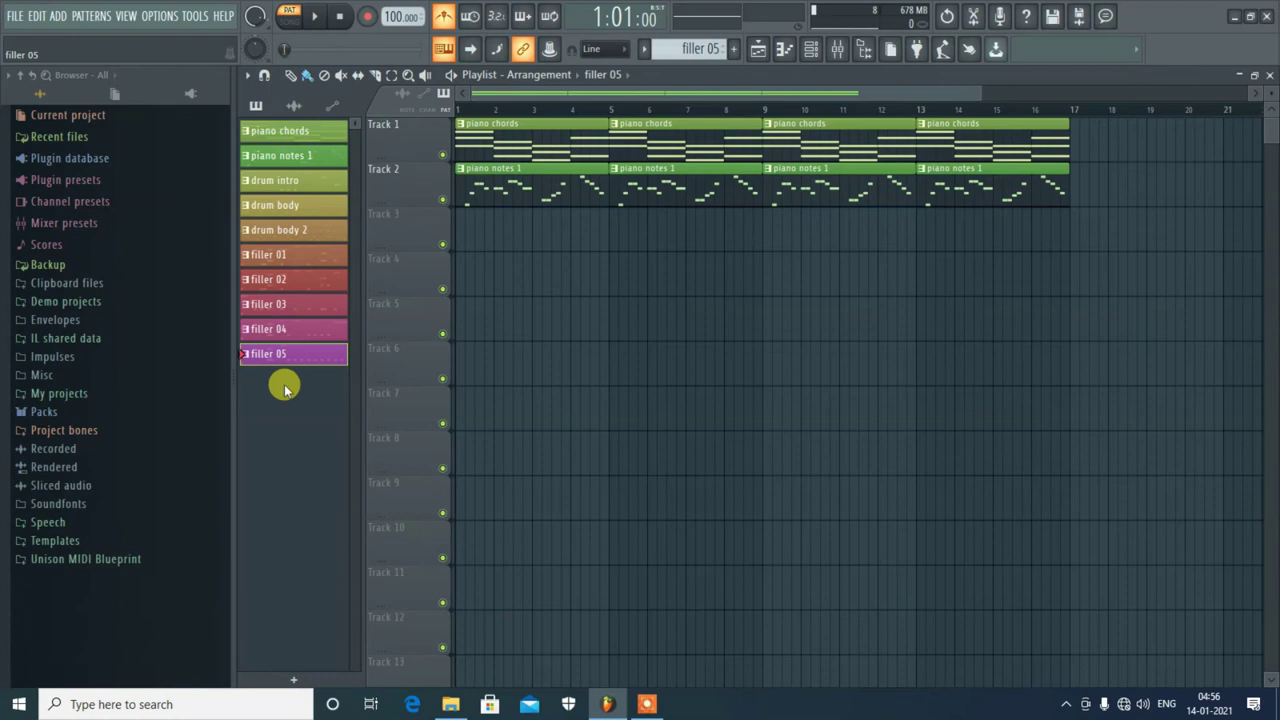
Play back the drum intro pattern and place one clip of it on Track 3 at bar 4
{"action": "left_click", "coordinate": [313, 189]}
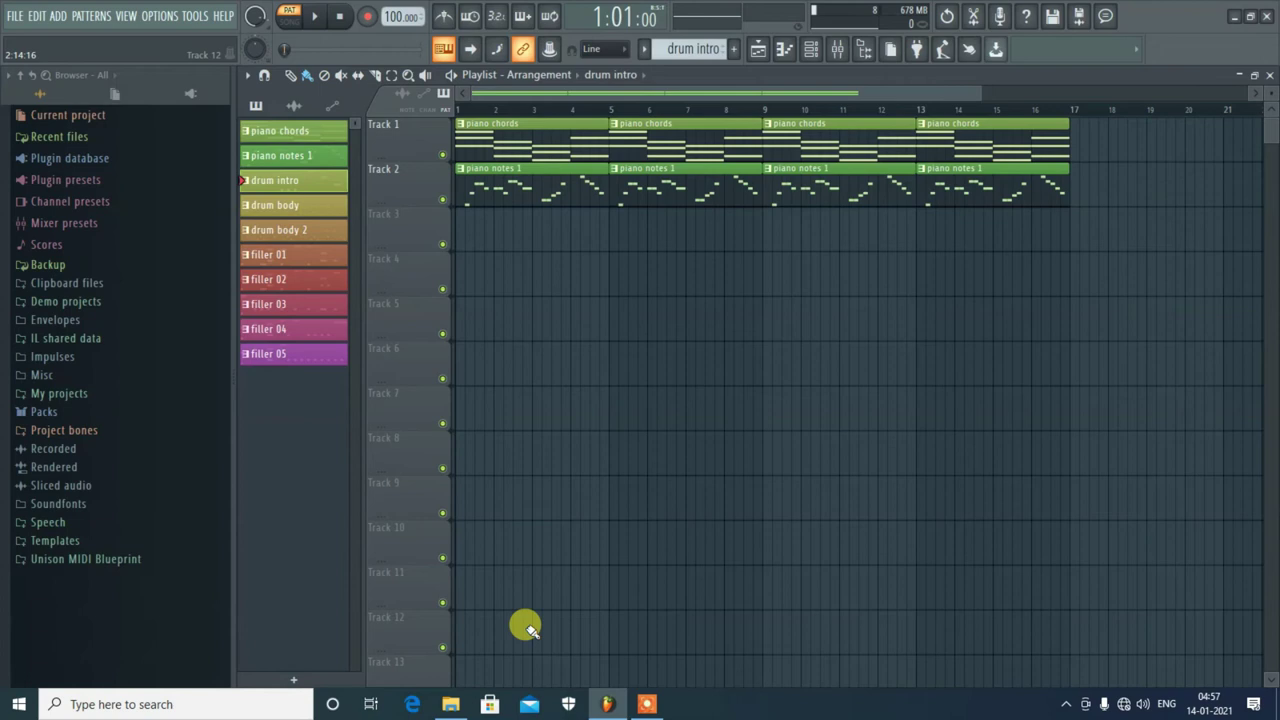
{"action": "key", "text": "space"}
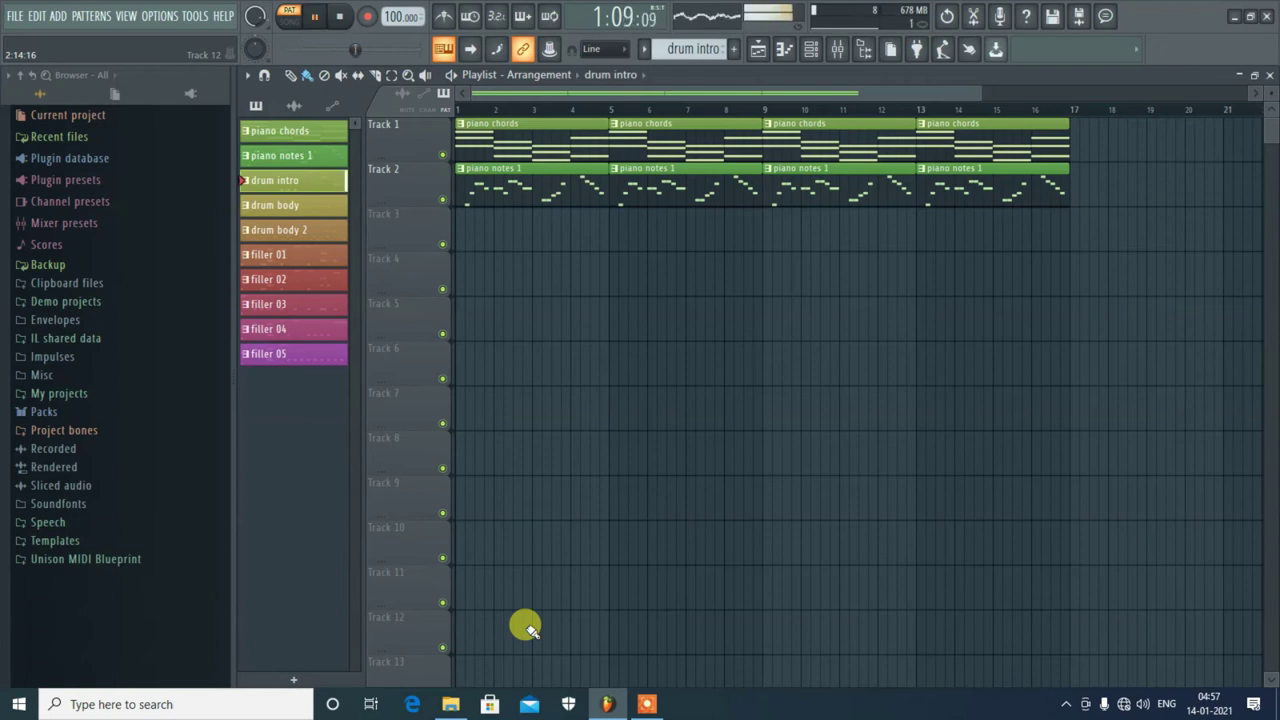
{"action": "key", "text": "space"}
{"action": "left_click", "coordinate": [572, 233]}
Place two drum body 2 clips on Track 3, covering bar 5 up to bar 12
{"action": "left_click", "coordinate": [296, 229]}
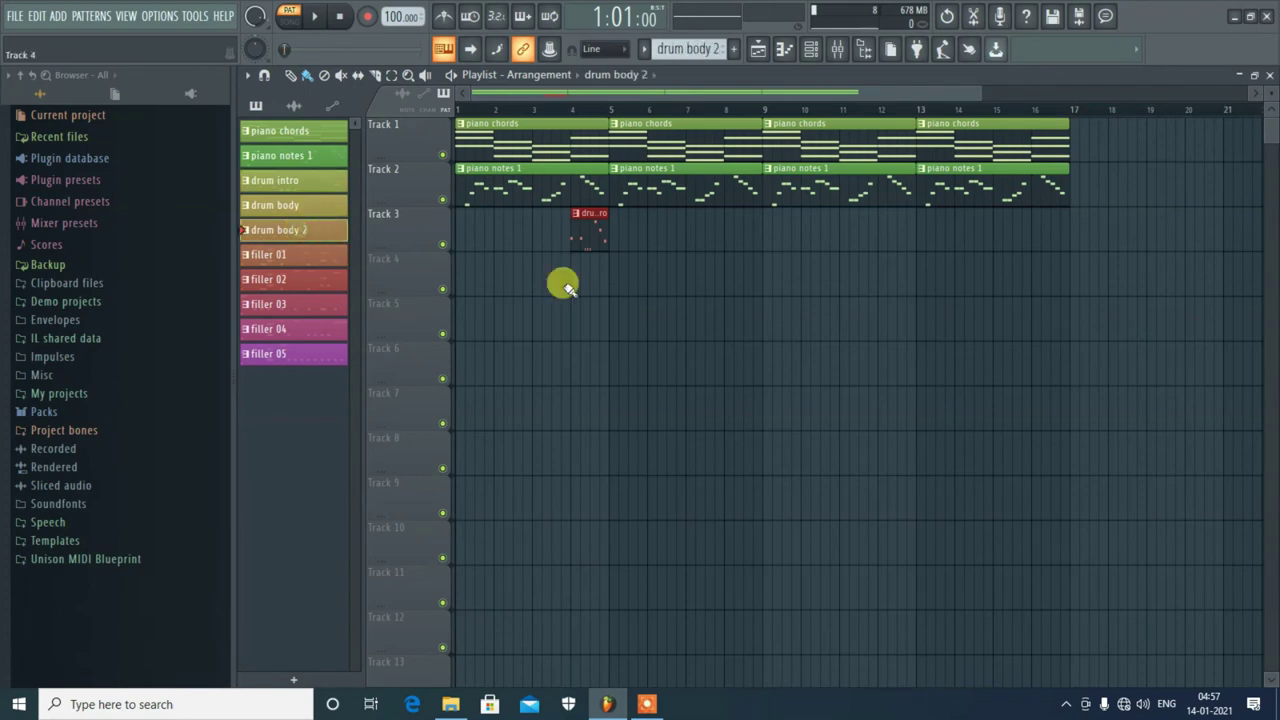
{"action": "left_click", "coordinate": [617, 236]}
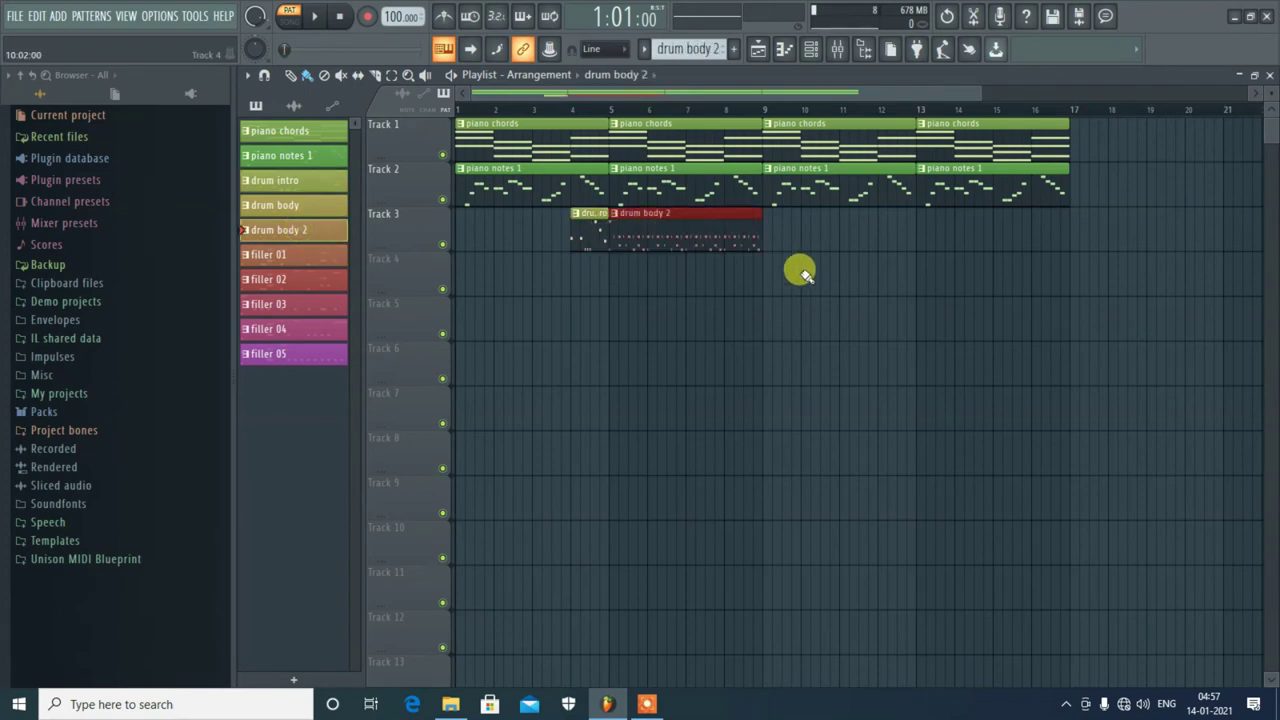
{"action": "left_click_drag", "start_coordinate": [766, 221], "coordinate": [880, 226]}
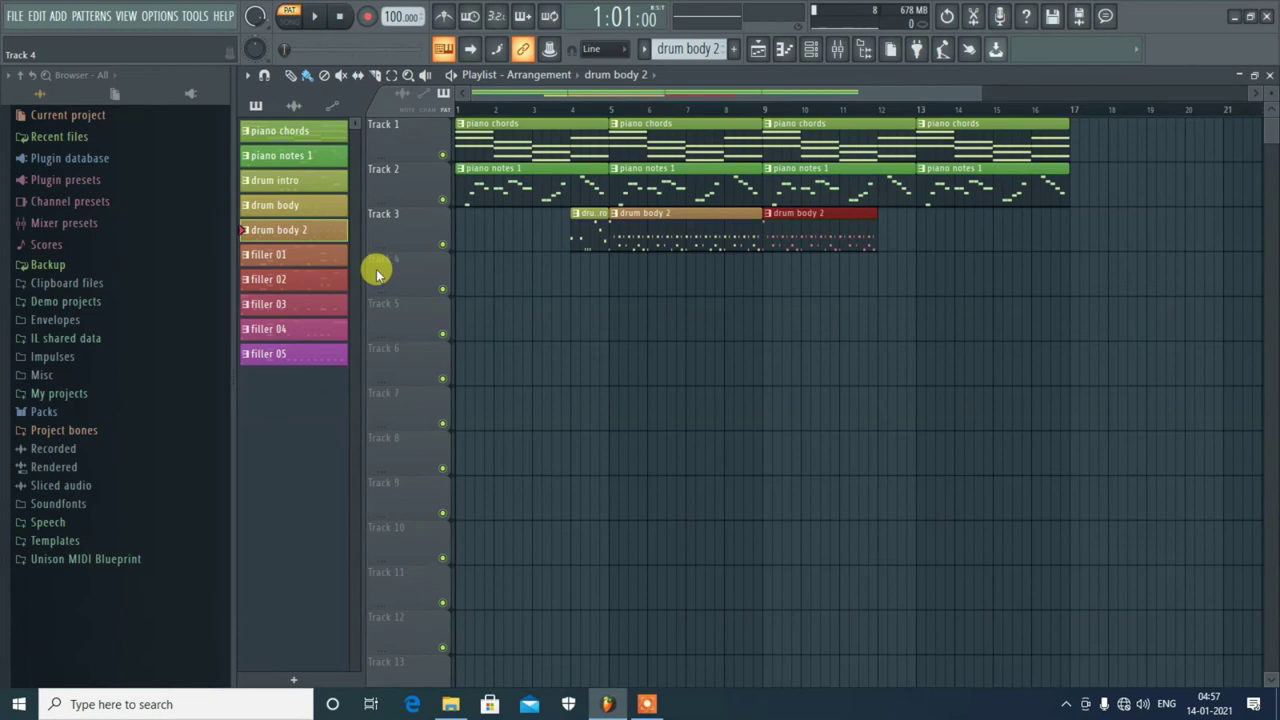
Place a filler 01 clip on Track 3 at bar 12 and play the arrangement from the start
{"action": "left_click", "coordinate": [290, 256]}
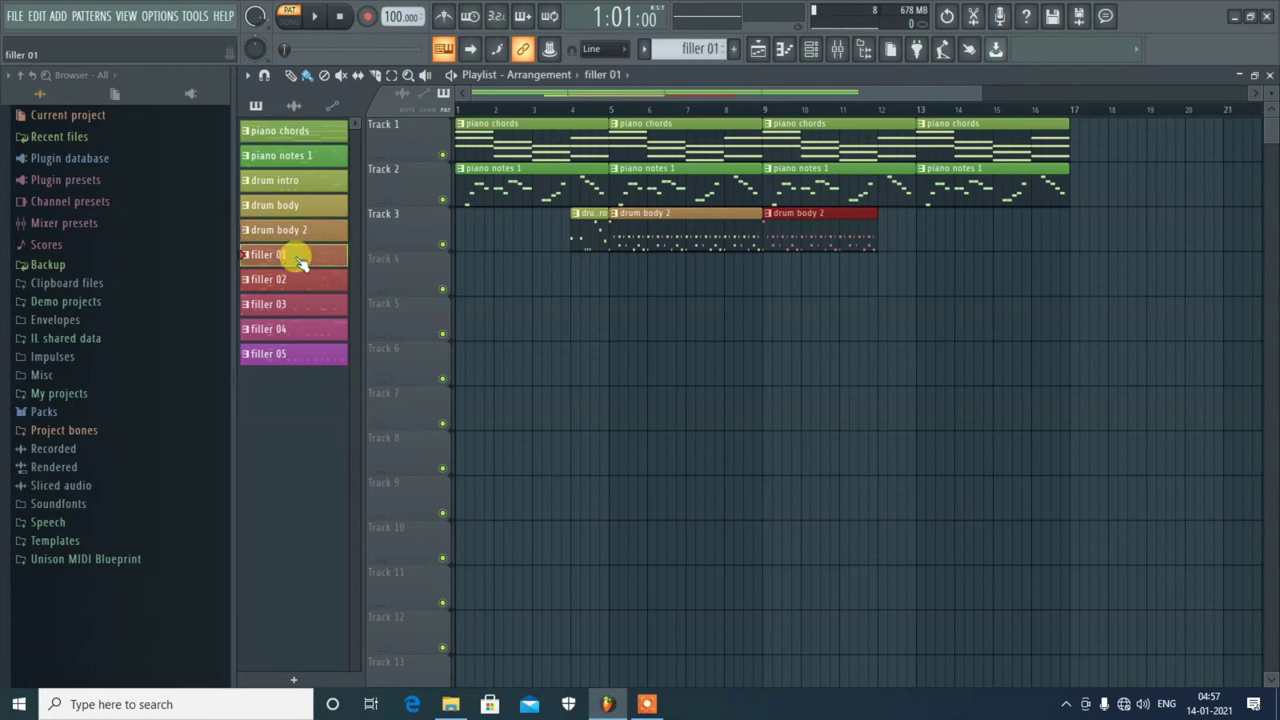
{"action": "left_click", "coordinate": [882, 226]}
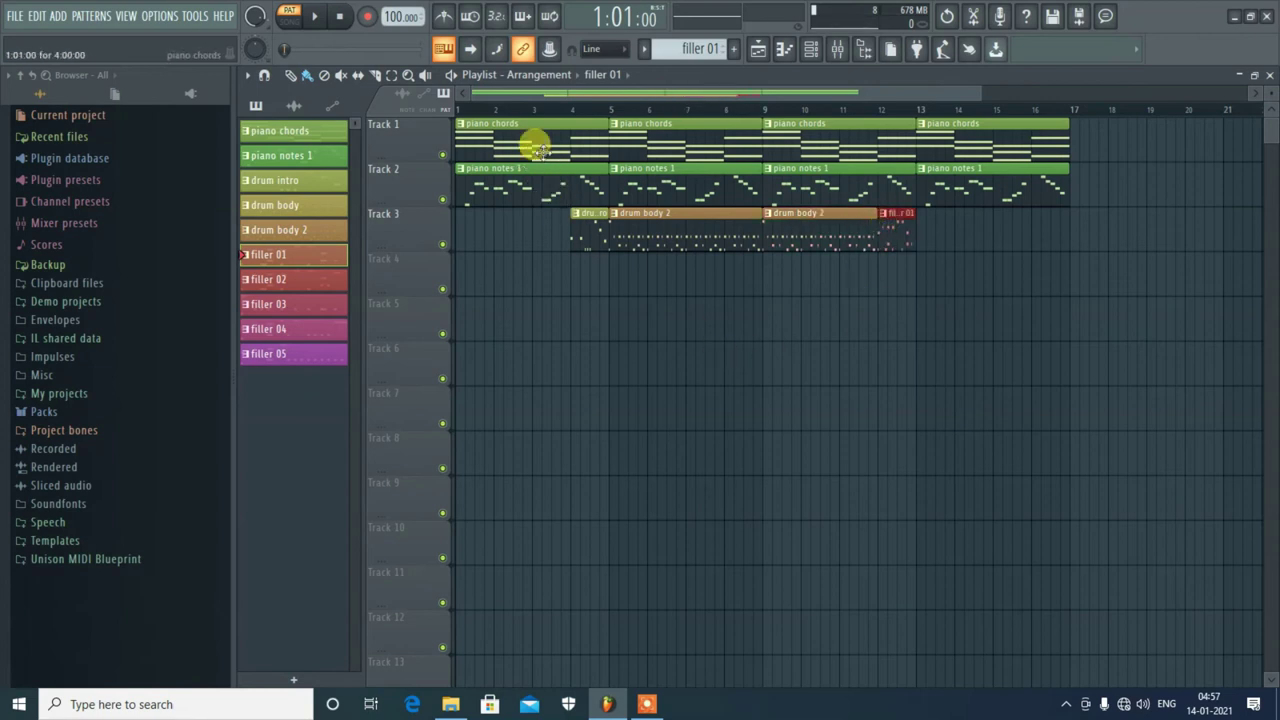
{"action": "left_click", "coordinate": [456, 107]}
{"action": "key", "text": "space"}
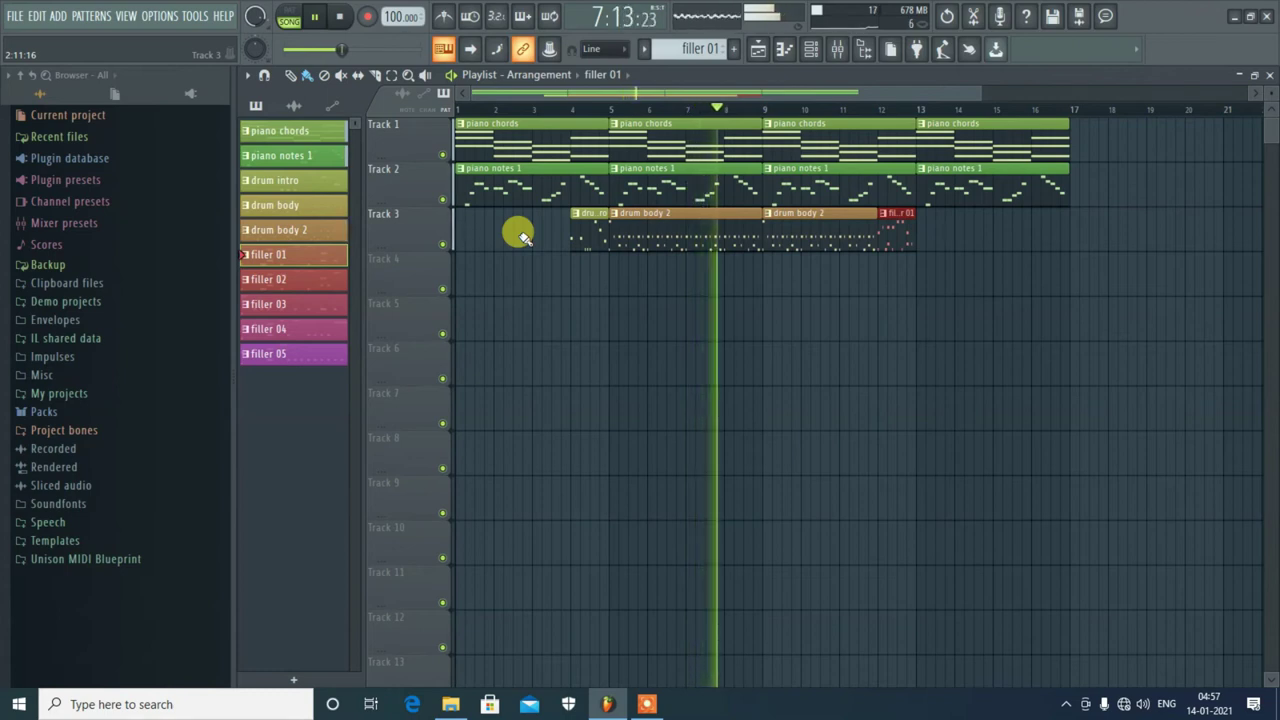
{"action": "key", "text": "space"}
Replace the two drum body 2 clips on Track 3 with drum body clips from bar 5 to bar 12, and play back from bar 4
{"action": "right_click", "coordinate": [706, 229]}
{"action": "right_click", "coordinate": [814, 215]}
{"action": "left_click", "coordinate": [288, 205]}
{"action": "left_click", "coordinate": [610, 229]}
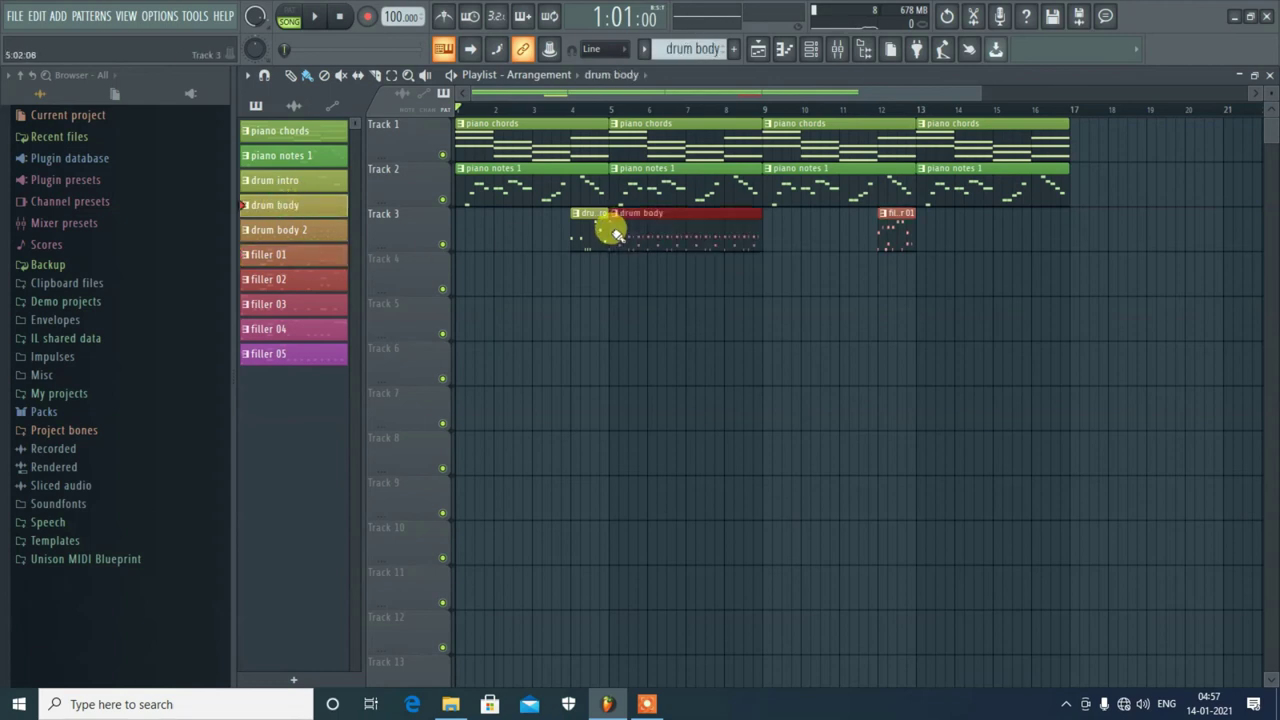
{"action": "left_click_drag", "start_coordinate": [768, 221], "coordinate": [733, 214]}
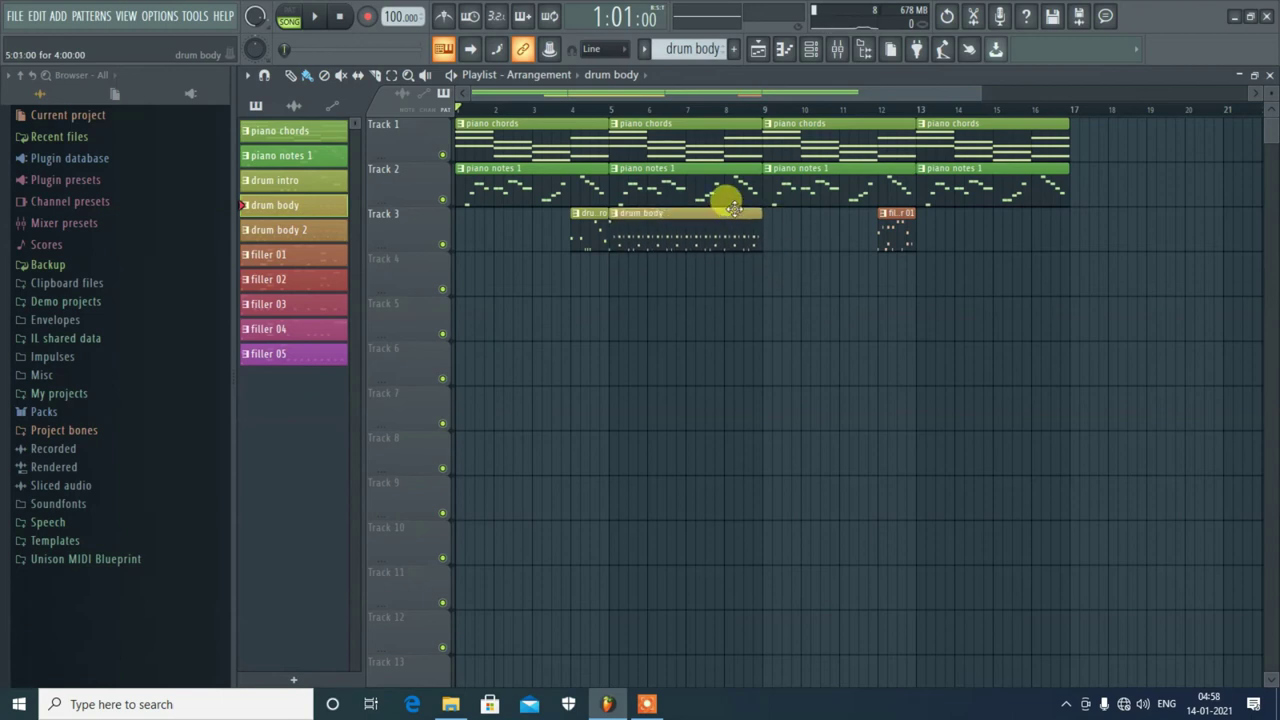
{"action": "left_click", "coordinate": [766, 275]}
{"action": "left_click_drag", "start_coordinate": [905, 257], "coordinate": [797, 212]}
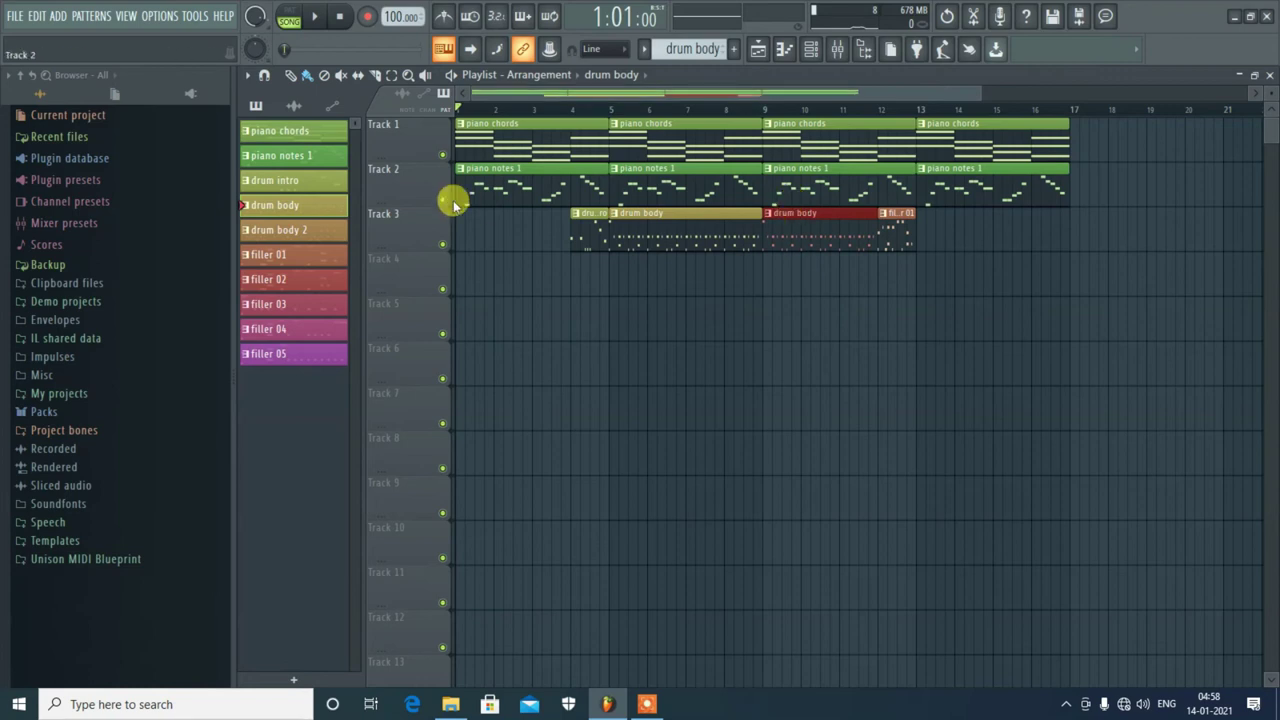
{"action": "left_click", "coordinate": [572, 110]}
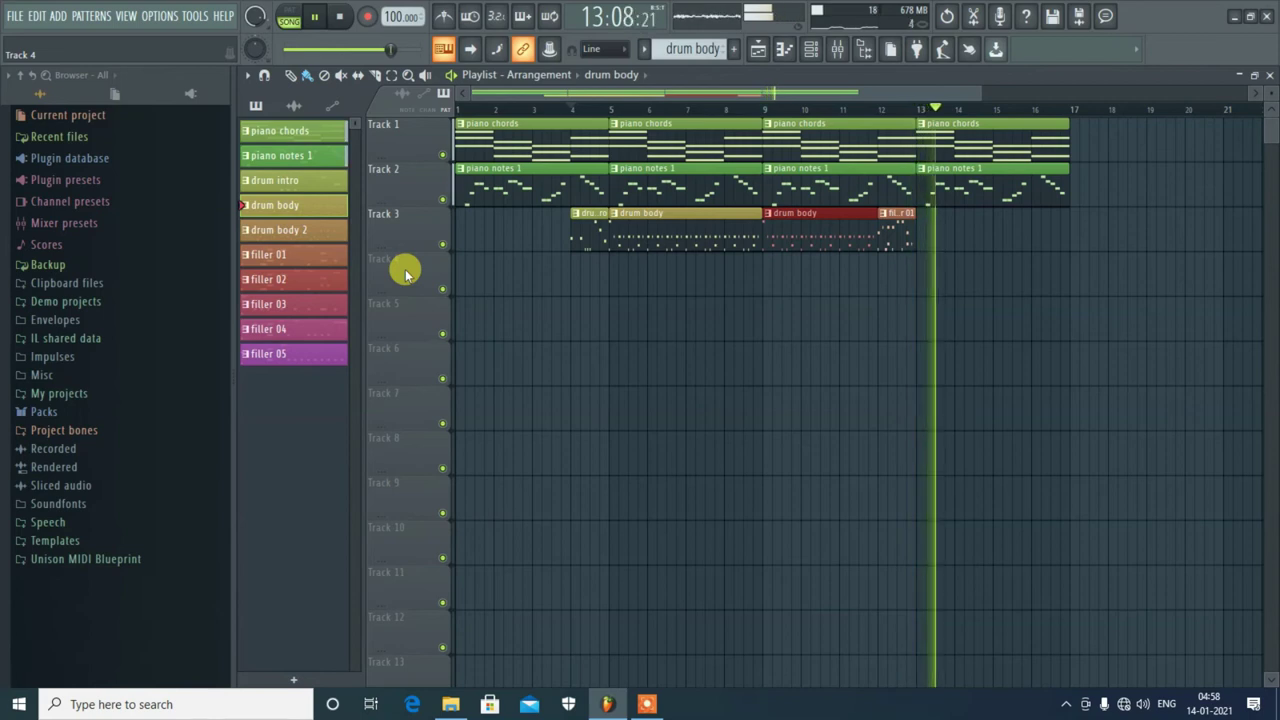
{"action": "key", "text": "space"}
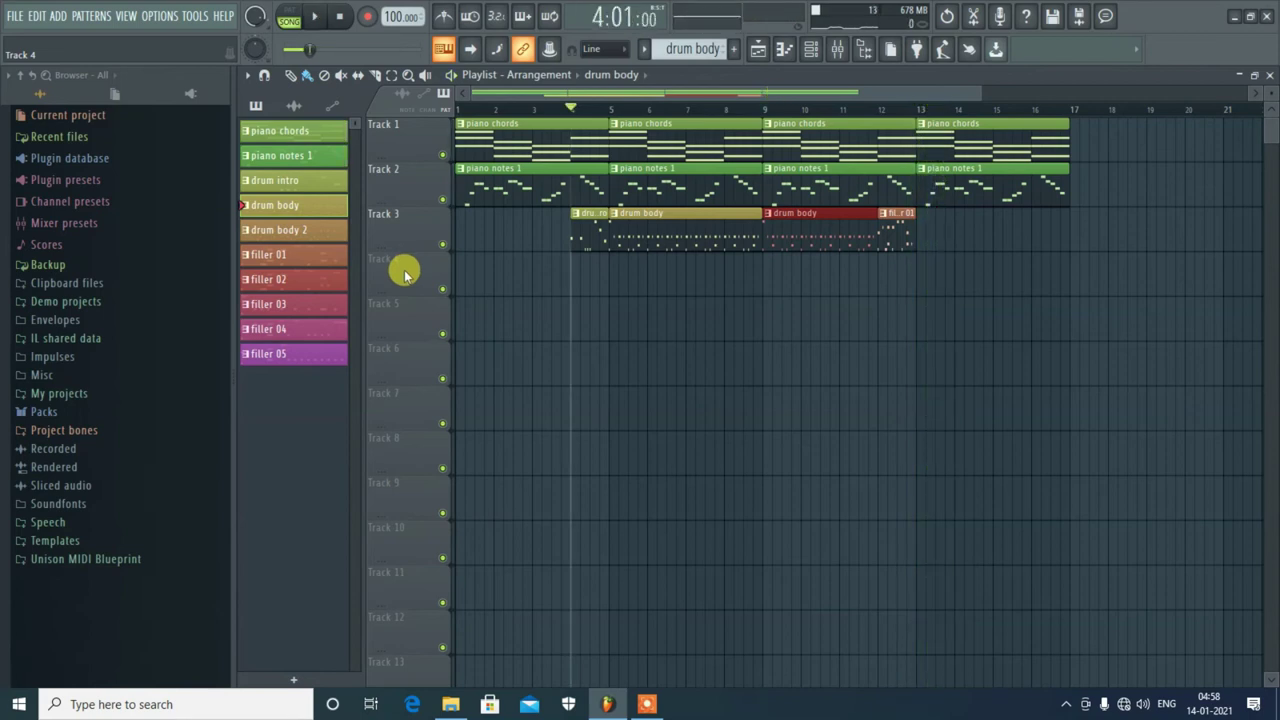
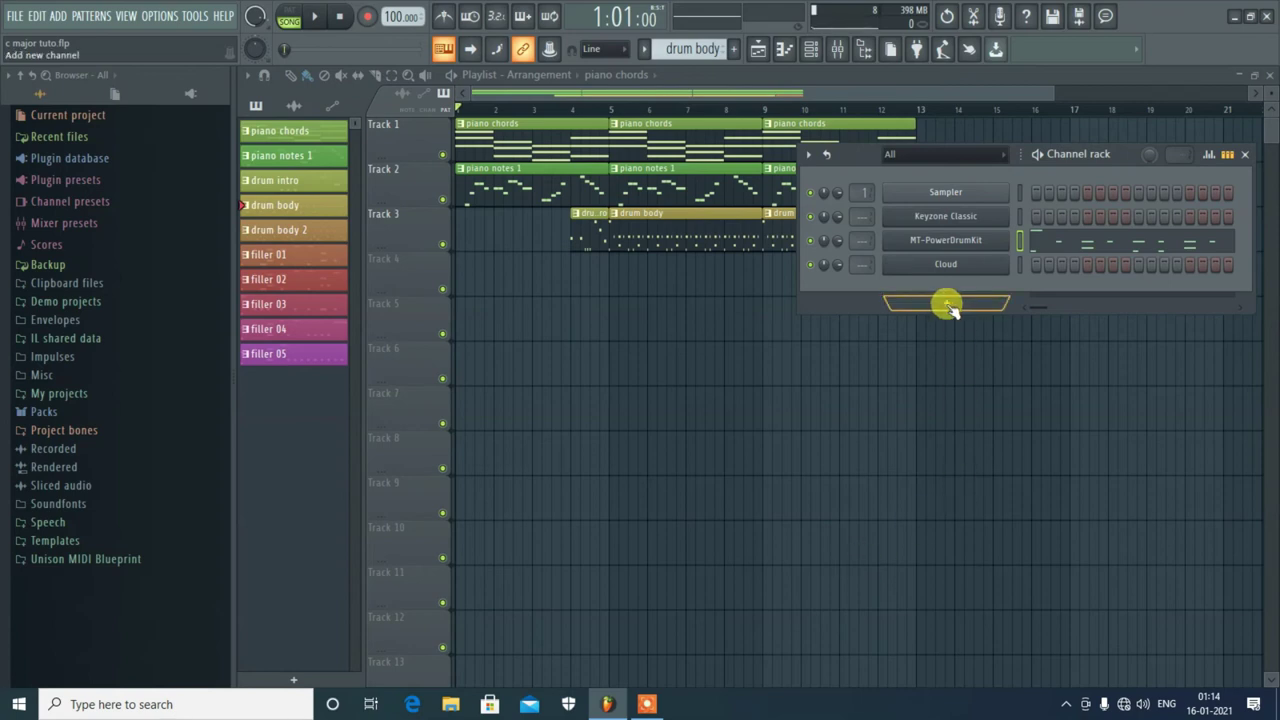
Add a Harmless synth channel and load its Arpinator SF lead preset
{"action": "left_click", "coordinate": [950, 310]}
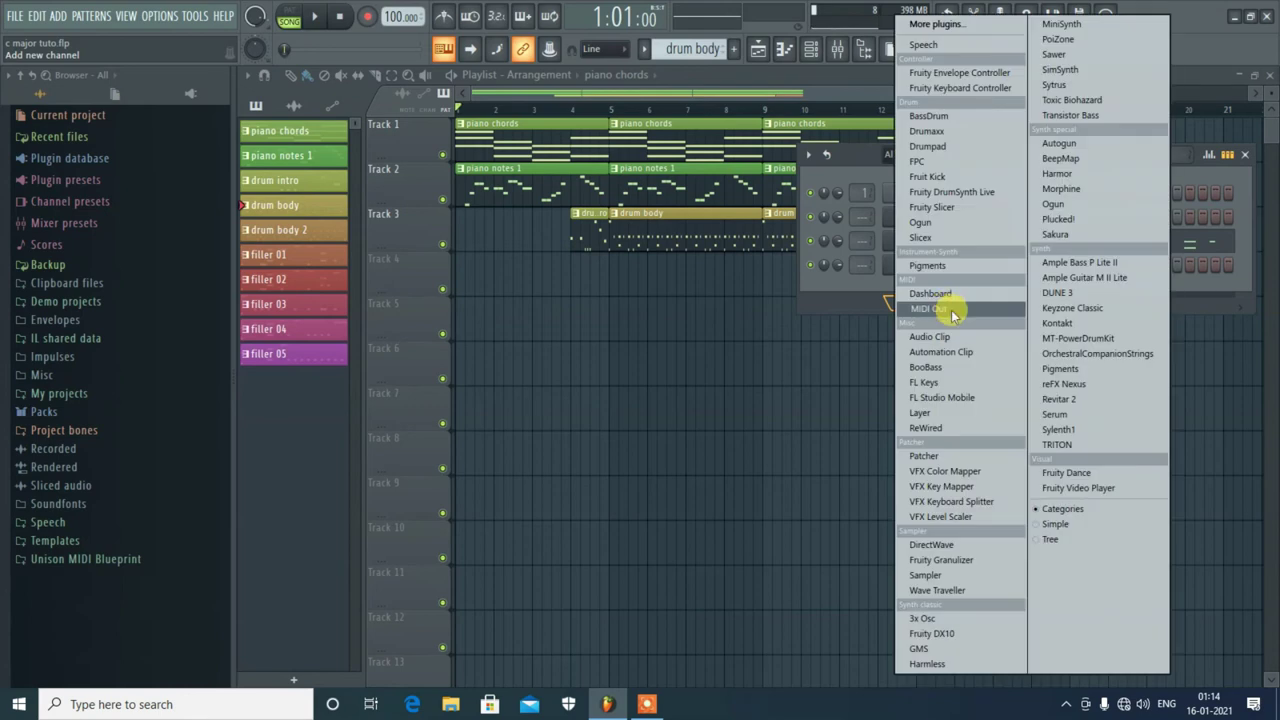
{"action": "left_click", "coordinate": [934, 667]}
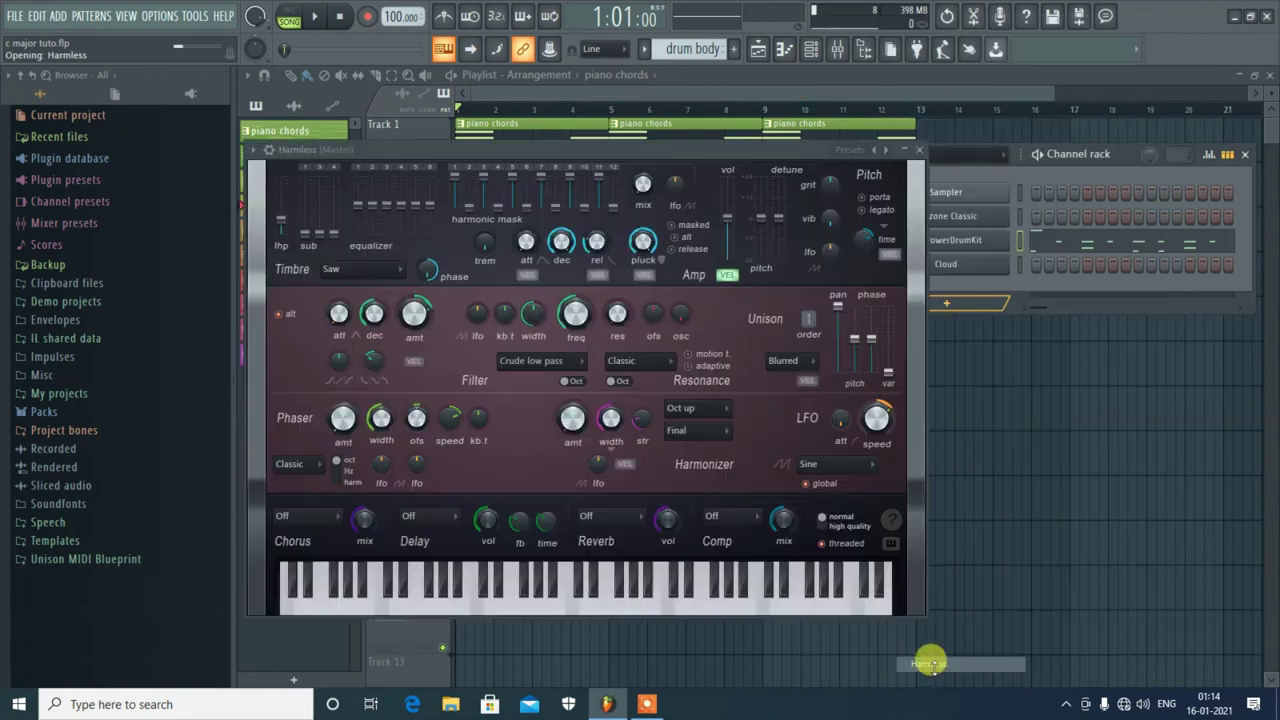
{"action": "left_click", "coordinate": [253, 149]}
{"action": "mouse_move", "coordinate": [272, 198]}
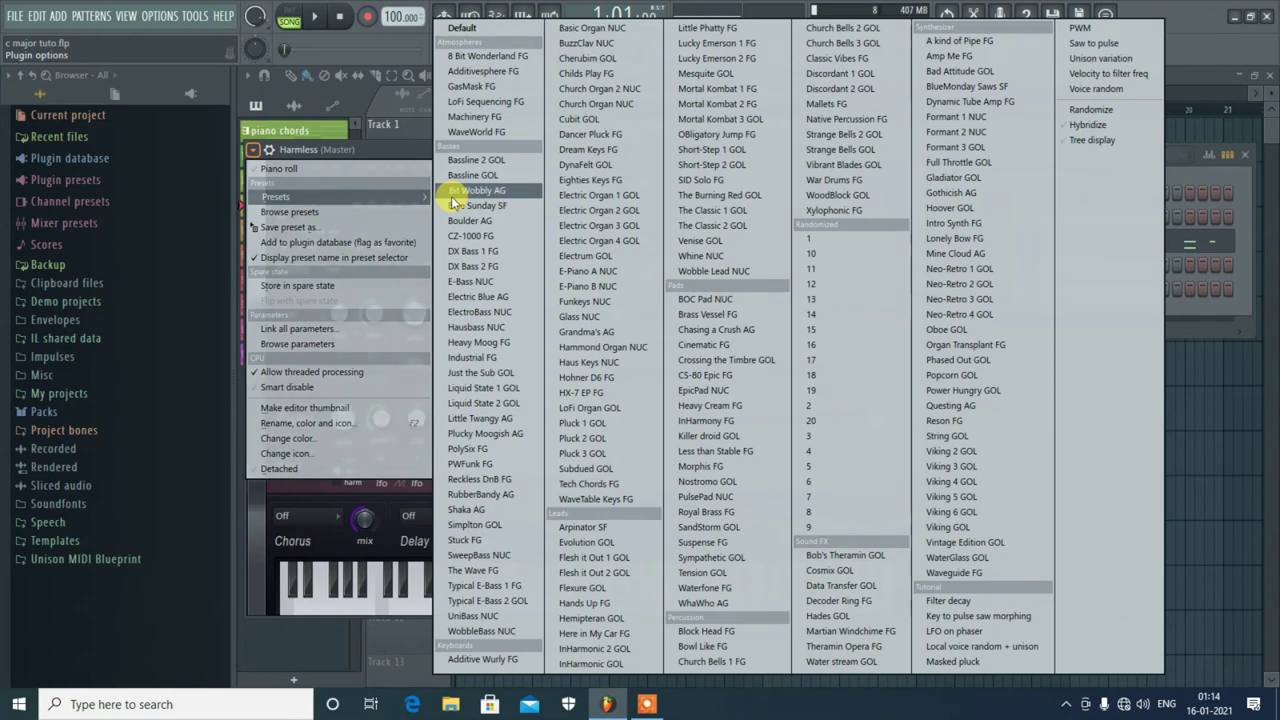
{"action": "left_click", "coordinate": [601, 528]}
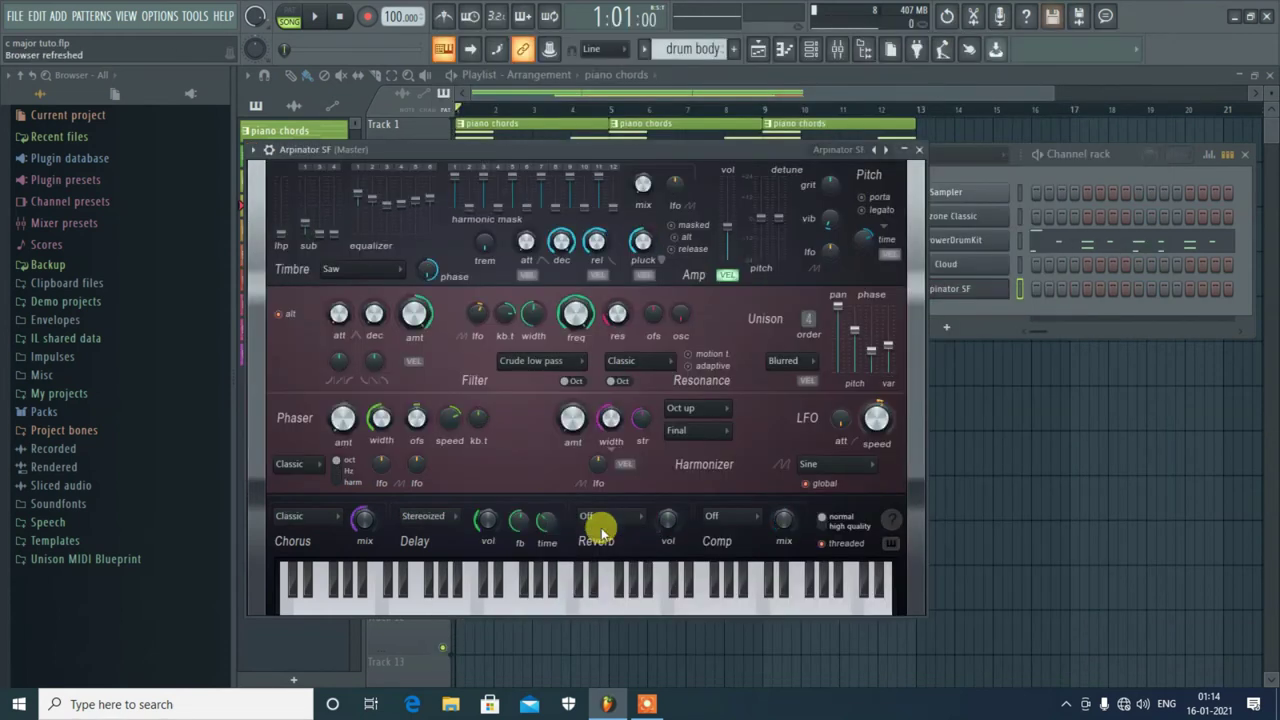
Switch the synth to the Evolution GOL preset, playing test notes before and after the change
{"action": "key", "text": "z"}
{"action": "key", "text": "x"}
{"action": "key", "text": "c"}
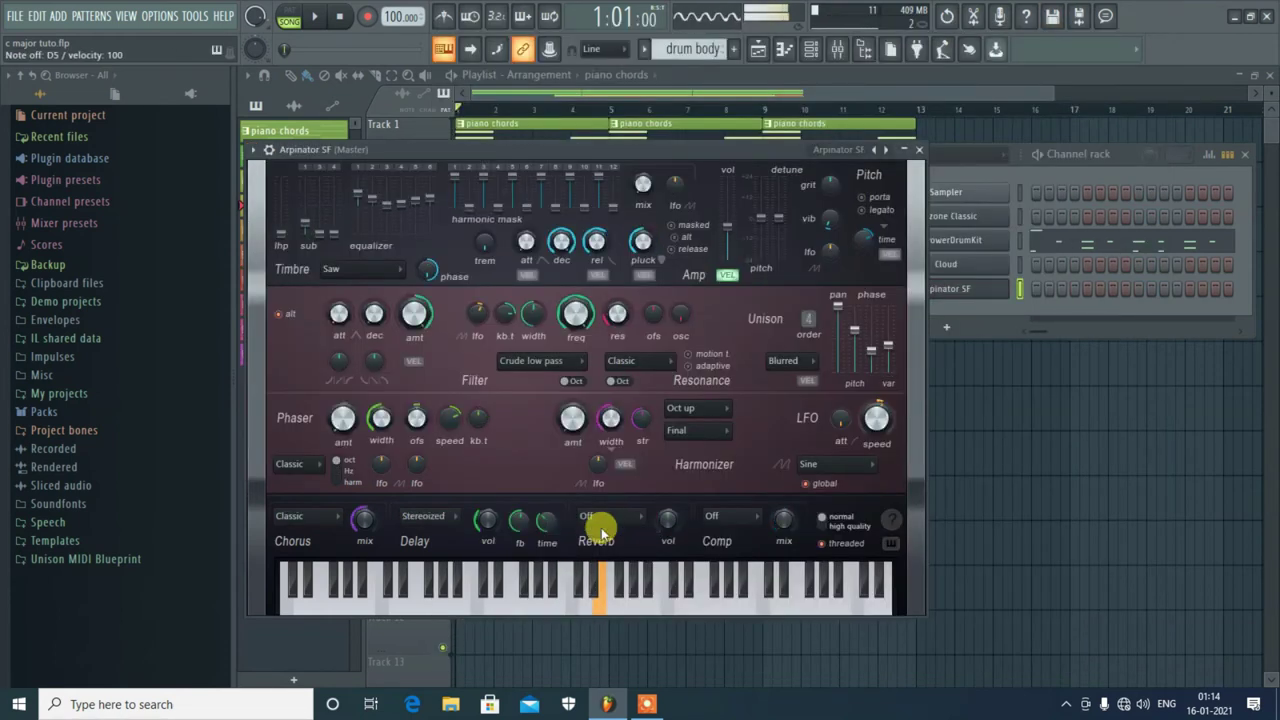
{"action": "left_click", "coordinate": [886, 149]}
{"action": "key", "text": "z"}
{"action": "key", "text": "c"}
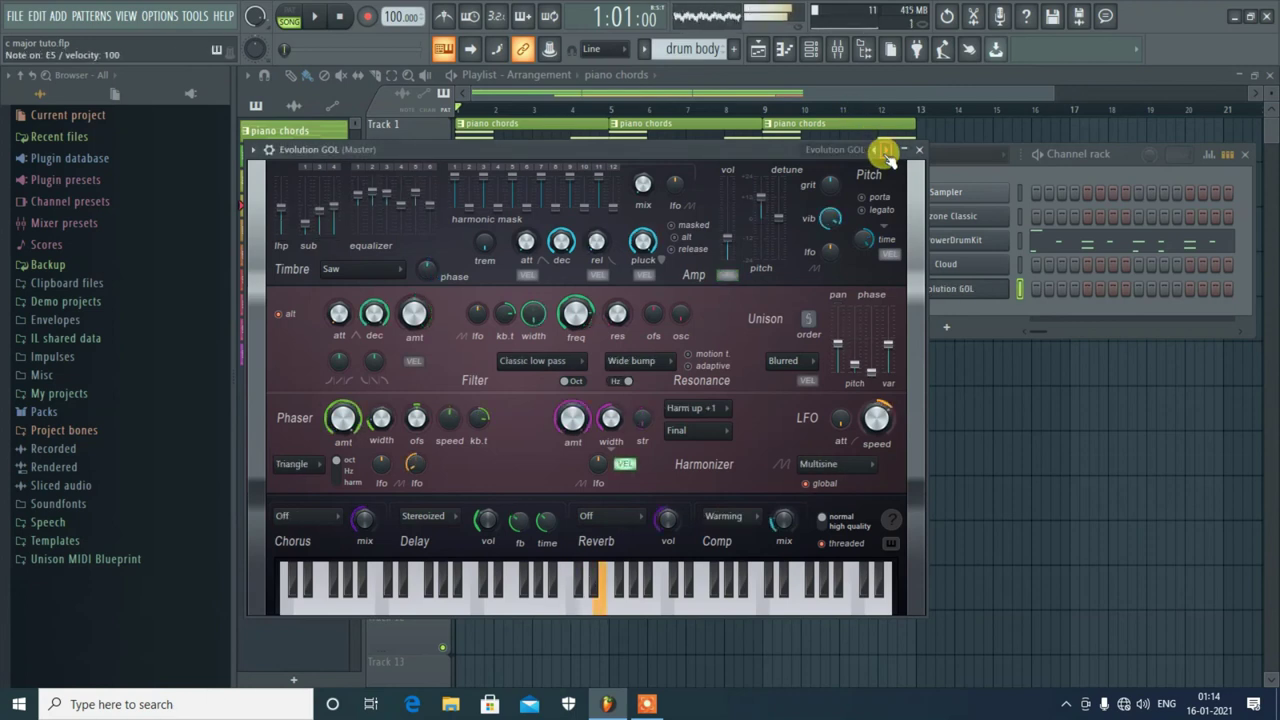
{"action": "key", "text": "x"}
{"action": "key", "text": "z"}
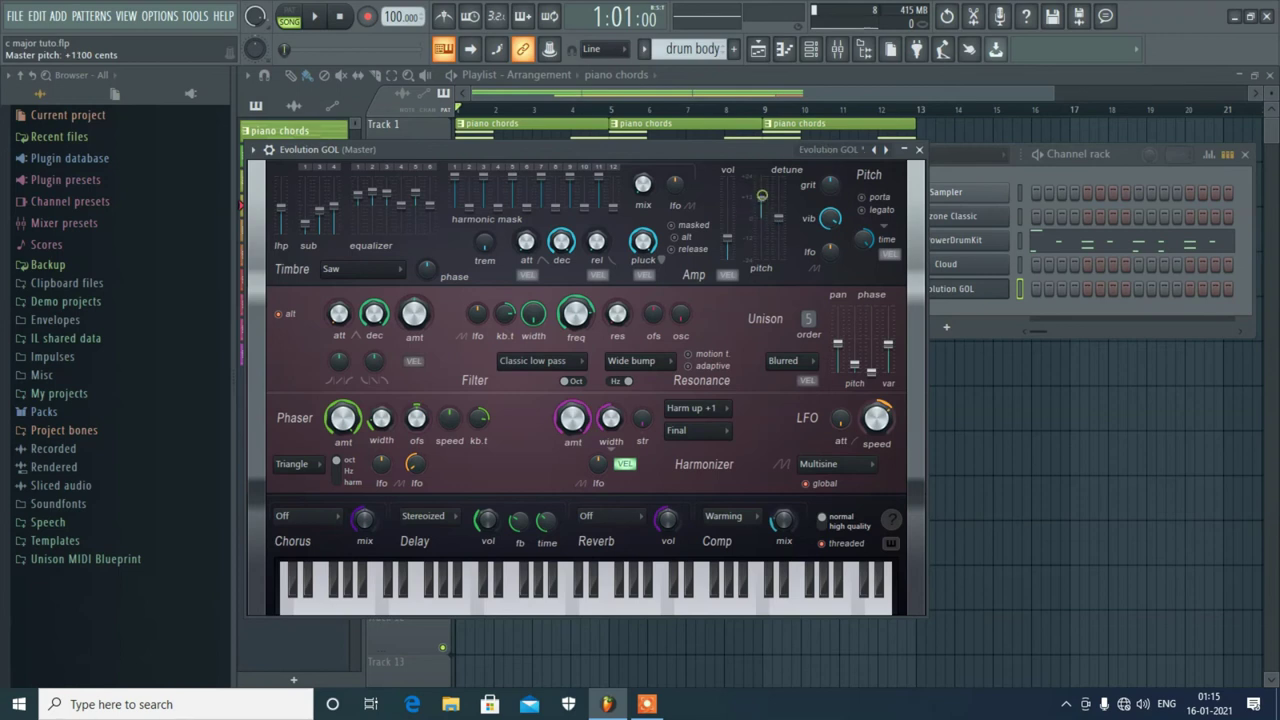
Lower the synth's master pitch and audition it with a few test notes
{"action": "key", "text": "z"}
{"action": "key", "text": "x"}
{"action": "key", "text": "c"}
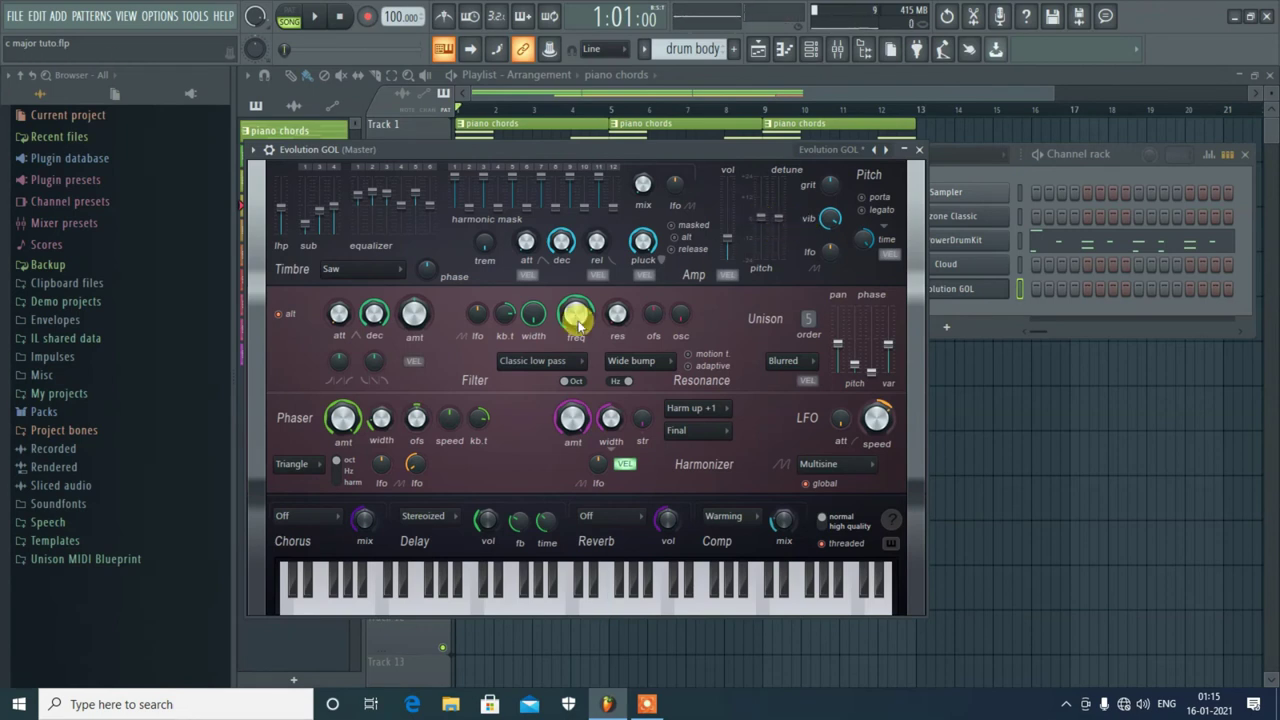
Raise the filter envelope attack to about 118 ms and adjust its decay while playing test notes
{"action": "key", "text": "q"}
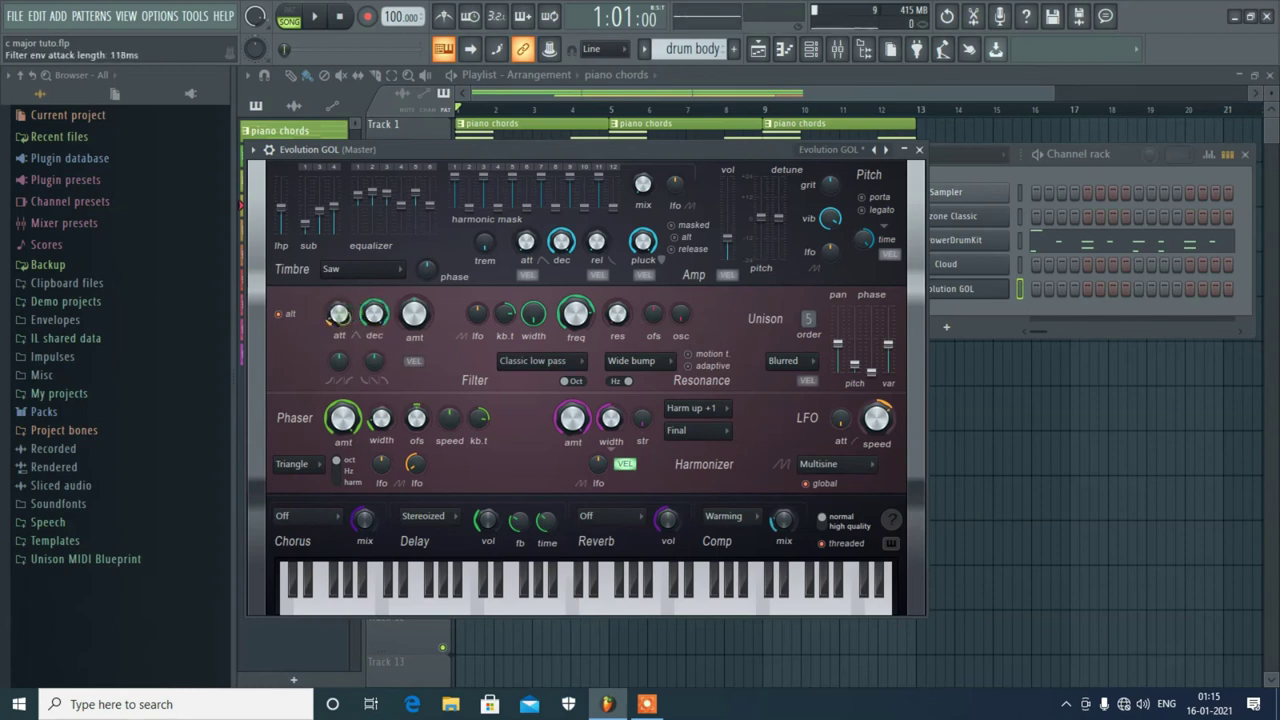
{"action": "key", "text": "q"}
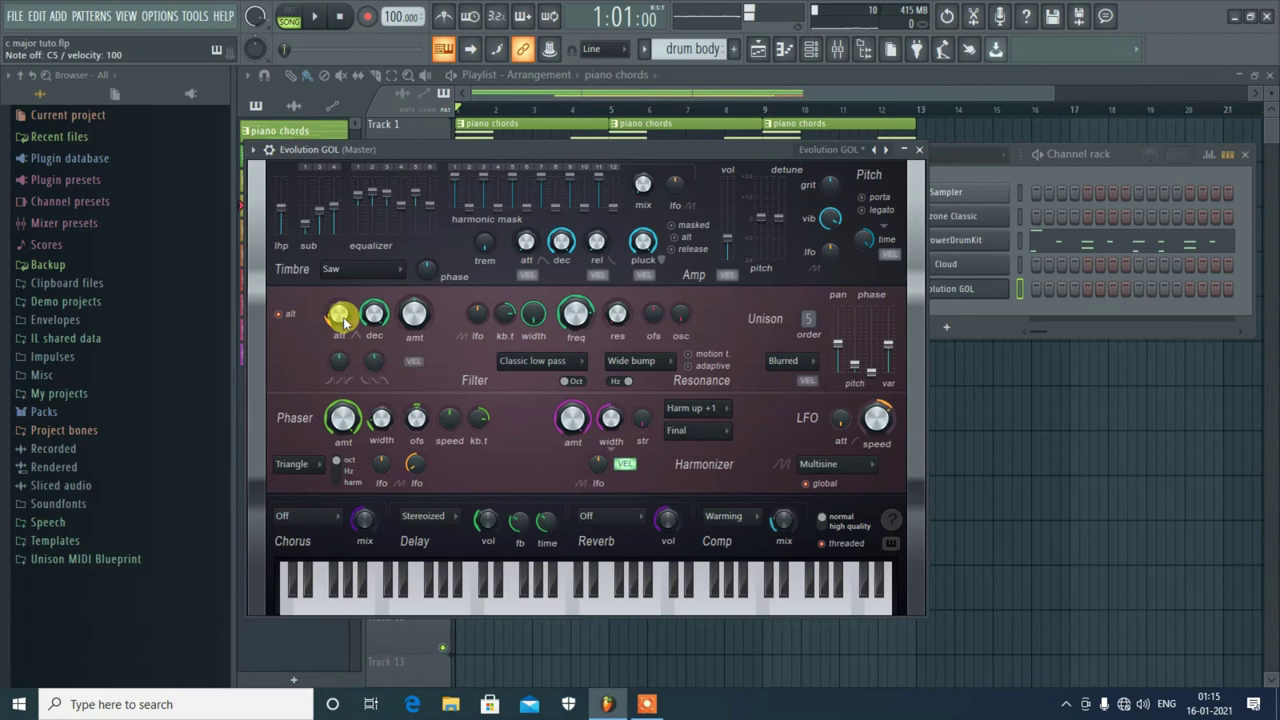
{"action": "key", "text": "q"}
{"action": "left_click_drag", "start_coordinate": [378, 316], "coordinate": [378, 328]}
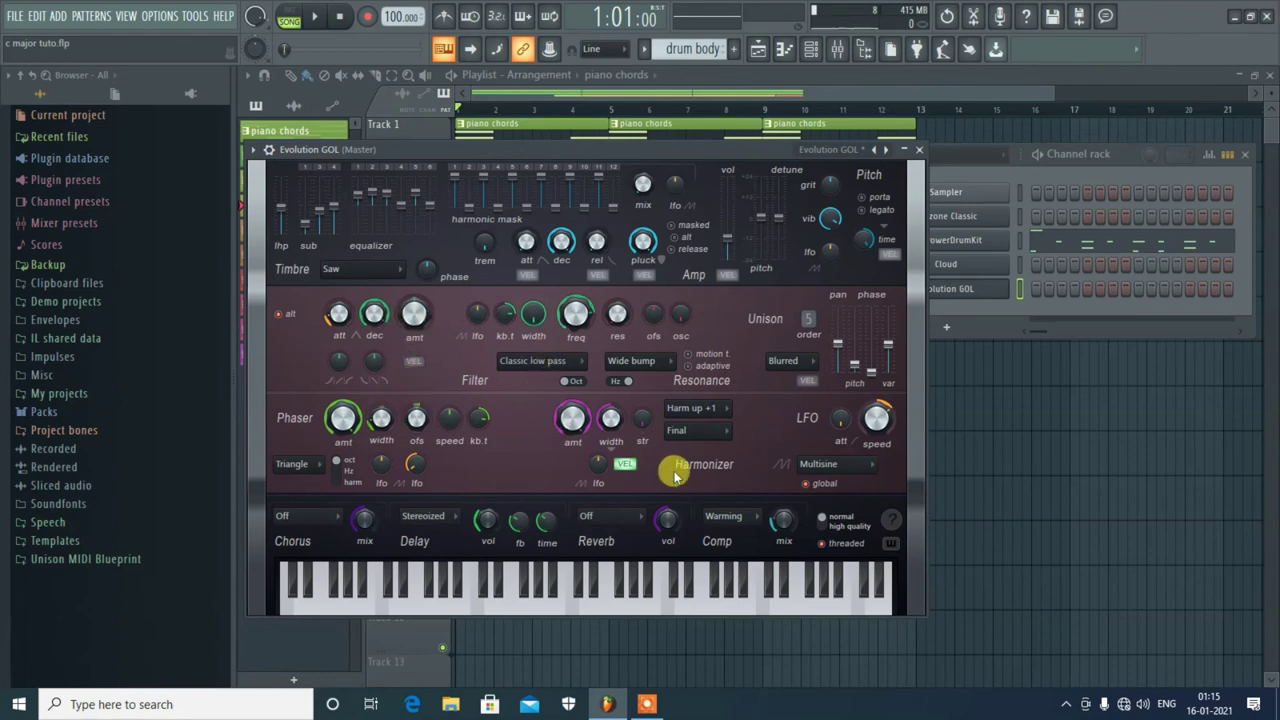
Audition the Limiting, Heating and Distortion compression types and set the synth's Comp effect to Limiting
{"action": "left_click", "coordinate": [752, 522]}
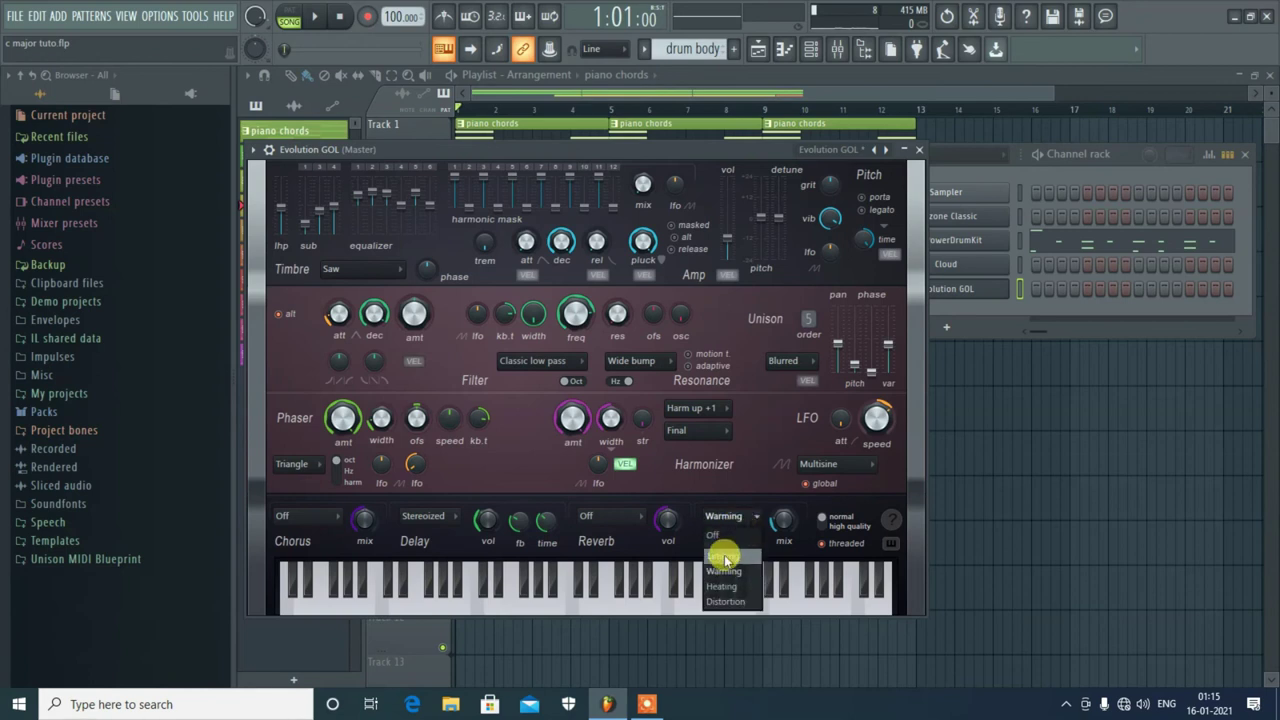
{"action": "left_click", "coordinate": [724, 560]}
{"action": "left_click", "coordinate": [724, 560]}
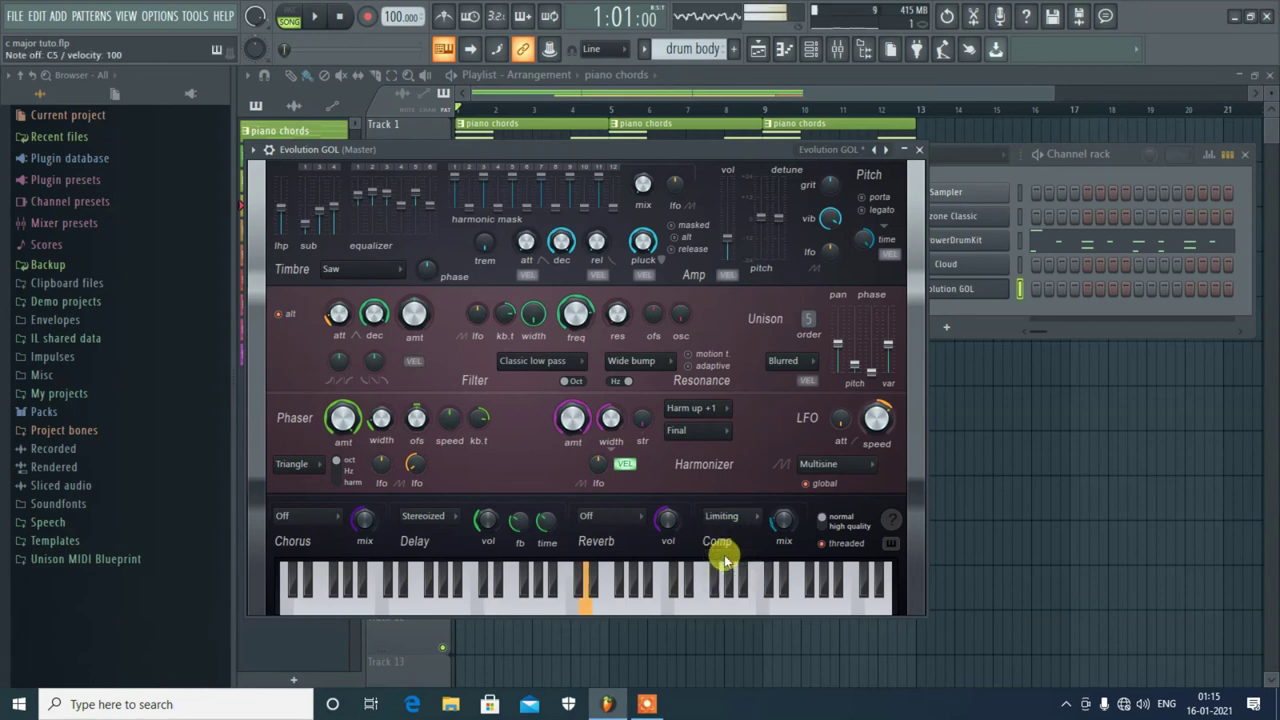
{"action": "left_click", "coordinate": [737, 522]}
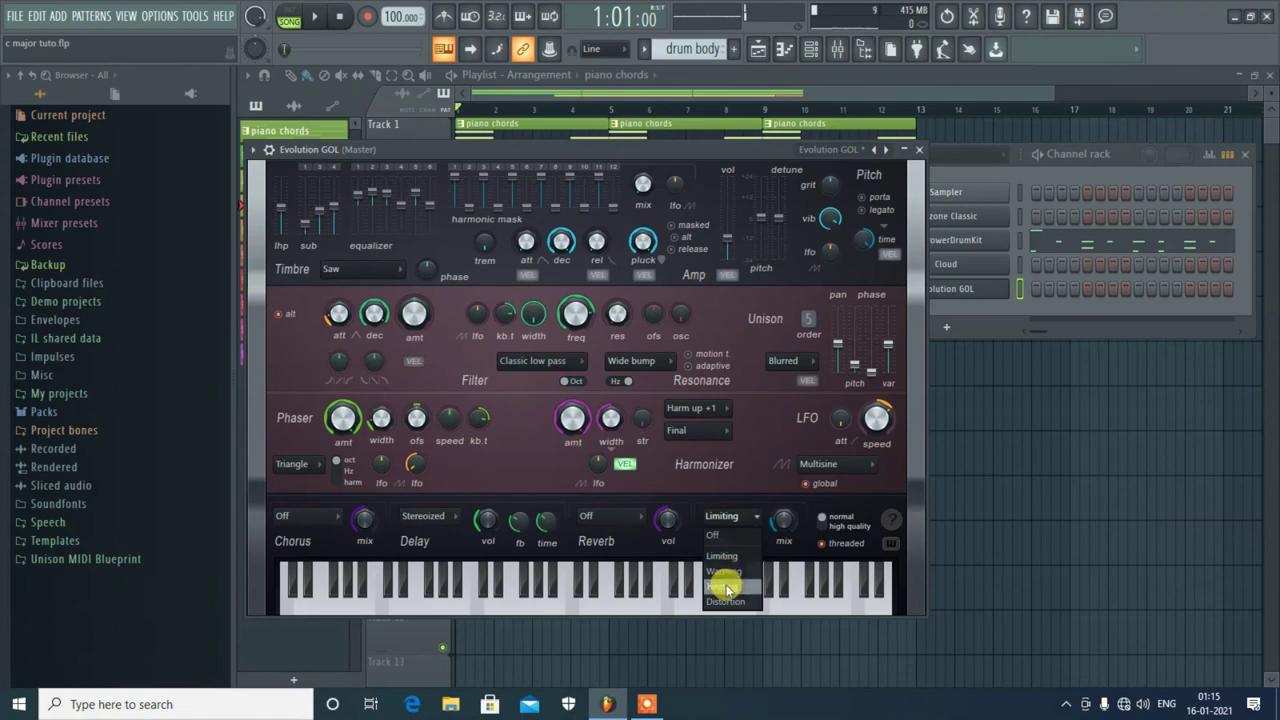
{"action": "left_click", "coordinate": [727, 590]}
{"action": "left_click", "coordinate": [738, 518]}
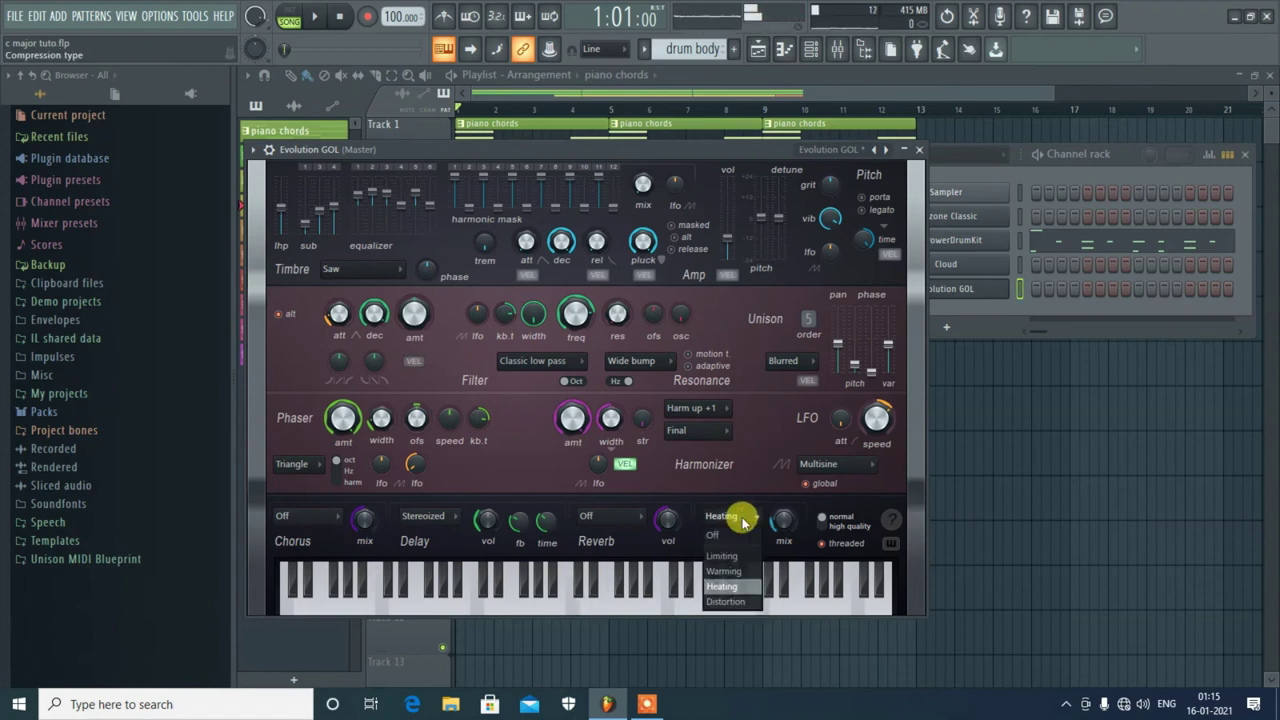
{"action": "left_click", "coordinate": [733, 602]}
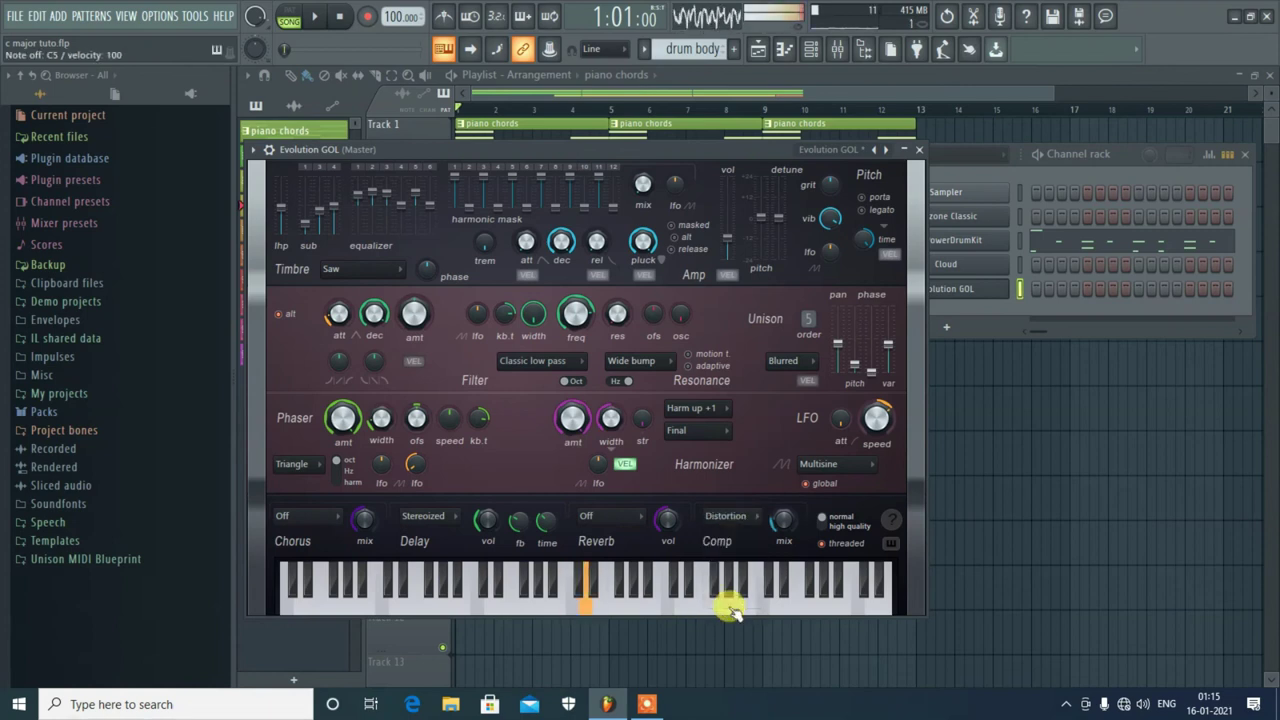
{"action": "left_click", "coordinate": [737, 516]}
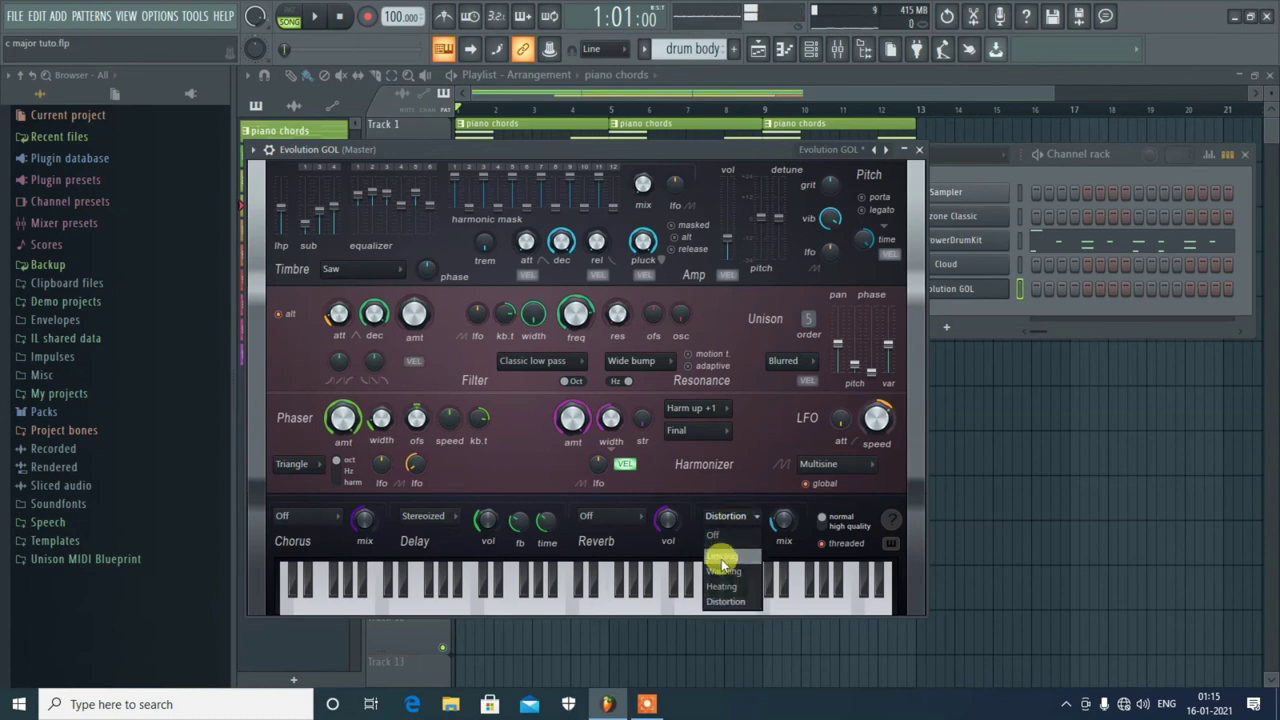
{"action": "left_click", "coordinate": [722, 566]}
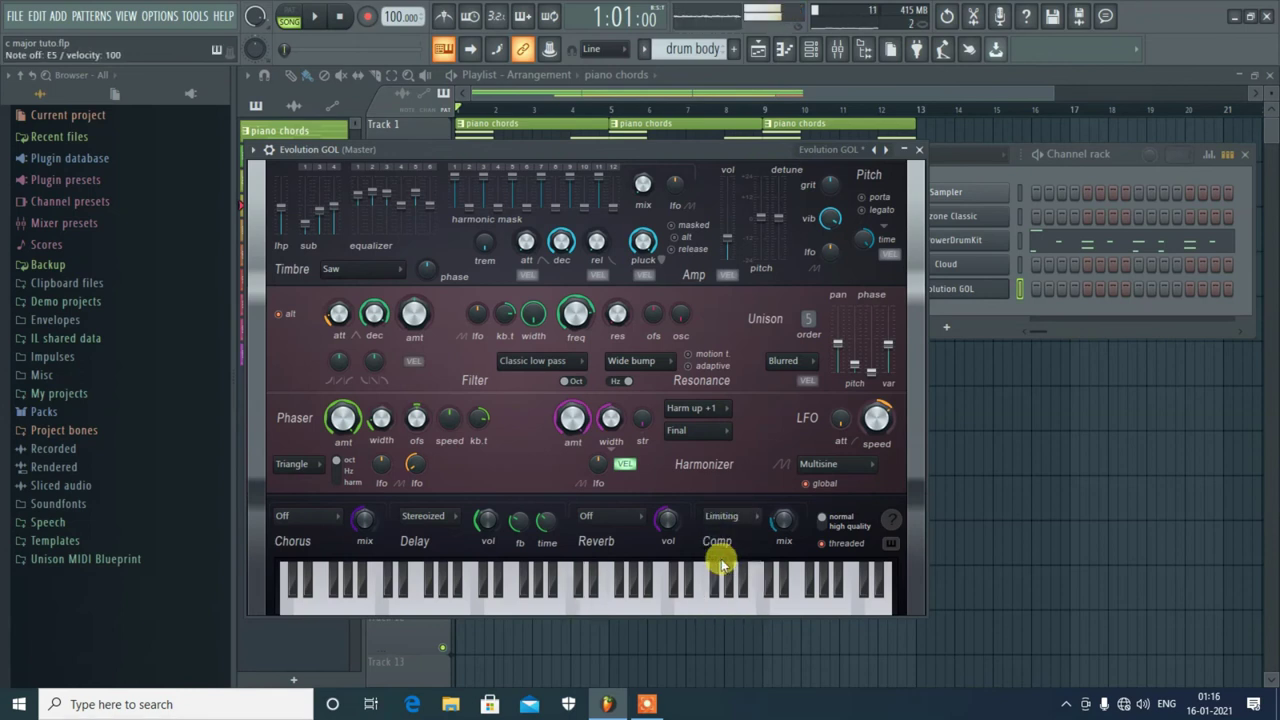
Try the Classic high pass filter type and switch the filter back to Classic low pass
{"action": "left_click", "coordinate": [578, 367]}
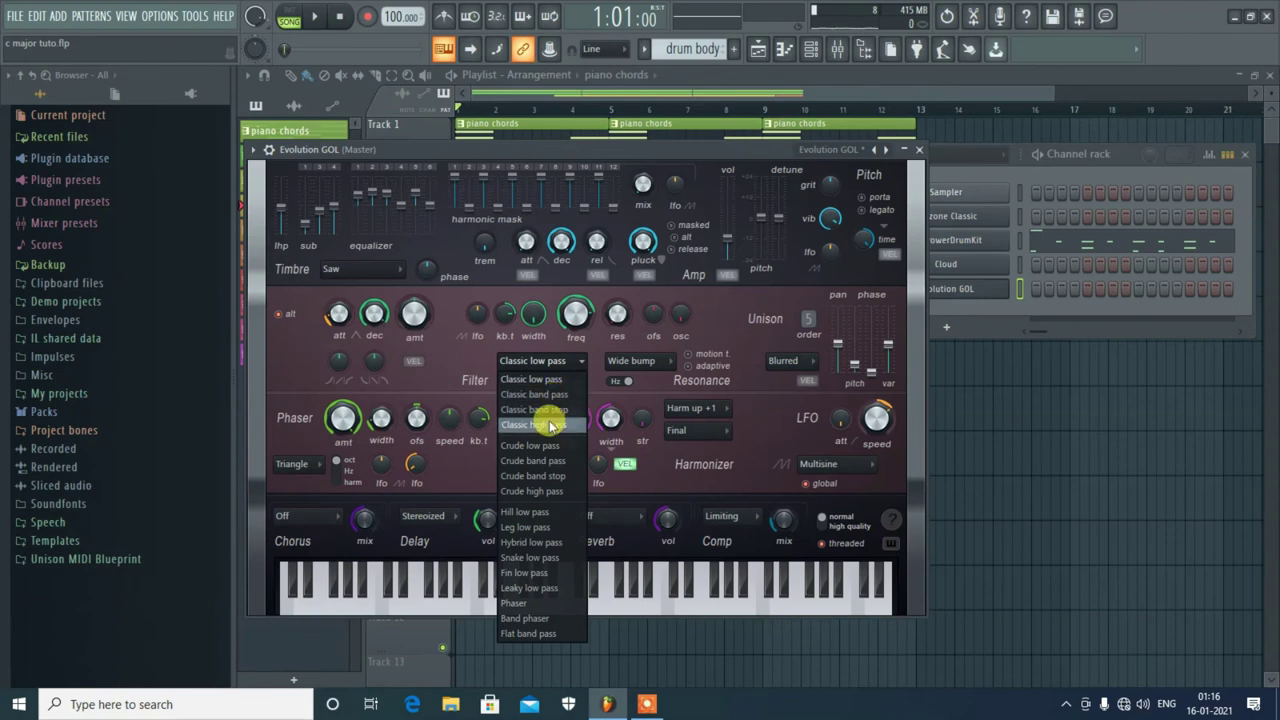
{"action": "left_click", "coordinate": [533, 424]}
{"action": "left_click", "coordinate": [562, 362]}
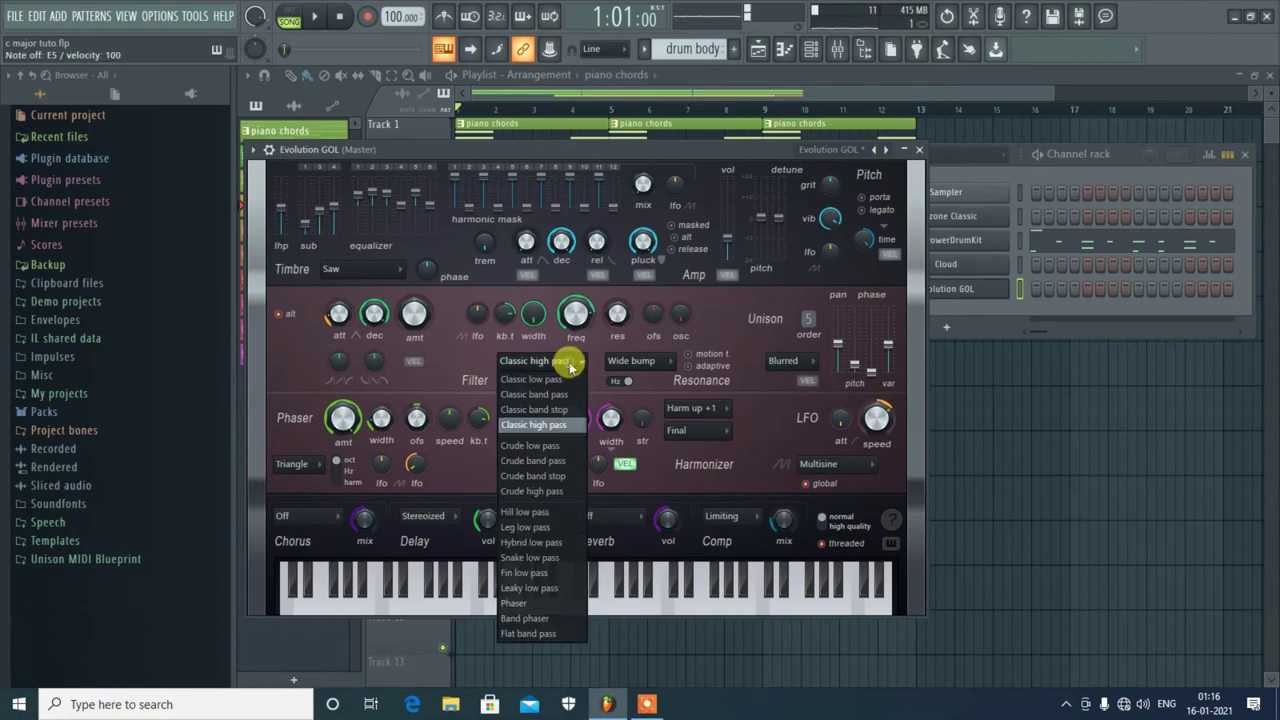
{"action": "left_click", "coordinate": [560, 378]}
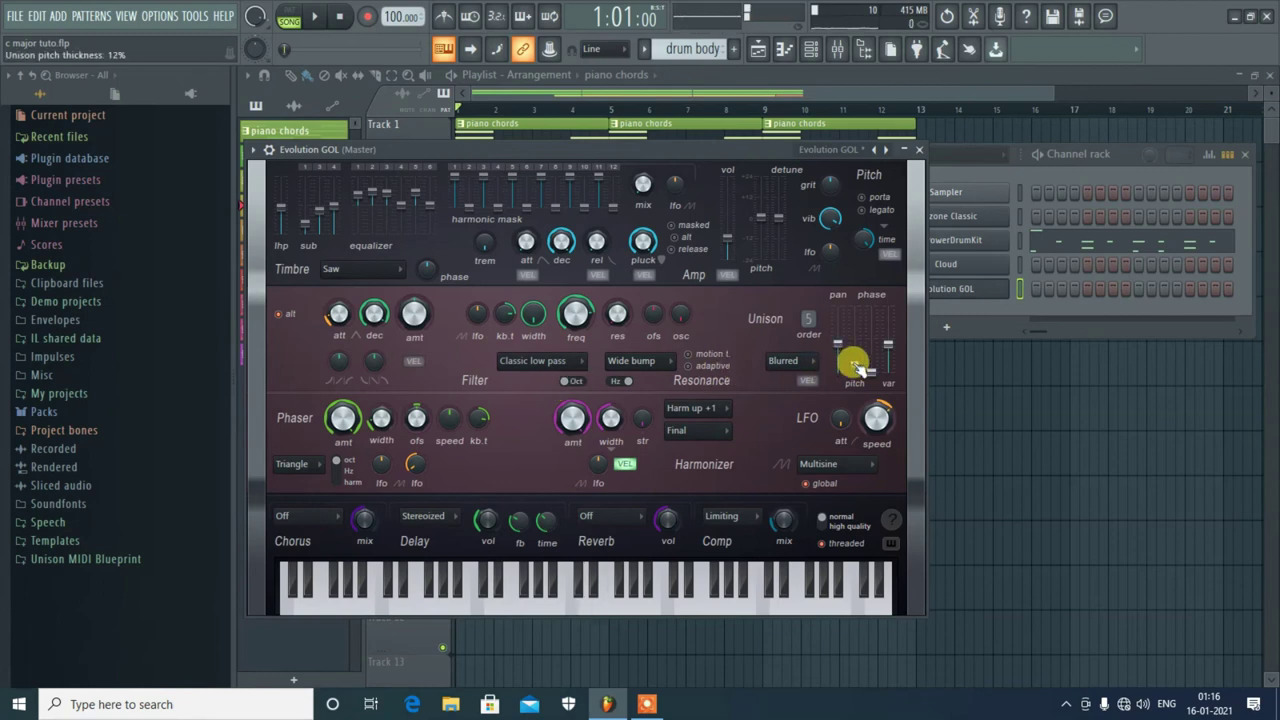
Adjust the unison pitch thickness and audition the sound with a short run of notes
{"action": "key", "text": "q"}
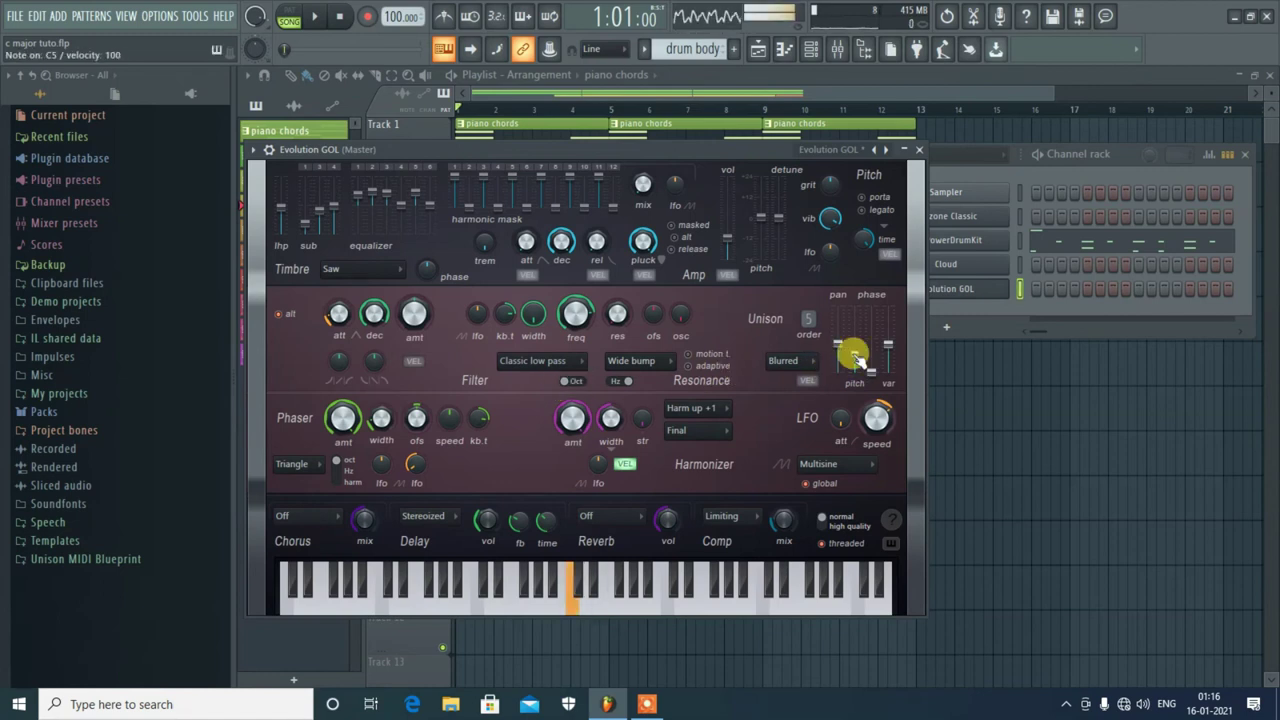
{"action": "key", "text": "w"}
{"action": "key", "text": "e"}
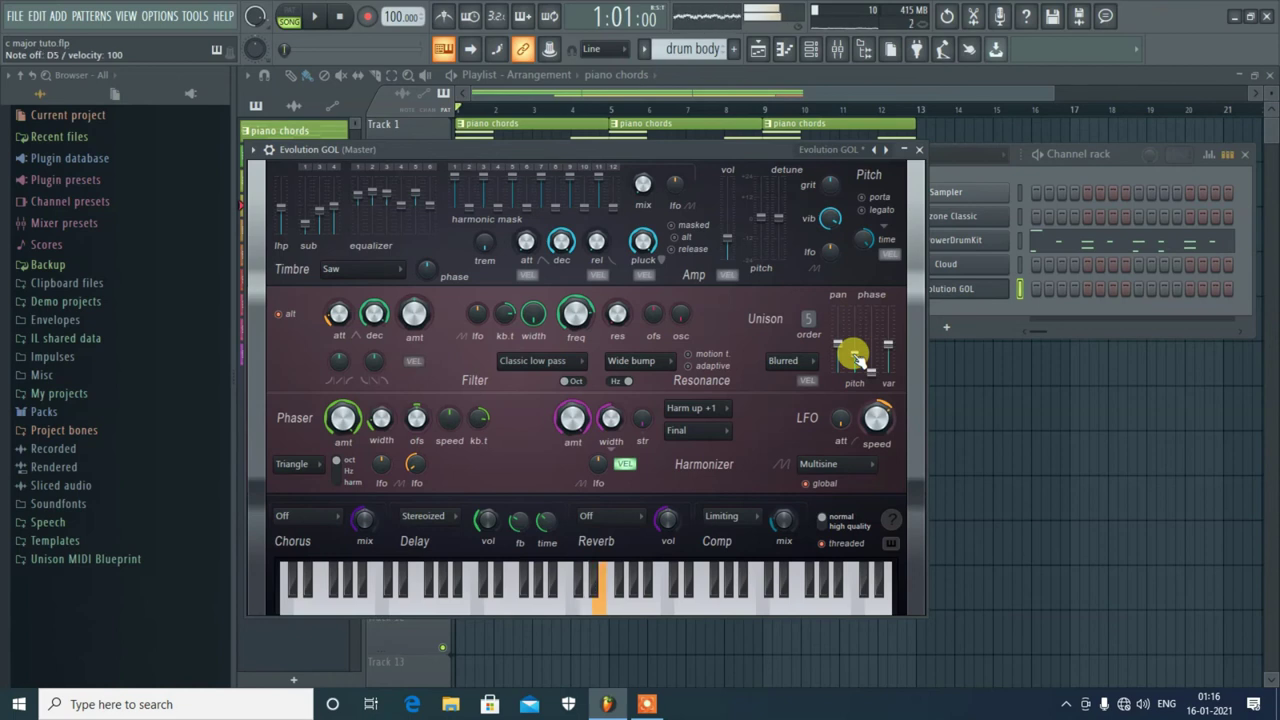
Fine-tune the unison pitch thickness and set the synth's reverb to Classic, auditioning it with a few notes
{"action": "left_click_drag", "start_coordinate": [857, 358], "coordinate": [857, 350]}
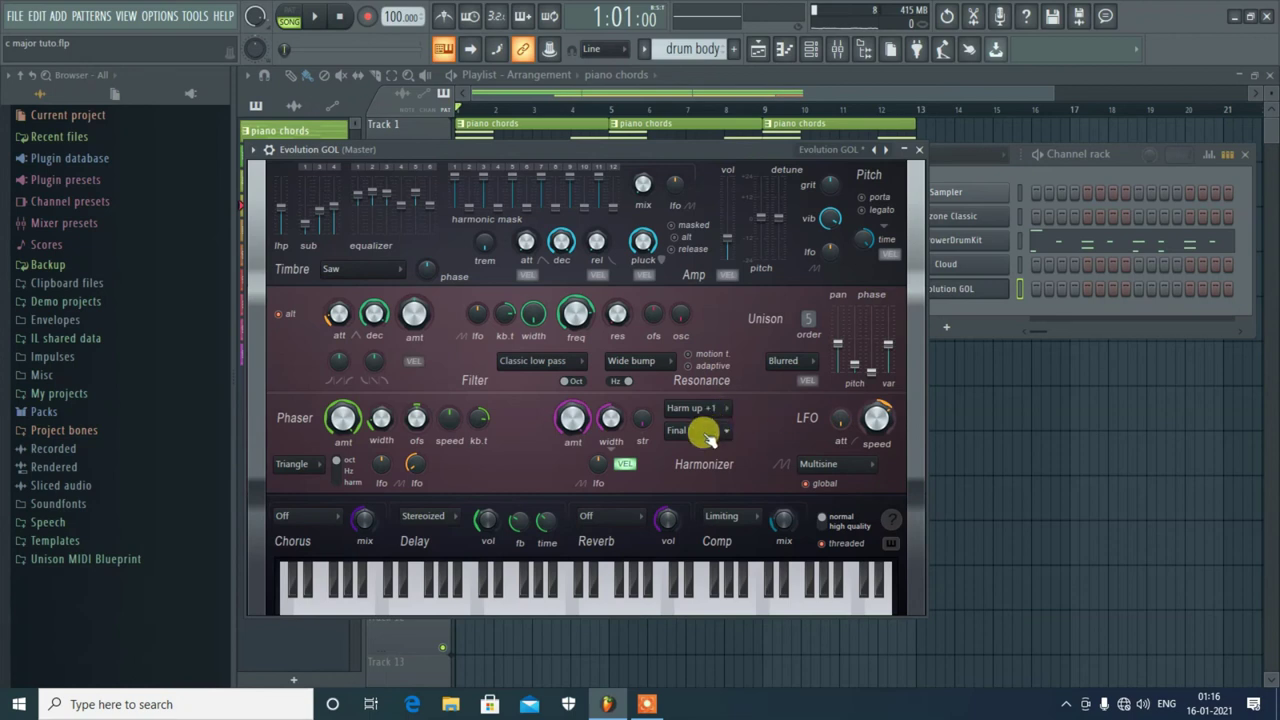
{"action": "left_click", "coordinate": [625, 518]}
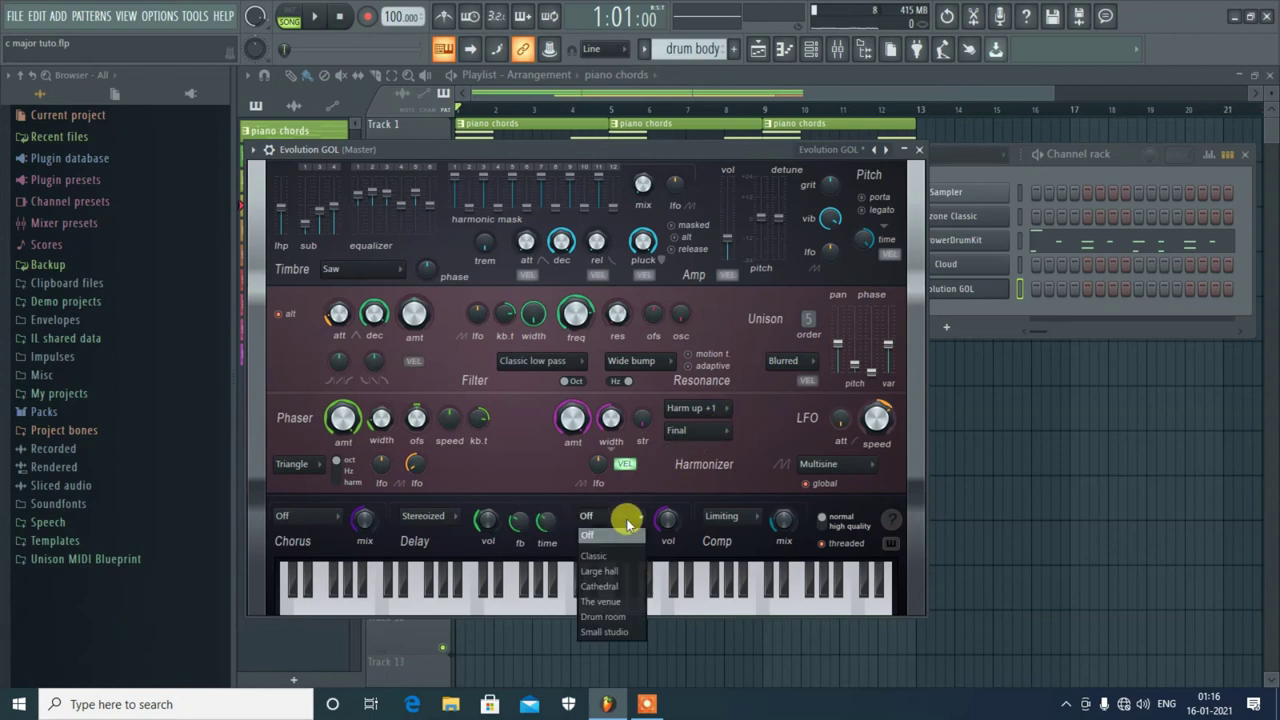
{"action": "left_click", "coordinate": [607, 555]}
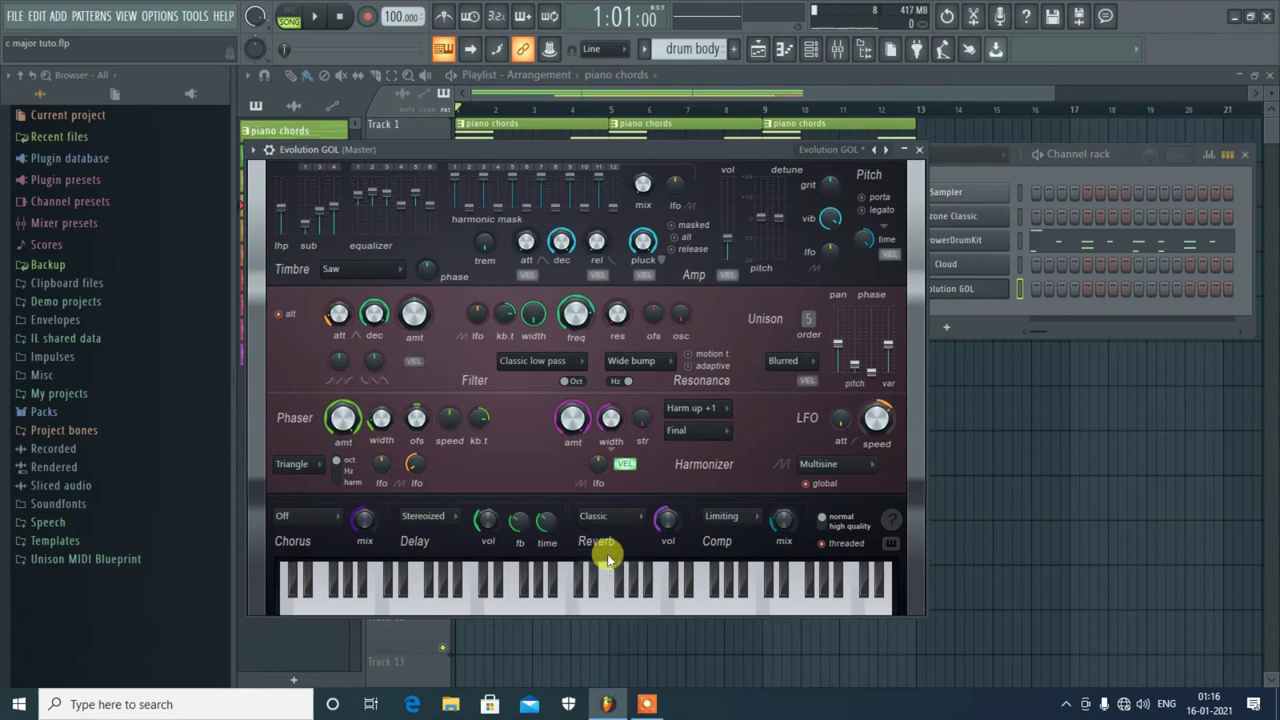
{"action": "key", "text": "w"}
{"action": "key", "text": "e"}
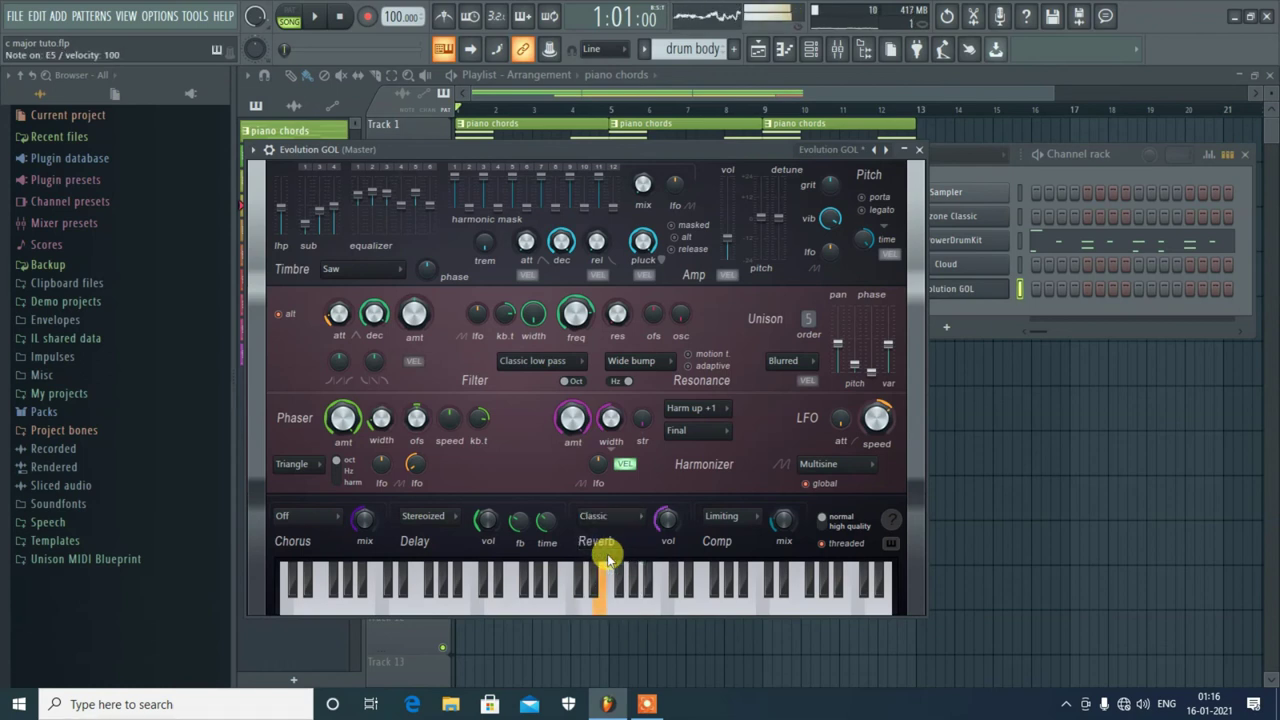
{"action": "key", "text": "w"}
{"action": "key", "text": "e"}
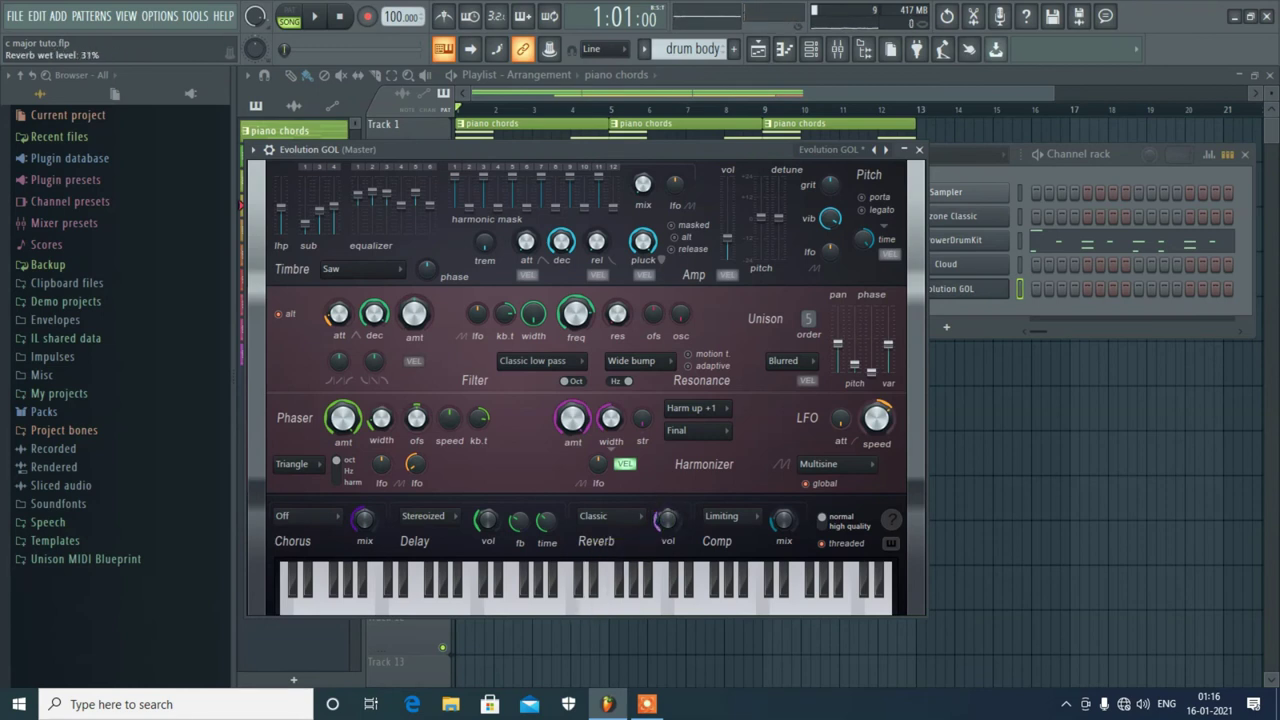
Adjust the Classic reverb's wet level while playing a short run of test notes
{"action": "key", "text": "q"}
{"action": "key", "text": "w"}
{"action": "key", "text": "e"}
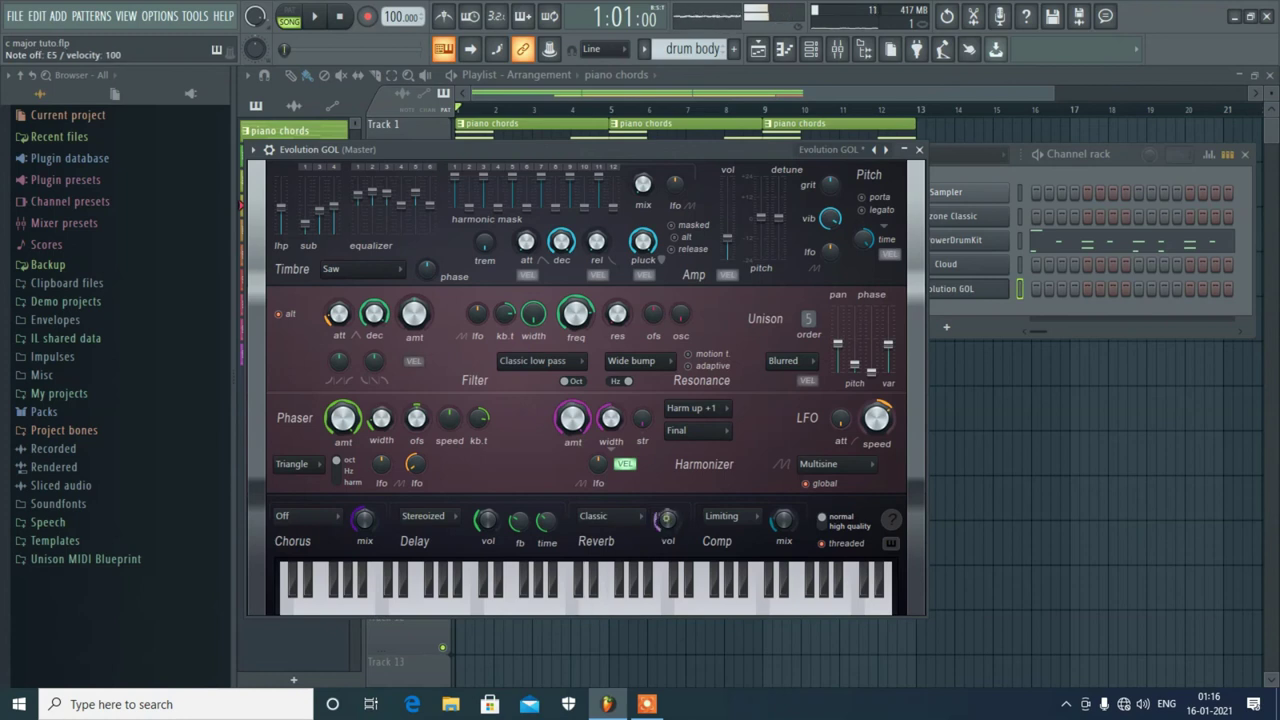
{"action": "key", "text": "q"}
{"action": "key", "text": "w"}
{"action": "key", "text": "e"}
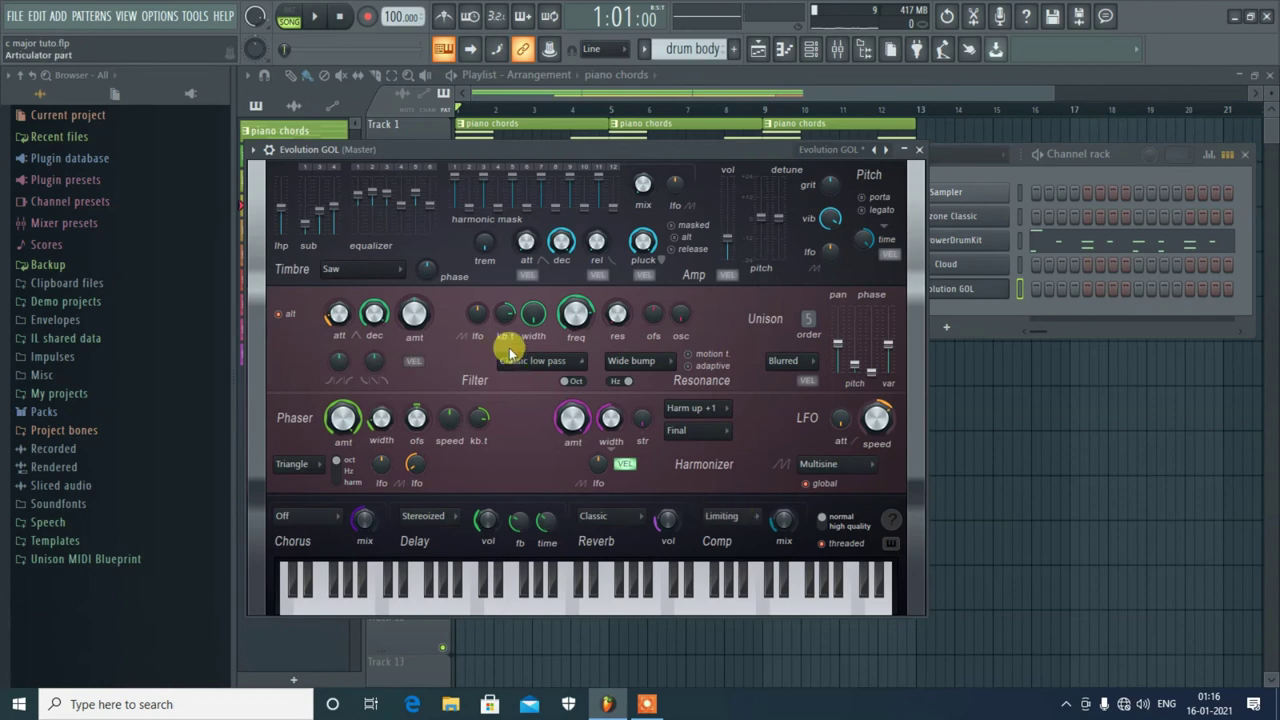
{"action": "left_click", "coordinate": [642, 185]}
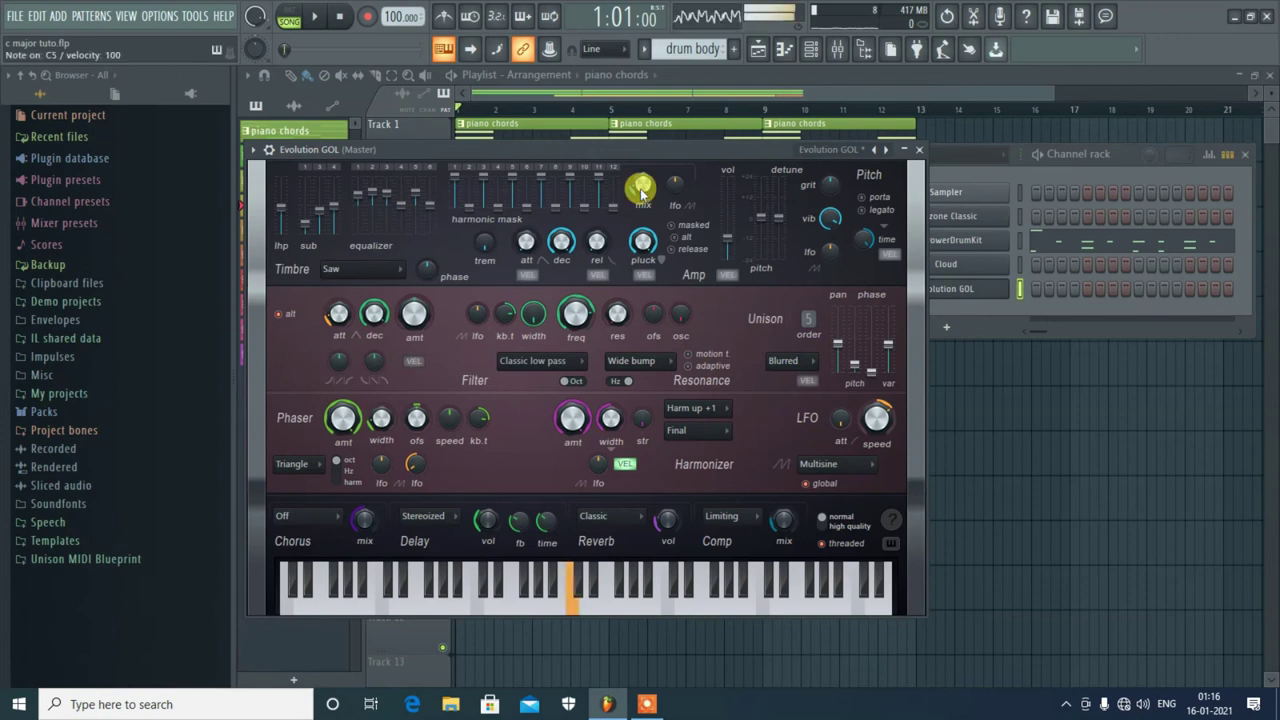
{"action": "left_click", "coordinate": [642, 190]}
{"action": "left_click", "coordinate": [642, 190]}
{"action": "left_click", "coordinate": [672, 229]}
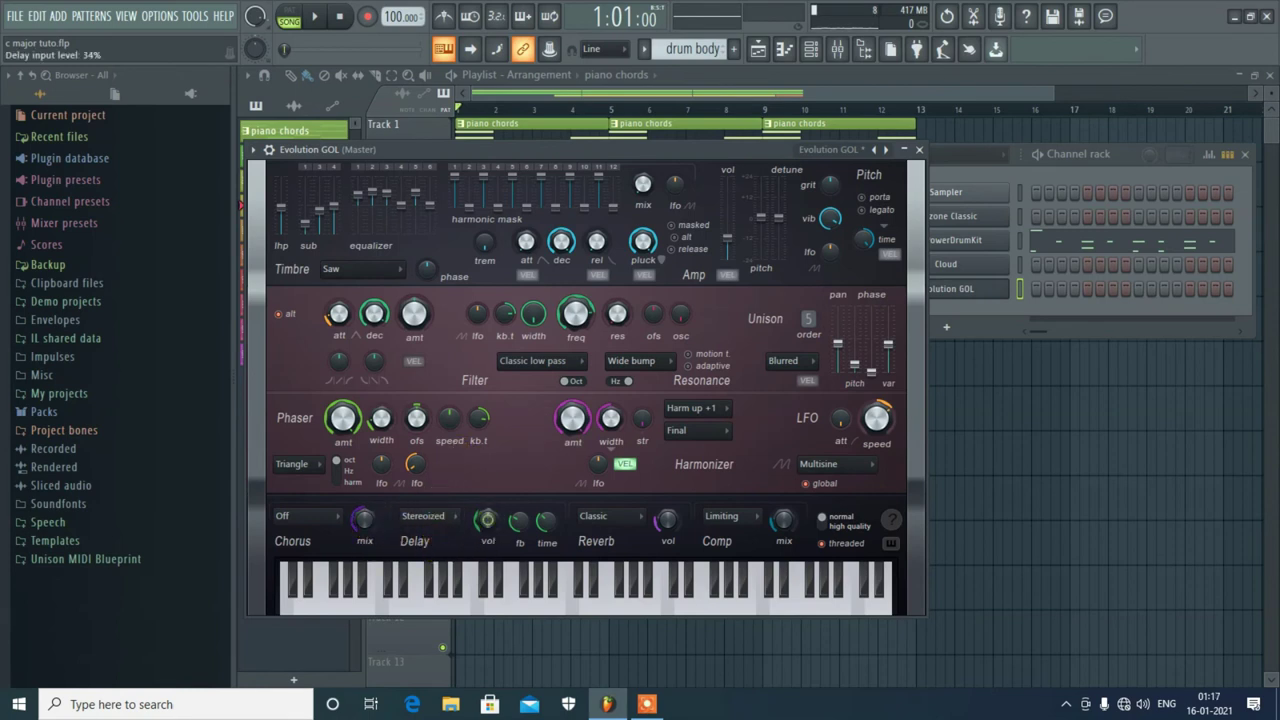
Adjust the Stereoized delay's input level while playing test notes, and close the synth window
{"action": "key", "text": "z"}
{"action": "mouse_move", "coordinate": [489, 524]}
{"action": "left_mouse_down"}
{"action": "mouse_move", "coordinate": [489, 560]}
{"action": "mouse_move", "coordinate": [489, 510]}
{"action": "left_mouse_up"}
{"action": "key", "text": "z"}
{"action": "key", "text": "z"}
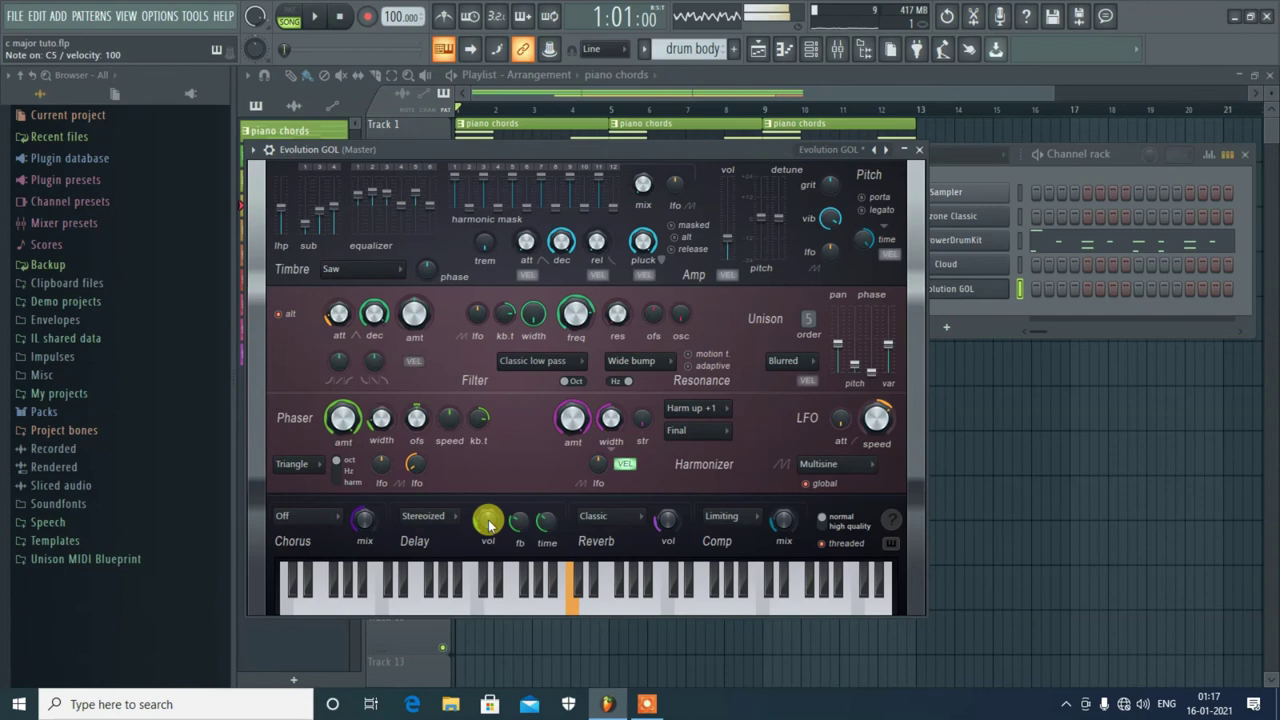
{"action": "key", "text": "x"}
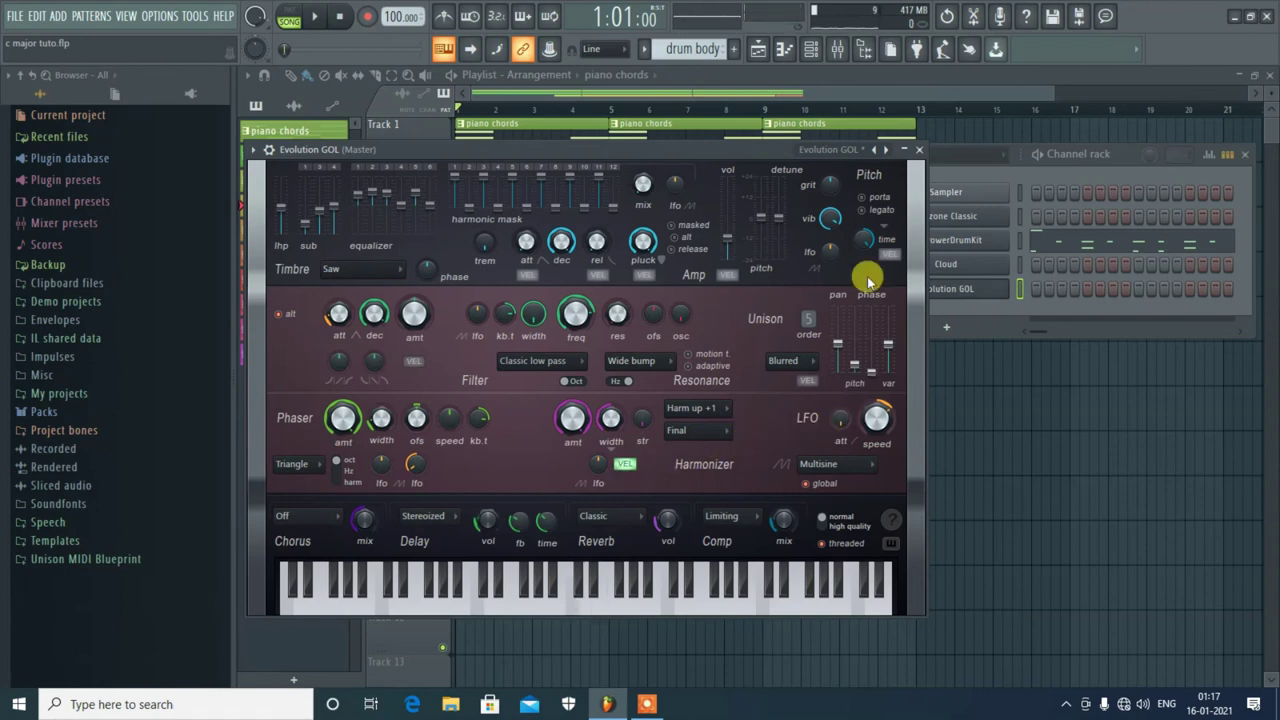
{"action": "left_click", "coordinate": [919, 149]}
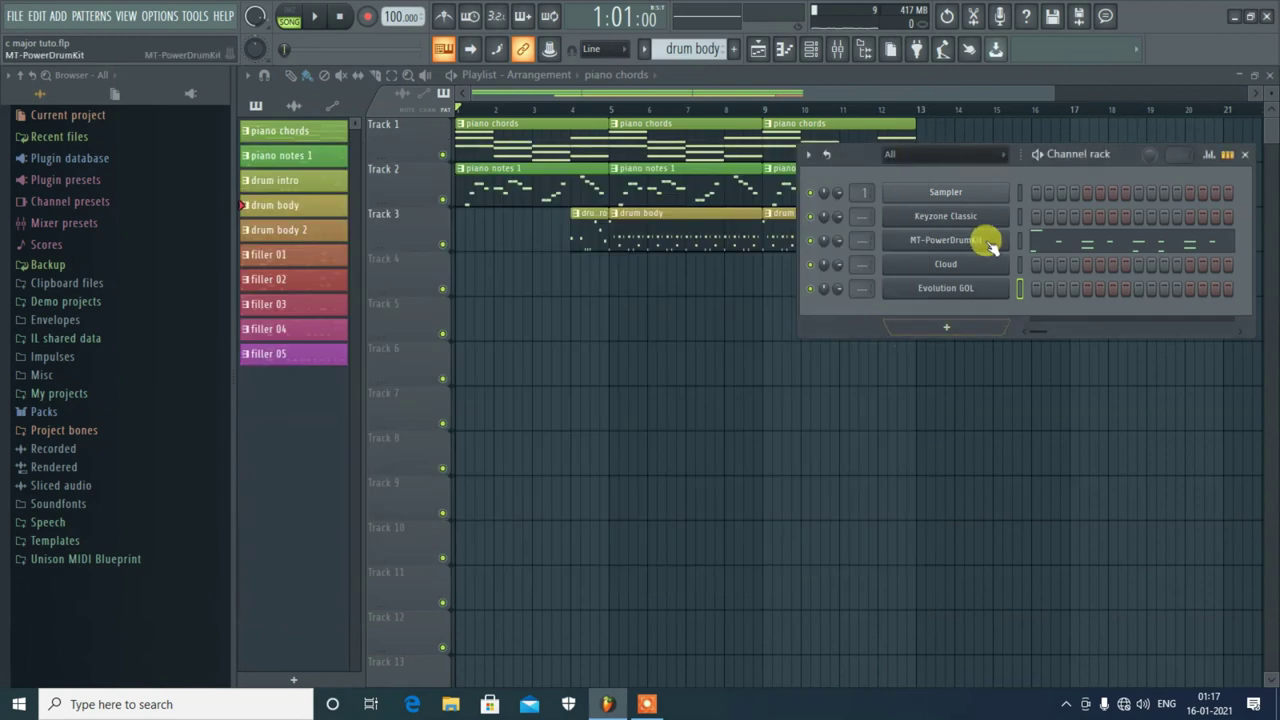
Clear the channel rack out of the way, select the filler 05 pattern, and play the arrangement from bar 4
{"action": "left_click_drag", "start_coordinate": [860, 150], "coordinate": [655, 338]}
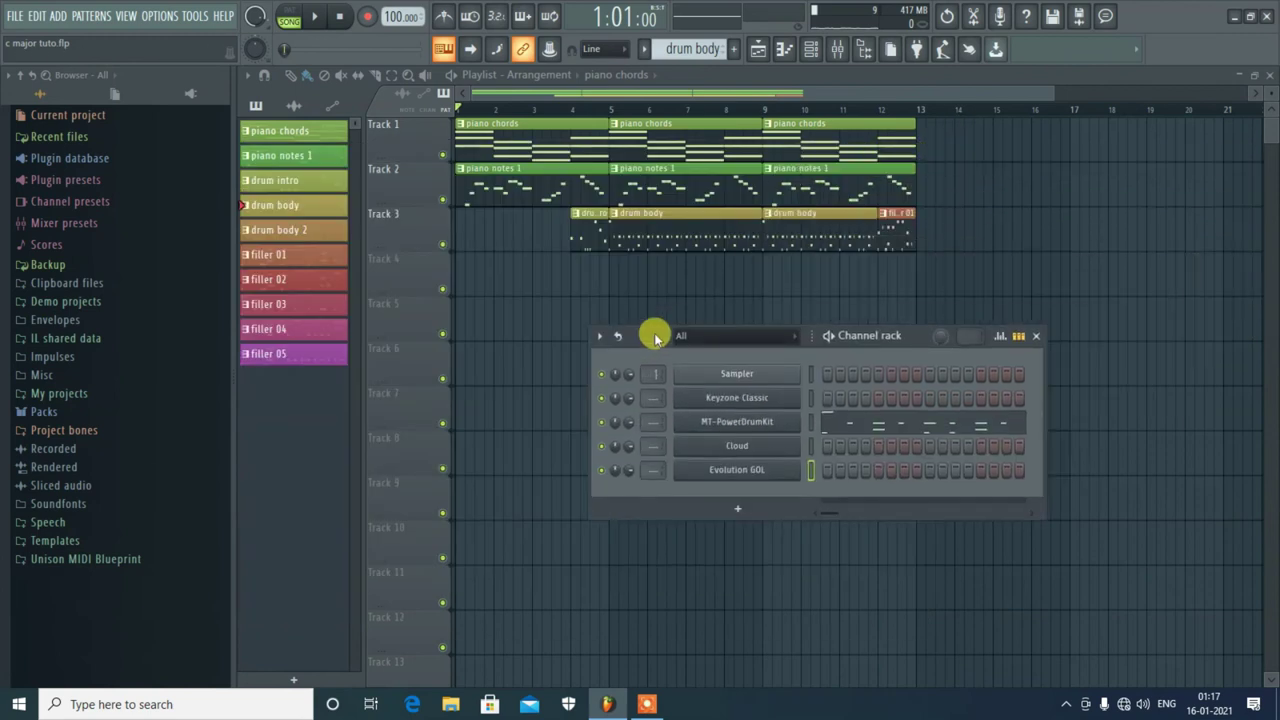
{"action": "left_click", "coordinate": [318, 360]}
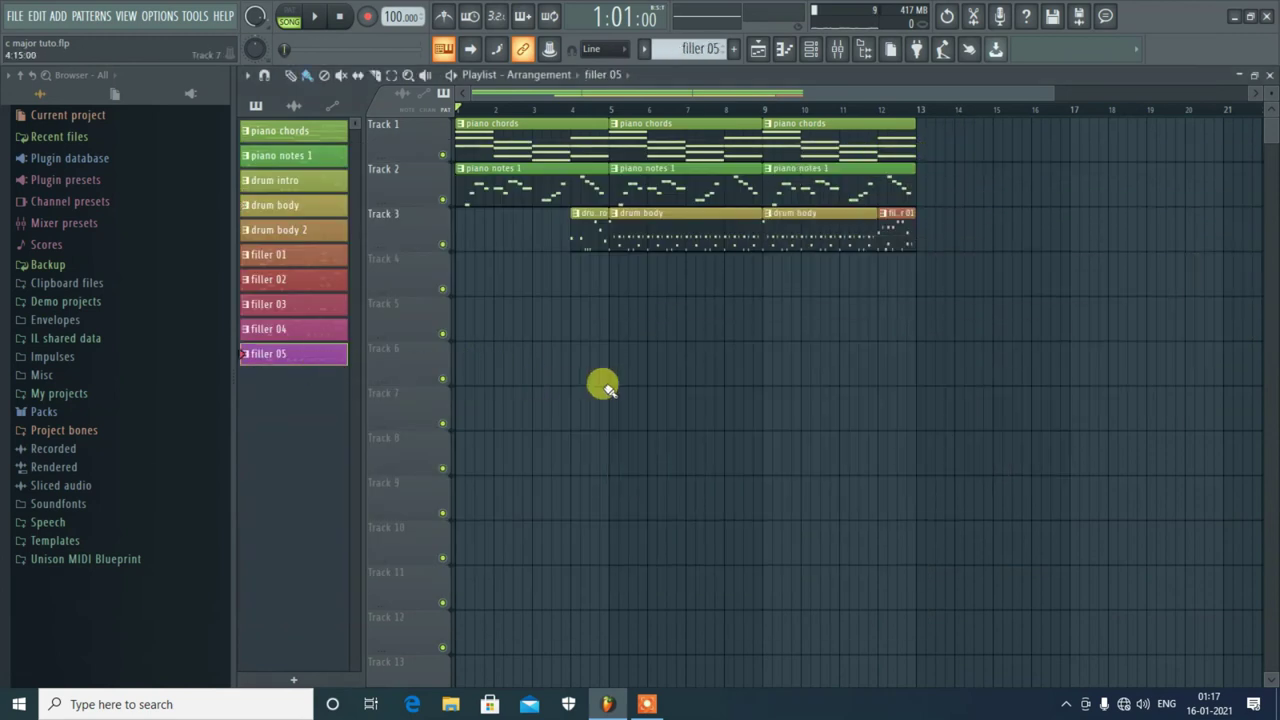
{"action": "left_click", "coordinate": [575, 112]}
{"action": "key", "text": "space"}
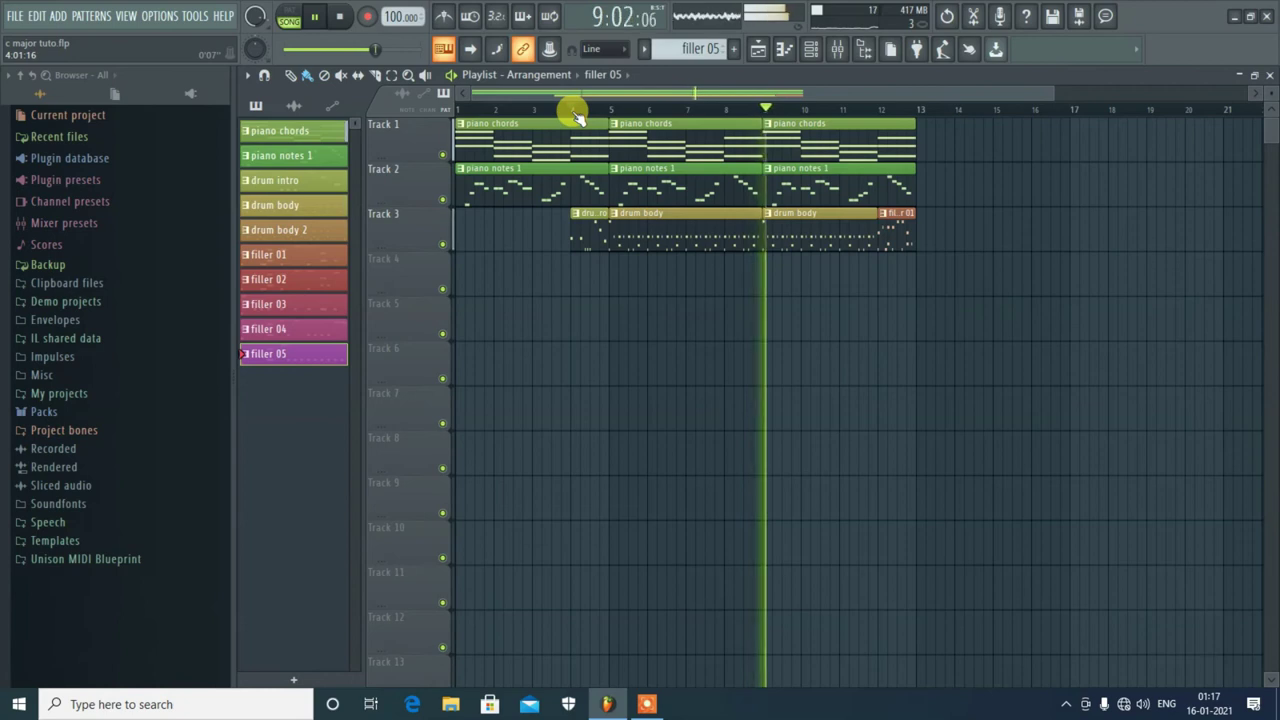
{"action": "key", "text": "space"}
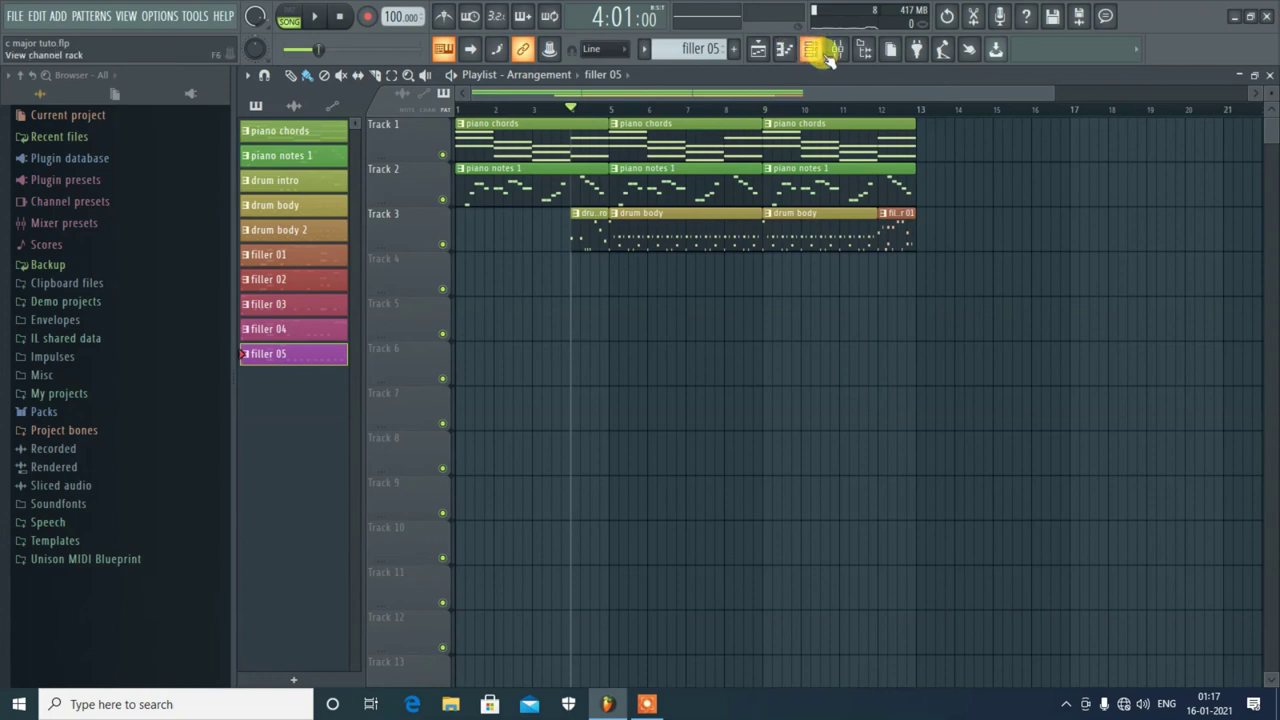
Switch to a new empty pattern after filler 05 and open the Evolution GOL channel's piano roll for it
{"action": "scroll", "coordinate": [712, 48], "scroll_direction": "down", "scroll_amount": 1}
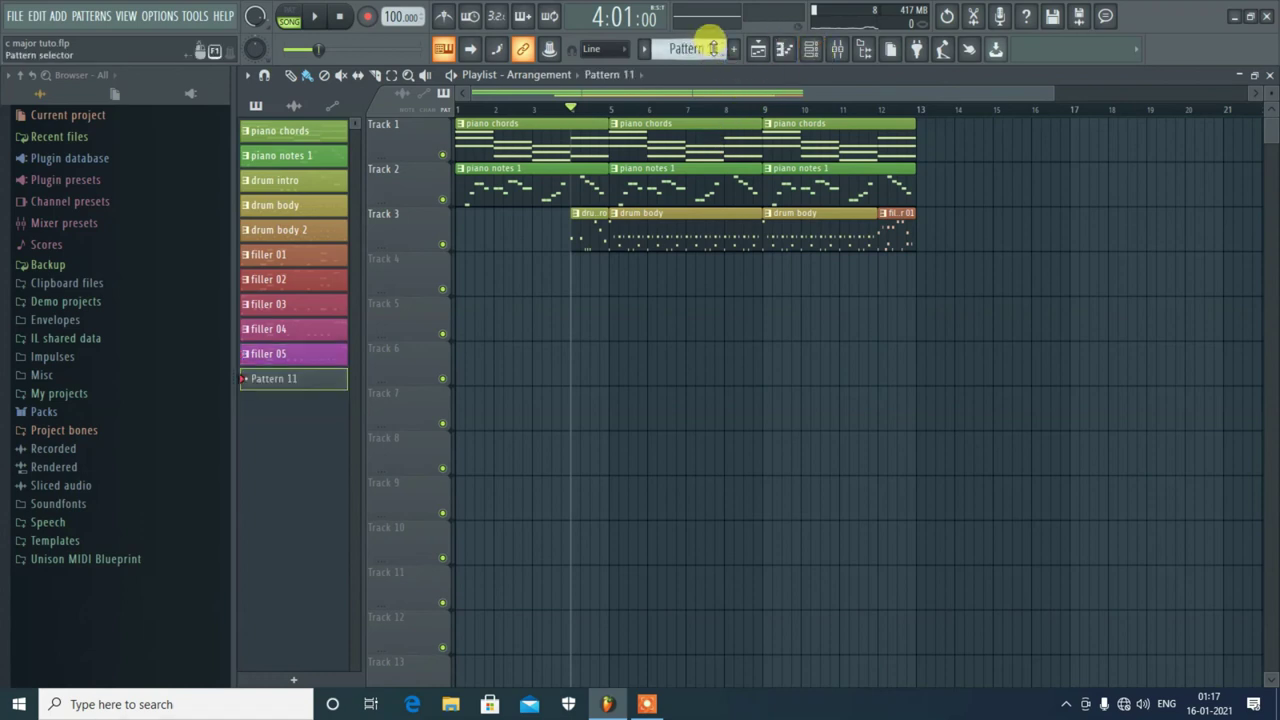
{"action": "left_click", "coordinate": [812, 50]}
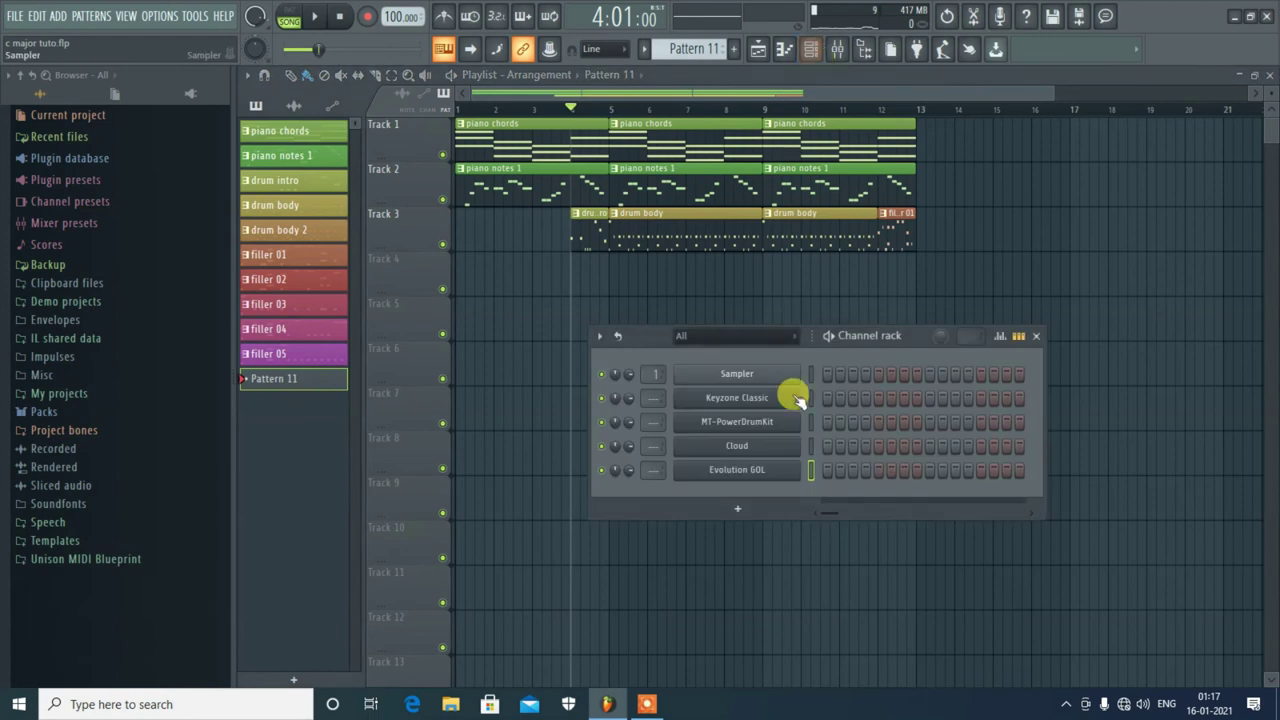
{"action": "right_click", "coordinate": [751, 476]}
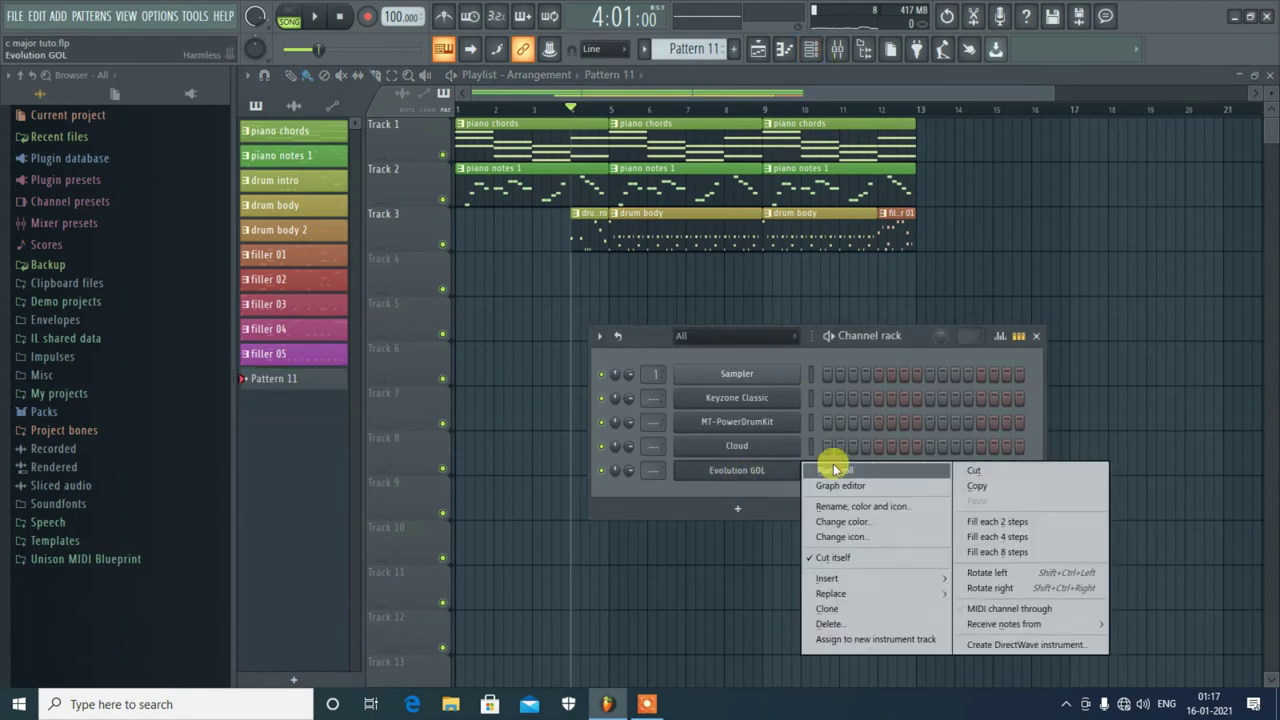
{"action": "left_click", "coordinate": [866, 476]}
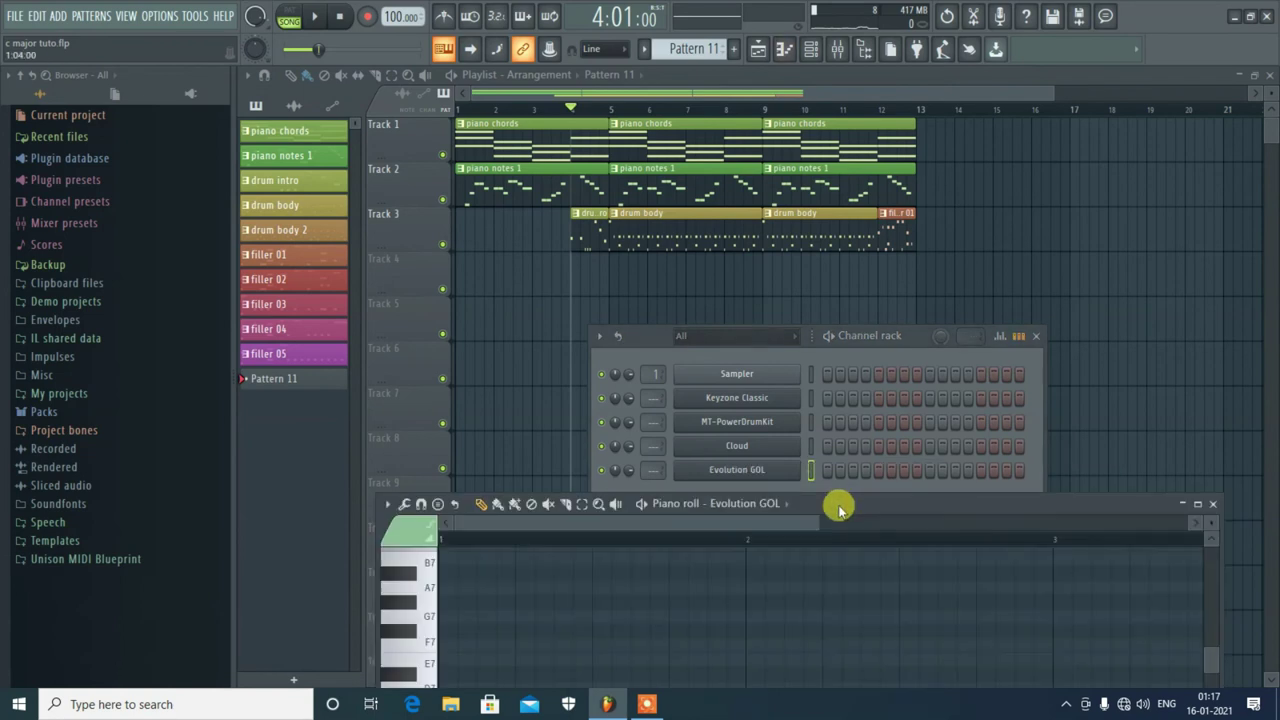
{"action": "left_click_drag", "start_coordinate": [837, 506], "coordinate": [870, 240]}
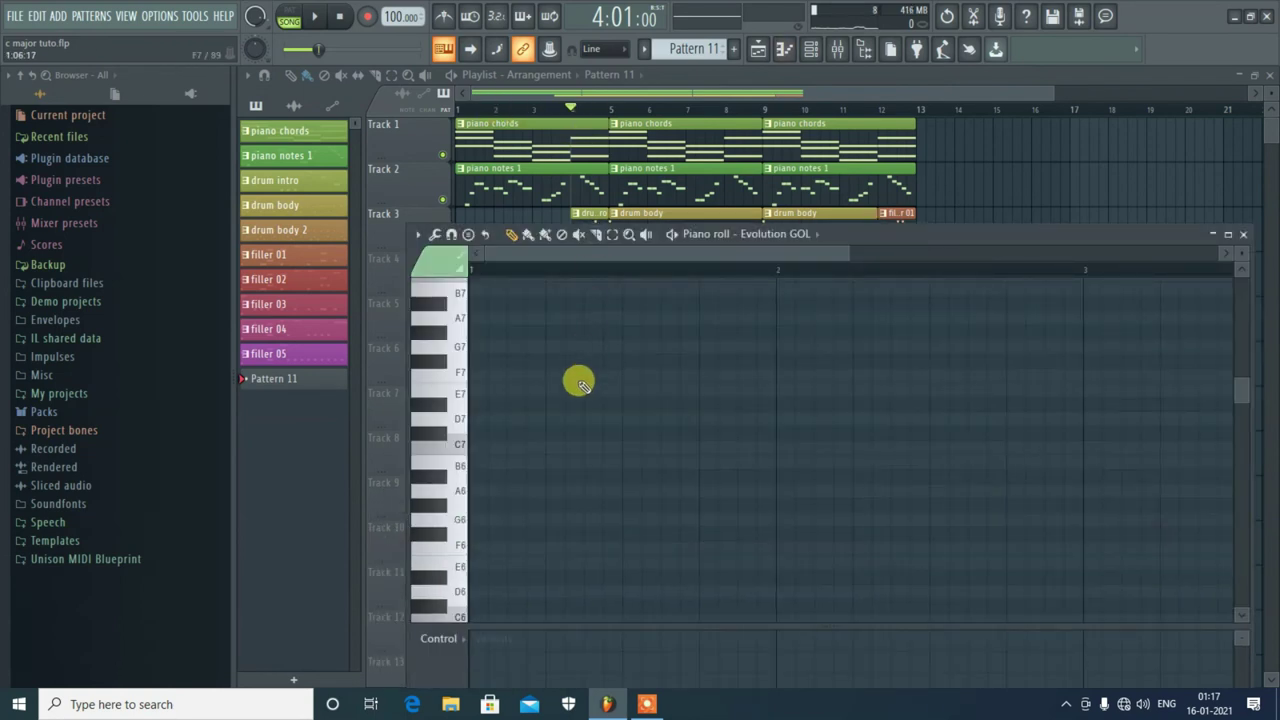
{"action": "left_click_drag", "start_coordinate": [846, 240], "coordinate": [846, 540]}
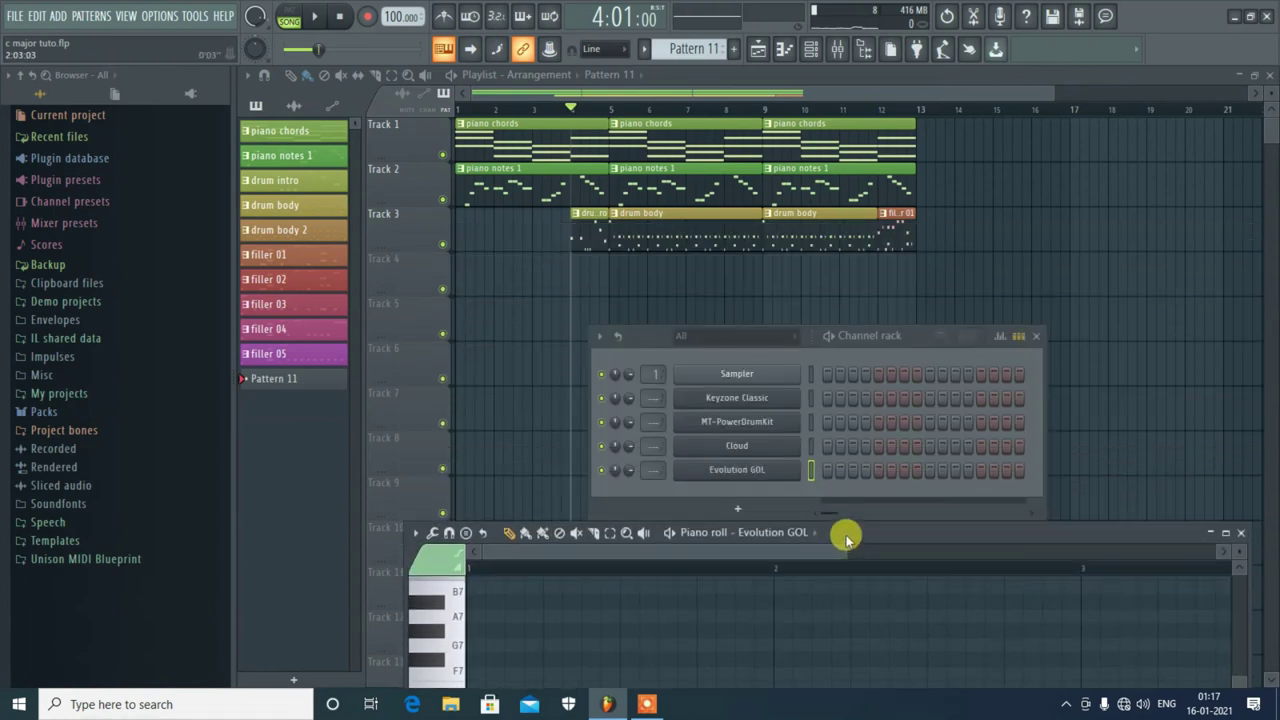
{"action": "left_click", "coordinate": [1035, 338]}
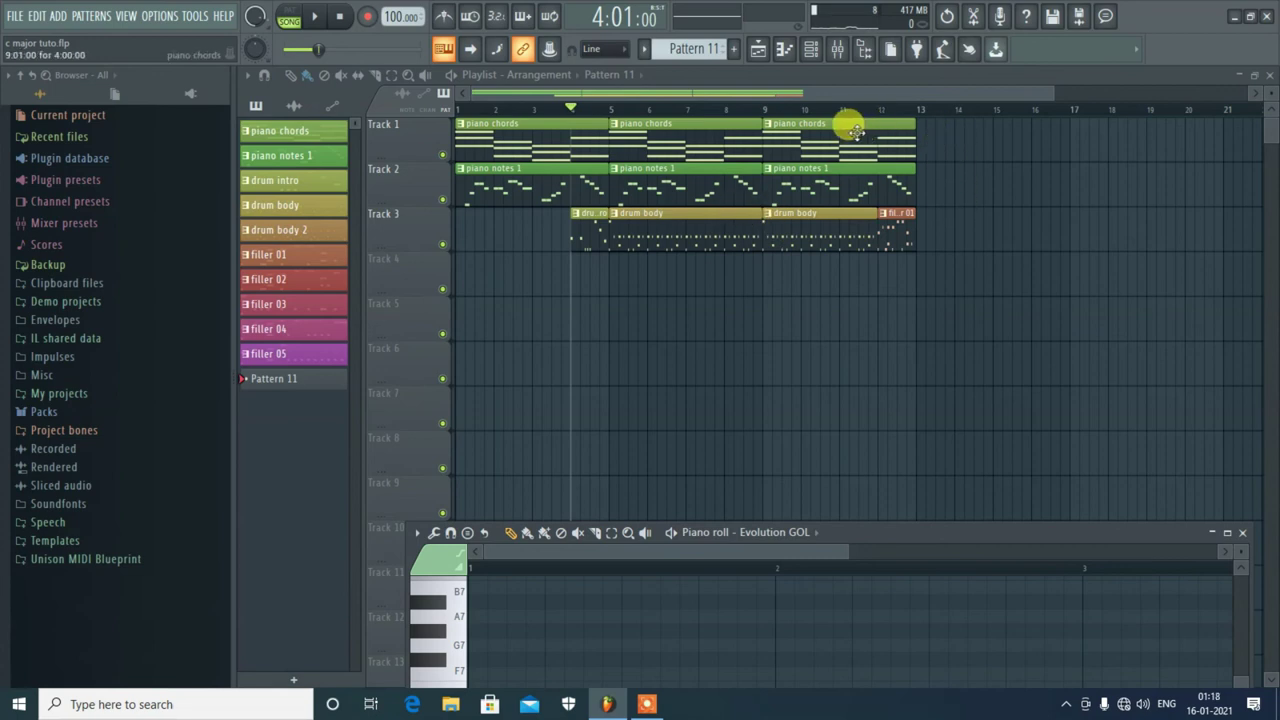
Copy the last piano chords clip on Track 1 and the last drum body clip on Track 3 to bar 13
{"action": "left_click_drag", "start_coordinate": [829, 126], "coordinate": [995, 133]}
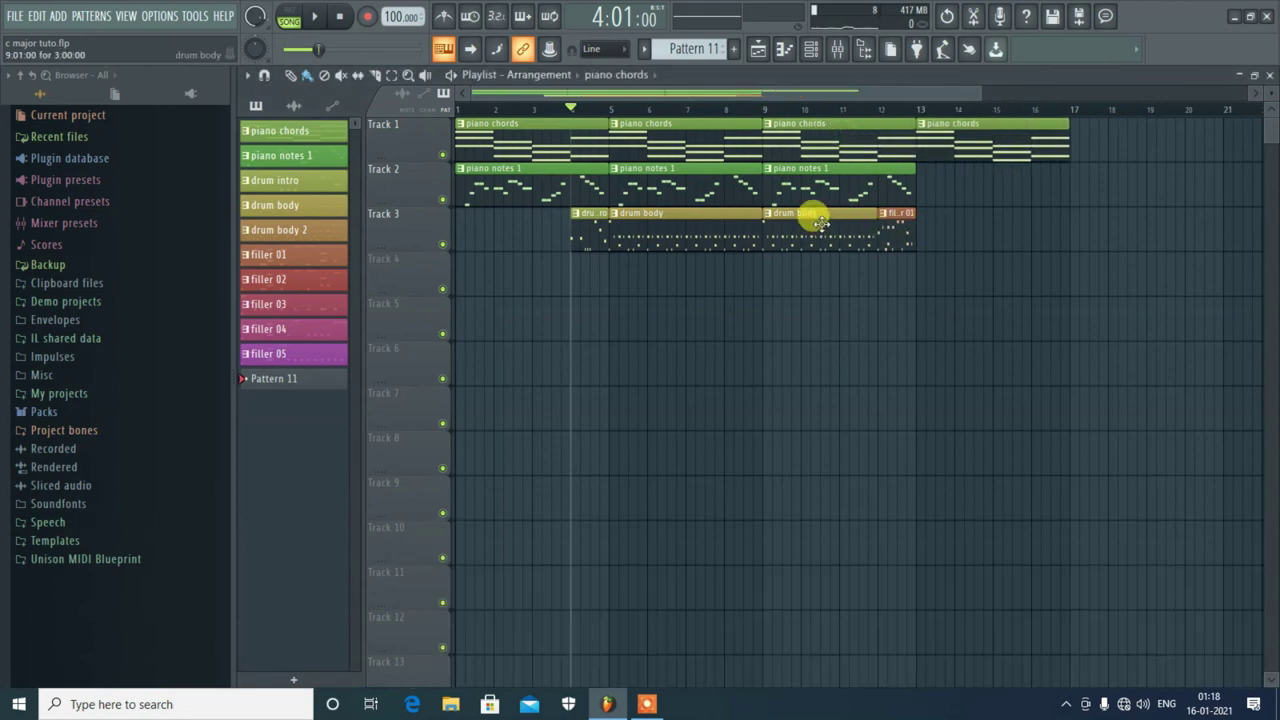
{"action": "left_click_drag", "start_coordinate": [820, 222], "coordinate": [1060, 217]}
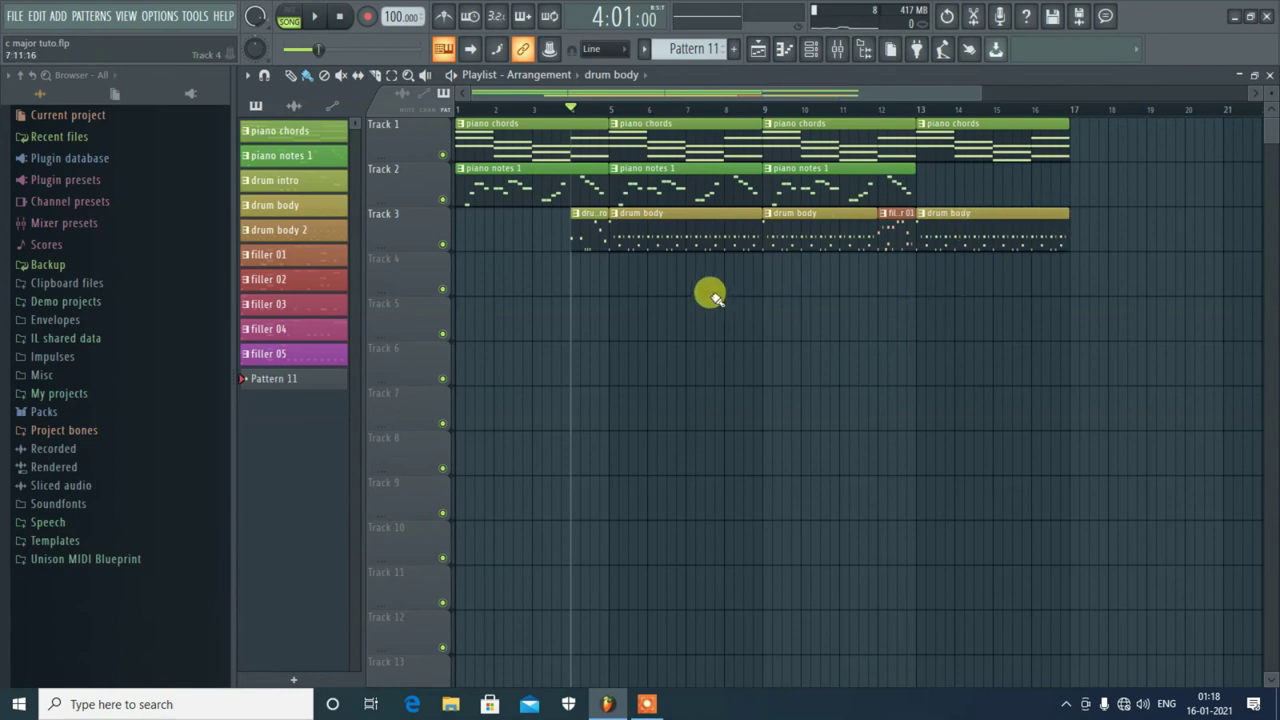
{"action": "left_click", "coordinate": [917, 272]}
{"action": "right_click", "coordinate": [968, 281]}
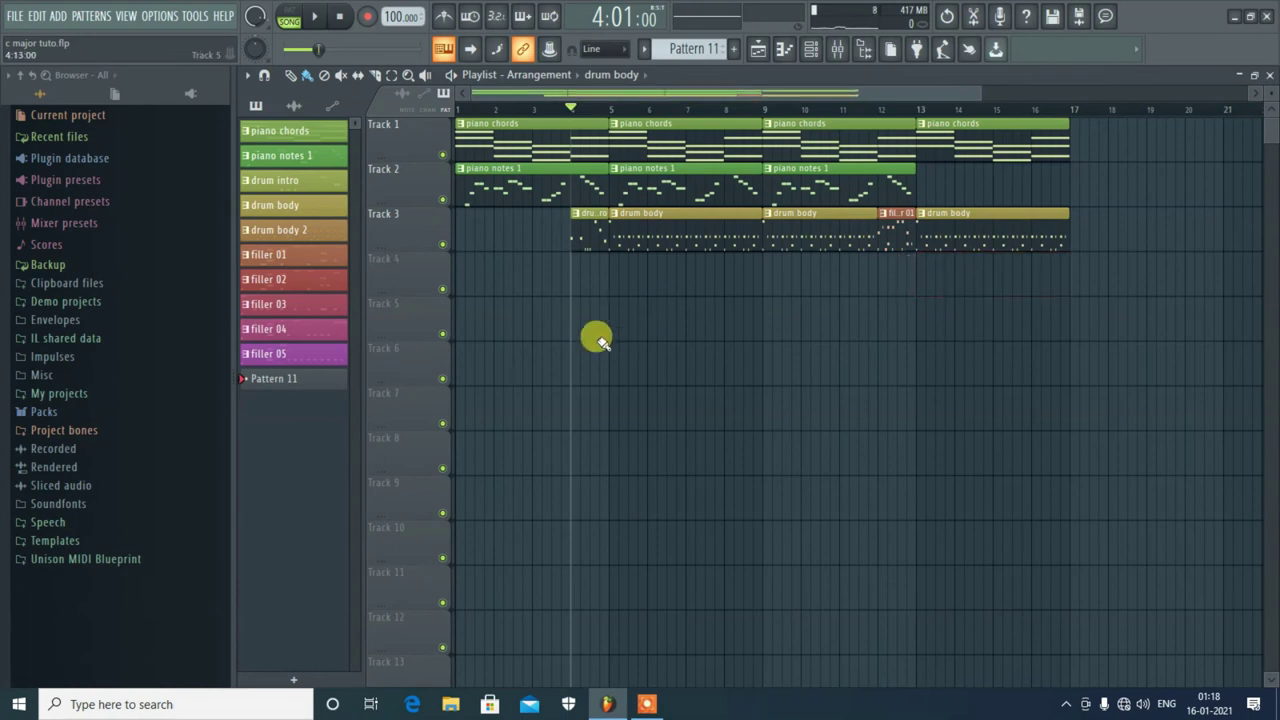
Place the empty Pattern 11 on Track 4 at bar 14 and bring back the Evolution GOL piano roll
{"action": "left_click", "coordinate": [288, 379]}
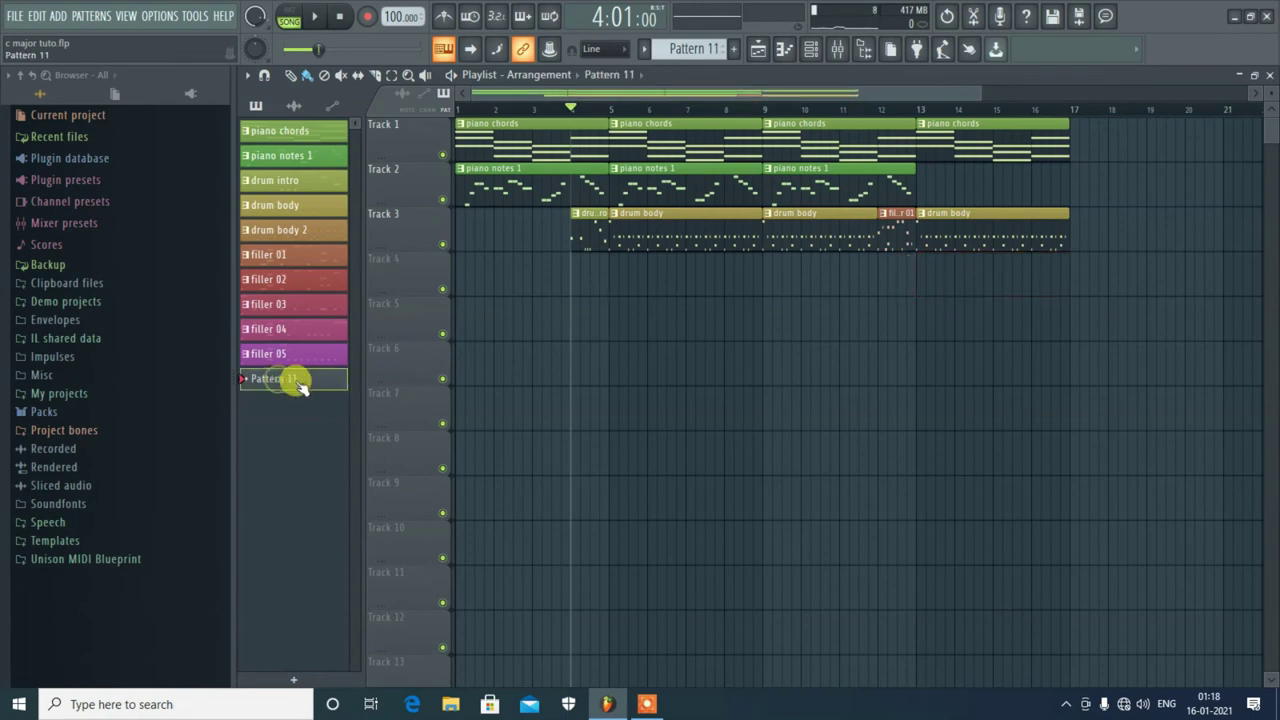
{"action": "left_click", "coordinate": [960, 278]}
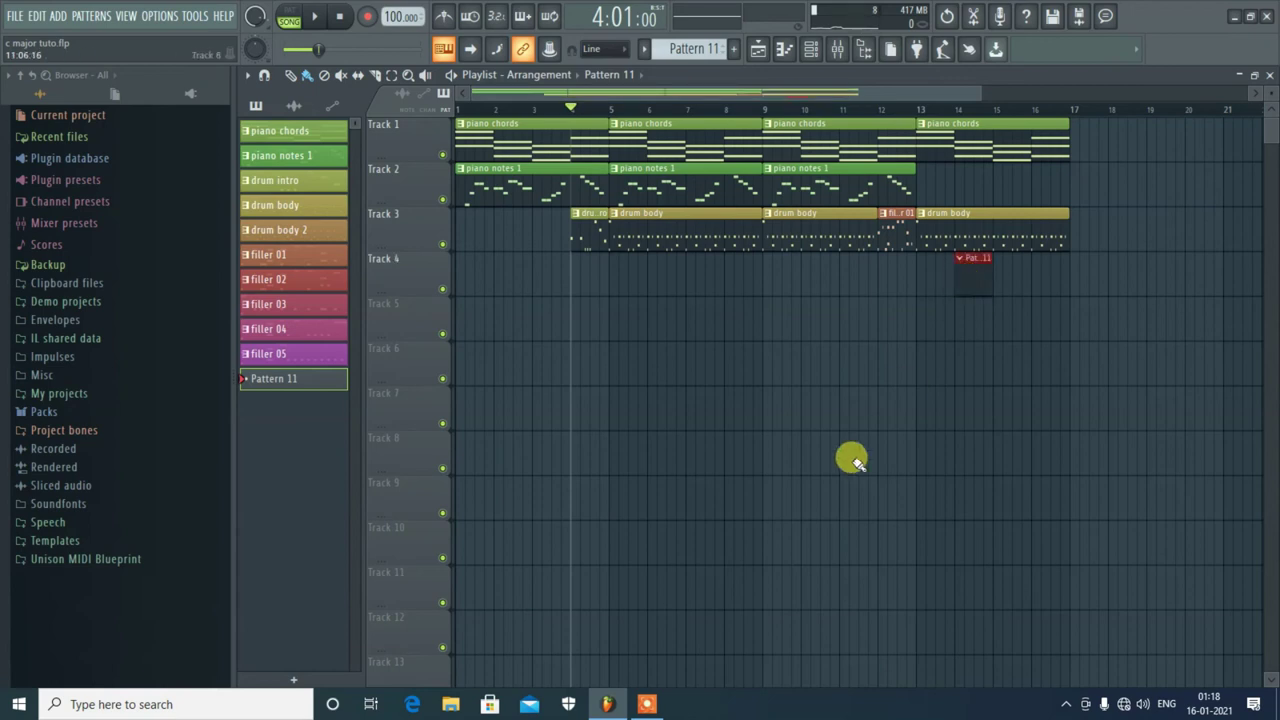
{"action": "key", "text": "F7"}
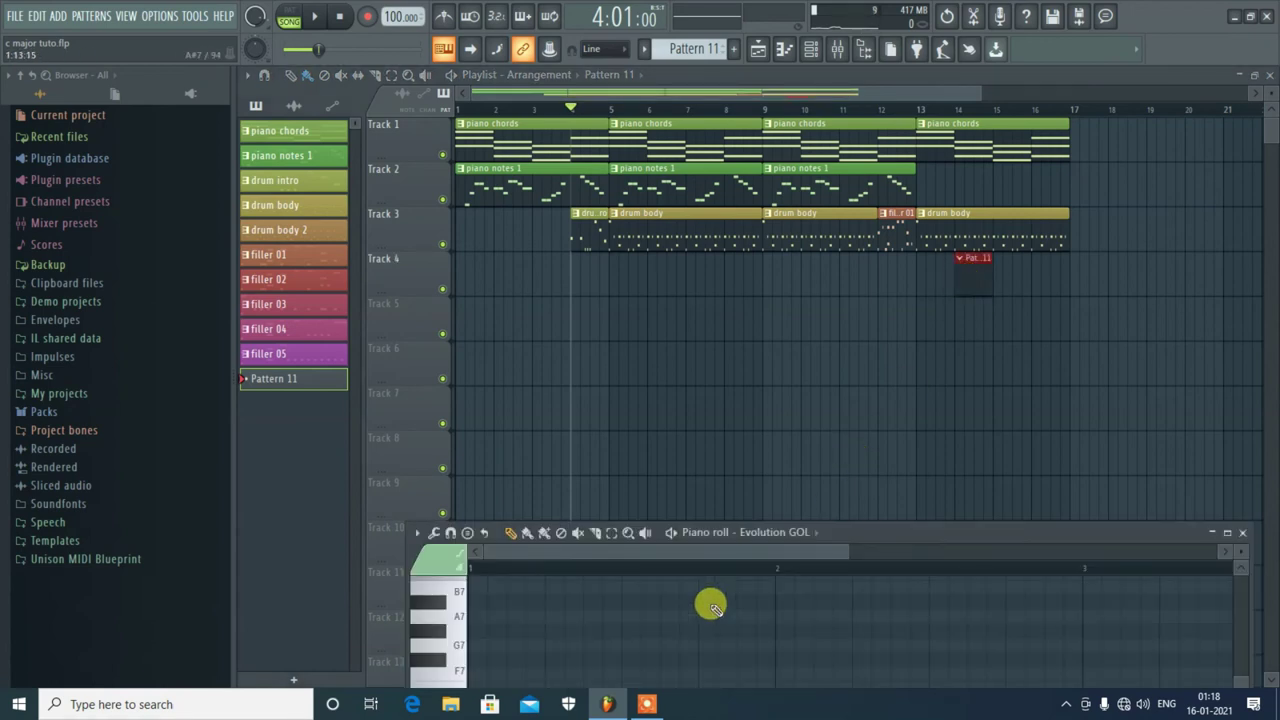
{"action": "left_click_drag", "start_coordinate": [843, 531], "coordinate": [866, 278]}
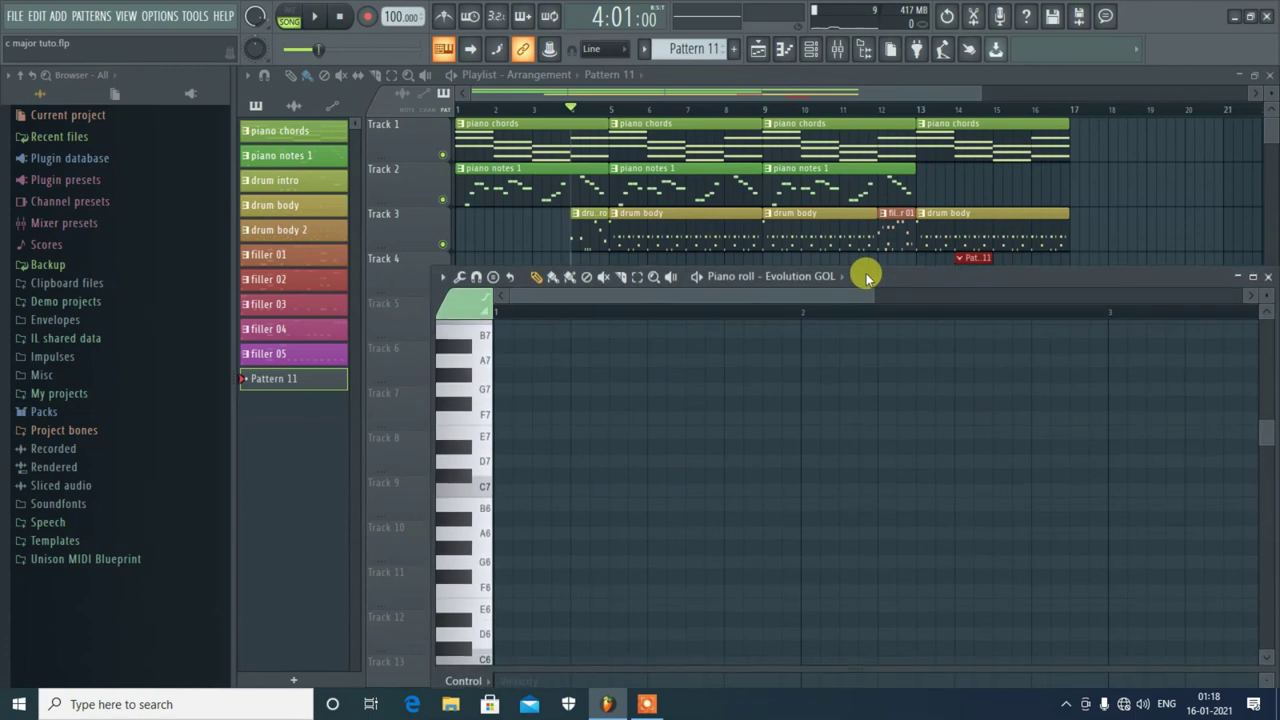
Play the arrangement from bar 9 with the Evolution GOL piano roll open to work out the lead's entry
{"action": "left_click", "coordinate": [765, 109]}
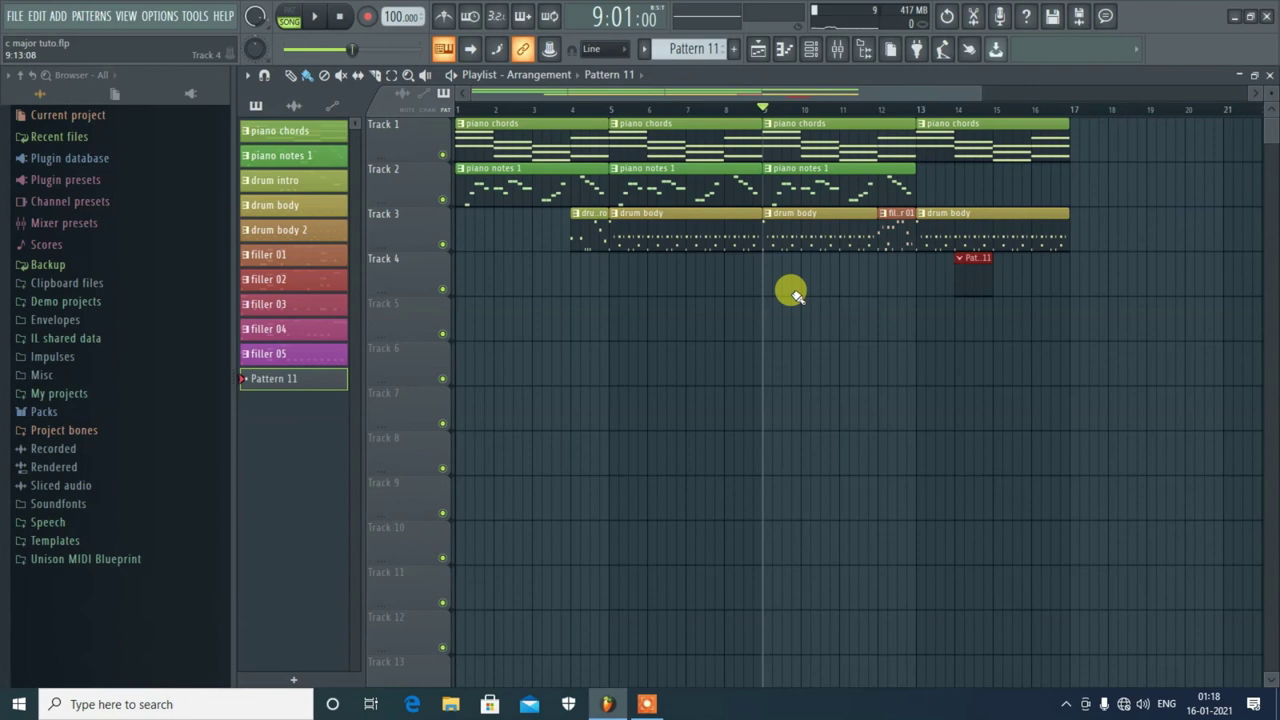
{"action": "key", "text": "F7"}
{"action": "key", "text": "space"}
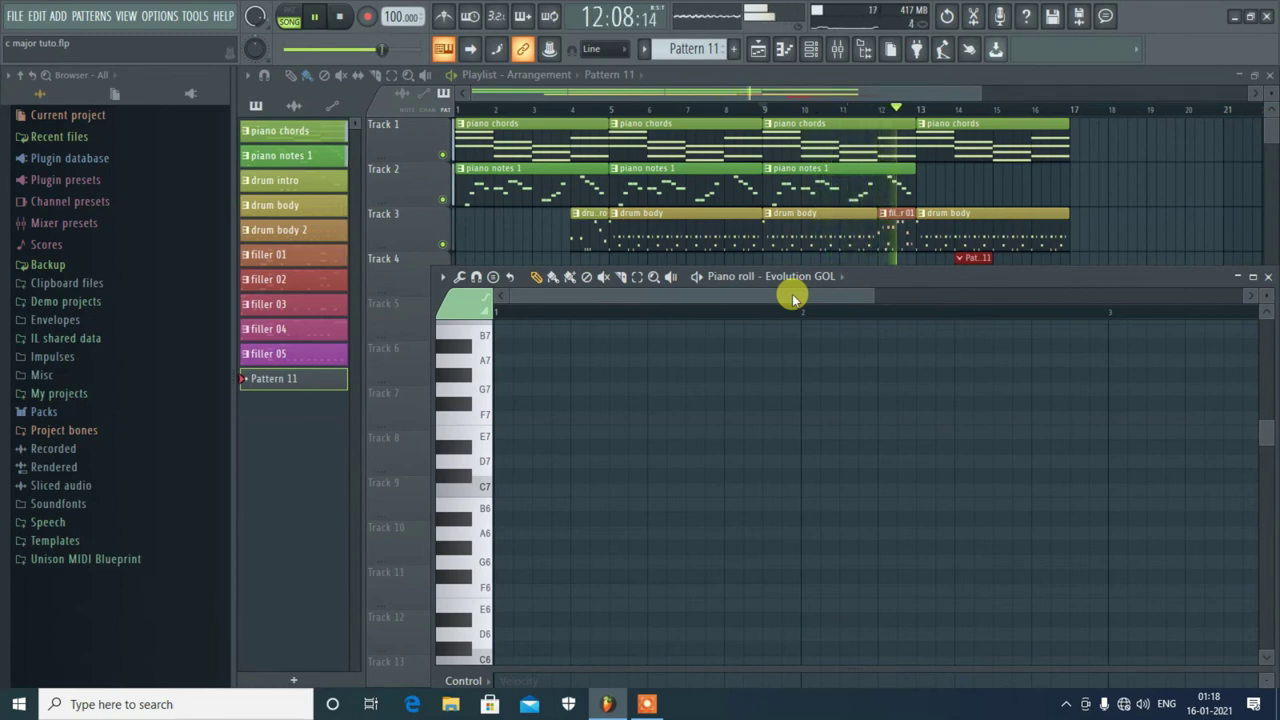
{"action": "key", "text": "space"}
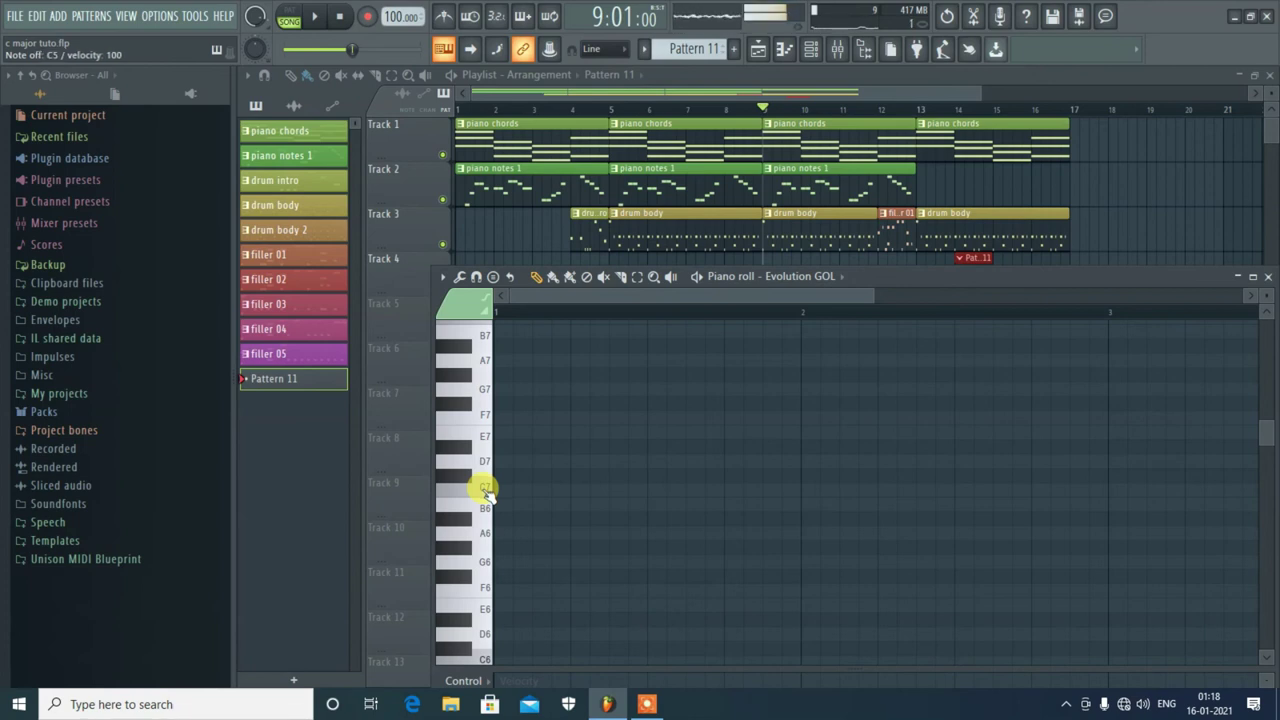
Add a C6 note at the start of the Evolution GOL piano roll and turn on the metronome
{"action": "scroll", "coordinate": [487, 492], "scroll_direction": "down", "scroll_amount": 4}
{"action": "left_click", "coordinate": [498, 490]}
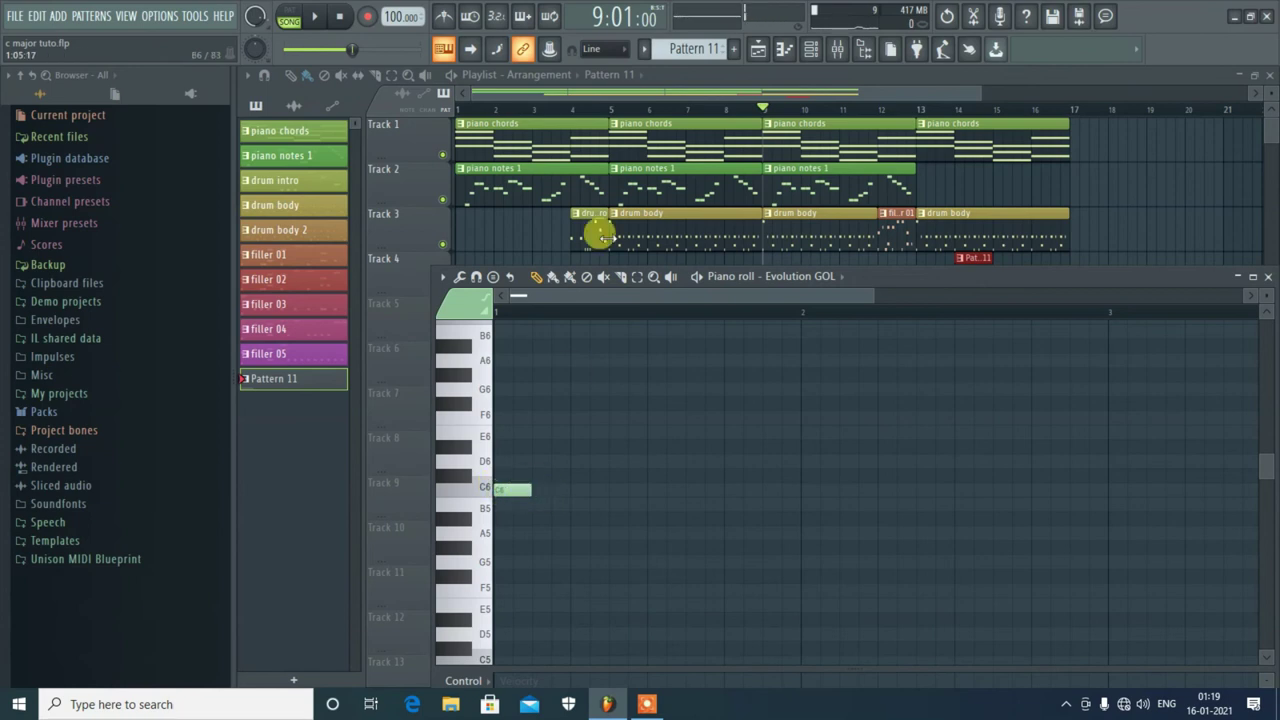
{"action": "left_click", "coordinate": [444, 17]}
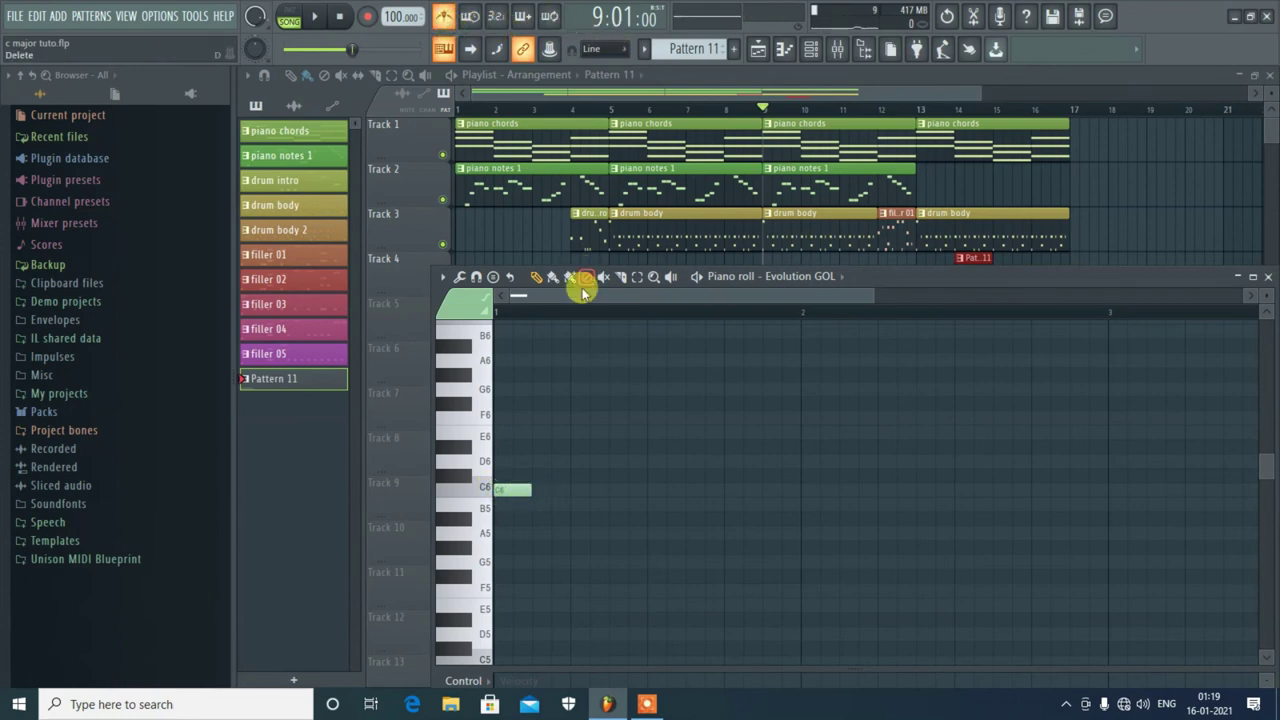
Lengthen the opening C6 note to three beats and audition it in pattern mode
{"action": "left_click", "coordinate": [290, 15]}
{"action": "key", "text": "space"}
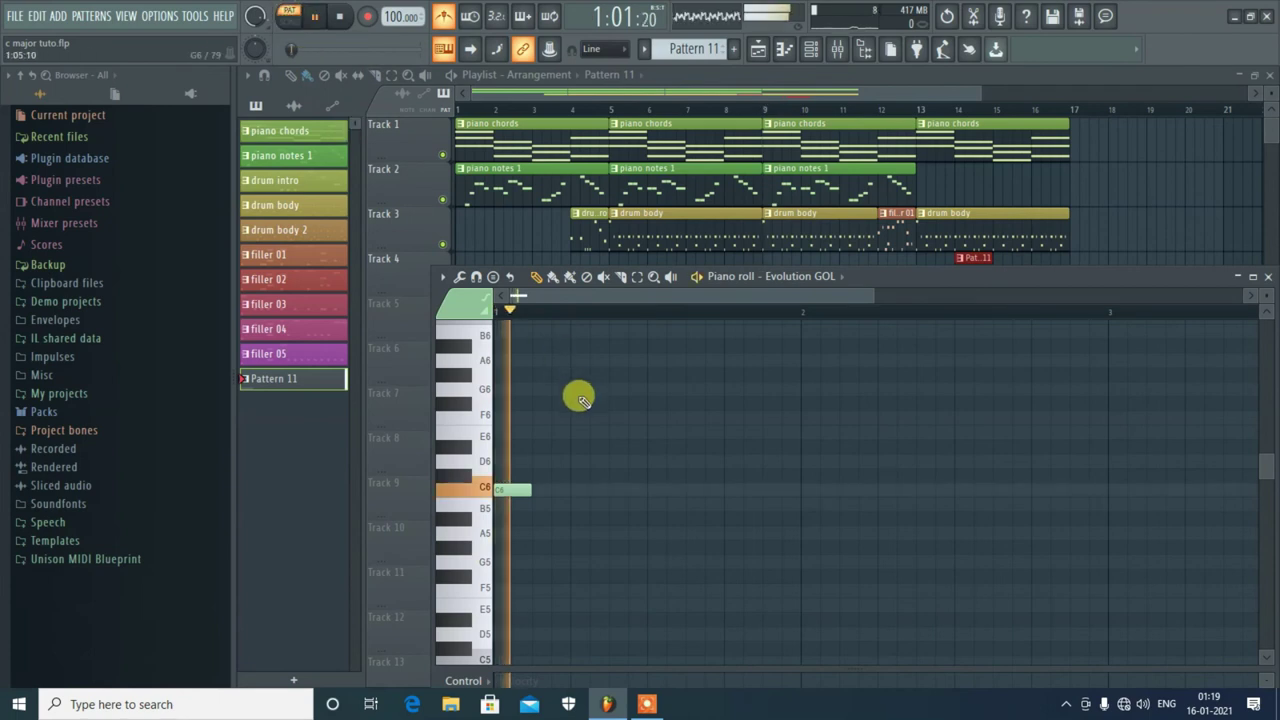
{"action": "key", "text": "space"}
{"action": "left_click_drag", "start_coordinate": [529, 488], "coordinate": [793, 490]}
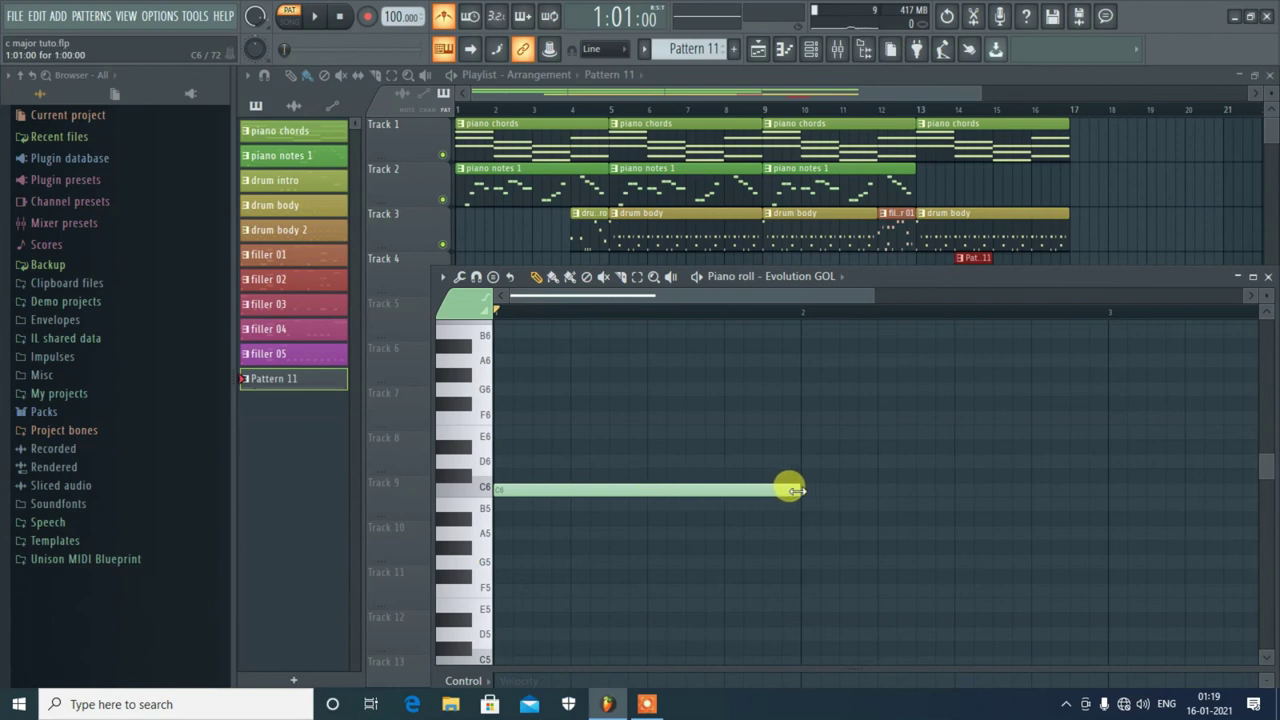
{"action": "key", "text": "space"}
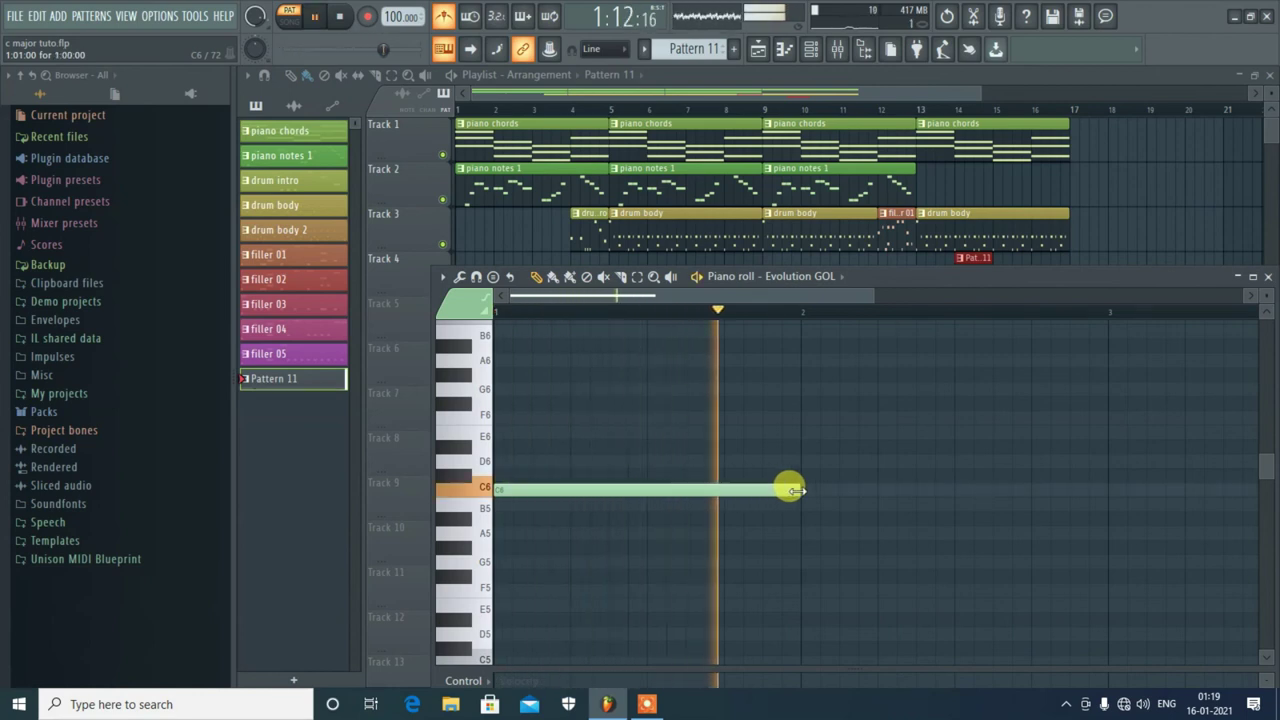
{"action": "key", "text": "space"}
{"action": "left_click_drag", "start_coordinate": [790, 490], "coordinate": [718, 494]}
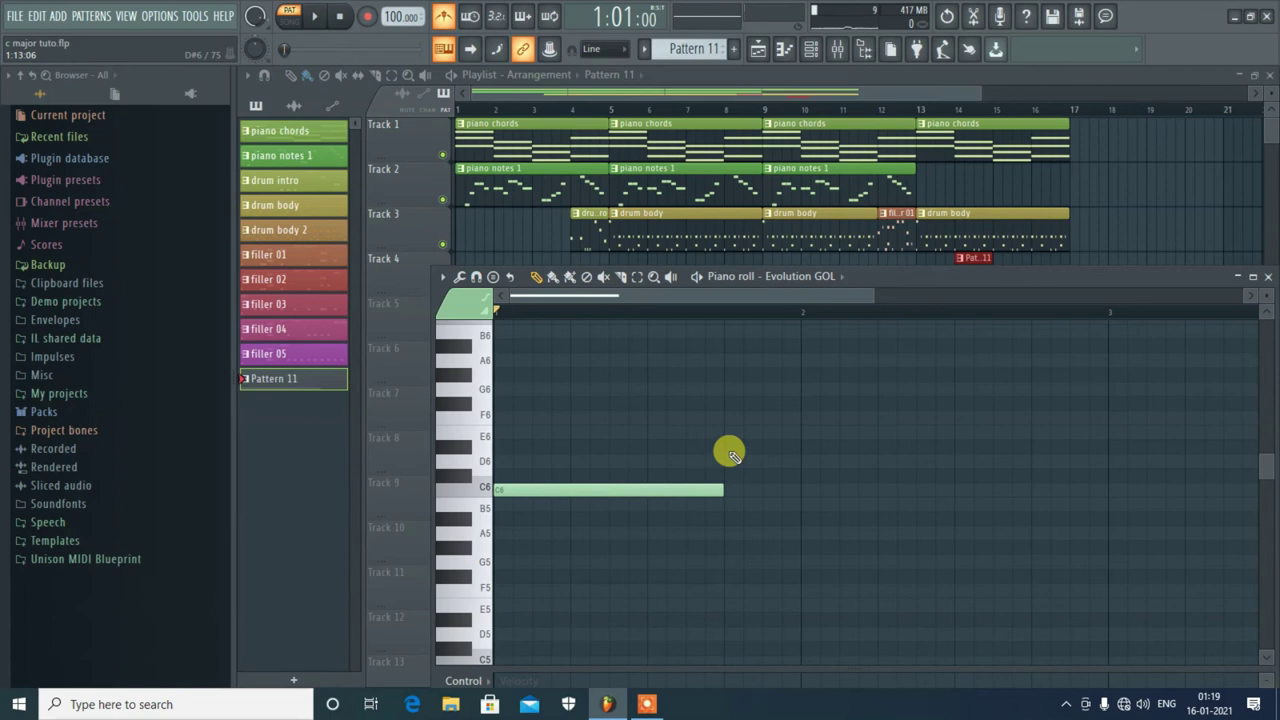
Add two half-beat D6 notes on the fourth beat of bar 1 and play the phrase
{"action": "left_click", "coordinate": [731, 473]}
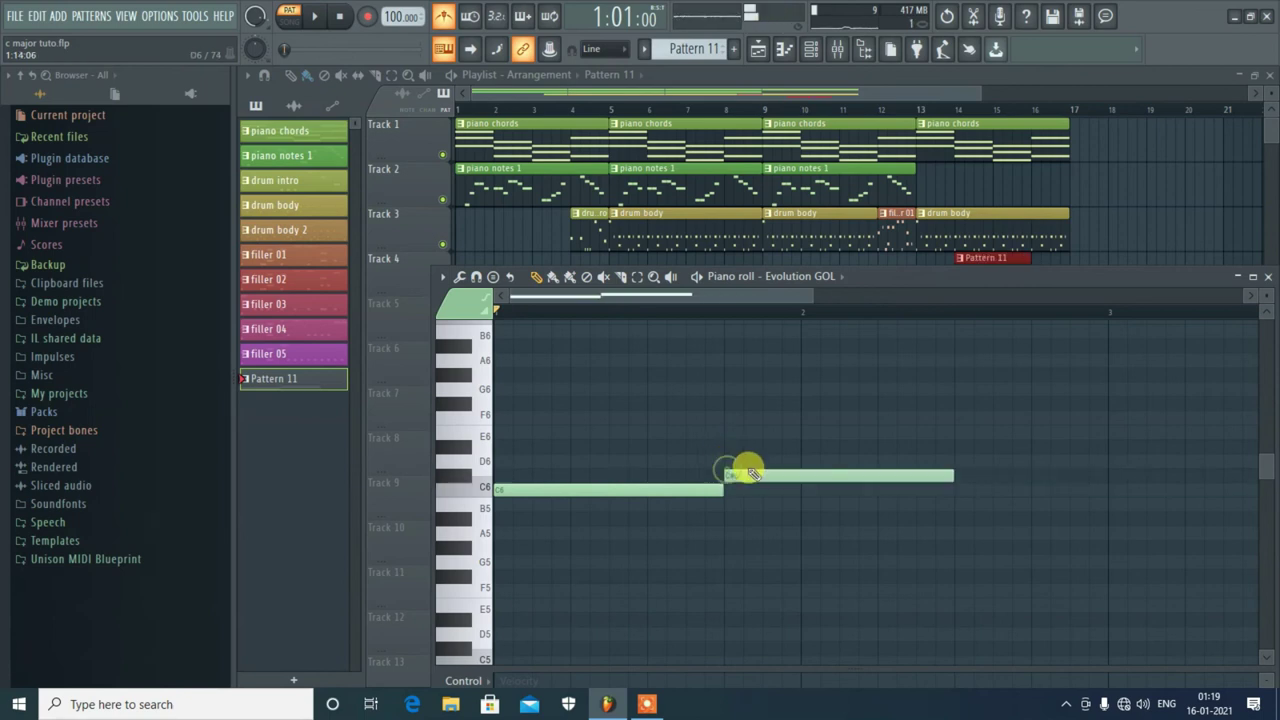
{"action": "left_click_drag", "start_coordinate": [745, 472], "coordinate": [740, 459]}
{"action": "left_click_drag", "start_coordinate": [946, 461], "coordinate": [750, 463]}
{"action": "left_click", "coordinate": [767, 463]}
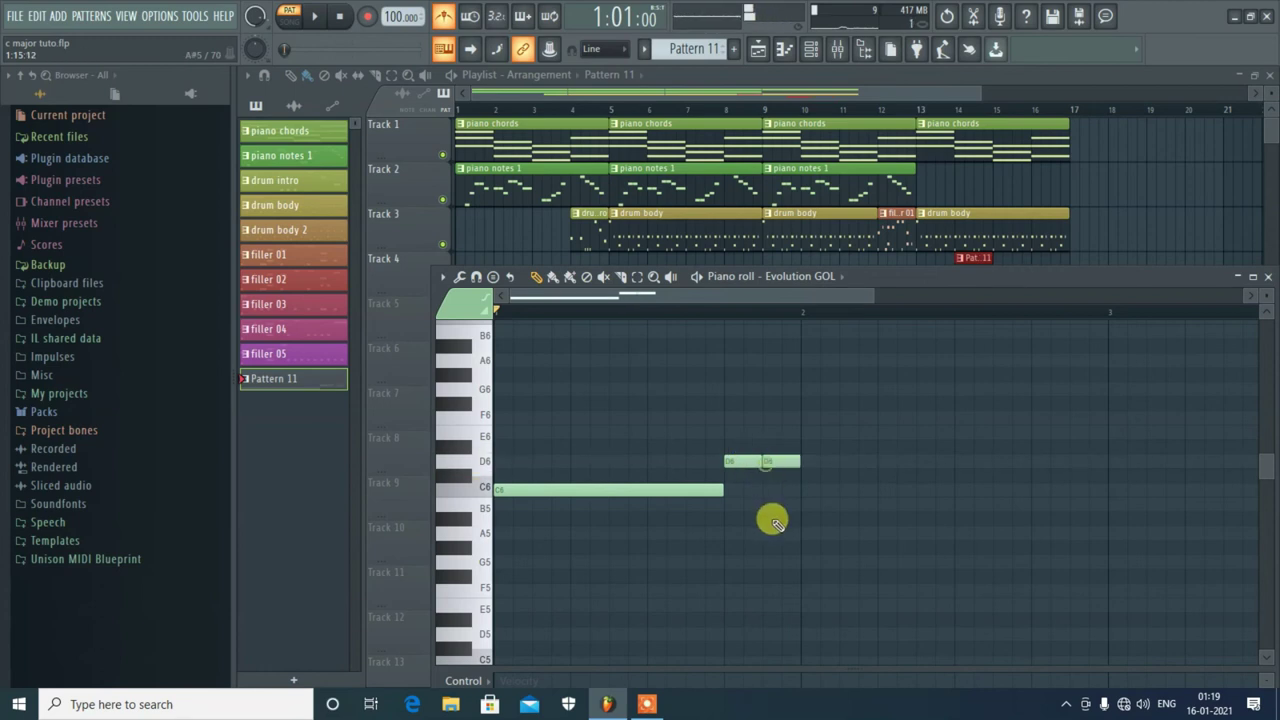
{"action": "key", "text": "space"}
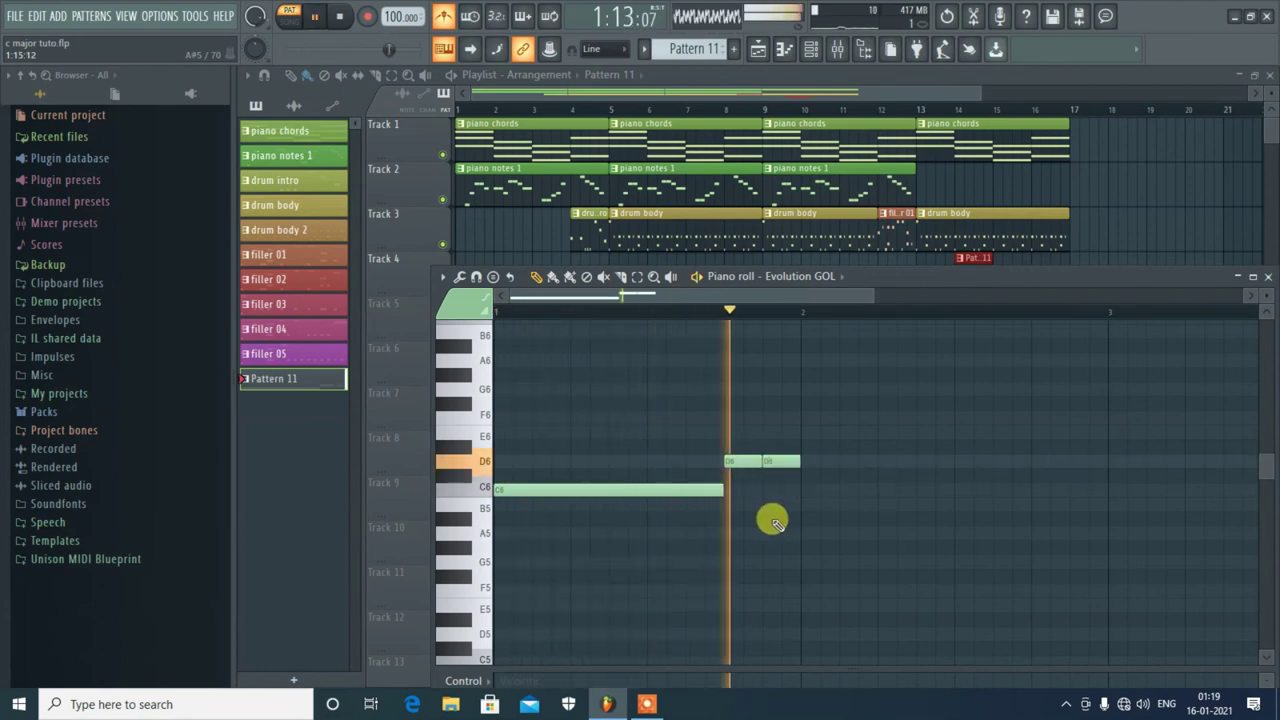
{"action": "key", "text": "space"}
Add a one-beat B5 note at the start of bar 2 followed by a two-beat C6 note, checking the timing by playback
{"action": "left_click", "coordinate": [809, 505]}
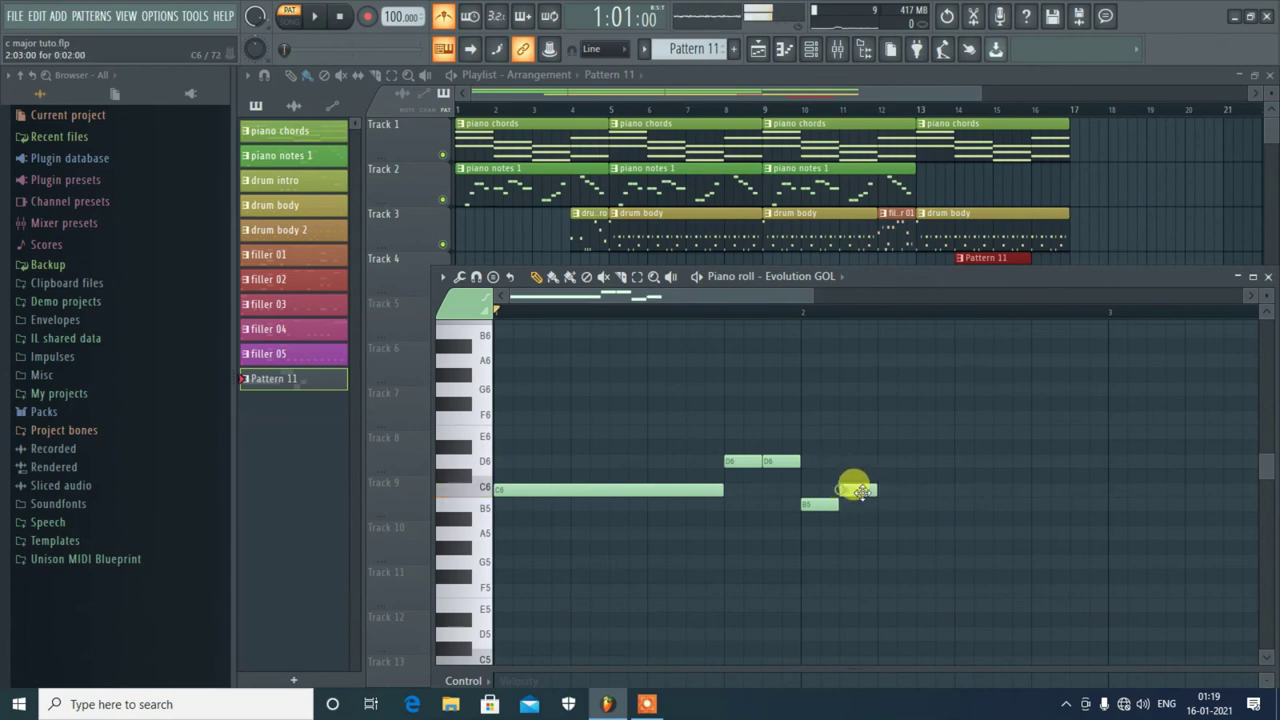
{"action": "left_click_drag", "start_coordinate": [914, 492], "coordinate": [1058, 493]}
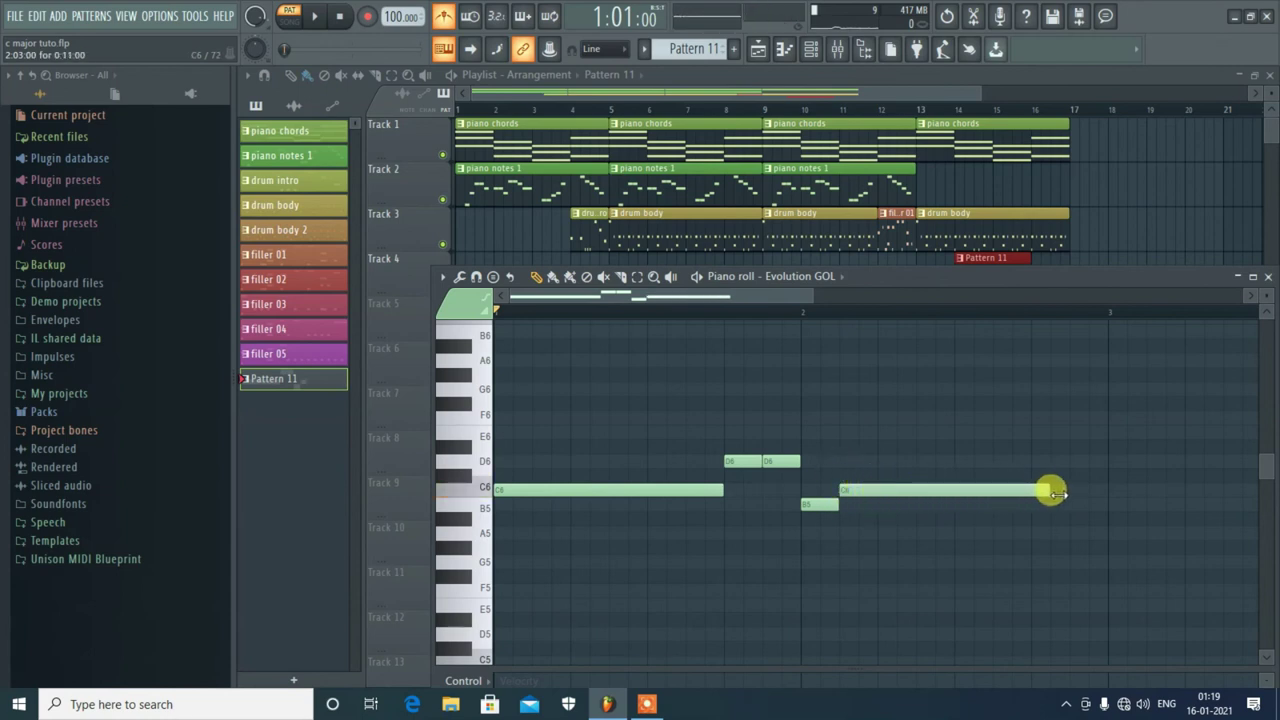
{"action": "key", "text": "space"}
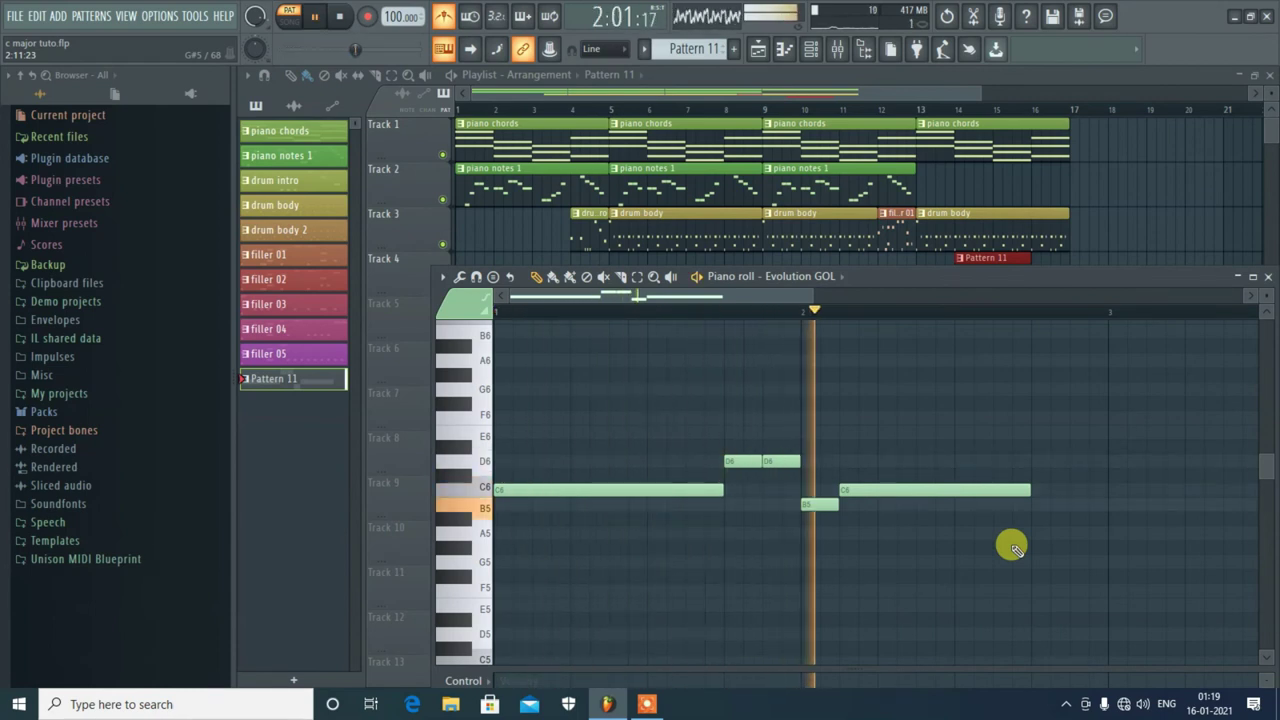
{"action": "key", "text": "space"}
{"action": "mouse_move", "coordinate": [878, 489]}
{"action": "left_mouse_down"}
{"action": "mouse_move", "coordinate": [917, 489]}
{"action": "mouse_move", "coordinate": [877, 506]}
{"action": "left_mouse_up"}
{"action": "key", "text": "space"}
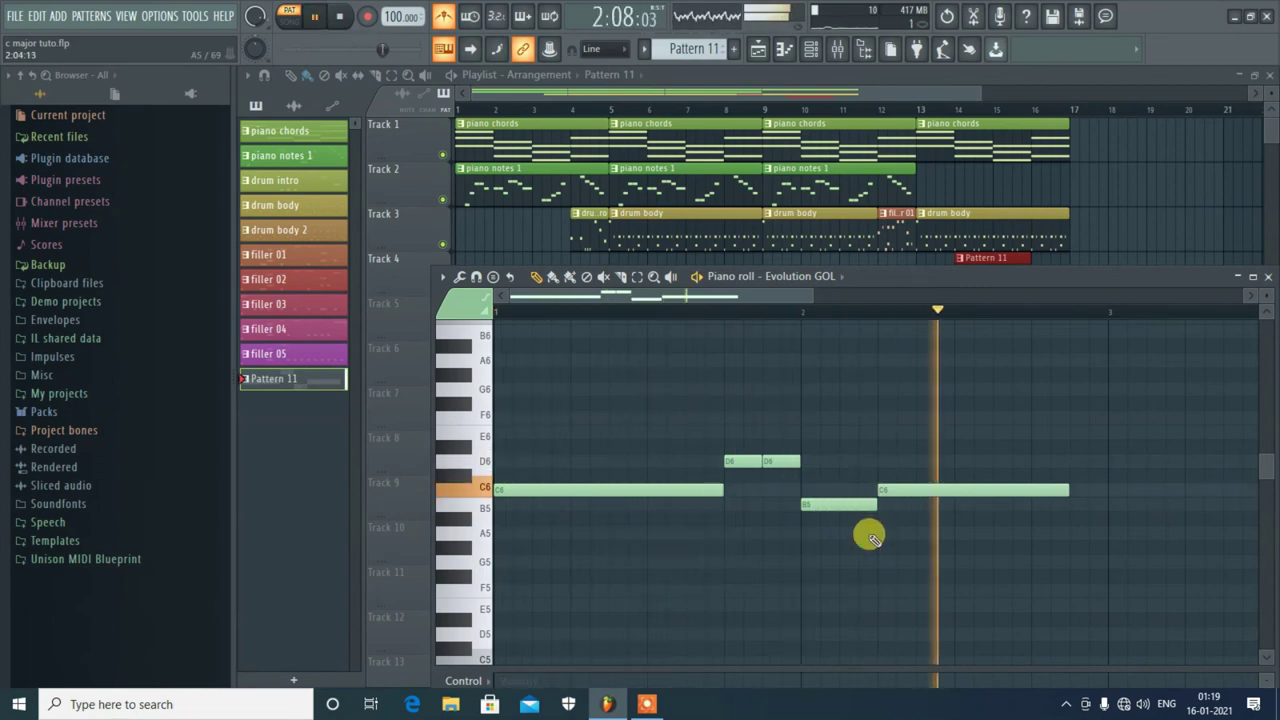
{"action": "key", "text": "space"}
{"action": "left_click_drag", "start_coordinate": [1068, 486], "coordinate": [1042, 484]}
Copy the D6, B5 and C6 notes to start on beat 4 of bar 2, and shorten the last C6 to one beat
{"action": "left_click_drag", "start_coordinate": [1107, 384], "coordinate": [760, 551]}
{"action": "left_click_drag", "start_coordinate": [738, 460], "coordinate": [1027, 466]}
{"action": "scroll", "coordinate": [1020, 490], "scroll_direction": "down", "scroll_amount": 2}
{"action": "key", "text": "space"}
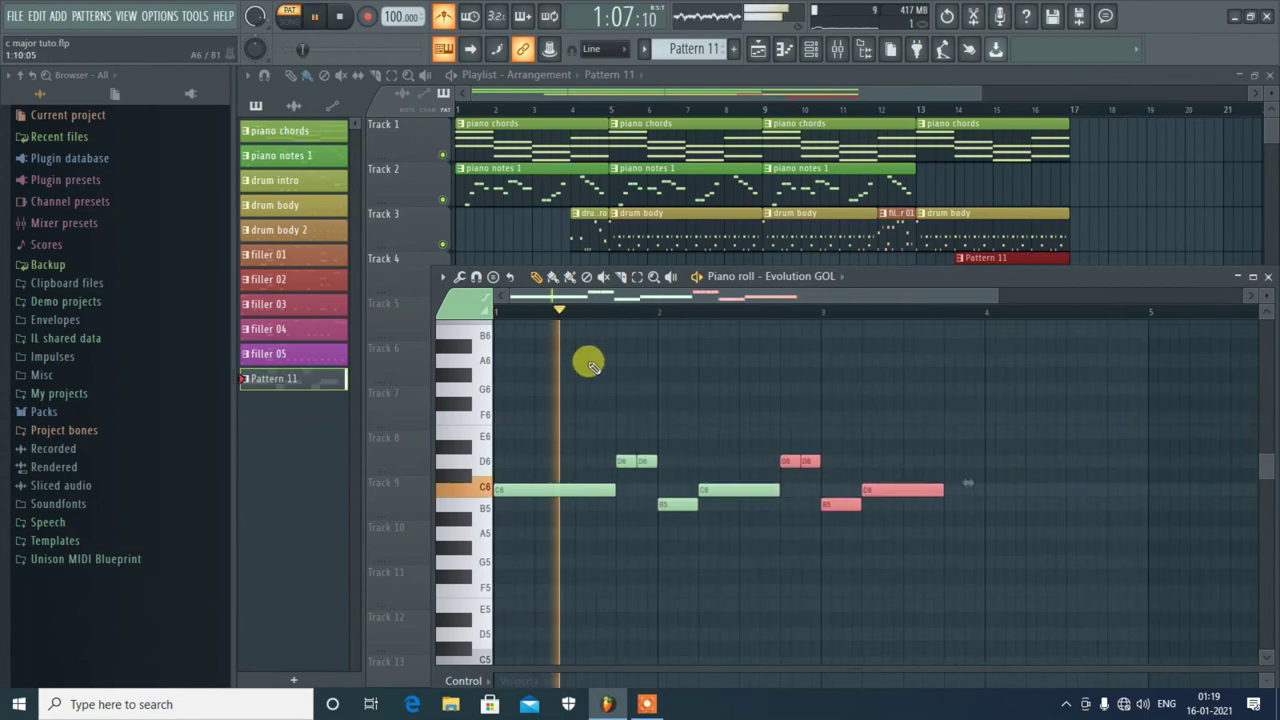
{"action": "key", "text": "space"}
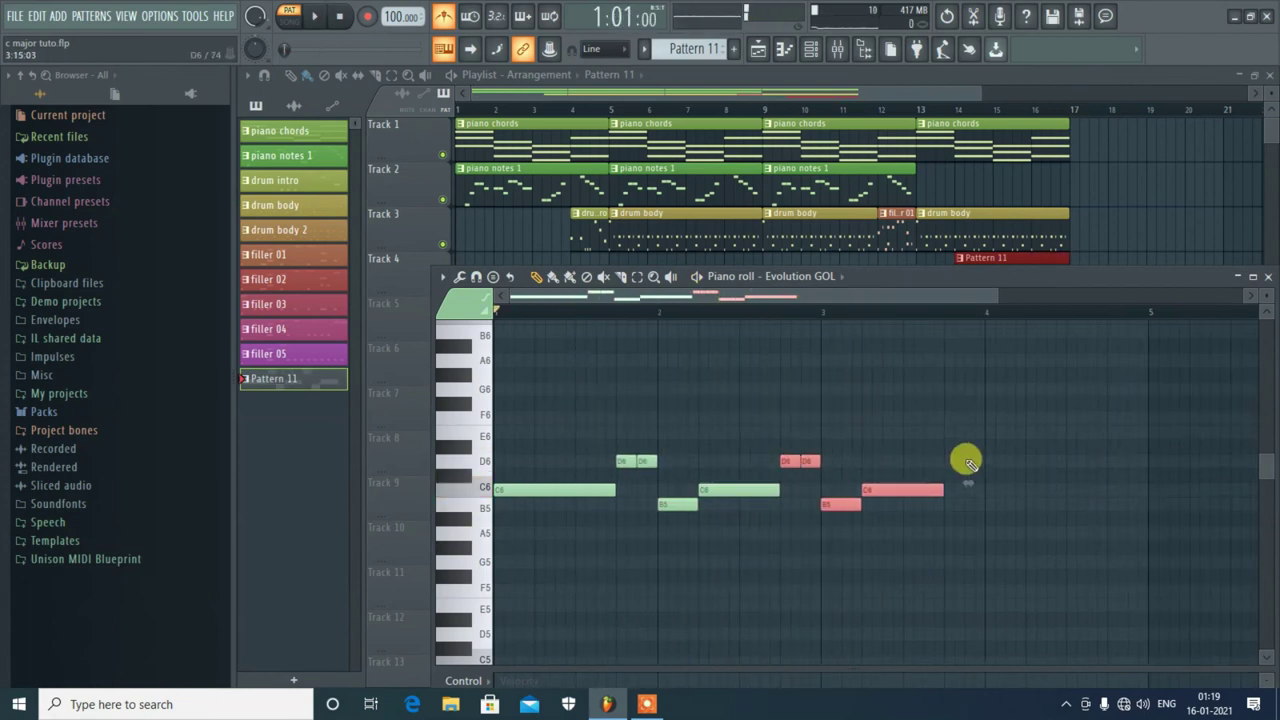
{"action": "key", "text": "ctrl+z"}
{"action": "left_click", "coordinate": [944, 496], "text": "ctrl"}
{"action": "left_click_drag", "start_coordinate": [941, 491], "coordinate": [904, 494]}
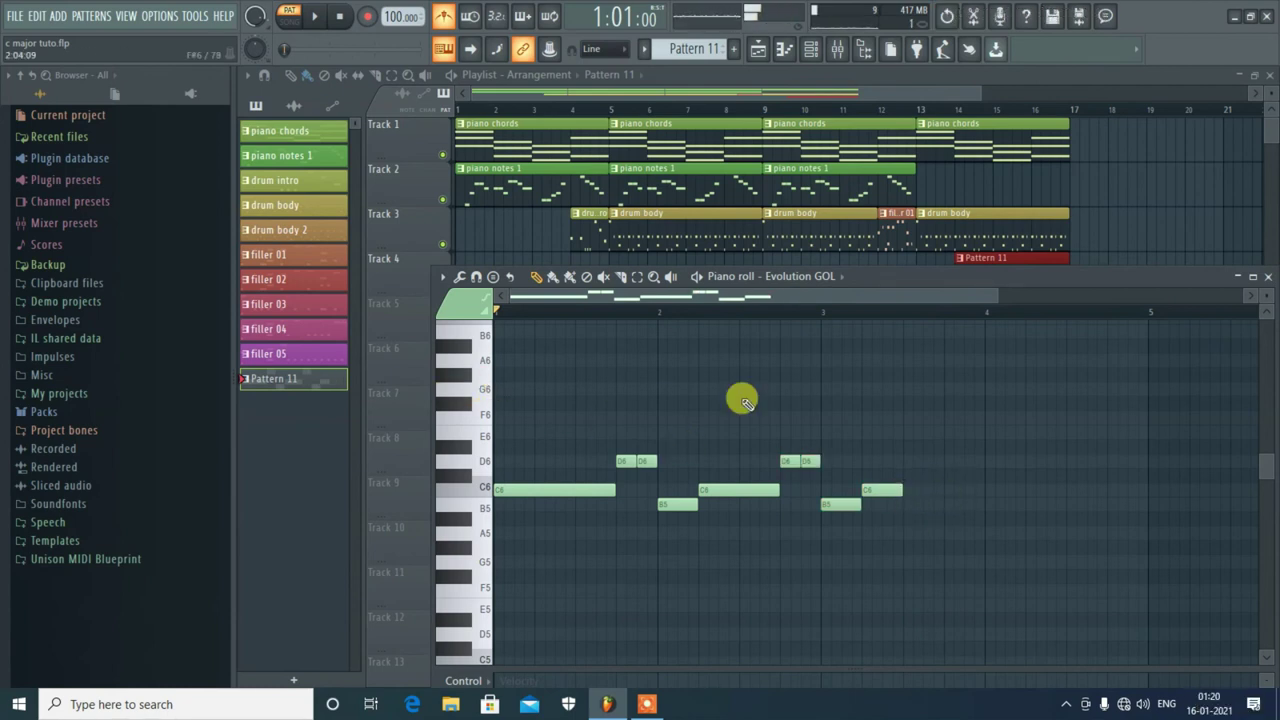
Add a two-beat G6 note on beat 3 of bar 3 and play the melody
{"action": "left_click", "coordinate": [940, 389]}
{"action": "key", "text": "space"}
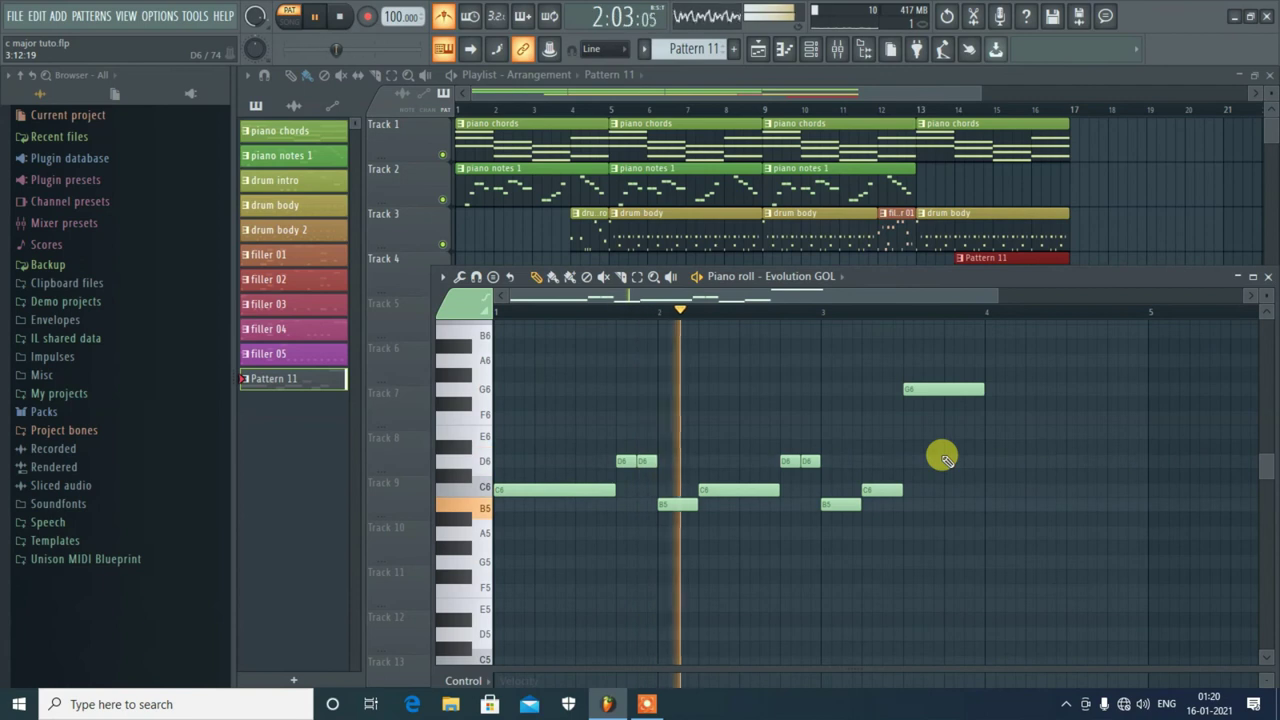
{"action": "key", "text": "space"}
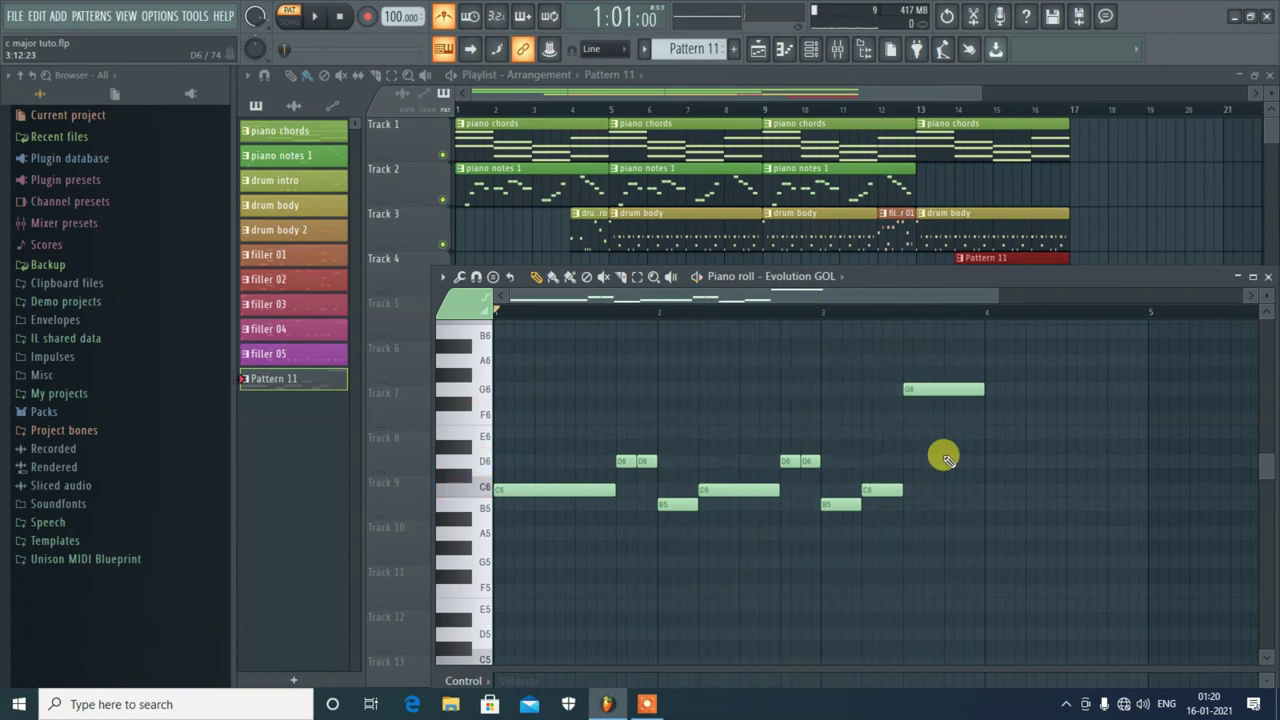
Add four alternating one-beat A6 and G6 notes across bar 4 and play the melody
{"action": "mouse_move", "coordinate": [997, 380]}
{"action": "left_mouse_down"}
{"action": "mouse_move", "coordinate": [980, 357]}
{"action": "mouse_move", "coordinate": [1014, 349]}
{"action": "mouse_move", "coordinate": [1006, 374]}
{"action": "mouse_move", "coordinate": [1018, 367]}
{"action": "left_mouse_up"}
{"action": "left_click", "coordinate": [1037, 389]}
{"action": "left_click", "coordinate": [1076, 363]}
{"action": "left_click", "coordinate": [1080, 388]}
{"action": "left_click_drag", "start_coordinate": [1101, 390], "coordinate": [1154, 389]}
{"action": "key", "text": "space"}
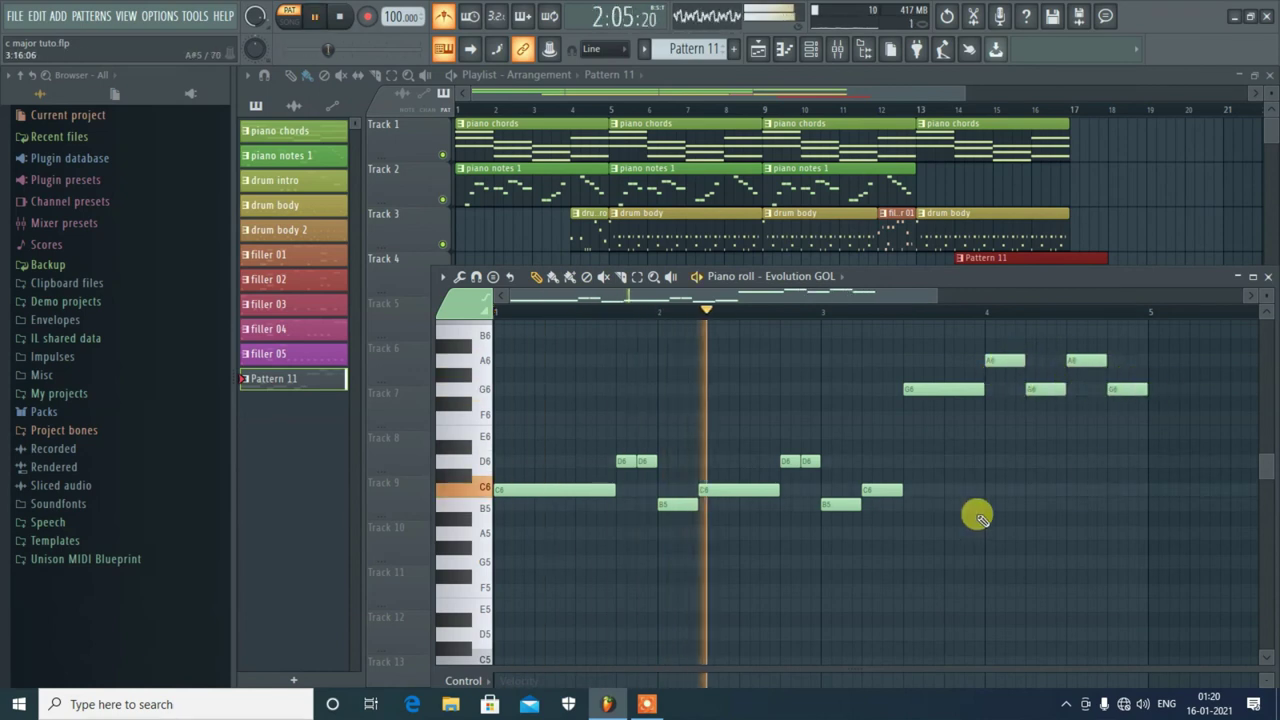
{"action": "key", "text": "space"}
Tighten bar 4's A6 and G6 notes to consecutive half beats, and finish the bar with a two-beat G6 note
{"action": "left_click_drag", "start_coordinate": [1178, 329], "coordinate": [1006, 463]}
{"action": "left_click_drag", "start_coordinate": [1019, 359], "coordinate": [997, 357]}
{"action": "left_click", "coordinate": [1056, 423], "text": "ctrl"}
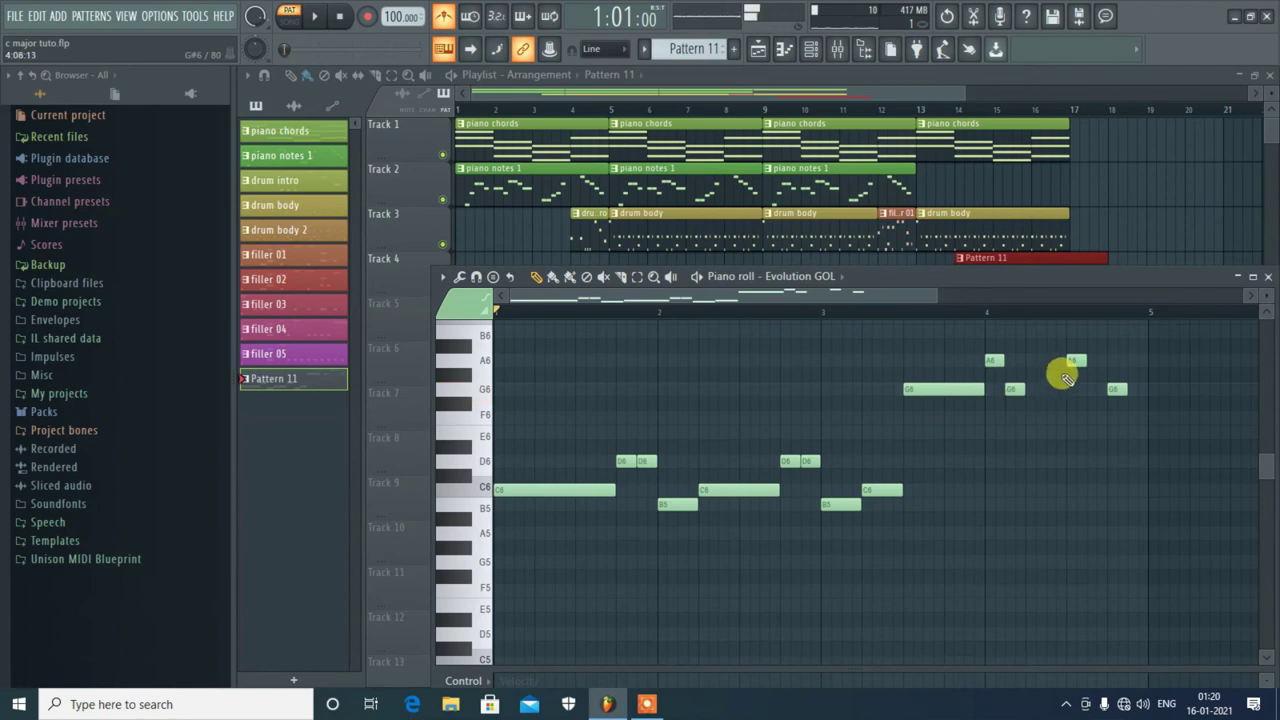
{"action": "left_click_drag", "start_coordinate": [1074, 359], "coordinate": [1031, 362]}
{"action": "mouse_move", "coordinate": [1112, 388]}
{"action": "left_mouse_down"}
{"action": "mouse_move", "coordinate": [1056, 392]}
{"action": "mouse_move", "coordinate": [1137, 388]}
{"action": "left_mouse_up"}
{"action": "left_click", "coordinate": [1072, 390]}
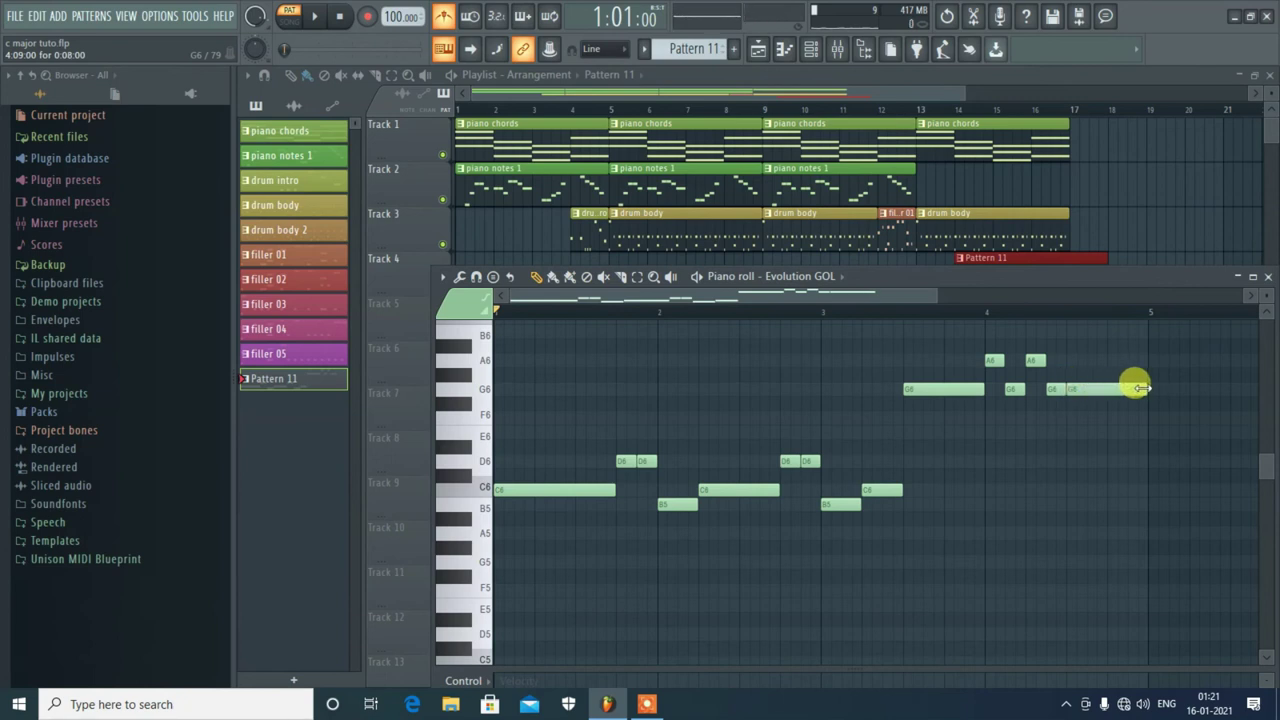
{"action": "key", "text": "space"}
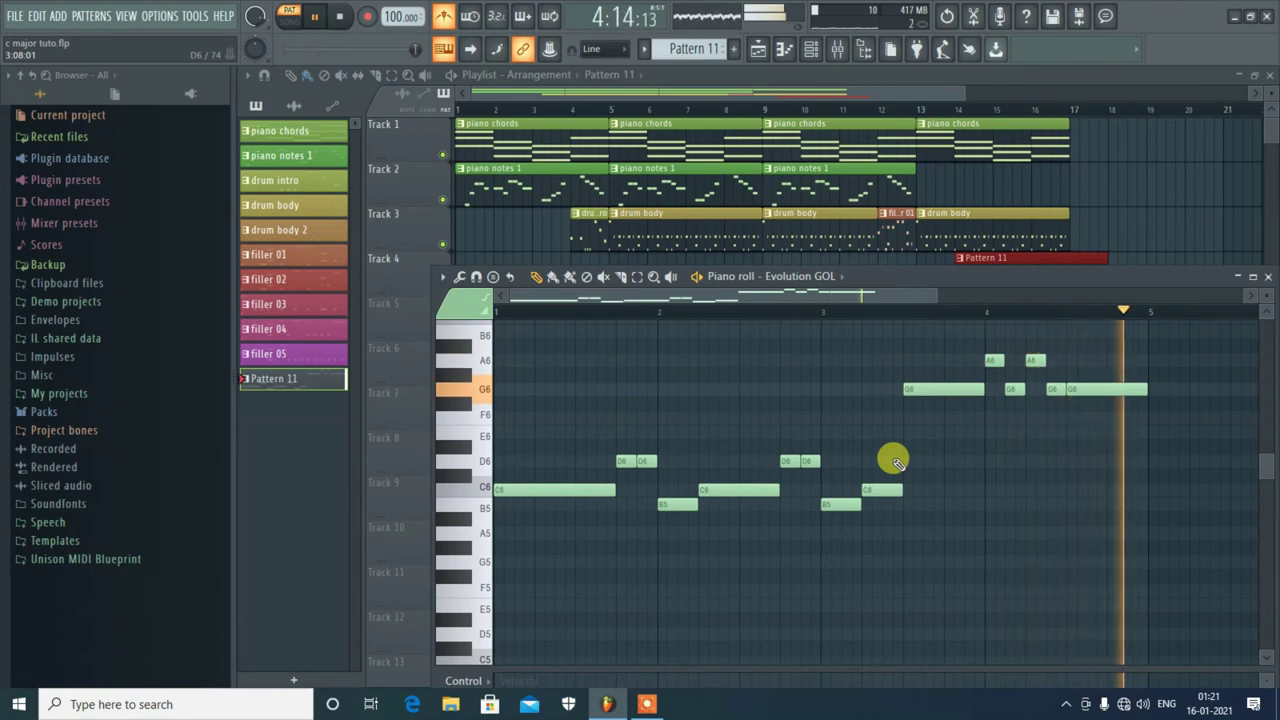
{"action": "key", "text": "space"}
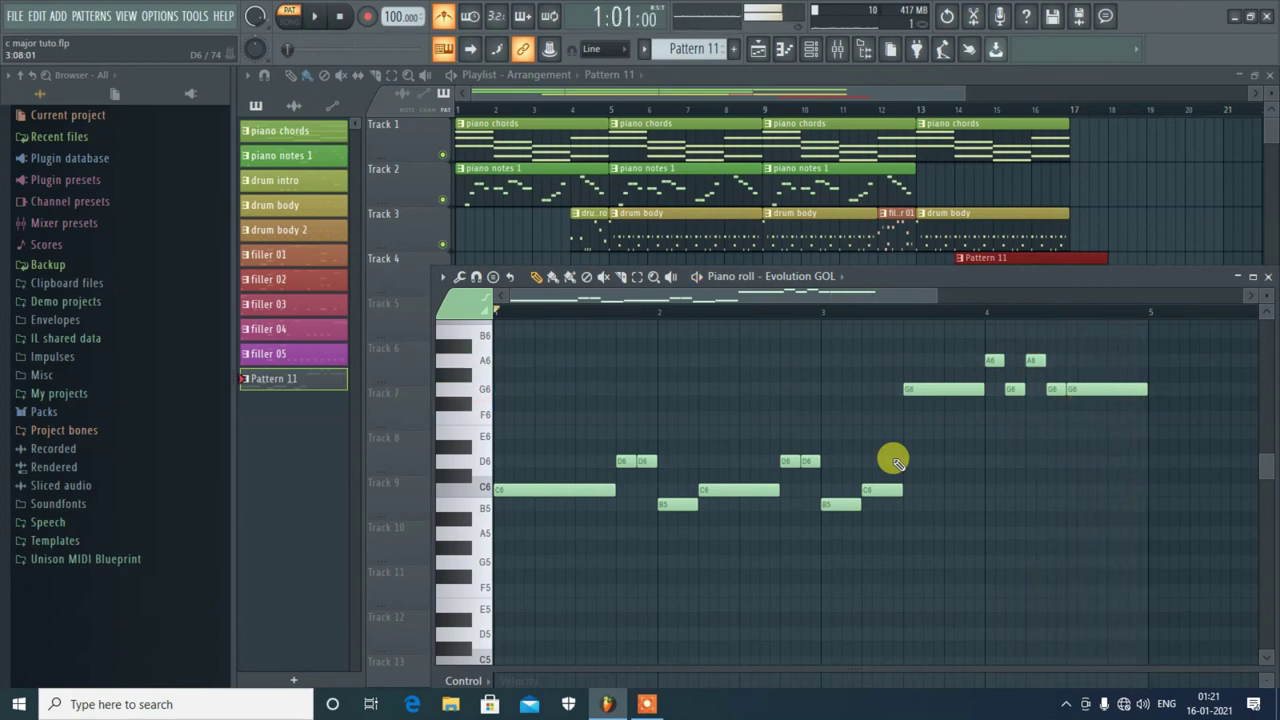
Move the Pattern 11 clip on Track 4 to start at bar 13 and play the arrangement from bar 9
{"action": "left_click", "coordinate": [1268, 277]}
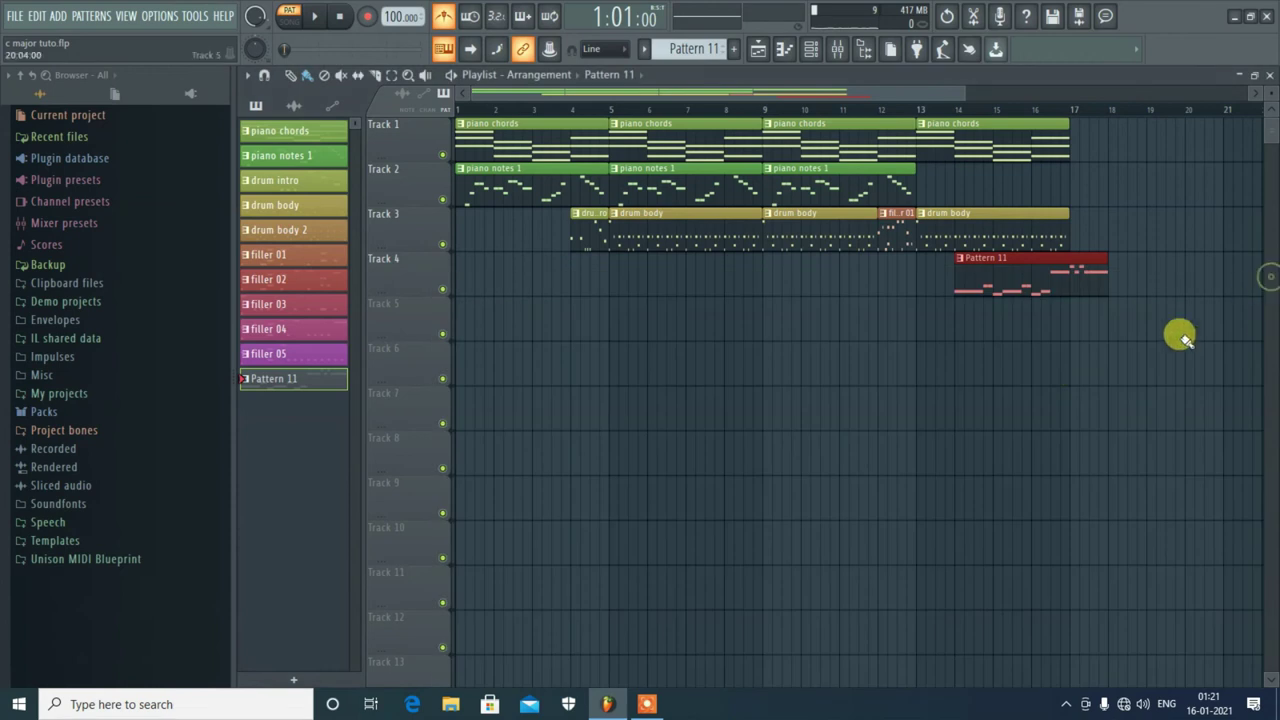
{"action": "left_click_drag", "start_coordinate": [1027, 257], "coordinate": [986, 257]}
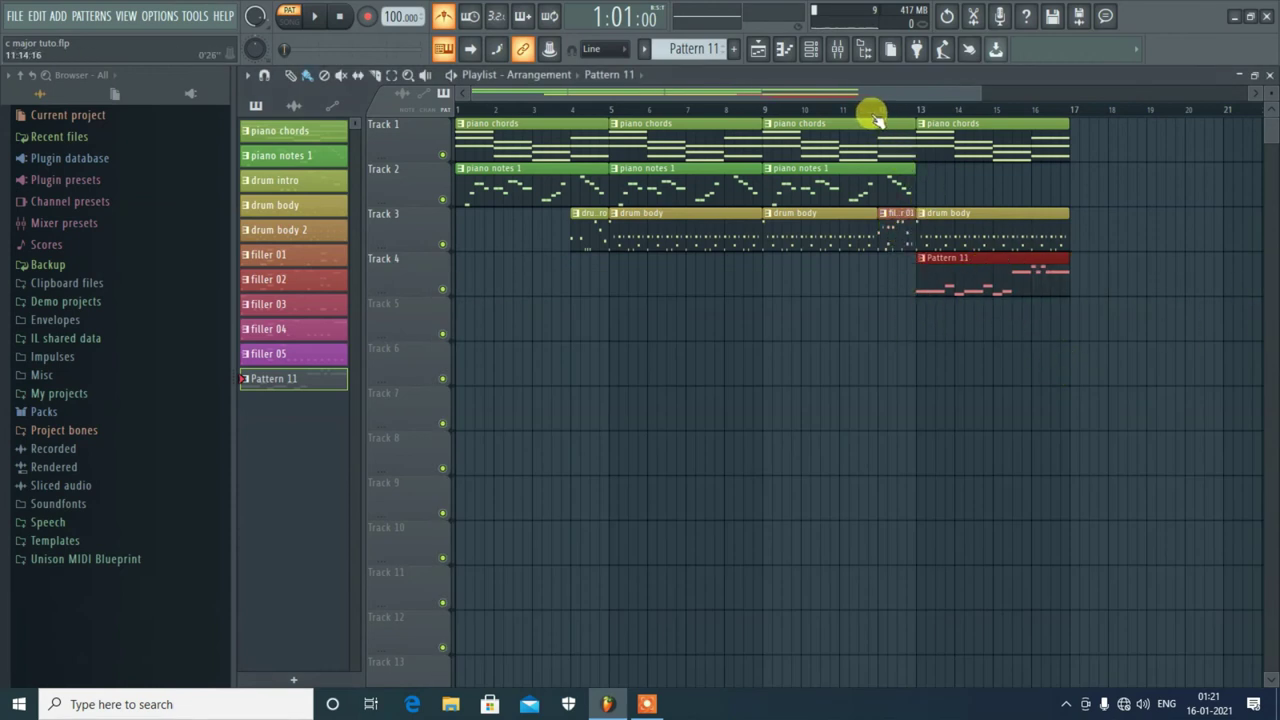
{"action": "left_click", "coordinate": [810, 52]}
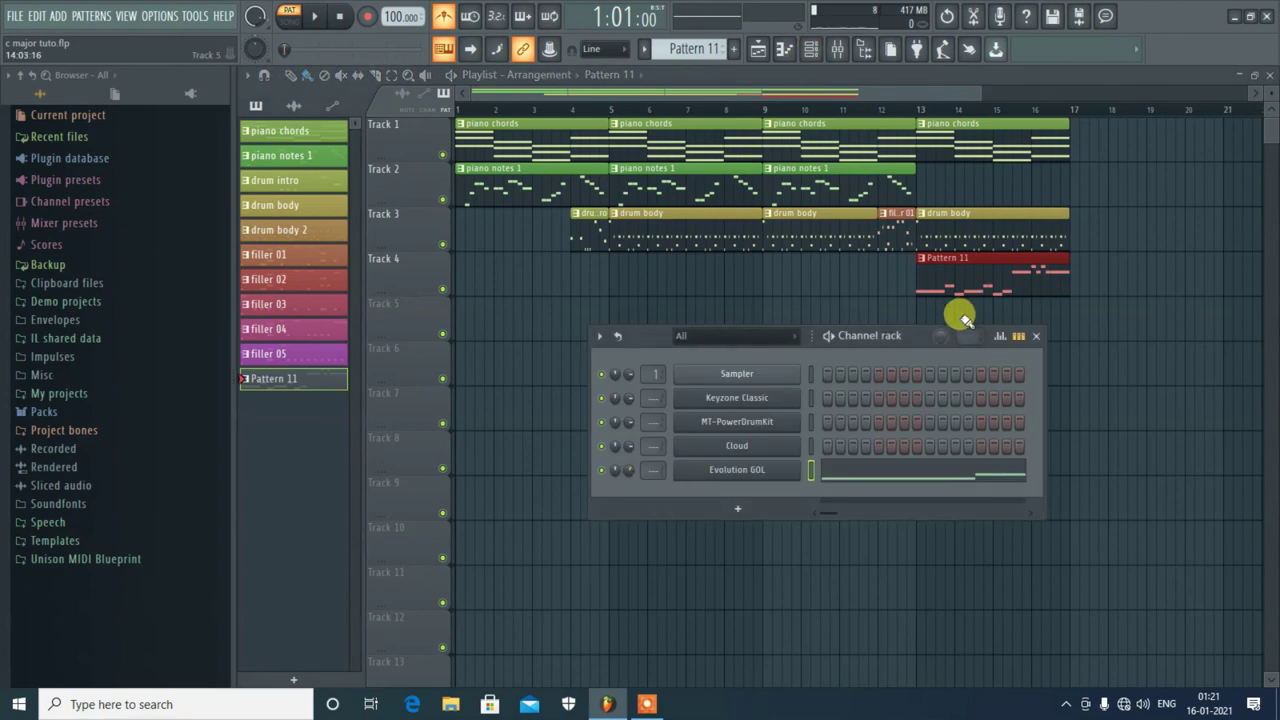
{"action": "left_click", "coordinate": [767, 110]}
{"action": "key", "text": "space"}
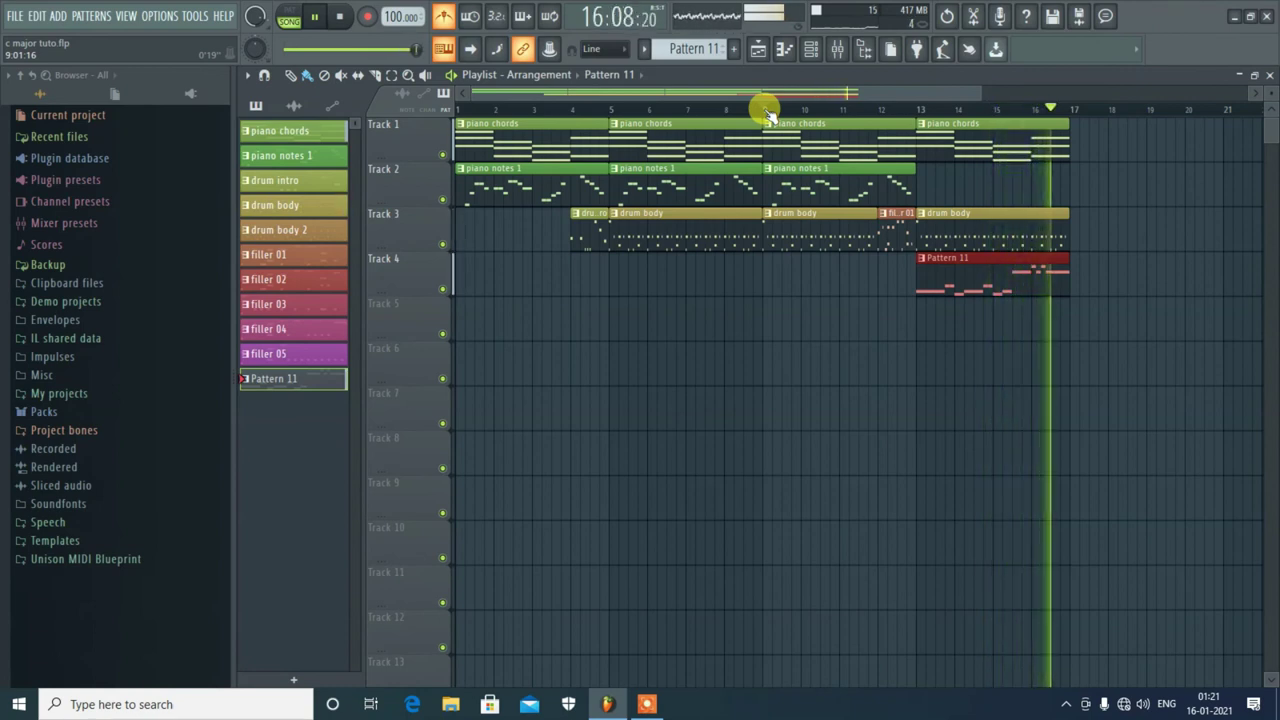
{"action": "key", "text": "space"}
Copy the piano chords, drum body and Pattern 11 clips from bar 13 to bar 17
{"action": "left_click", "coordinate": [766, 109]}
{"action": "left_click_drag", "start_coordinate": [1127, 136], "coordinate": [918, 385]}
{"action": "left_click_drag", "start_coordinate": [975, 122], "coordinate": [1114, 126]}
{"action": "left_click", "coordinate": [1090, 396]}
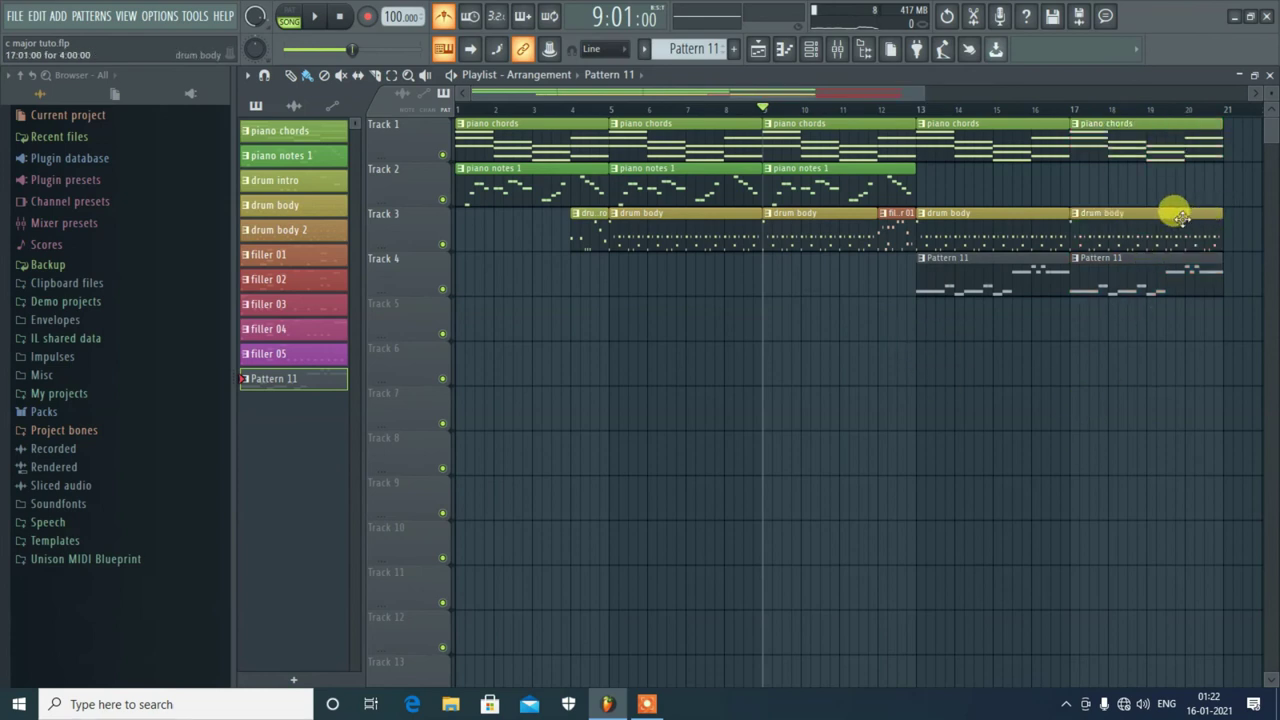
Shorten the drum body clip at bar 17 to three bars and audition the filler 03 pattern
{"action": "left_click_drag", "start_coordinate": [1218, 212], "coordinate": [1183, 217]}
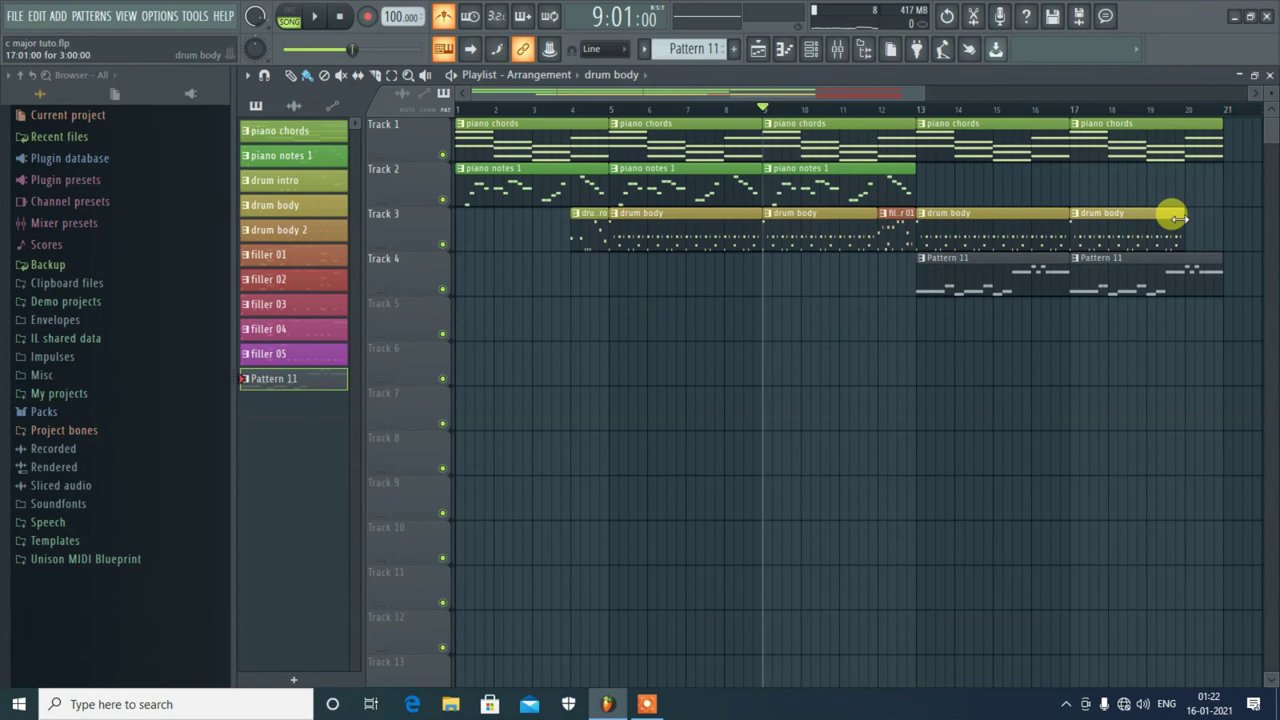
{"action": "left_click", "coordinate": [297, 307]}
{"action": "left_click", "coordinate": [289, 17]}
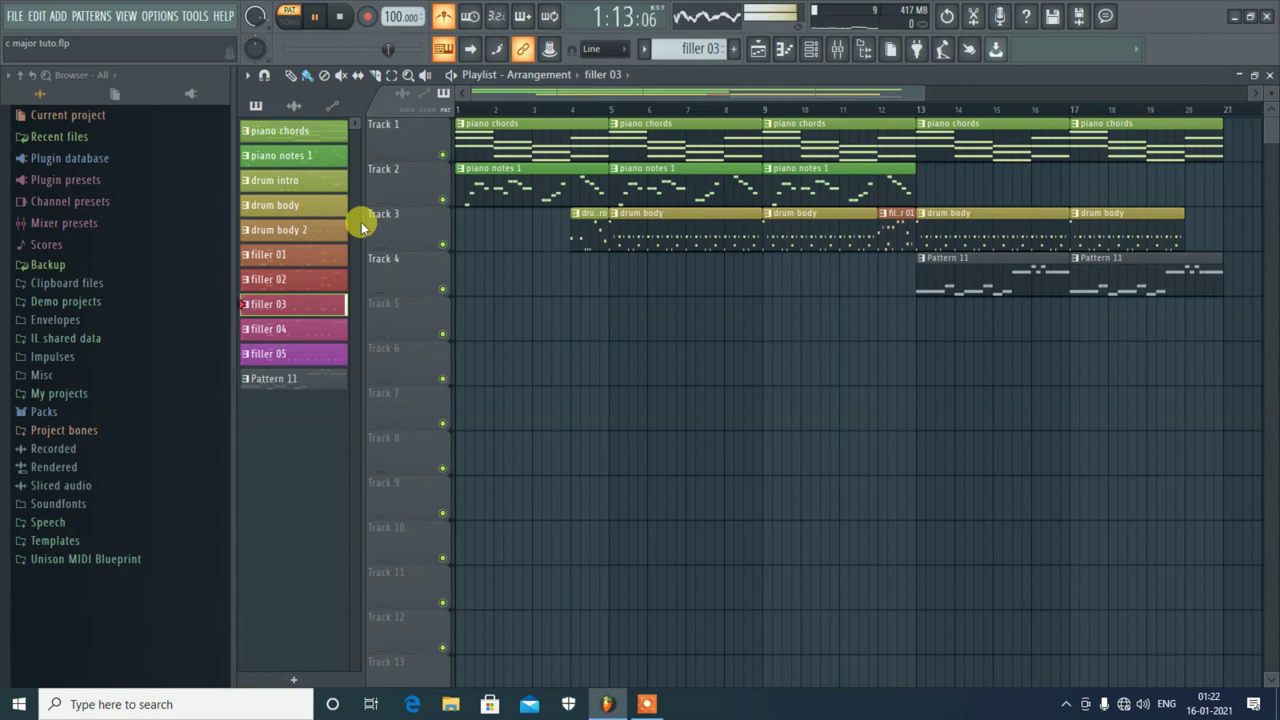
{"action": "key", "text": "space"}
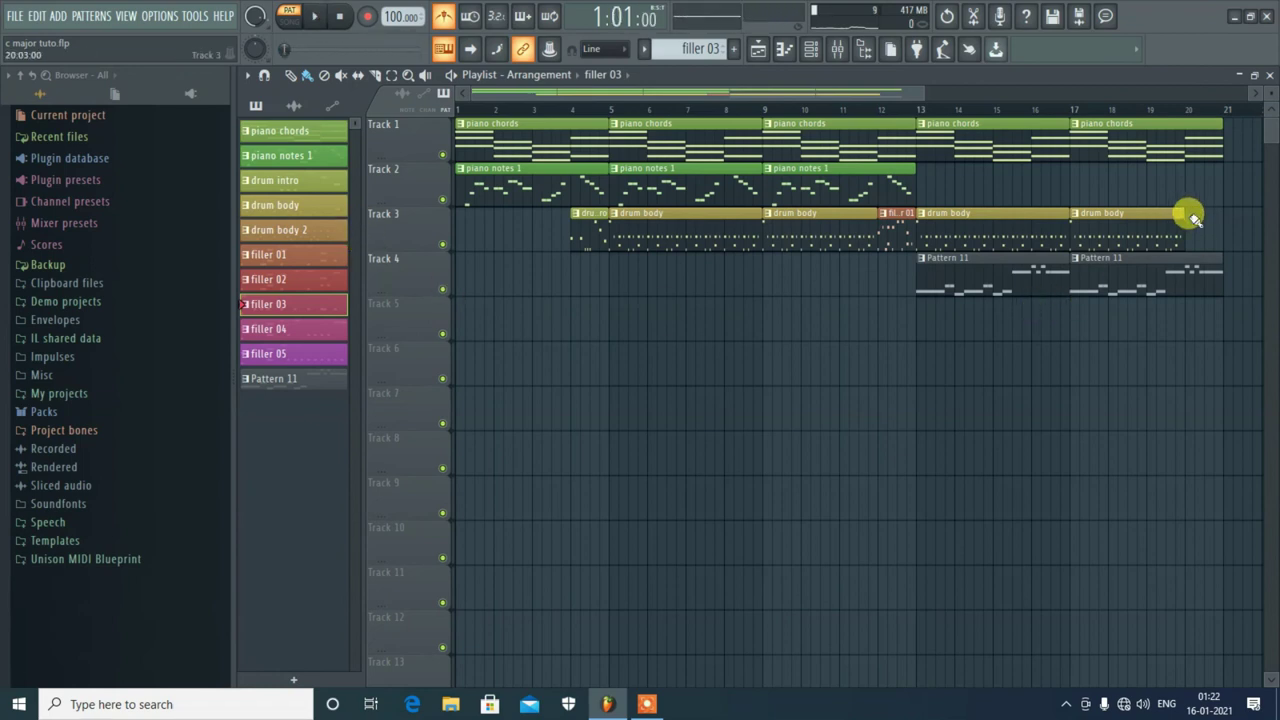
Place filler 03 on Track 3 at bar 20 and play the arrangement from bar 13
{"action": "left_click", "coordinate": [916, 112]}
{"action": "key", "text": "space"}
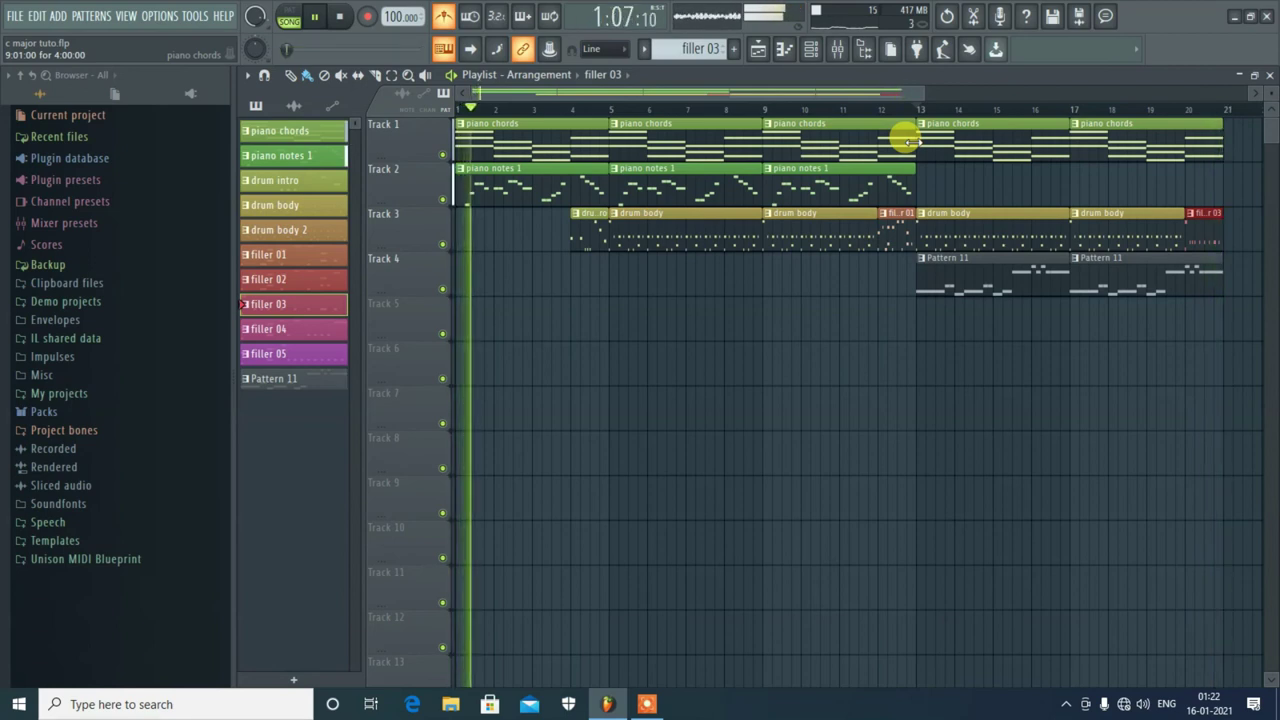
{"action": "key", "text": "space"}
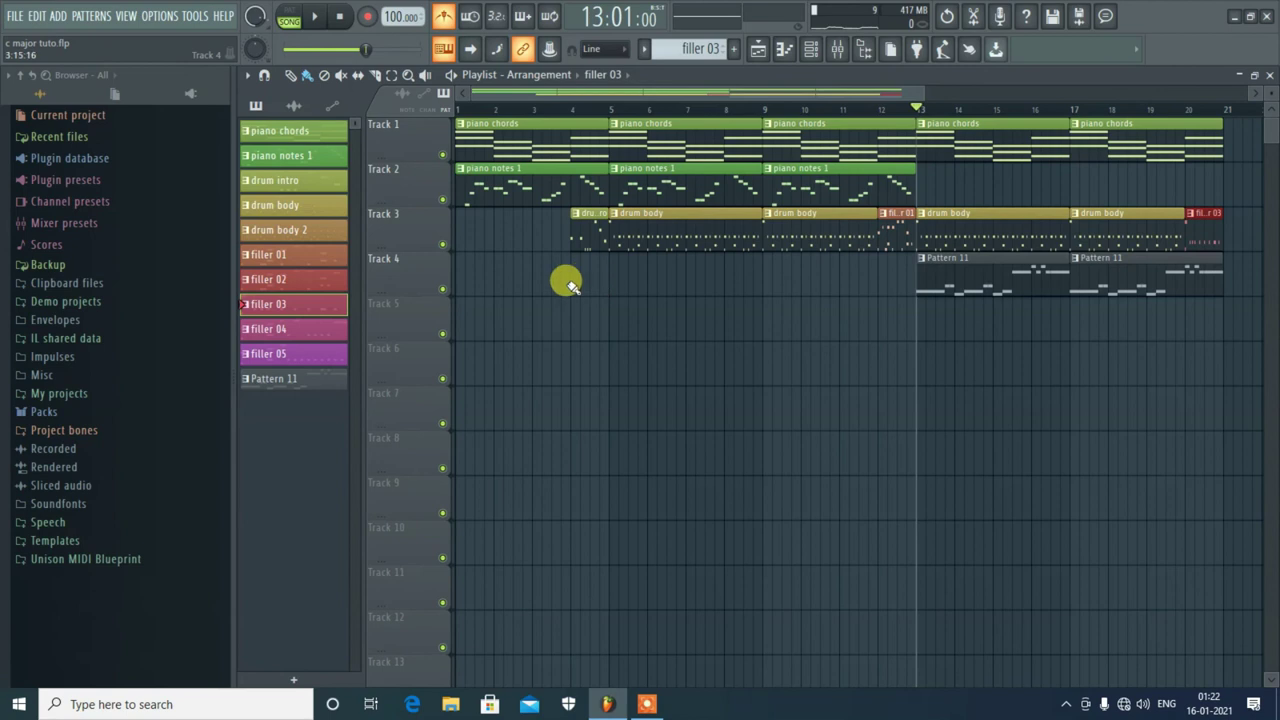
Copy the piano chords, piano notes 1 and drum intro clips of bars 1–4 to bar 21, and set the playhead to bar 17
{"action": "left_click_drag", "start_coordinate": [585, 292], "coordinate": [460, 122]}
{"action": "scroll", "coordinate": [610, 330], "scroll_direction": "down", "scroll_amount": 3}
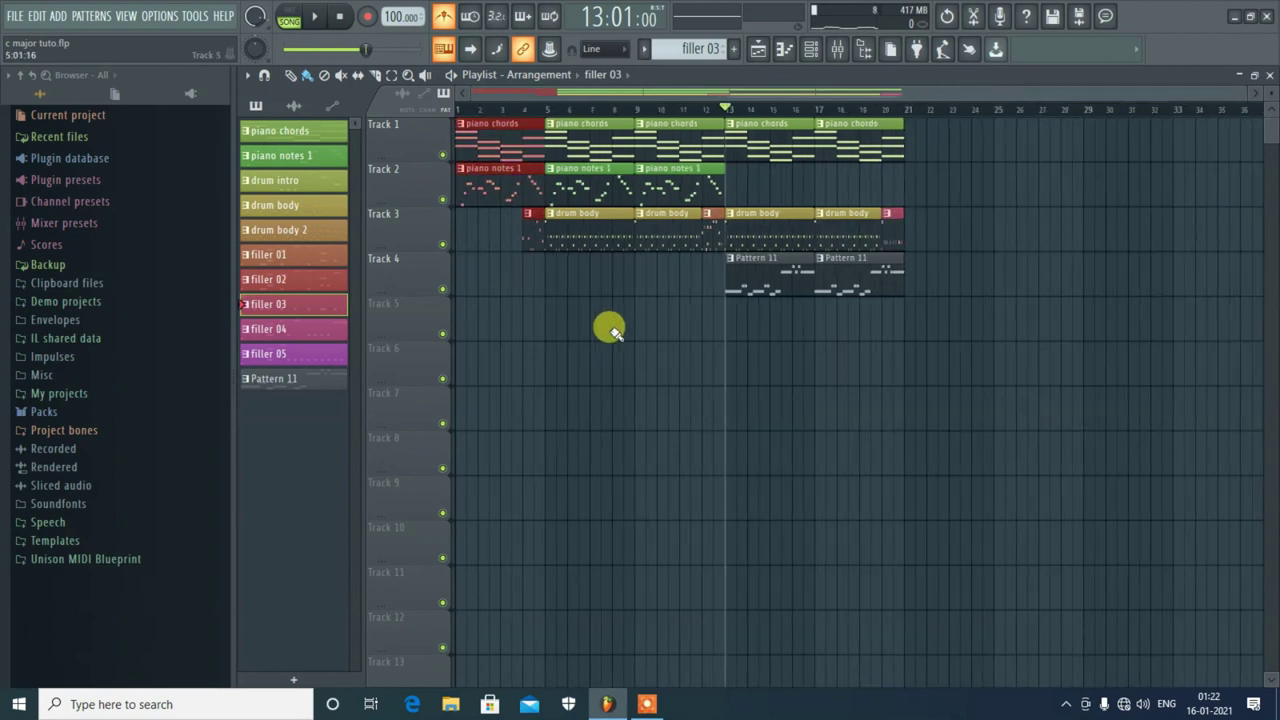
{"action": "left_click_drag", "start_coordinate": [483, 122], "coordinate": [930, 108]}
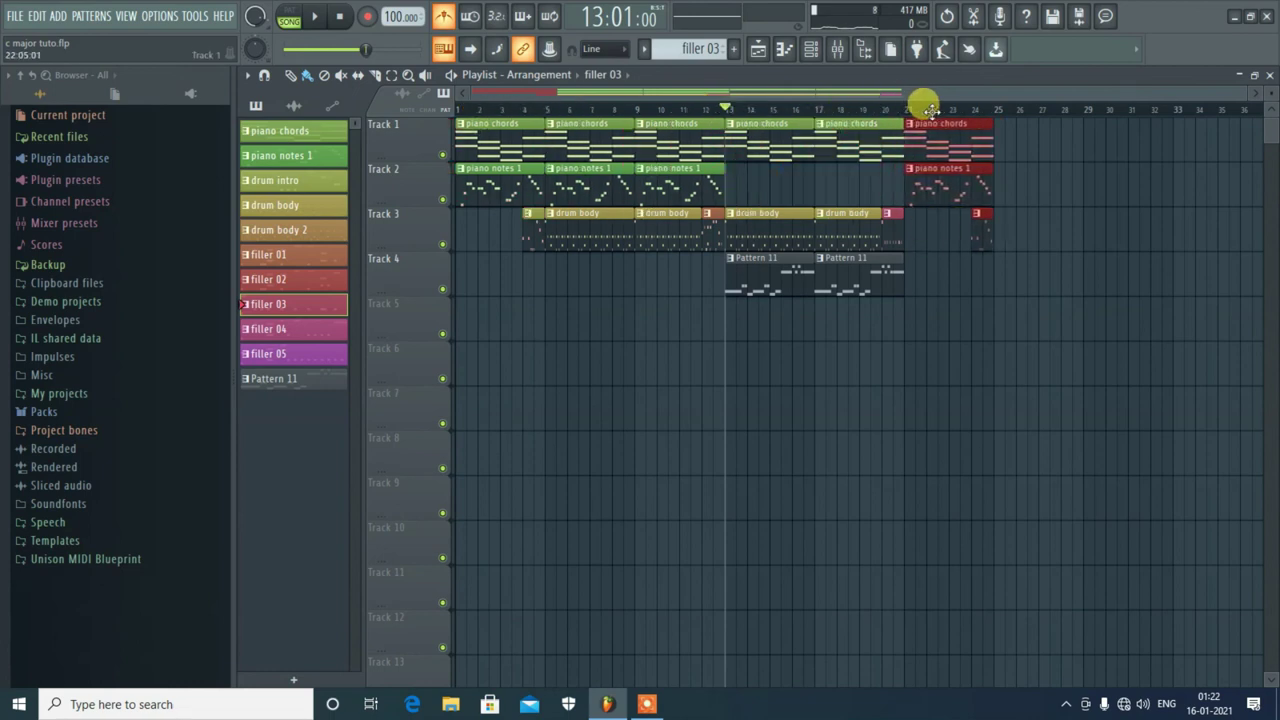
{"action": "left_click", "coordinate": [918, 318]}
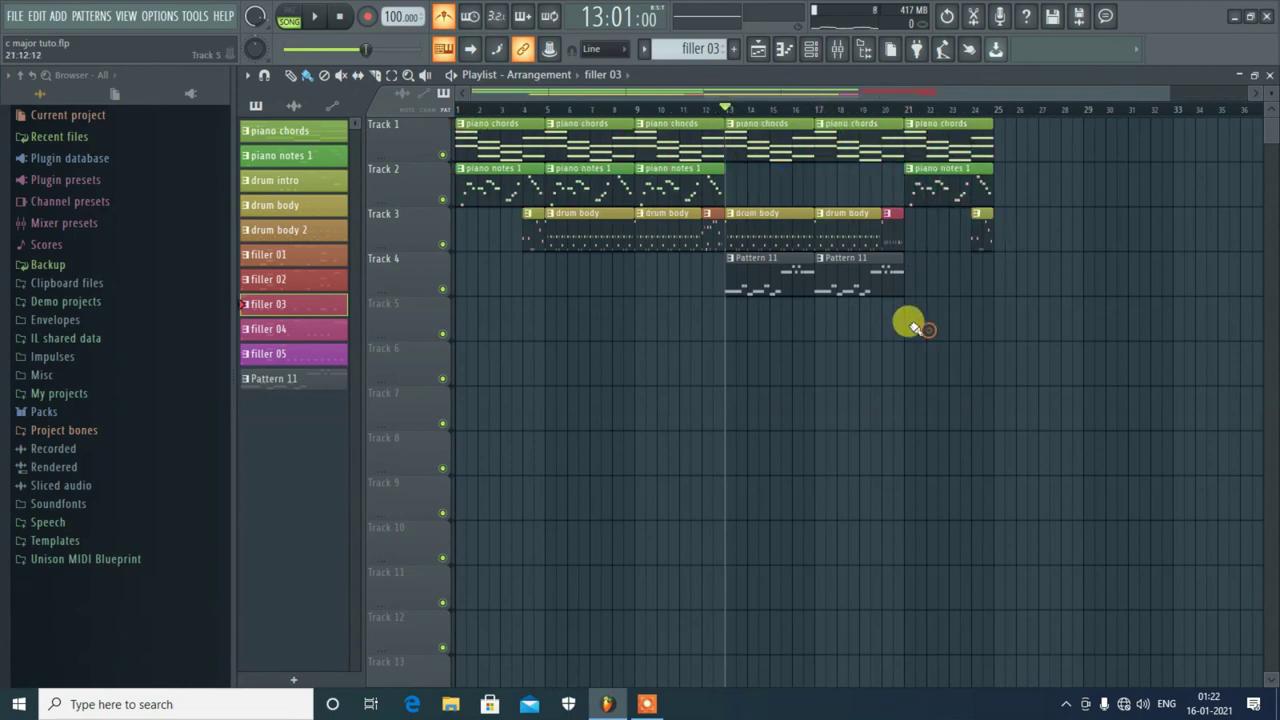
{"action": "left_click", "coordinate": [815, 108]}
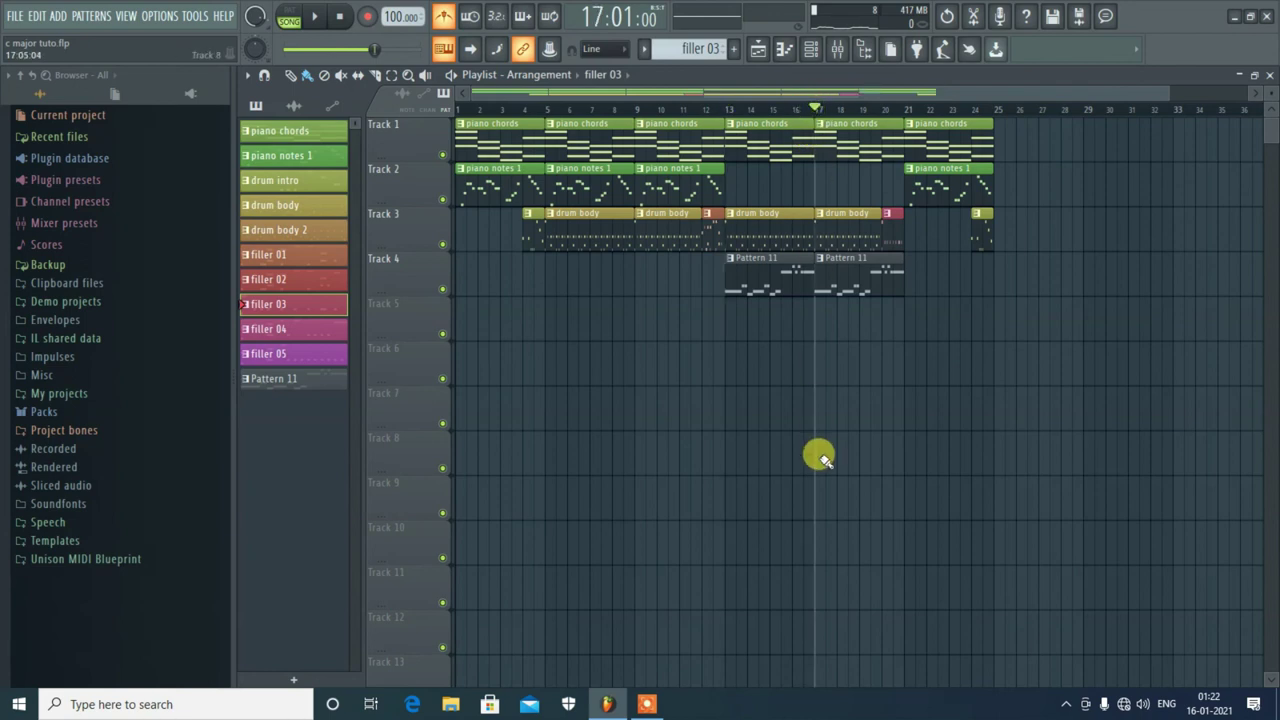
Play the arrangement from bar 17, and audition the drum body 2 pattern on its own
{"action": "key", "text": "space"}
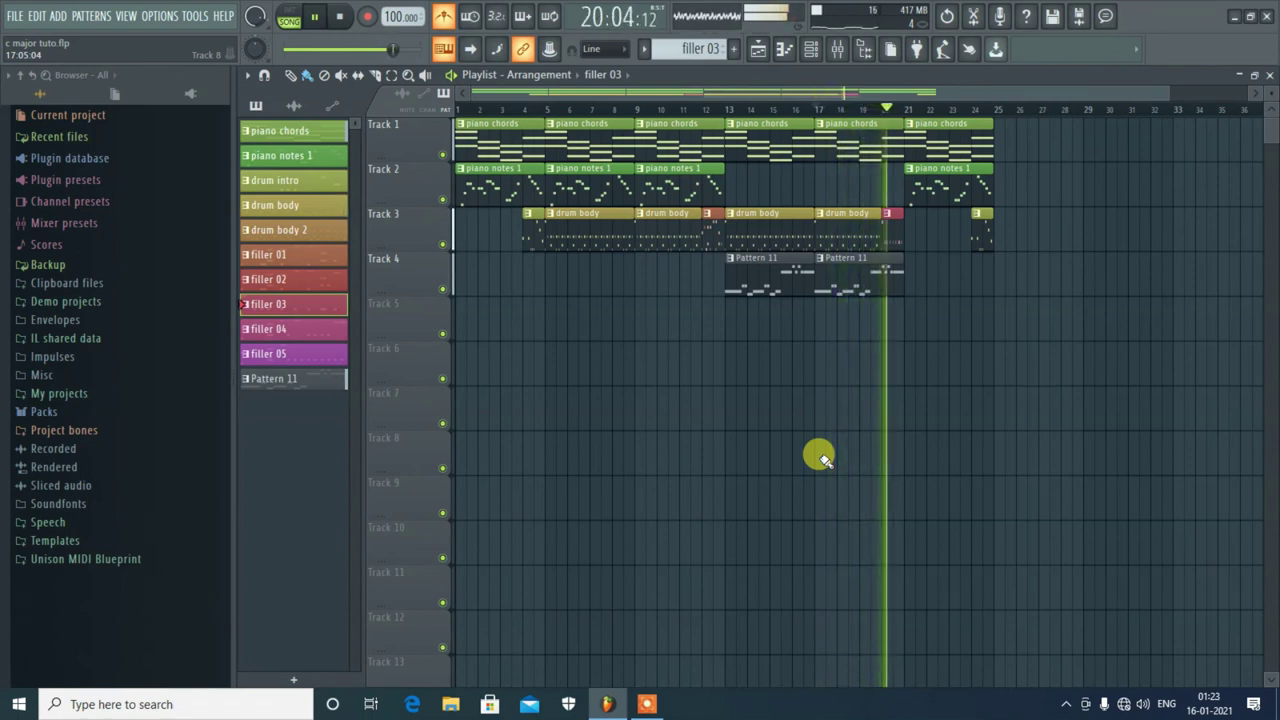
{"action": "key", "text": "space"}
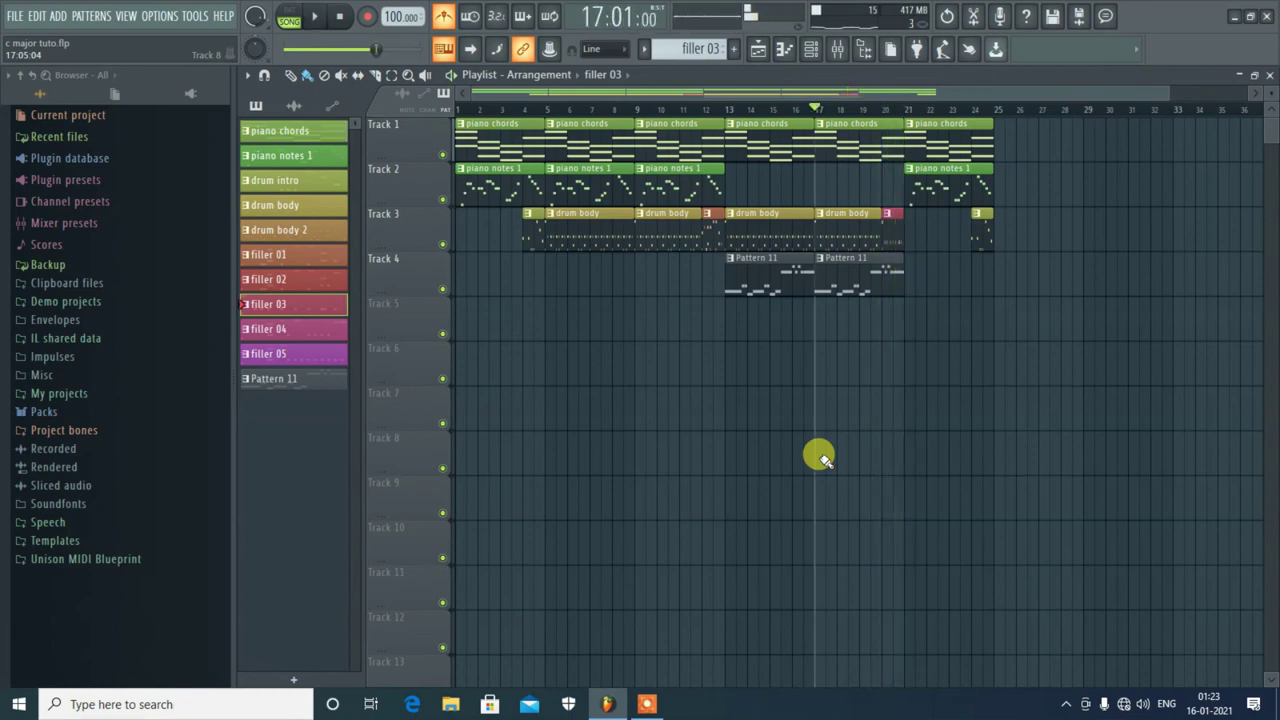
{"action": "left_click", "coordinate": [308, 234]}
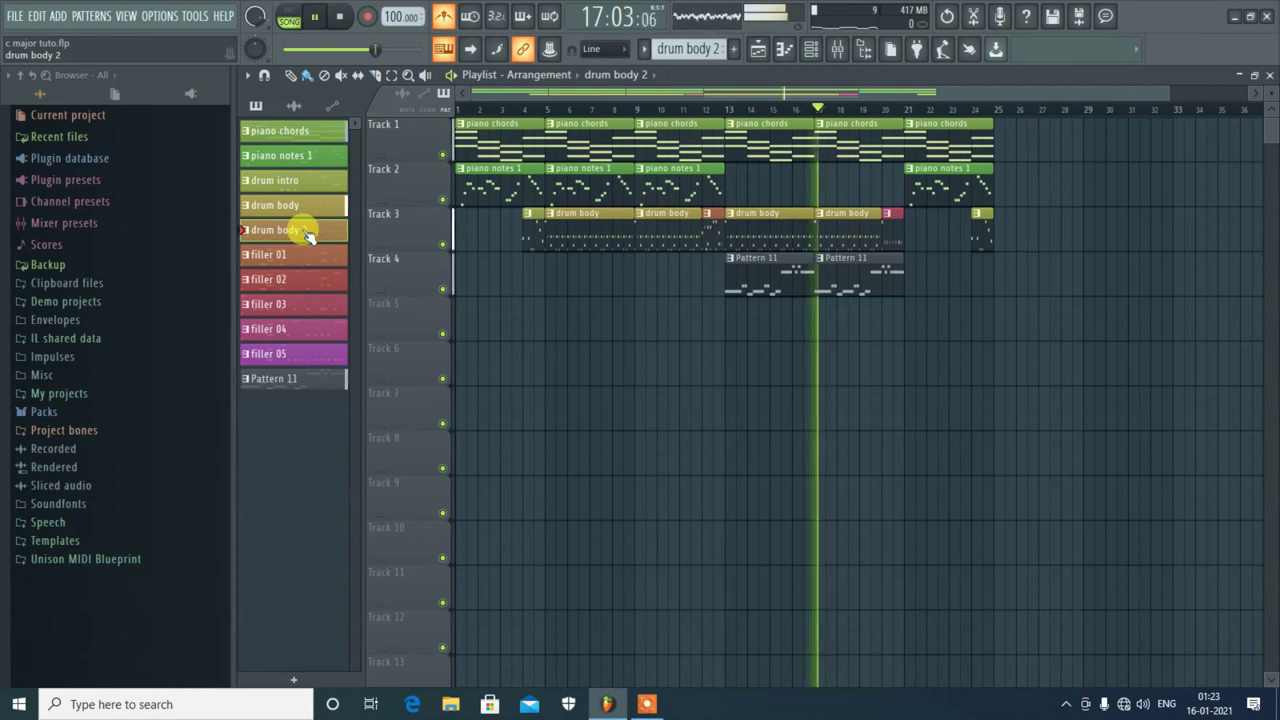
{"action": "left_click", "coordinate": [292, 17]}
{"action": "key", "text": "space"}
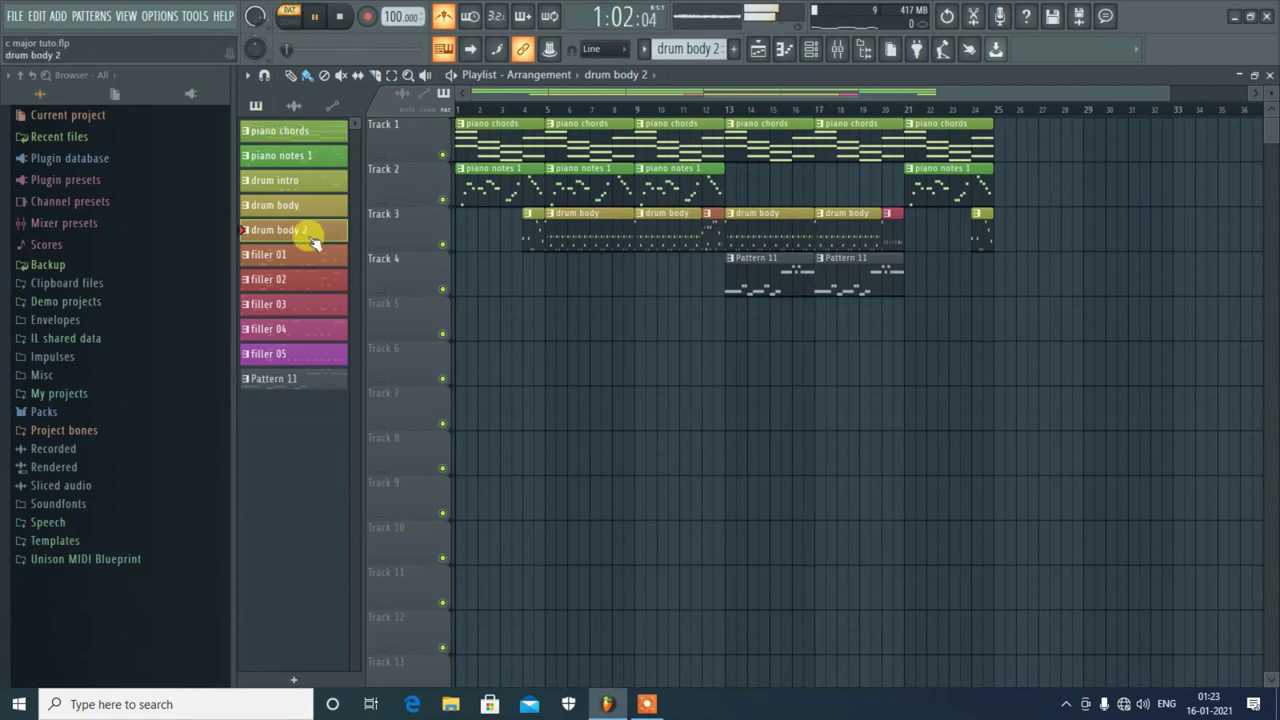
{"action": "key", "text": "space"}
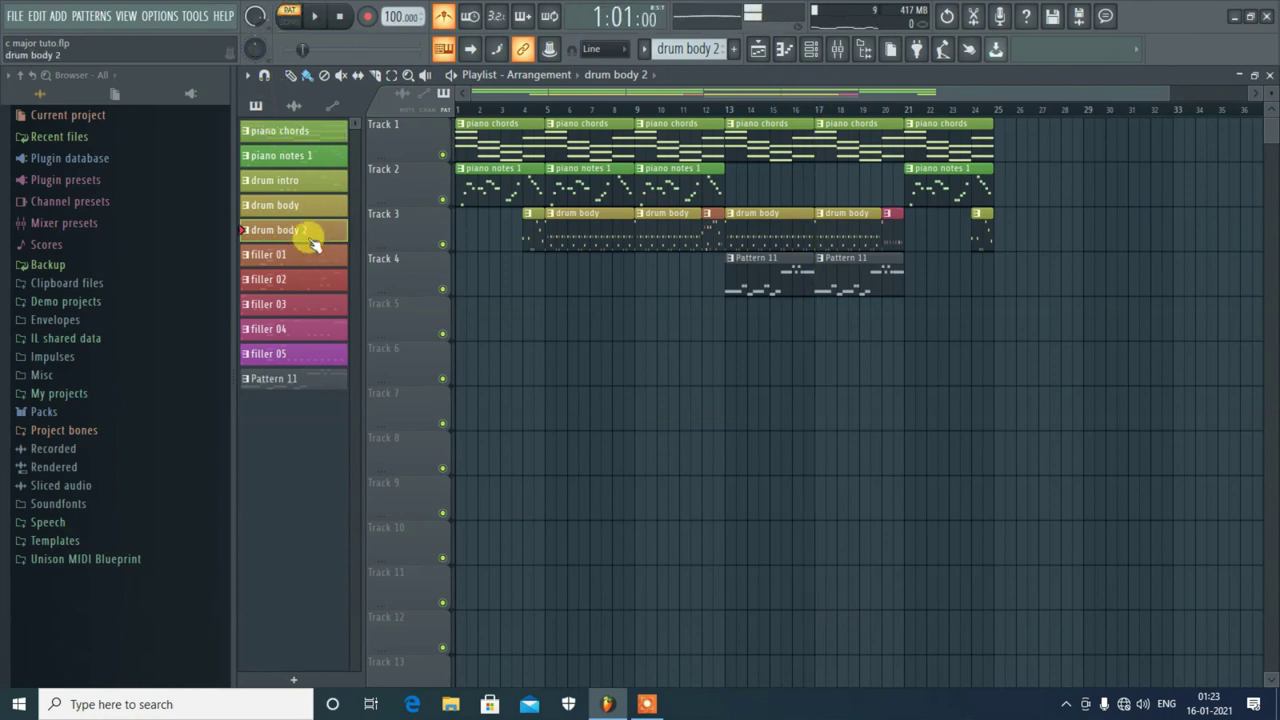
Place drum body 2 on Track 3 at bar 21 and play the arrangement from bar 17
{"action": "left_click", "coordinate": [908, 269]}
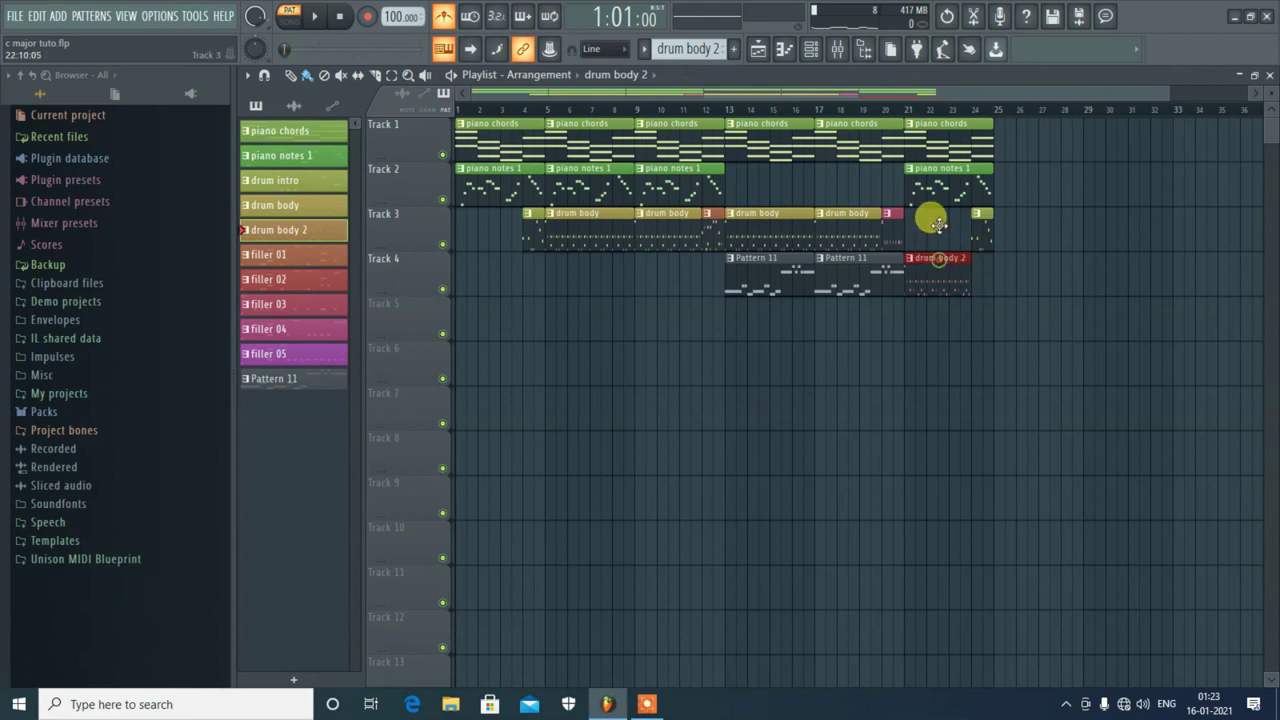
{"action": "left_click_drag", "start_coordinate": [925, 258], "coordinate": [921, 214]}
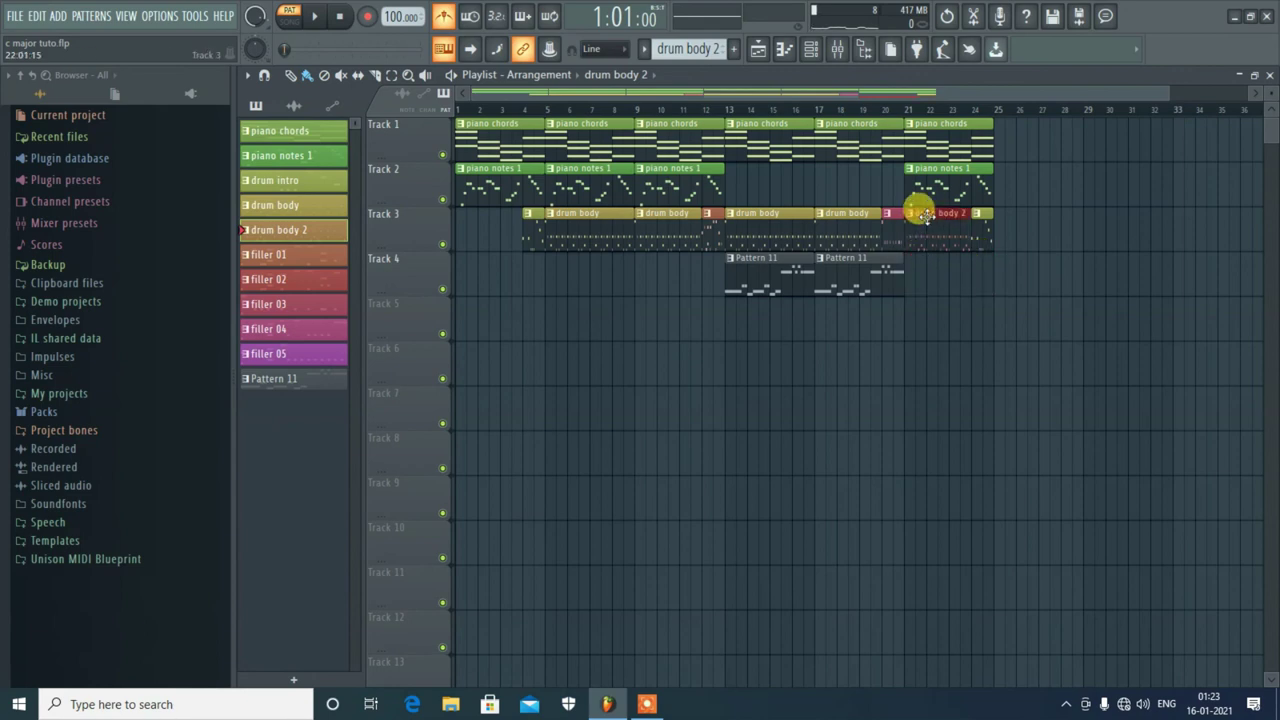
{"action": "left_click", "coordinate": [818, 110]}
{"action": "key", "text": "space"}
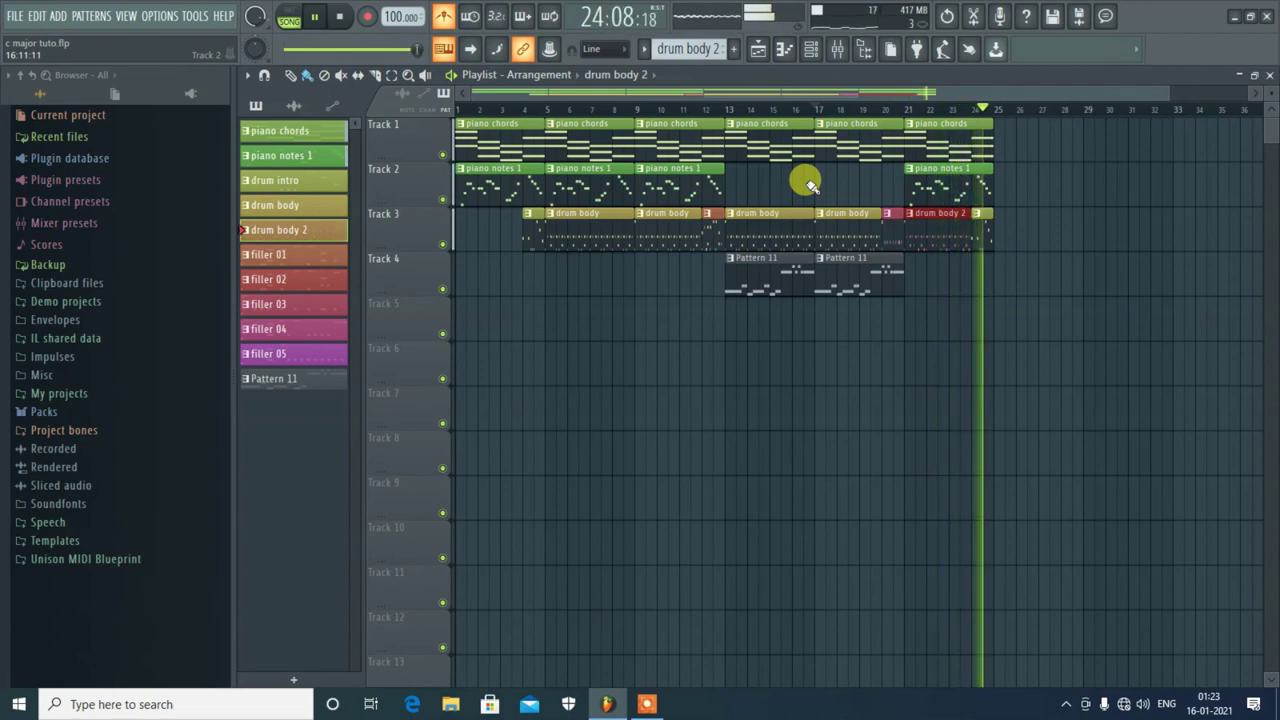
{"action": "key", "text": "space"}
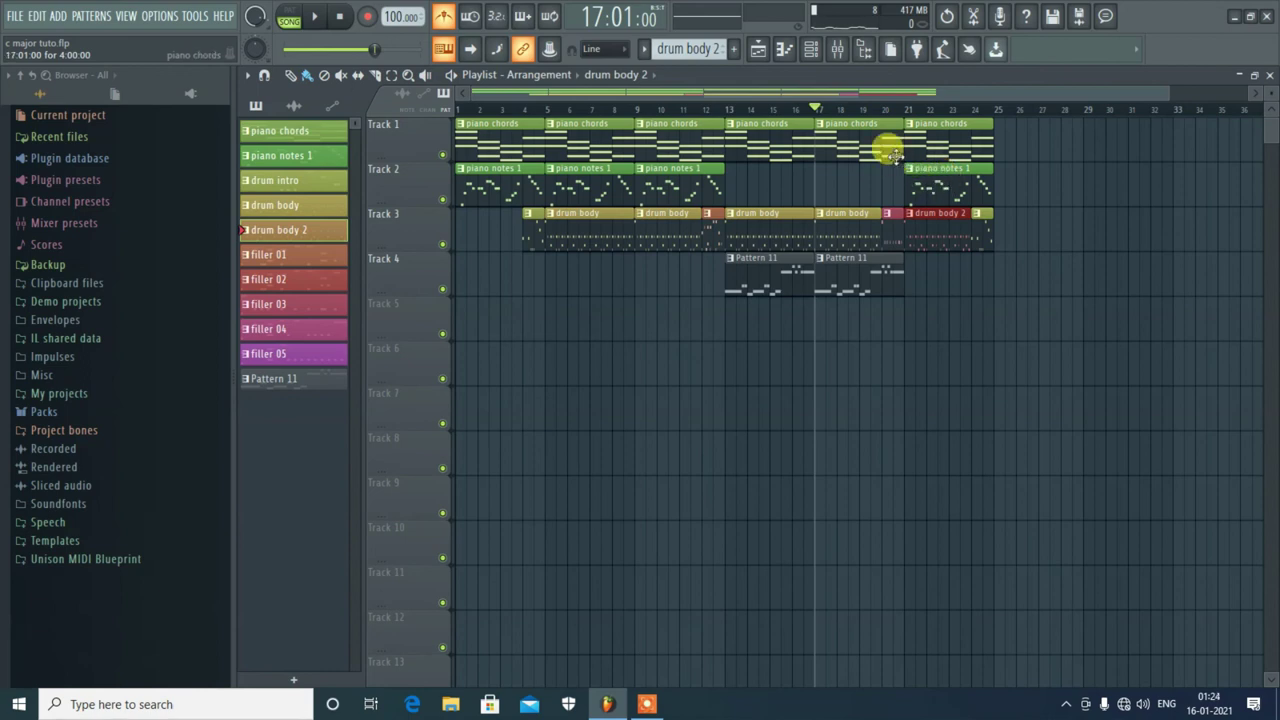
Select all five channels in the channel rack and route them to mixer tracks 1–5
{"action": "left_click", "coordinate": [812, 50]}
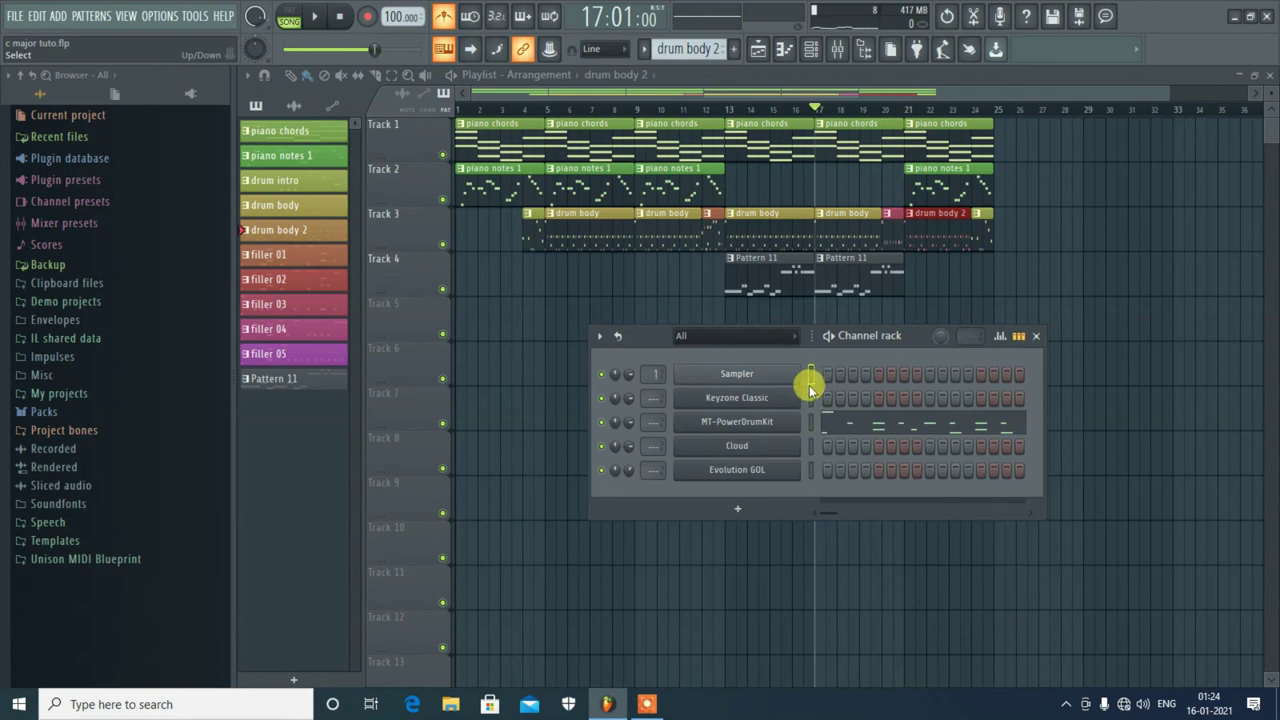
{"action": "left_click", "coordinate": [812, 423]}
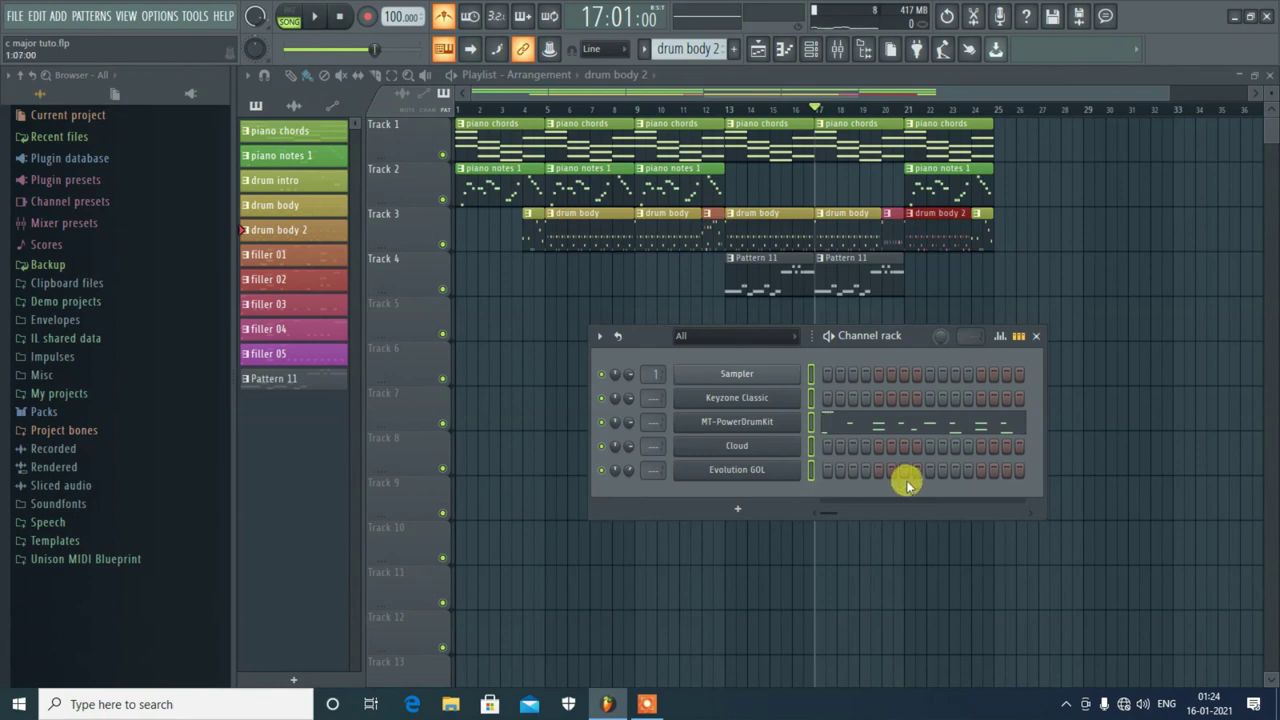
{"action": "key", "text": "ctrl+l"}
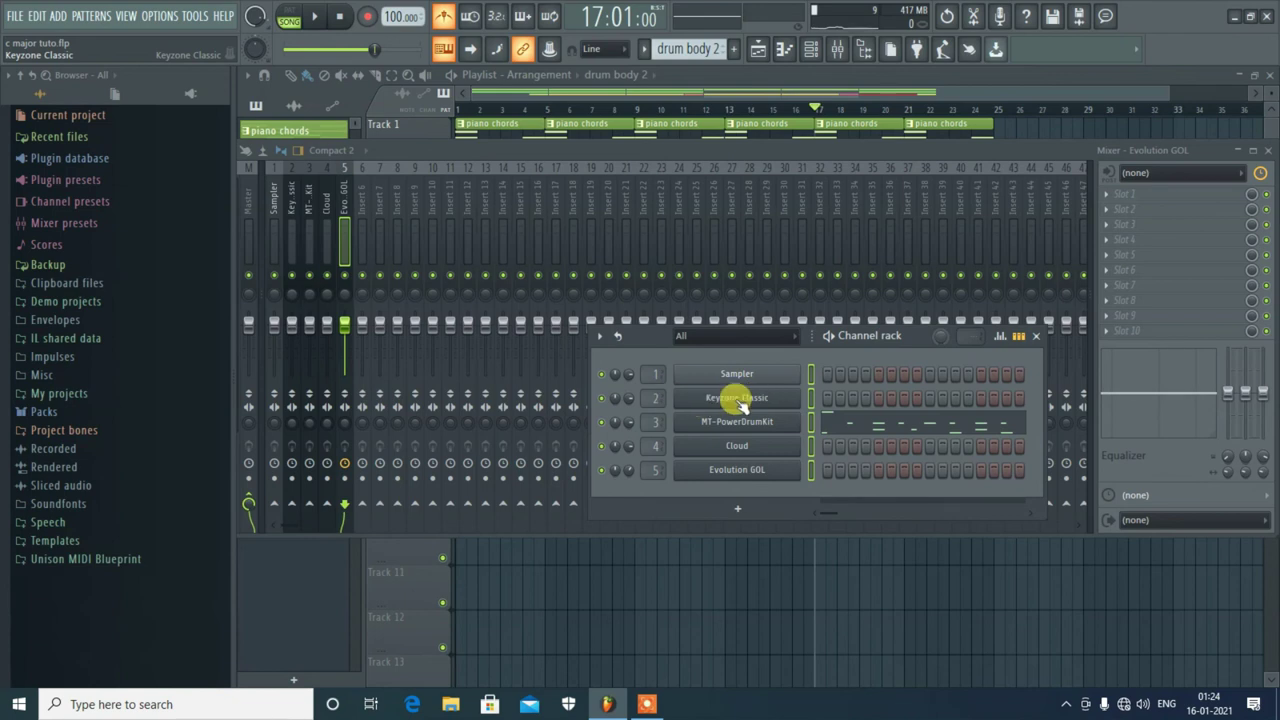
{"action": "left_click", "coordinate": [1036, 340]}
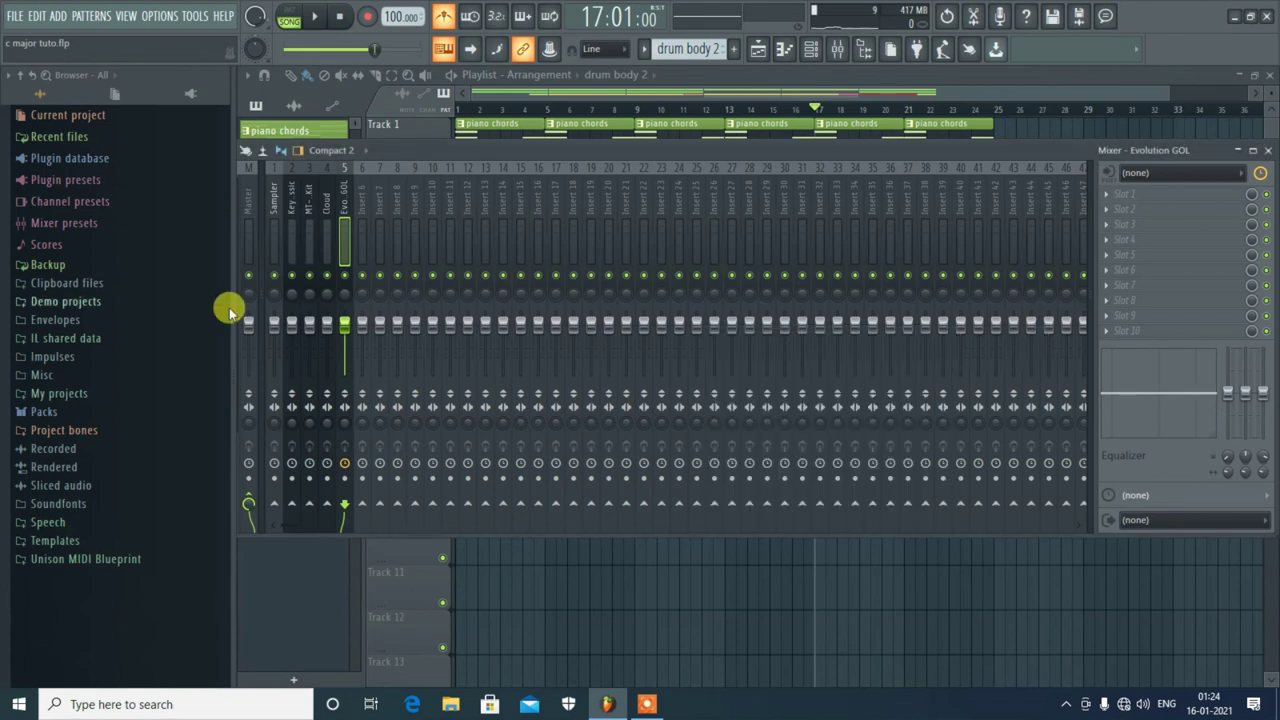
Load Fruity Parametric EQ 2 into the first effect slot of the Keyzone Classic mixer track
{"action": "left_click", "coordinate": [291, 238]}
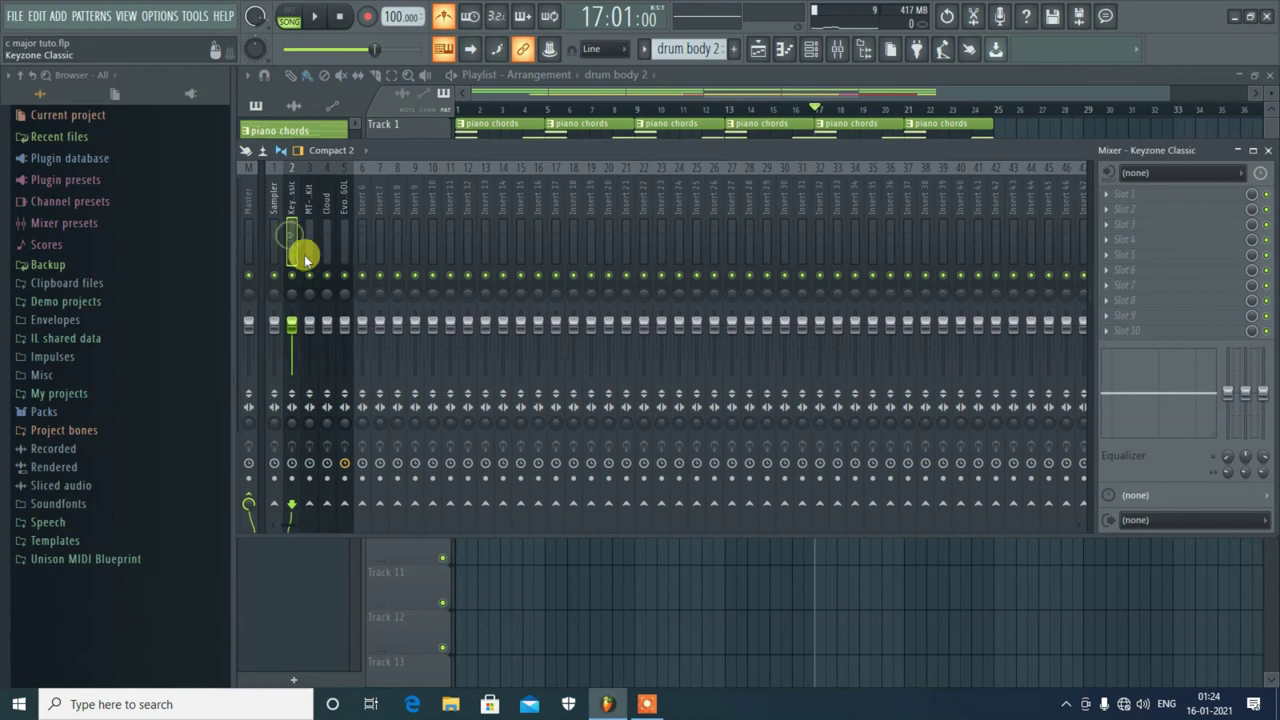
{"action": "left_click", "coordinate": [1108, 197]}
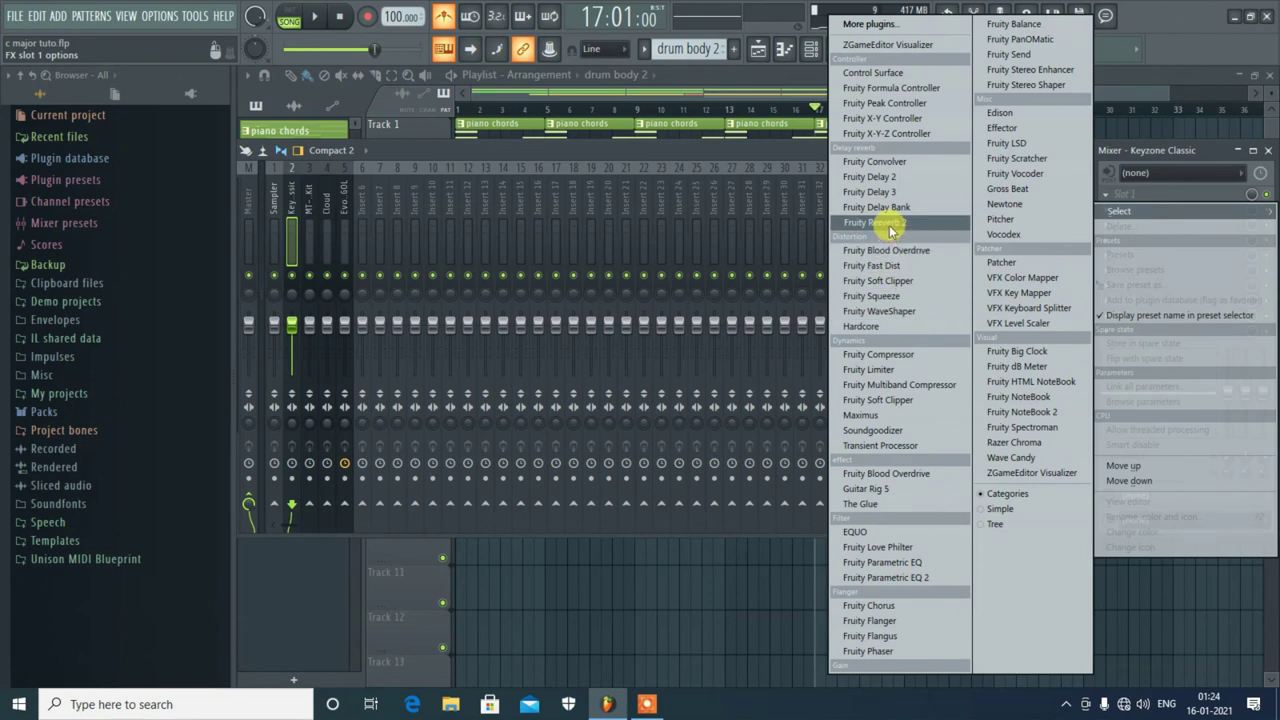
{"action": "left_click", "coordinate": [891, 580]}
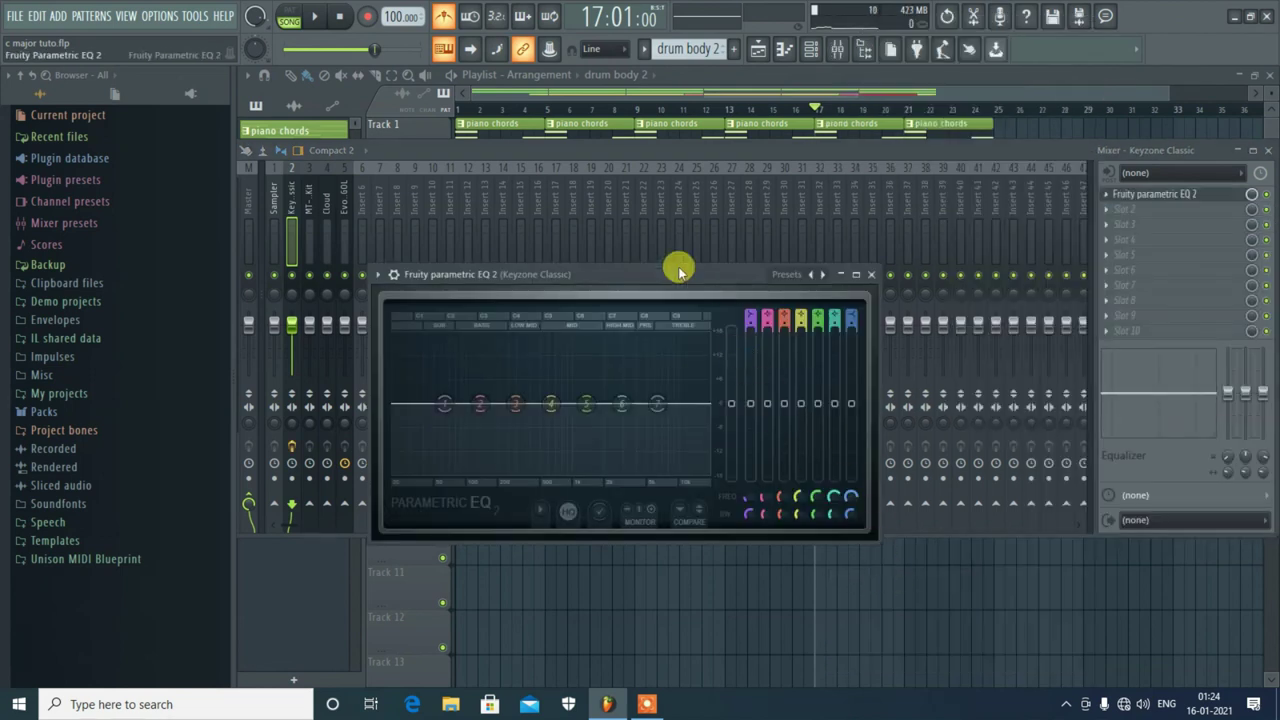
{"action": "left_click_drag", "start_coordinate": [670, 282], "coordinate": [697, 236]}
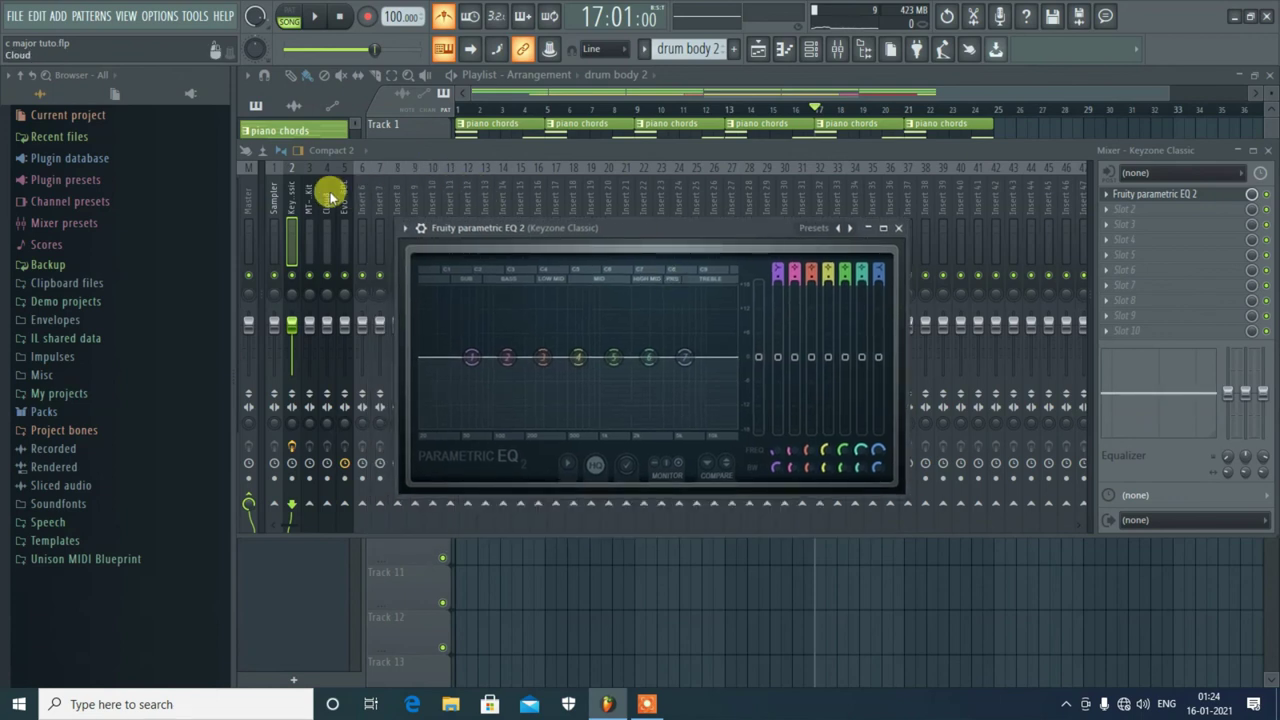
Play the song from bar 5 and the drum body 2 pattern to check the piano's EQ spectrum
{"action": "left_click", "coordinate": [289, 12]}
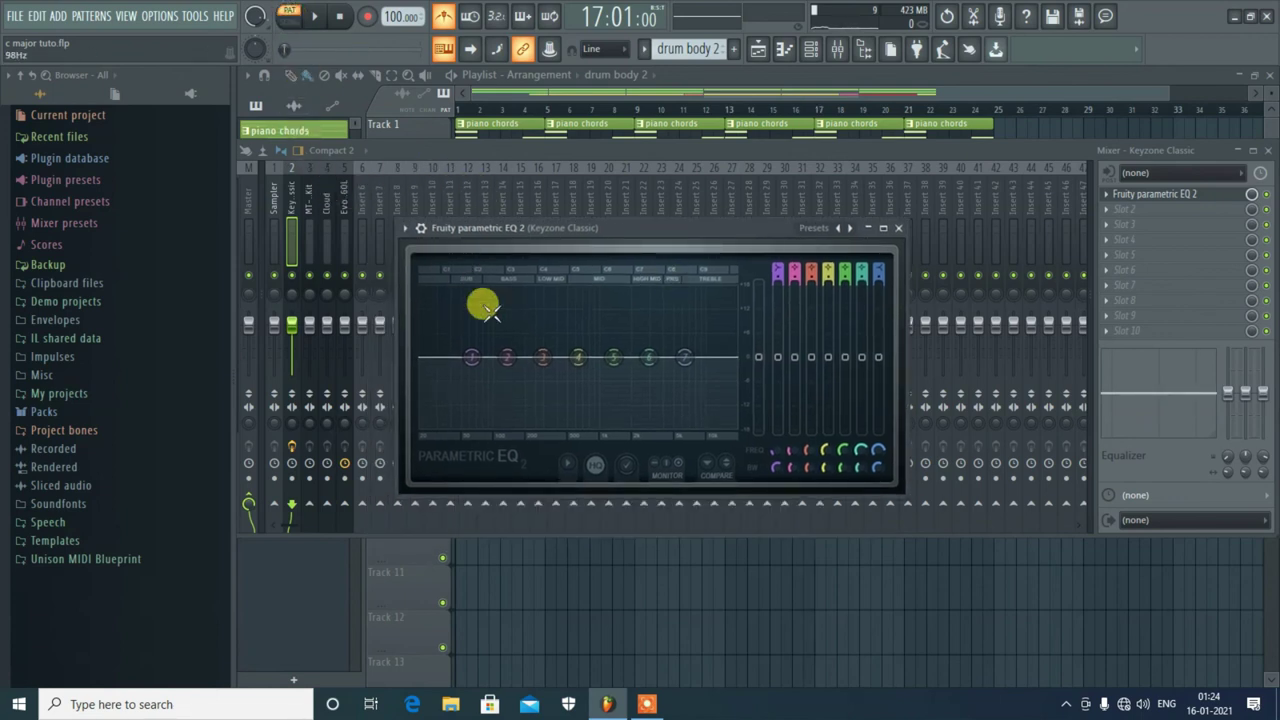
{"action": "left_click", "coordinate": [553, 107]}
{"action": "key", "text": "Tab"}
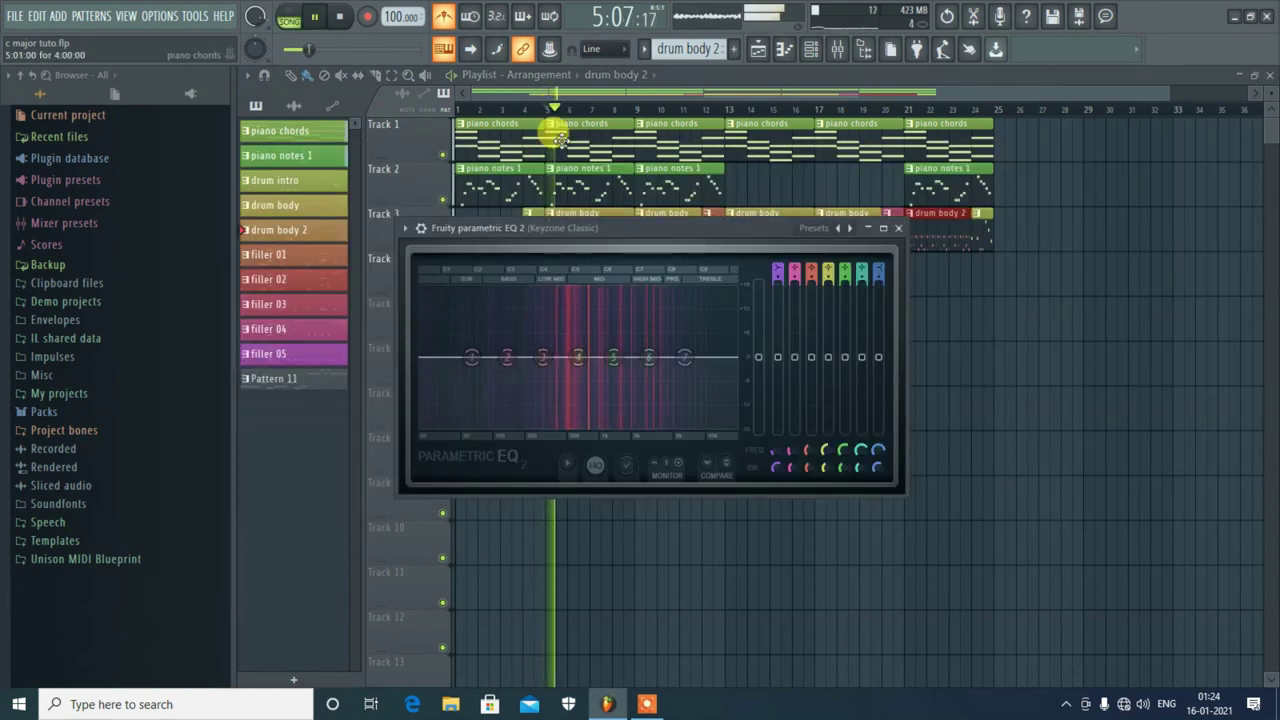
{"action": "key", "text": "space"}
{"action": "left_click", "coordinate": [290, 16]}
{"action": "key", "text": "space"}
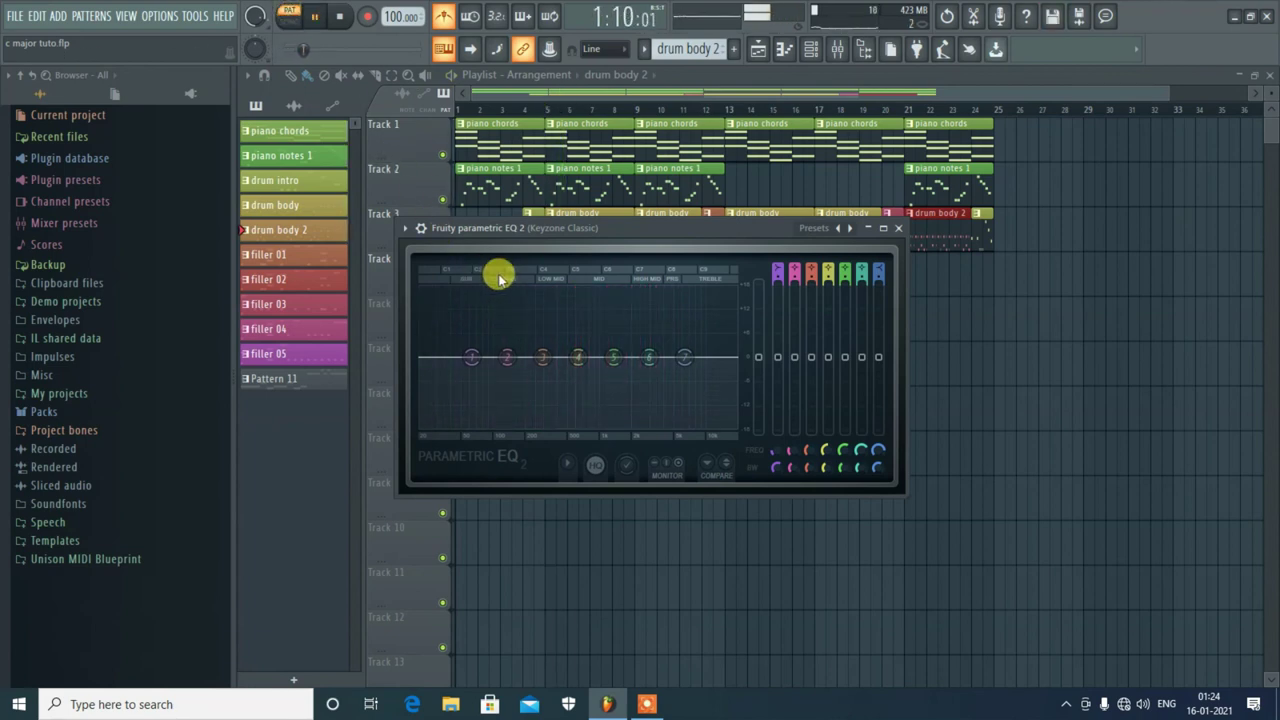
{"action": "left_click_drag", "start_coordinate": [619, 230], "coordinate": [713, 320]}
{"action": "key", "text": "space"}
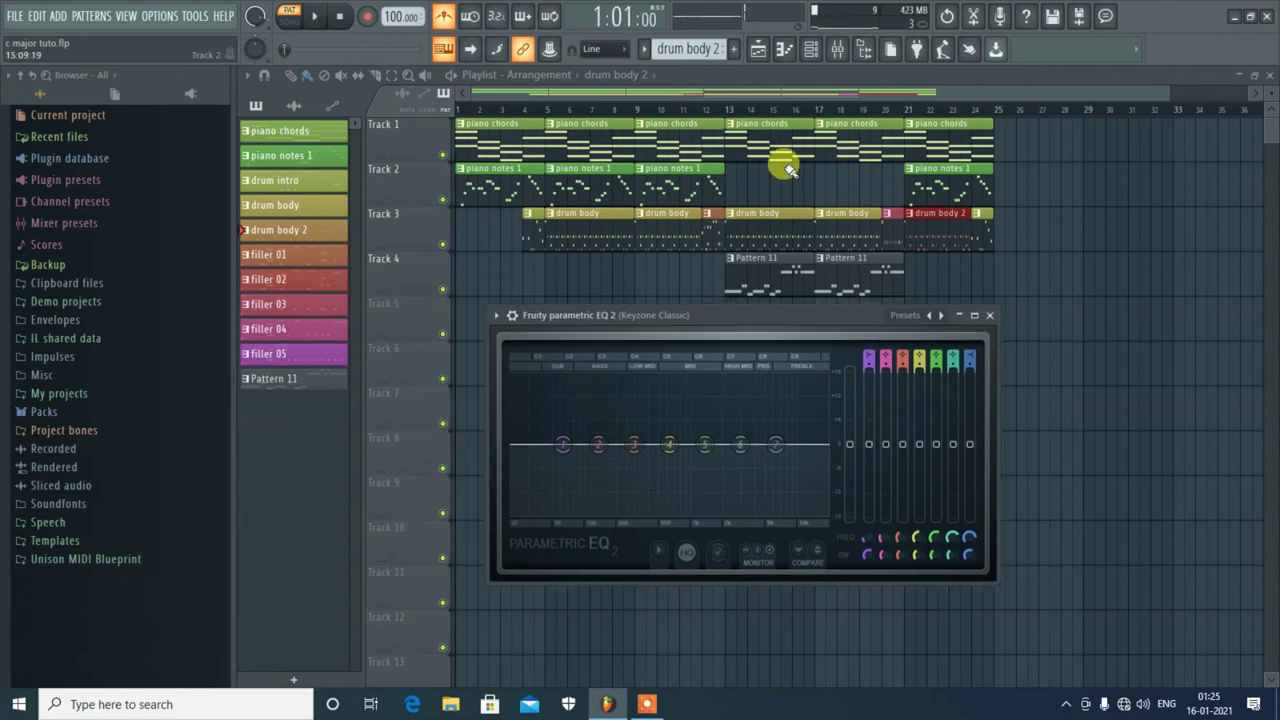
Reopen the mixer and arrange it below the Parametric EQ 2 window so both are visible
{"action": "left_click", "coordinate": [838, 50]}
{"action": "left_click_drag", "start_coordinate": [817, 149], "coordinate": [829, 449]}
{"action": "left_click_drag", "start_coordinate": [787, 309], "coordinate": [829, 122]}
{"action": "left_click_drag", "start_coordinate": [737, 457], "coordinate": [747, 411]}
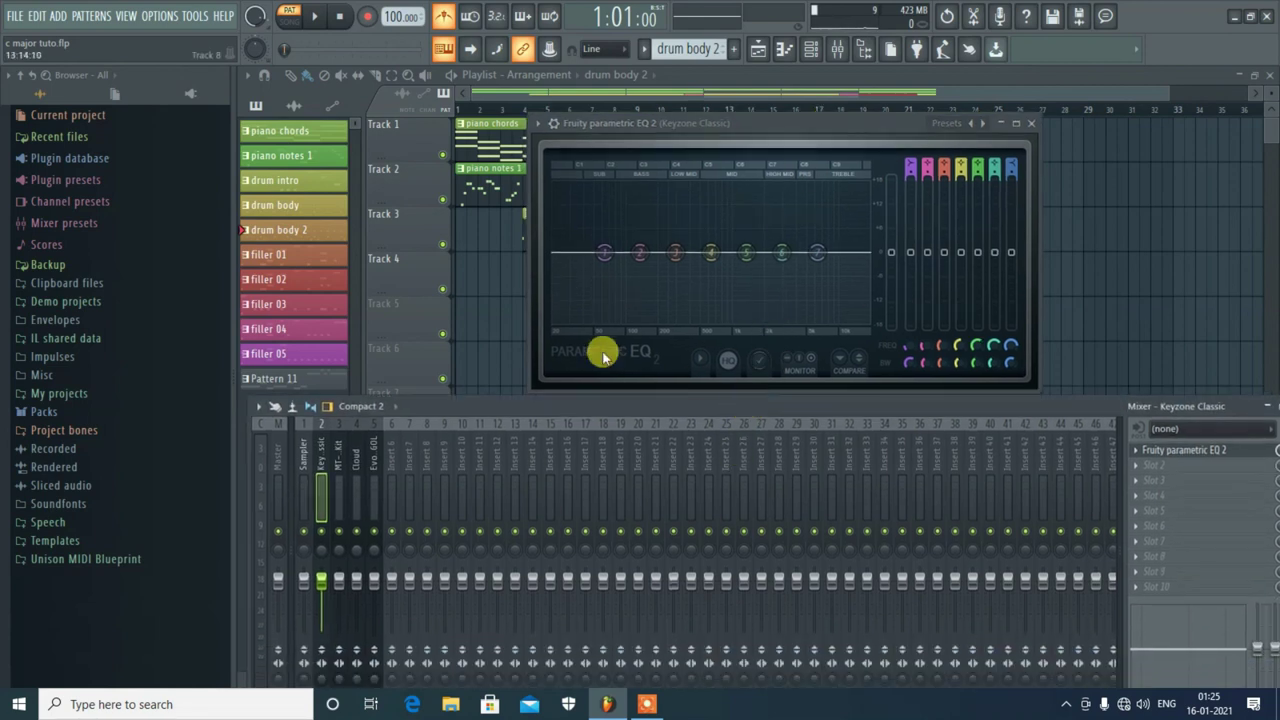
Select the piano chords pattern, turn off the metronome and audition the pattern with the mixer and EQ in view
{"action": "left_click", "coordinate": [313, 138]}
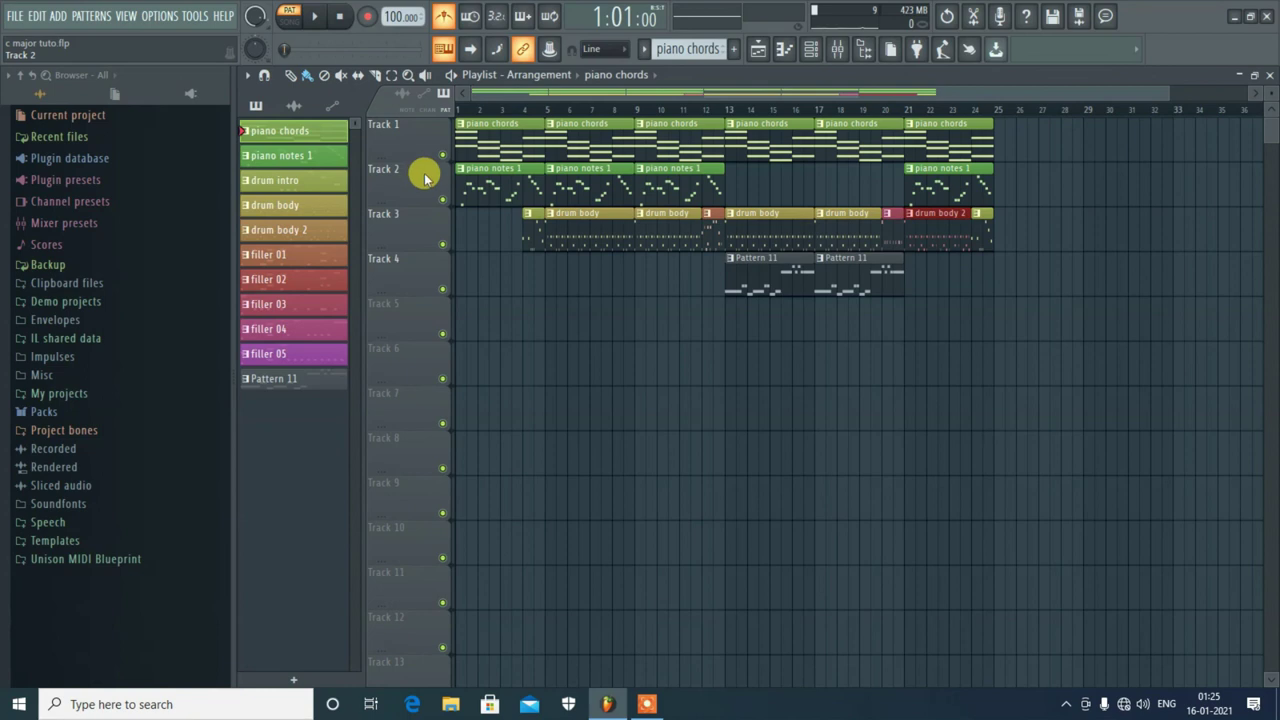
{"action": "key", "text": "F9"}
{"action": "left_click_drag", "start_coordinate": [757, 122], "coordinate": [752, 151]}
{"action": "key", "text": "space"}
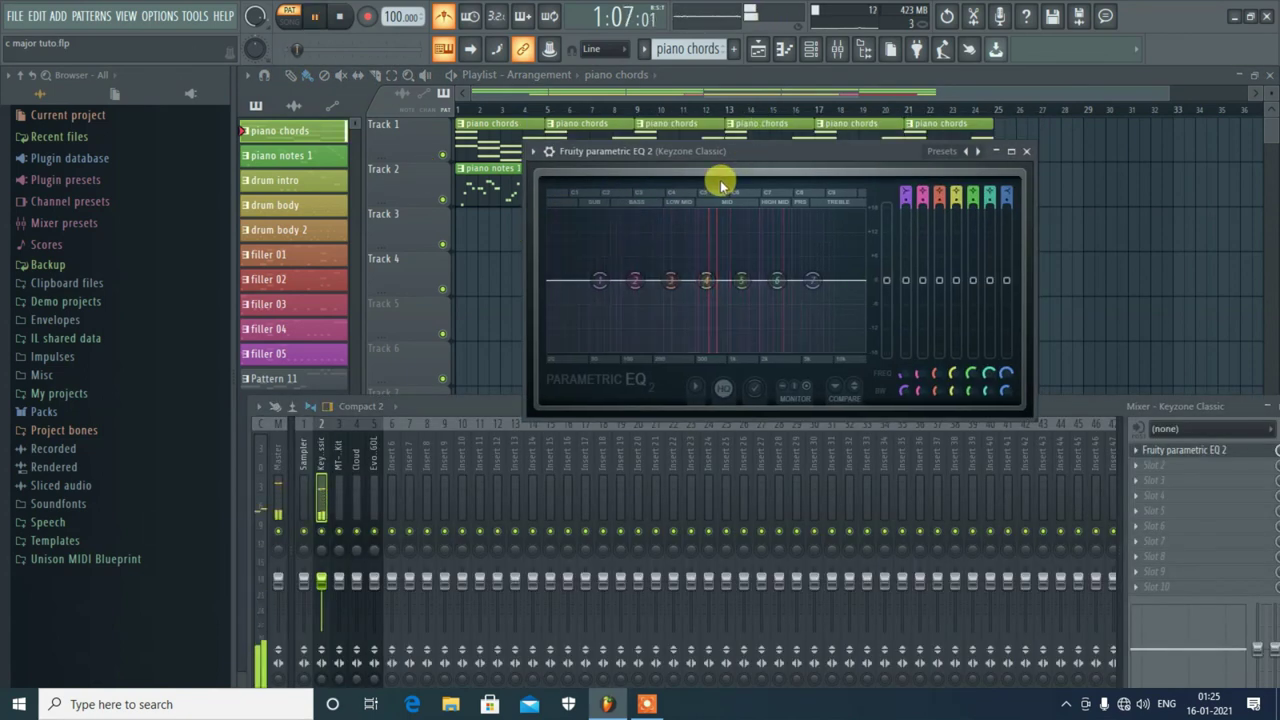
{"action": "key", "text": "space"}
{"action": "left_click", "coordinate": [447, 18]}
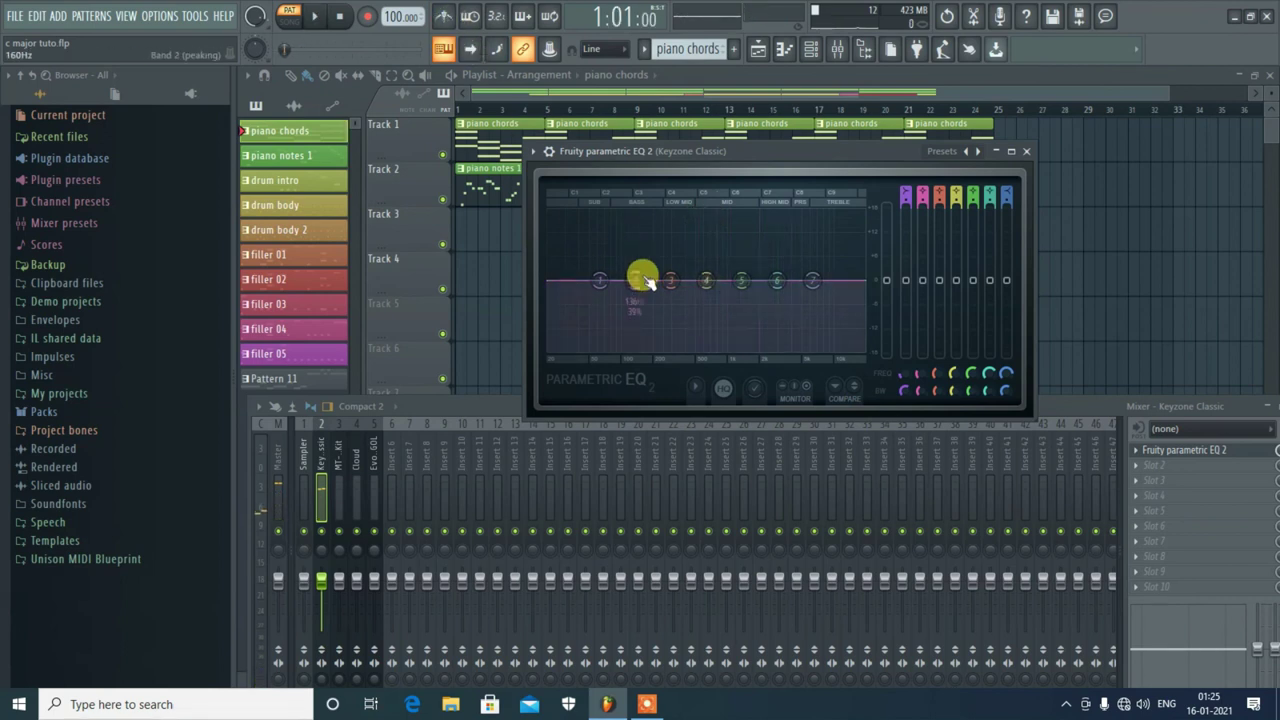
{"action": "key", "text": "space"}
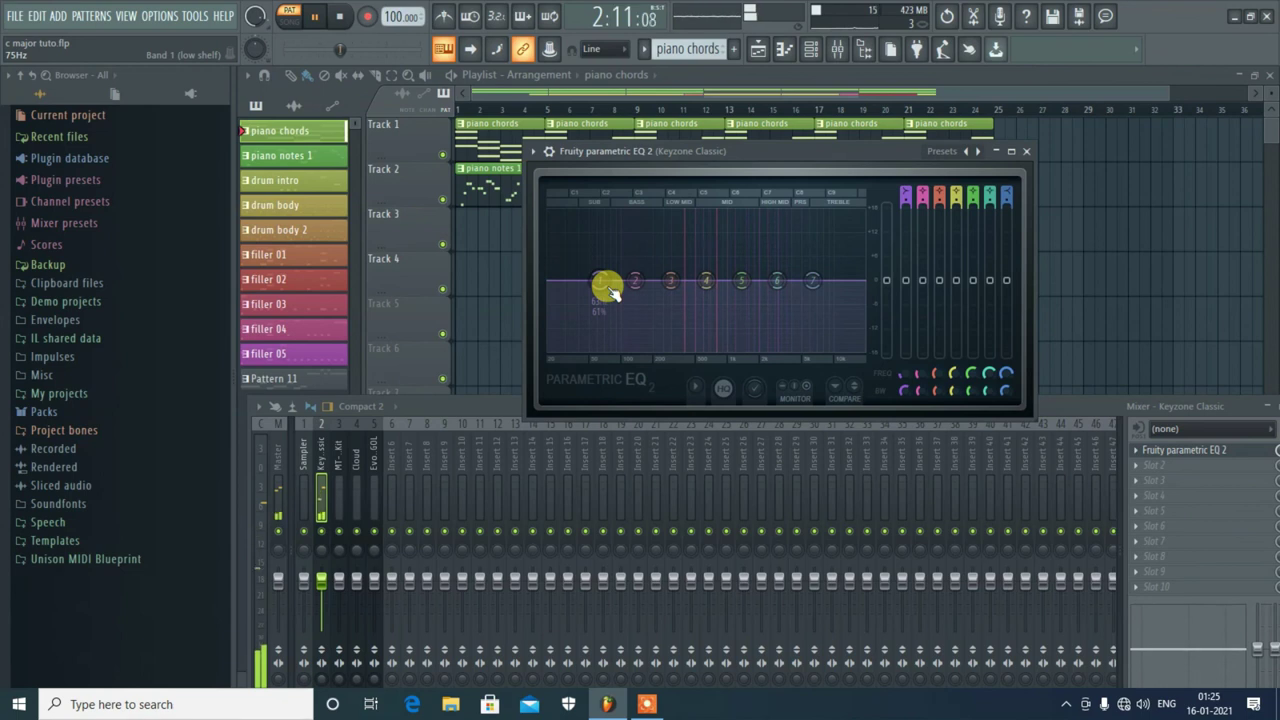
{"action": "key", "text": "space"}
Change the filter type of EQ band 1 on the Keyzone Classic track to High pass
{"action": "left_click_drag", "start_coordinate": [610, 290], "coordinate": [605, 284]}
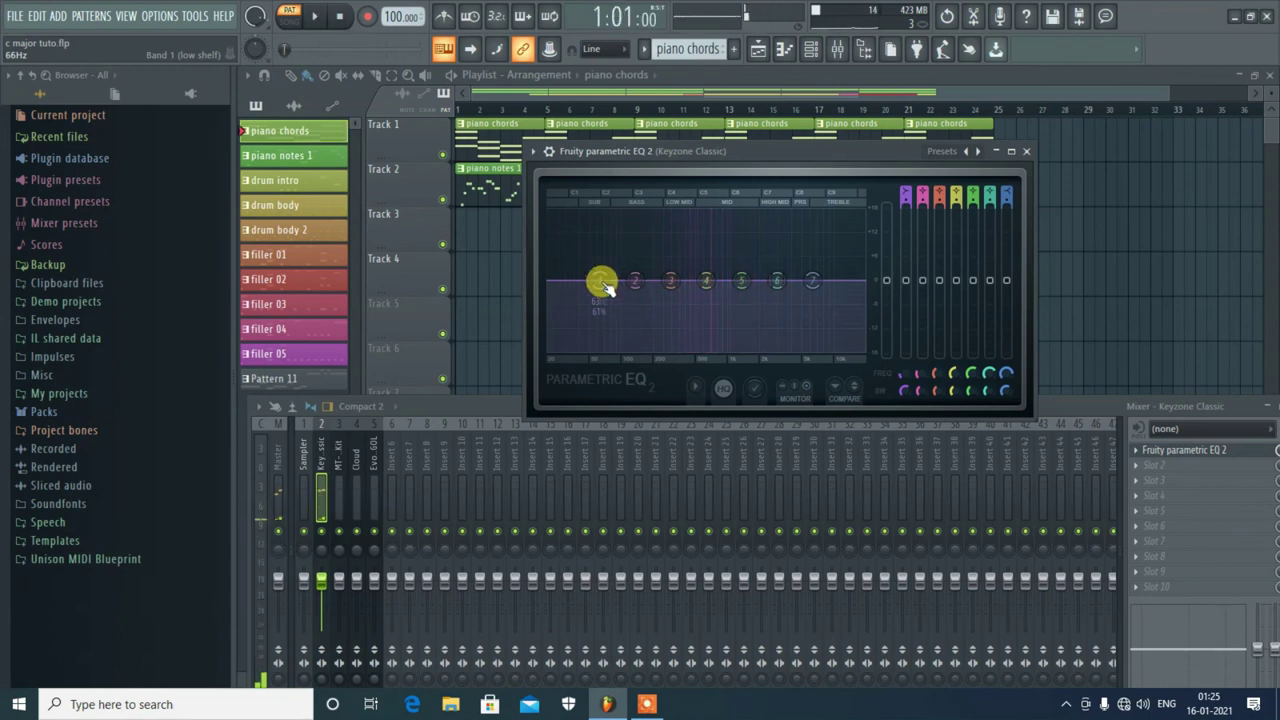
{"action": "right_click", "coordinate": [603, 284]}
{"action": "mouse_move", "coordinate": [624, 322]}
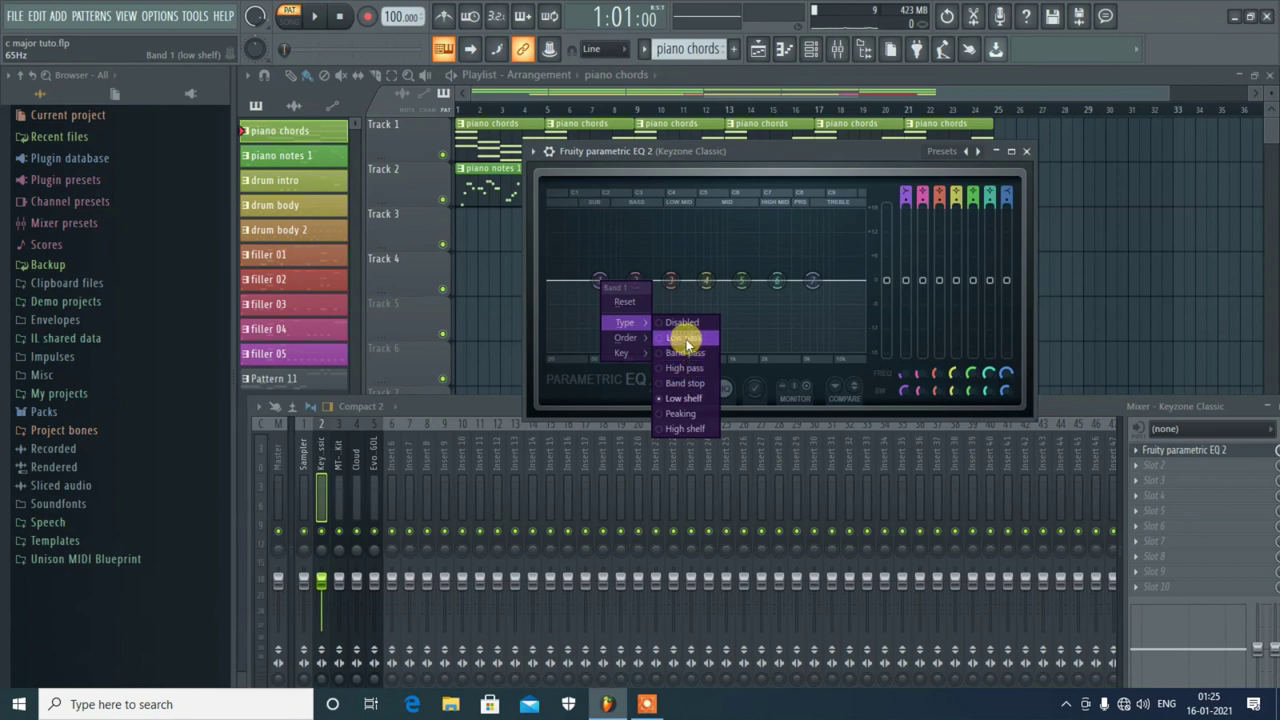
{"action": "left_click", "coordinate": [686, 369]}
{"action": "left_click_drag", "start_coordinate": [811, 290], "coordinate": [815, 288]}
{"action": "right_click", "coordinate": [815, 288]}
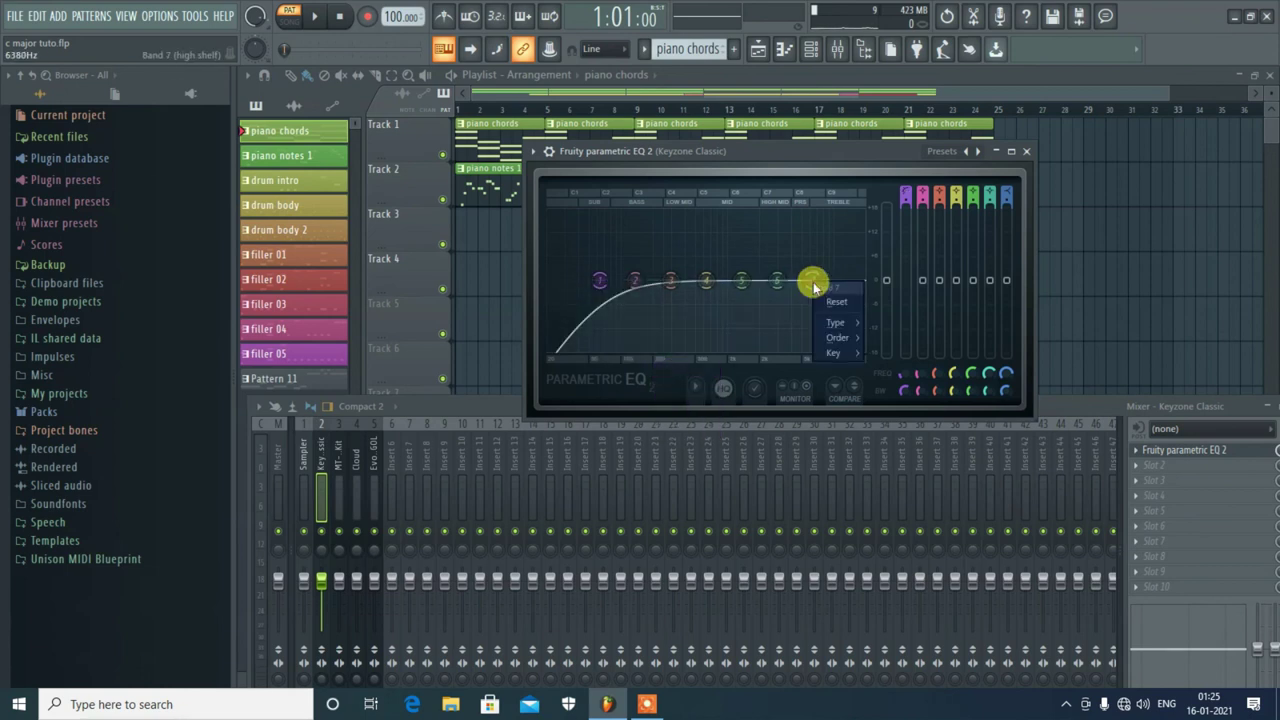
{"action": "mouse_move", "coordinate": [843, 328]}
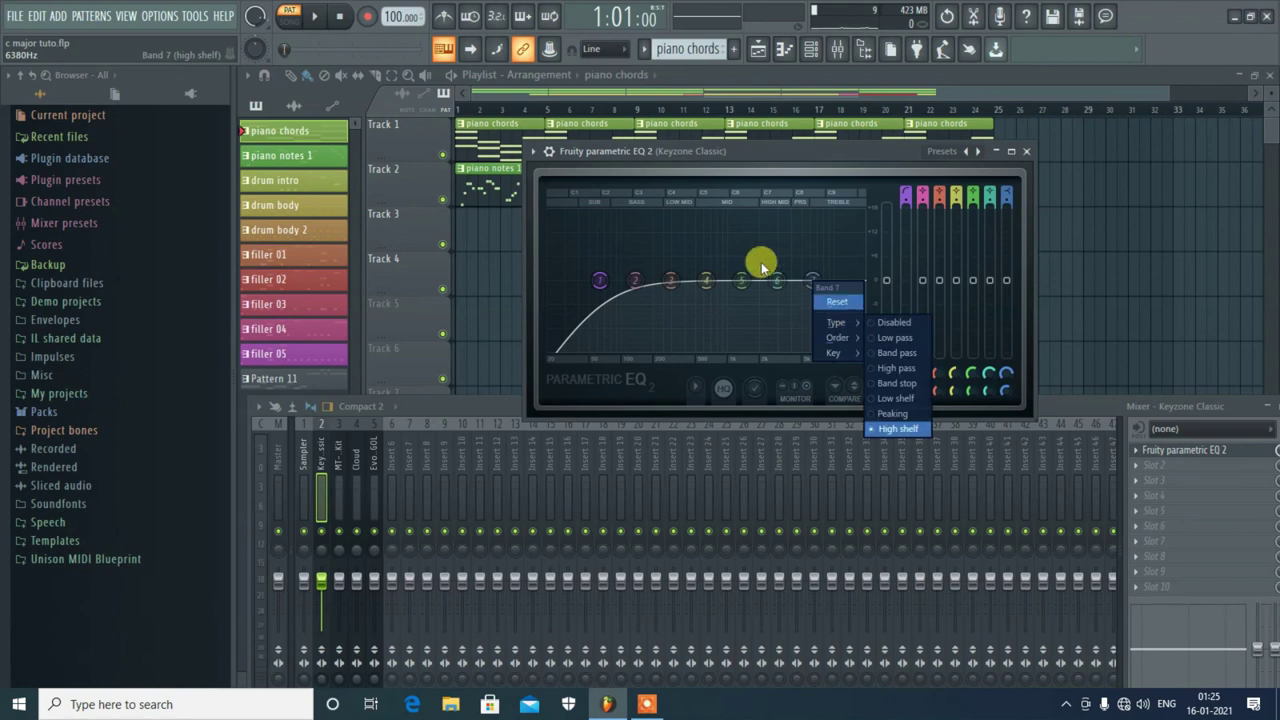
{"action": "left_click", "coordinate": [604, 287]}
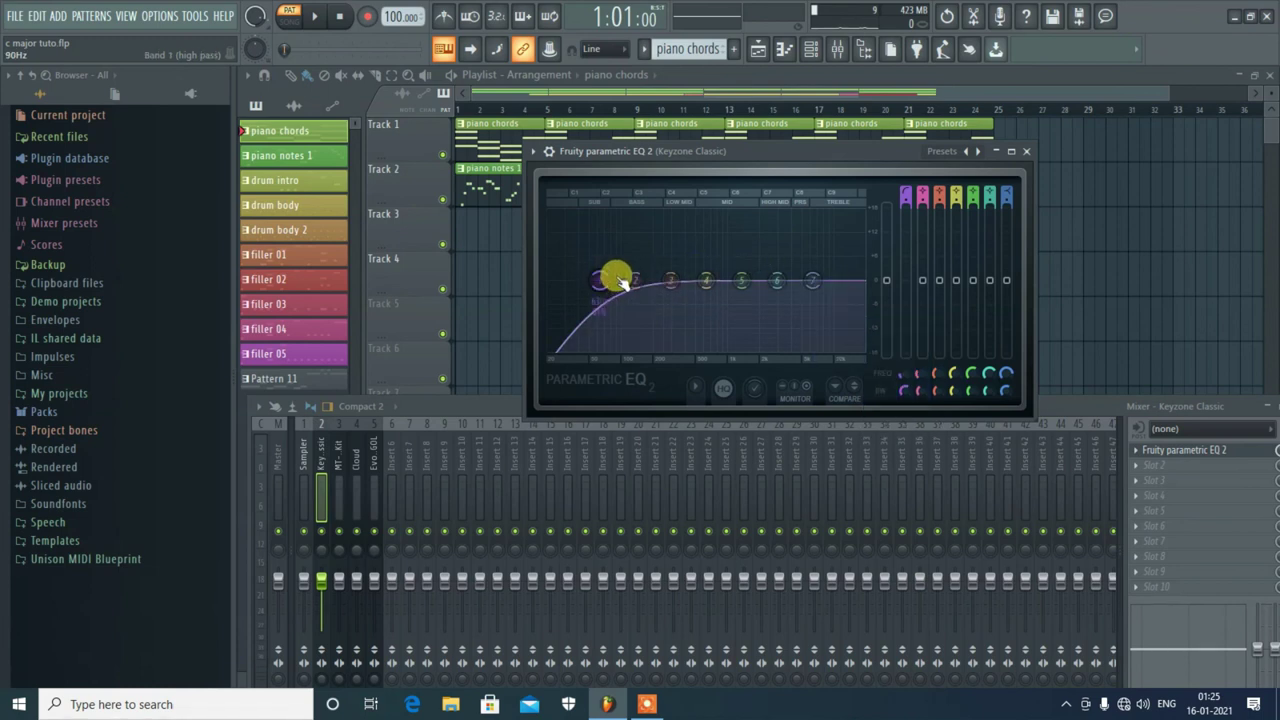
Boost EQ bands 4, 5 and 6 on the Keyzone Classic track slightly while the piano chords pattern plays
{"action": "left_click", "coordinate": [706, 280]}
{"action": "key", "text": "space"}
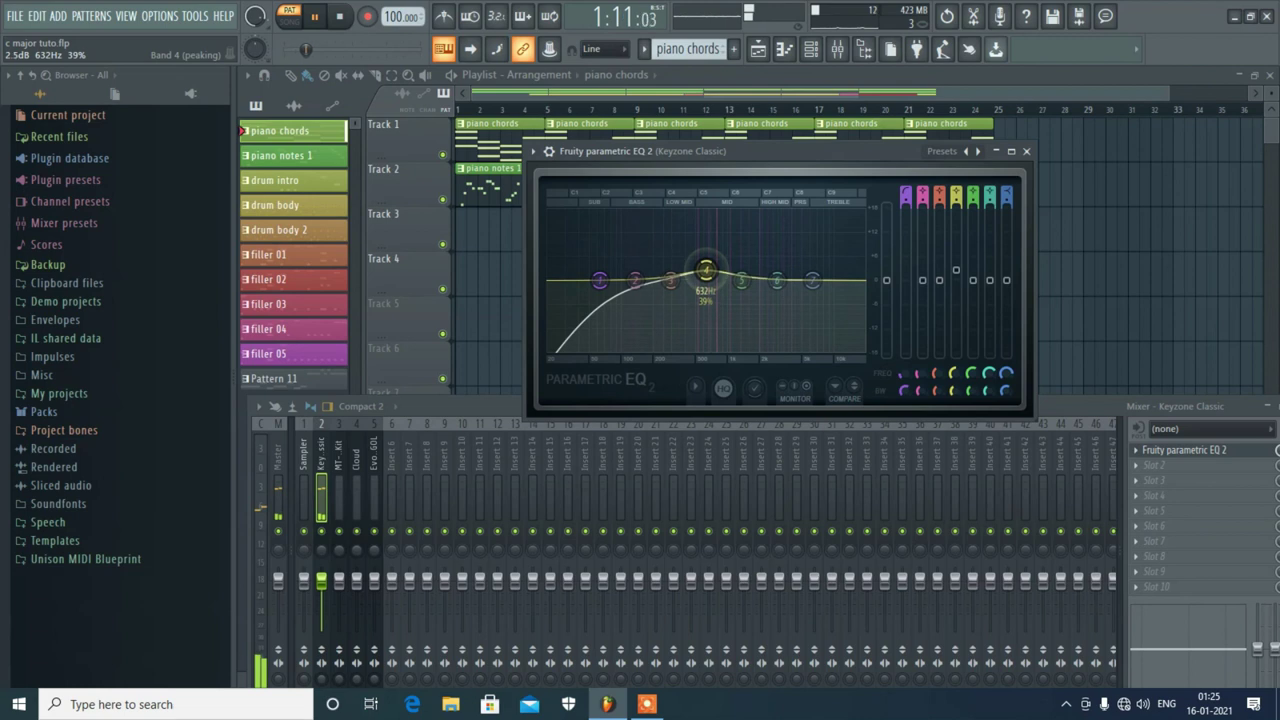
{"action": "left_click_drag", "start_coordinate": [706, 262], "coordinate": [706, 263]}
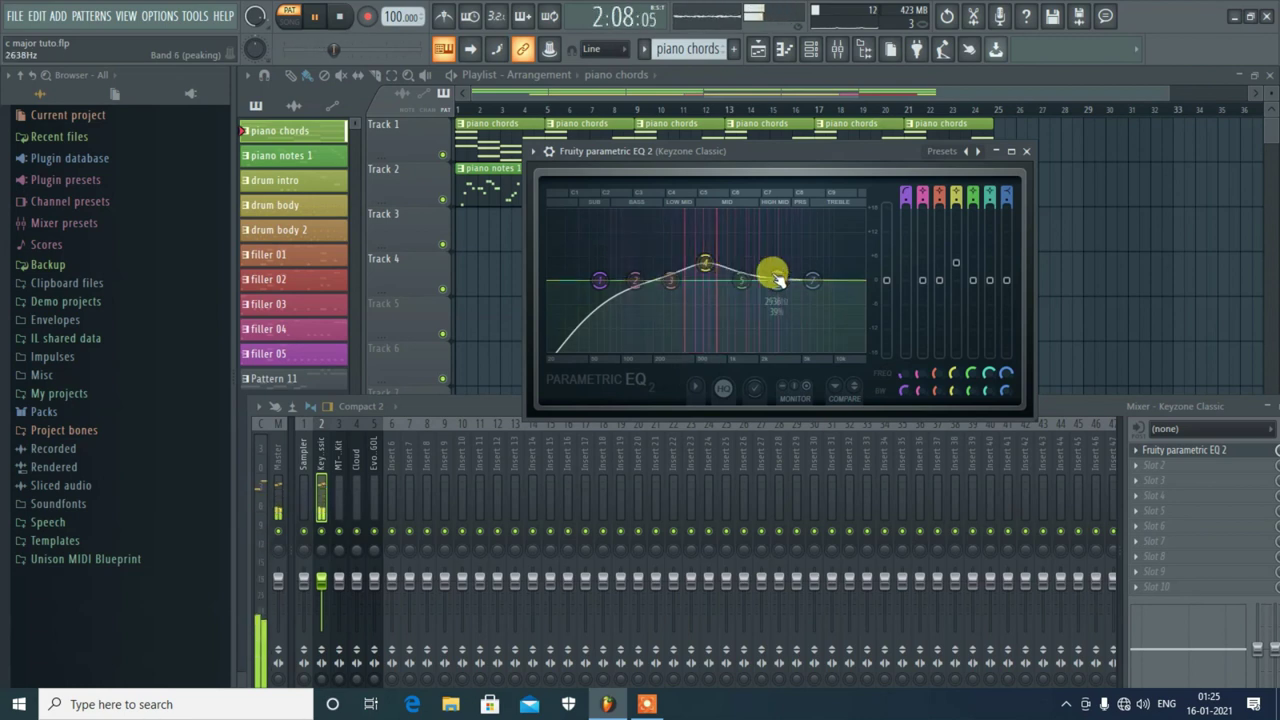
{"action": "left_click", "coordinate": [741, 280]}
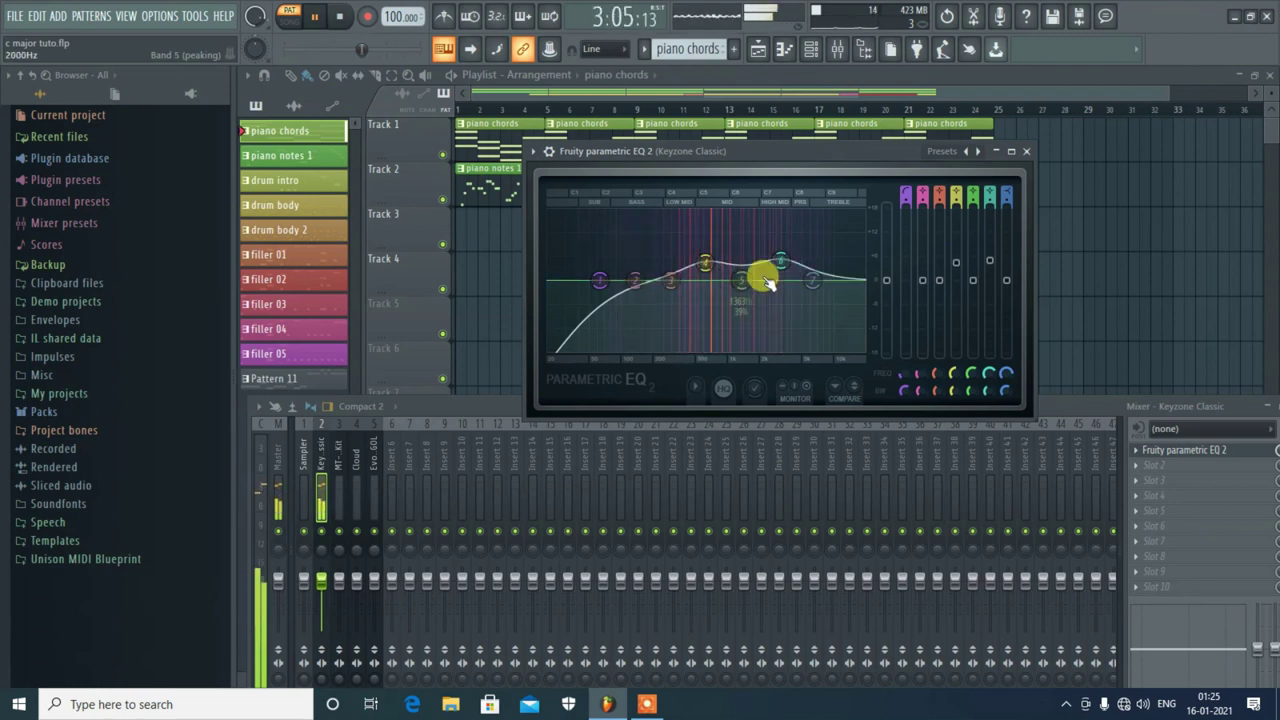
{"action": "left_click_drag", "start_coordinate": [752, 284], "coordinate": [741, 267]}
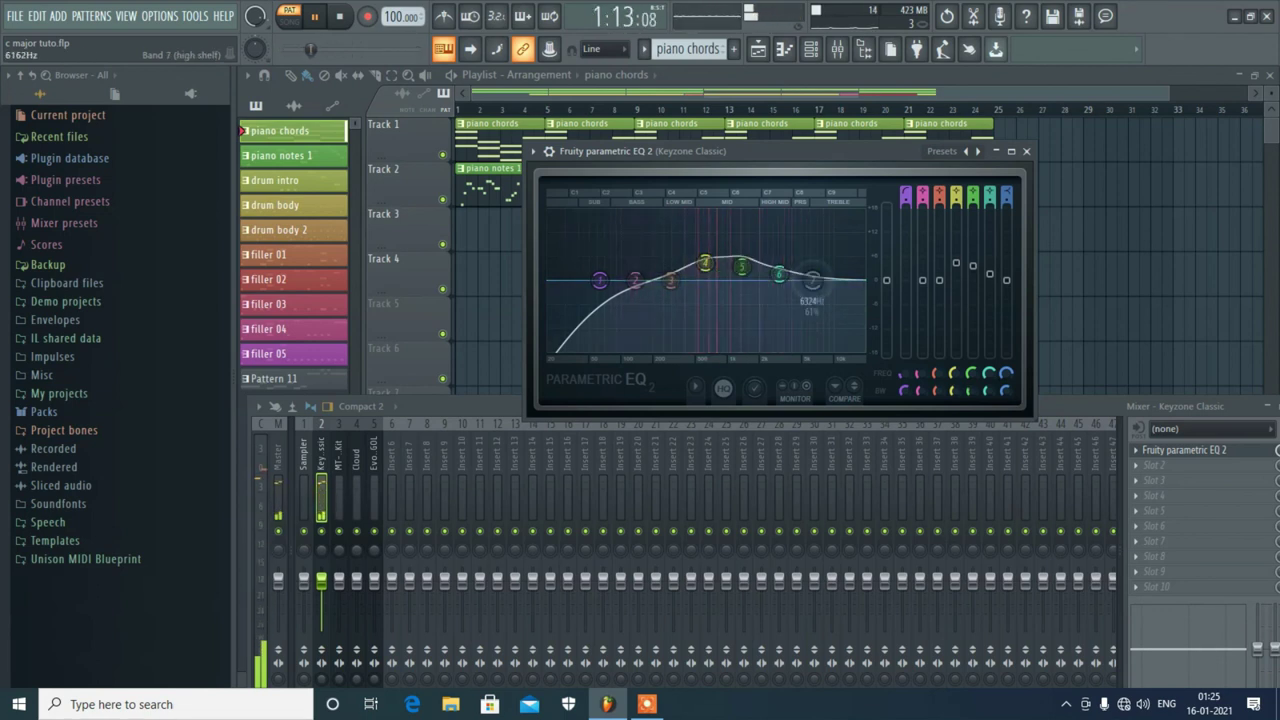
Lower EQ band 7 on the Keyzone Classic track, boost band 3 to about 1.4 dB, stop playback and close the EQ
{"action": "left_click_drag", "start_coordinate": [813, 280], "coordinate": [813, 296]}
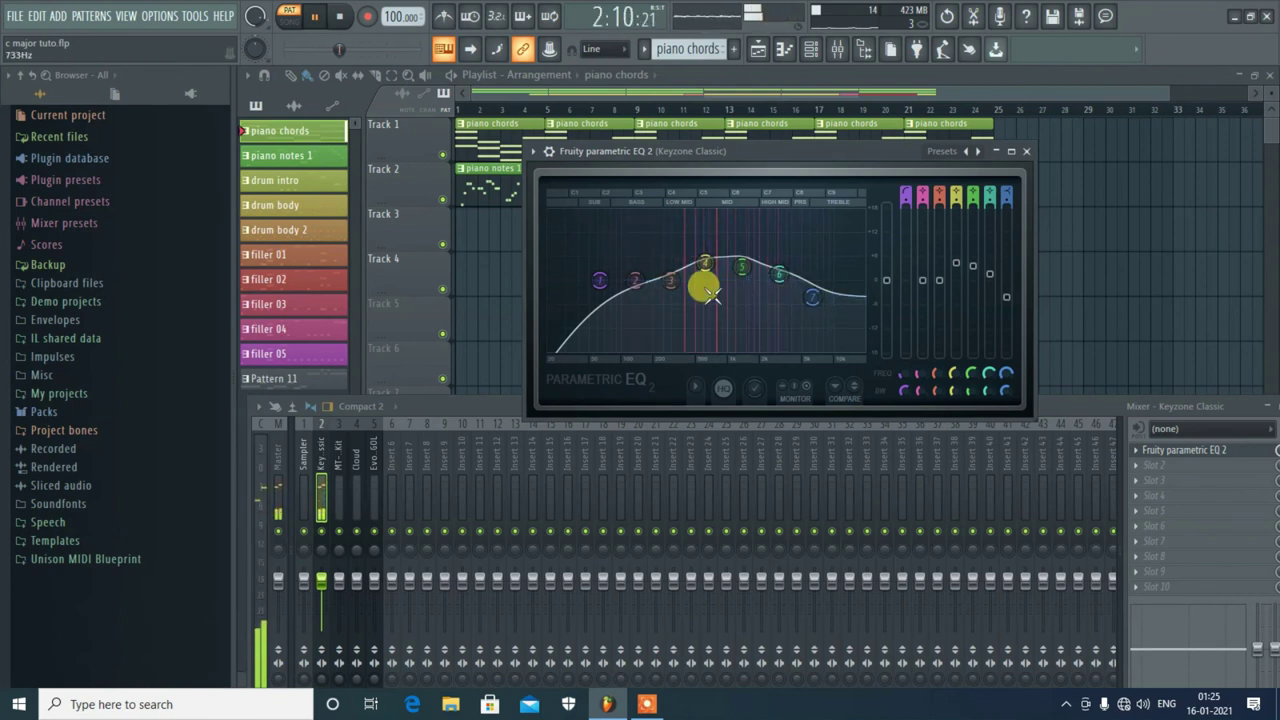
{"action": "left_click_drag", "start_coordinate": [670, 280], "coordinate": [670, 273]}
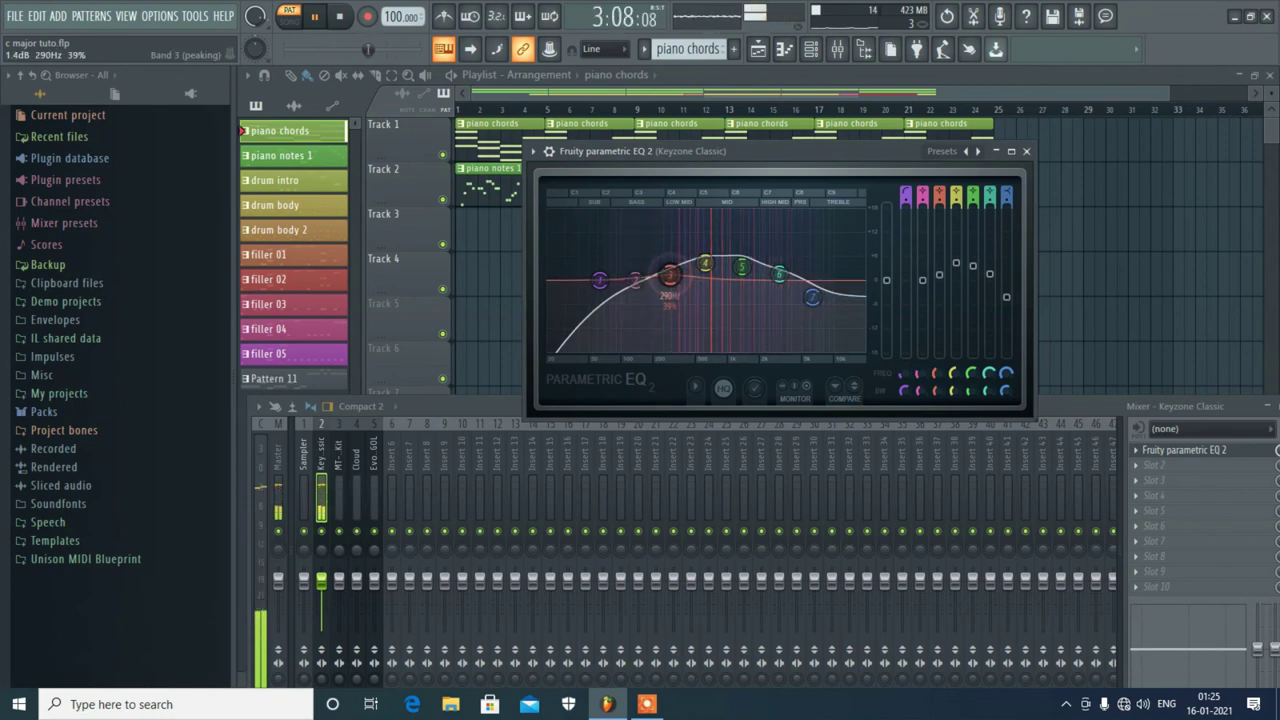
{"action": "key", "text": "space"}
{"action": "left_click", "coordinate": [1026, 151]}
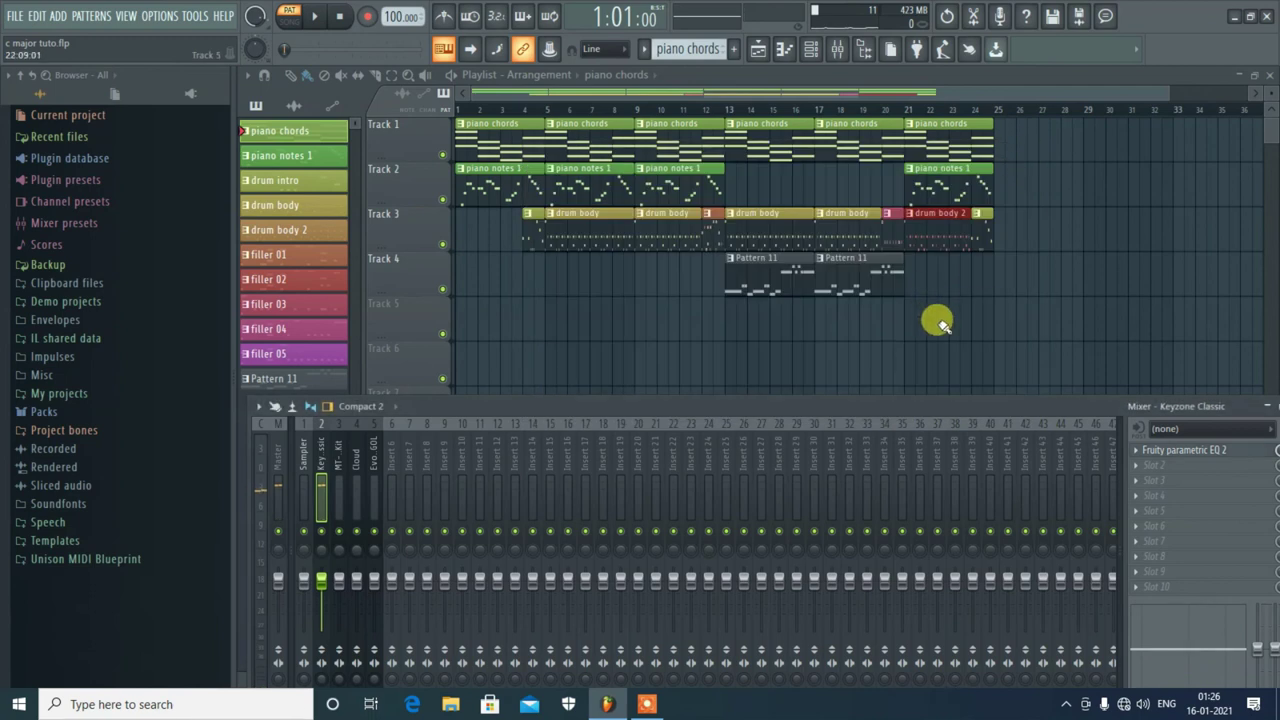
Load Fruity Reeverb 2 into the second effect slot of the Keyzone Classic track and set its room size to 71 during playback
{"action": "left_click", "coordinate": [1141, 470]}
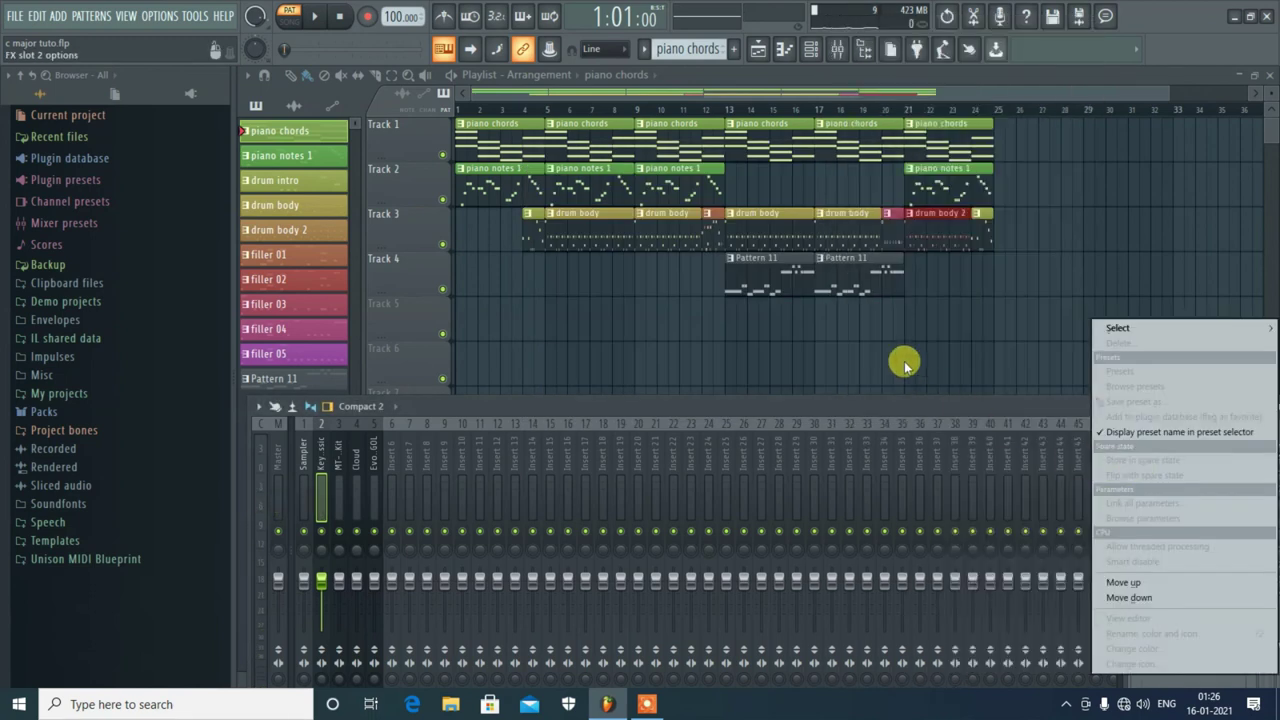
{"action": "mouse_move", "coordinate": [1110, 327]}
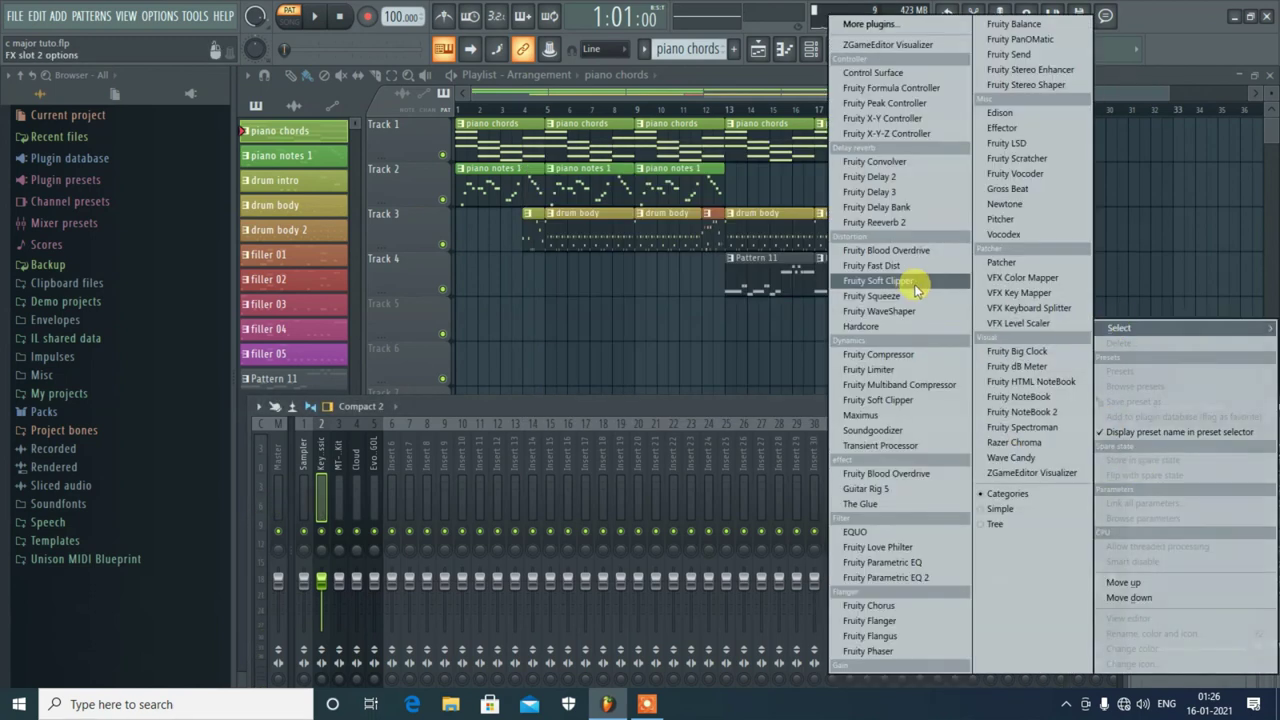
{"action": "left_click", "coordinate": [886, 222]}
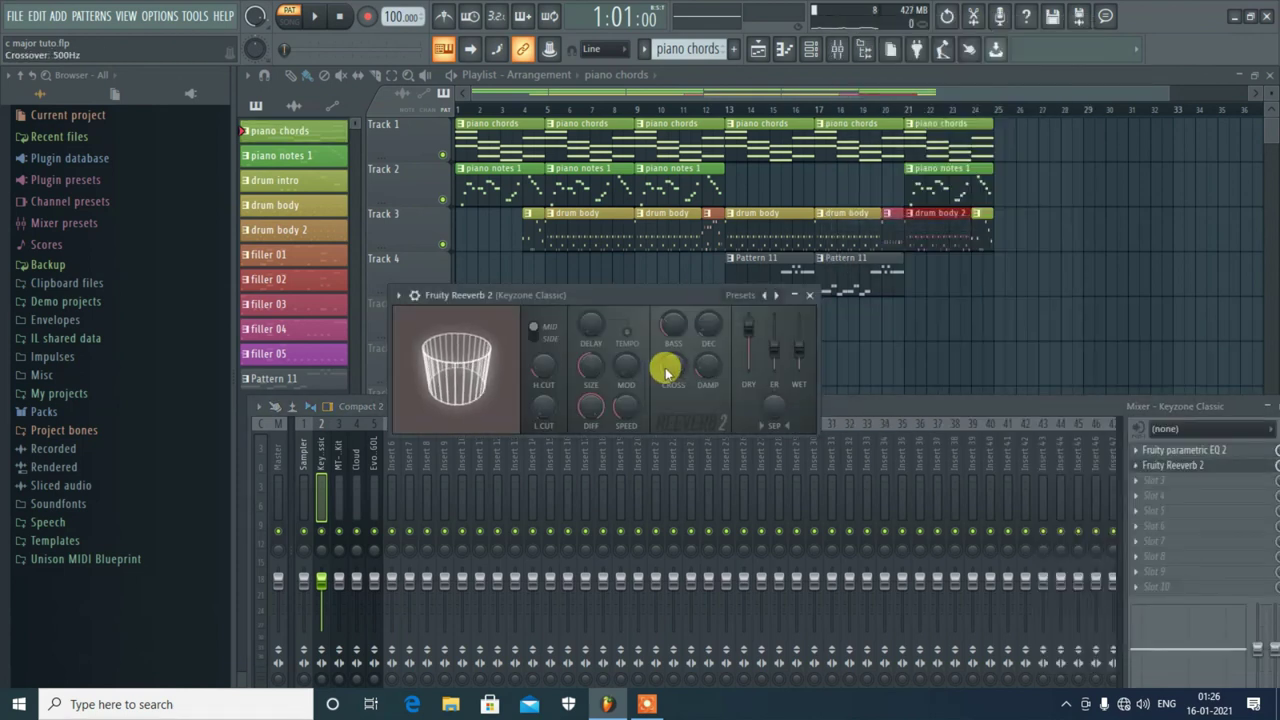
{"action": "key", "text": "space"}
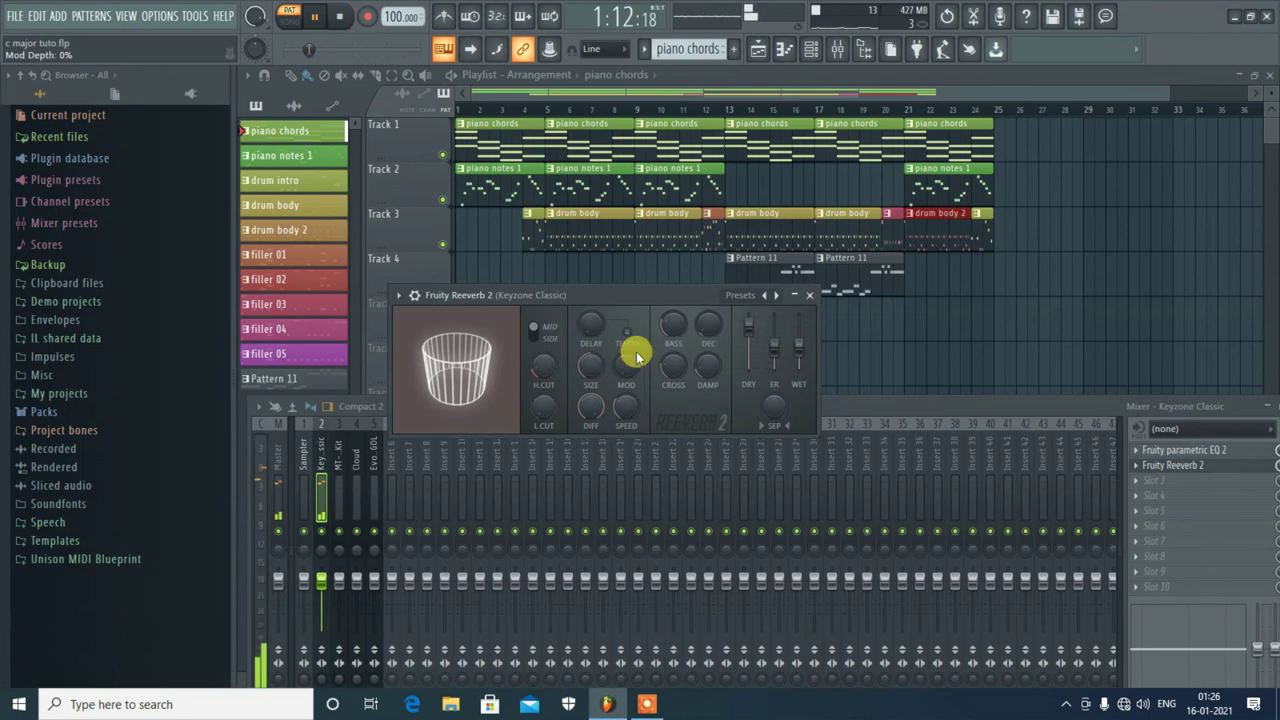
{"action": "key", "text": "space"}
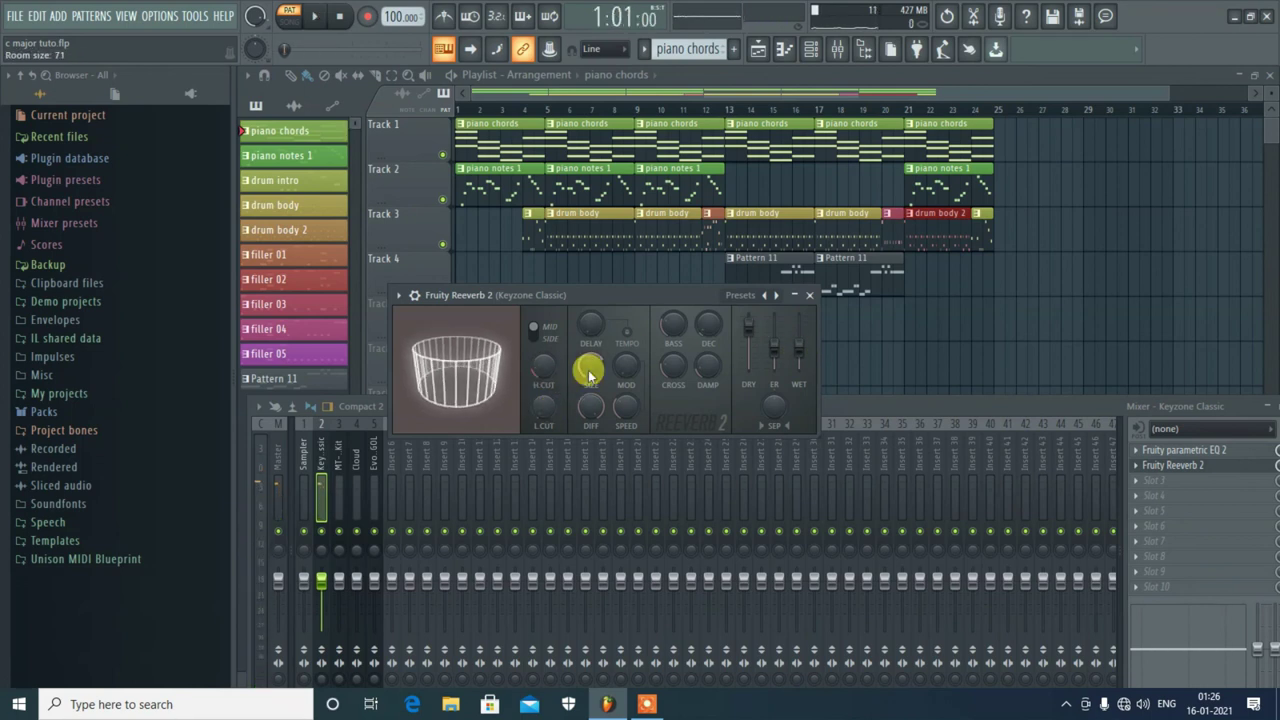
Raise the reverb's wet and early reflection levels slightly while the piano chords pattern plays
{"action": "key", "text": "space"}
{"action": "left_click_drag", "start_coordinate": [798, 345], "coordinate": [774, 342]}
{"action": "left_click", "coordinate": [774, 348]}
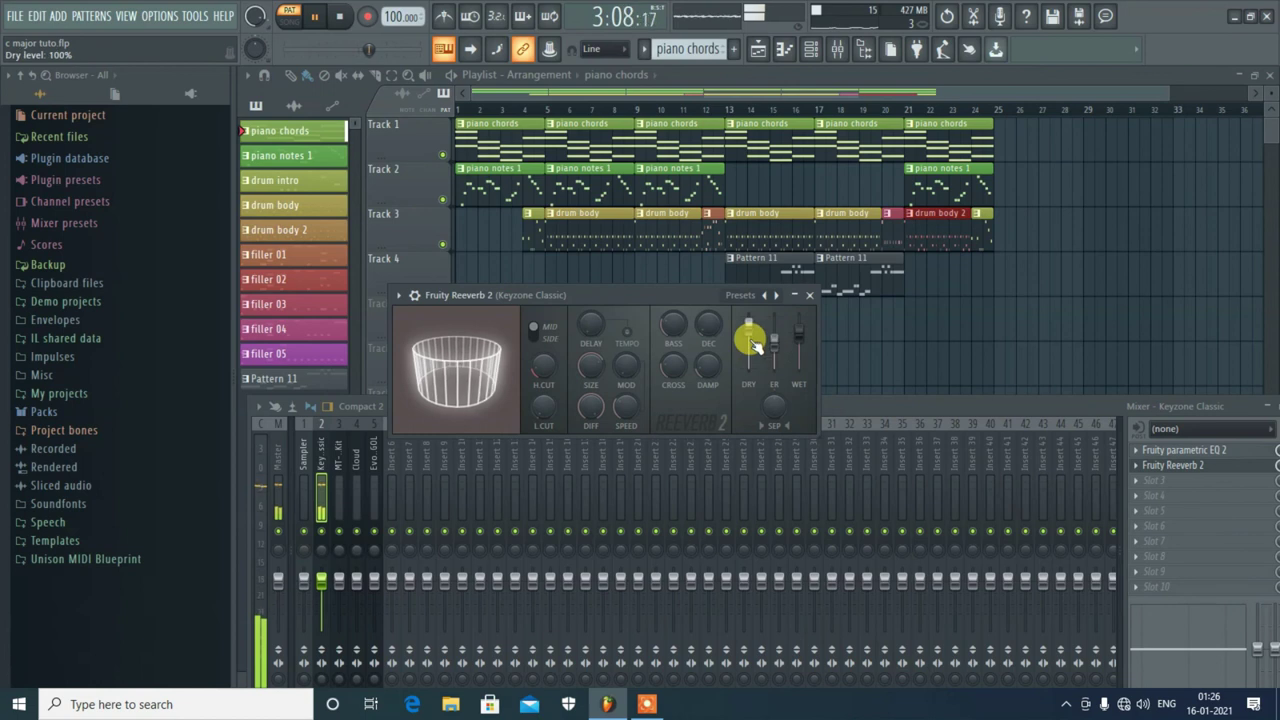
{"action": "key", "text": "space"}
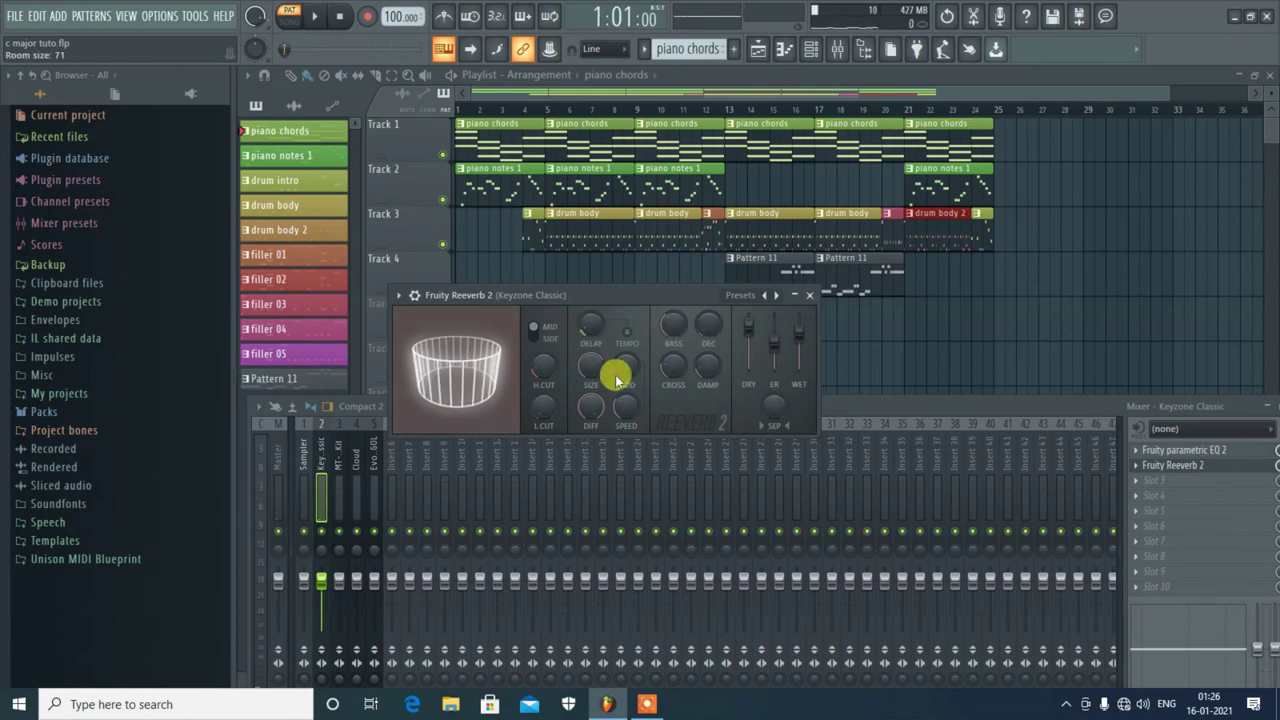
Set the reverb's predelay to about 135 ms during playback, stop the pattern and close Fruity Reeverb 2
{"action": "key", "text": "space"}
{"action": "left_click_drag", "start_coordinate": [591, 322], "coordinate": [591, 310]}
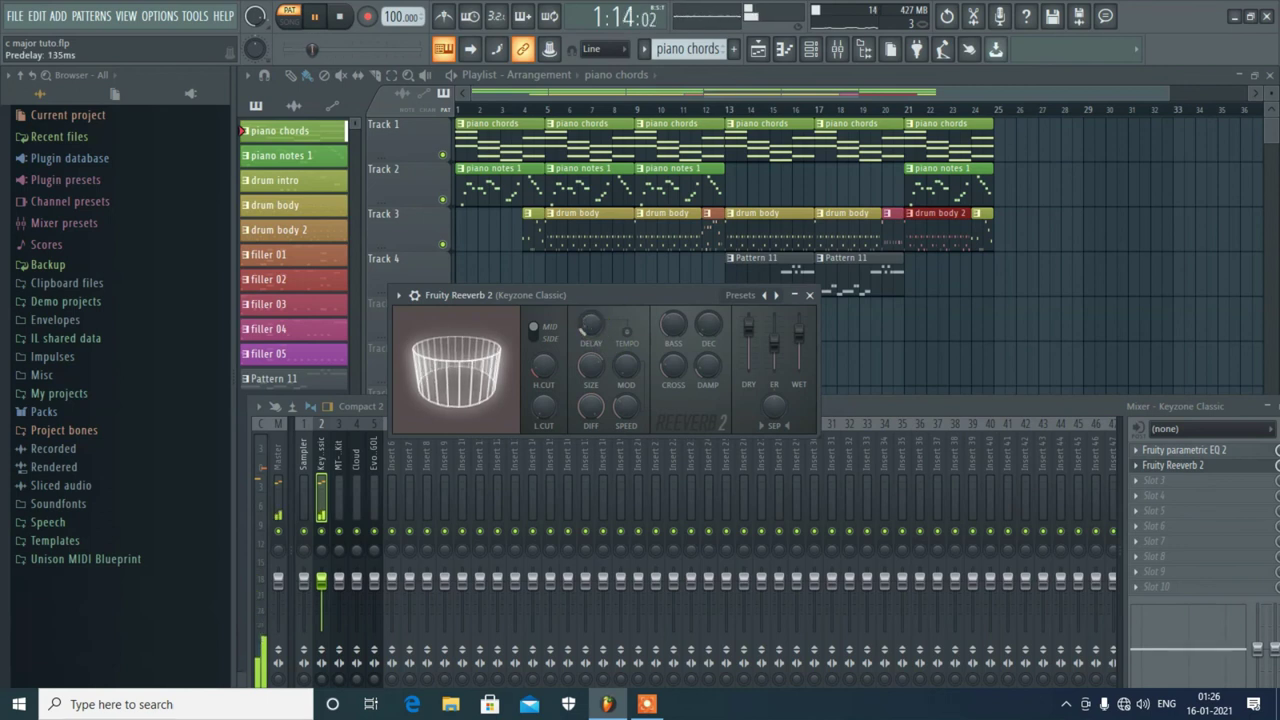
{"action": "key", "text": "space"}
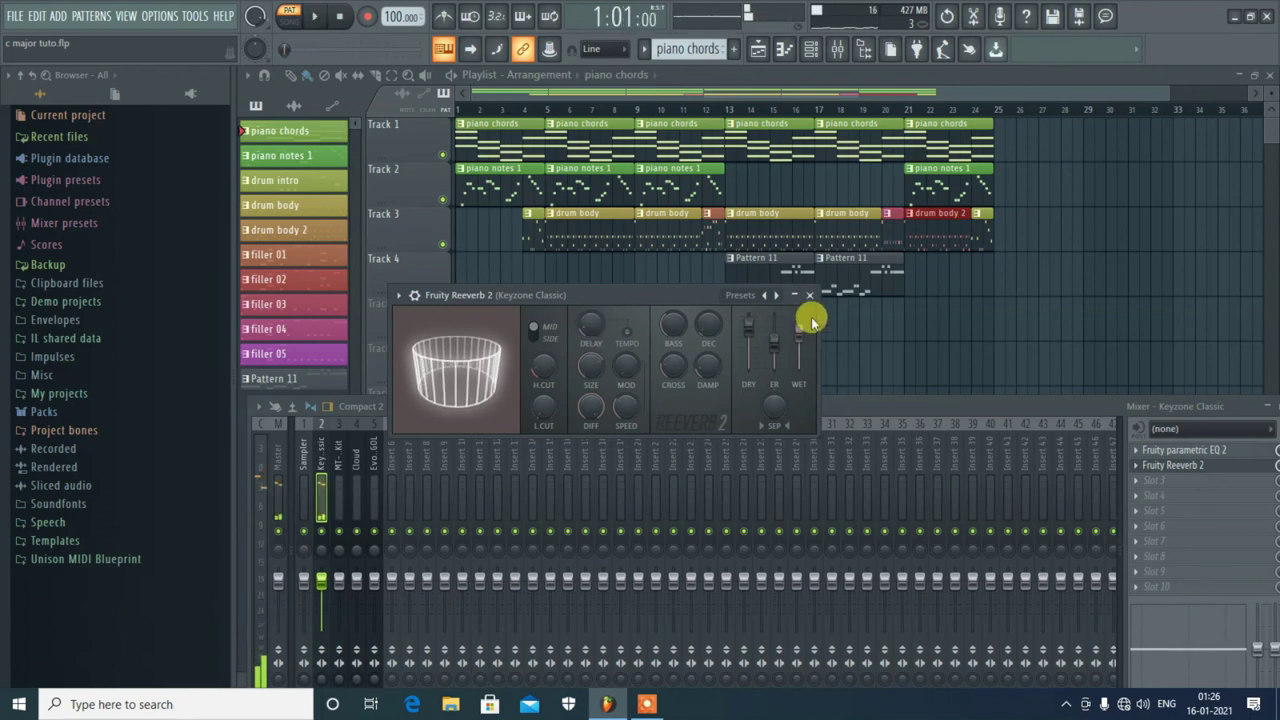
{"action": "left_click", "coordinate": [810, 295]}
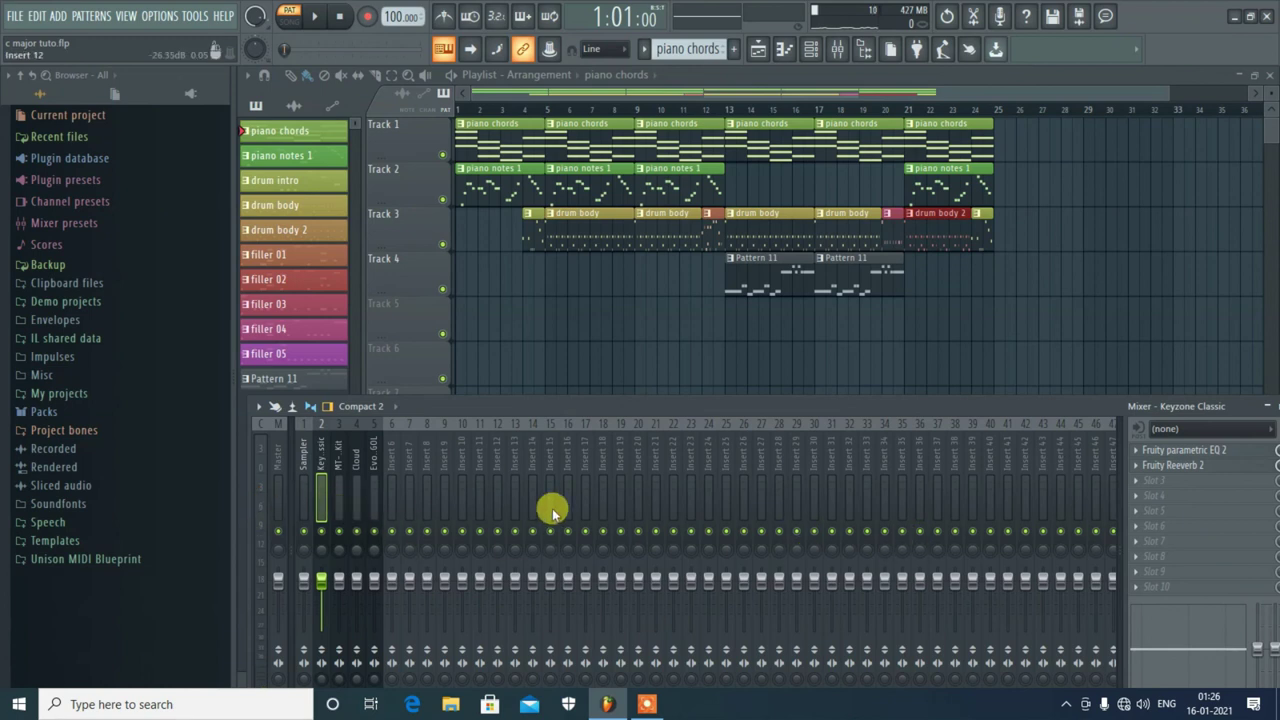
Close the mixer and audition the arrangement in song mode from bar 13
{"action": "left_click_drag", "start_coordinate": [997, 410], "coordinate": [943, 297]}
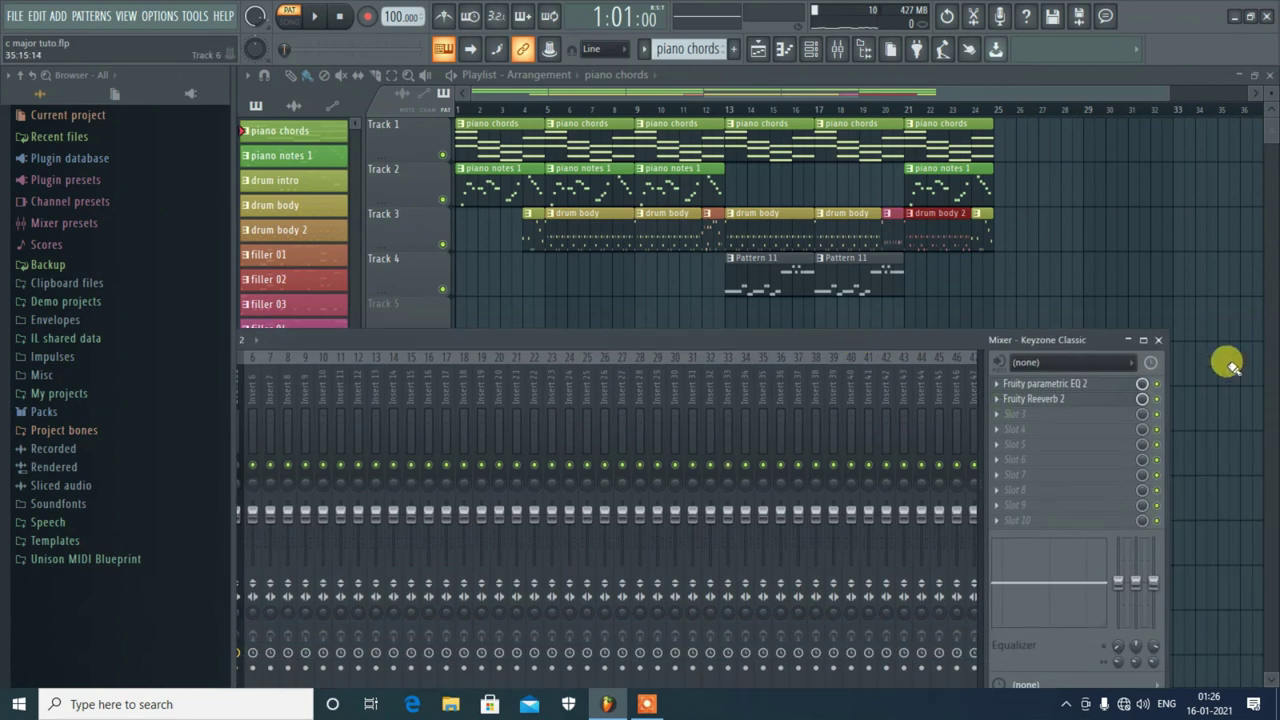
{"action": "left_click", "coordinate": [1160, 341]}
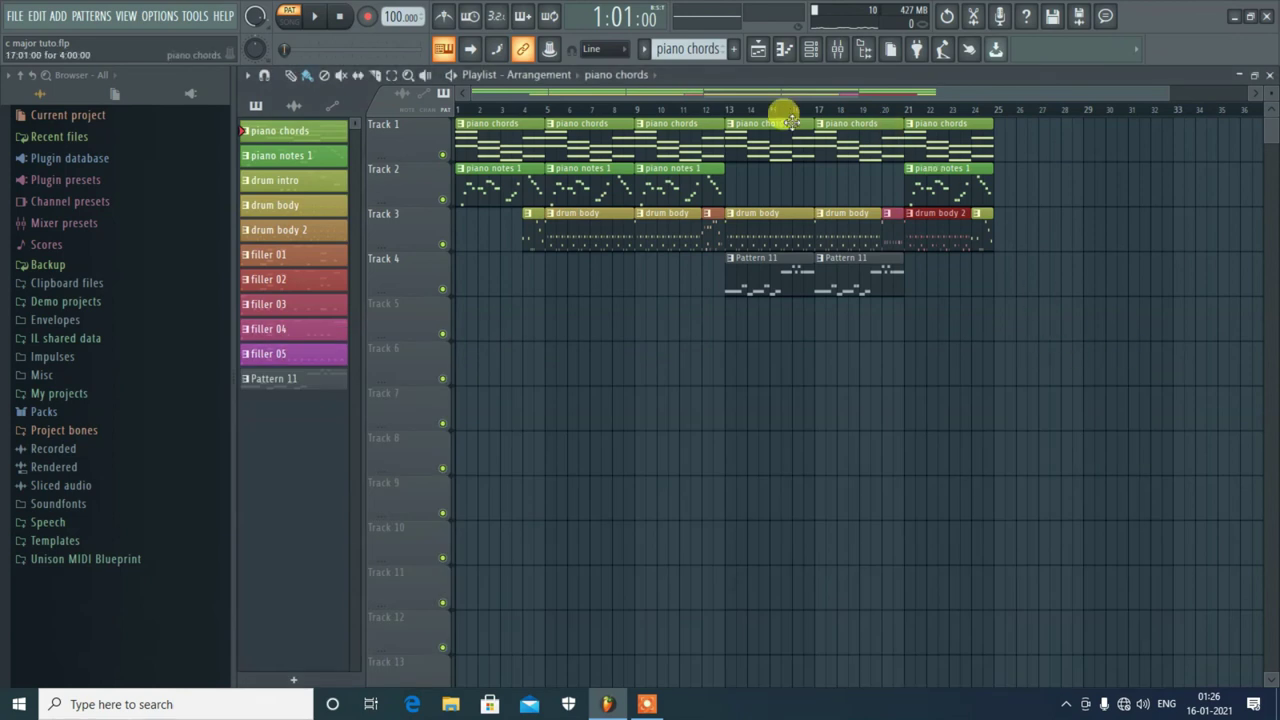
{"action": "left_click", "coordinate": [728, 112]}
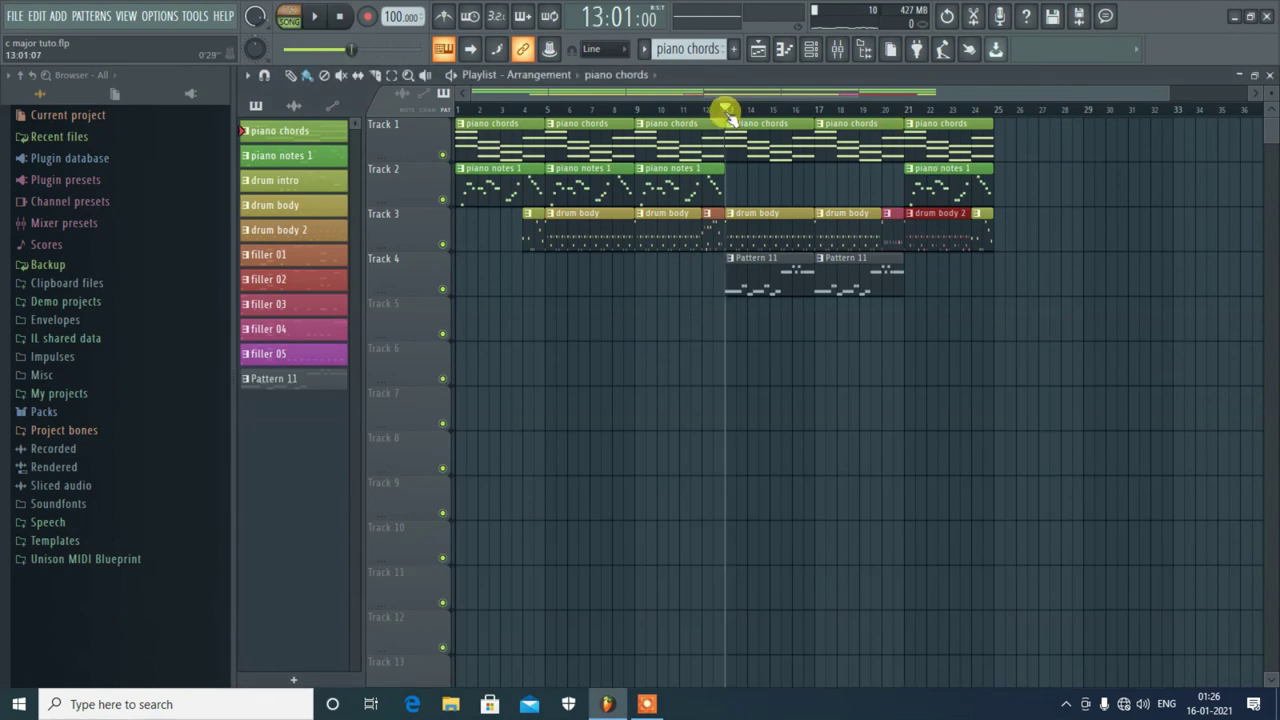
{"action": "key", "text": "space"}
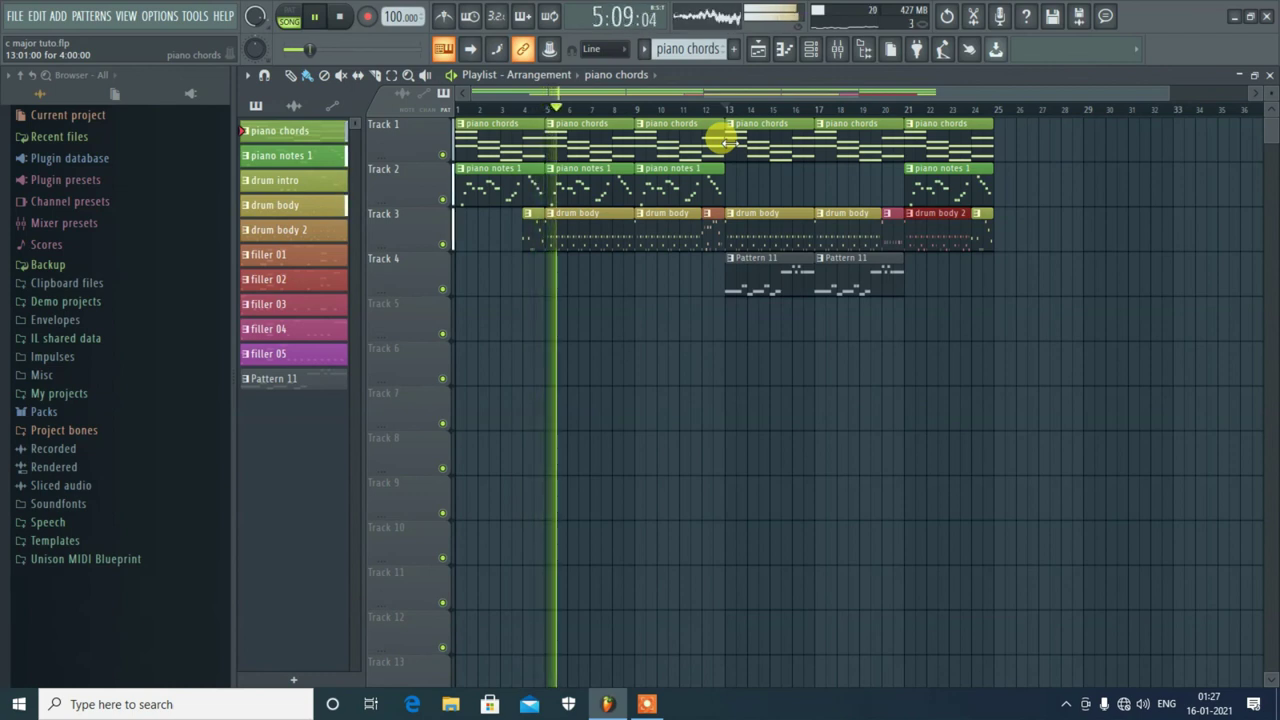
{"action": "key", "text": "space"}
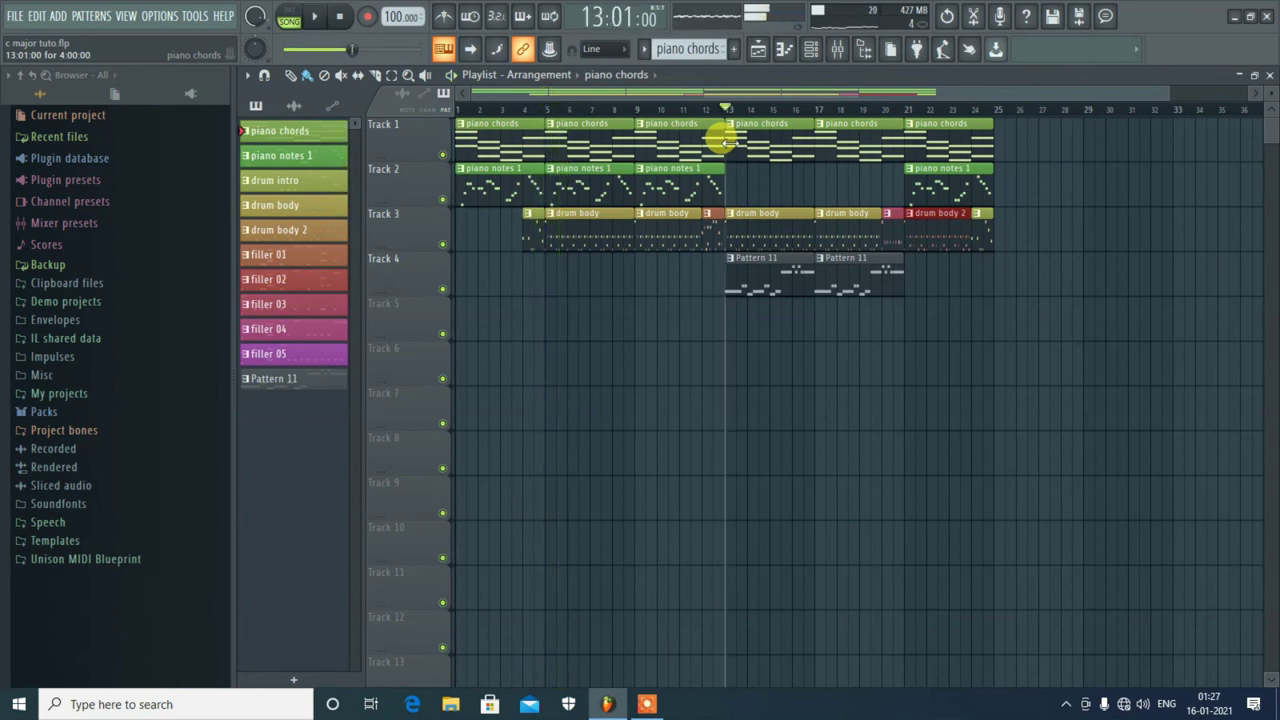
Reopen the mixer and load Fruity Parametric EQ 2 into the first effect slot of the MT-PowerDrumKit track
{"action": "left_click", "coordinate": [811, 49]}
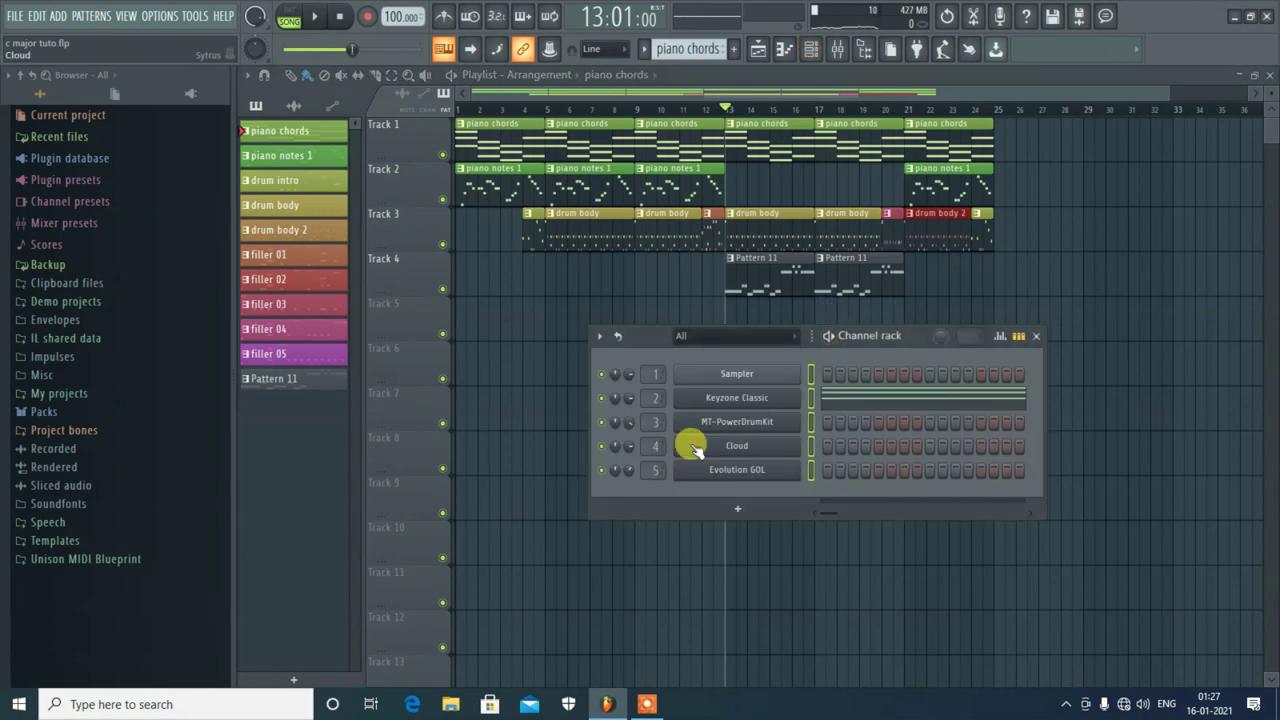
{"action": "left_click", "coordinate": [1036, 336]}
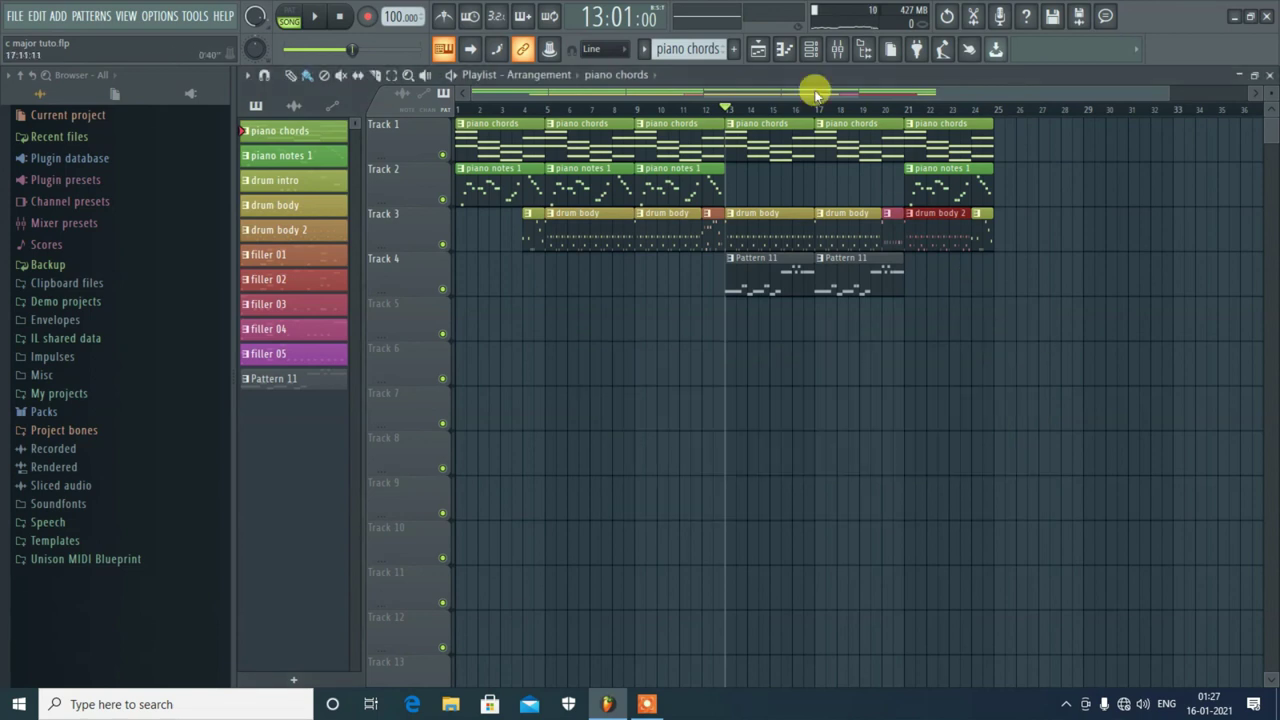
{"action": "left_click", "coordinate": [840, 49]}
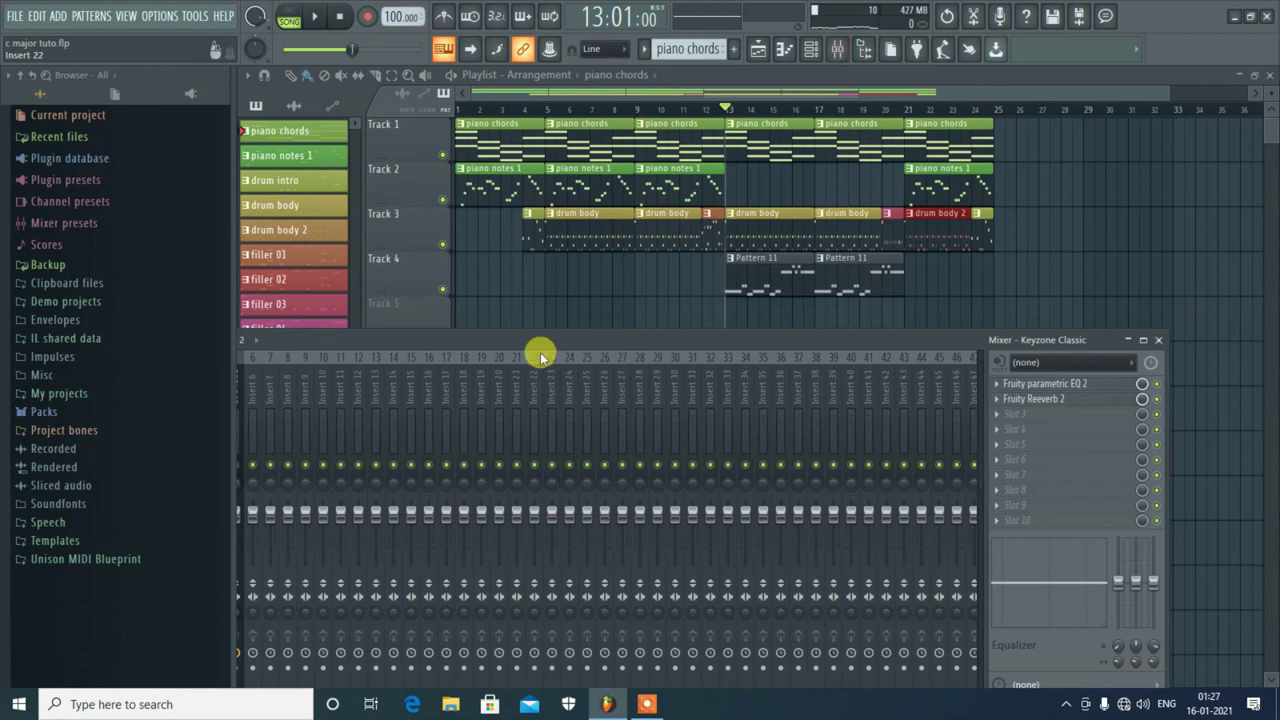
{"action": "left_click_drag", "start_coordinate": [492, 363], "coordinate": [694, 194]}
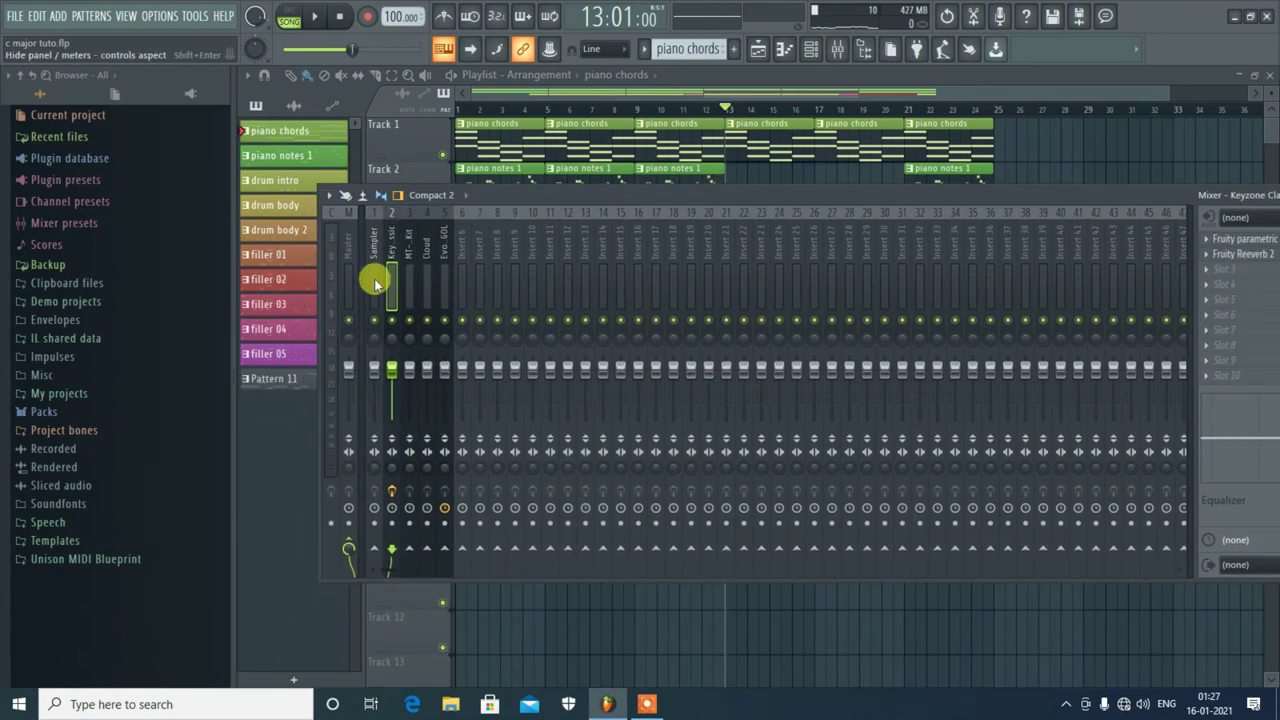
{"action": "left_click", "coordinate": [409, 277]}
{"action": "left_click_drag", "start_coordinate": [1098, 200], "coordinate": [916, 163]}
{"action": "left_click", "coordinate": [1022, 206]}
{"action": "mouse_move", "coordinate": [1017, 228]}
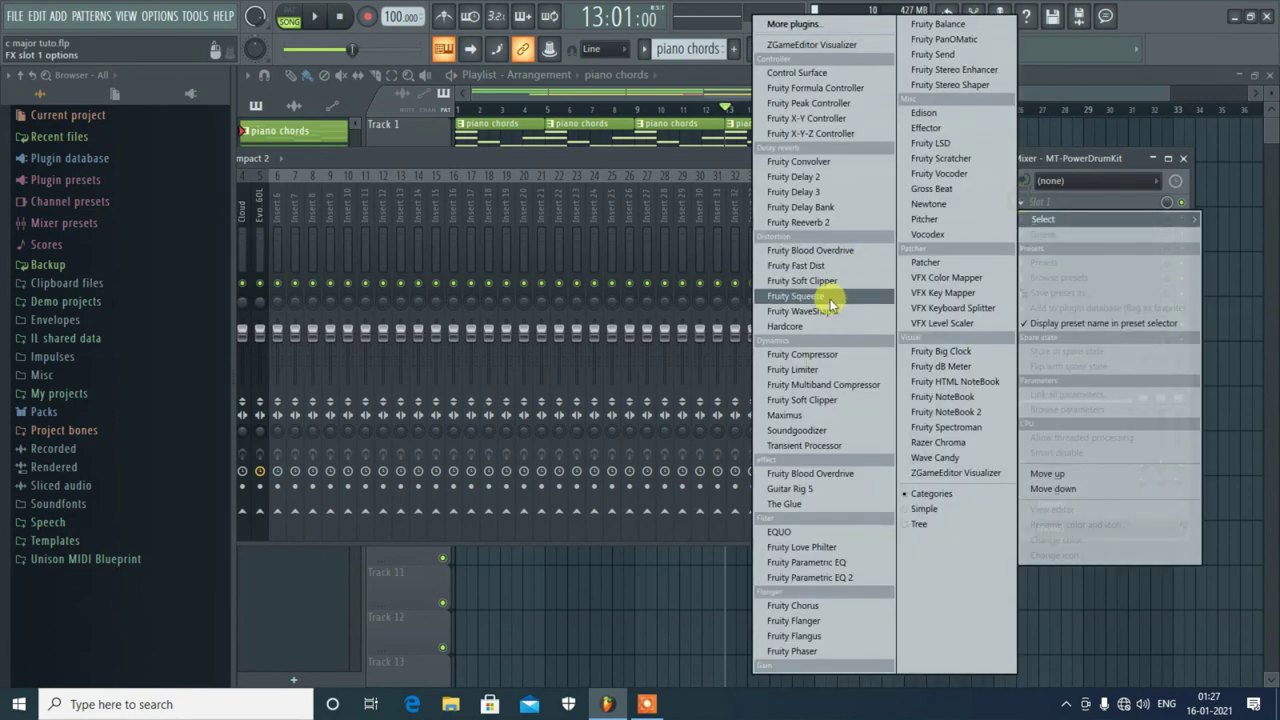
{"action": "left_click", "coordinate": [797, 580]}
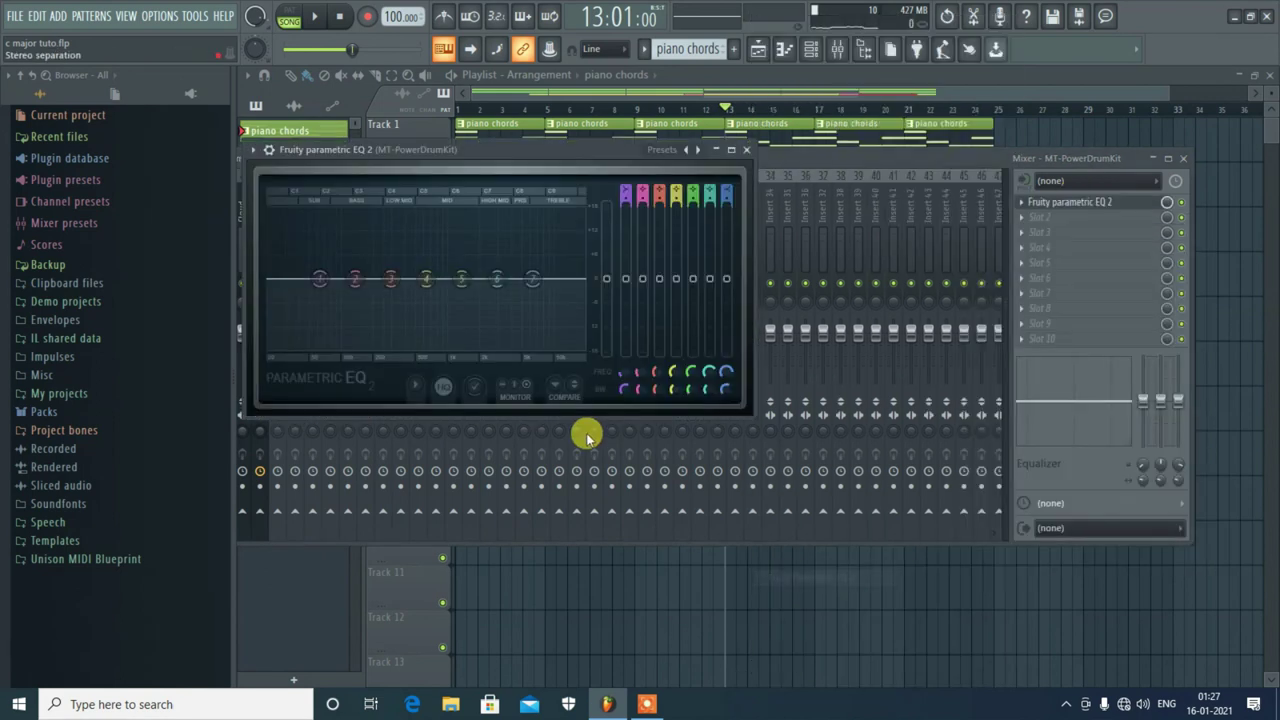
Switch to pattern mode, select the drum body pattern and arrange the mixer and drum EQ so both are visible
{"action": "left_click", "coordinate": [292, 15]}
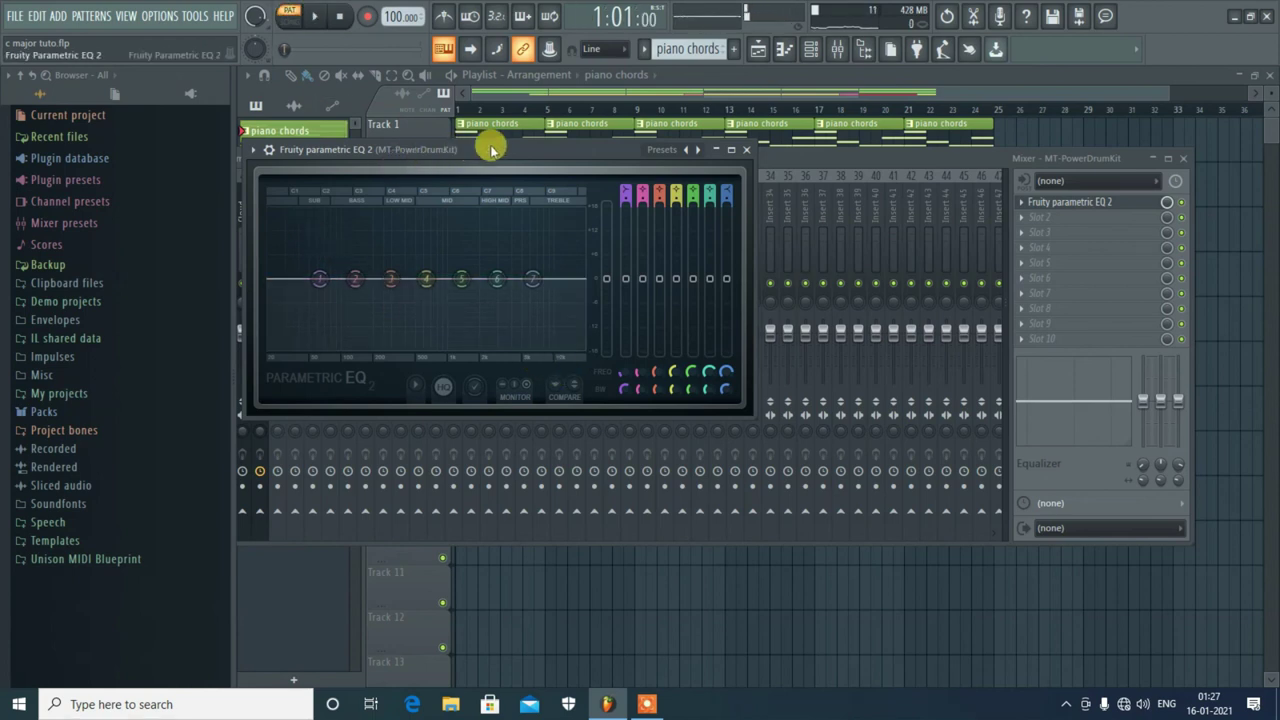
{"action": "left_click_drag", "start_coordinate": [491, 147], "coordinate": [643, 163]}
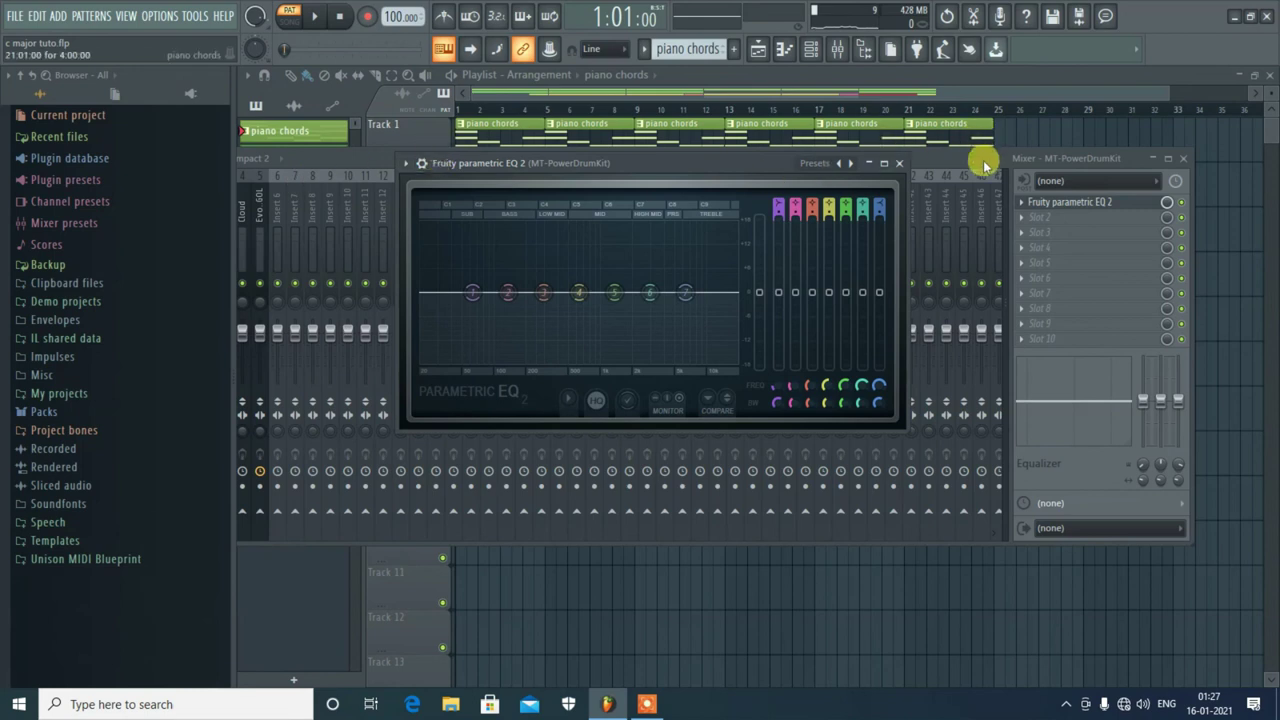
{"action": "left_click_drag", "start_coordinate": [966, 161], "coordinate": [1156, 275]}
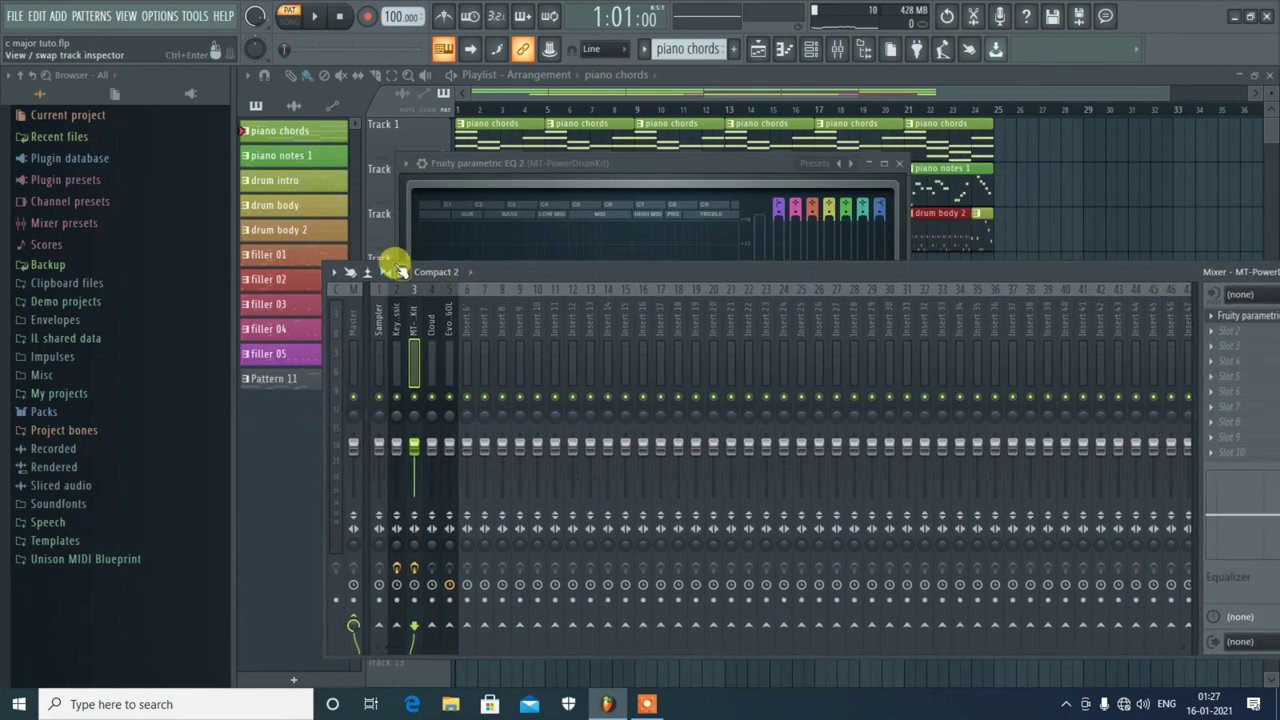
{"action": "left_click", "coordinate": [290, 212]}
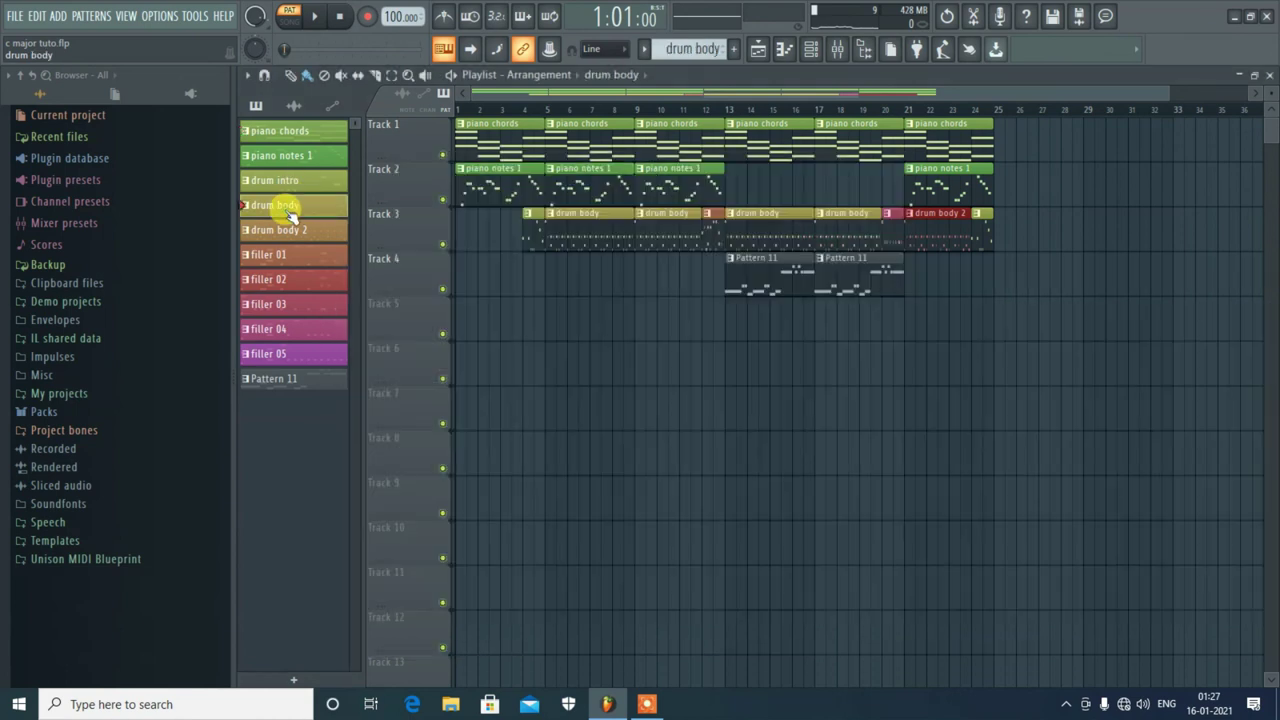
{"action": "key", "text": "F9"}
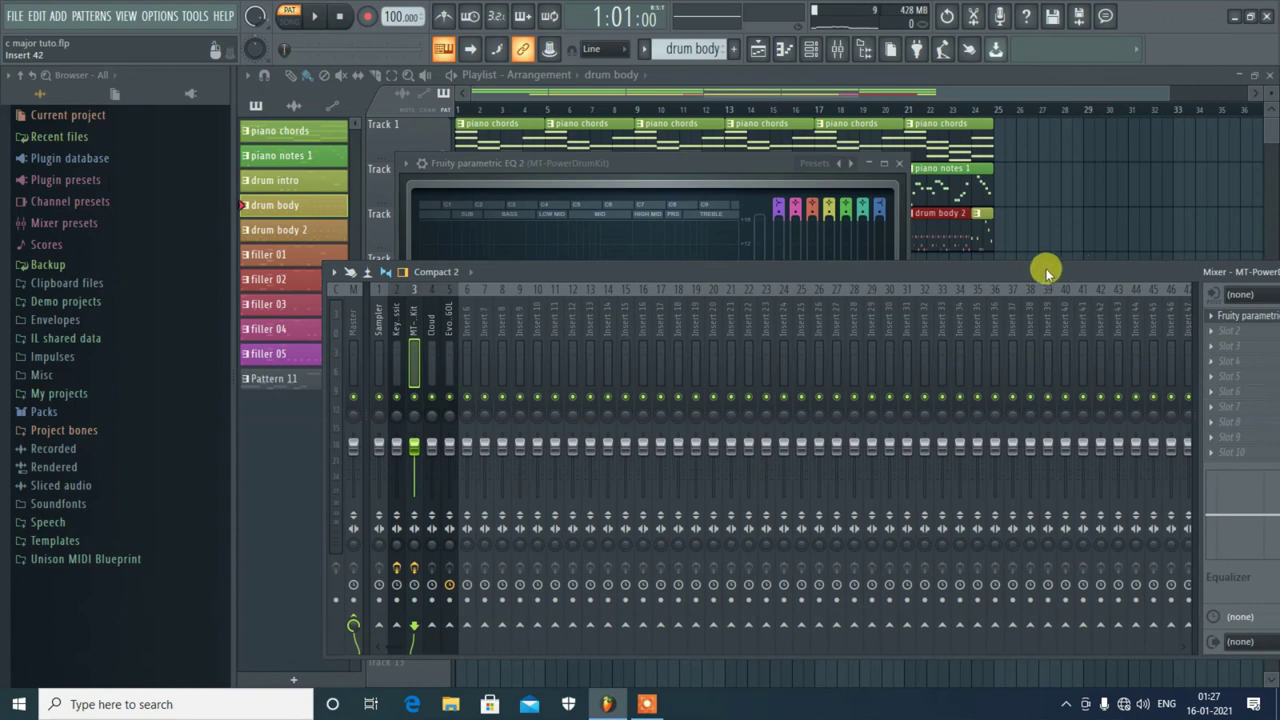
{"action": "left_click", "coordinate": [728, 162]}
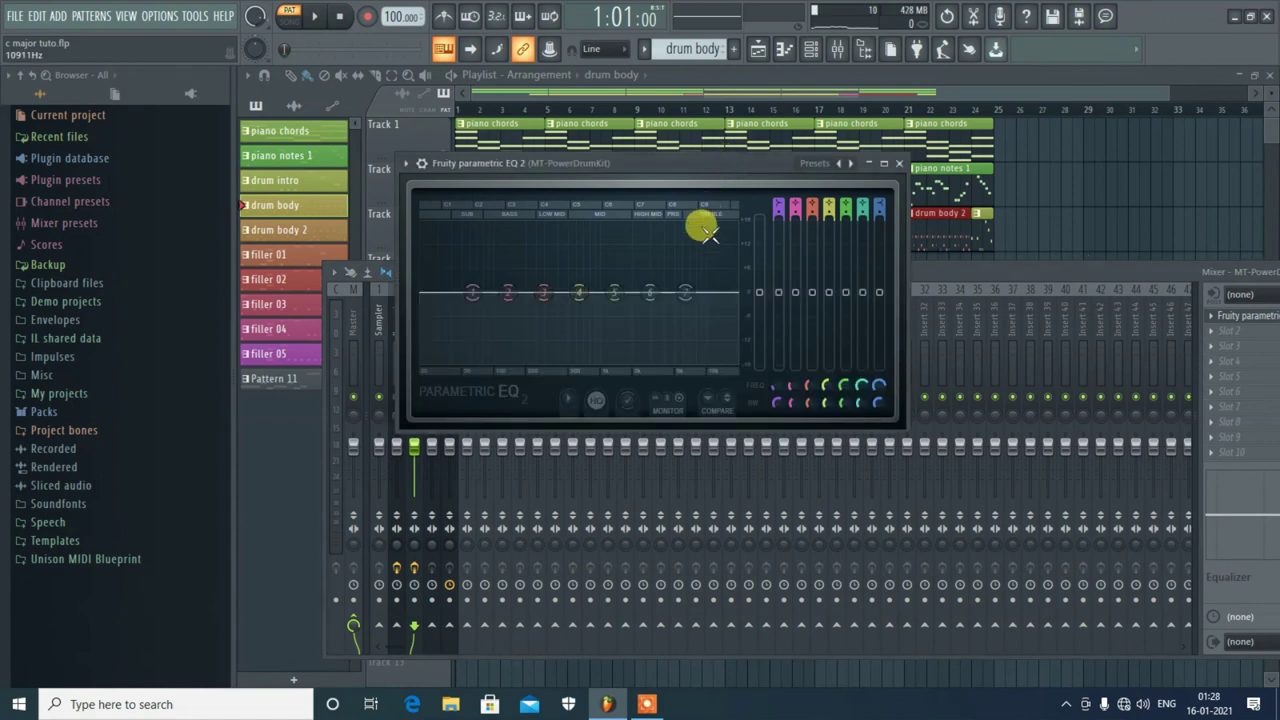
While drum body plays, lower drum EQ band 1, boost bands 3 and 6, and narrow and cut band 4 to about -5.1 dB at 645 Hz
{"action": "key", "text": "space"}
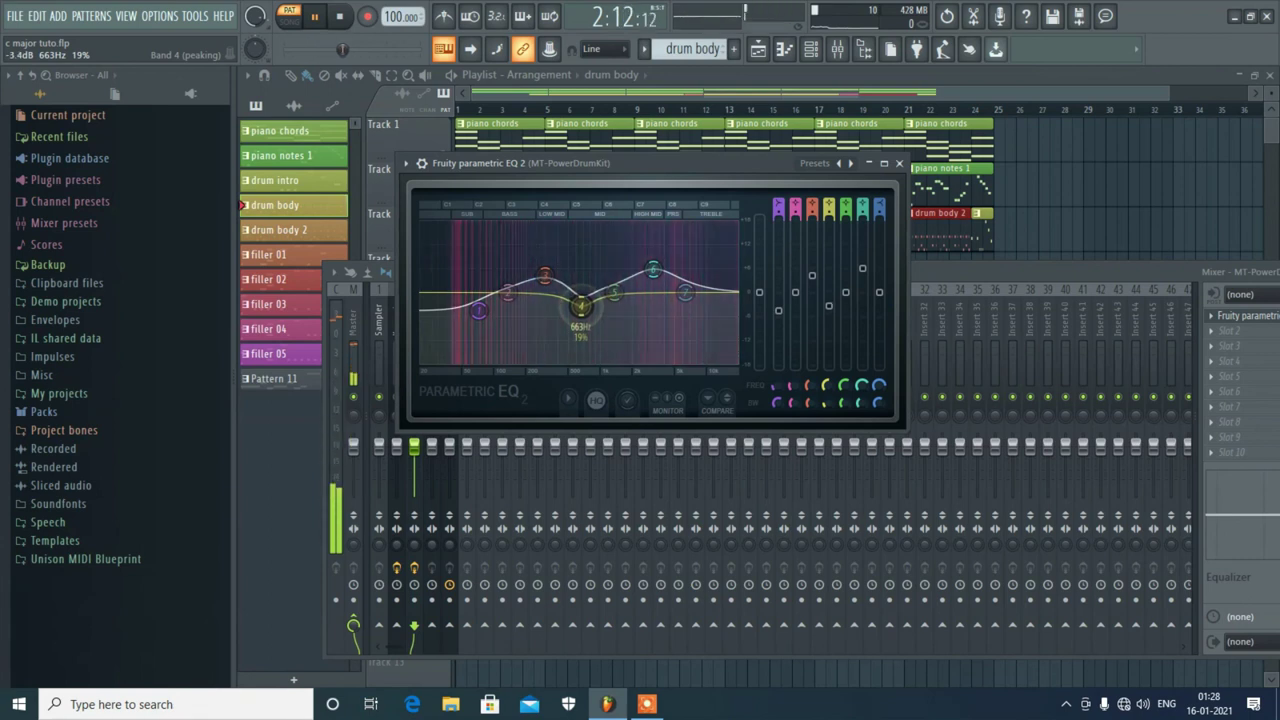
{"action": "scroll", "coordinate": [584, 311], "scroll_direction": "down", "scroll_amount": 3}
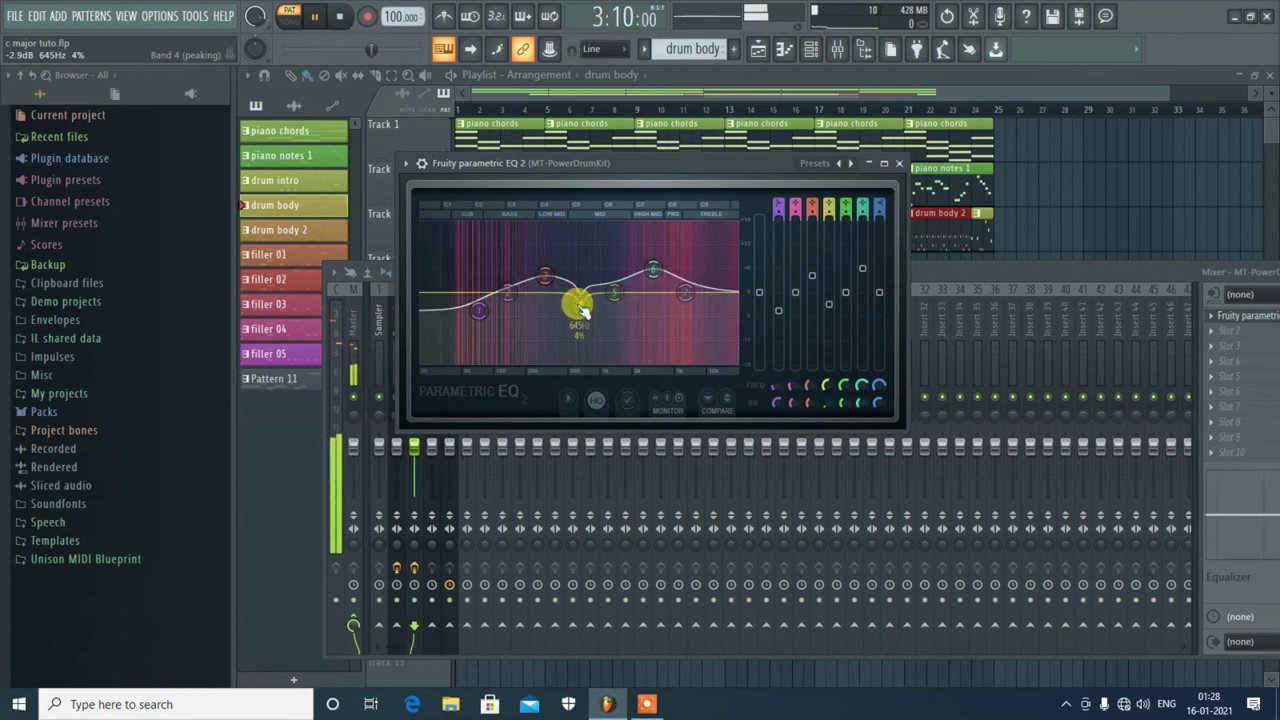
{"action": "left_click_drag", "start_coordinate": [584, 311], "coordinate": [586, 325]}
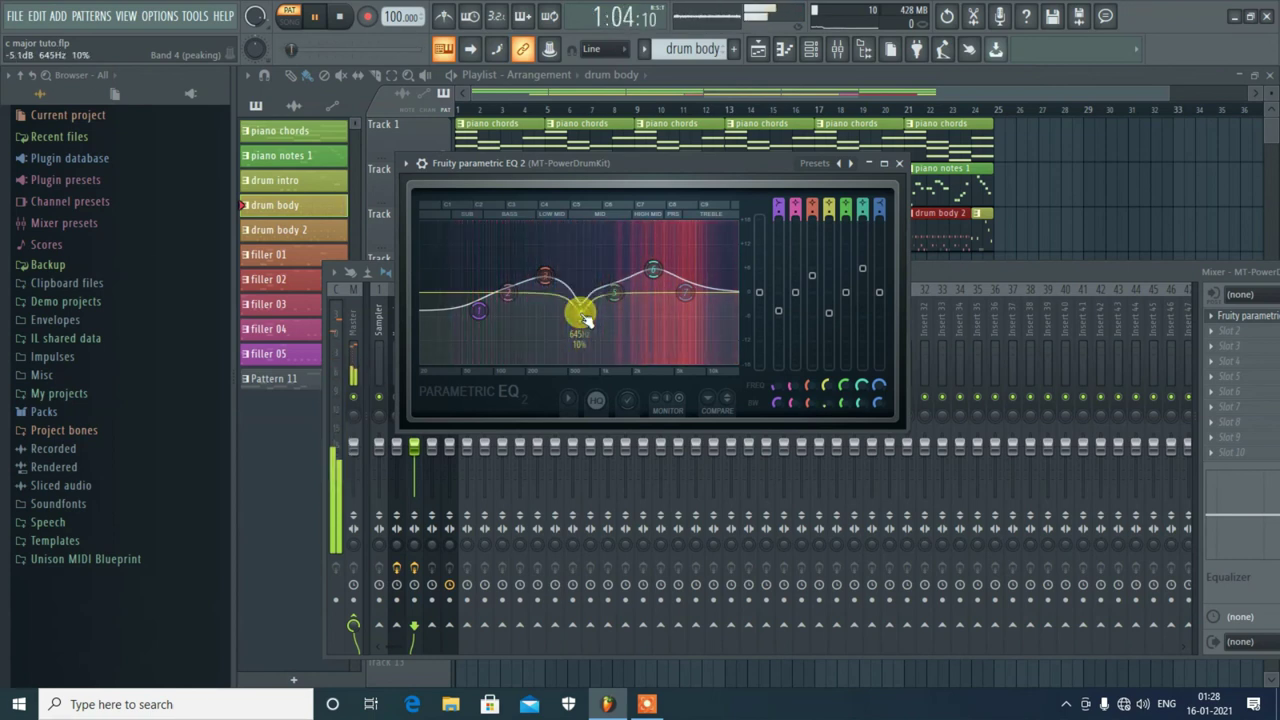
{"action": "scroll", "coordinate": [584, 316], "scroll_direction": "up", "scroll_amount": 2}
Raise drum EQ band 5 slightly, narrow band 6 to about 19% bandwidth, stop playback and close the EQ
{"action": "left_click_drag", "start_coordinate": [614, 293], "coordinate": [613, 284]}
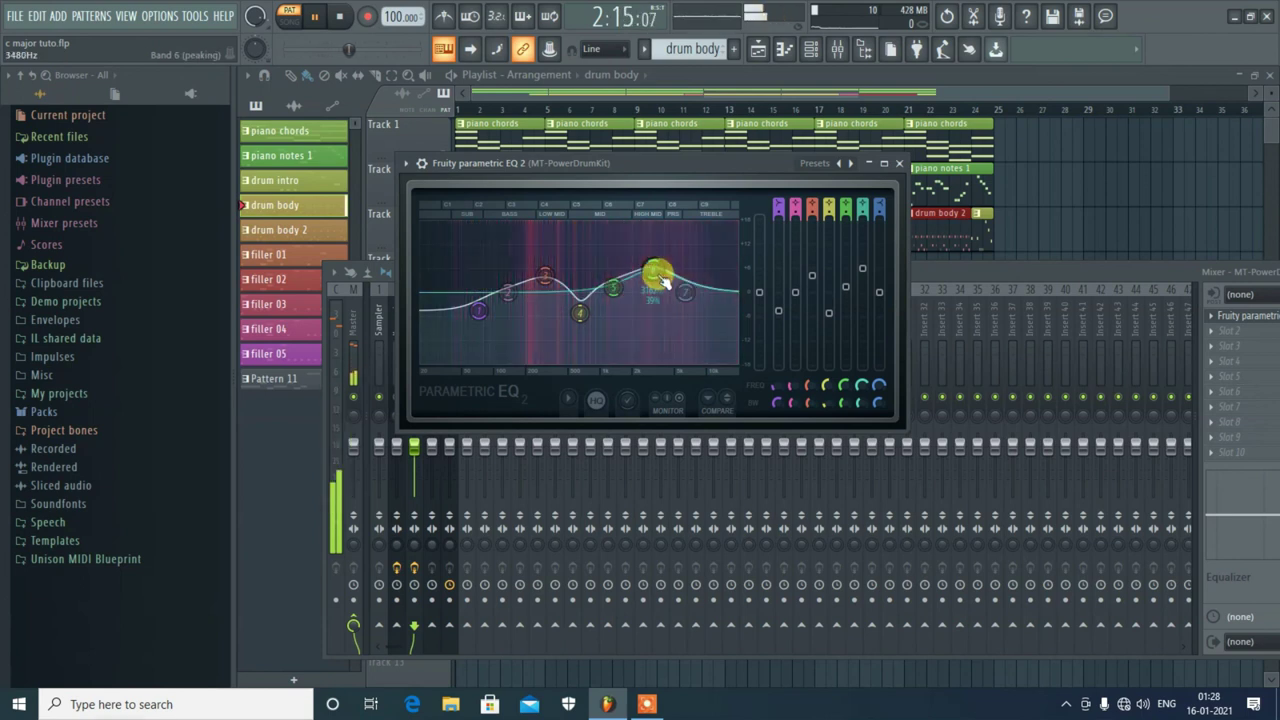
{"action": "scroll", "coordinate": [659, 281], "scroll_direction": "down", "scroll_amount": 2}
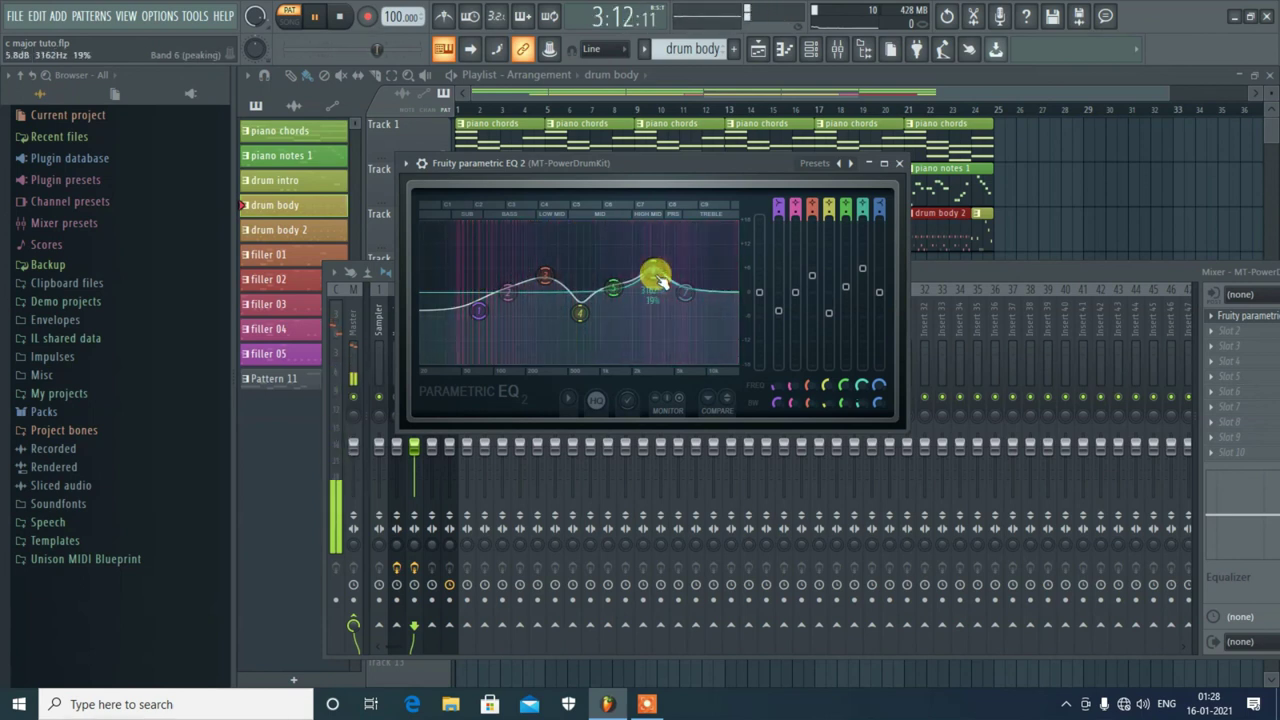
{"action": "key", "text": "space"}
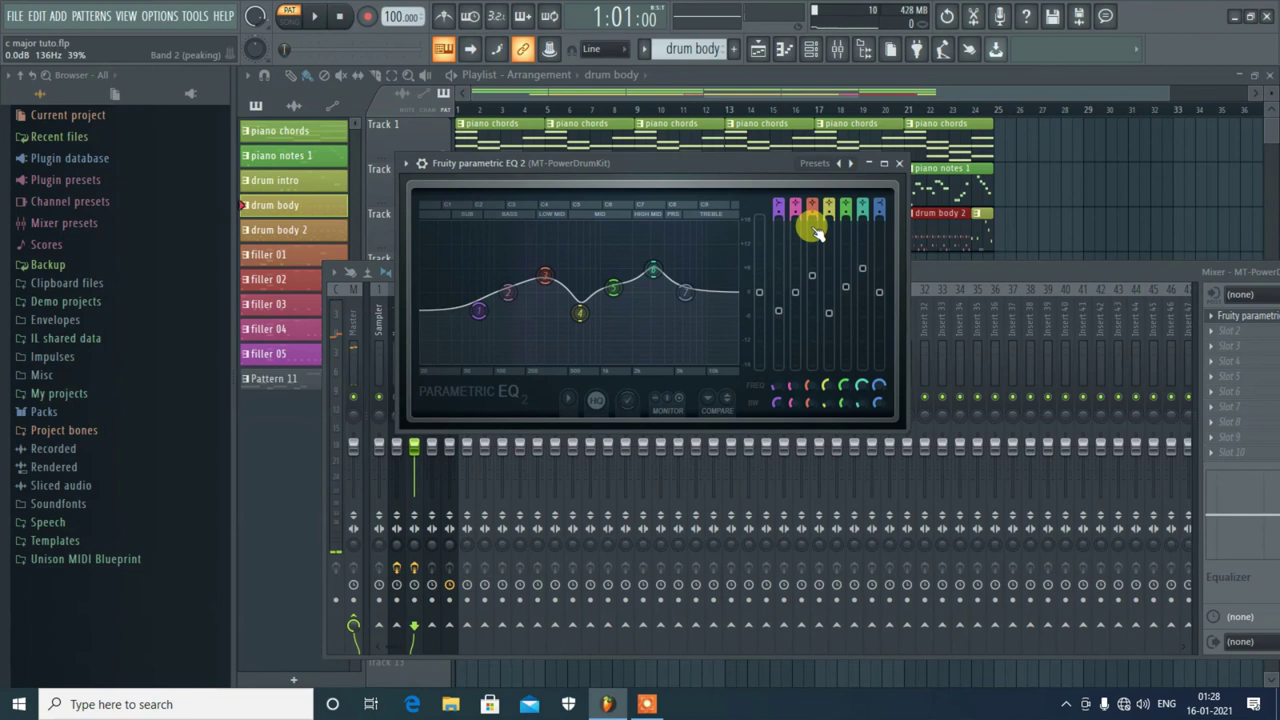
{"action": "left_click", "coordinate": [900, 164]}
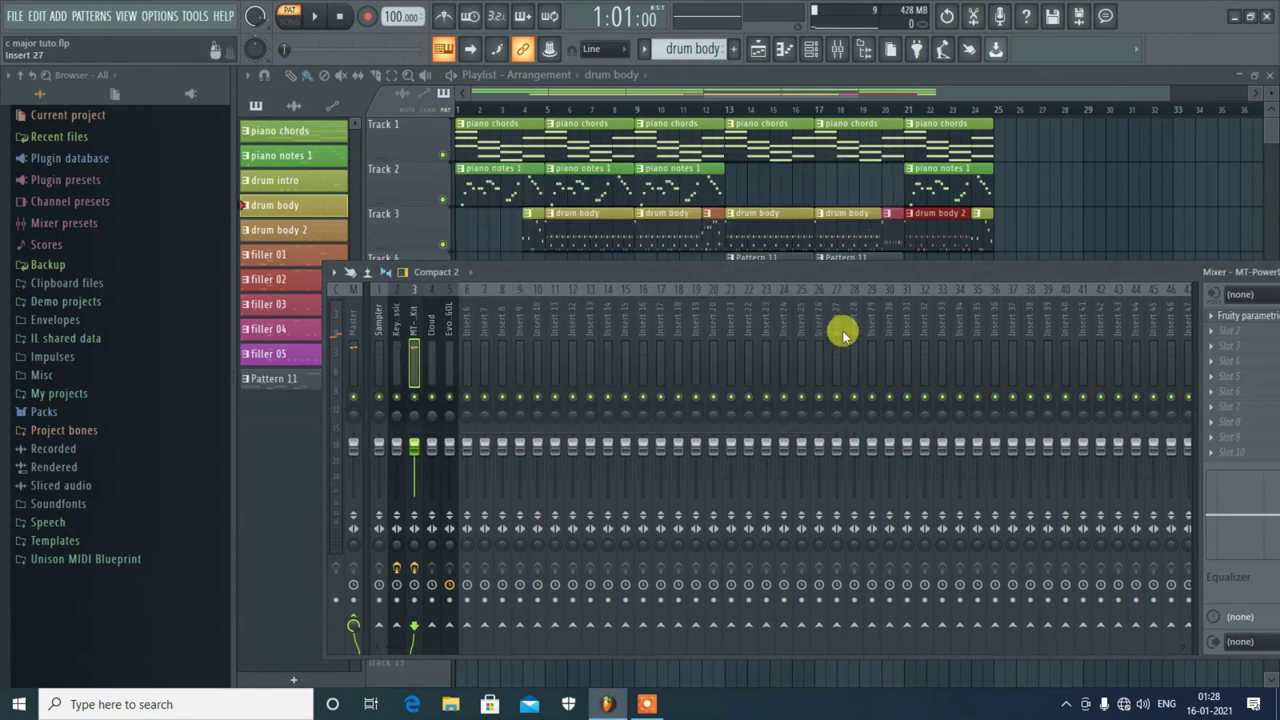
Play the whole arrangement in song mode from bar 1 to check the mix, and stop it at the end
{"action": "left_click", "coordinate": [462, 110]}
{"action": "key", "text": "space"}
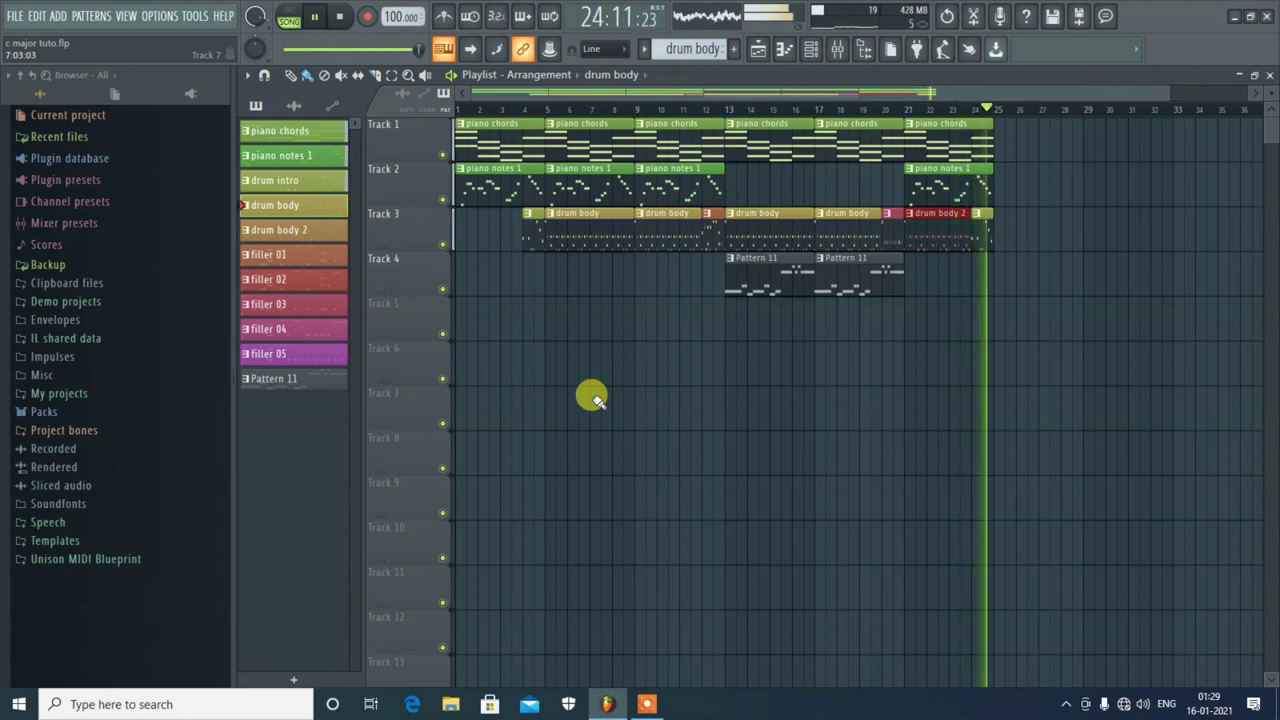
{"action": "key", "text": "space"}
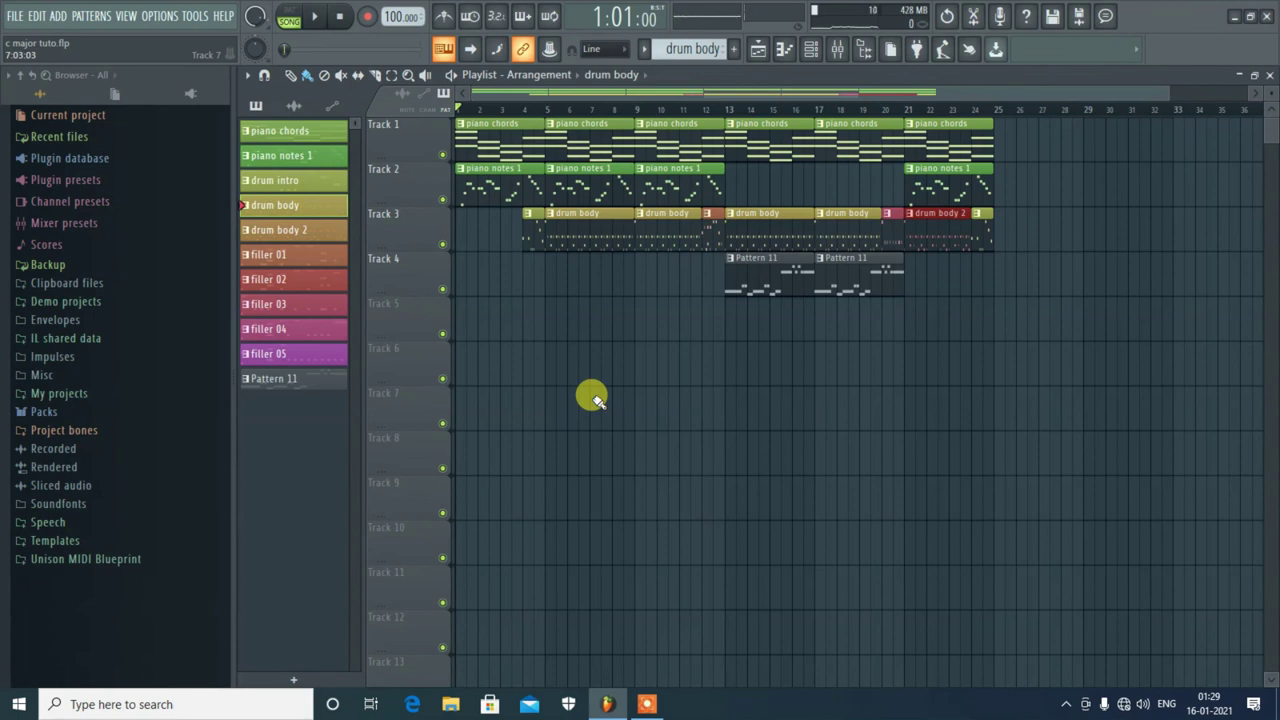